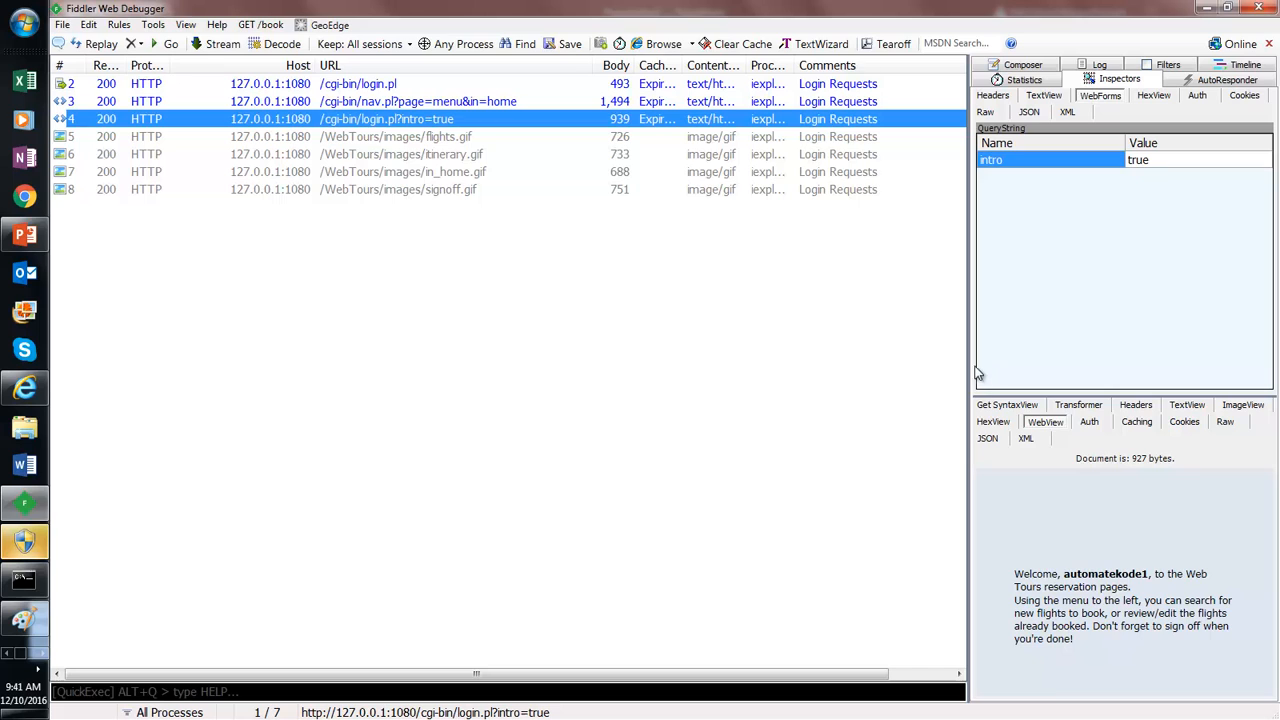
Step: Widen the Inspectors to half the window and resize the query-string and rendered-response panels
{"action": "left_click", "coordinate": [932, 676]}
{"action": "left_click", "coordinate": [932, 676]}
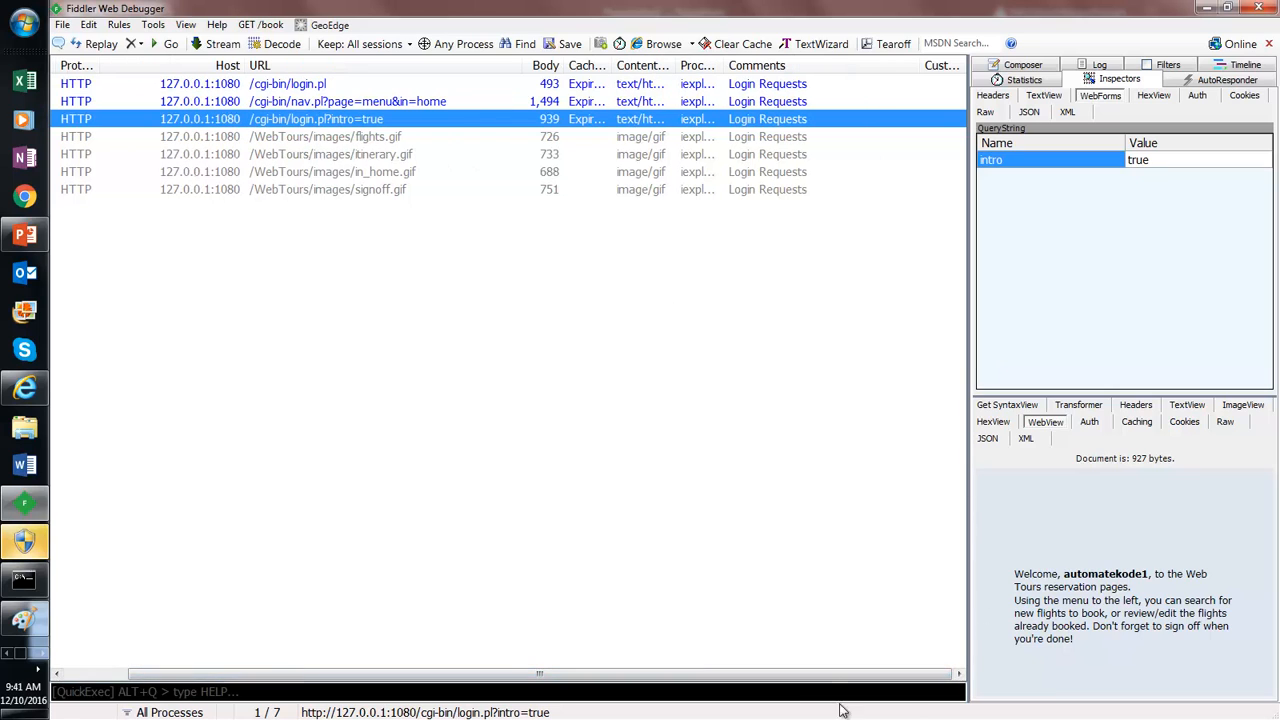
{"action": "left_click_drag", "start_coordinate": [785, 678], "coordinate": [705, 678]}
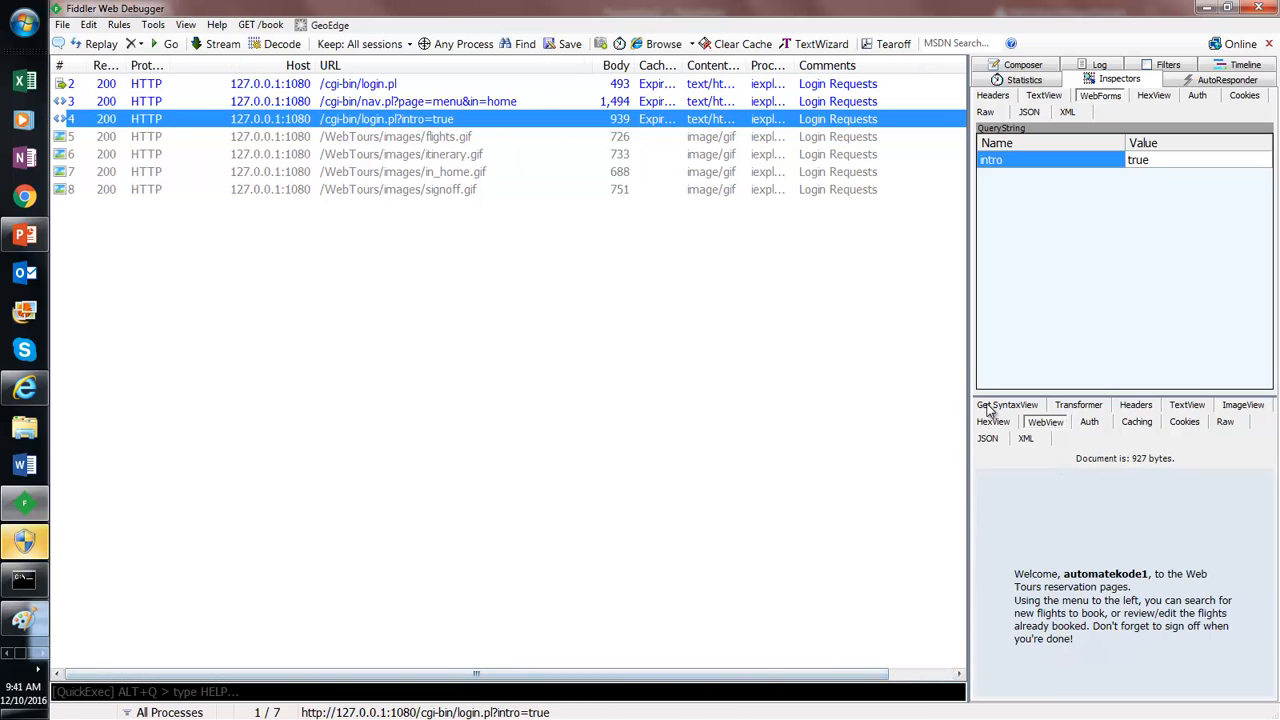
{"action": "left_click_drag", "start_coordinate": [969, 385], "coordinate": [898, 380]}
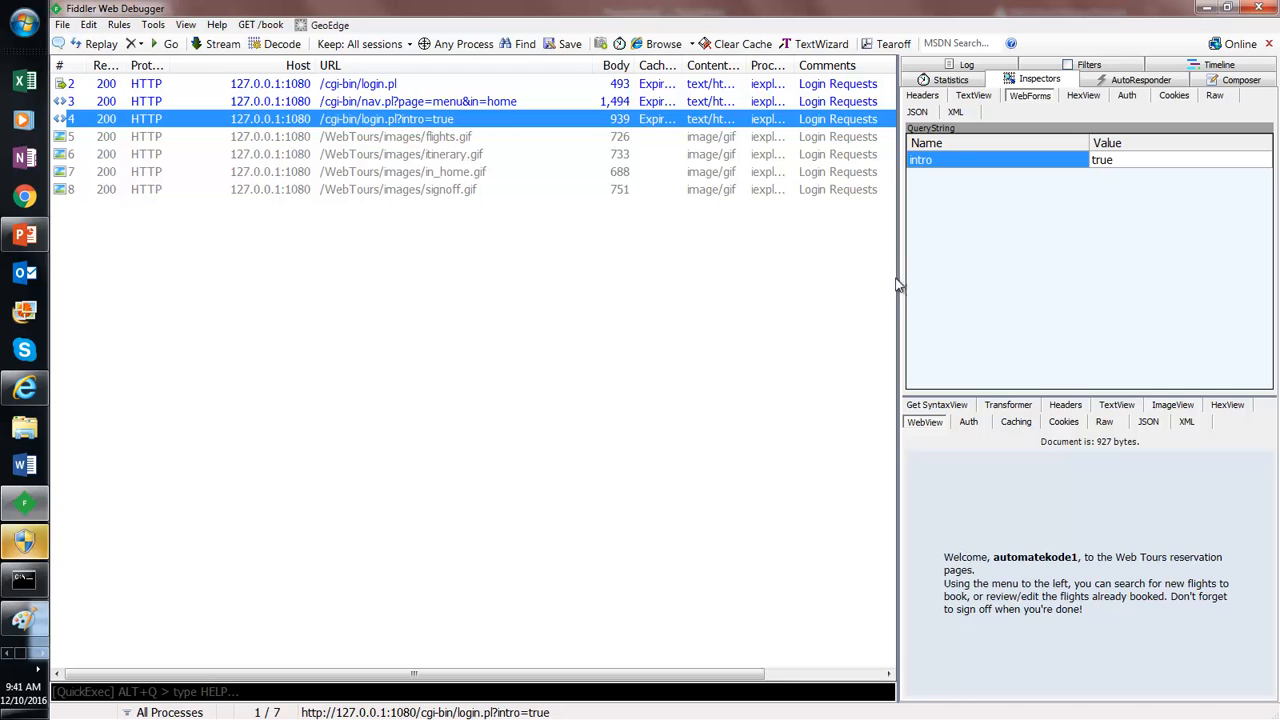
{"action": "left_click_drag", "start_coordinate": [898, 277], "coordinate": [669, 268]}
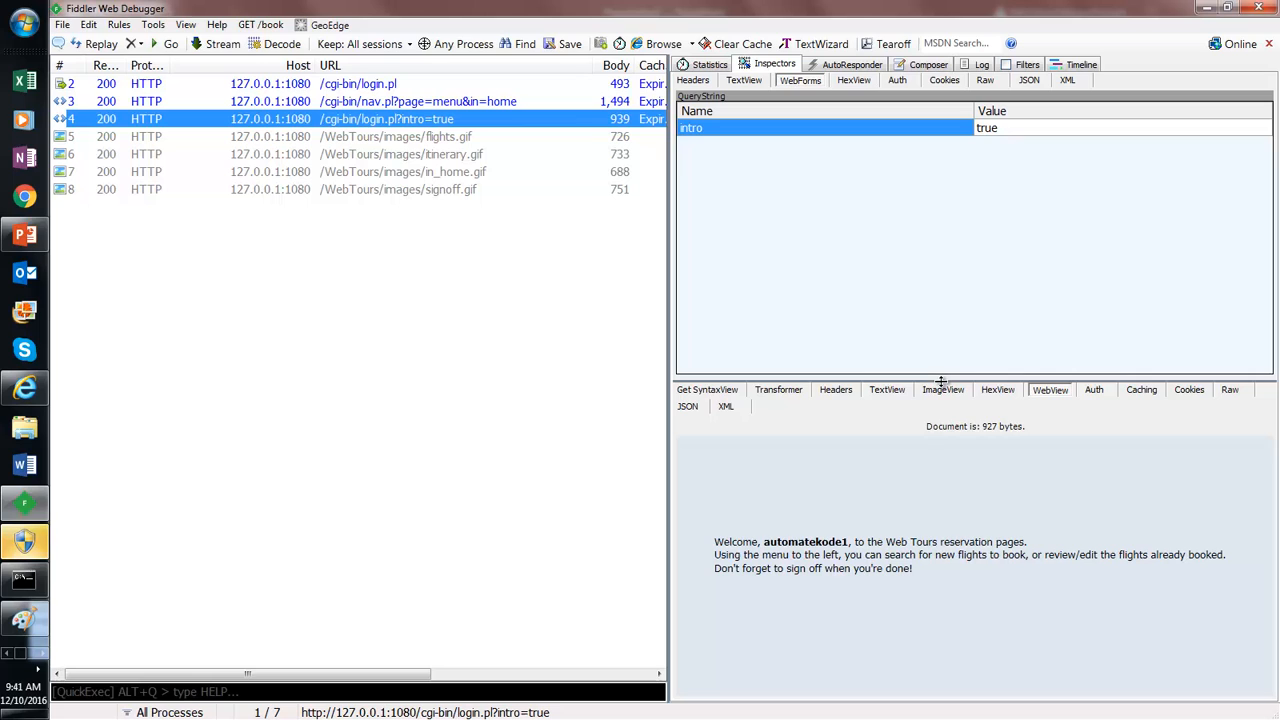
{"action": "left_click_drag", "start_coordinate": [951, 451], "coordinate": [951, 271]}
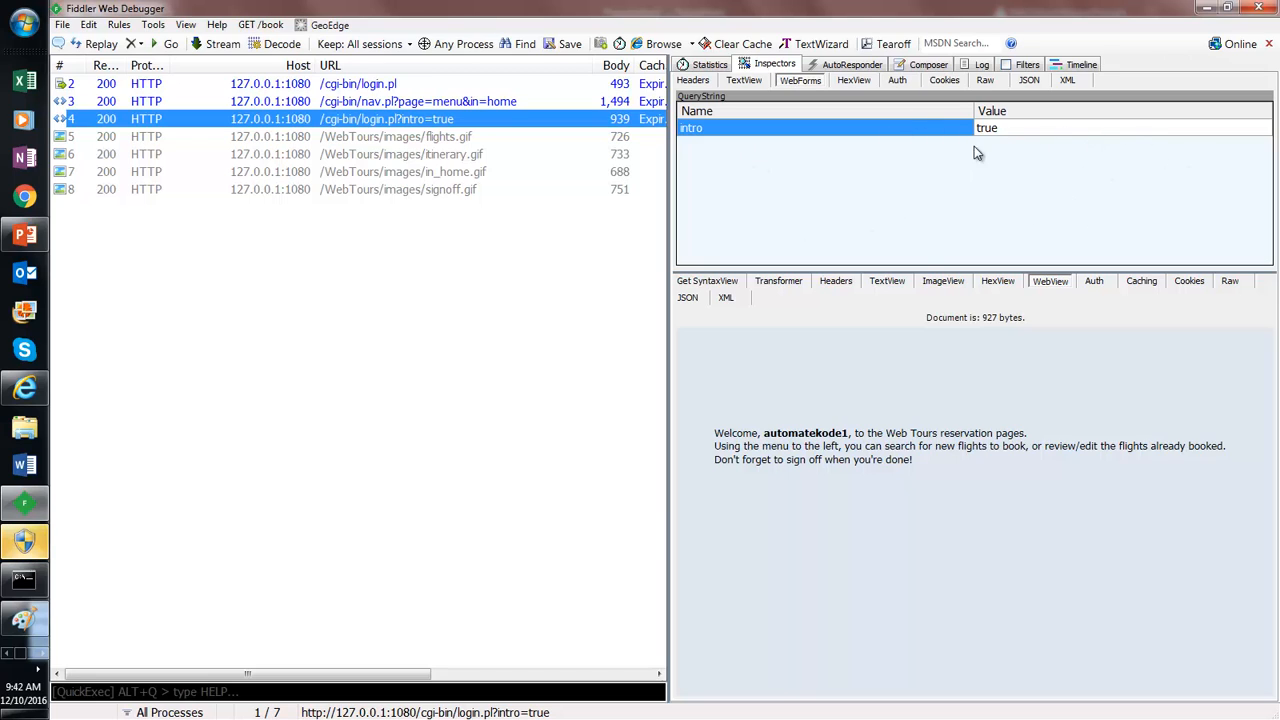
{"action": "left_click_drag", "start_coordinate": [927, 266], "coordinate": [927, 292]}
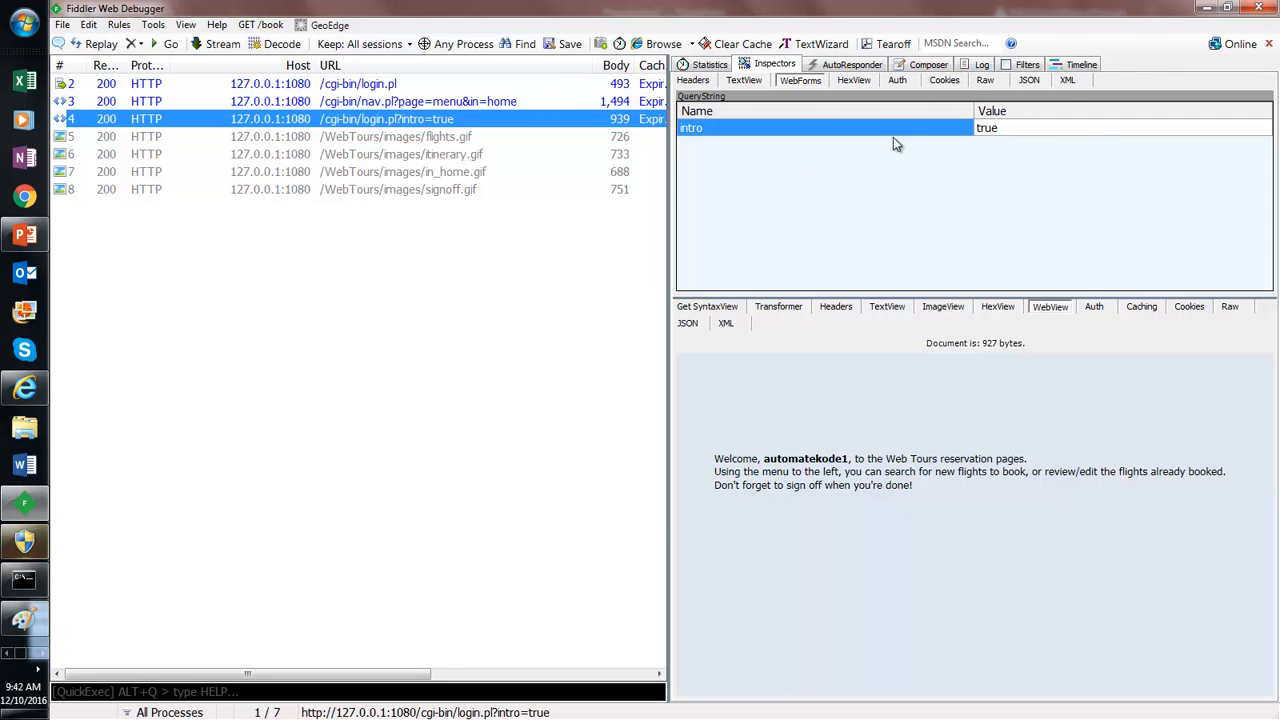
Step: View the login request as text, form fields and hex dump, ending on TextView
{"action": "left_click", "coordinate": [740, 80]}
{"action": "left_click", "coordinate": [800, 81]}
{"action": "left_click", "coordinate": [852, 81]}
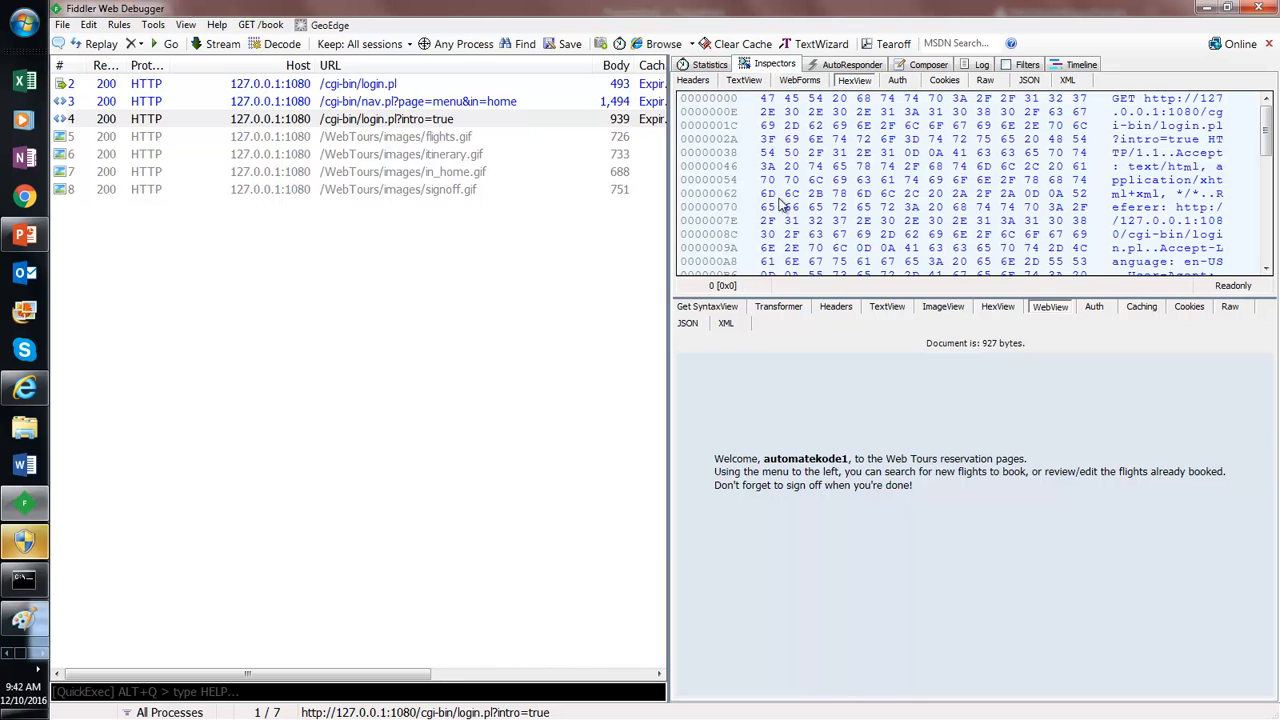
{"action": "left_click", "coordinate": [745, 80]}
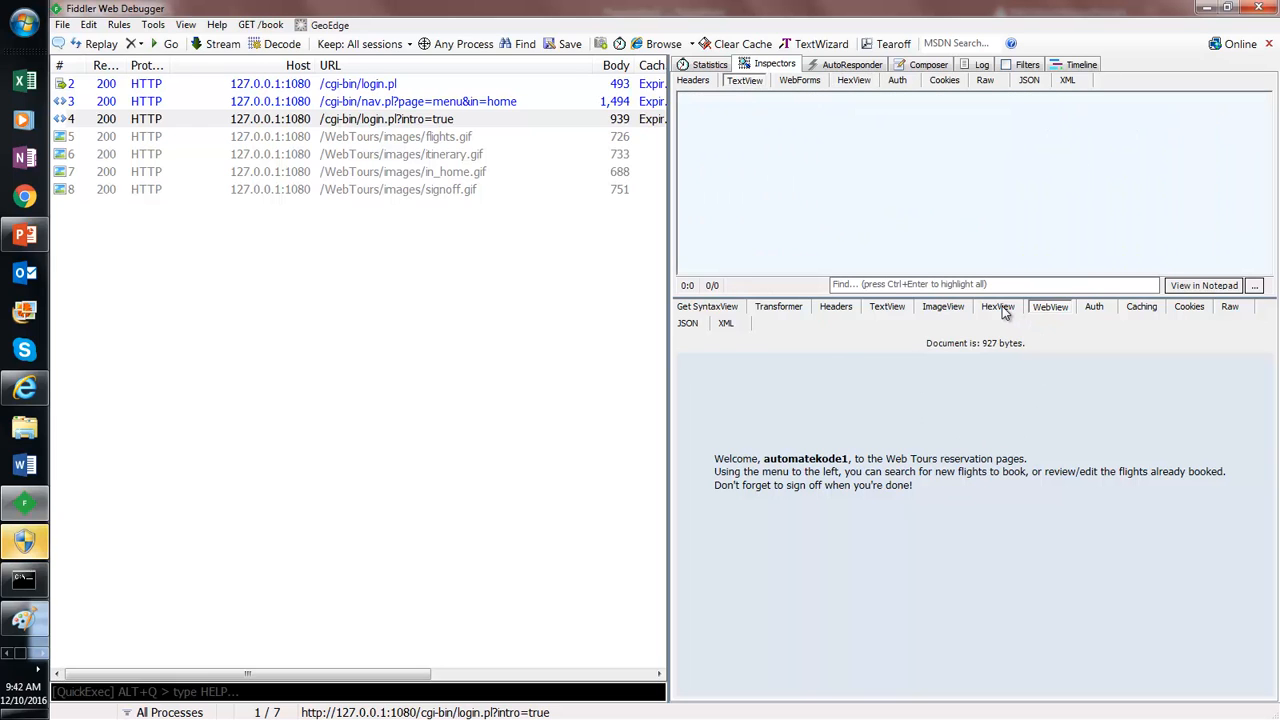
Step: View the response as hex, source and headers, ending on Transformer: 927 bytes, No Compression
{"action": "left_click", "coordinate": [1003, 311]}
{"action": "left_click", "coordinate": [886, 310]}
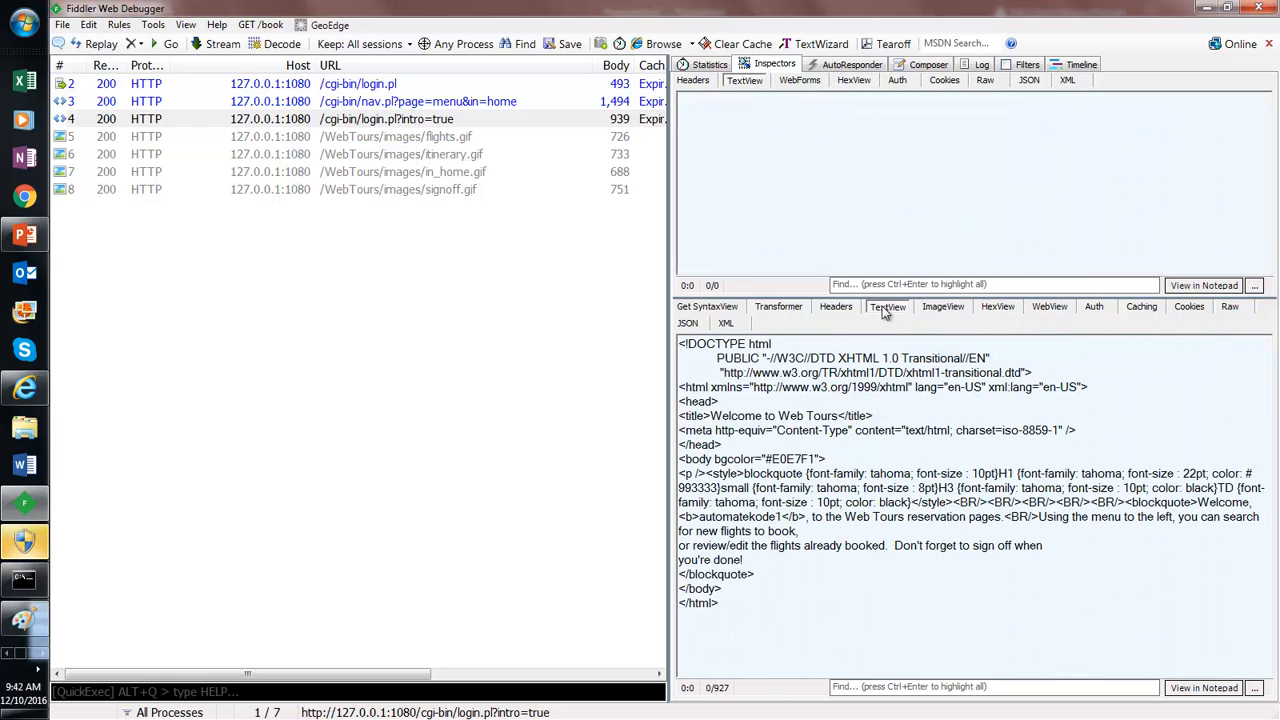
{"action": "left_click", "coordinate": [836, 308]}
{"action": "left_click", "coordinate": [780, 310]}
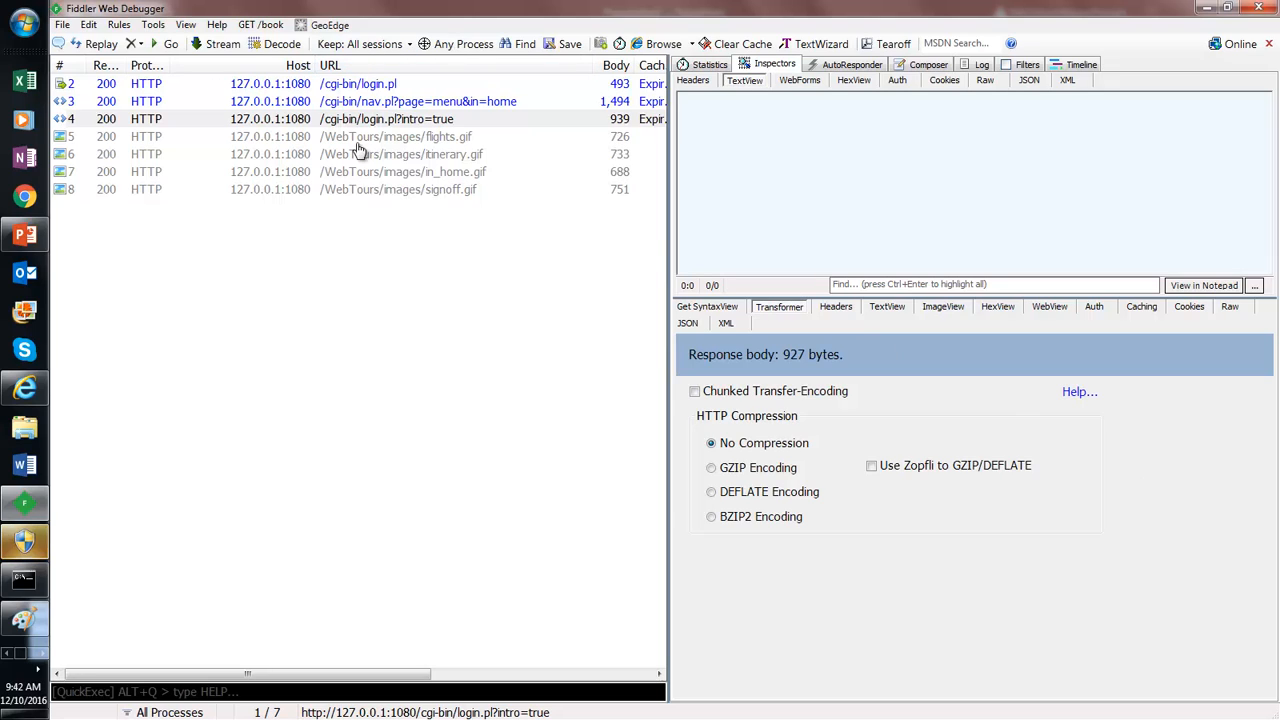
{"action": "left_click_drag", "start_coordinate": [248, 674], "coordinate": [470, 674]}
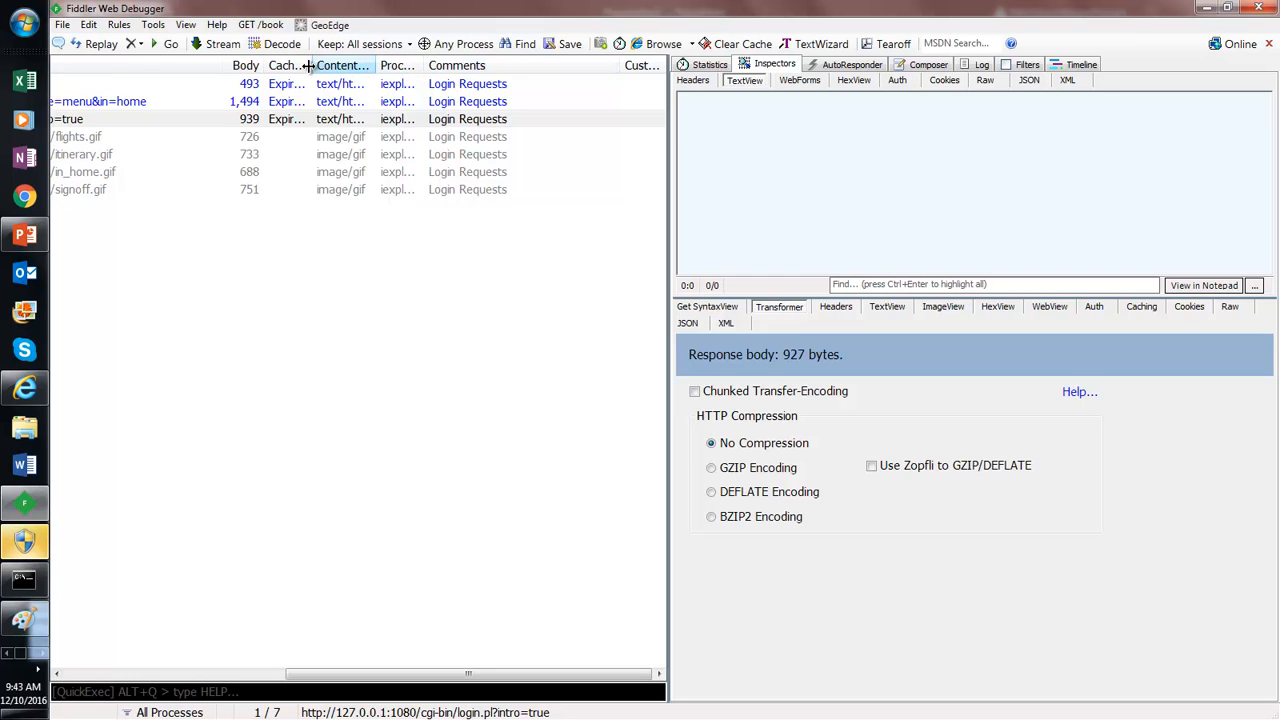
{"action": "left_click_drag", "start_coordinate": [469, 674], "coordinate": [24, 616]}
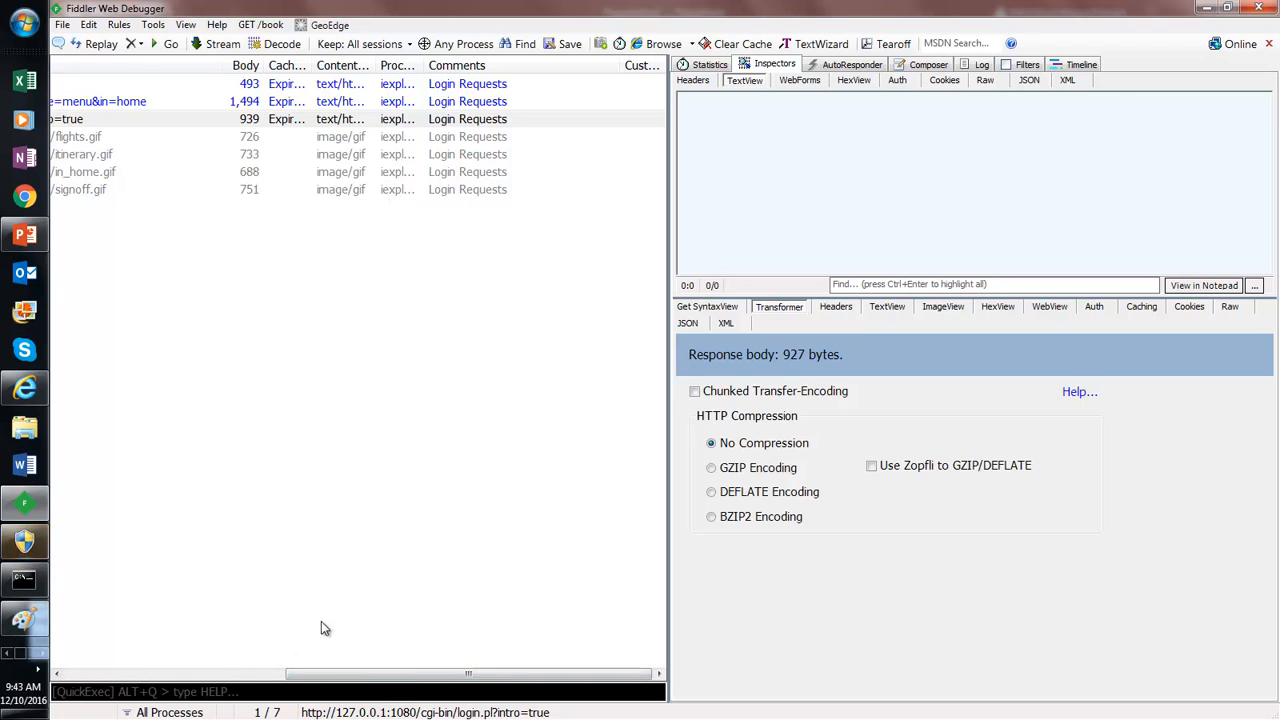
{"action": "left_click_drag", "start_coordinate": [380, 674], "coordinate": [65, 638]}
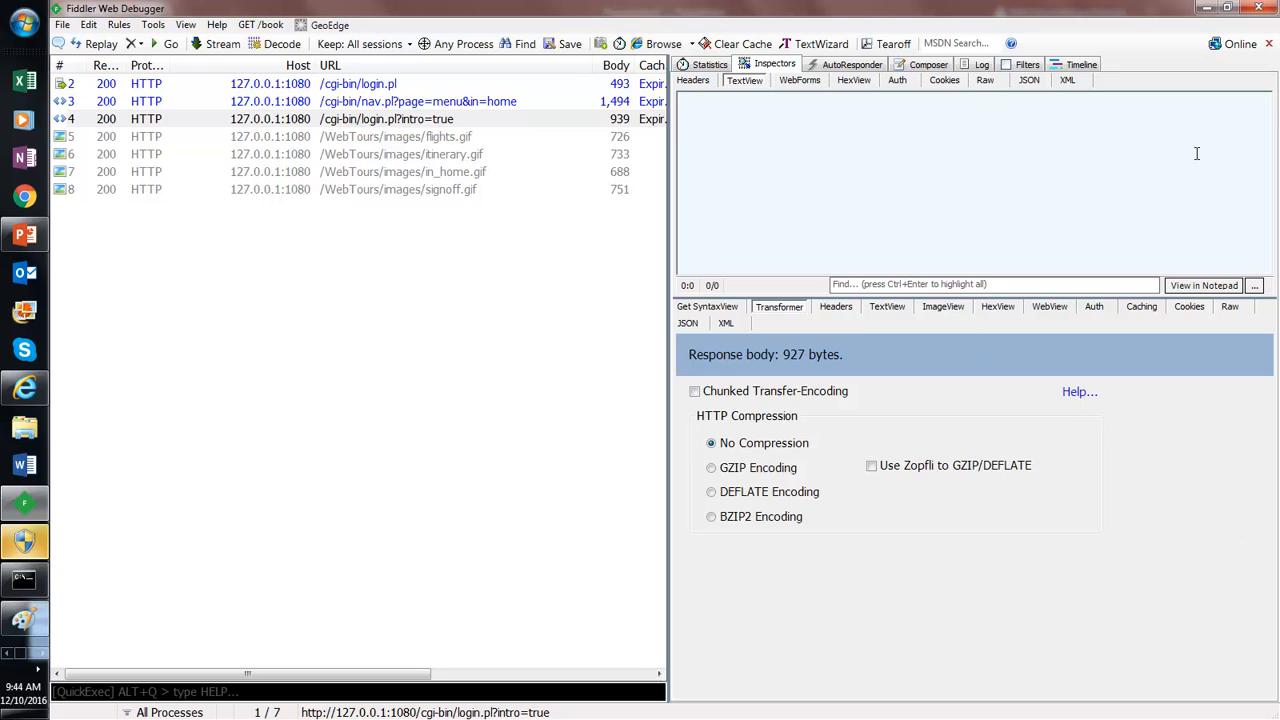
Step: Close Fiddler, minimize Paint, discard the unsaved snip, and bring Internet Explorer forward
{"action": "left_click", "coordinate": [1268, 16]}
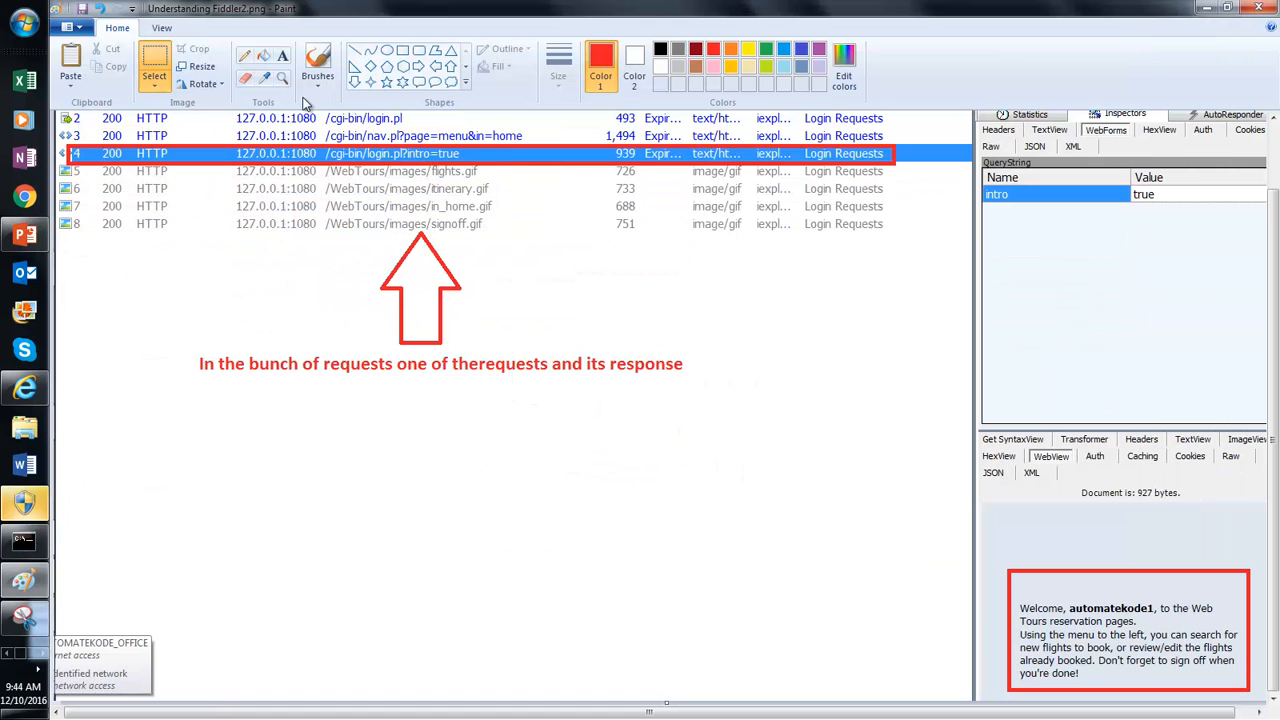
{"action": "left_click", "coordinate": [1203, 8]}
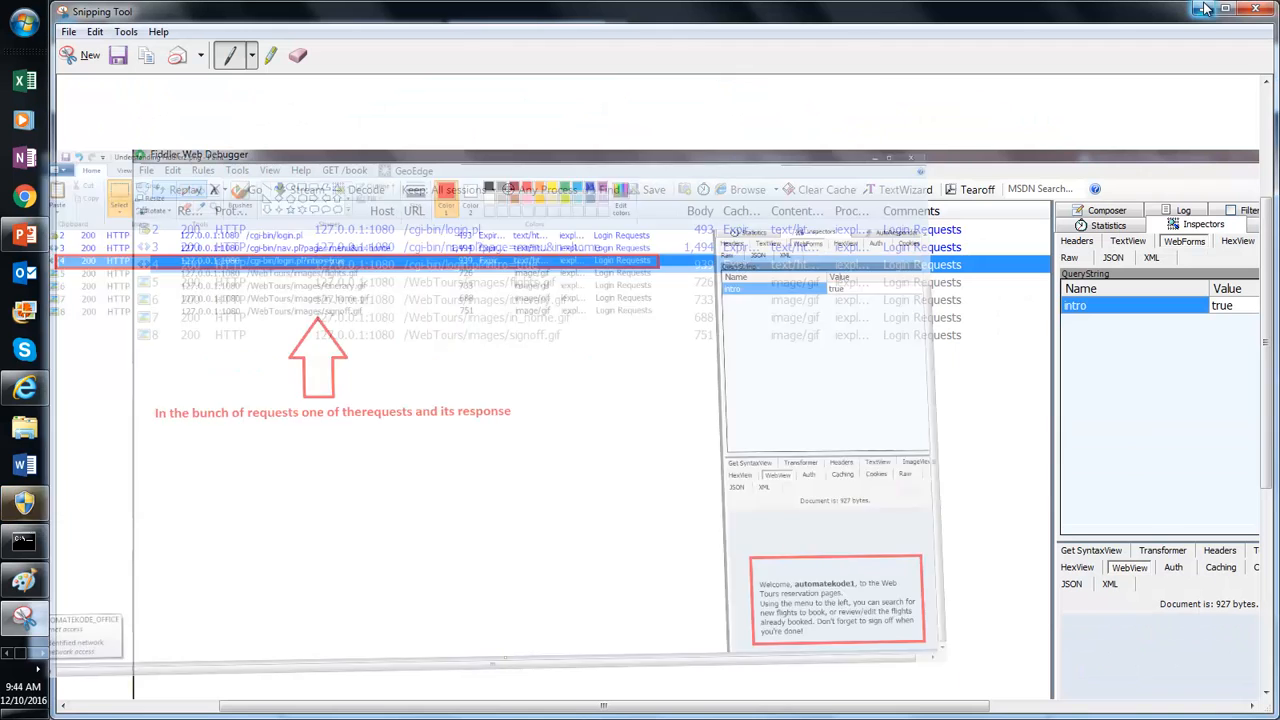
{"action": "left_click", "coordinate": [1256, 10]}
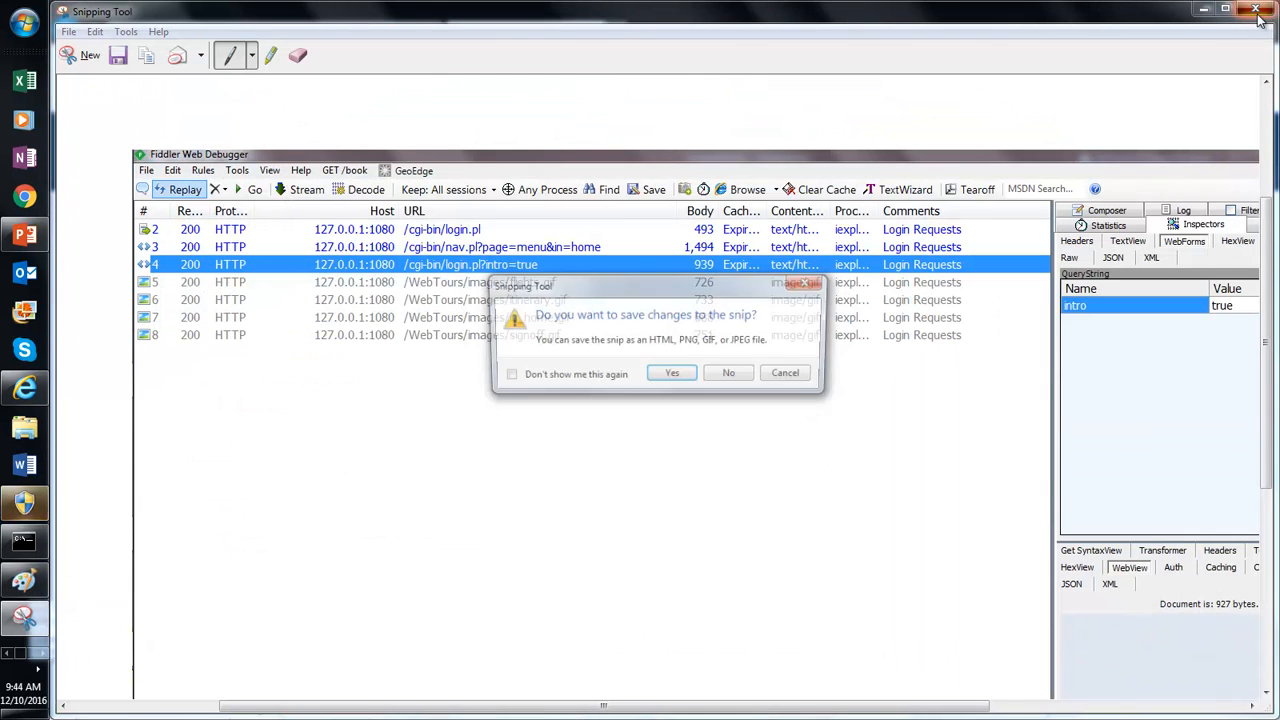
{"action": "left_click", "coordinate": [734, 375]}
{"action": "left_click", "coordinate": [145, 342]}
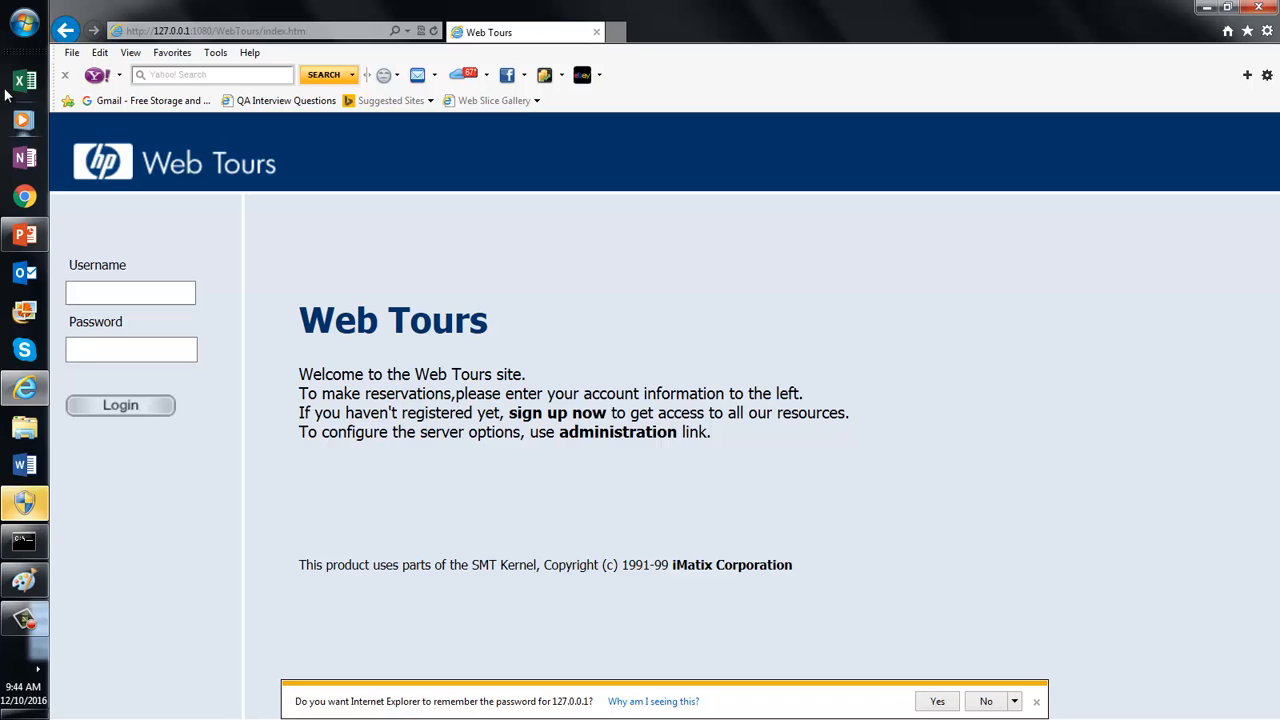
Step: Open the Start menu to show Fiddler4's recent sessions, such as TC01-Login.saz
{"action": "left_click", "coordinate": [38, 670]}
{"action": "left_click", "coordinate": [20, 622]}
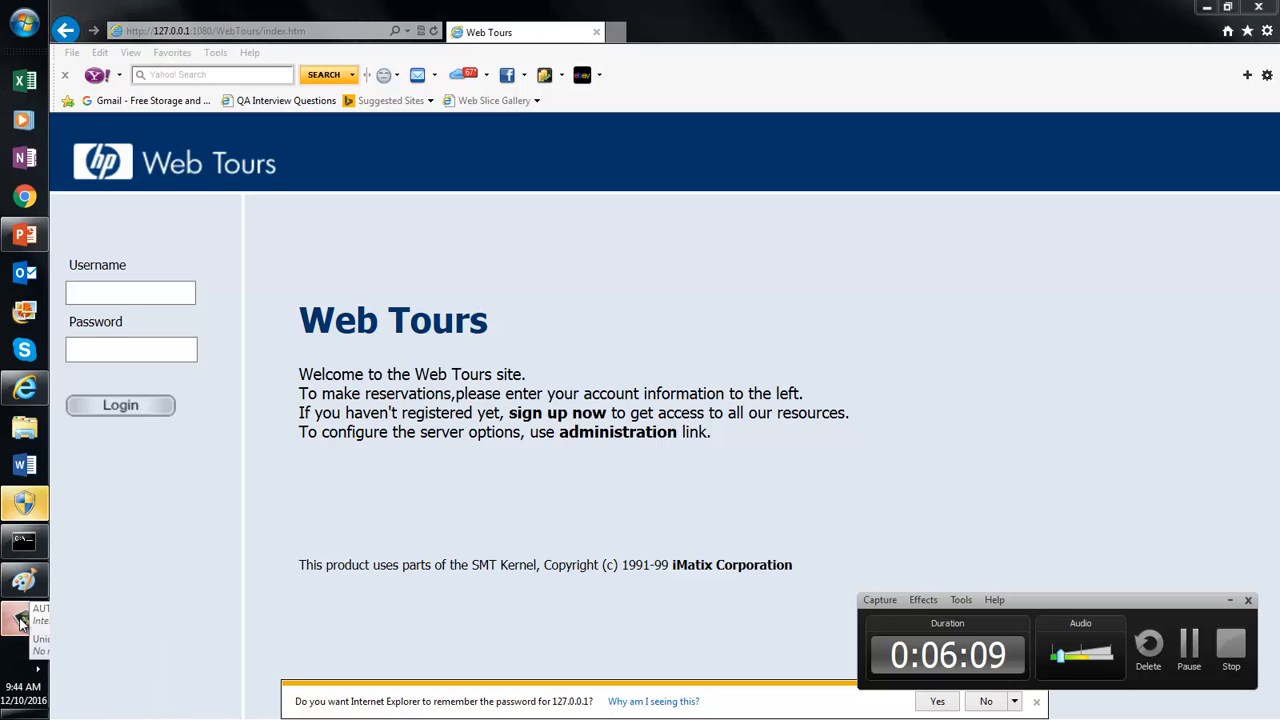
{"action": "left_click", "coordinate": [25, 27]}
{"action": "mouse_move", "coordinate": [36, 226]}
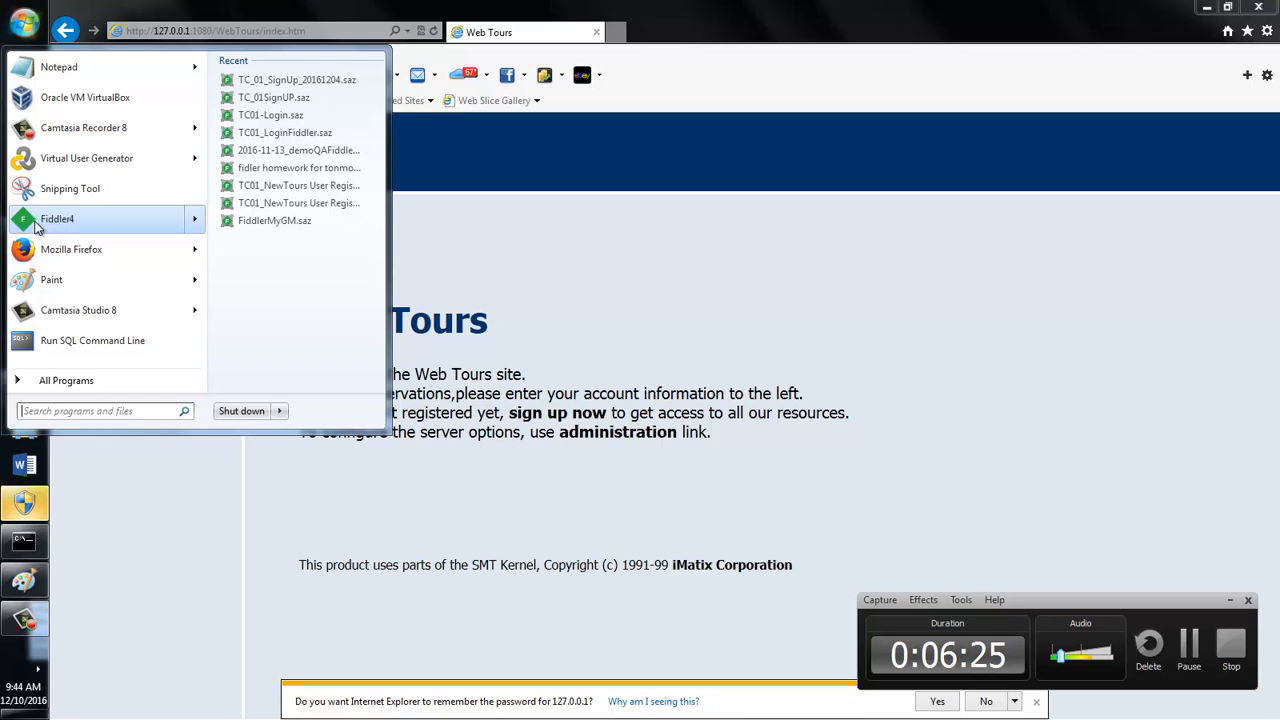
Step: Relaunch Fiddler4 from the Start menu and decline the update announcement
{"action": "left_click", "coordinate": [57, 219]}
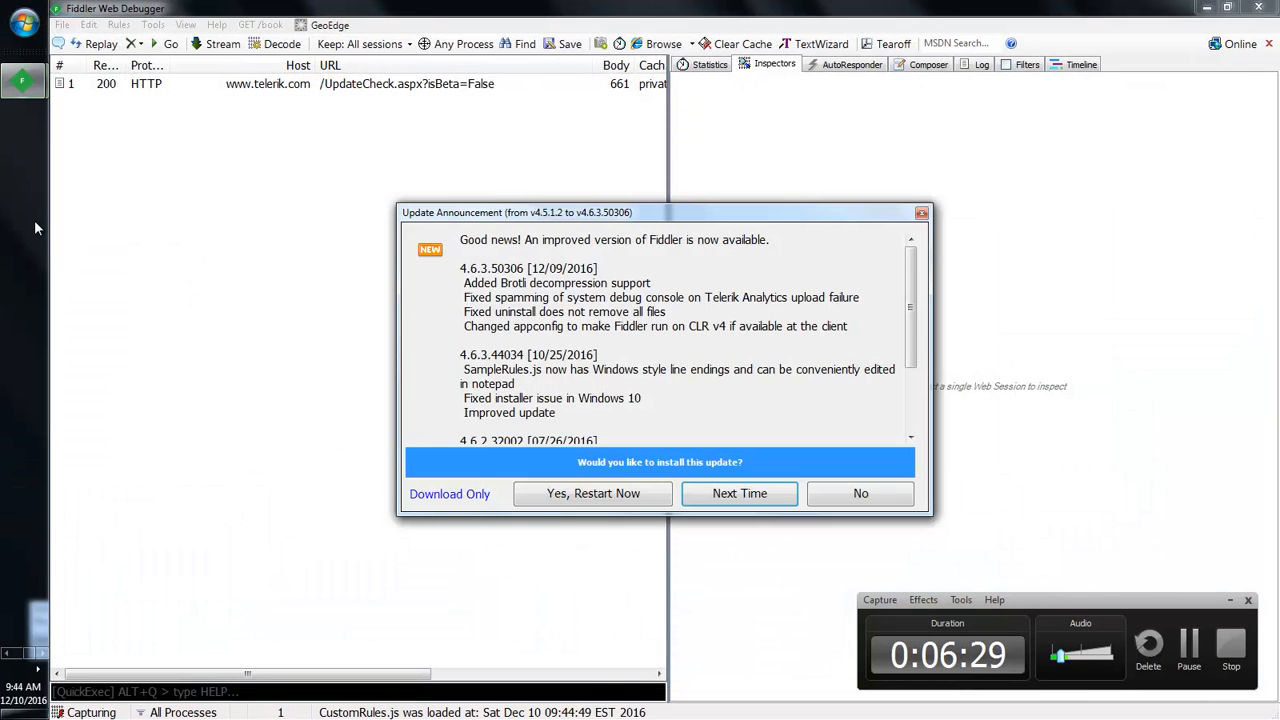
{"action": "left_click", "coordinate": [862, 493]}
{"action": "left_click", "coordinate": [872, 494]}
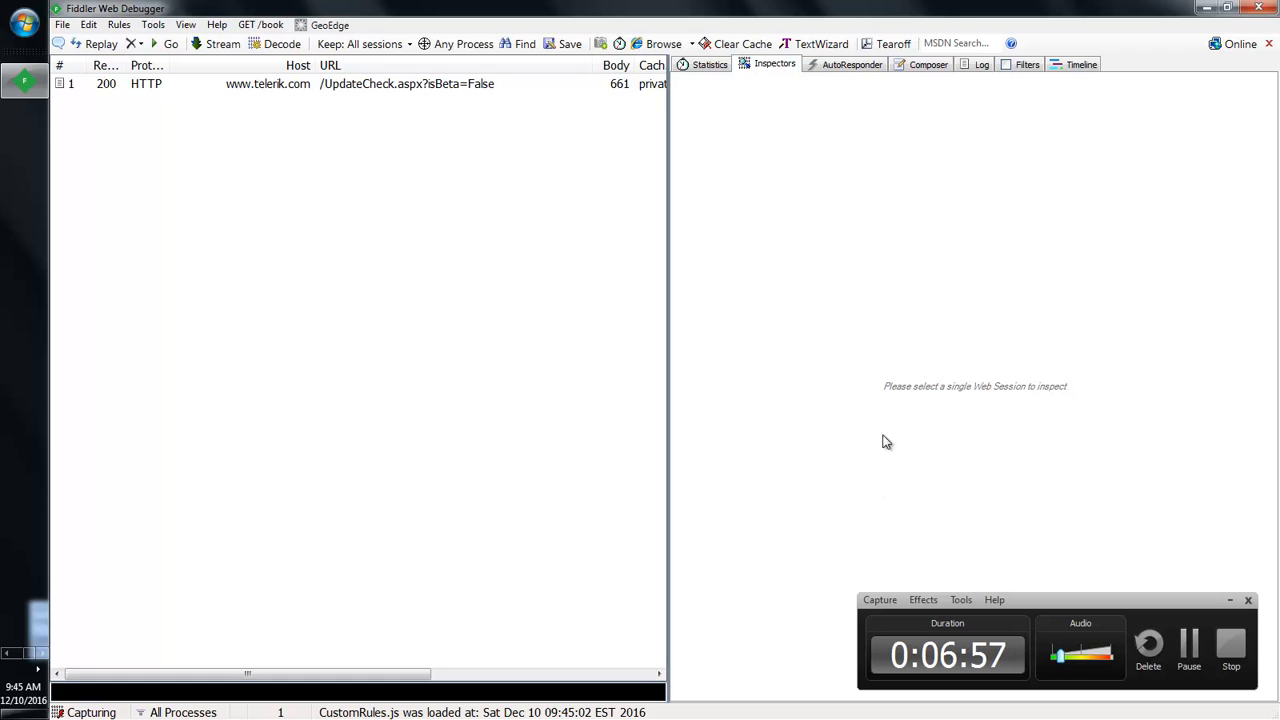
{"action": "left_click", "coordinate": [362, 85]}
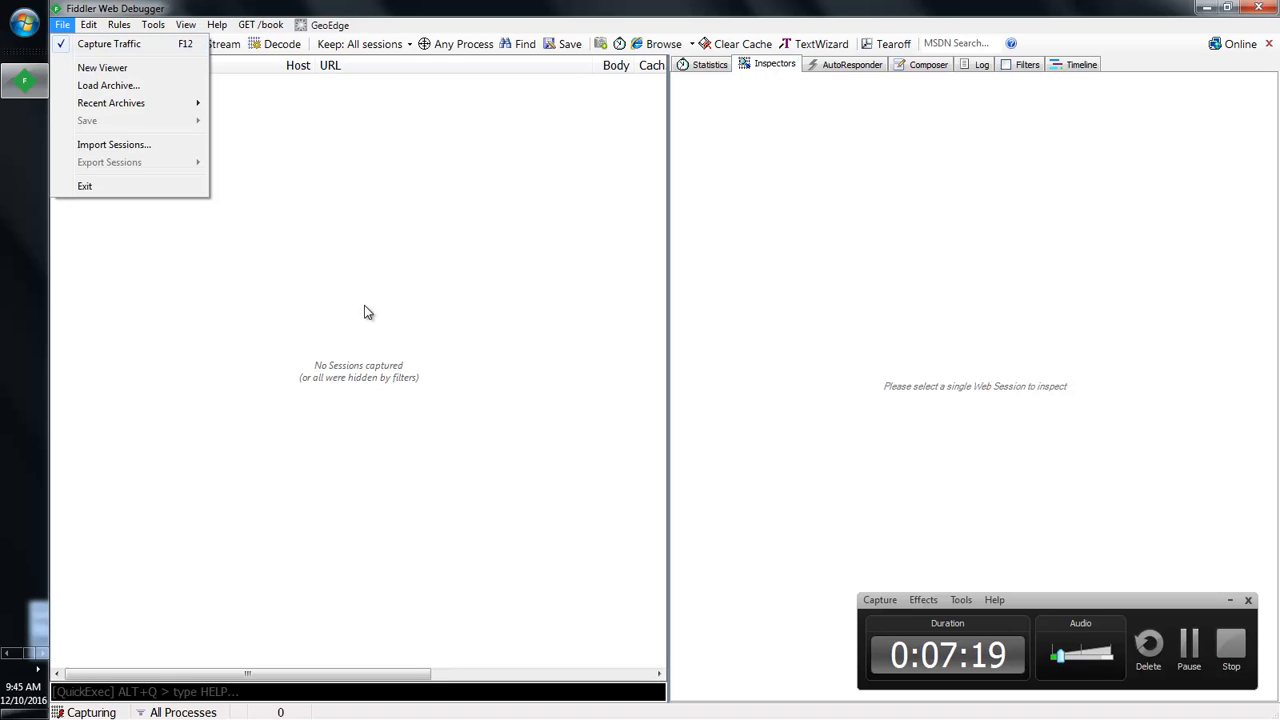
{"action": "left_click", "coordinate": [811, 300]}
{"action": "left_click", "coordinate": [928, 64]}
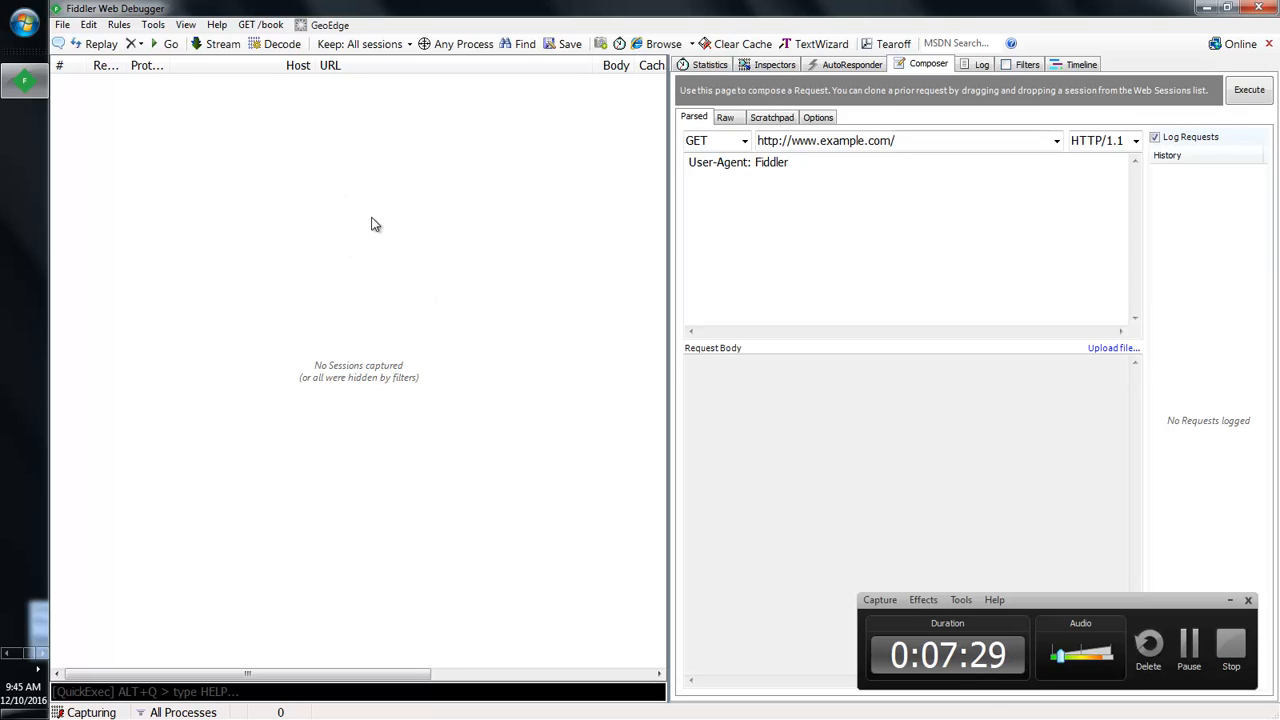
{"action": "left_click", "coordinate": [62, 24]}
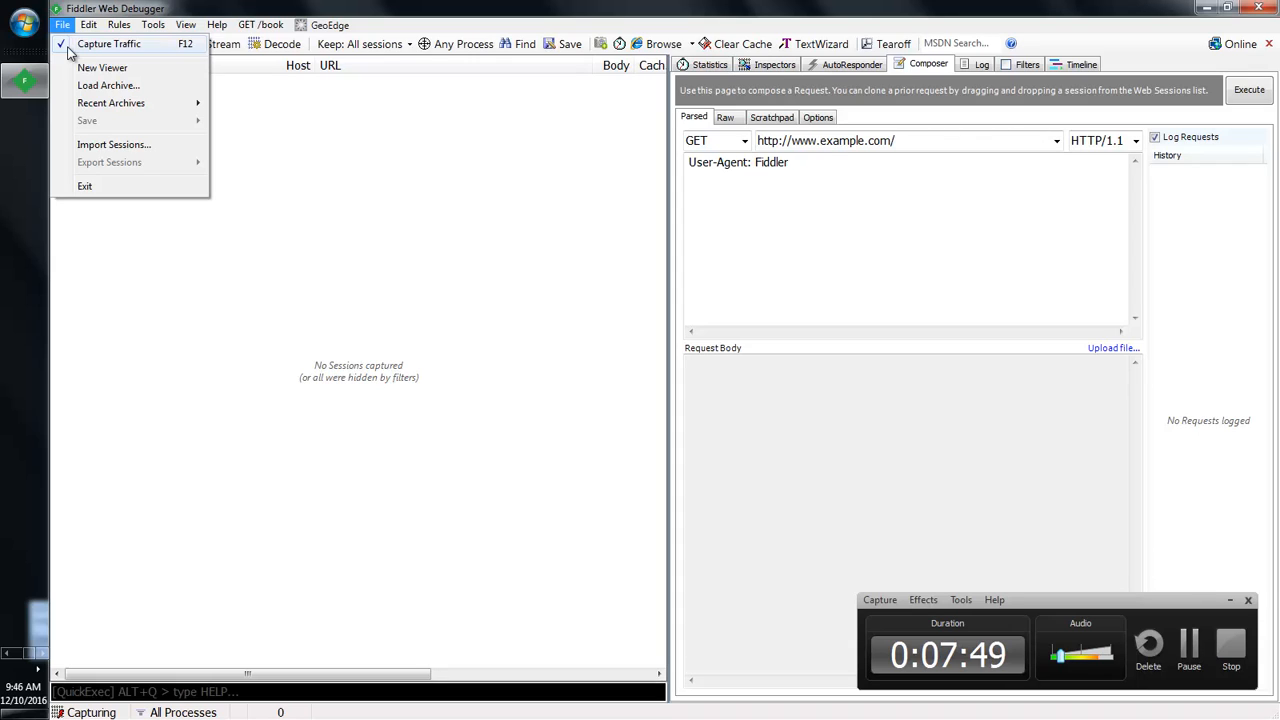
Step: Turn off Capture Traffic in Fiddler and switch to Internet Explorer's Web Tours page
{"action": "left_click", "coordinate": [63, 46]}
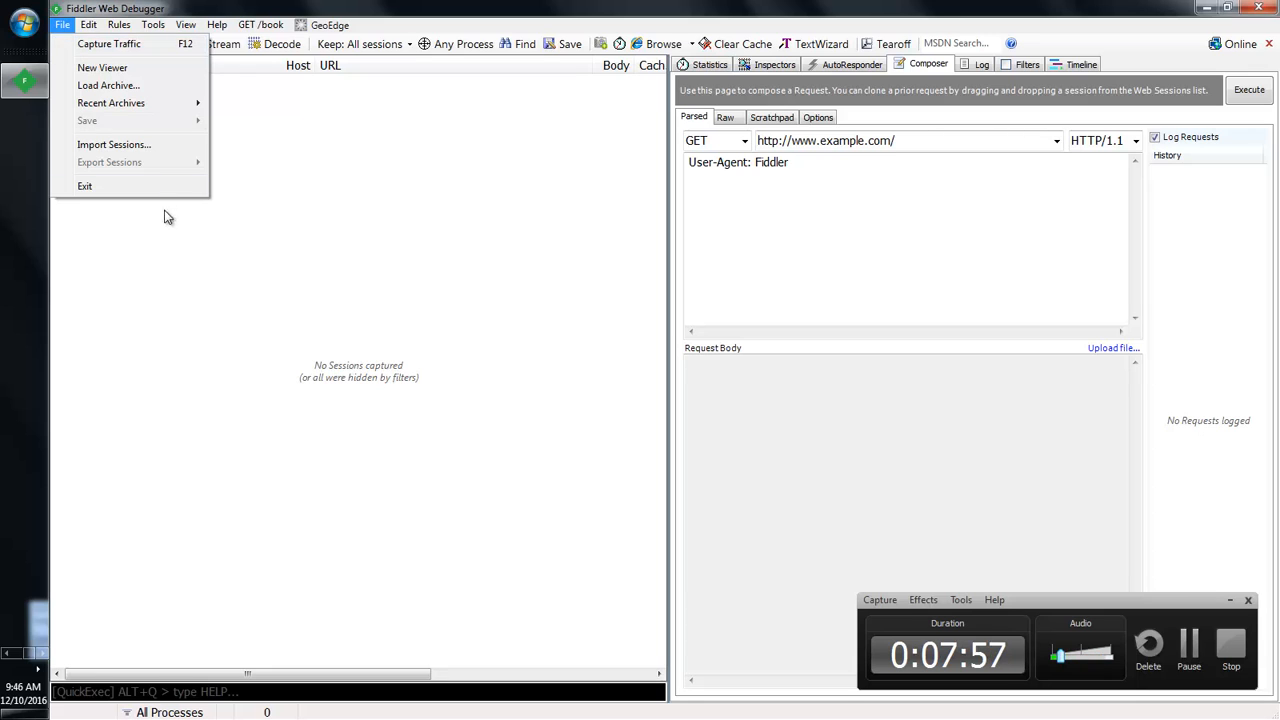
{"action": "left_click", "coordinate": [10, 651]}
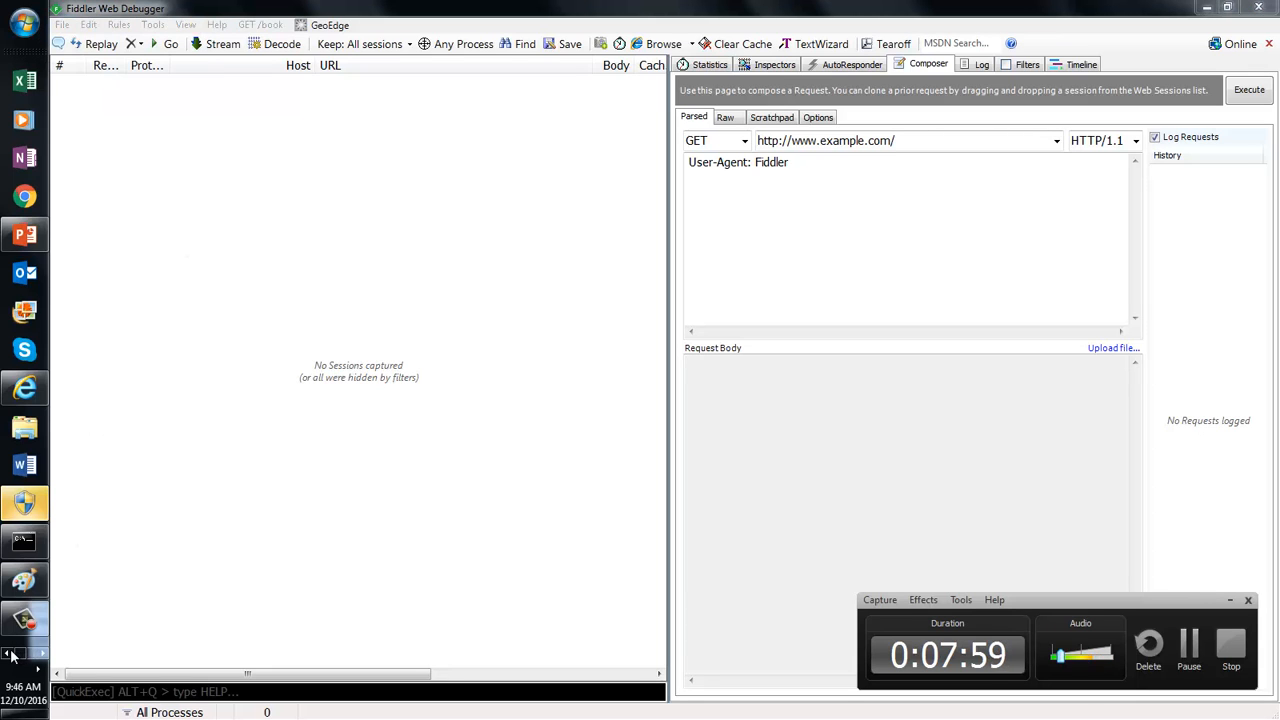
{"action": "left_click", "coordinate": [24, 387]}
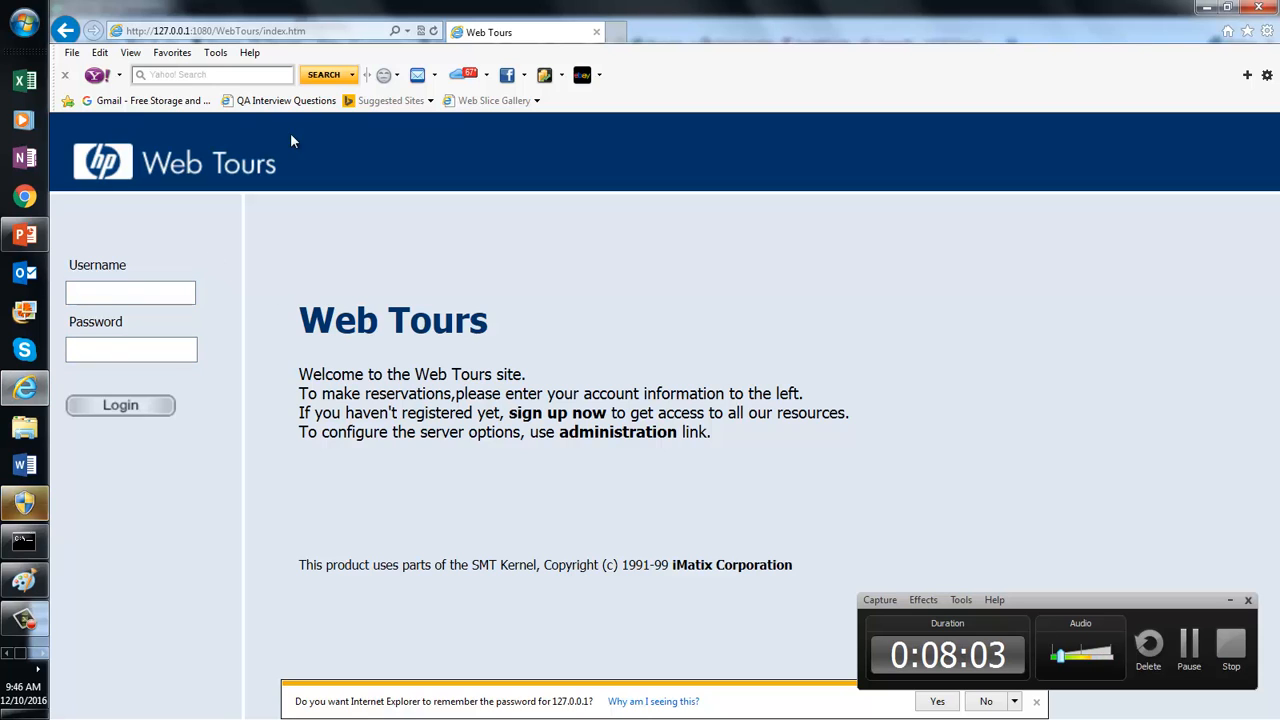
Step: Reload the Web Tours login page, then return to Fiddler with no sessions captured
{"action": "left_click", "coordinate": [264, 31]}
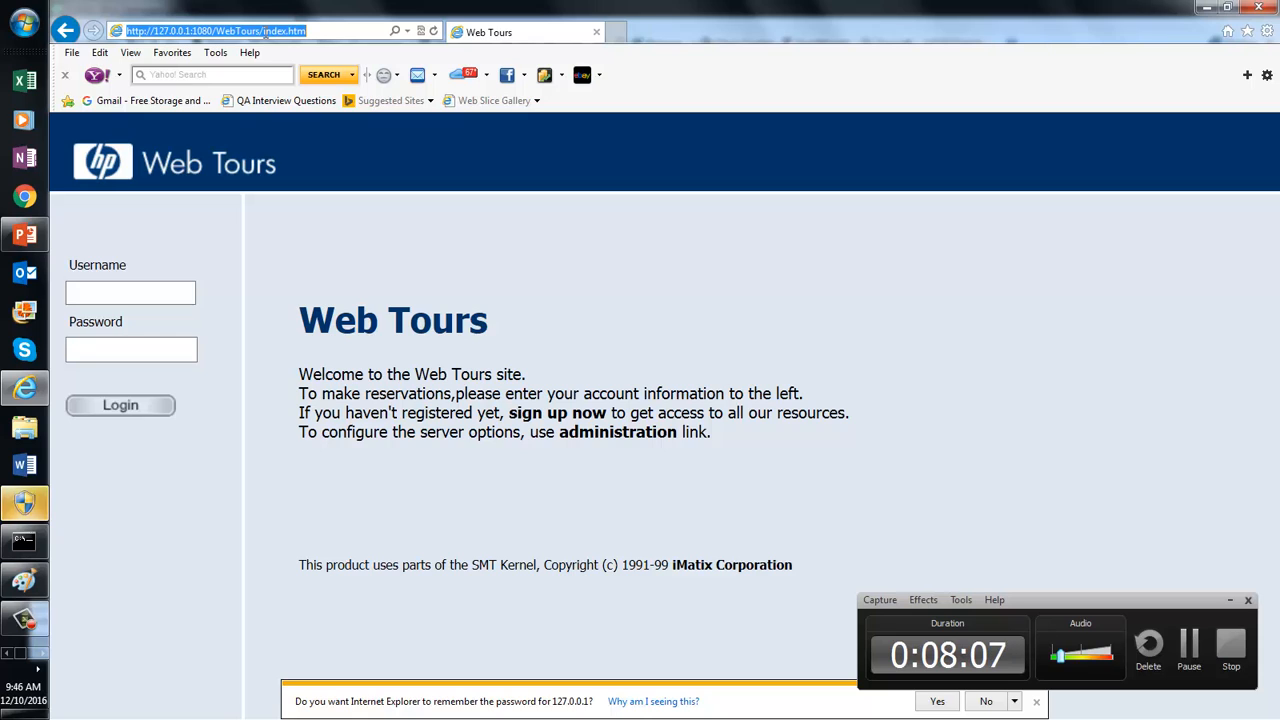
{"action": "left_click", "coordinate": [434, 34]}
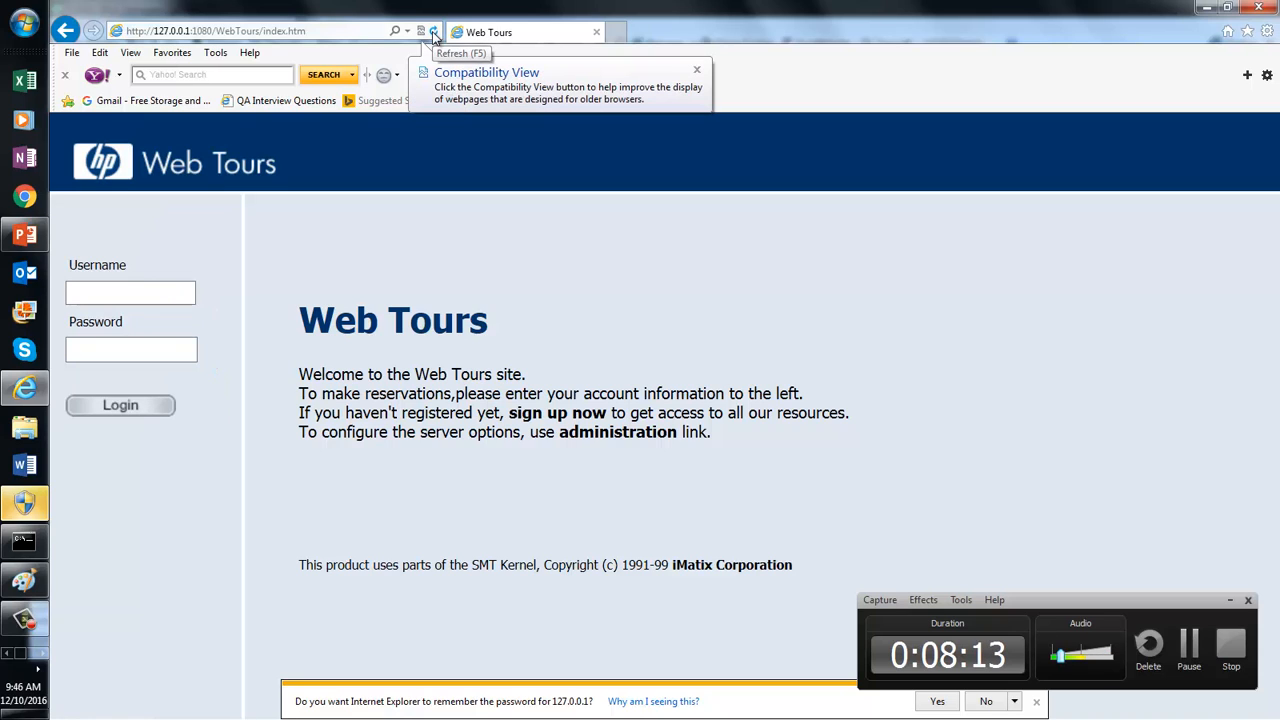
{"action": "left_click", "coordinate": [42, 656]}
{"action": "left_click", "coordinate": [24, 80]}
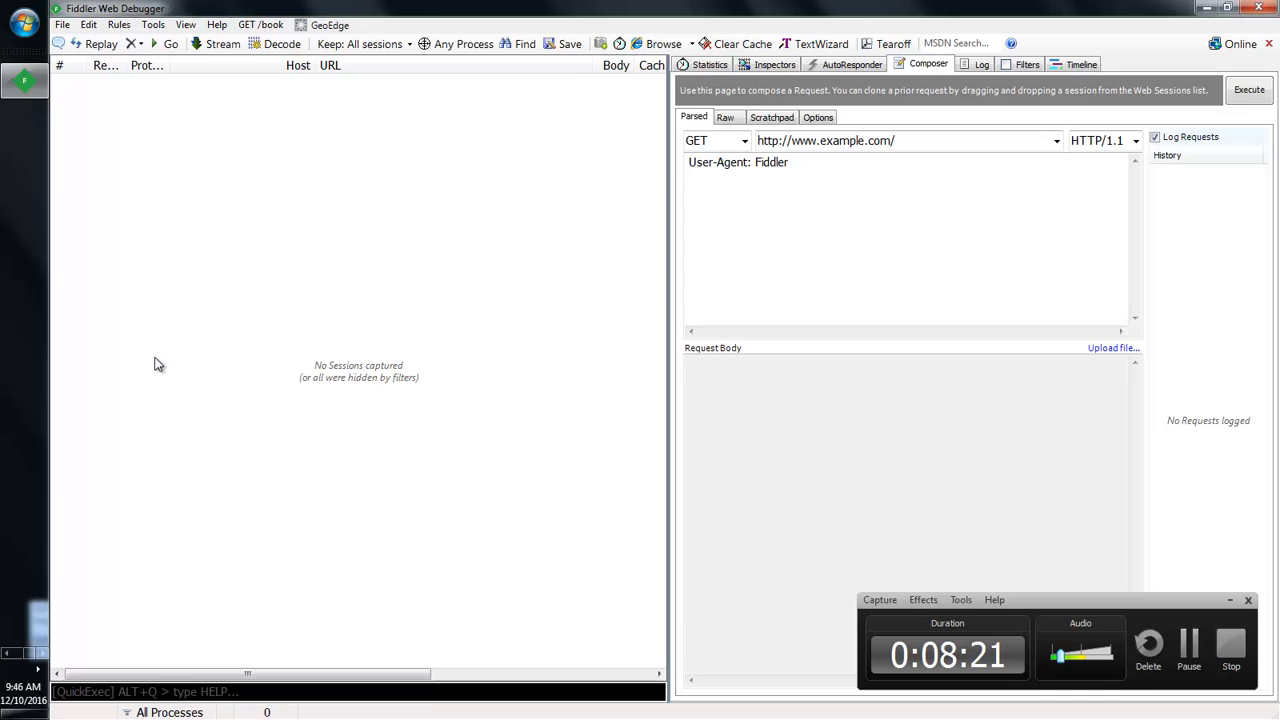
Step: Bring Fiddler forward and open its File menu to re-enable Capture Traffic
{"action": "left_click", "coordinate": [7, 652]}
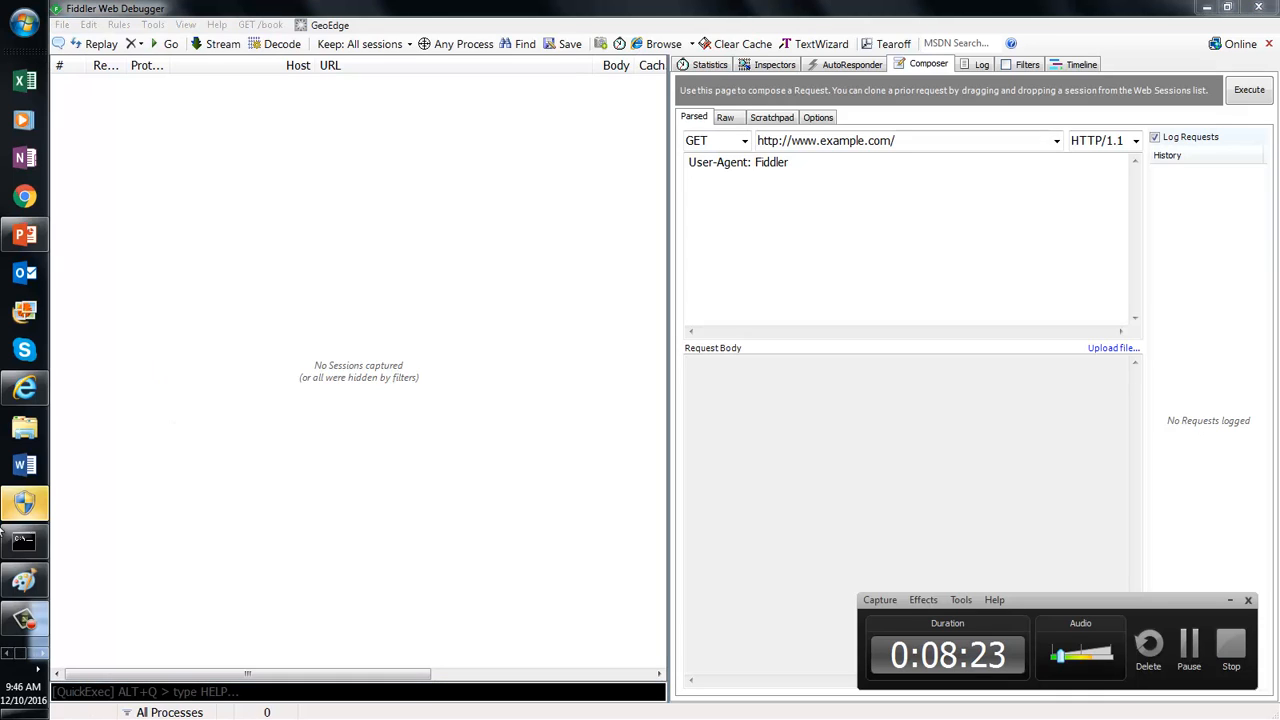
{"action": "left_click", "coordinate": [44, 654]}
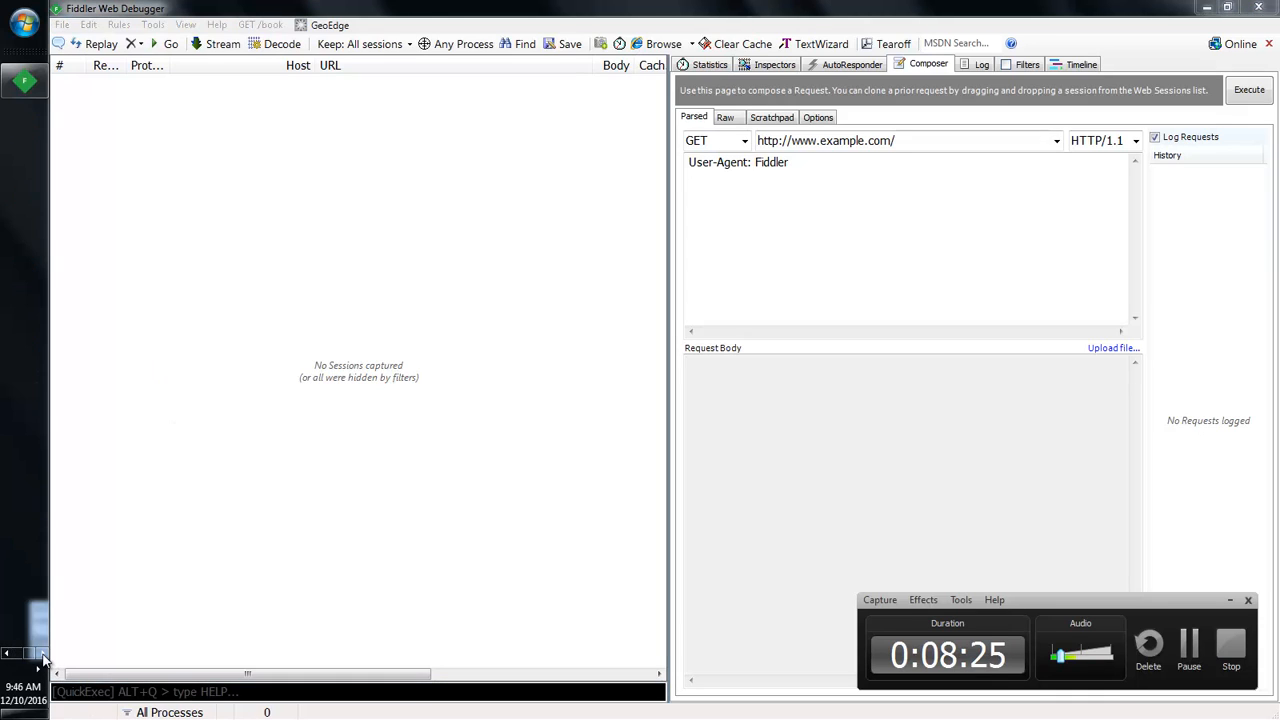
{"action": "left_click", "coordinate": [62, 25]}
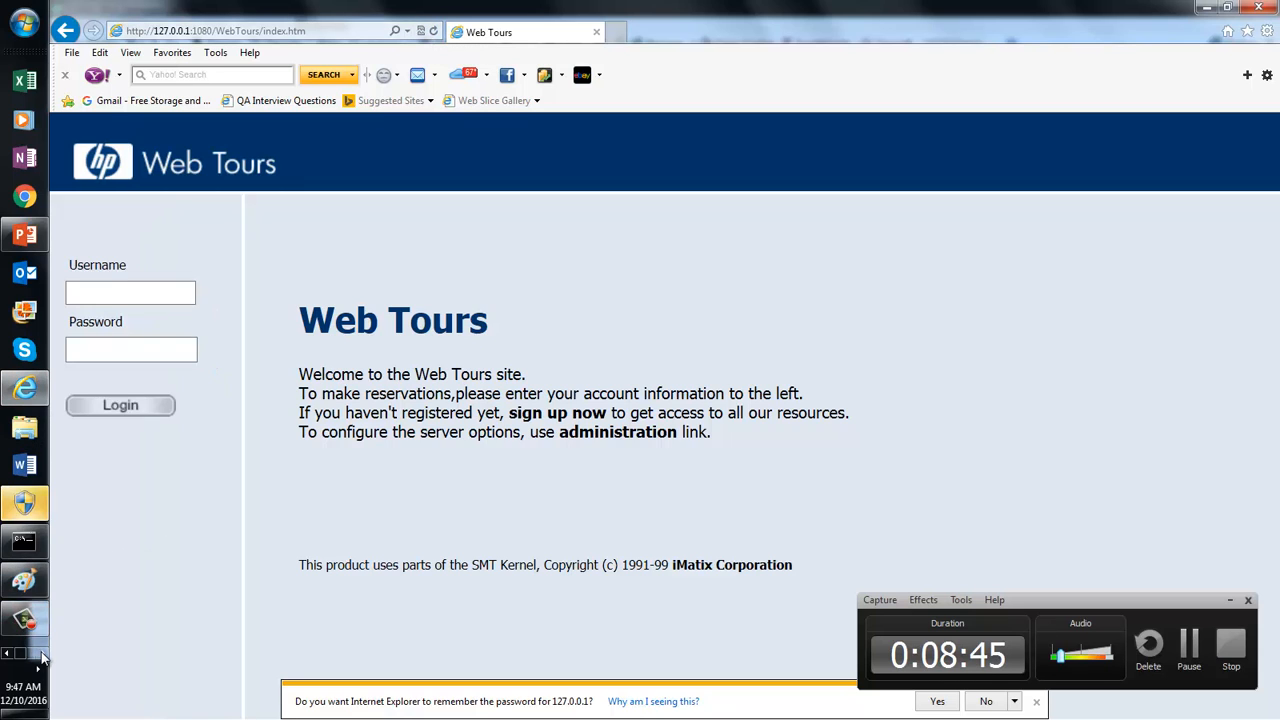
Step: Switch to Fiddler to view the eight Web Tours sessions captured from 127.0.0.1:1080
{"action": "left_click", "coordinate": [40, 655]}
{"action": "left_click", "coordinate": [30, 82]}
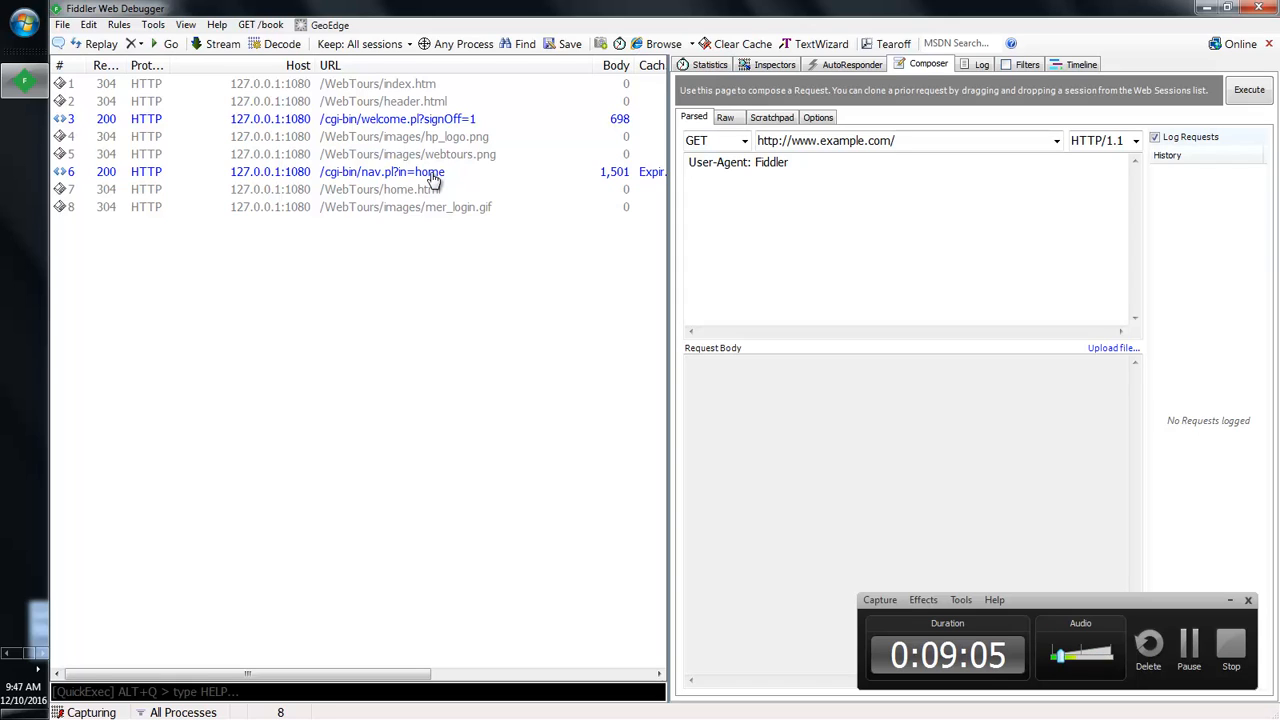
Step: Switch back to Internet Explorer's Web Tours sign-in page
{"action": "left_click", "coordinate": [24, 387]}
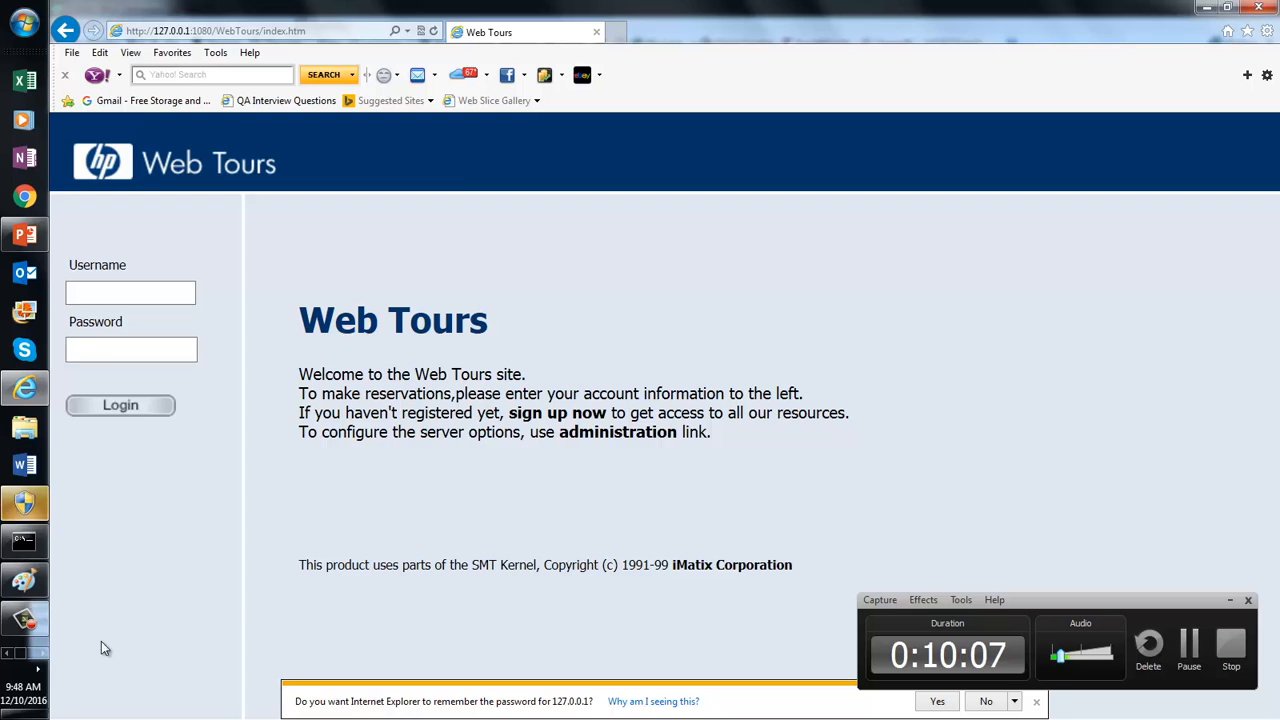
Step: Bring Fiddler back to the front and select the /cgi-bin/nav.pl?in=home session
{"action": "left_click", "coordinate": [40, 667]}
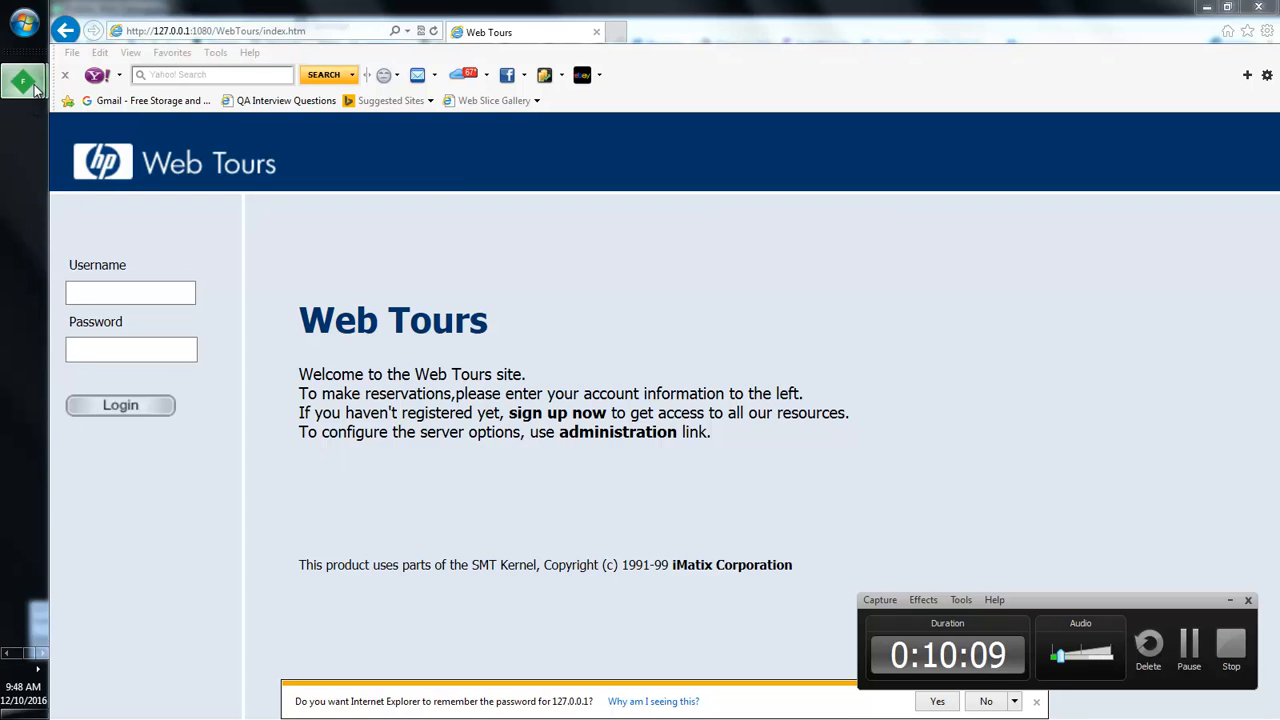
{"action": "mouse_move", "coordinate": [35, 88]}
{"action": "left_click", "coordinate": [150, 85]}
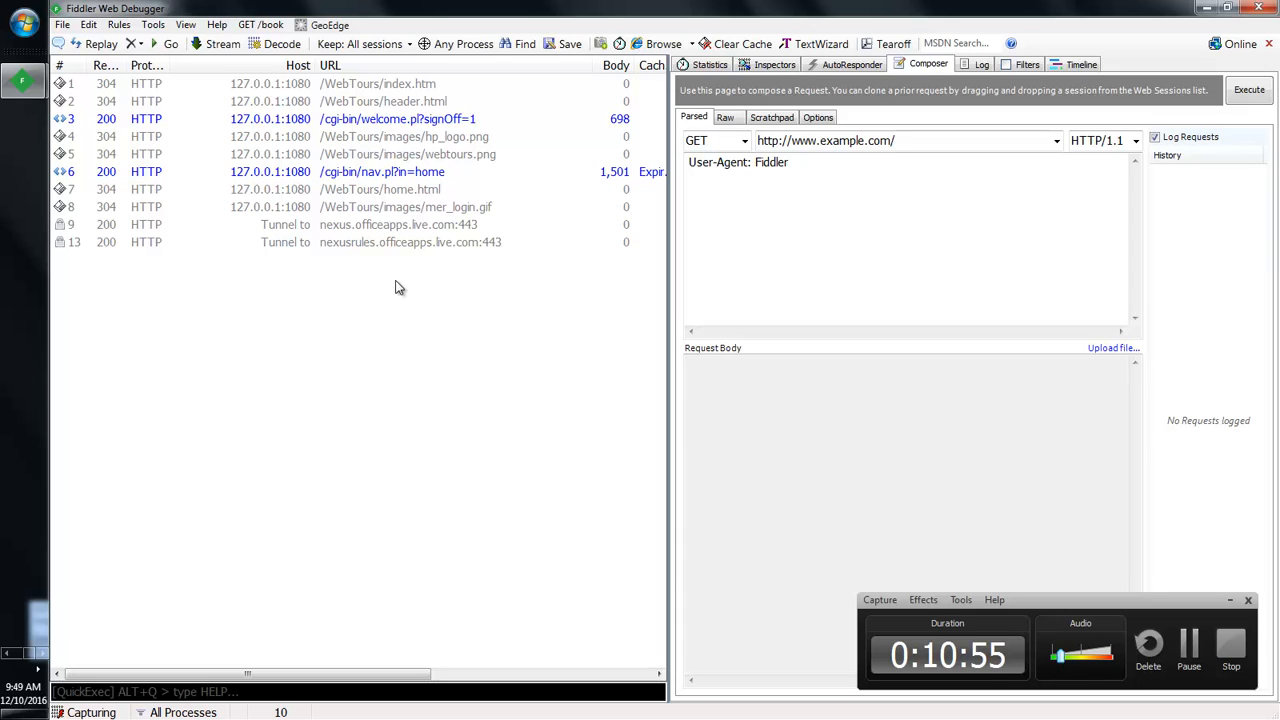
{"action": "left_click", "coordinate": [387, 171]}
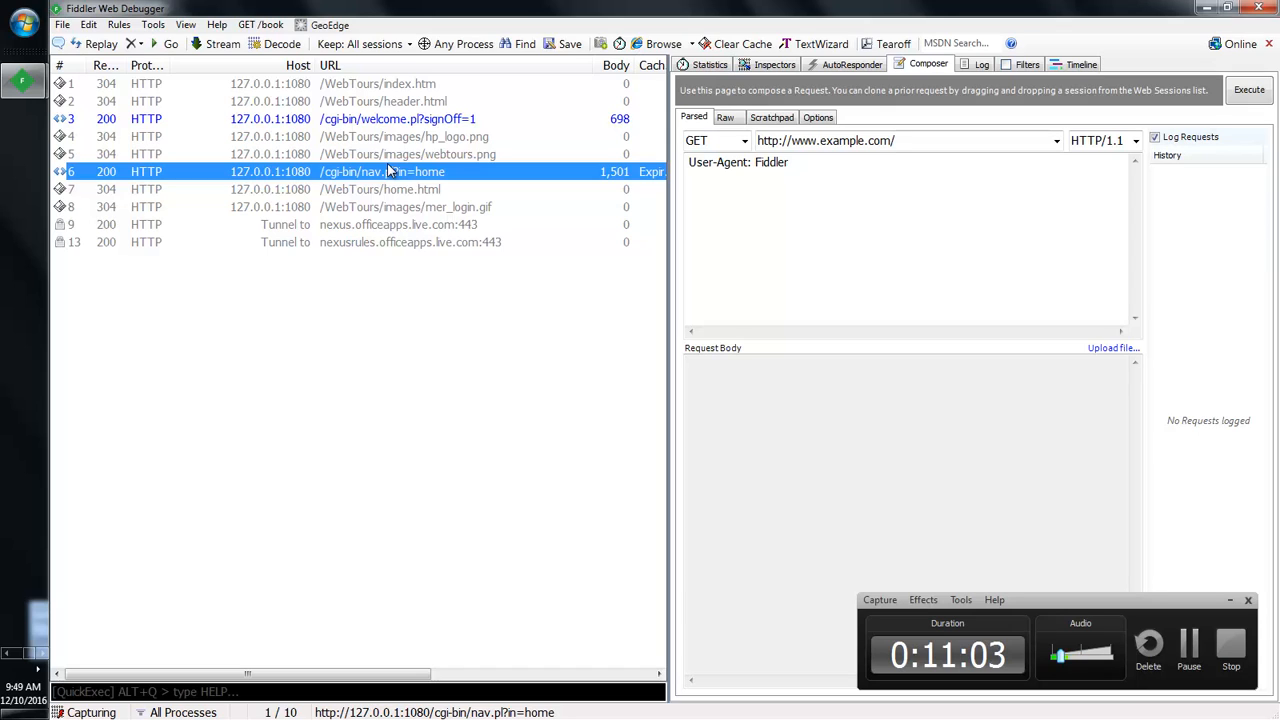
Step: Delete all ten captured sessions, then switch to the Web Tours page in Internet Explorer
{"action": "left_click", "coordinate": [358, 85]}
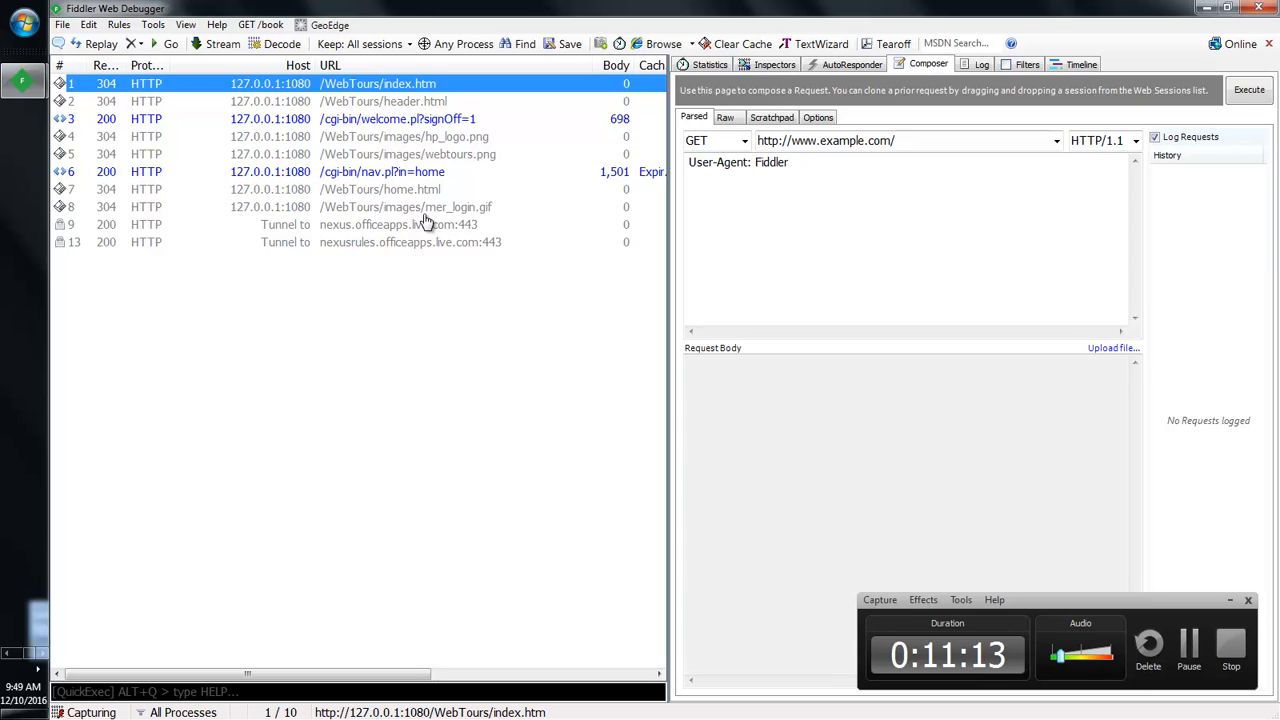
{"action": "left_click", "coordinate": [400, 158]}
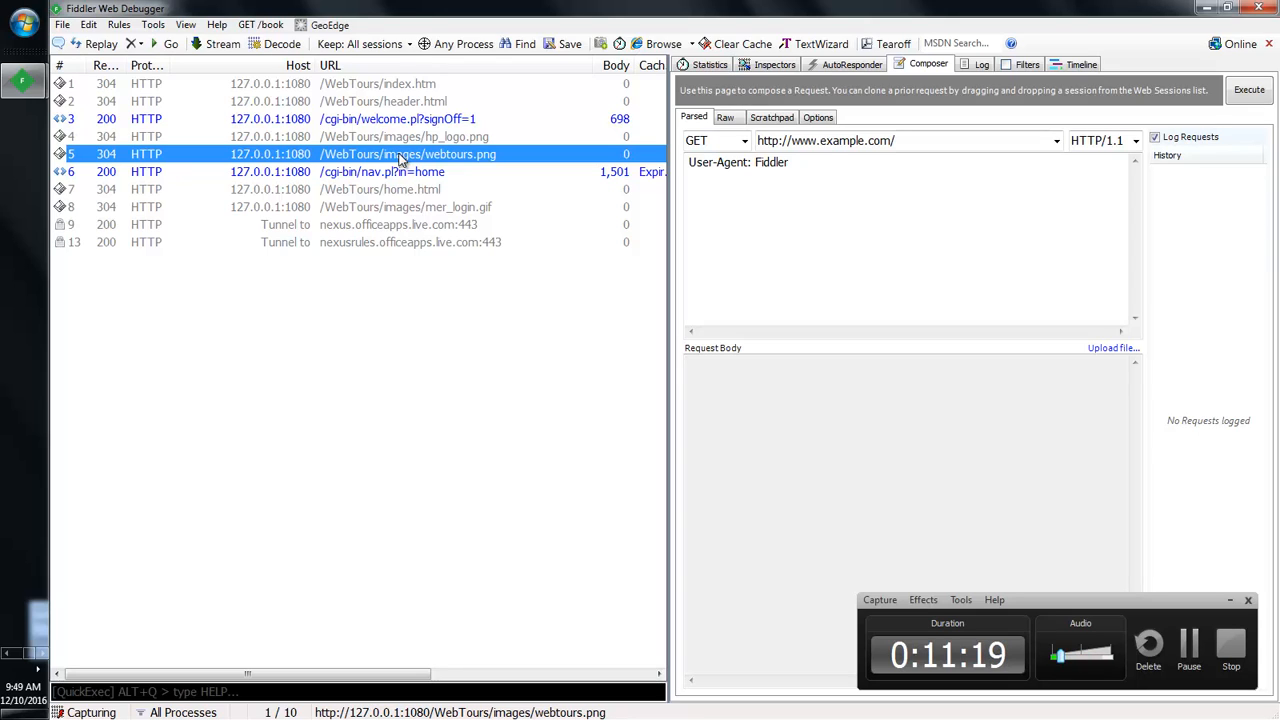
{"action": "key", "text": "Home"}
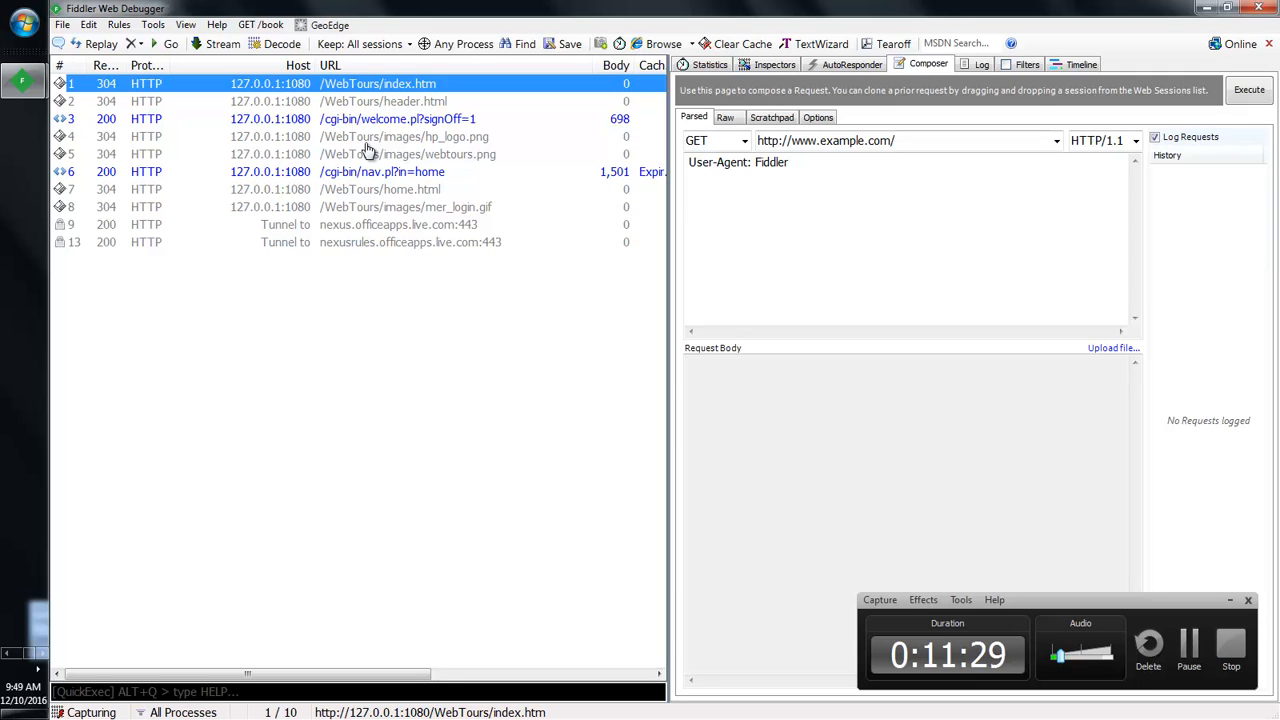
{"action": "key", "text": "ctrl+a"}
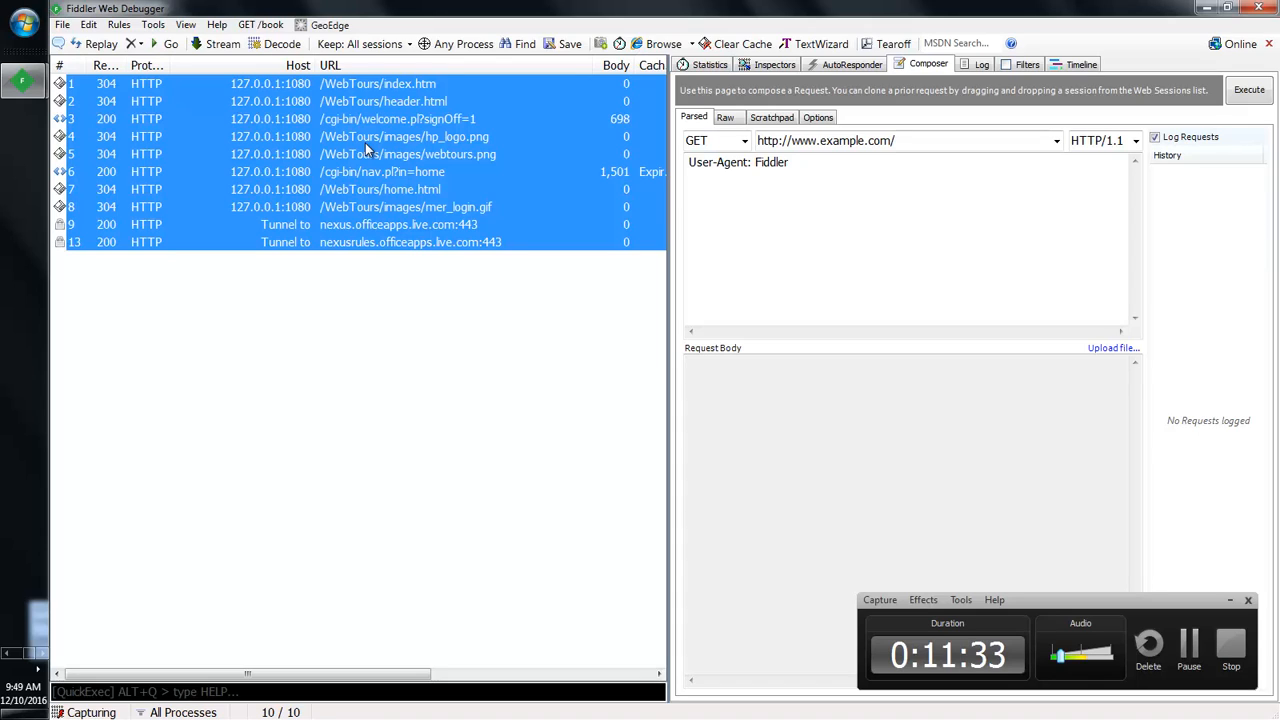
{"action": "key", "text": "Delete"}
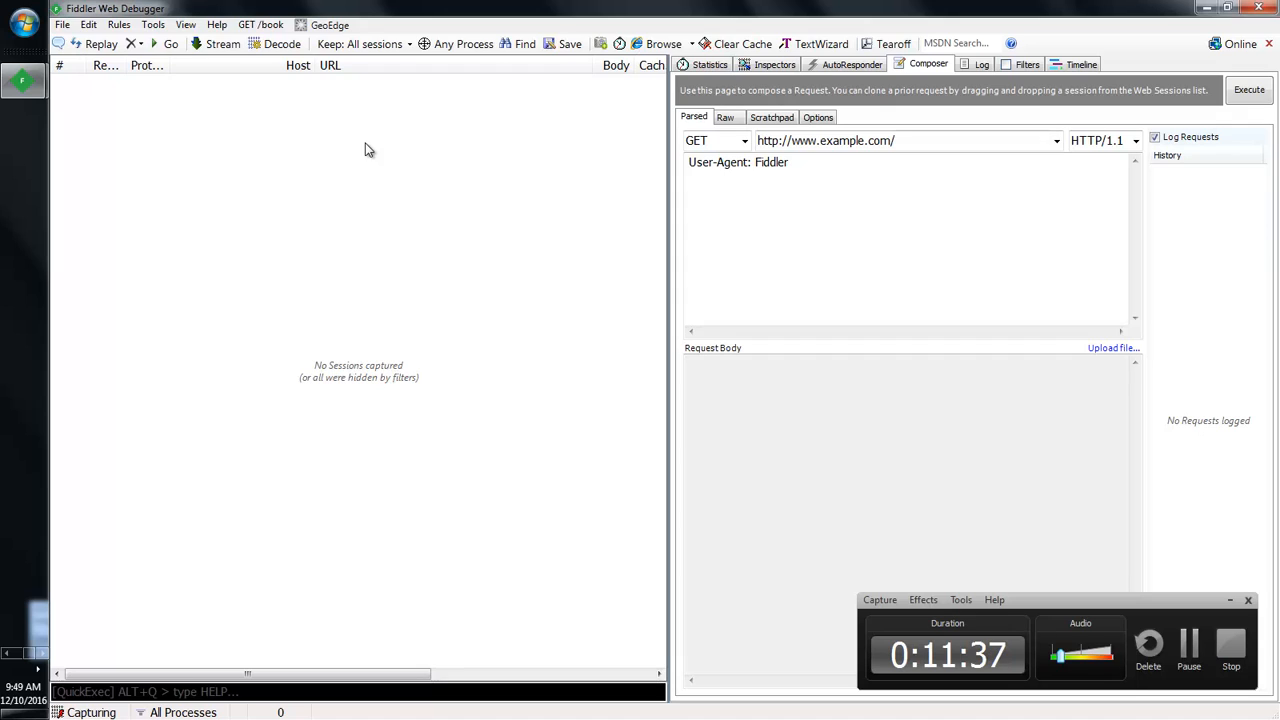
{"action": "left_click", "coordinate": [7, 652]}
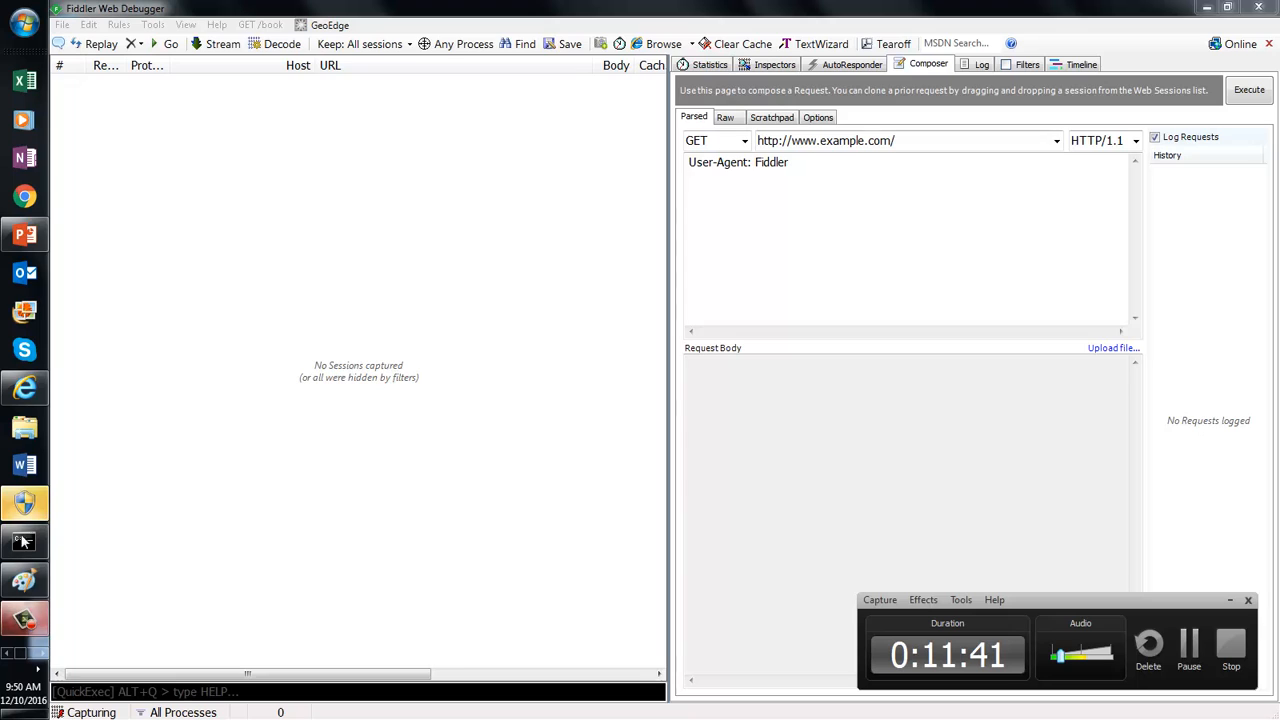
{"action": "left_click", "coordinate": [26, 394]}
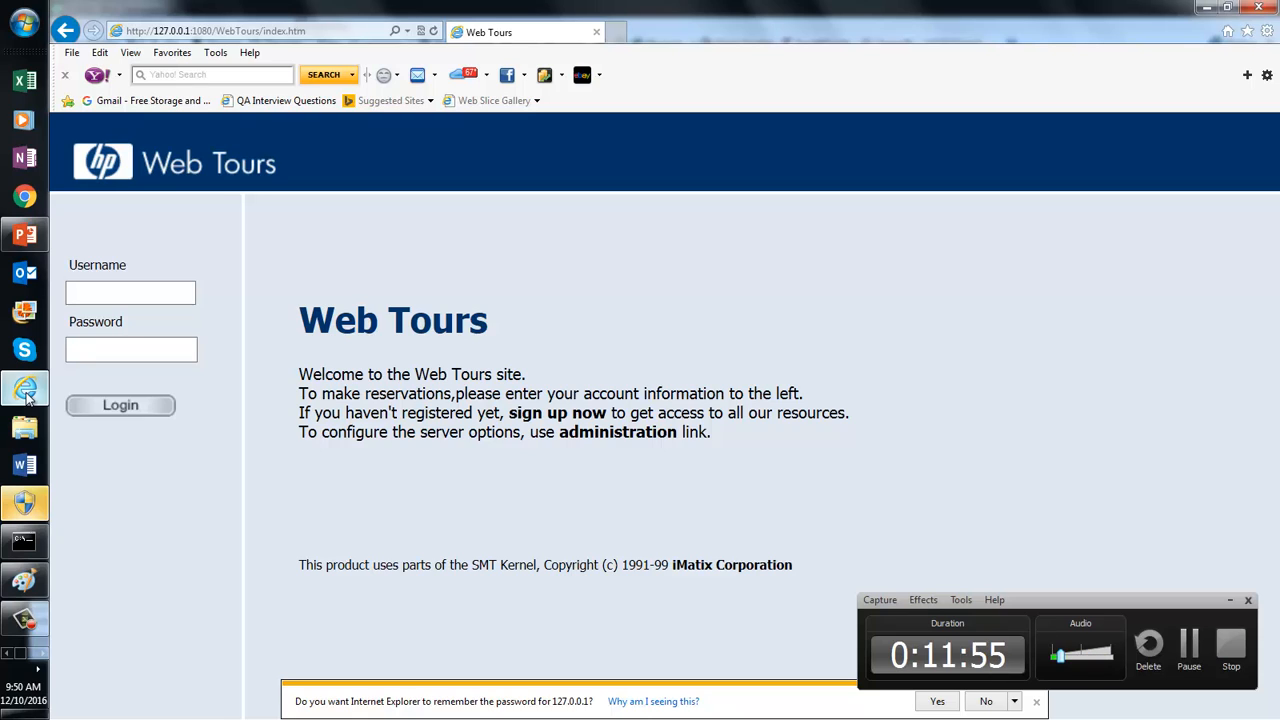
Step: Sign in to Web Tours with the account's username and password
{"action": "left_click", "coordinate": [95, 297]}
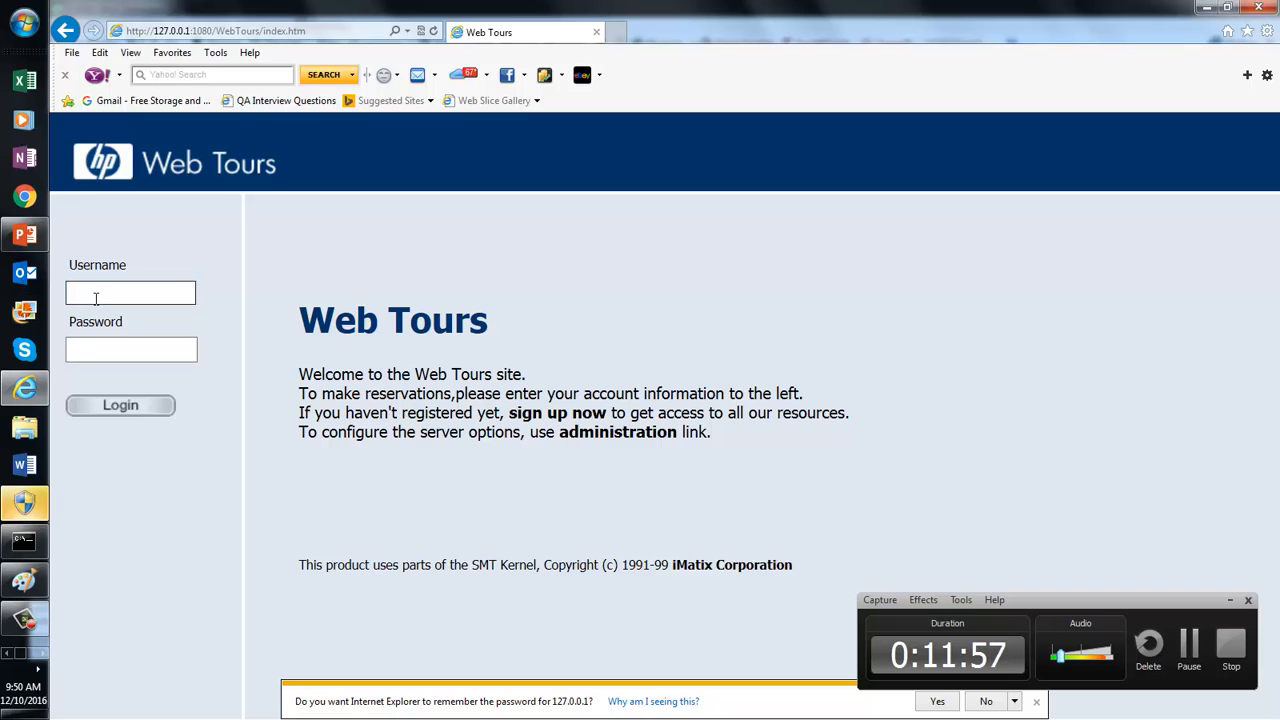
{"action": "type", "text": "automatekode1"}
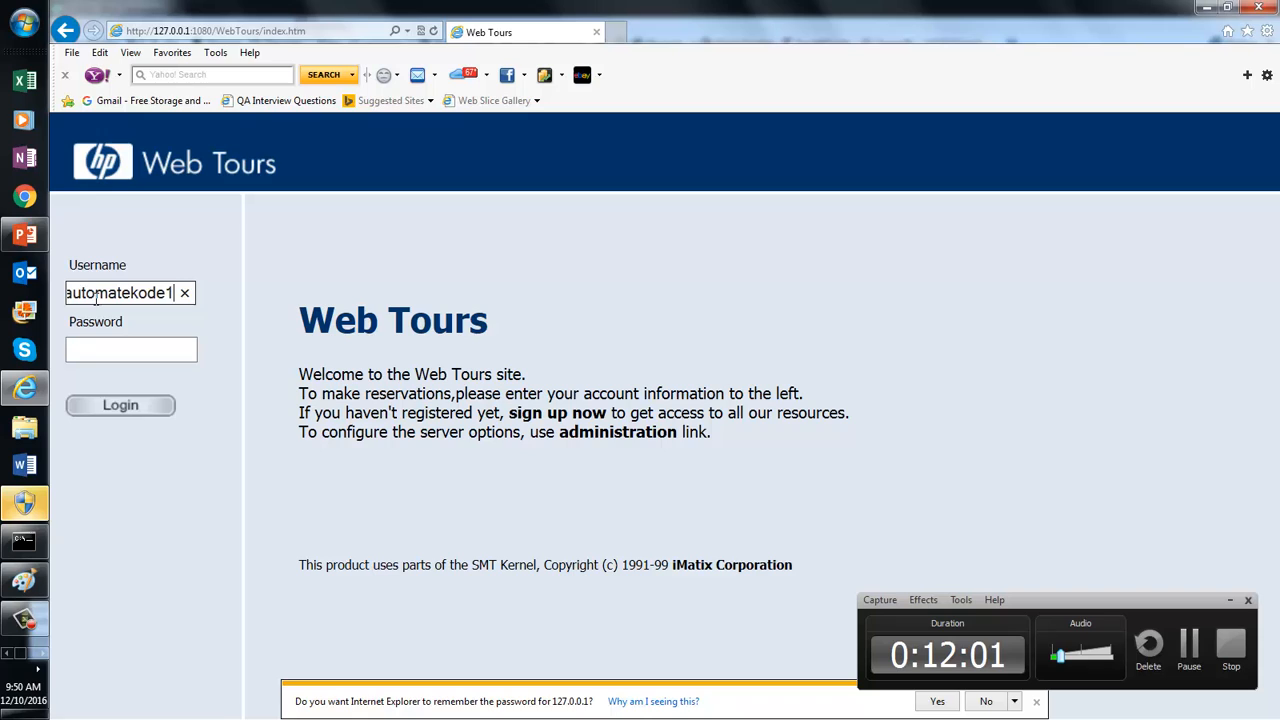
{"action": "left_click", "coordinate": [82, 351]}
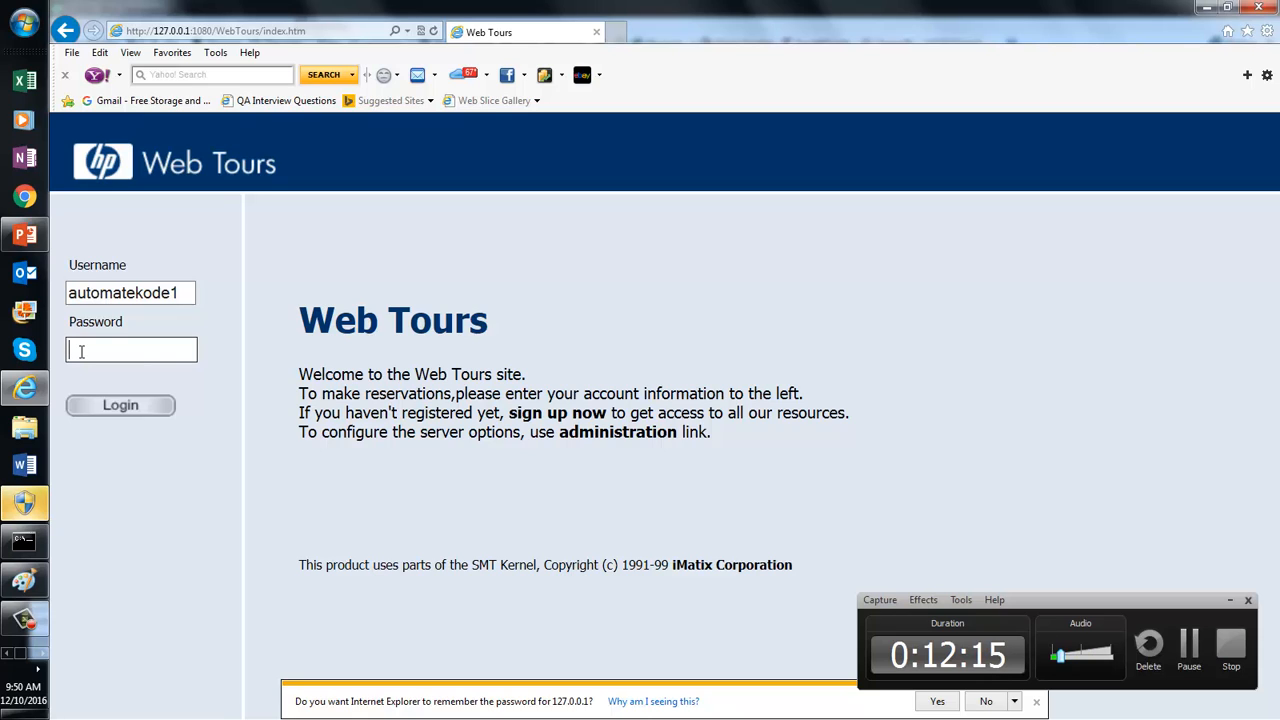
{"action": "type", "text": "a"}
{"action": "key", "text": "BackSpace"}
{"action": "type", "text": "aaaaaa"}
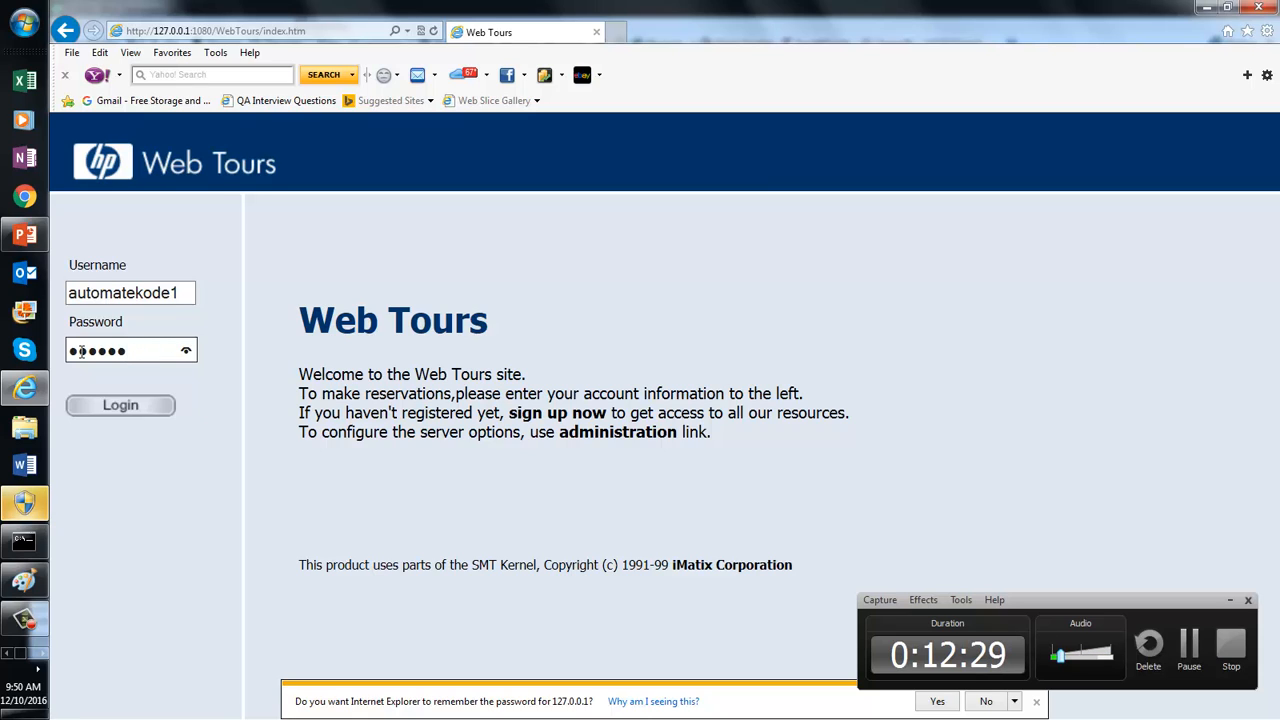
{"action": "left_click", "coordinate": [117, 409]}
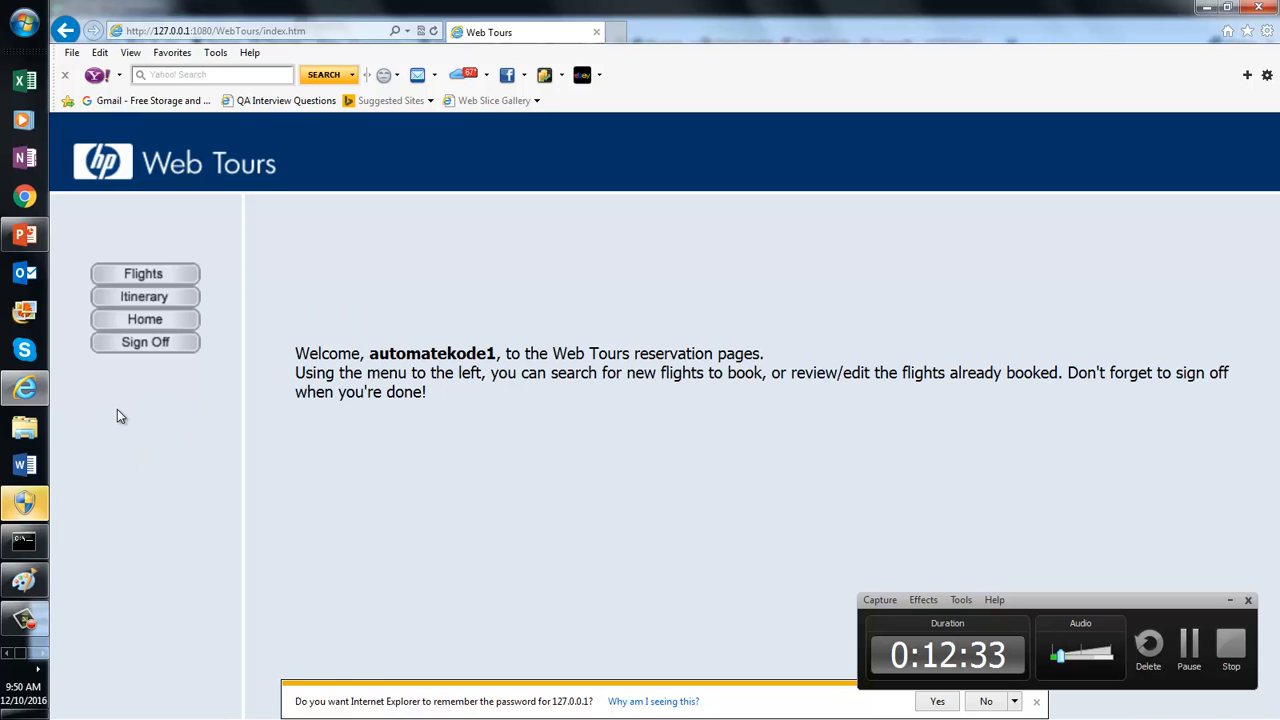
Step: Bring Fiddler to the front and widen the session list pane
{"action": "left_click", "coordinate": [43, 653]}
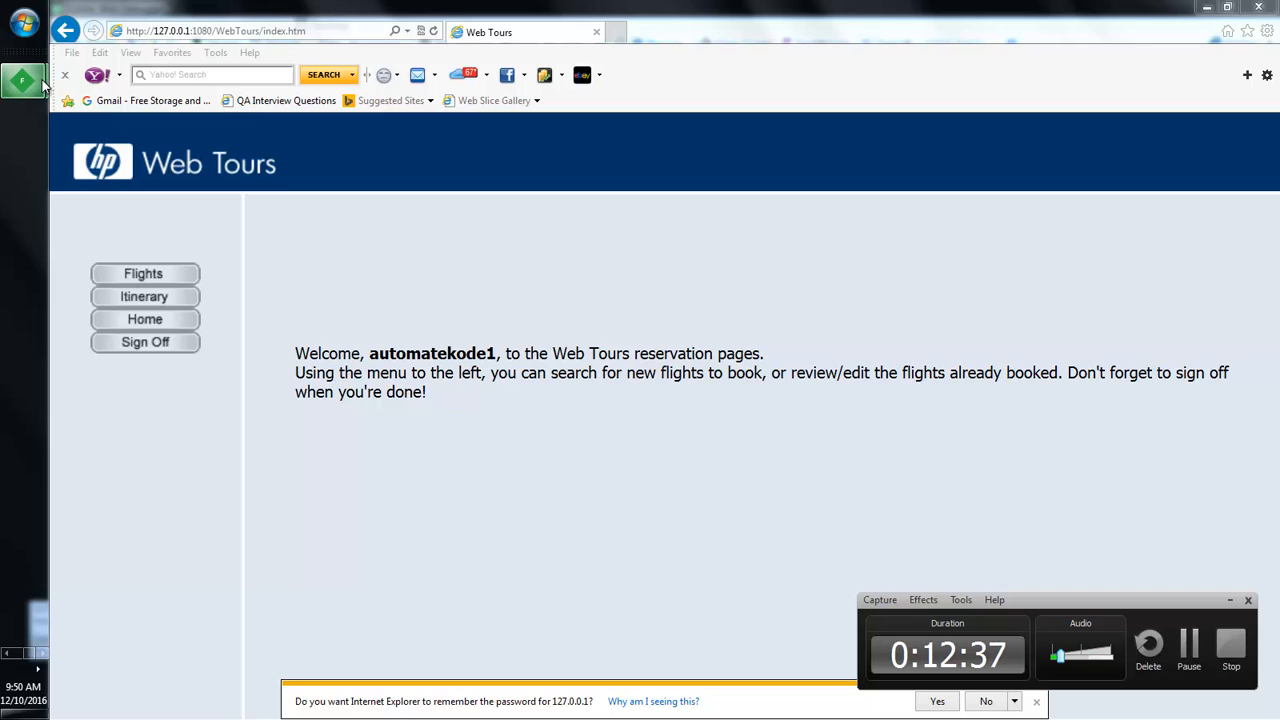
{"action": "mouse_move", "coordinate": [43, 85]}
{"action": "left_click", "coordinate": [124, 93]}
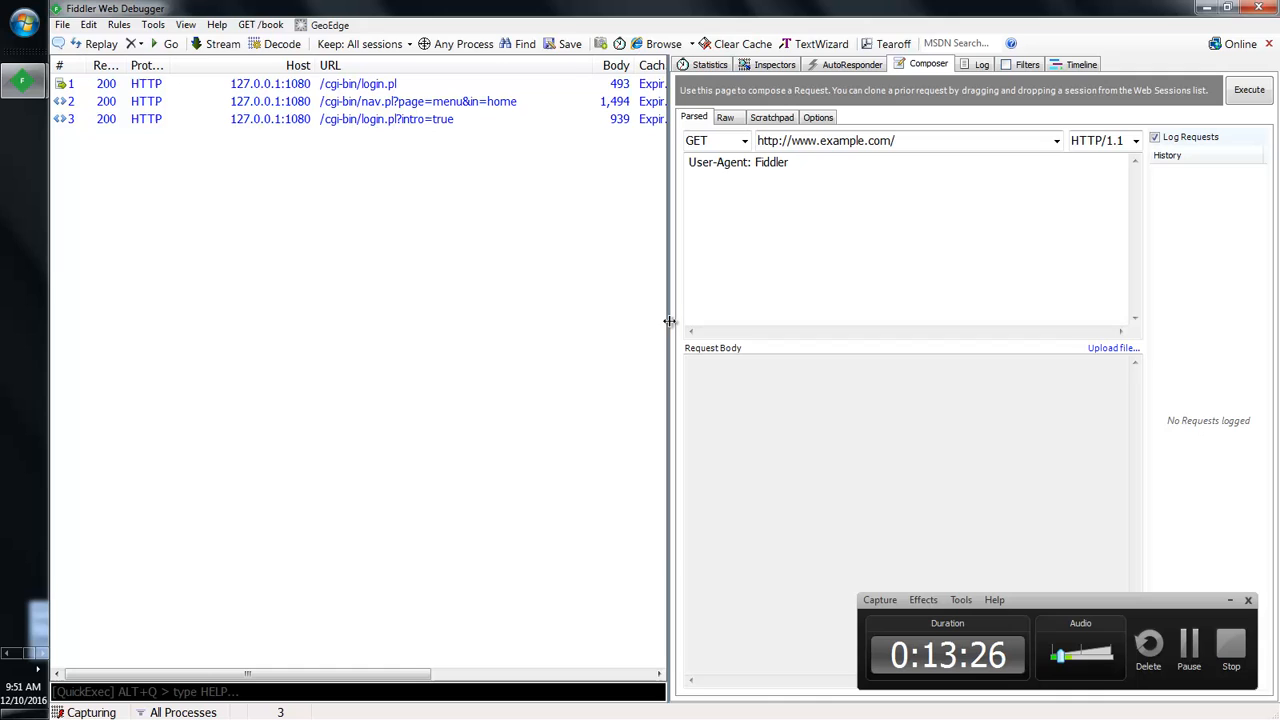
{"action": "left_click_drag", "start_coordinate": [669, 320], "coordinate": [998, 363]}
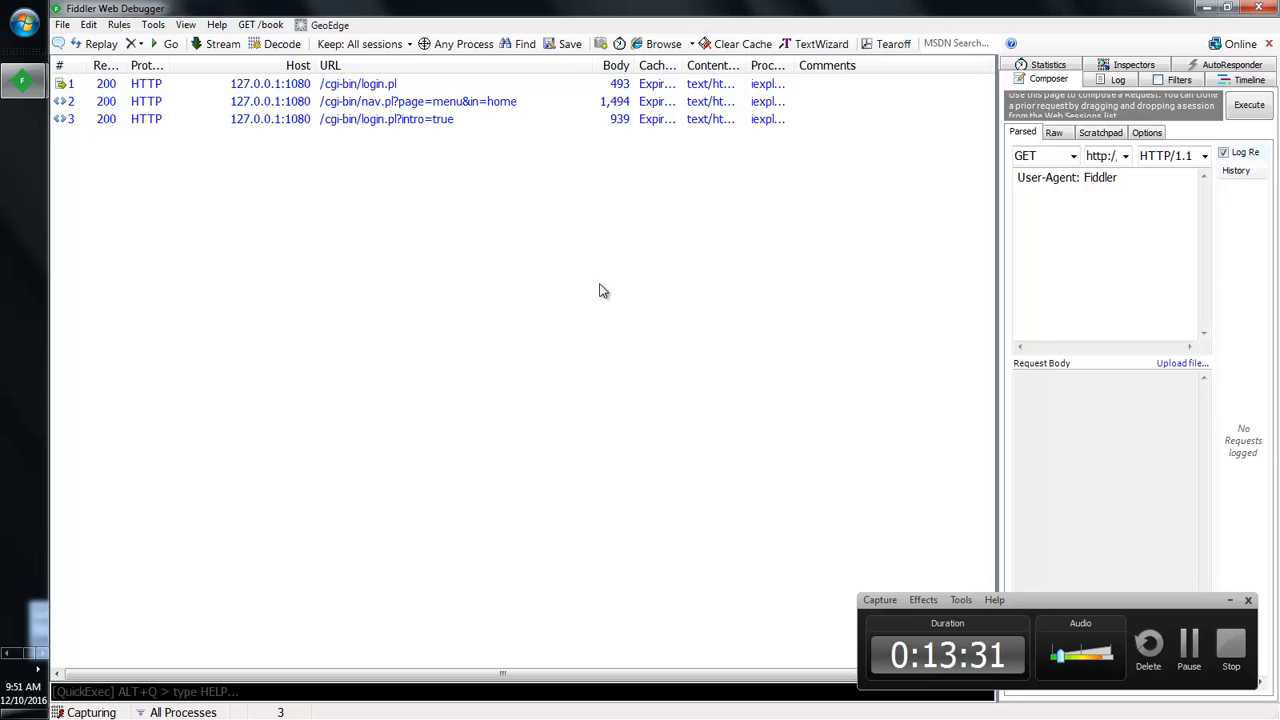
Step: Turn off File > Capture Traffic and select all three login sessions
{"action": "left_click", "coordinate": [62, 25]}
{"action": "left_click", "coordinate": [80, 45]}
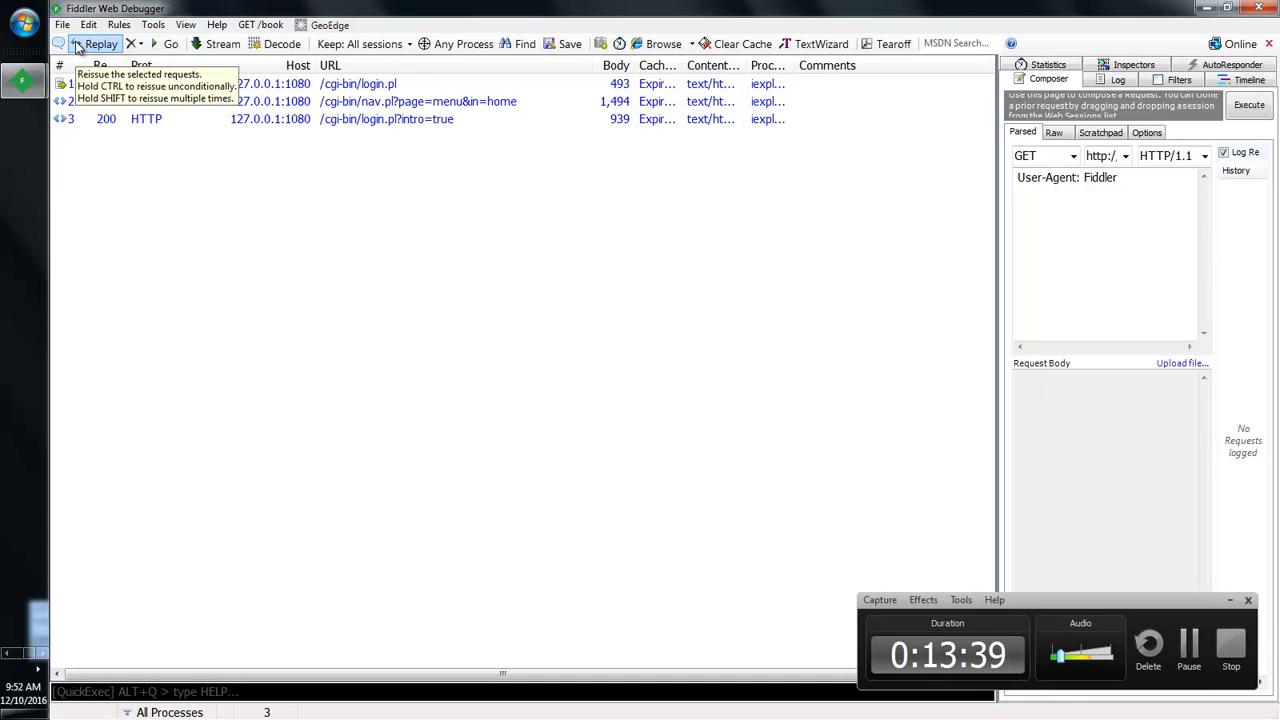
{"action": "left_click", "coordinate": [366, 121]}
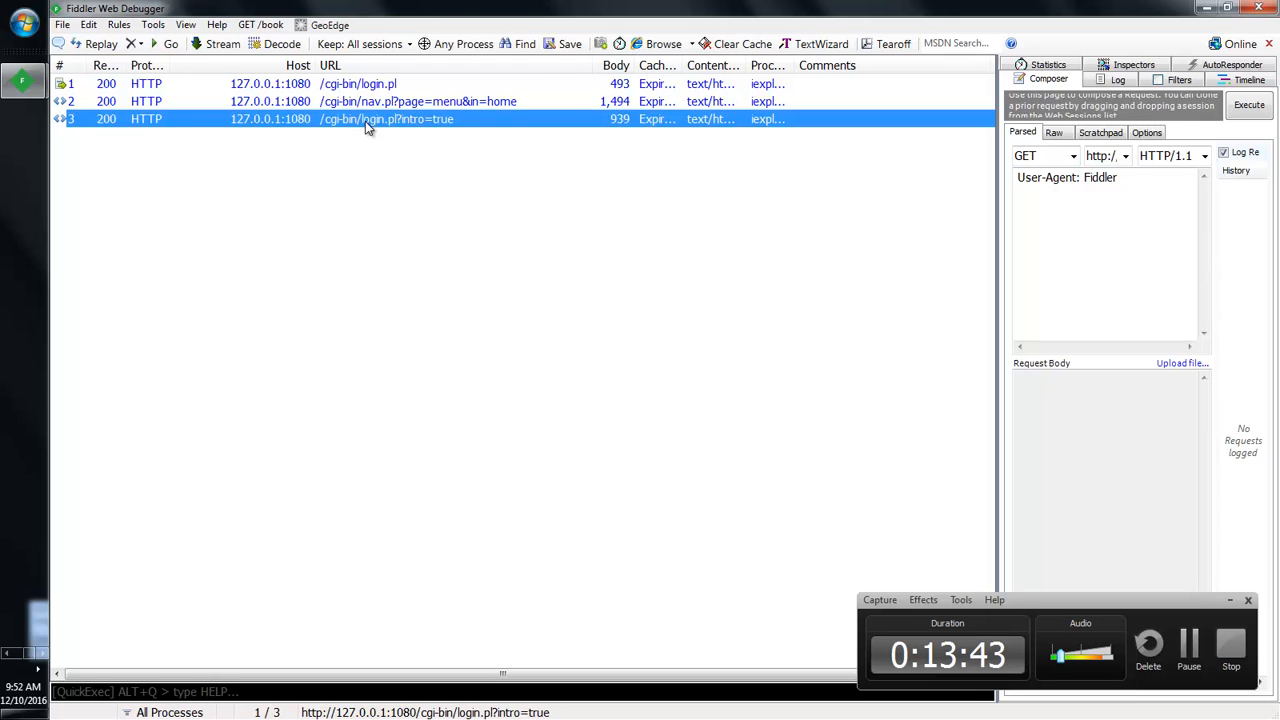
{"action": "key", "text": "ctrl+a"}
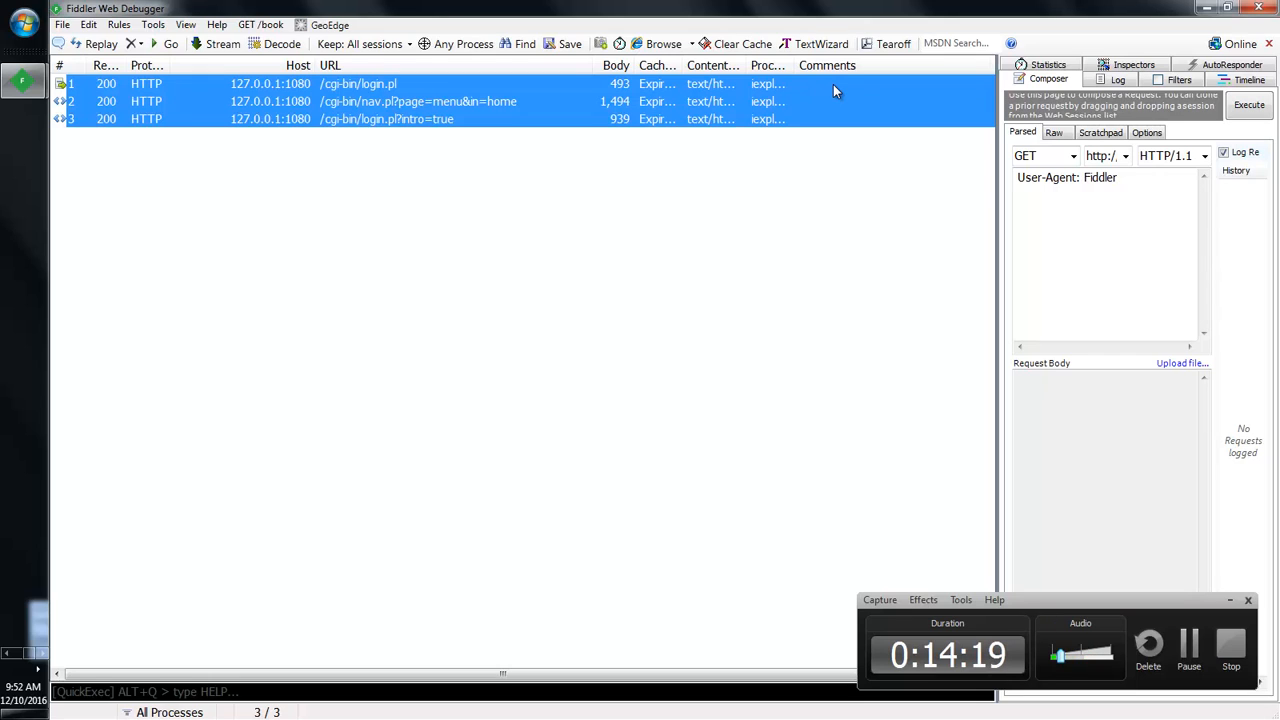
Step: Comment the three selected sessions 'RequestsGeneratedFromLogin' using the M shortcut
{"action": "key", "text": "m"}
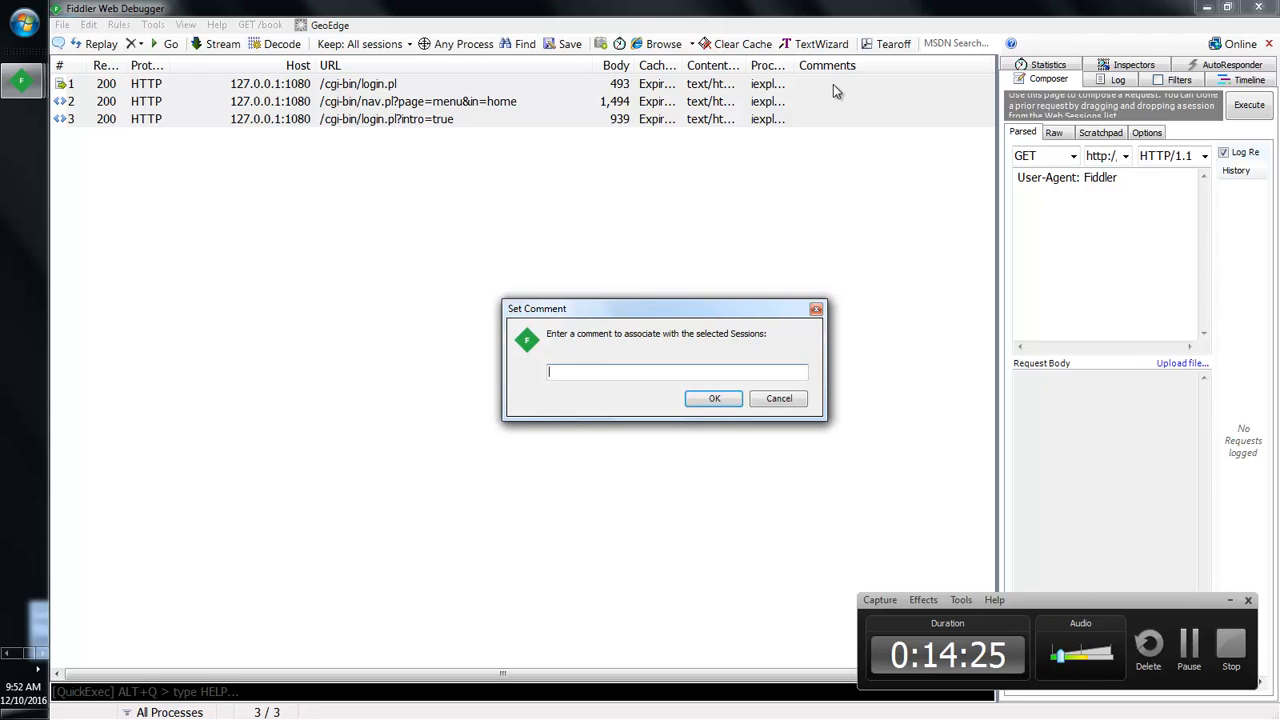
{"action": "type", "text": "questsGenerated "}
{"action": "type", "text": "romLogin"}
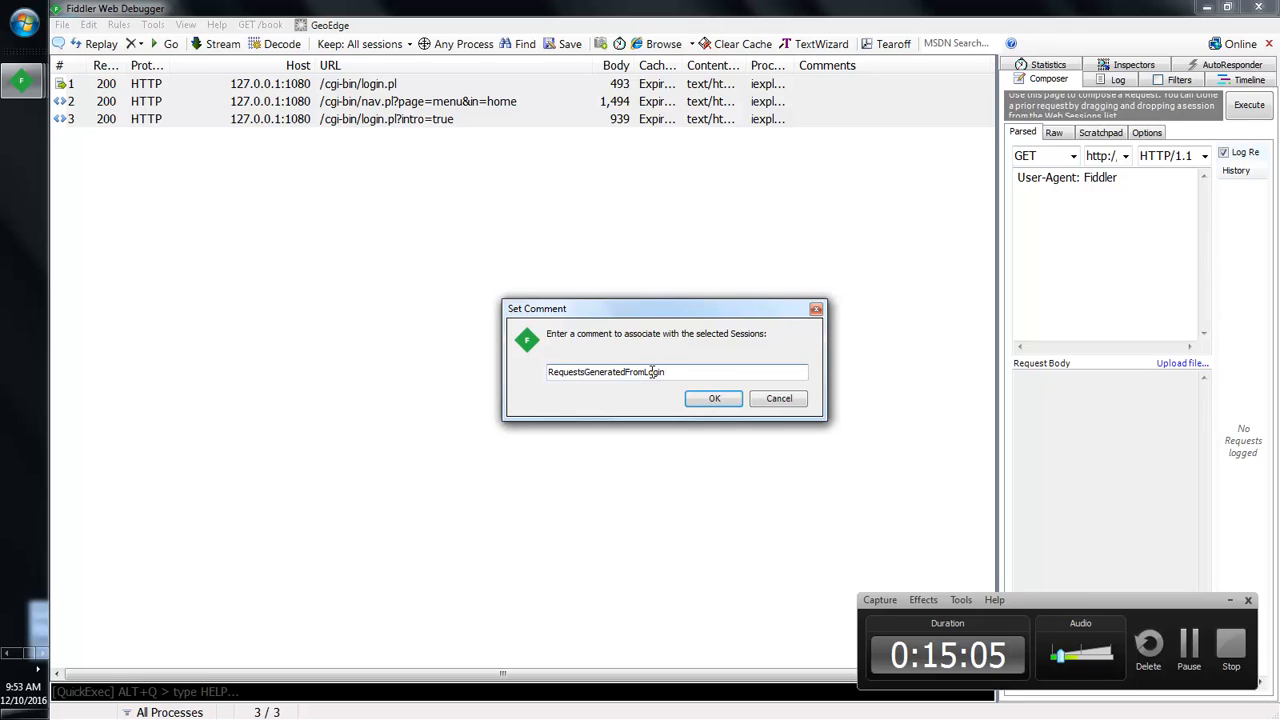
{"action": "key", "text": "Return"}
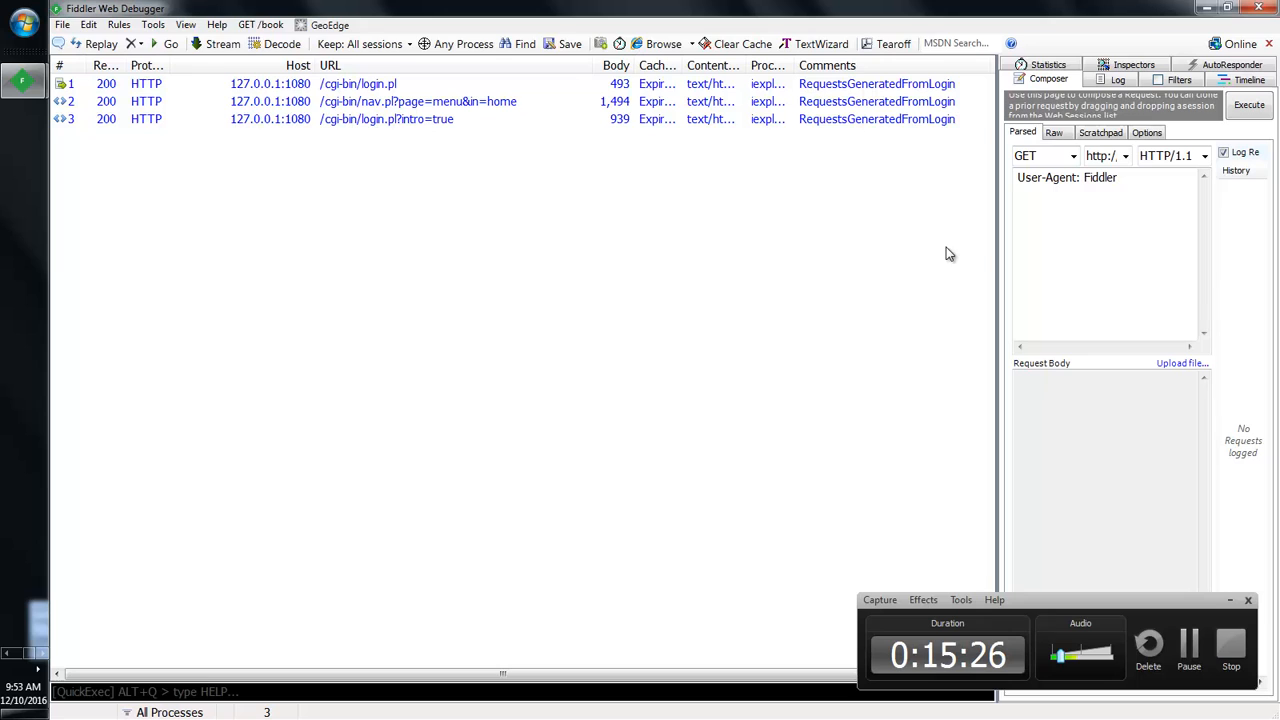
{"action": "left_click", "coordinate": [485, 106]}
Step: Select all sessions, dismiss the comment box, and toggle auto-scroll from the context menu
{"action": "key", "text": "ctrl+a"}
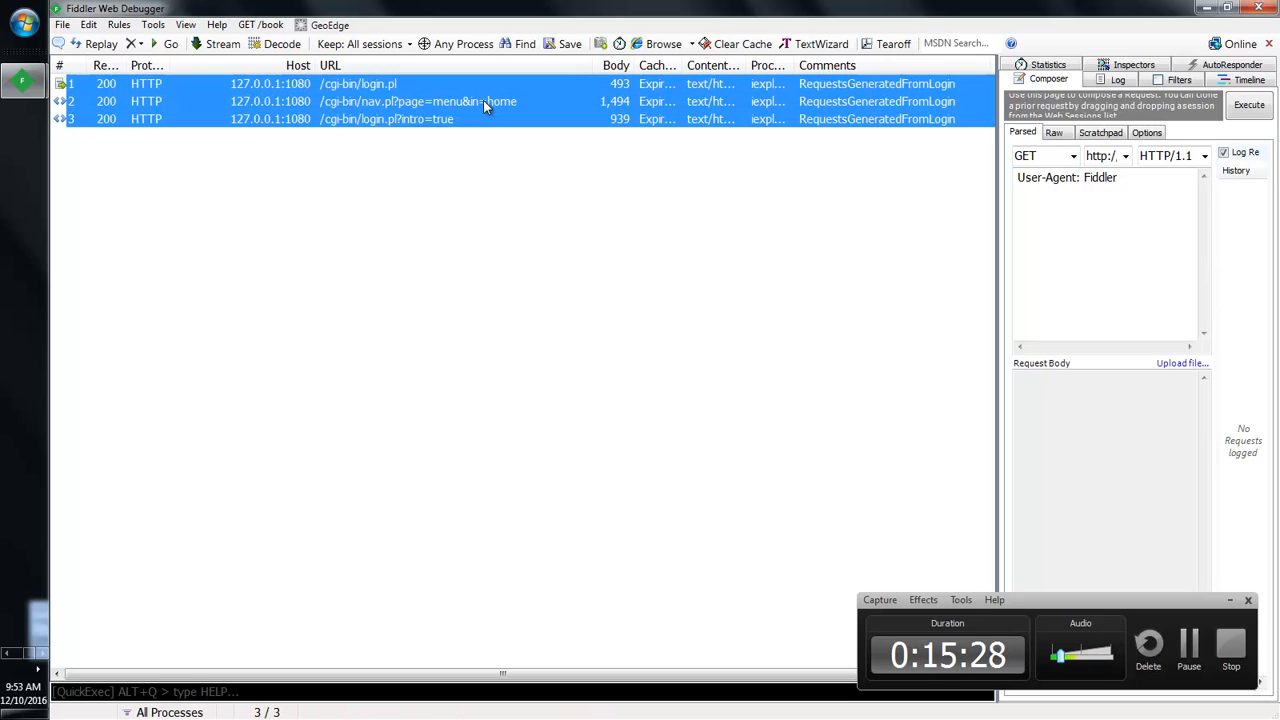
{"action": "key", "text": "m"}
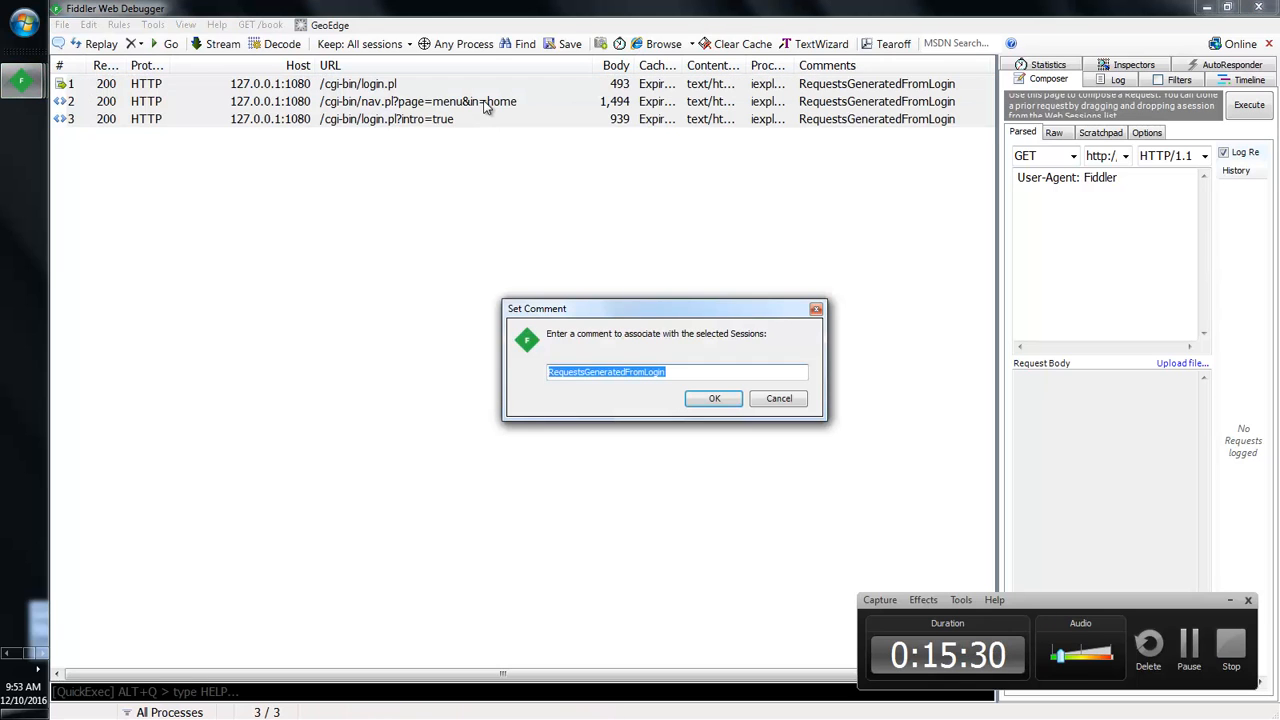
{"action": "left_click", "coordinate": [816, 308]}
{"action": "right_click", "coordinate": [517, 119]}
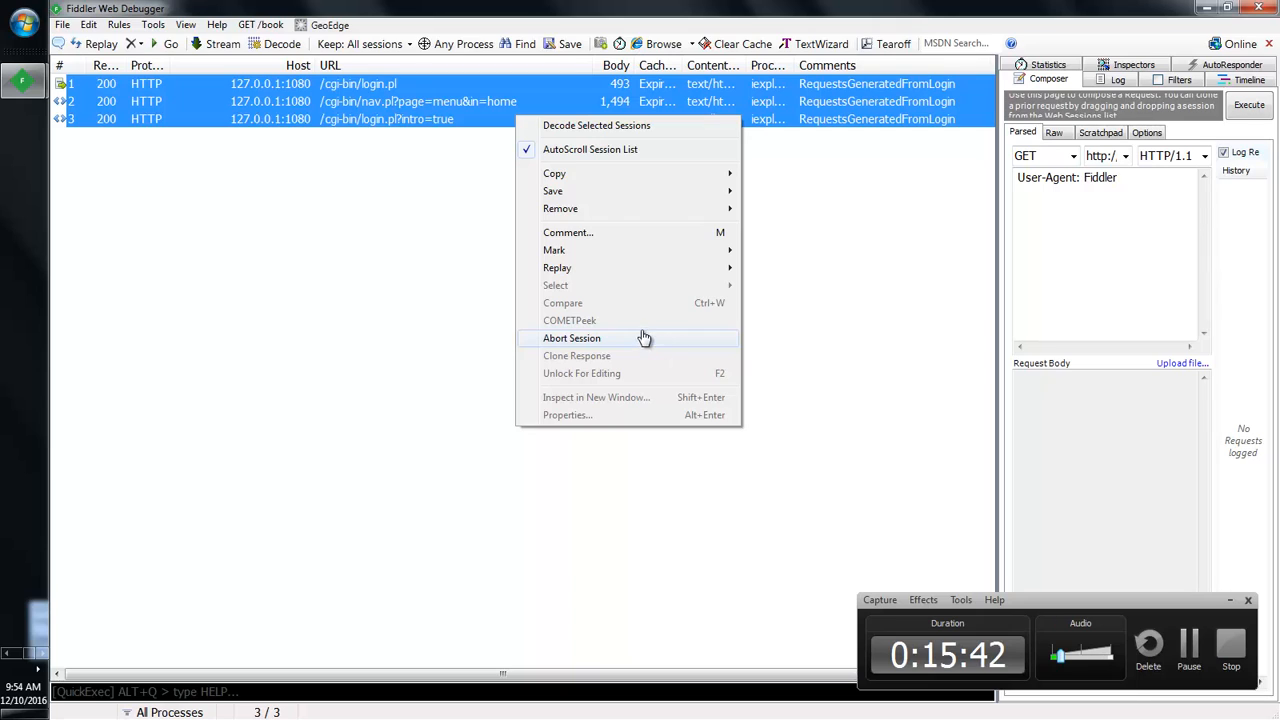
{"action": "left_click", "coordinate": [530, 150]}
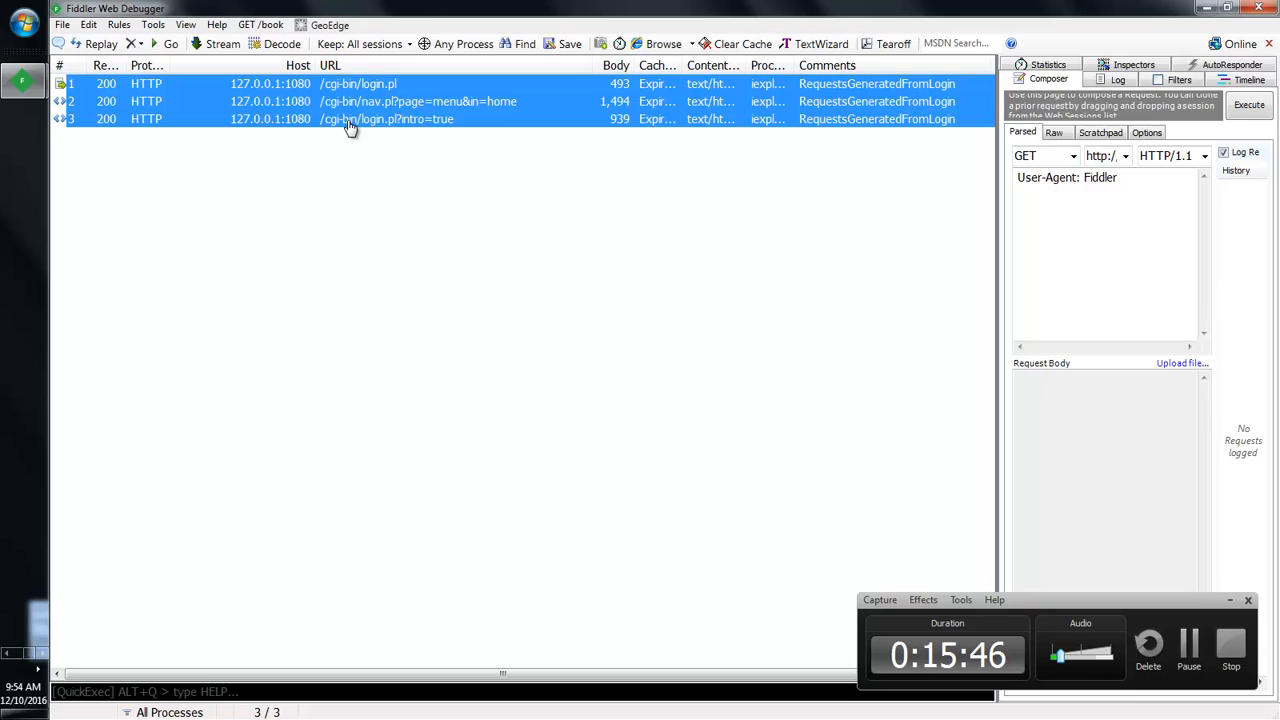
{"action": "left_click", "coordinate": [434, 181]}
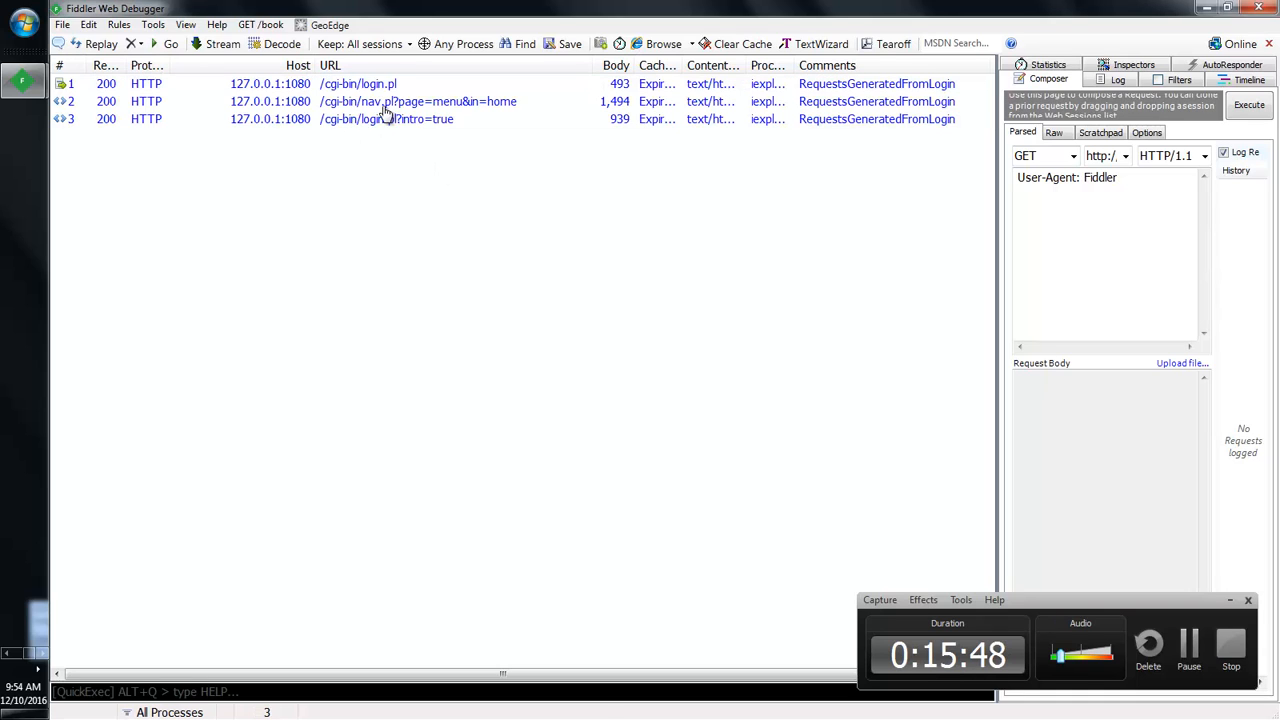
Step: Open and dismiss context menus for the nav.pl session and the empty list
{"action": "left_click", "coordinate": [385, 103]}
{"action": "right_click", "coordinate": [383, 104]}
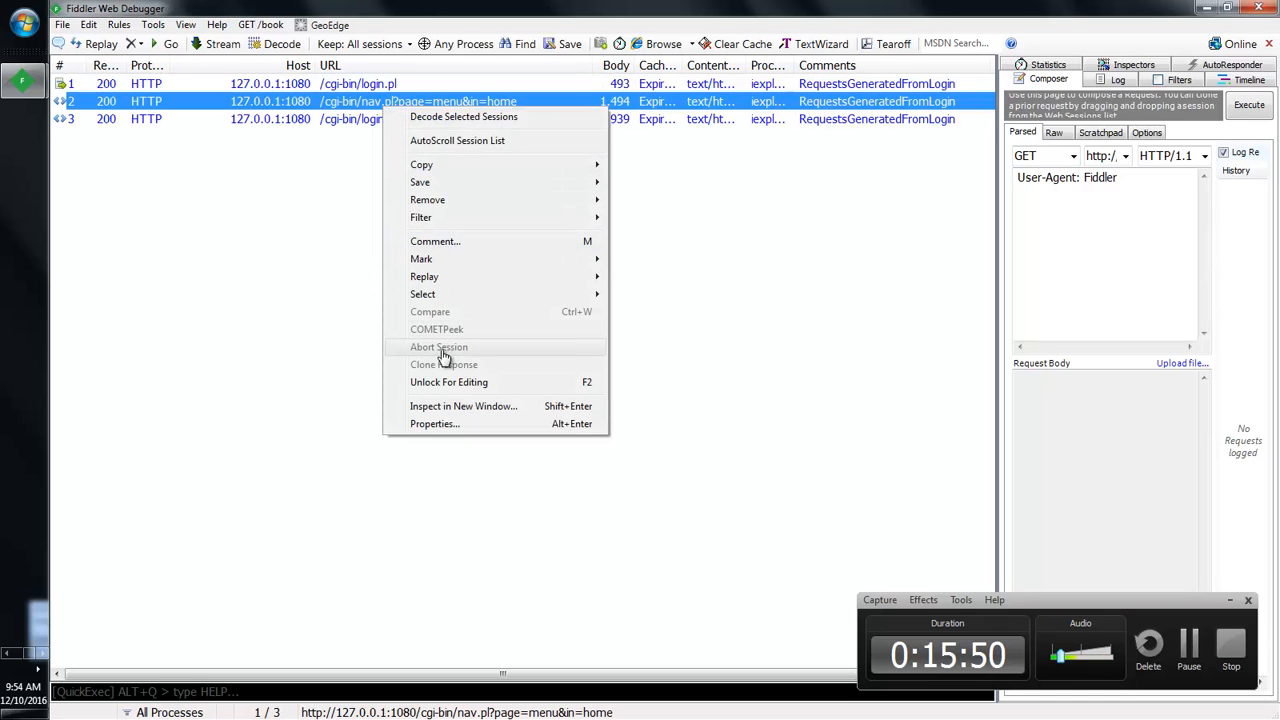
{"action": "mouse_move", "coordinate": [438, 297]}
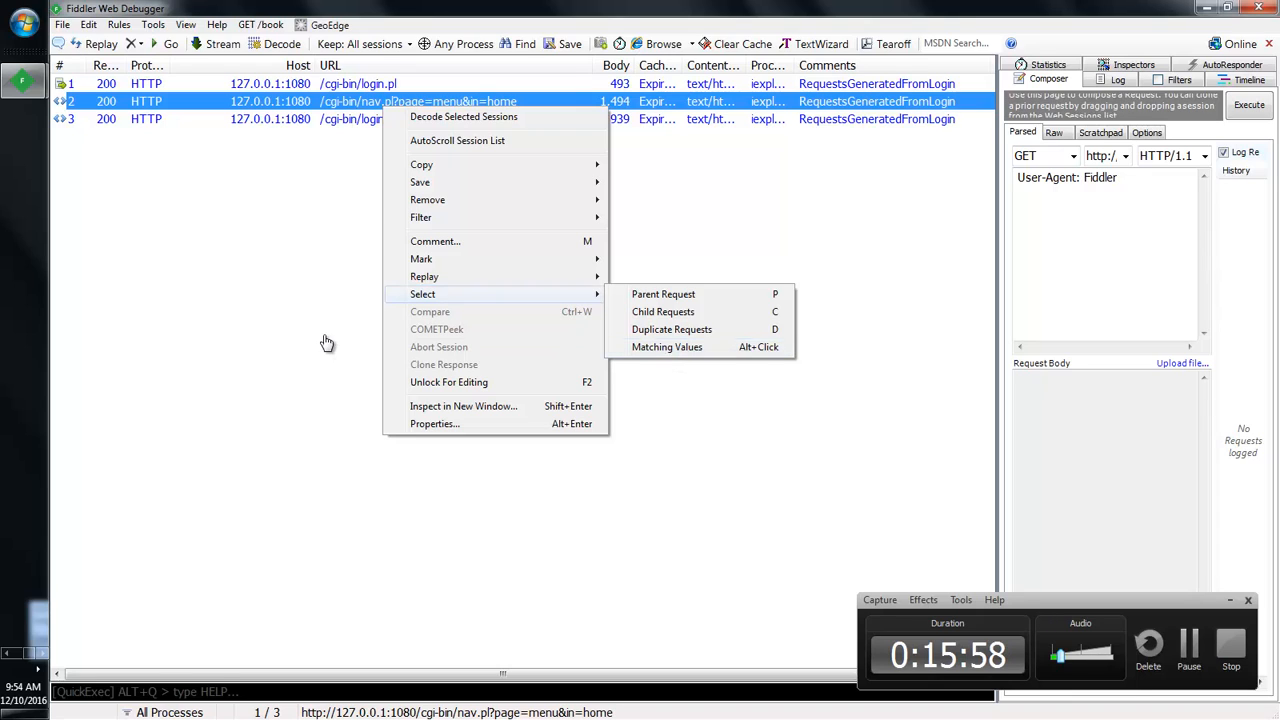
{"action": "left_click", "coordinate": [298, 314]}
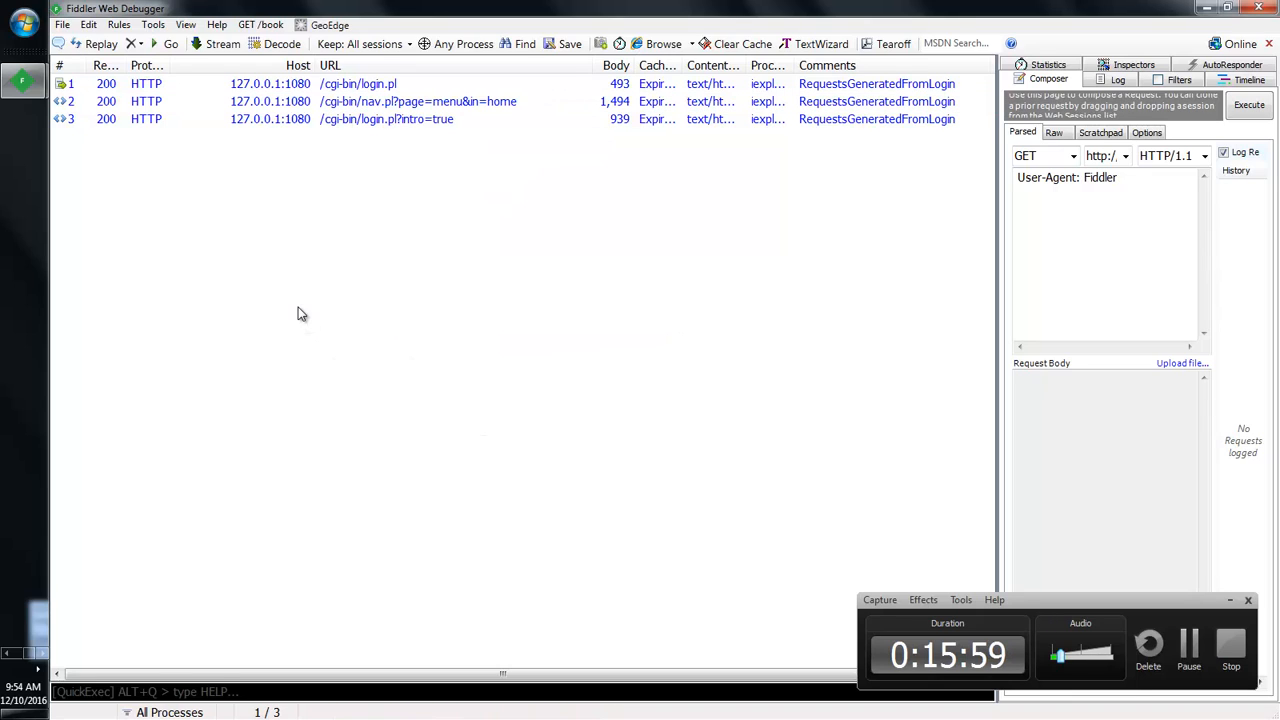
{"action": "right_click", "coordinate": [355, 152]}
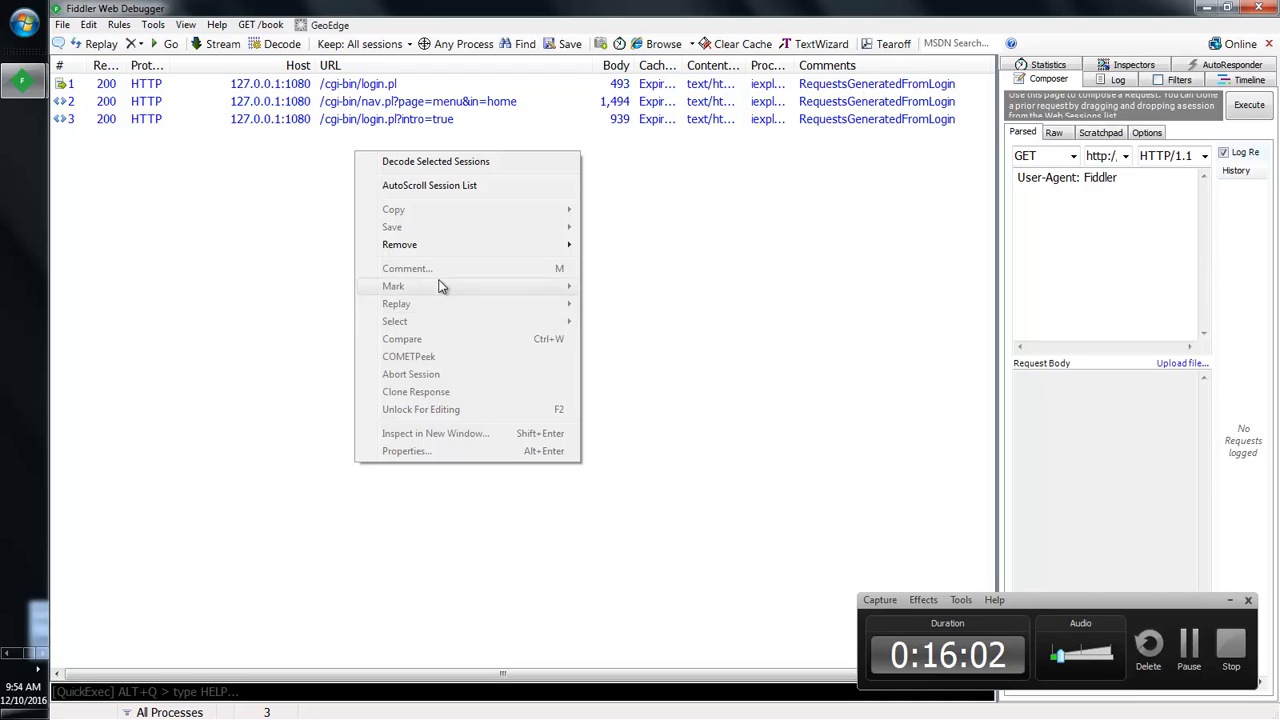
{"action": "left_click", "coordinate": [711, 237]}
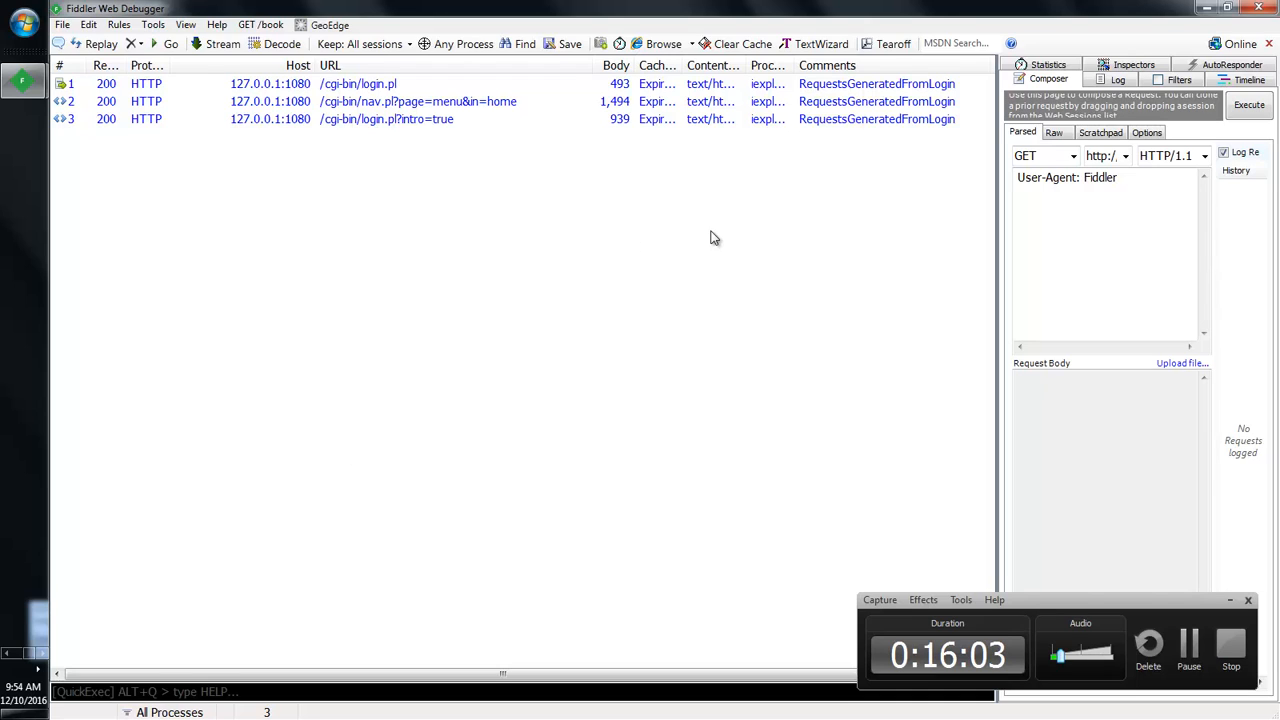
Step: Select all three sessions via Edit > Select All and open their context menu
{"action": "left_click", "coordinate": [88, 24]}
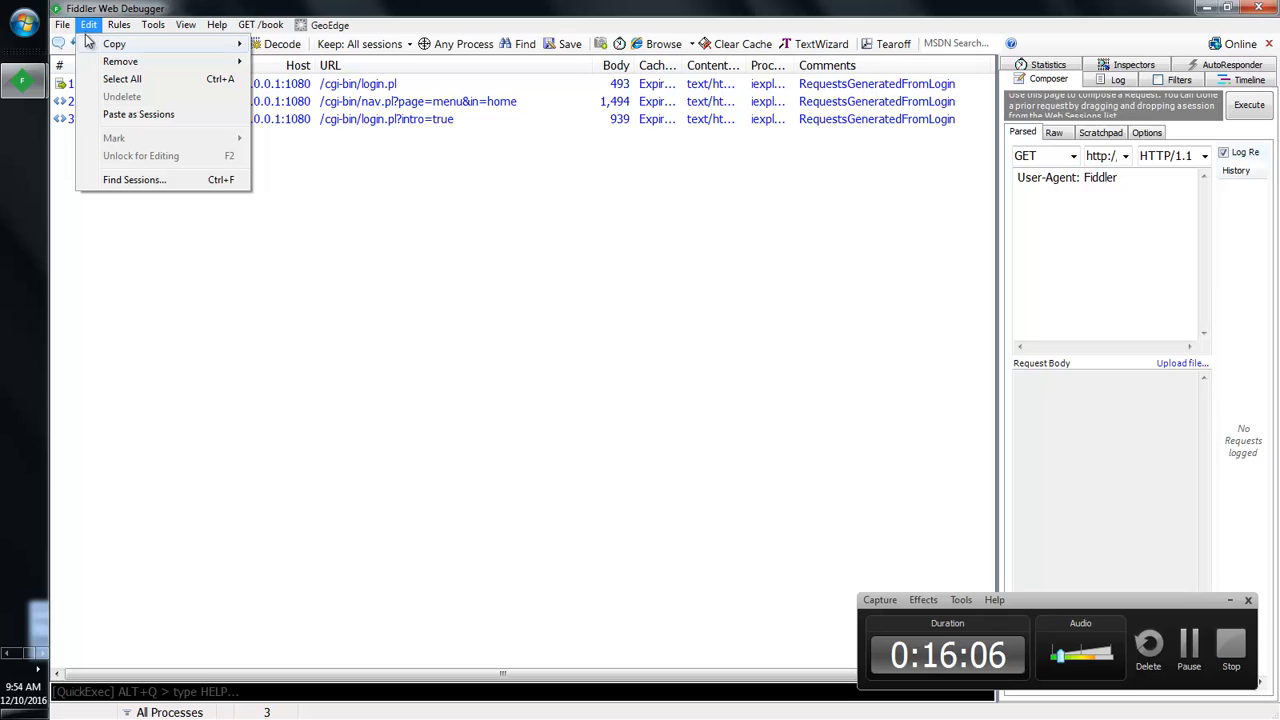
{"action": "left_click", "coordinate": [130, 80]}
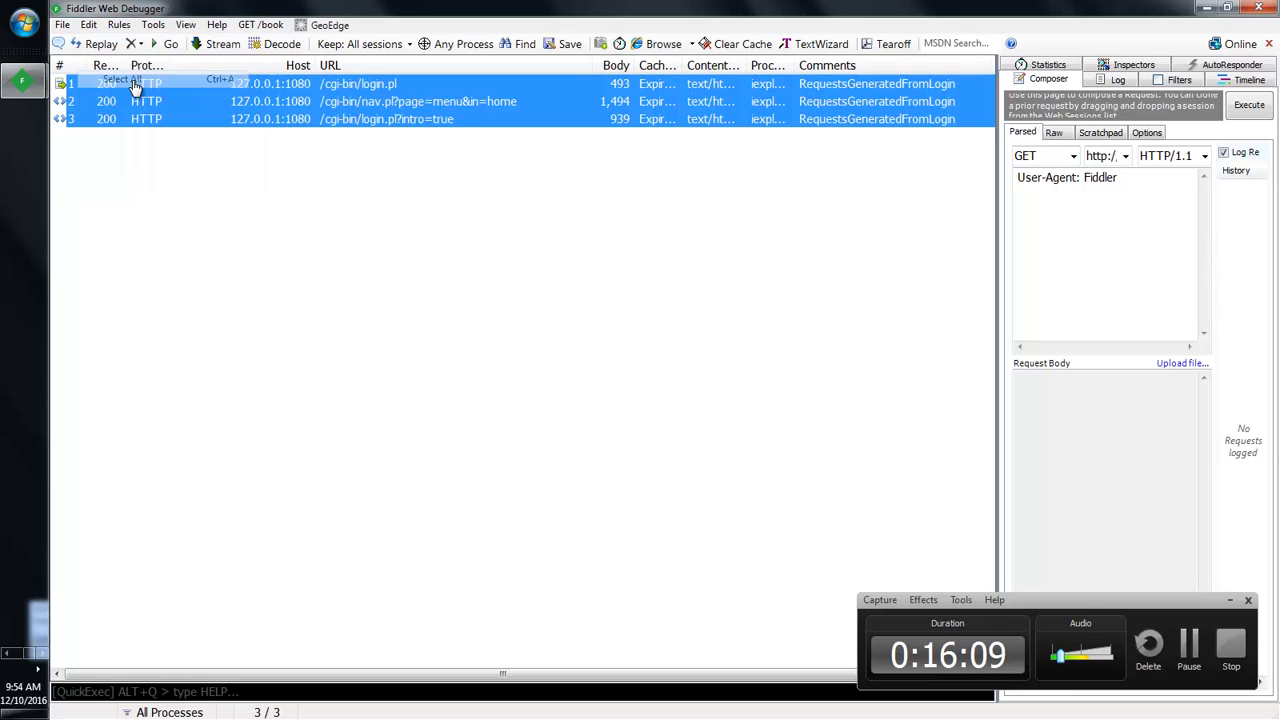
{"action": "right_click", "coordinate": [431, 115]}
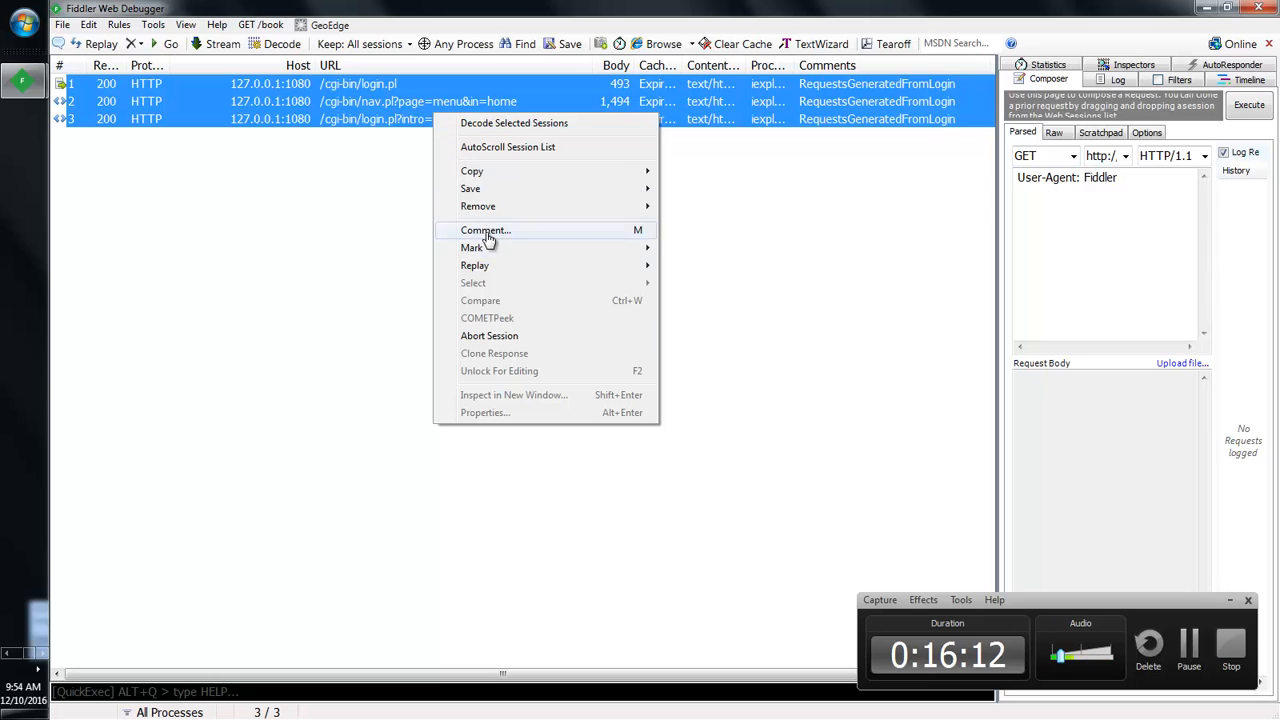
Step: Change the sessions' comment to 01-RequestsGeneratedFromLogin and widen the Composer pane
{"action": "left_click", "coordinate": [486, 232]}
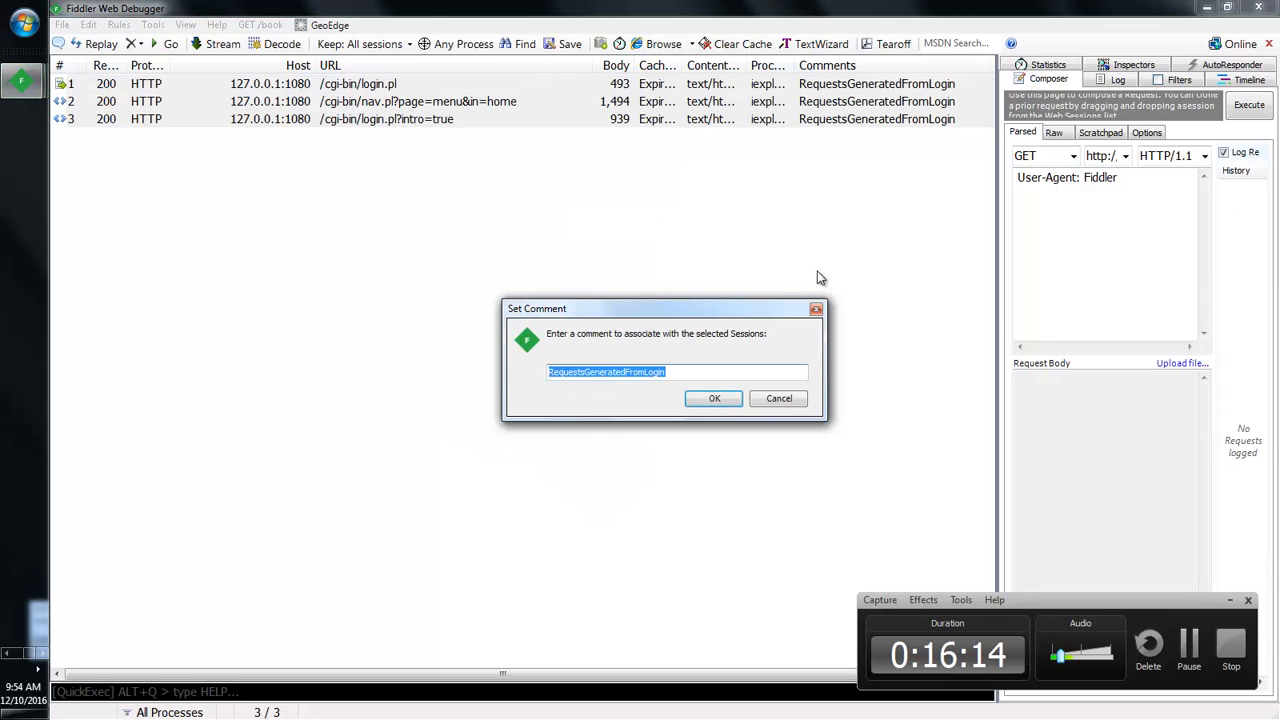
{"action": "key", "text": "Return"}
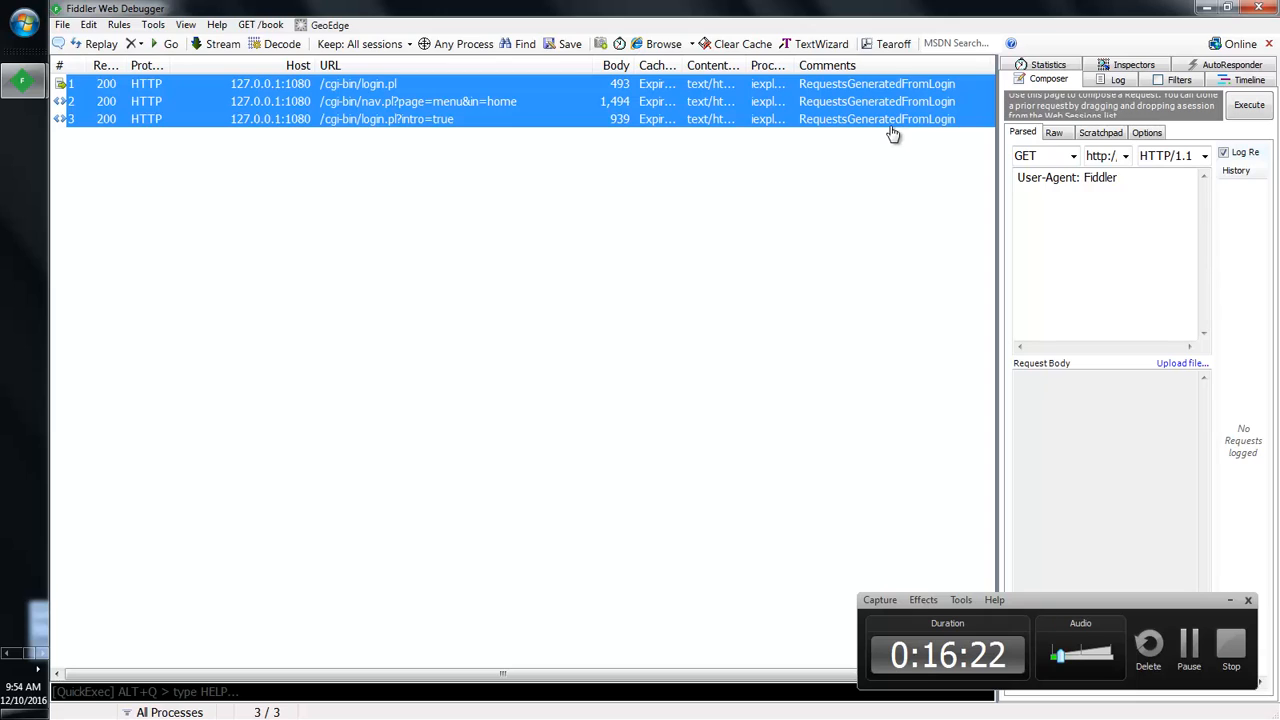
{"action": "right_click", "coordinate": [789, 89]}
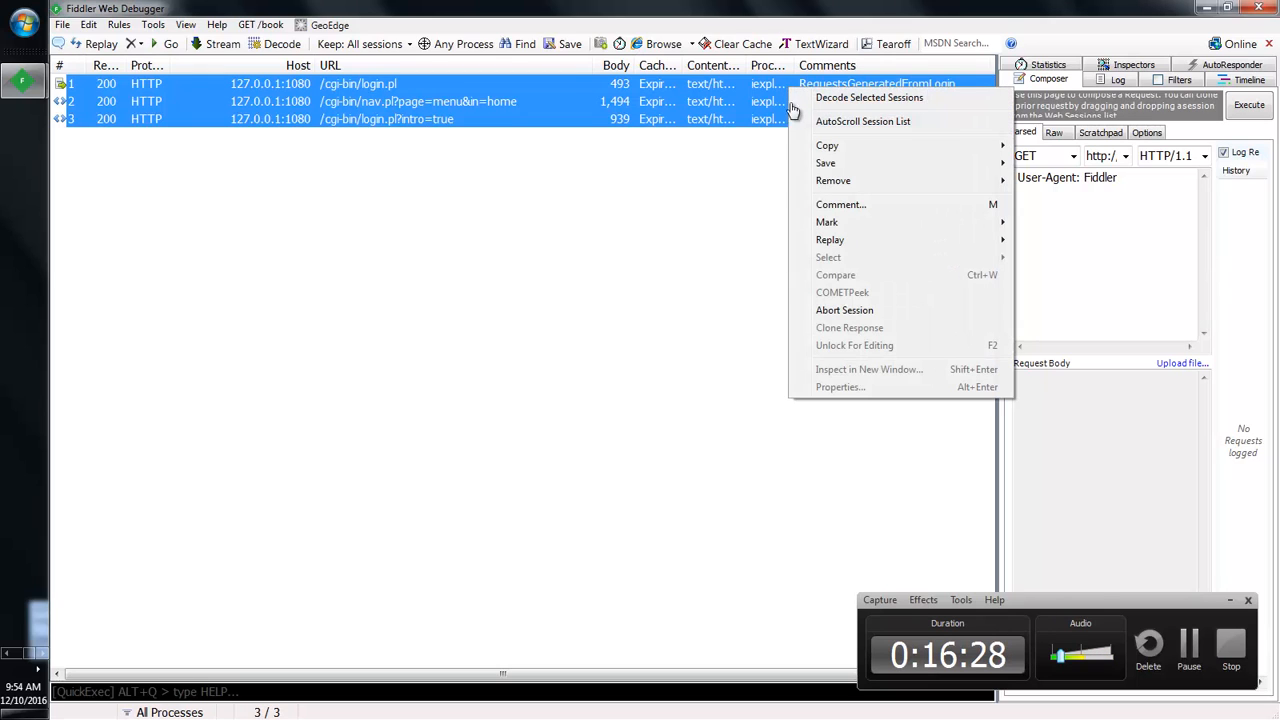
{"action": "left_click", "coordinate": [829, 205]}
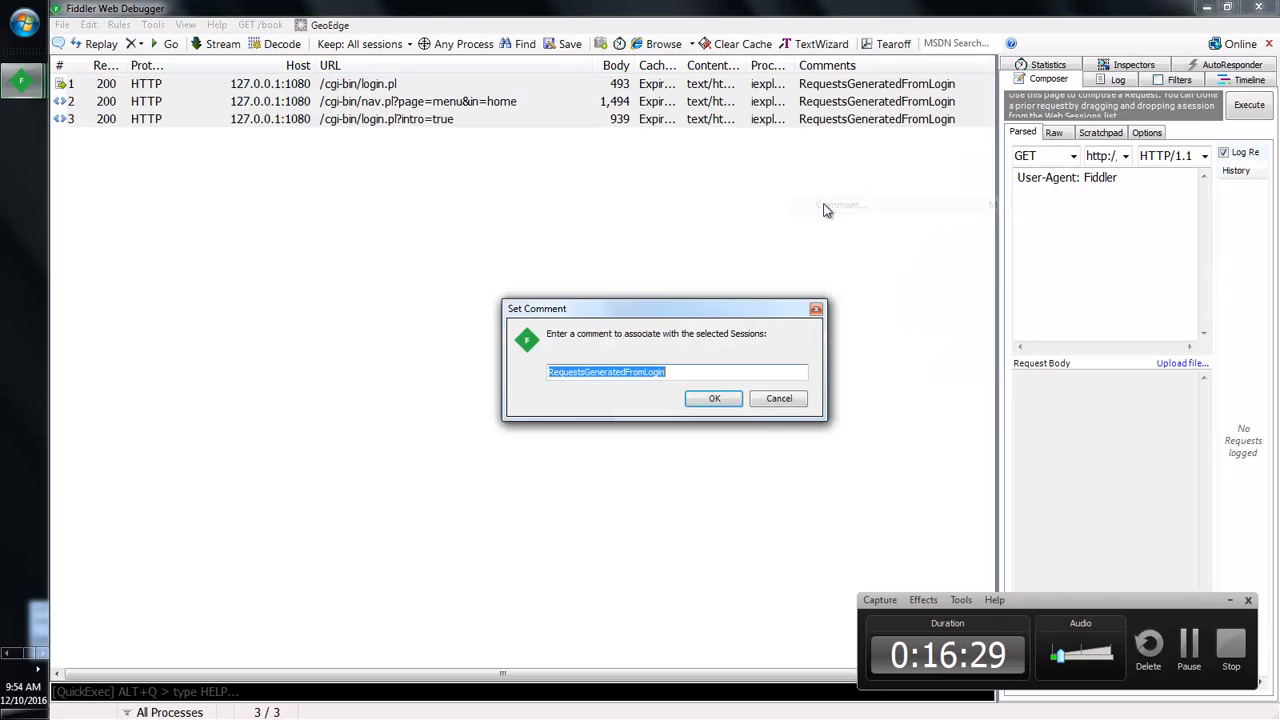
{"action": "left_click", "coordinate": [593, 371]}
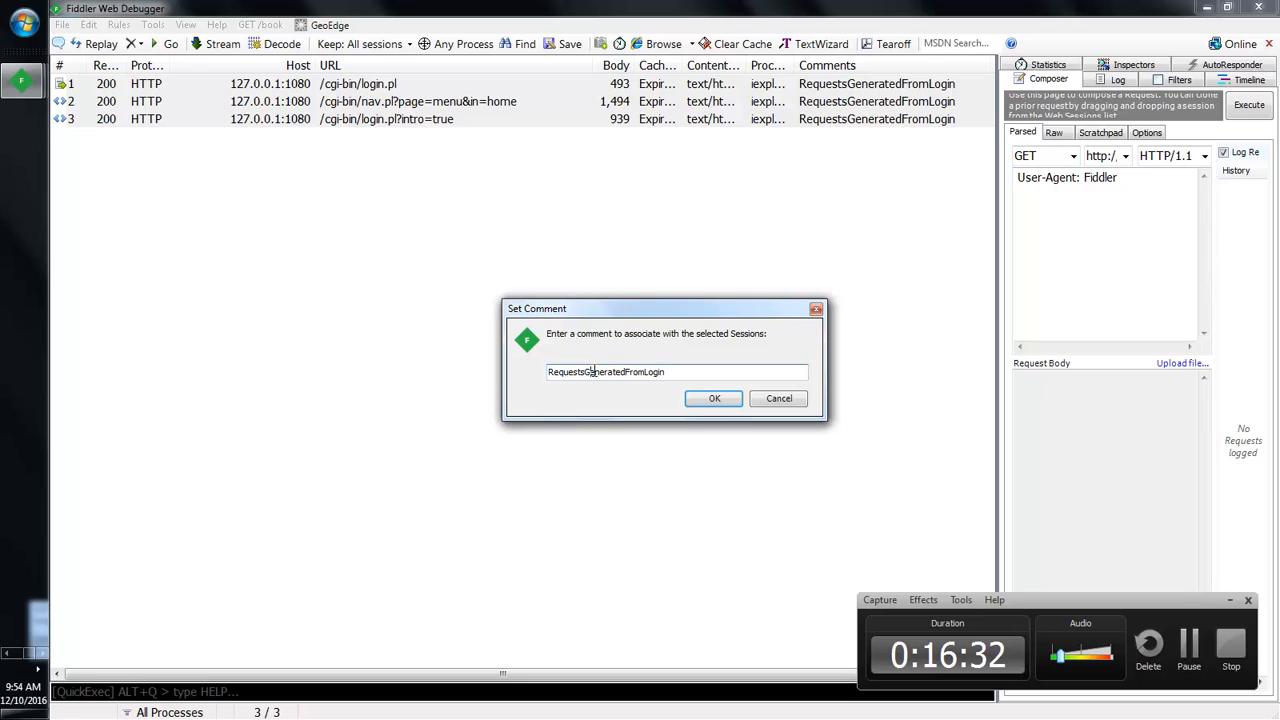
{"action": "key", "text": "Home"}
{"action": "type", "text": "01-"}
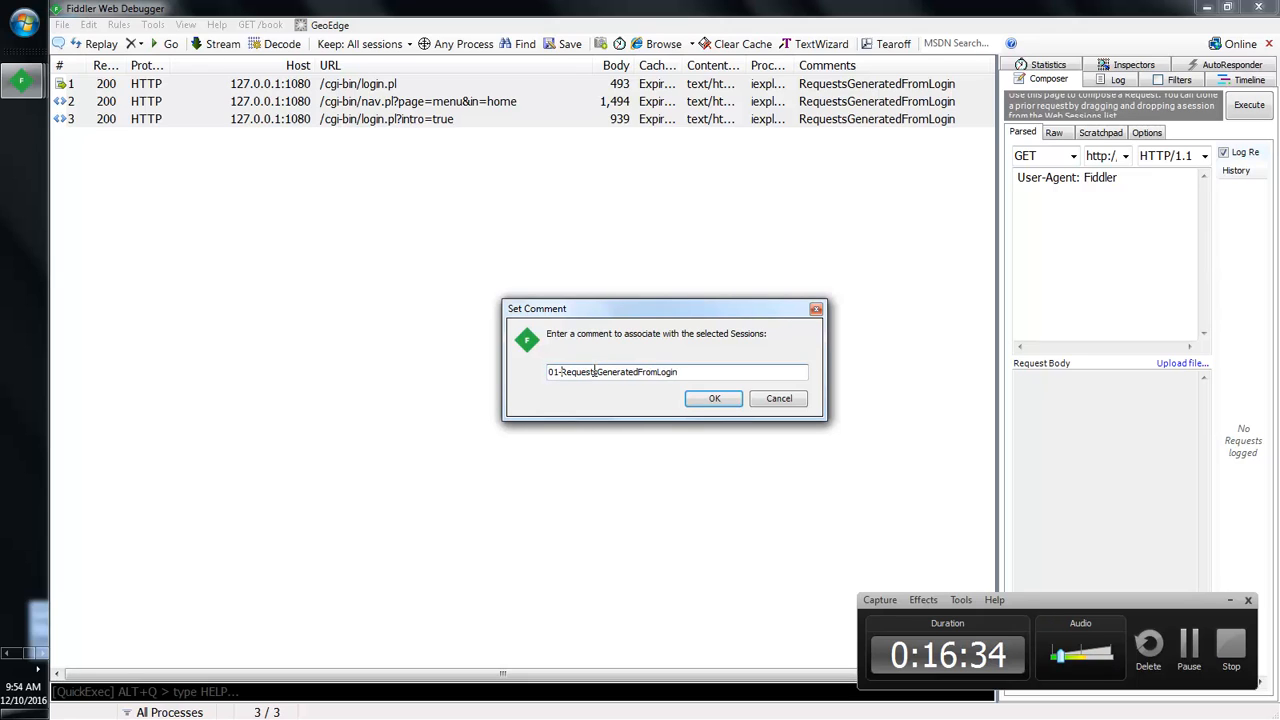
{"action": "key", "text": "Return"}
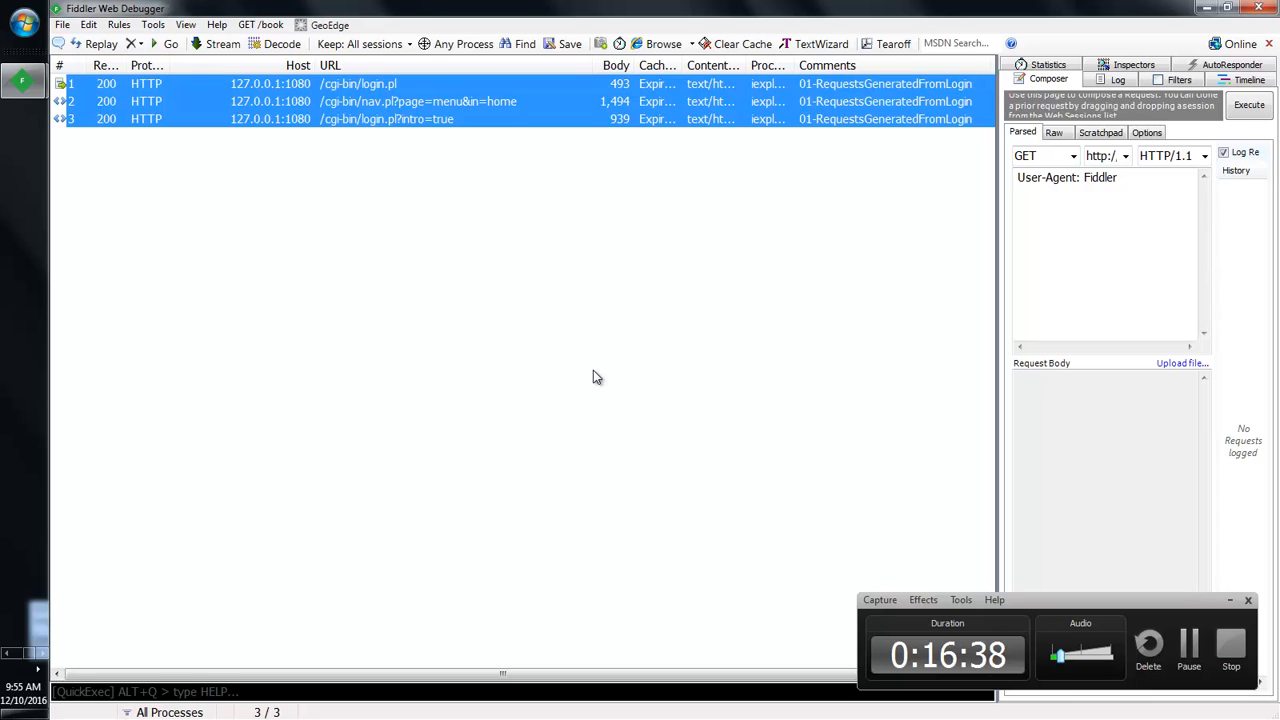
{"action": "left_click", "coordinate": [630, 373]}
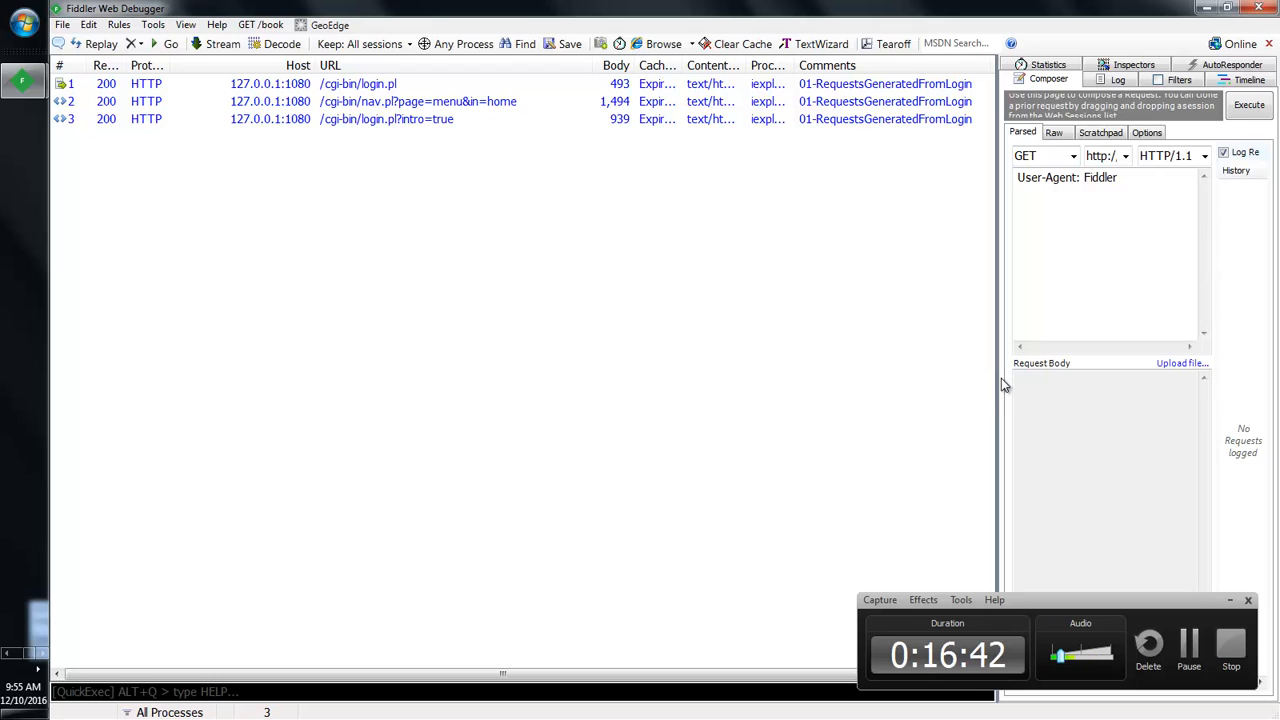
{"action": "left_click_drag", "start_coordinate": [999, 380], "coordinate": [725, 363]}
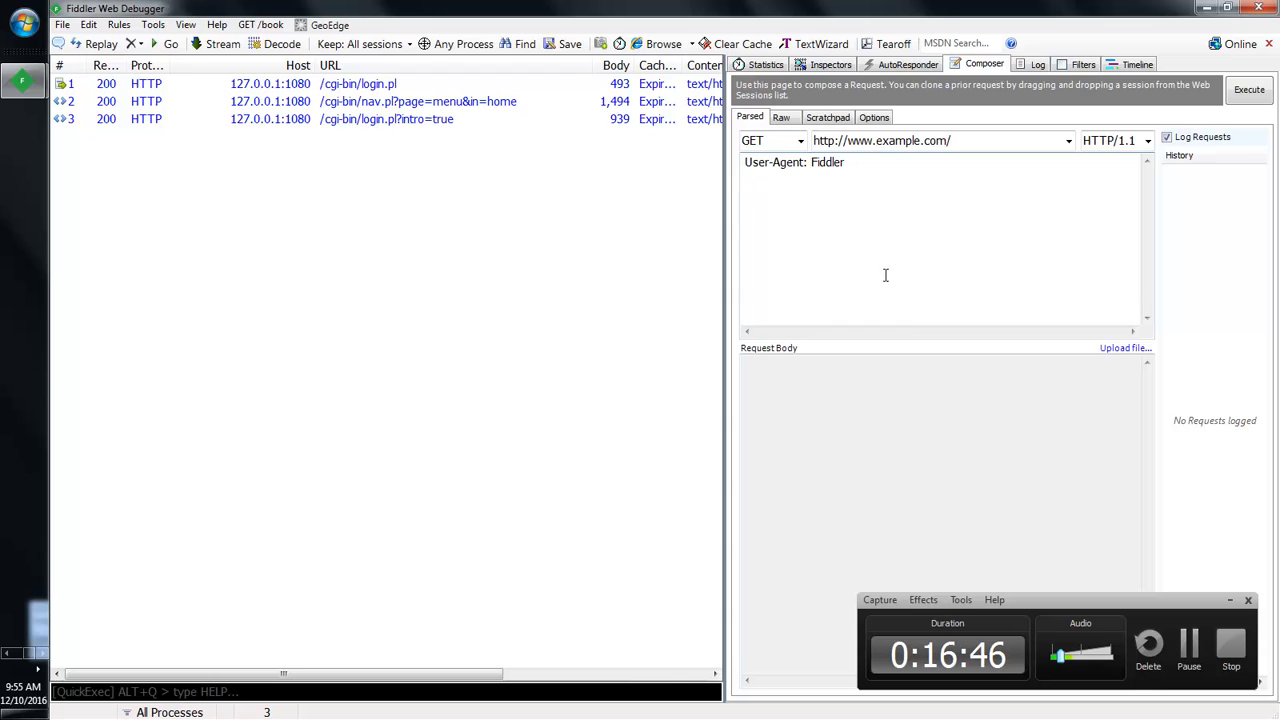
{"action": "left_click", "coordinate": [978, 282]}
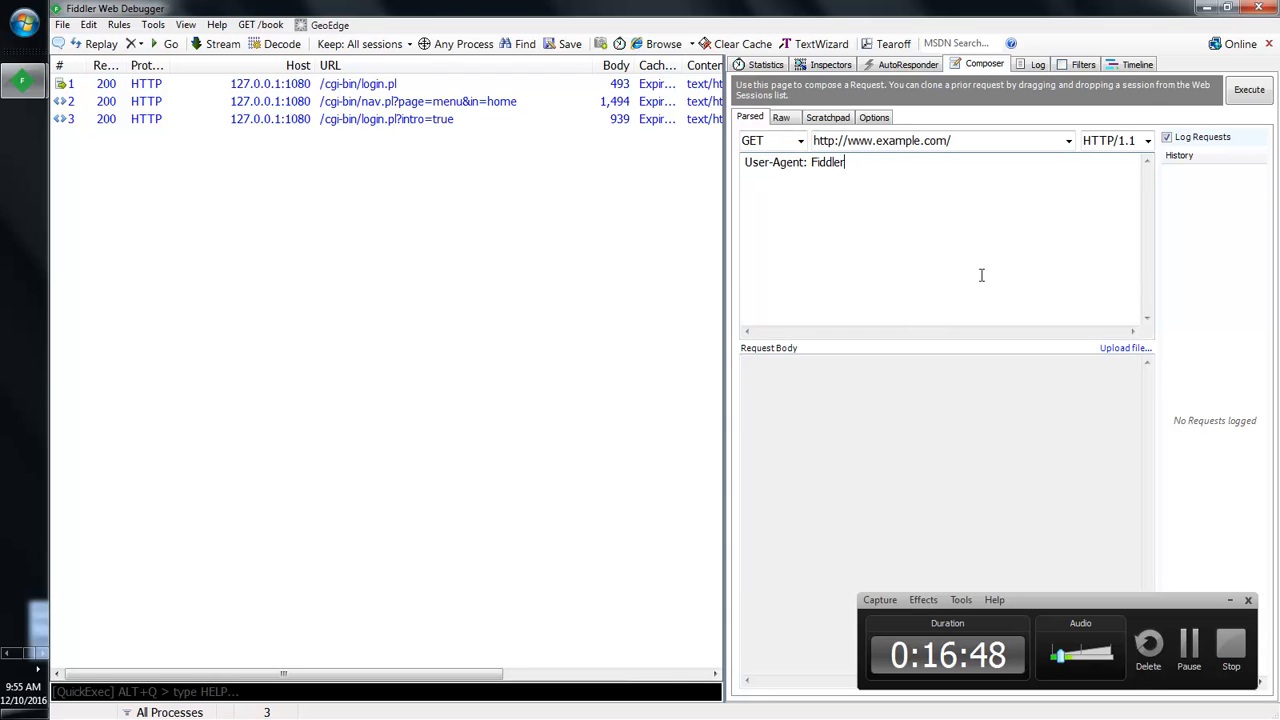
{"action": "left_click", "coordinate": [1258, 92]}
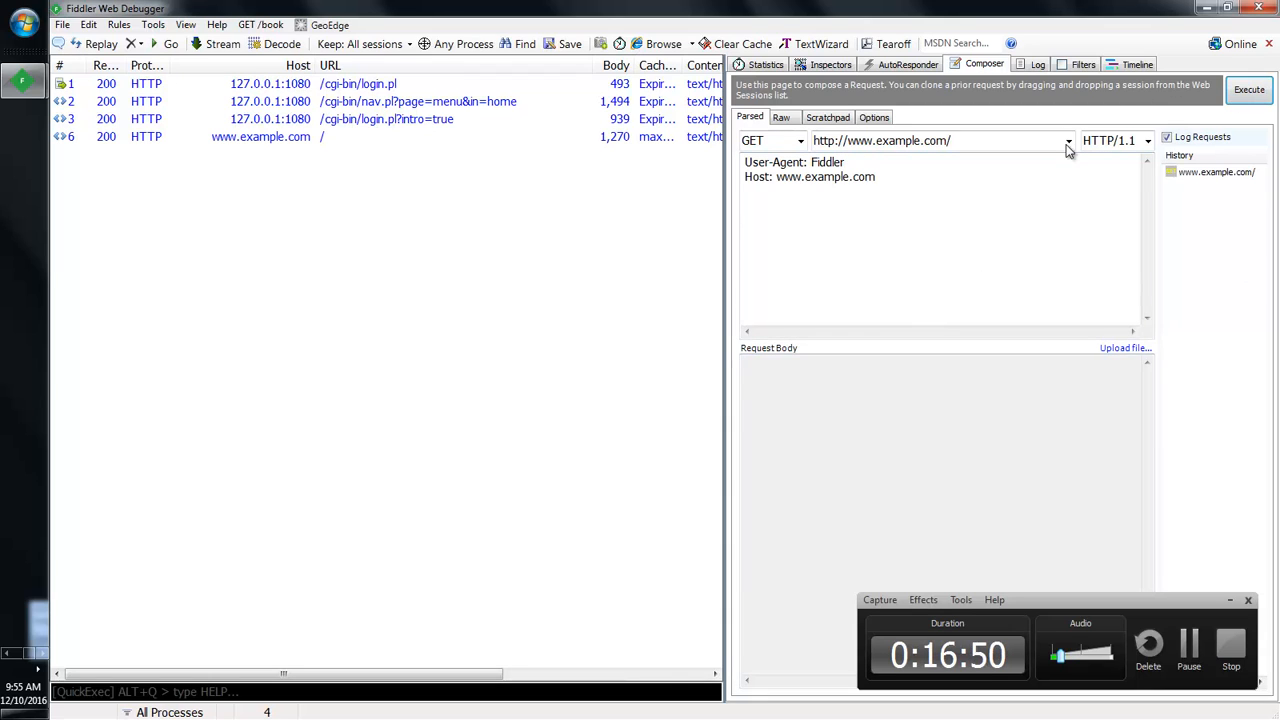
{"action": "left_click", "coordinate": [302, 138]}
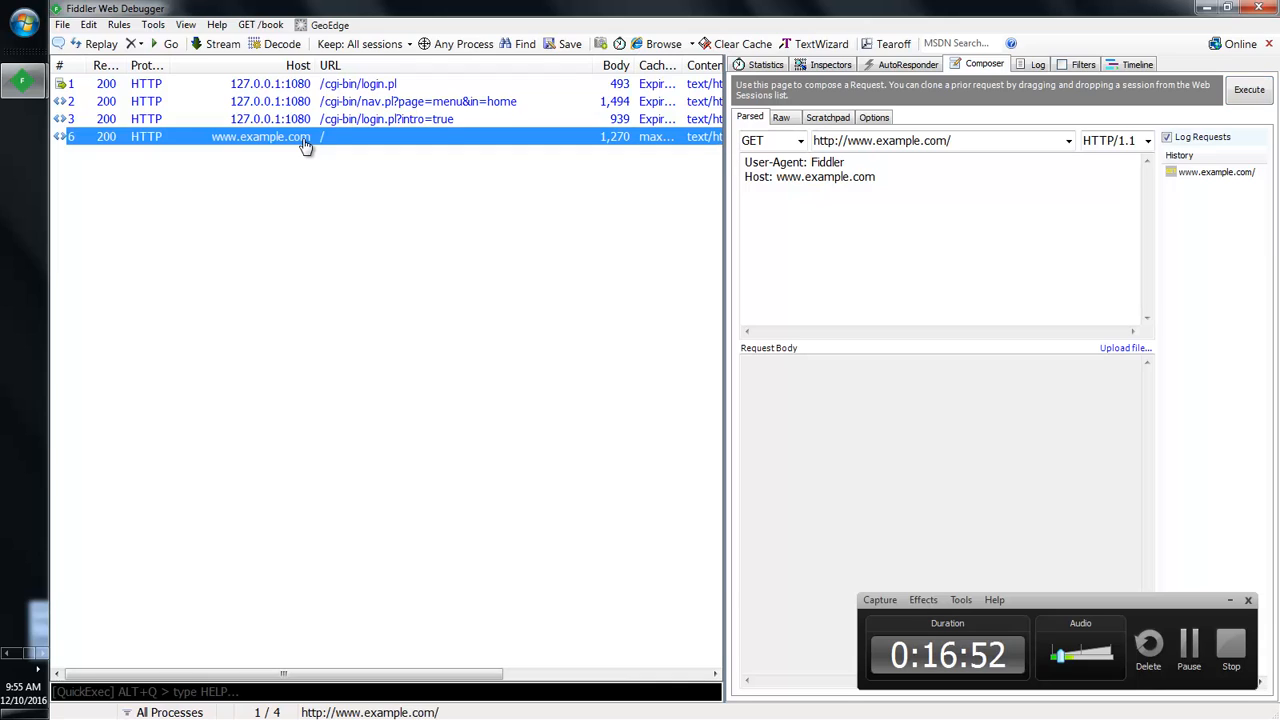
{"action": "key", "text": "Delete"}
{"action": "left_click", "coordinate": [522, 260]}
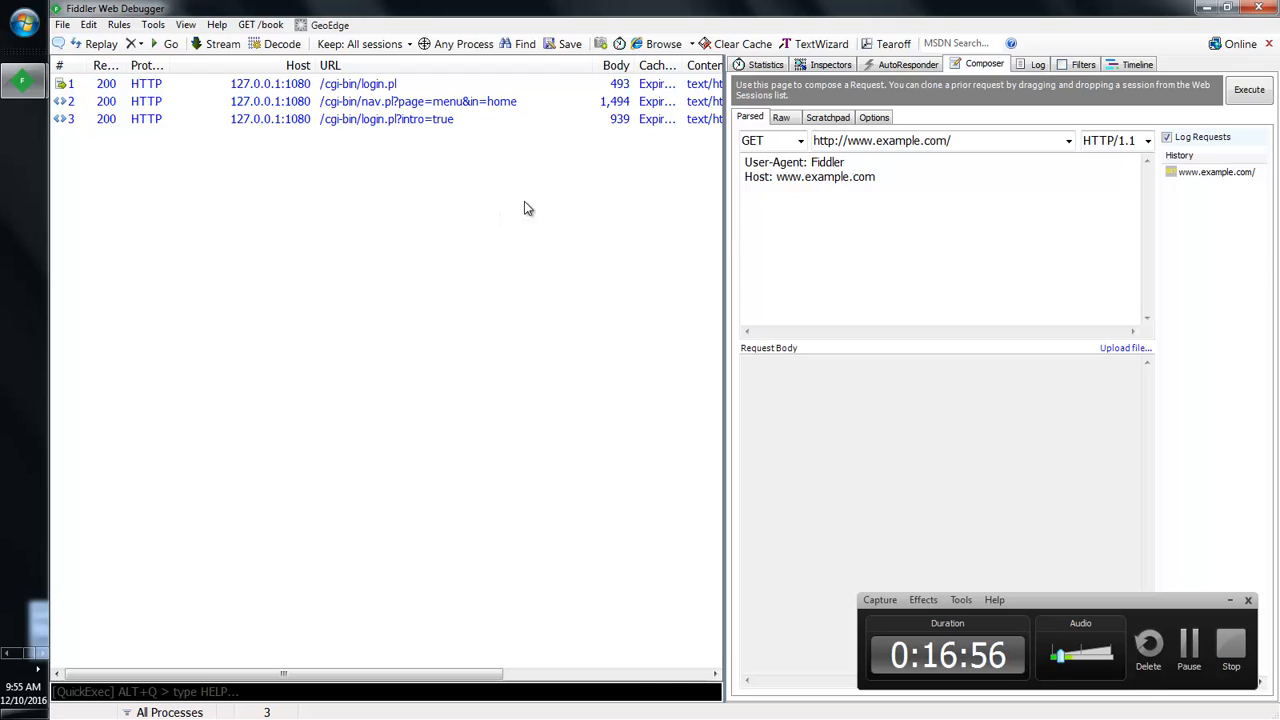
{"action": "left_click", "coordinate": [1168, 138]}
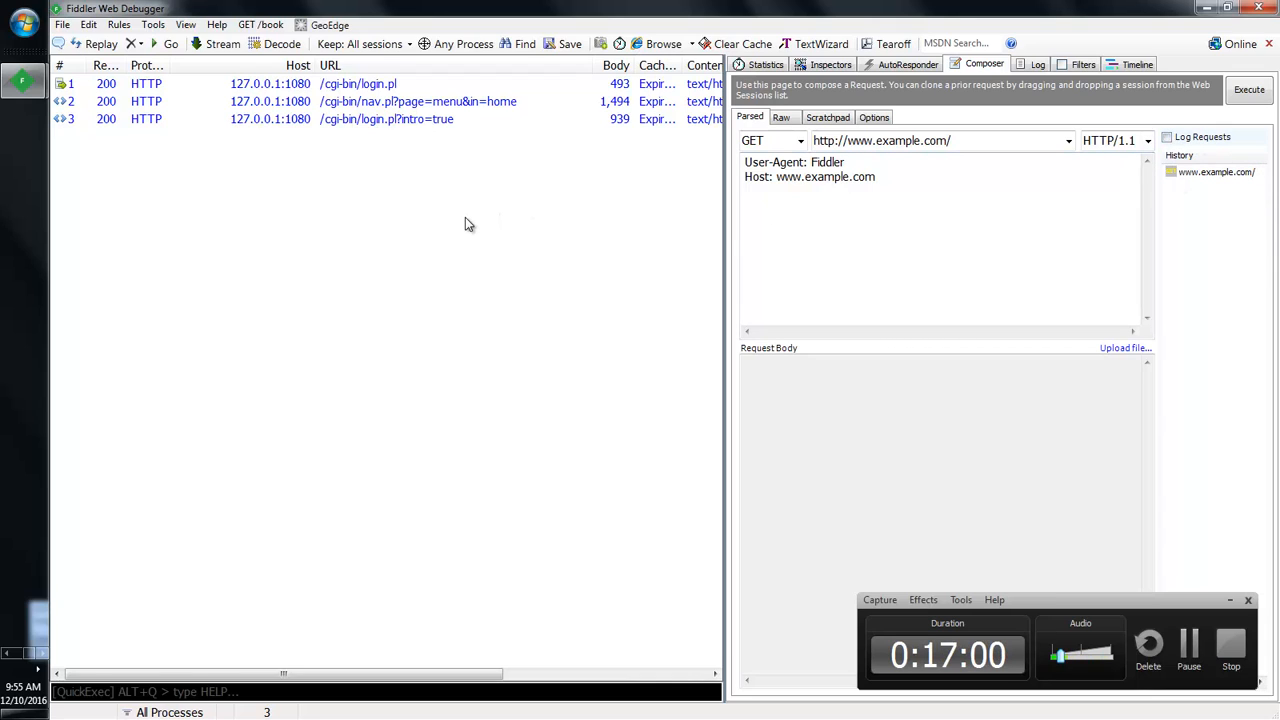
{"action": "left_click", "coordinate": [368, 88]}
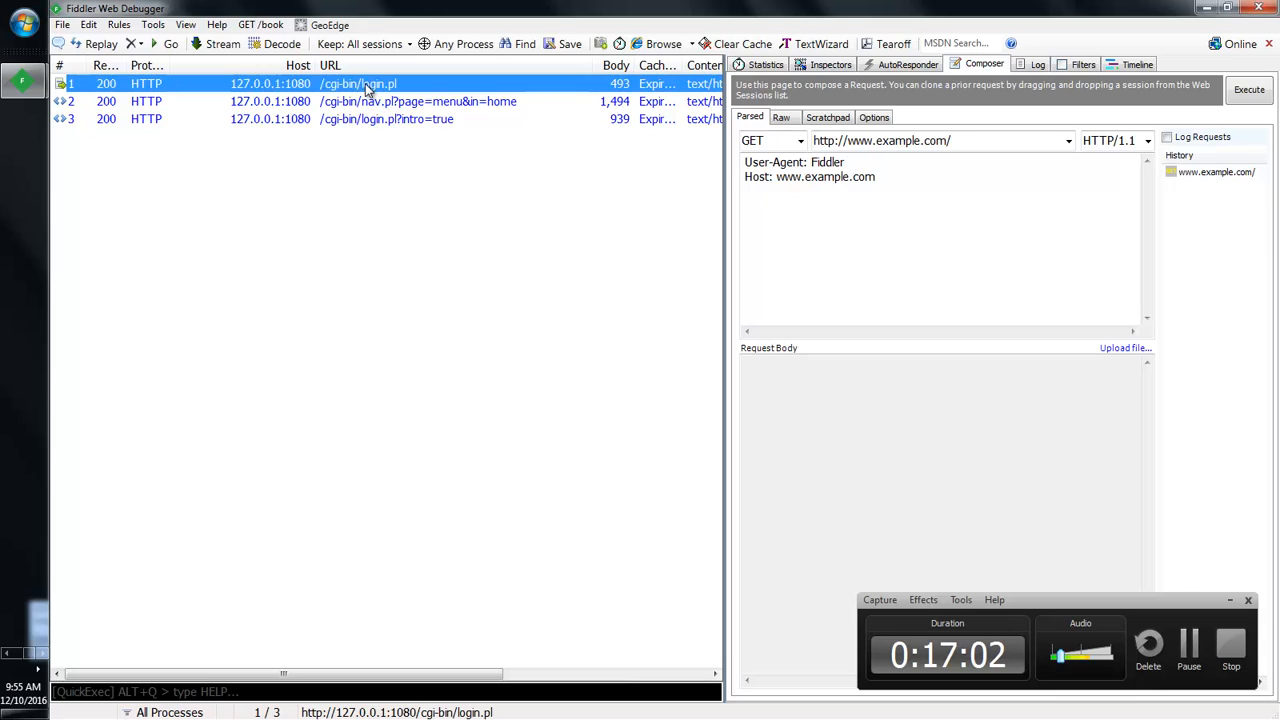
Step: Inspect the request headers of the POST to /cgi-bin/login.pl
{"action": "left_click", "coordinate": [824, 66]}
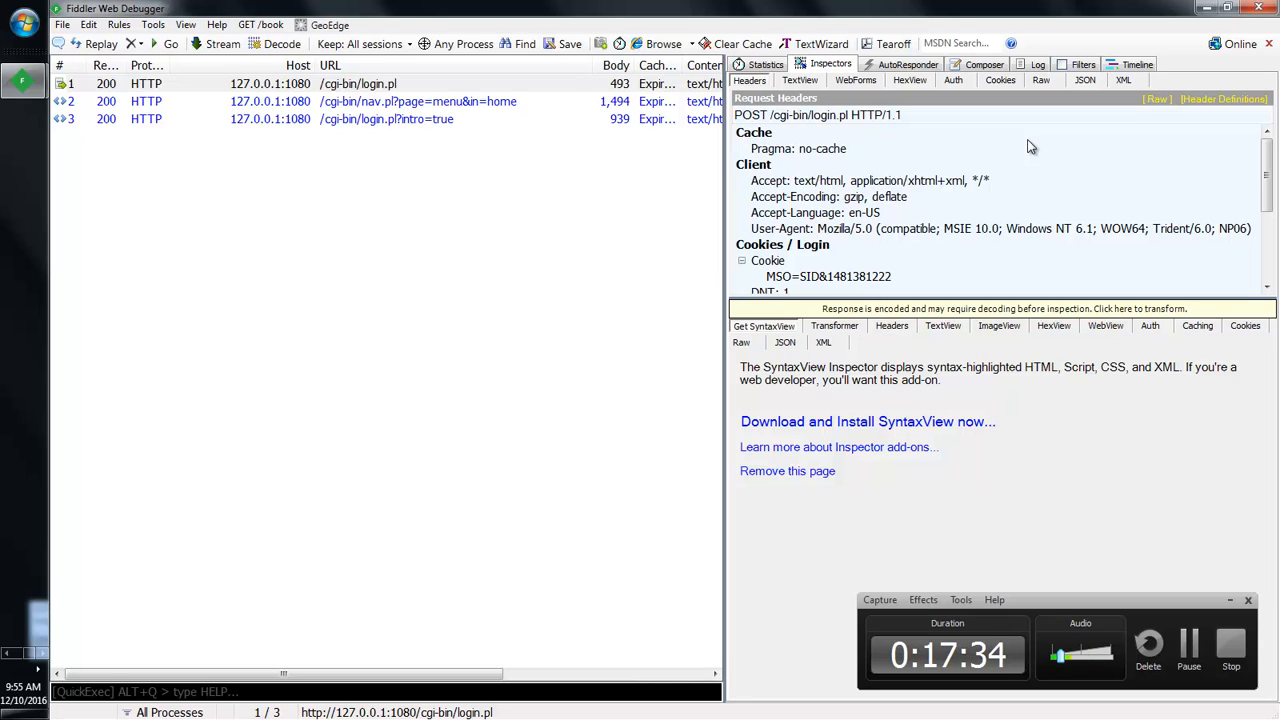
{"action": "left_click", "coordinate": [500, 84]}
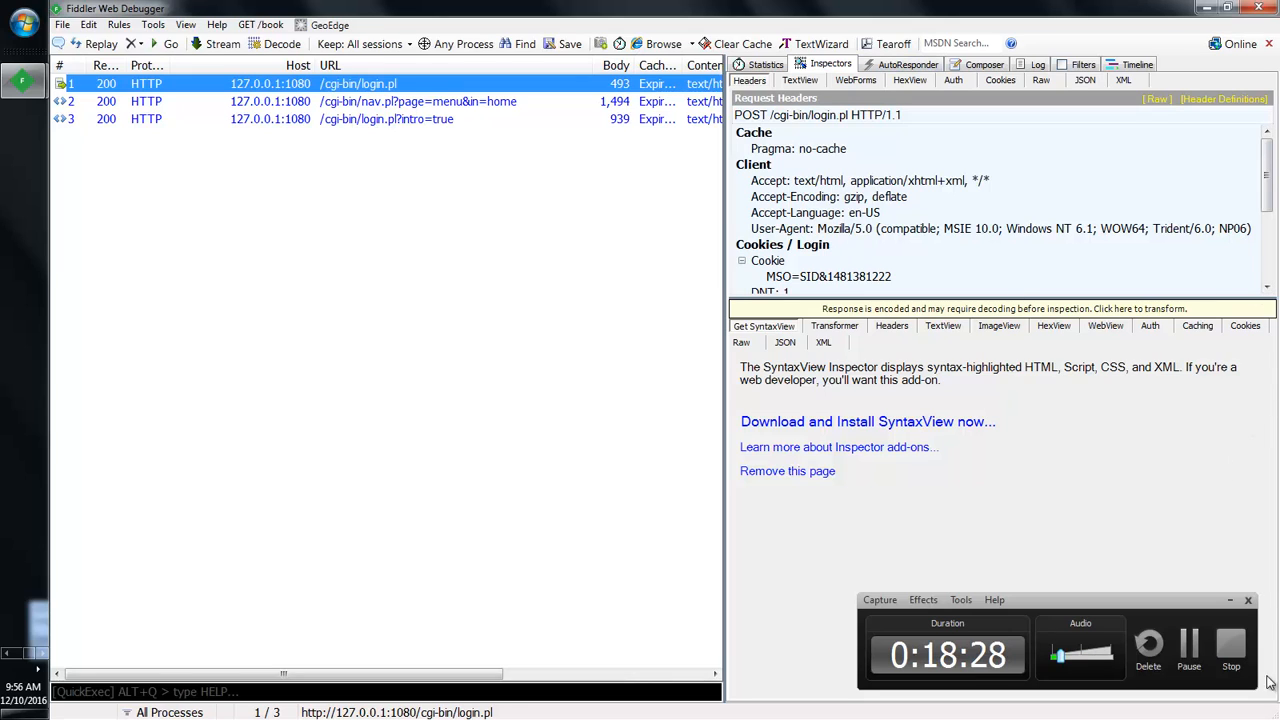
{"action": "left_click", "coordinate": [1230, 600]}
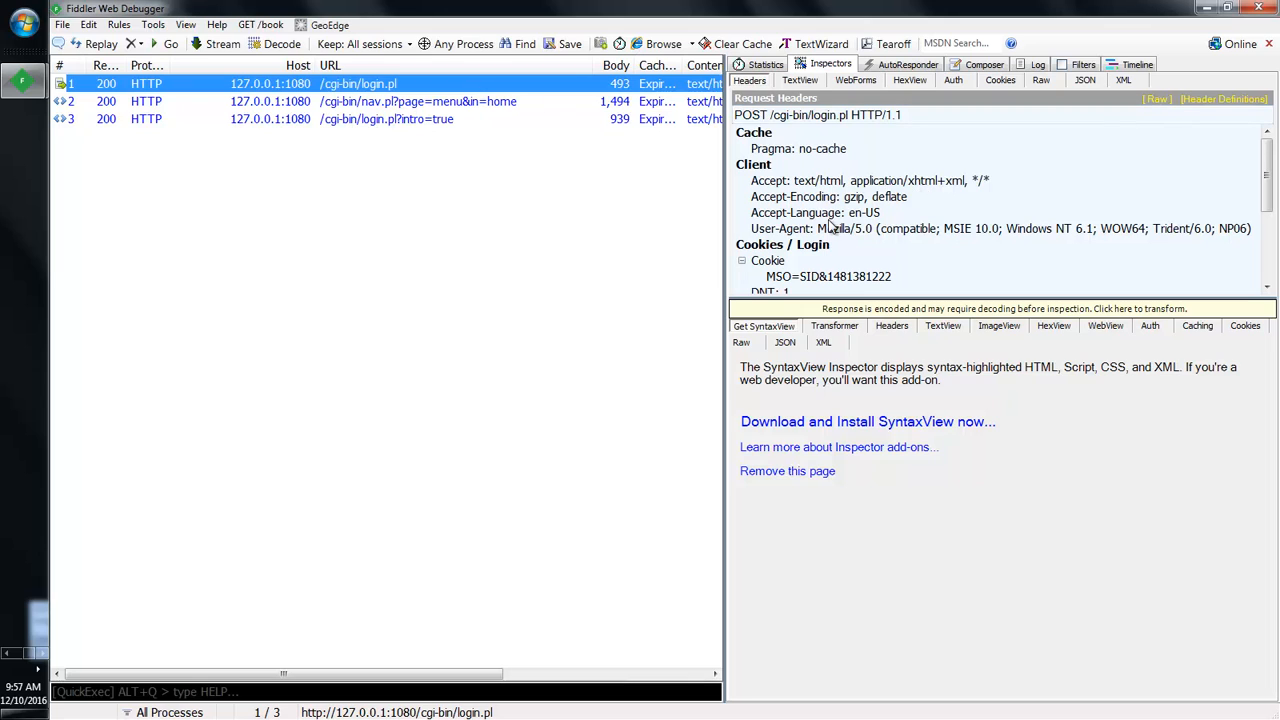
{"action": "mouse_move", "coordinate": [1268, 166]}
{"action": "left_mouse_down"}
{"action": "mouse_move", "coordinate": [1268, 236]}
{"action": "mouse_move", "coordinate": [1268, 145]}
{"action": "left_mouse_up"}
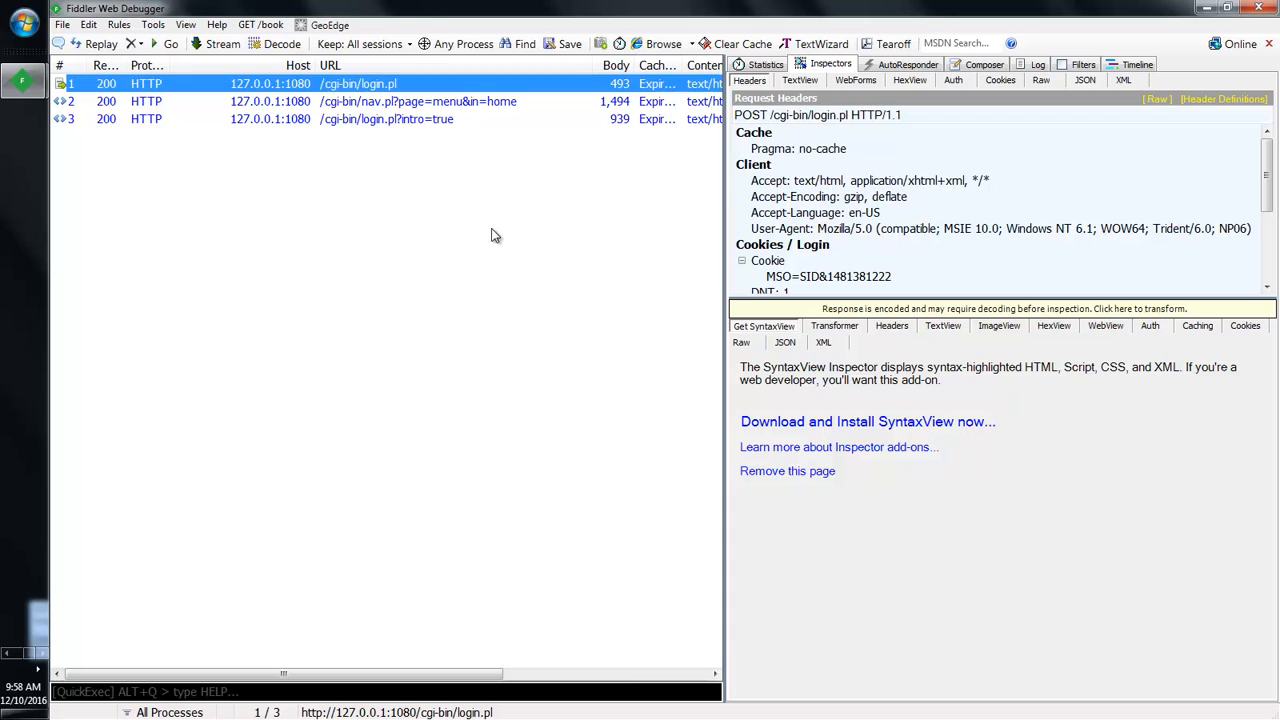
Step: Show the login POST's WebForms fields and enlarge the QueryString grid
{"action": "left_click", "coordinate": [861, 78]}
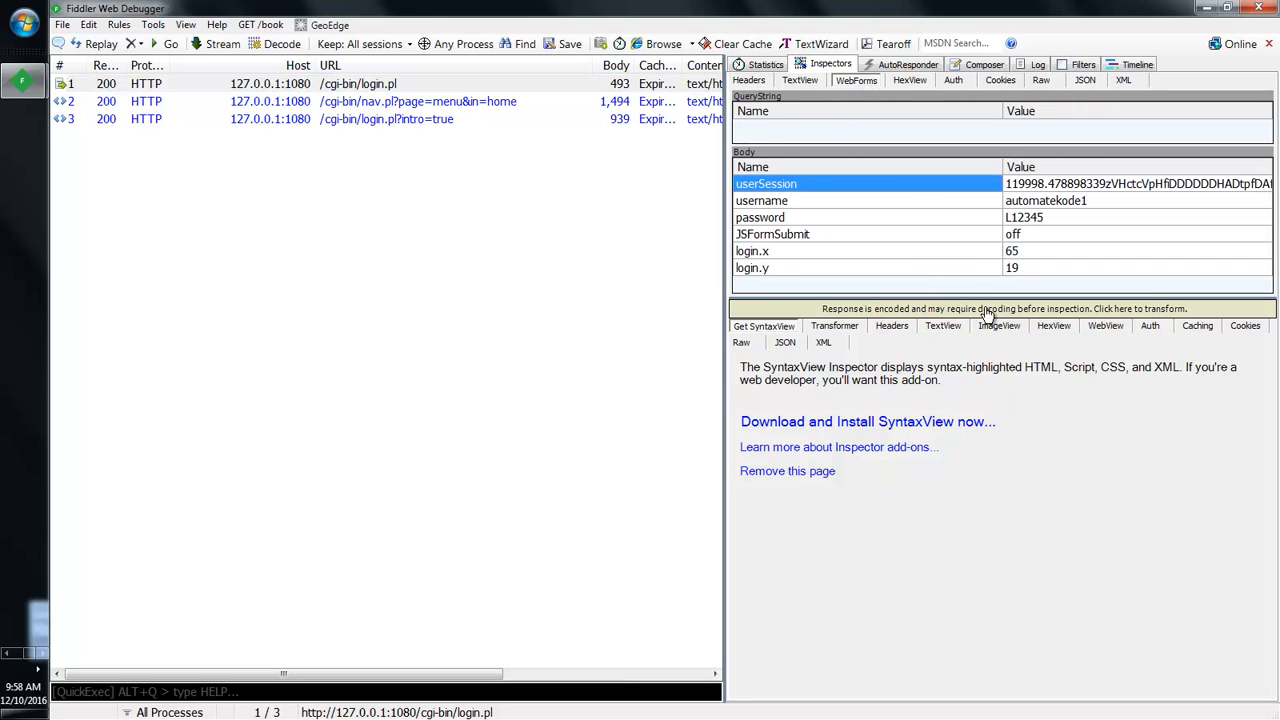
{"action": "left_click_drag", "start_coordinate": [986, 298], "coordinate": [1000, 358]}
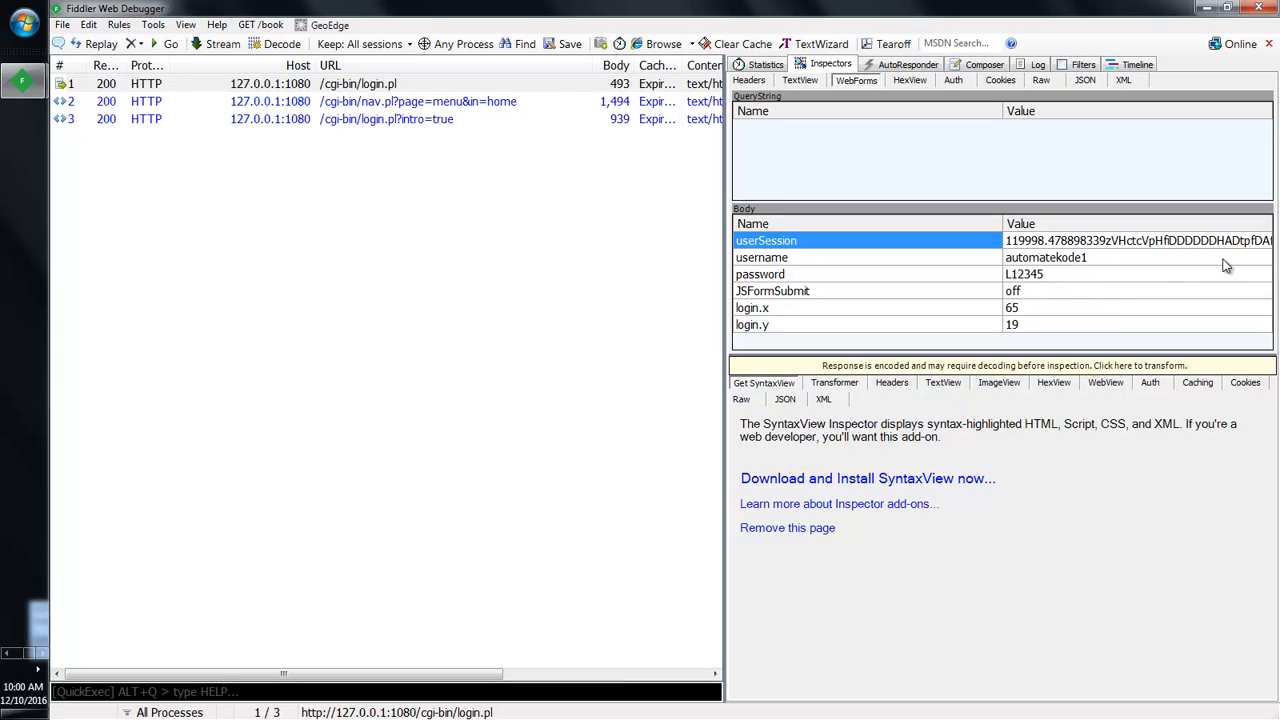
Step: Narrow the WebForms Body grid's Name column so the full userSession value is readable
{"action": "left_click_drag", "start_coordinate": [1002, 223], "coordinate": [866, 218]}
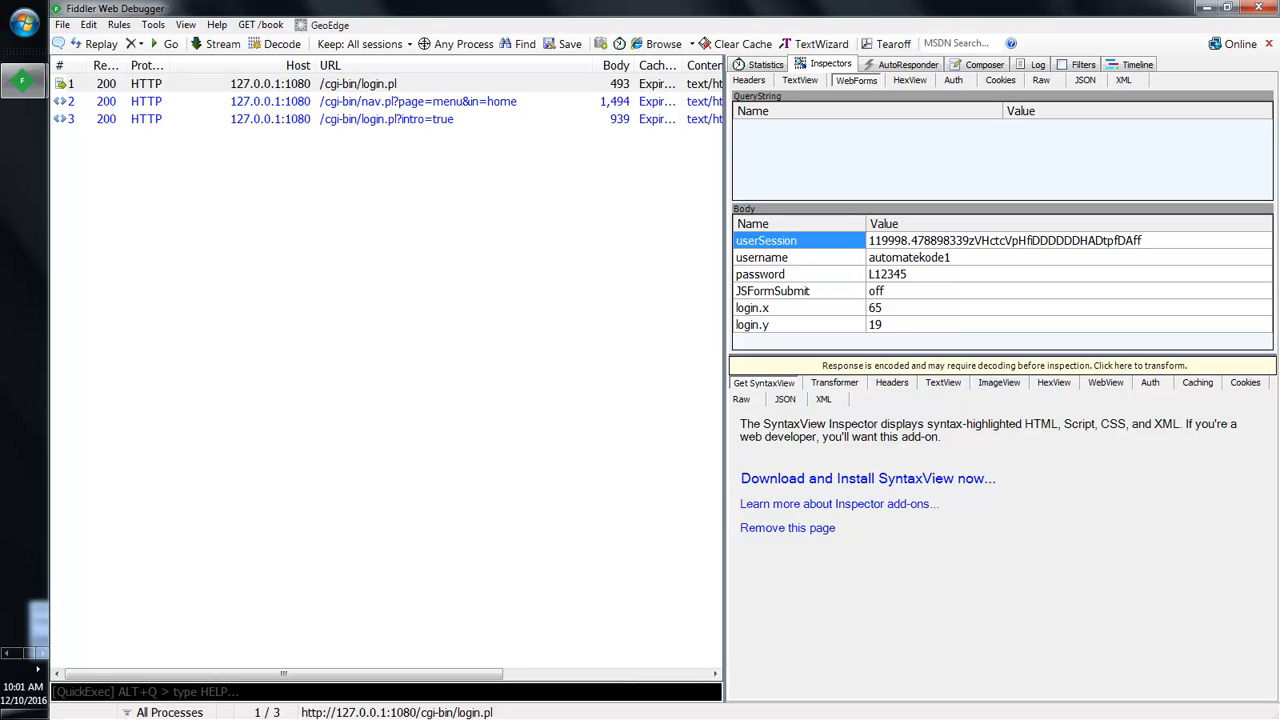
{"action": "left_click", "coordinate": [1052, 249]}
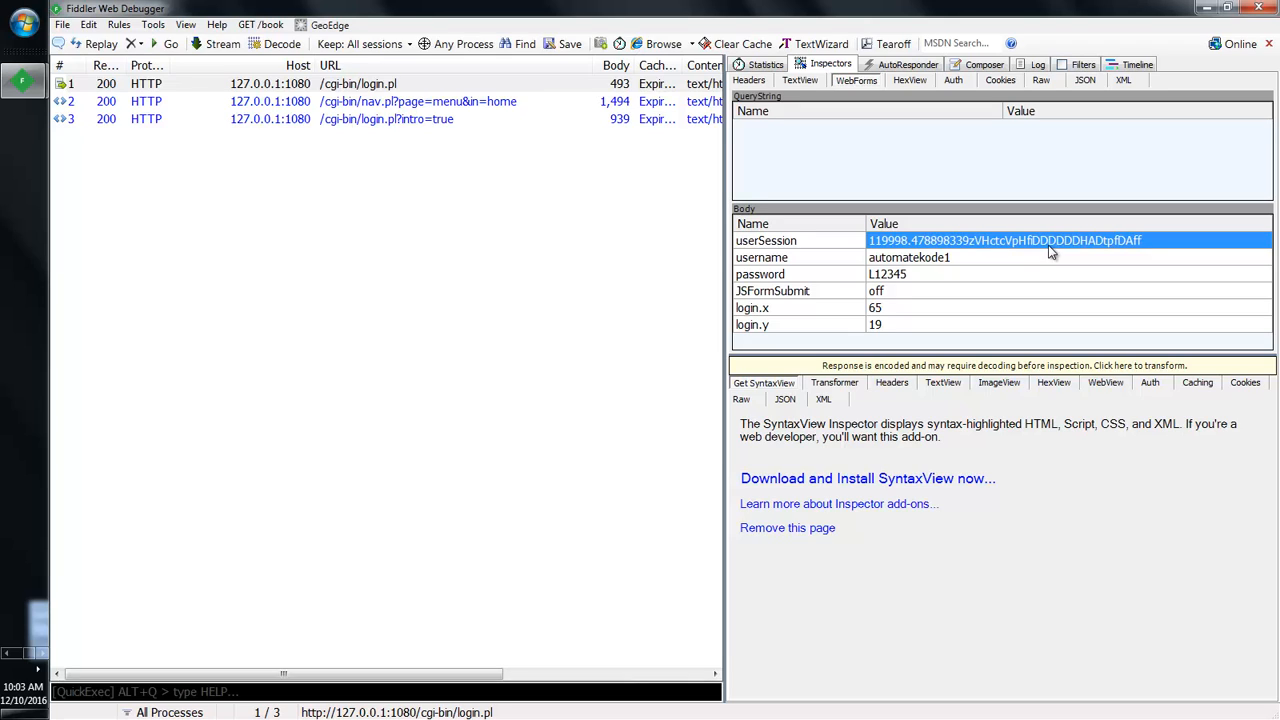
{"action": "left_click", "coordinate": [931, 260]}
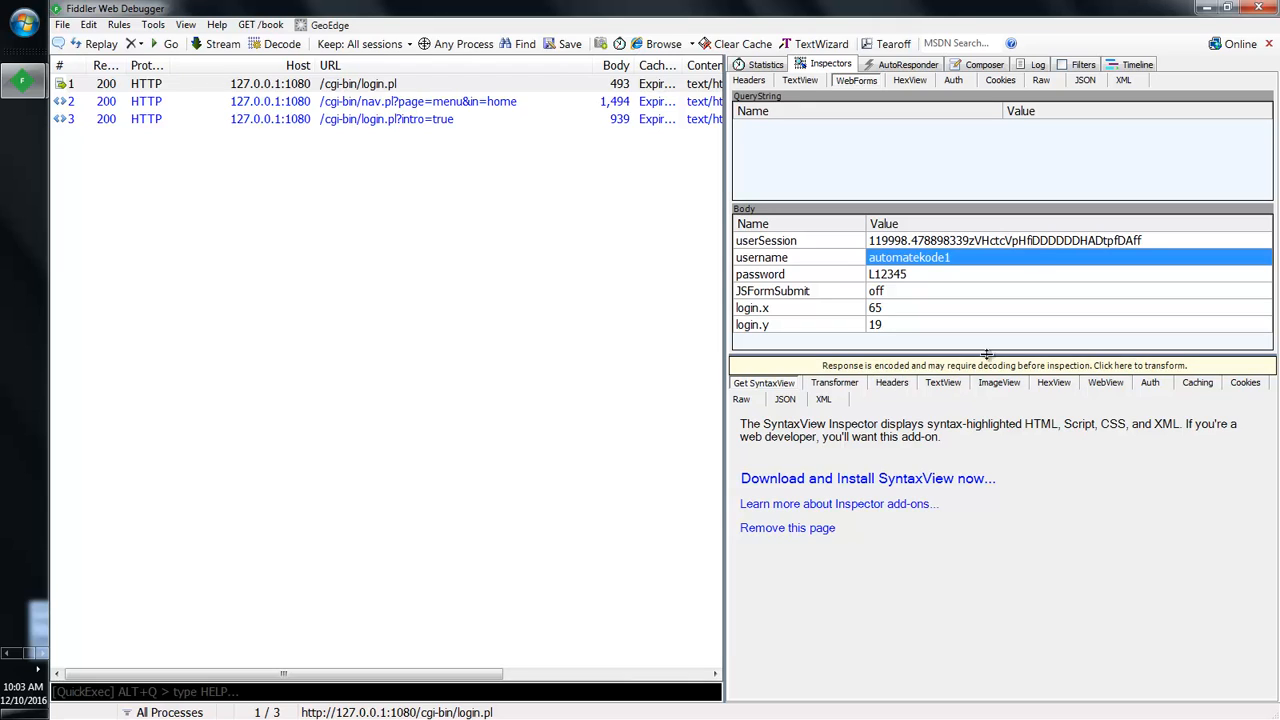
Step: Decode the encoded login response so the warning bar disappears
{"action": "left_click", "coordinate": [912, 368]}
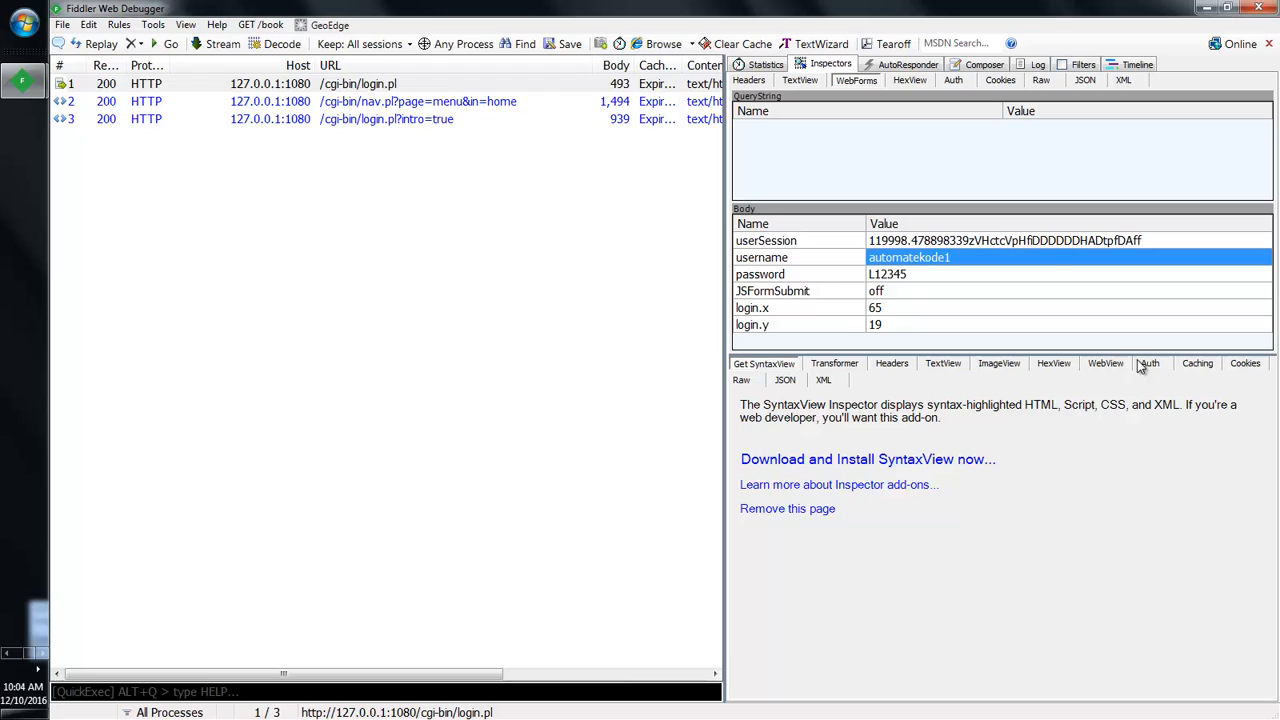
Step: Review the login.pl response in WebView and Raw: HTTP/1.1 200 OK, Set-Cookie header, Web Tours frameset
{"action": "left_click", "coordinate": [1107, 365]}
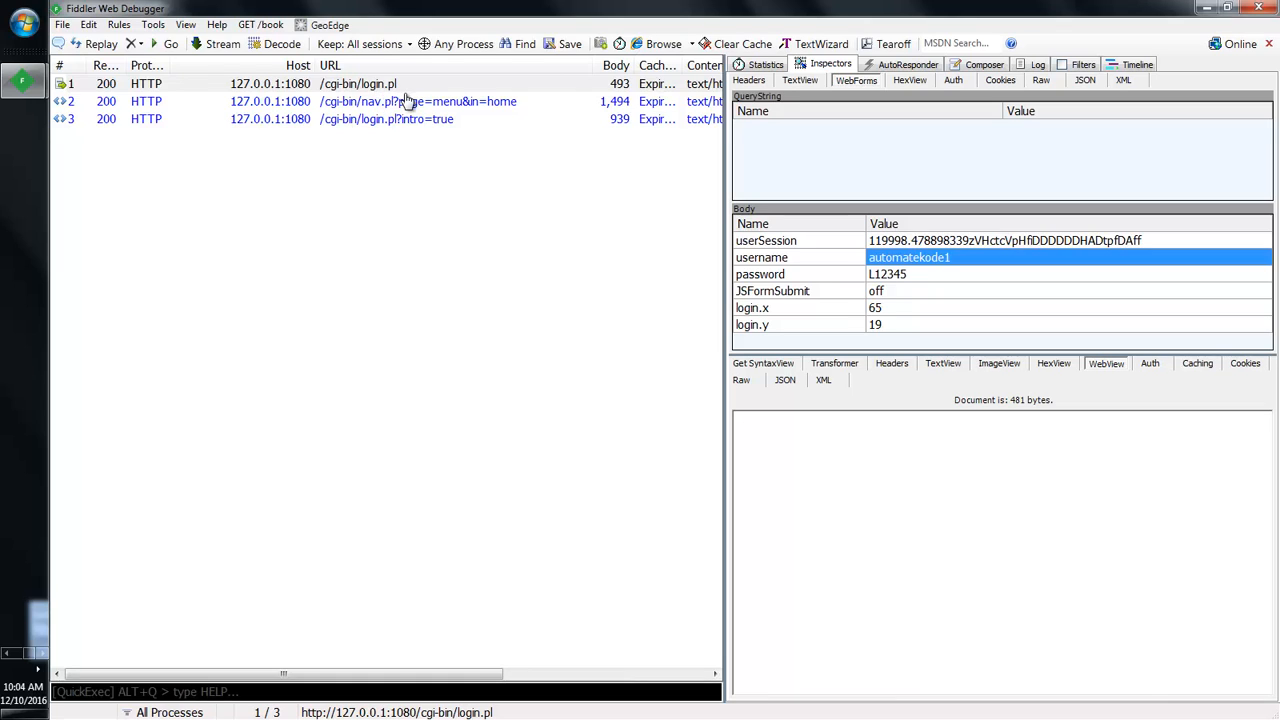
{"action": "left_click", "coordinate": [743, 380]}
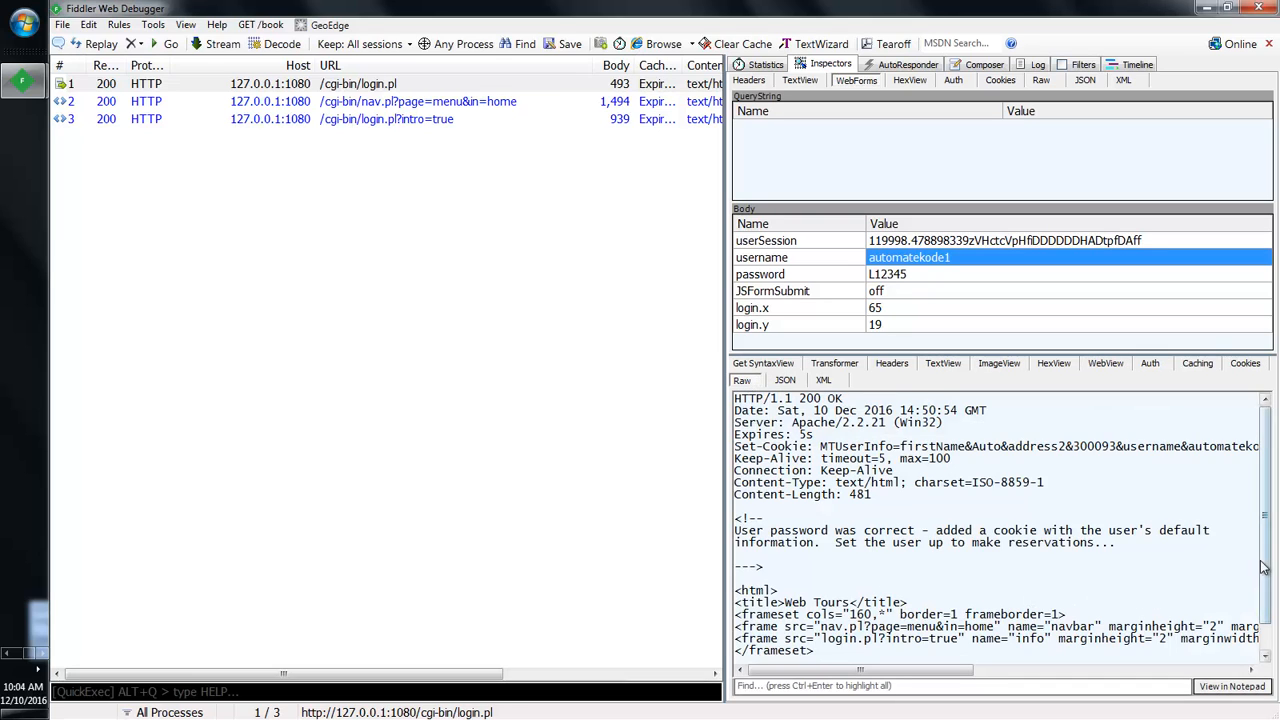
{"action": "scroll", "coordinate": [1265, 625], "scroll_direction": "down", "scroll_amount": 1}
{"action": "scroll", "coordinate": [1267, 578], "scroll_direction": "up", "scroll_amount": 1}
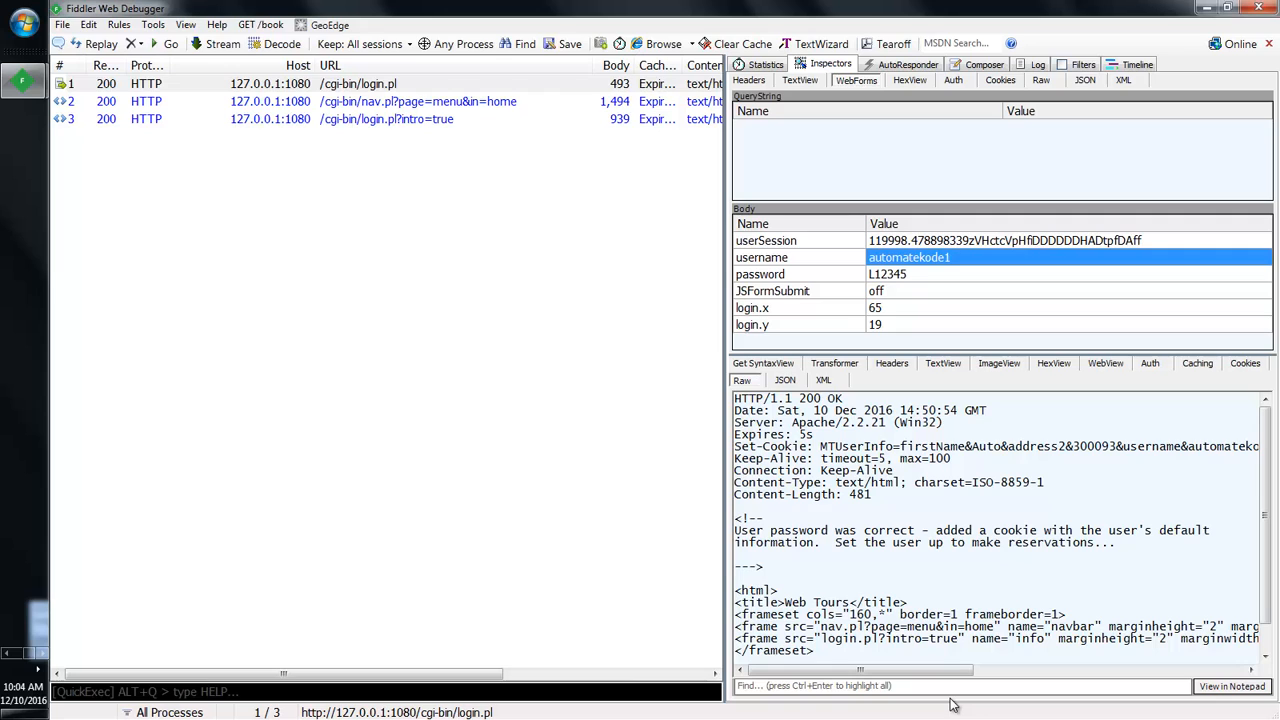
{"action": "left_click_drag", "start_coordinate": [868, 672], "coordinate": [763, 717]}
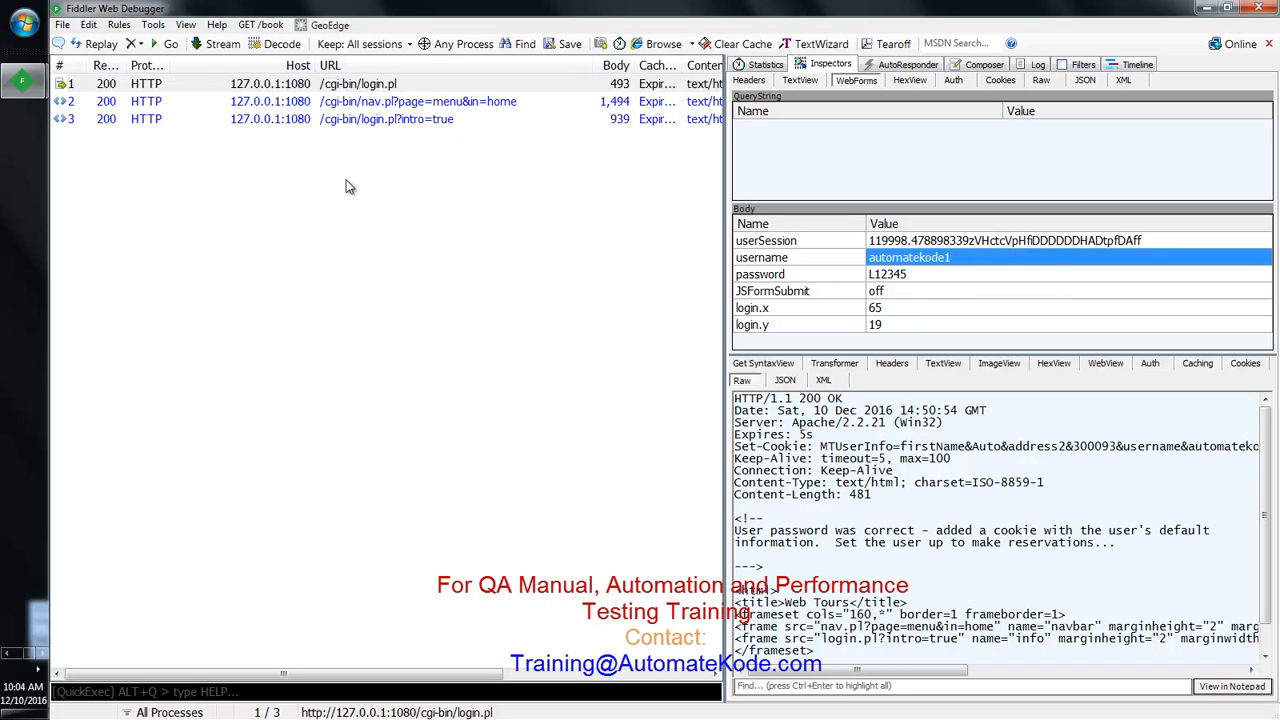
{"action": "left_click", "coordinate": [357, 86]}
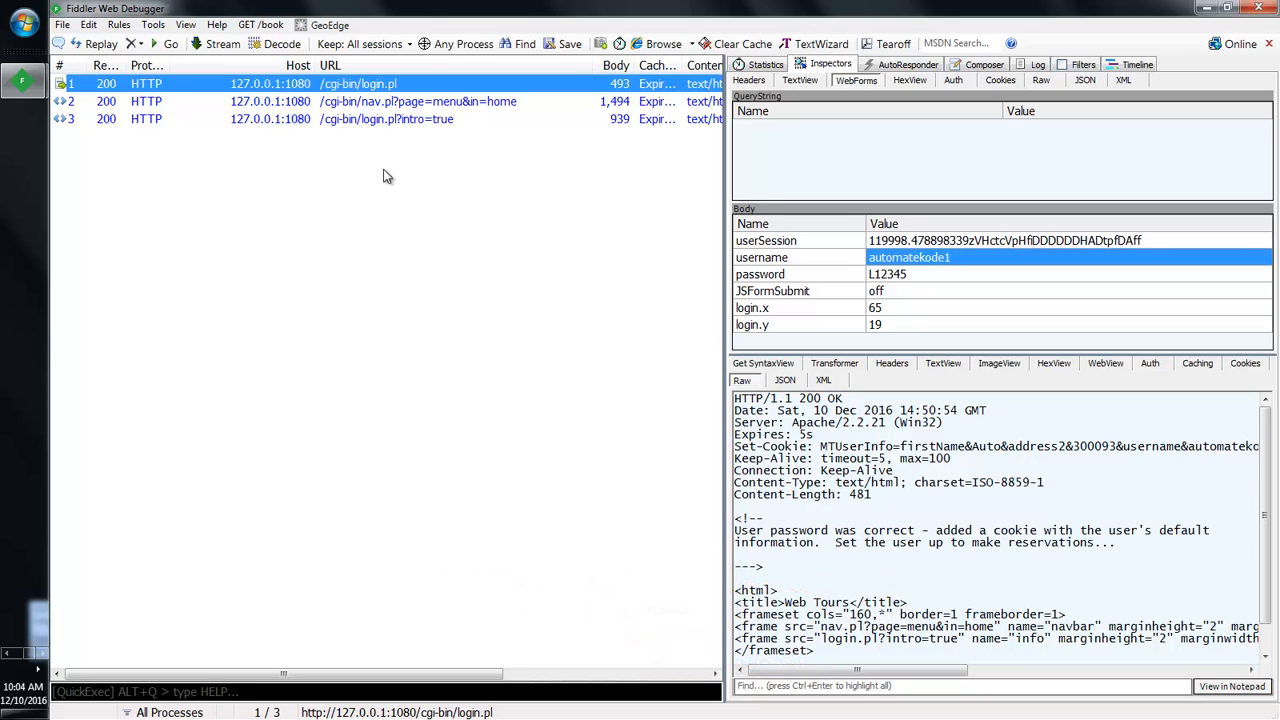
Step: Decode the nav.pl?page=menu&in=home response and render it in WebView as four navigation buttons
{"action": "left_click", "coordinate": [409, 103]}
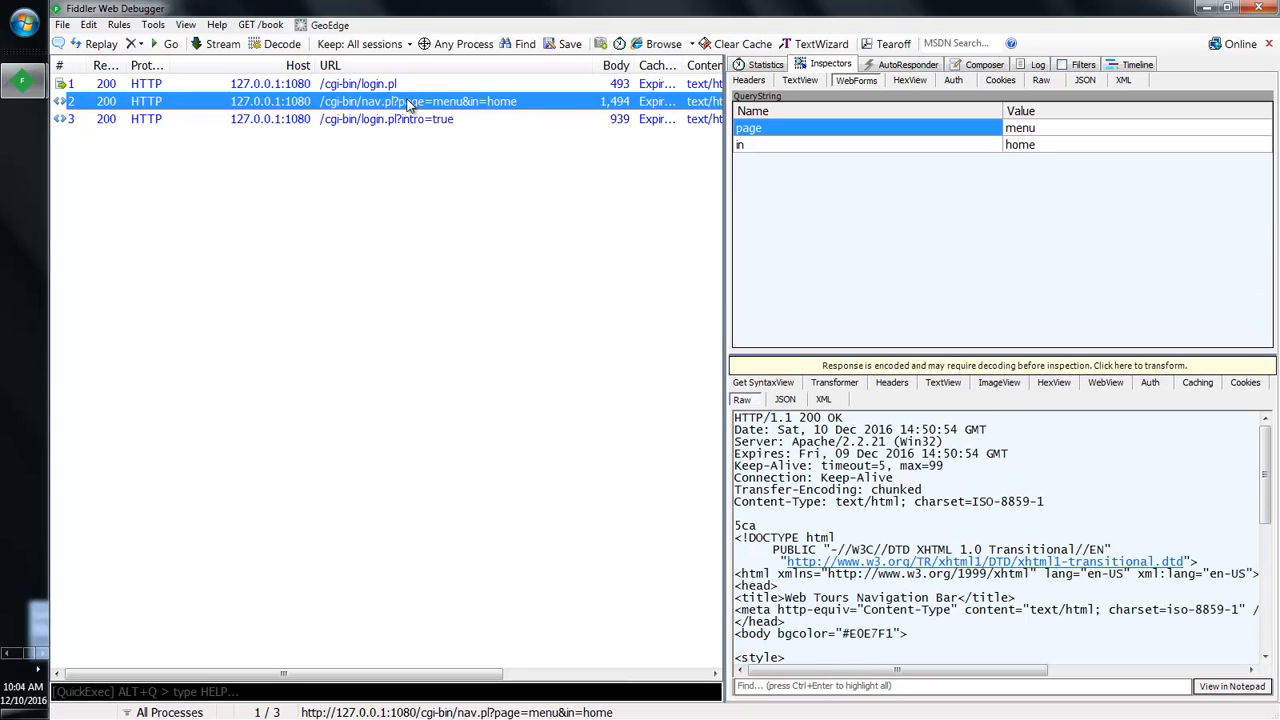
{"action": "left_click", "coordinate": [896, 366]}
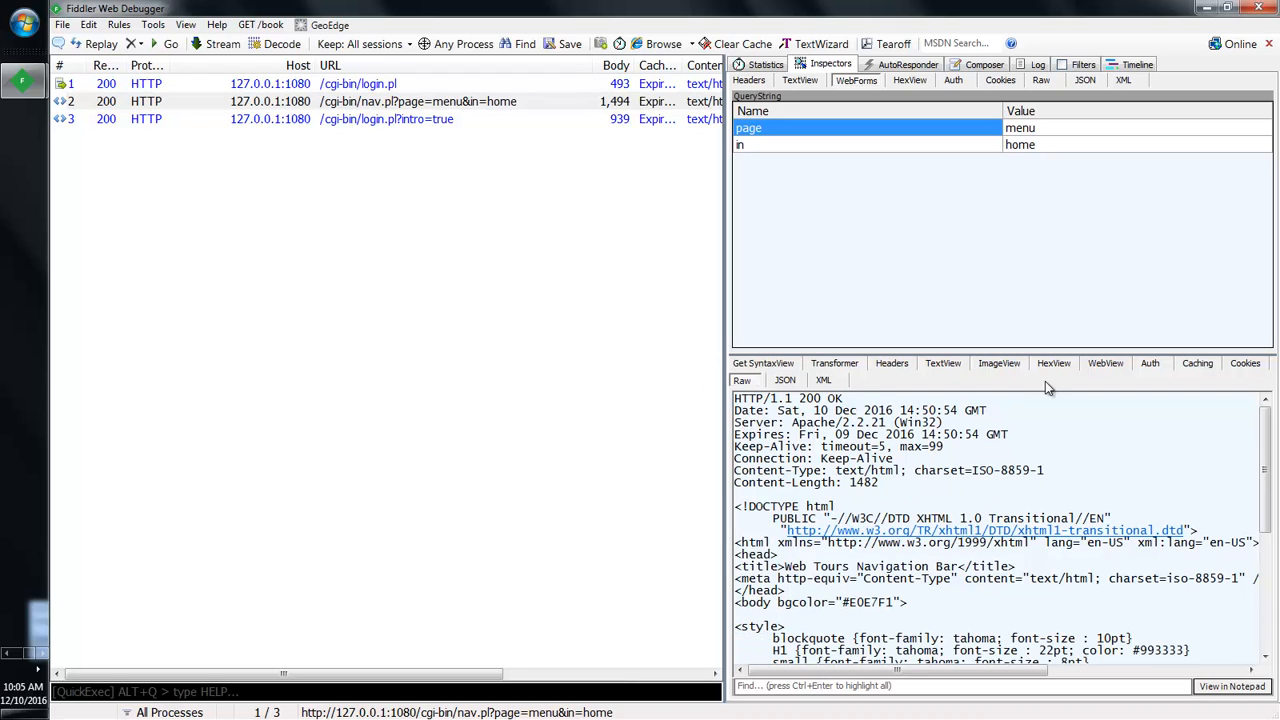
{"action": "left_click", "coordinate": [1106, 364]}
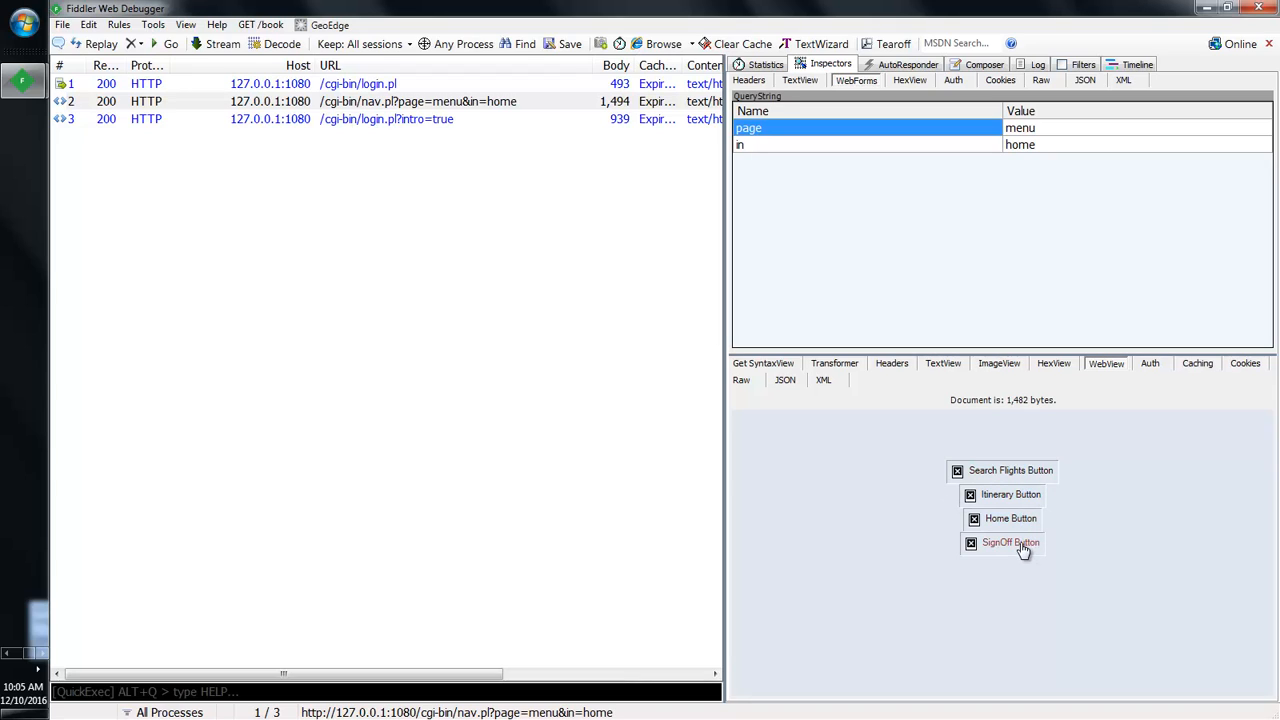
{"action": "left_click", "coordinate": [5, 655]}
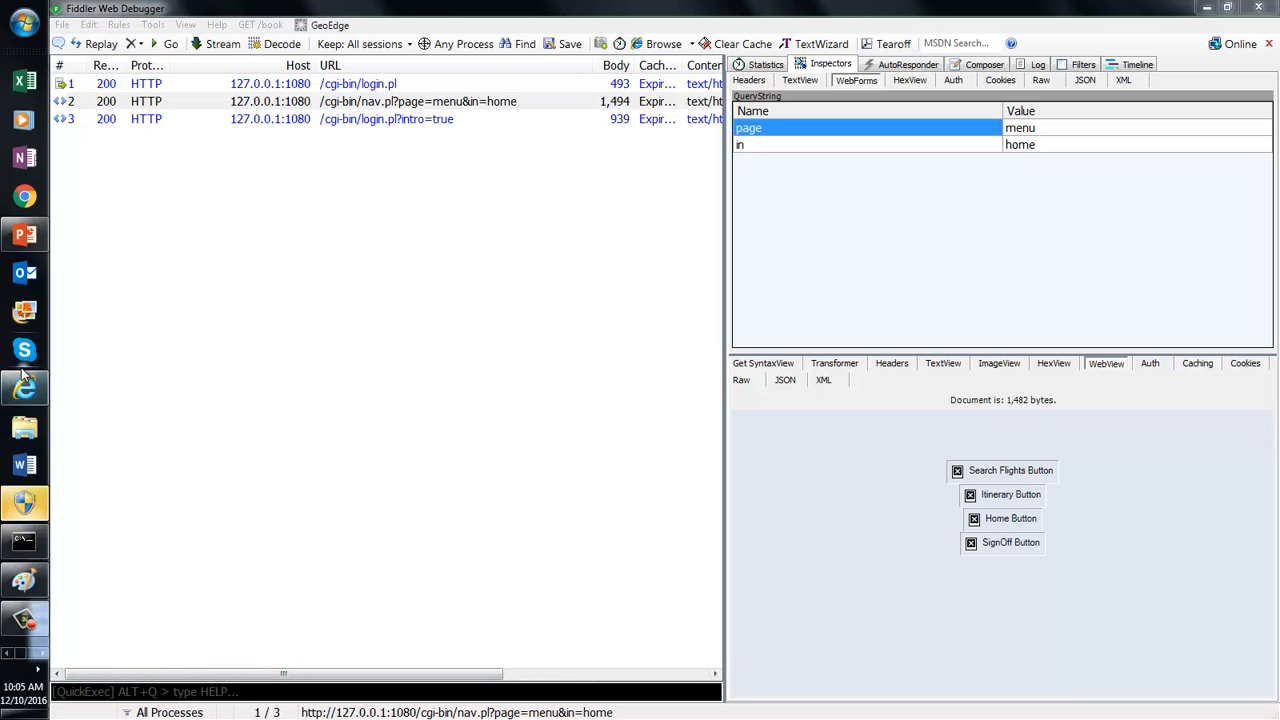
{"action": "left_click", "coordinate": [25, 389]}
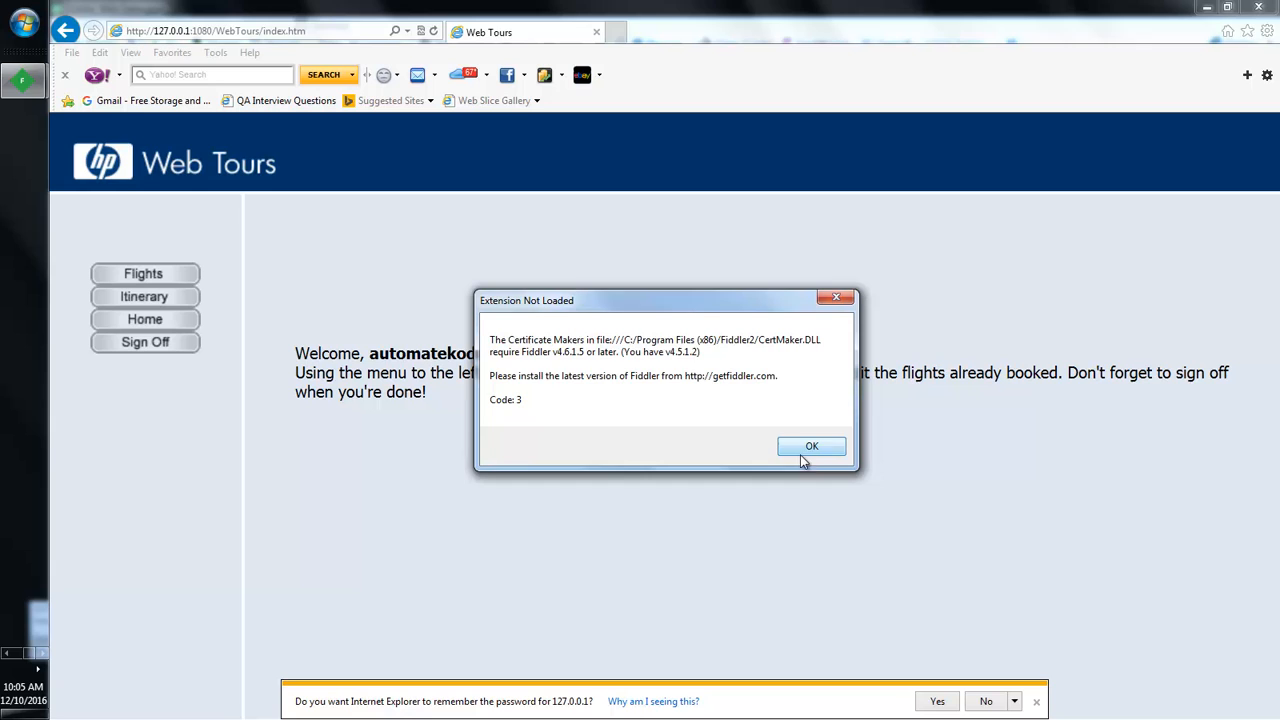
{"action": "left_click", "coordinate": [806, 452]}
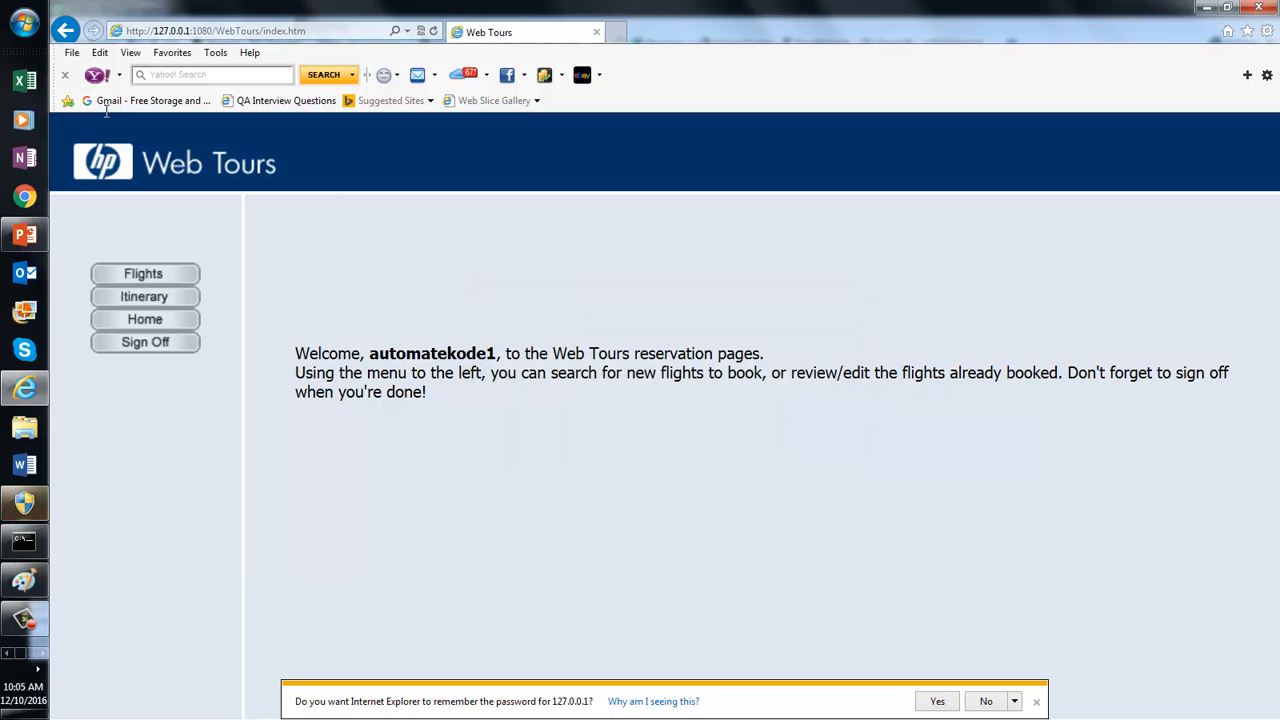
{"action": "left_click", "coordinate": [43, 648]}
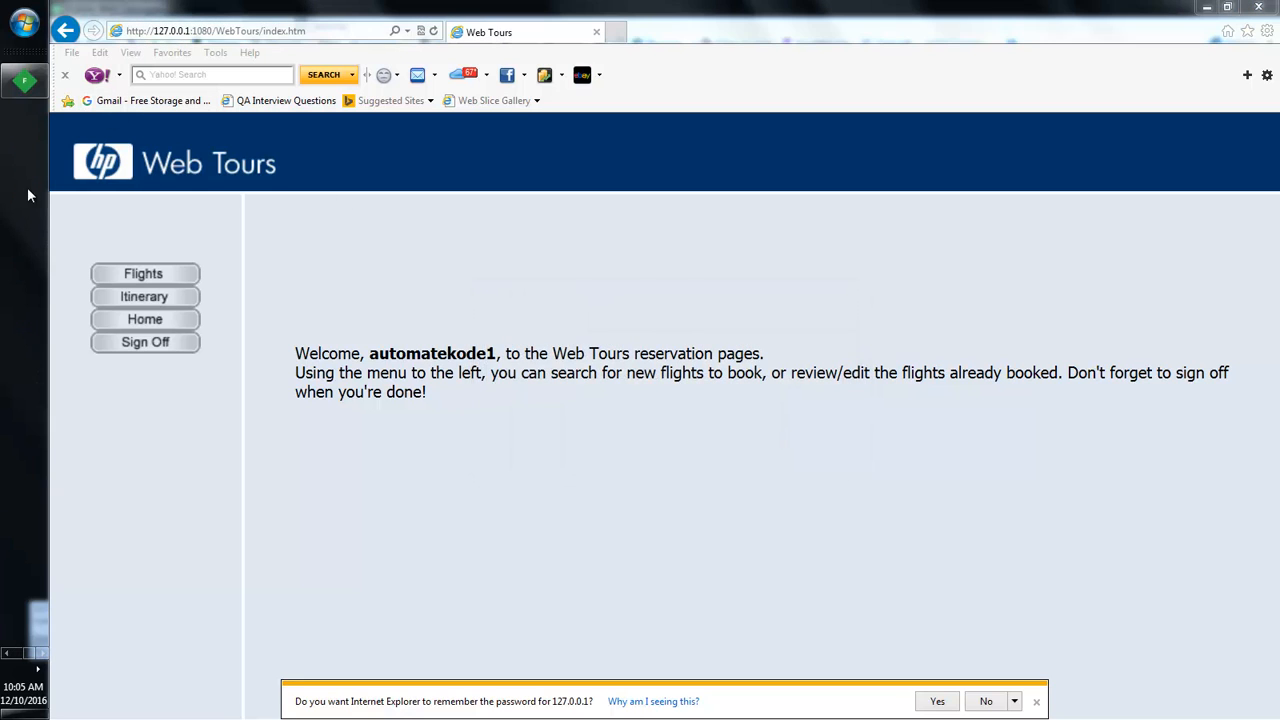
{"action": "left_click", "coordinate": [35, 95]}
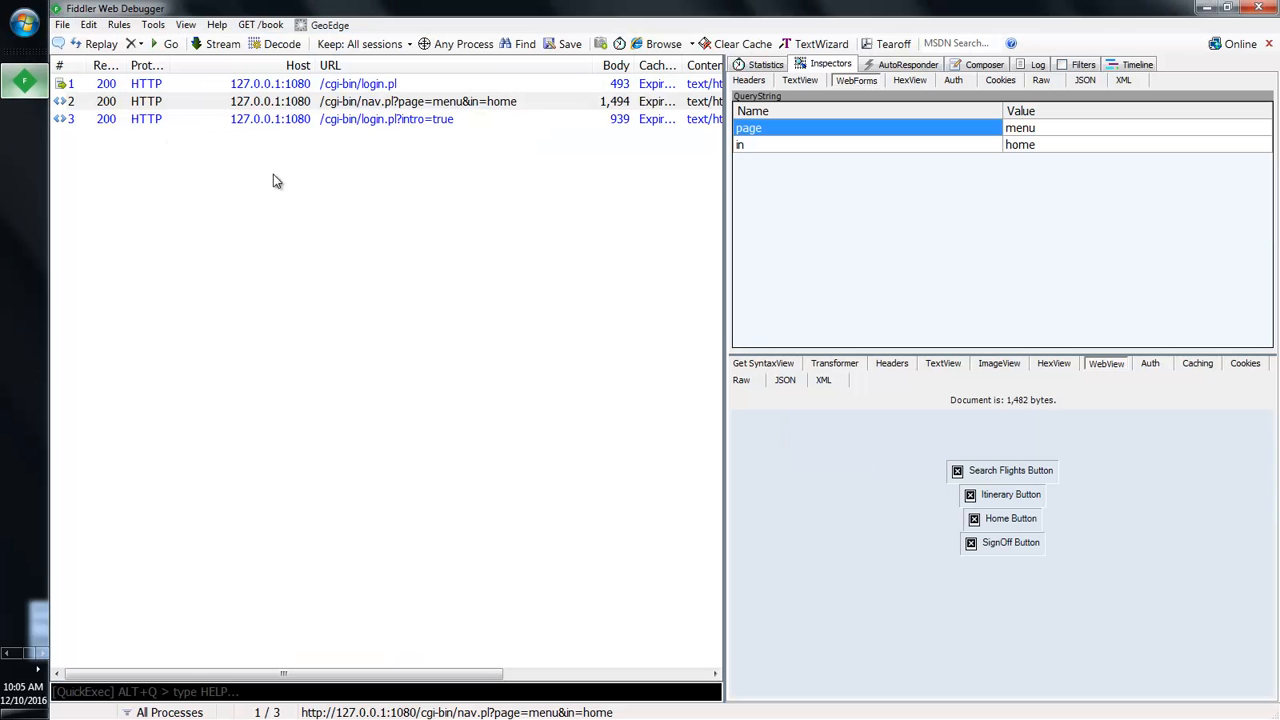
Step: Decode the login.pl?intro=true response to 927 bytes so WebView shows the Web Tours welcome text
{"action": "left_click", "coordinate": [356, 121]}
{"action": "left_click", "coordinate": [905, 370]}
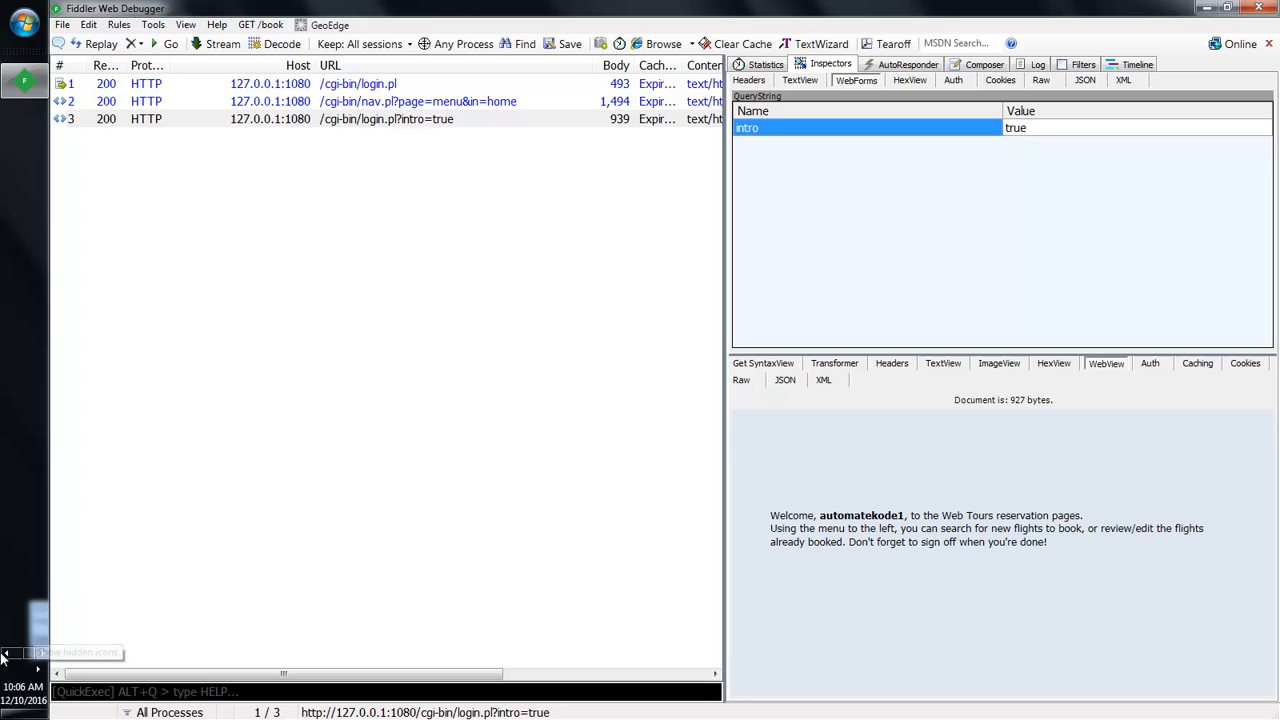
{"action": "mouse_move", "coordinate": [8, 640]}
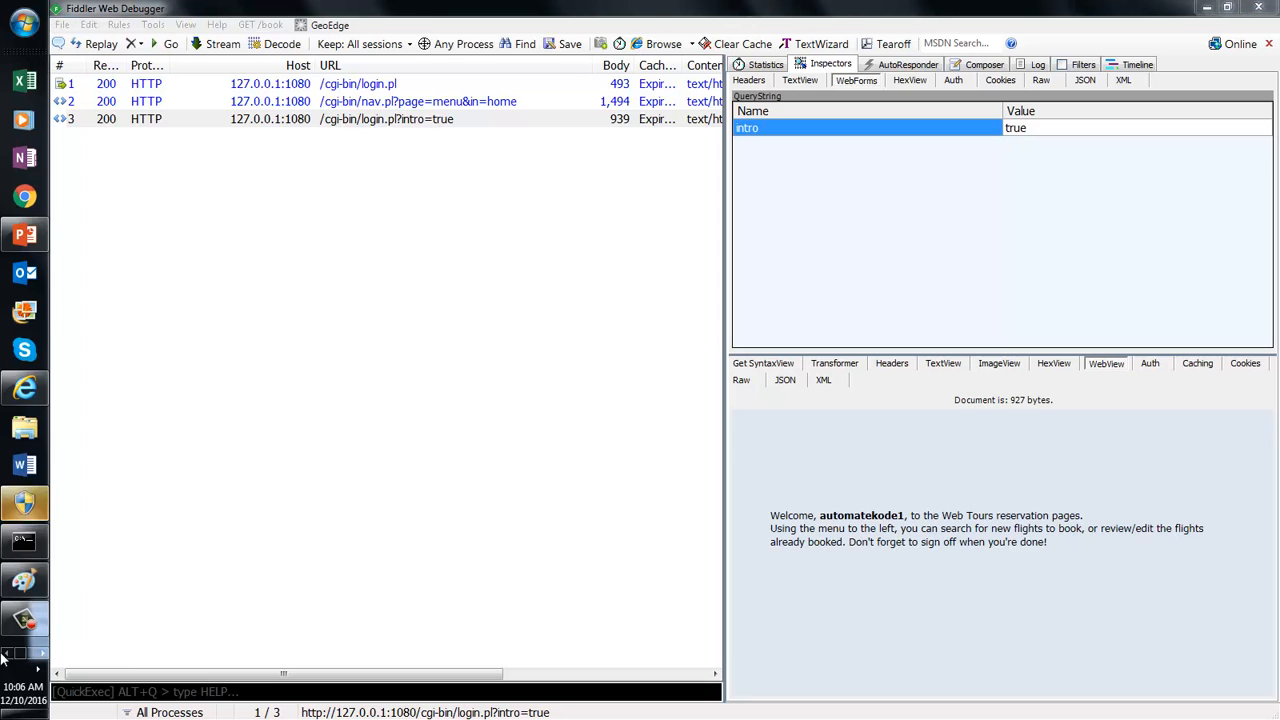
{"action": "left_click", "coordinate": [24, 390]}
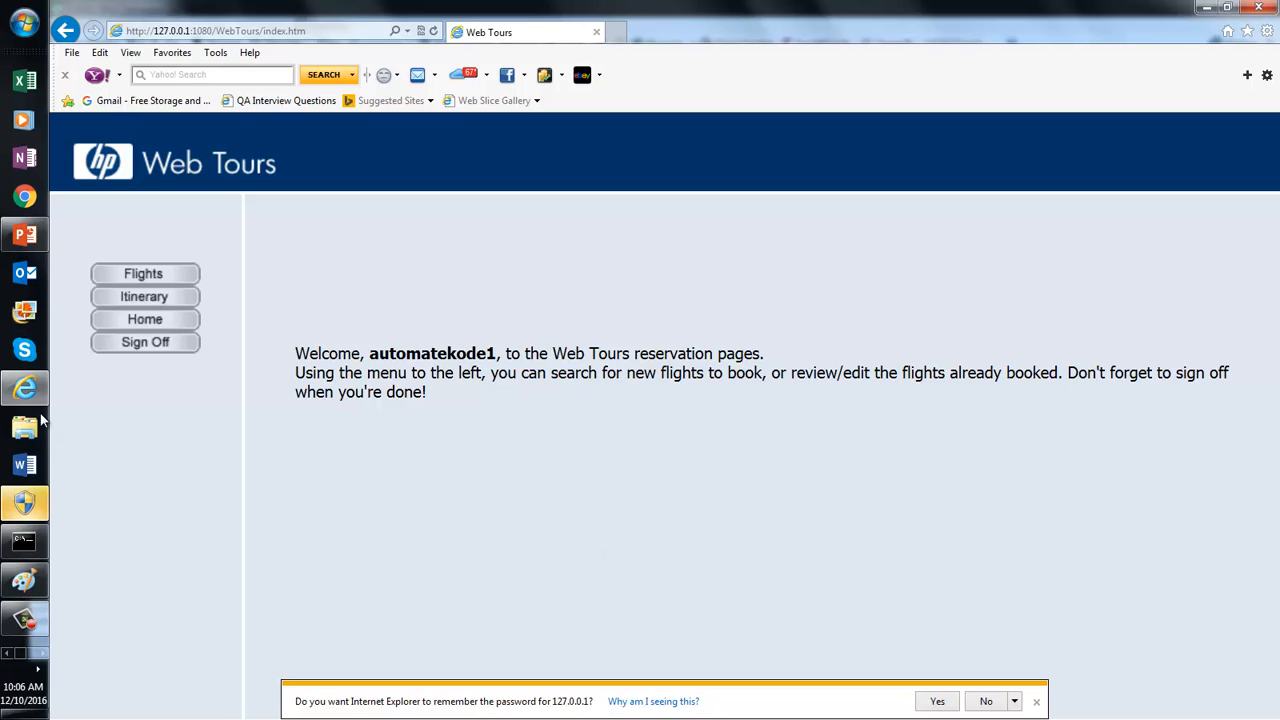
{"action": "left_click", "coordinate": [38, 667]}
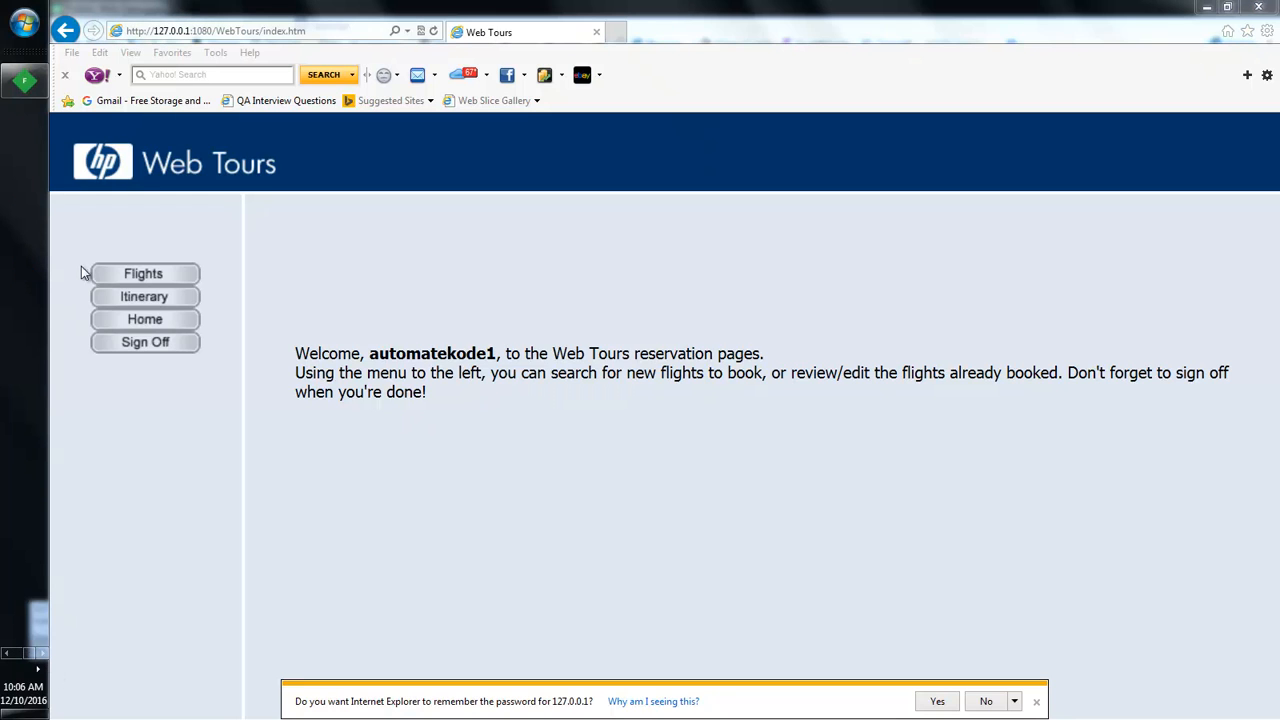
{"action": "left_click", "coordinate": [28, 88]}
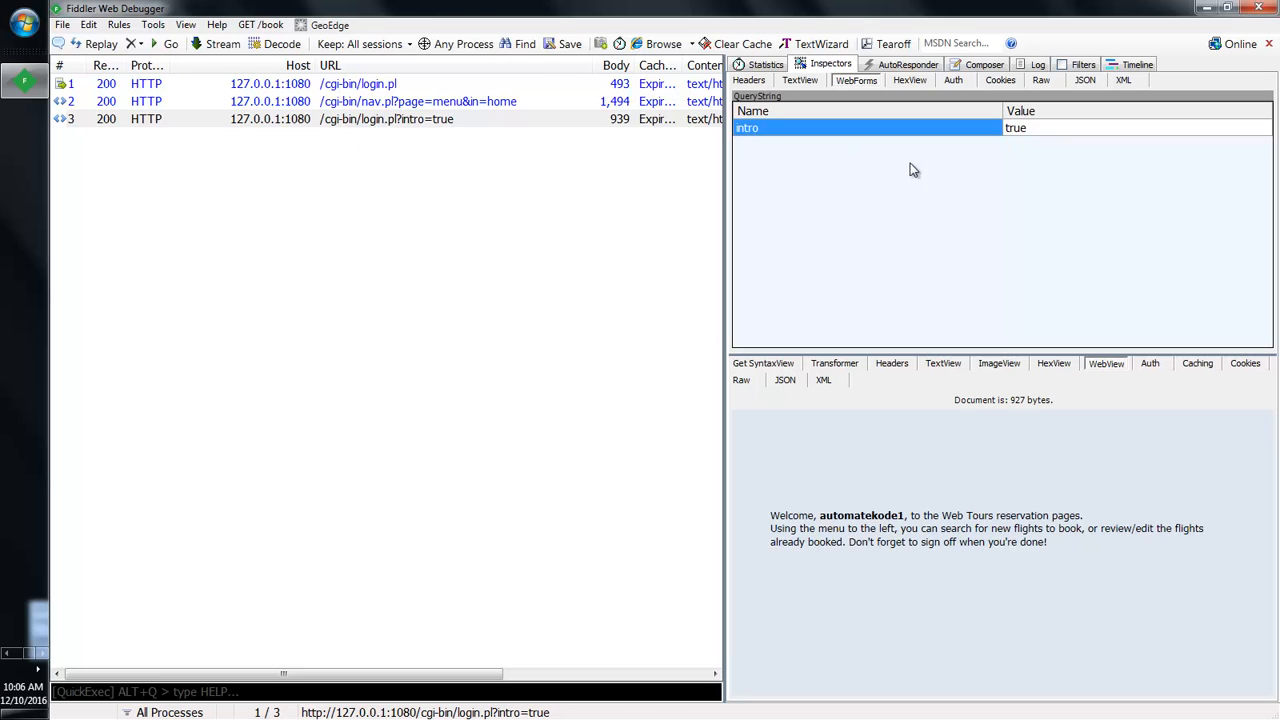
Step: Review the login request's form fields, then extend the selection and show Statistics
{"action": "left_click", "coordinate": [358, 84]}
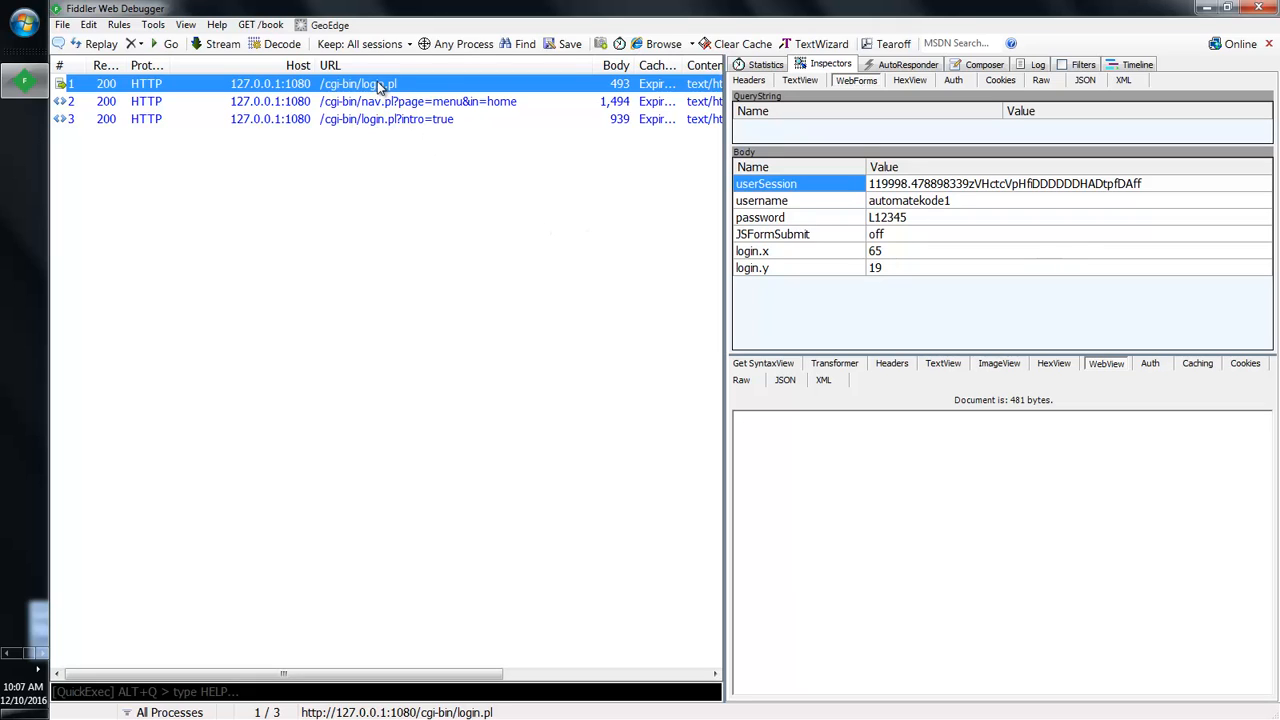
{"action": "key", "text": "shift+Down"}
{"action": "key", "text": "shift+Down"}
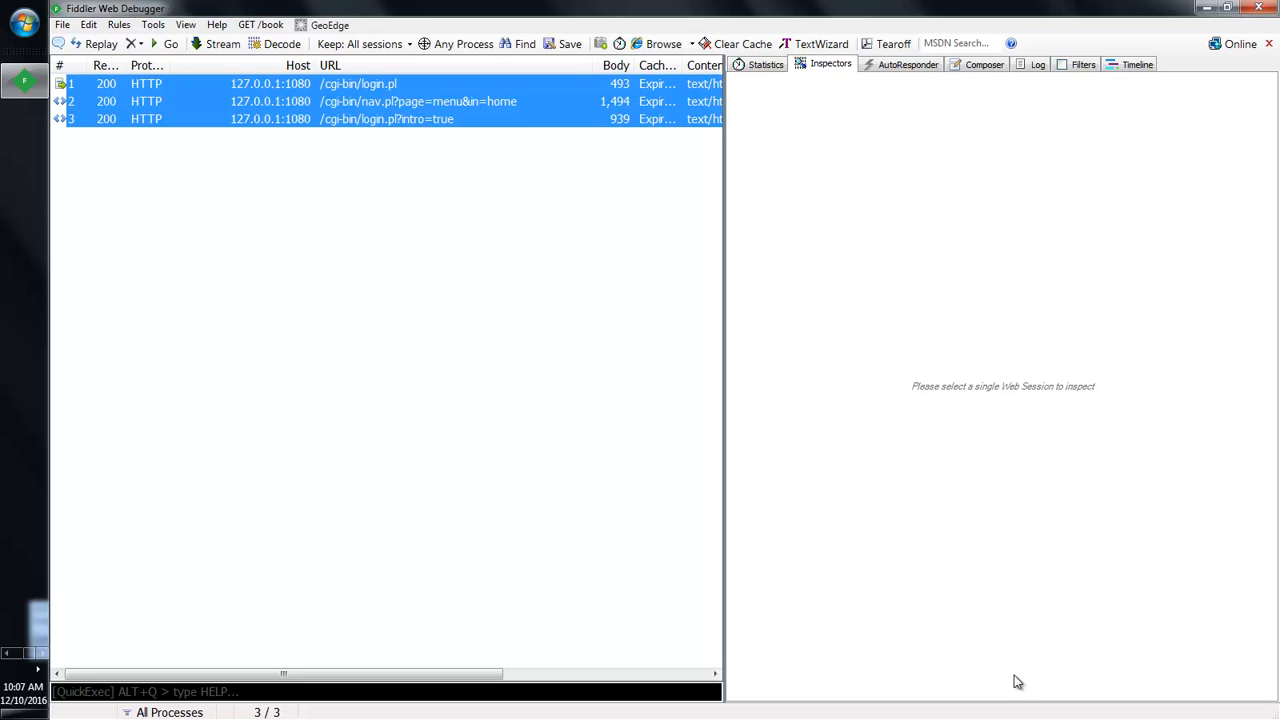
{"action": "left_click", "coordinate": [757, 66]}
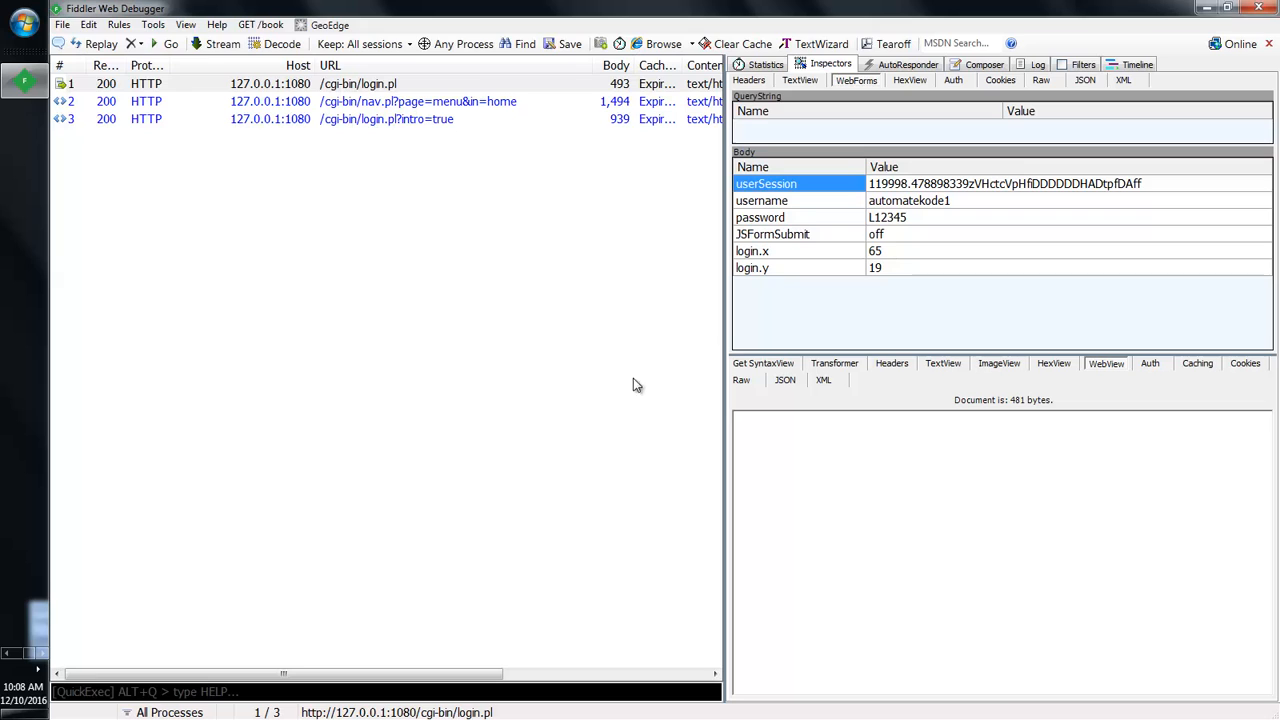
Step: Show combined Statistics for all three sessions: 3 requests, 1,622 bytes sent, 3,748 received
{"action": "left_click", "coordinate": [352, 88]}
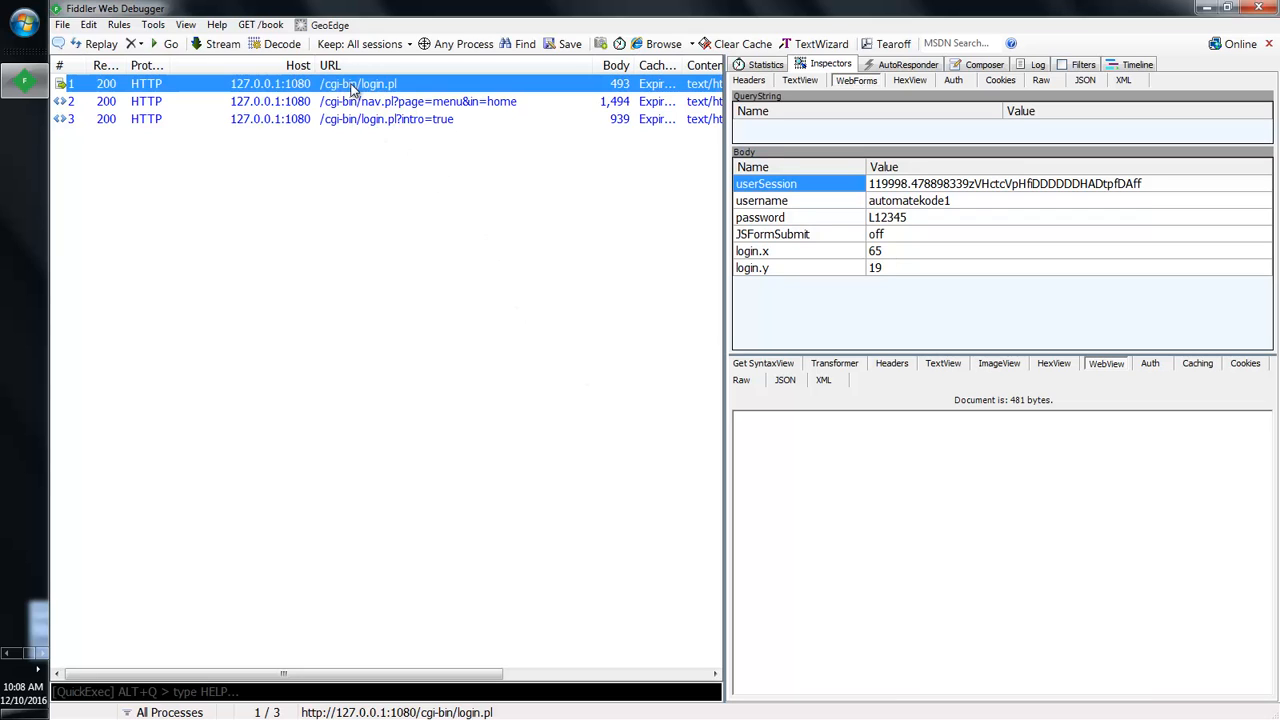
{"action": "key", "text": "shift+Down"}
{"action": "key", "text": "shift+Down"}
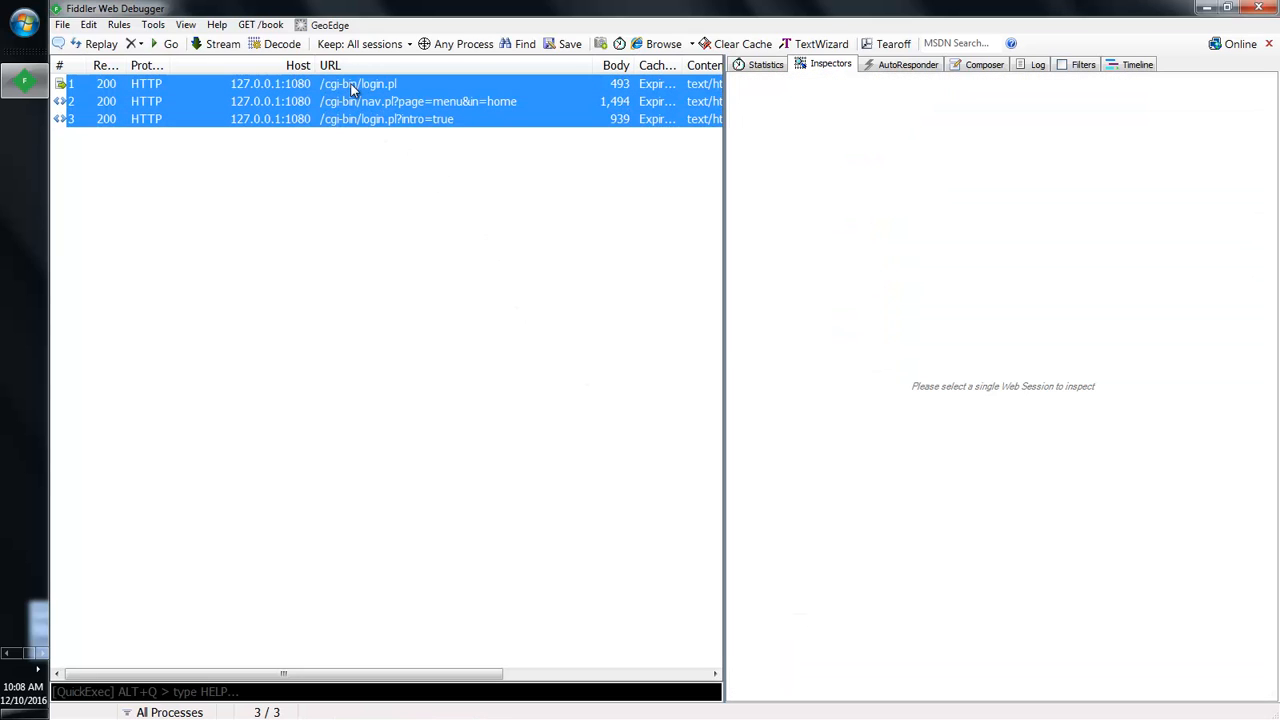
{"action": "left_click", "coordinate": [766, 65]}
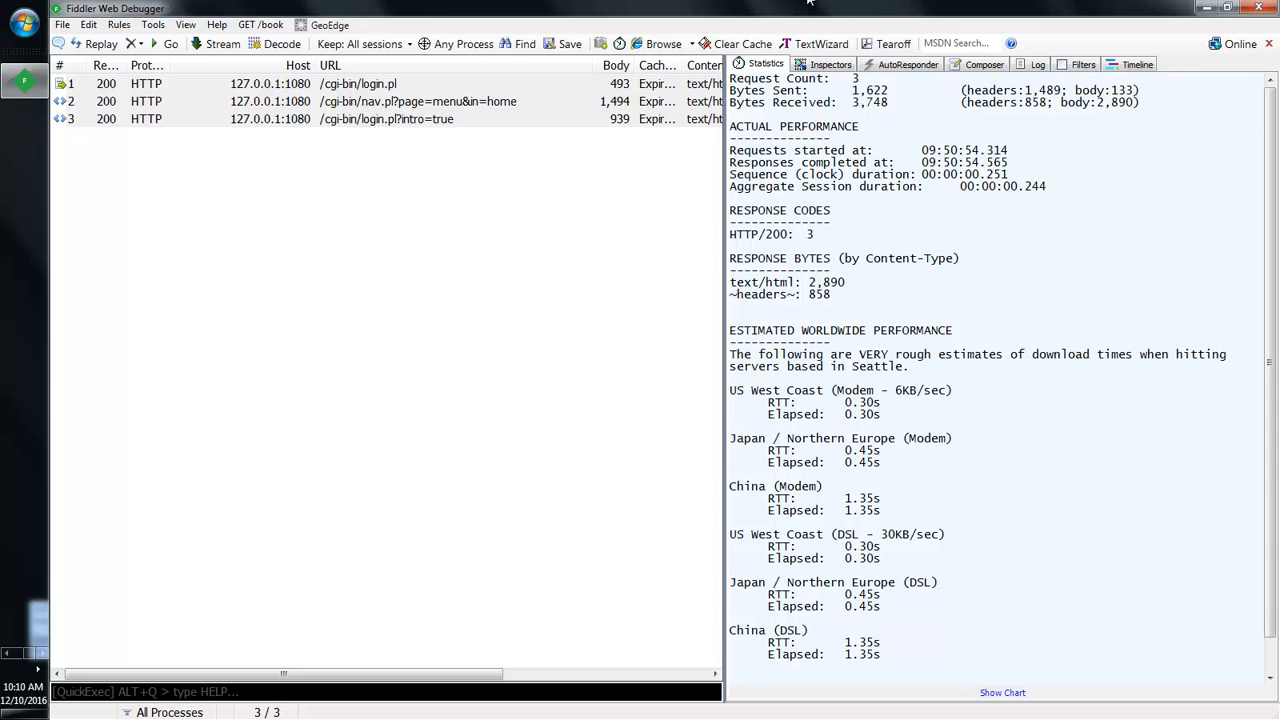
Step: Show the raw login.pl POST with headers and form body, plus its raw 200 OK response
{"action": "left_click", "coordinate": [360, 86]}
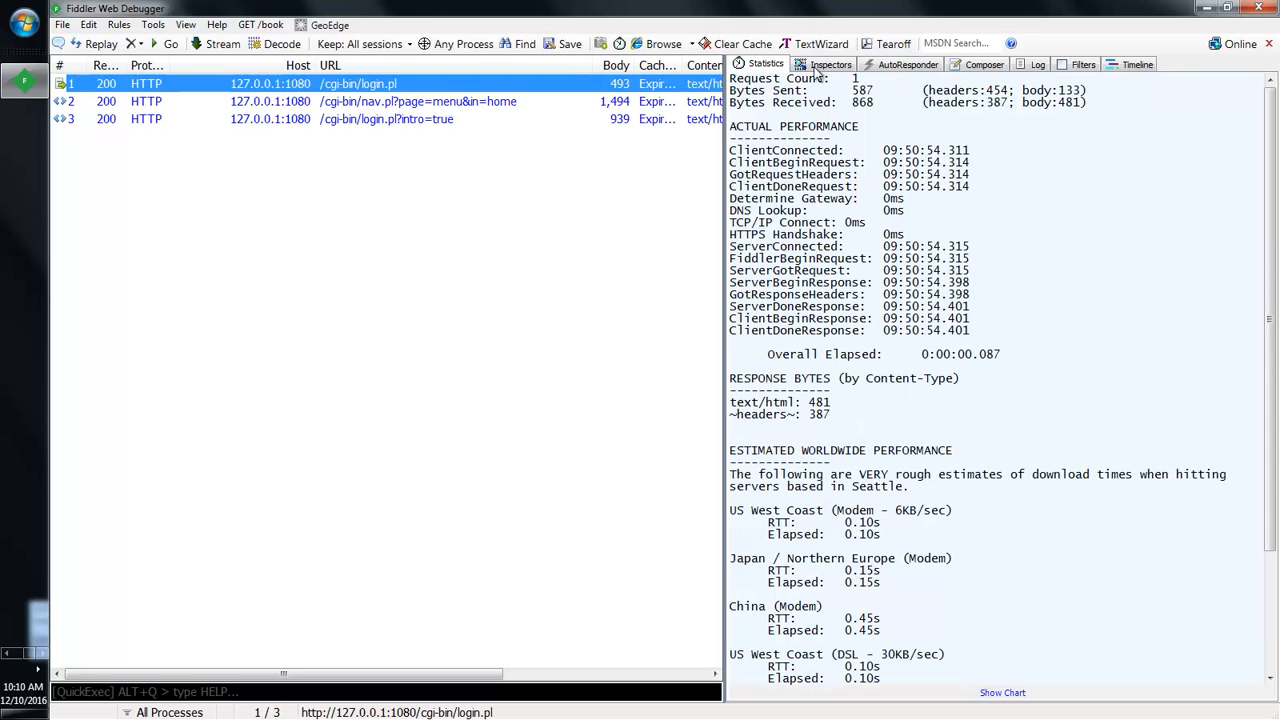
{"action": "left_click", "coordinate": [830, 64]}
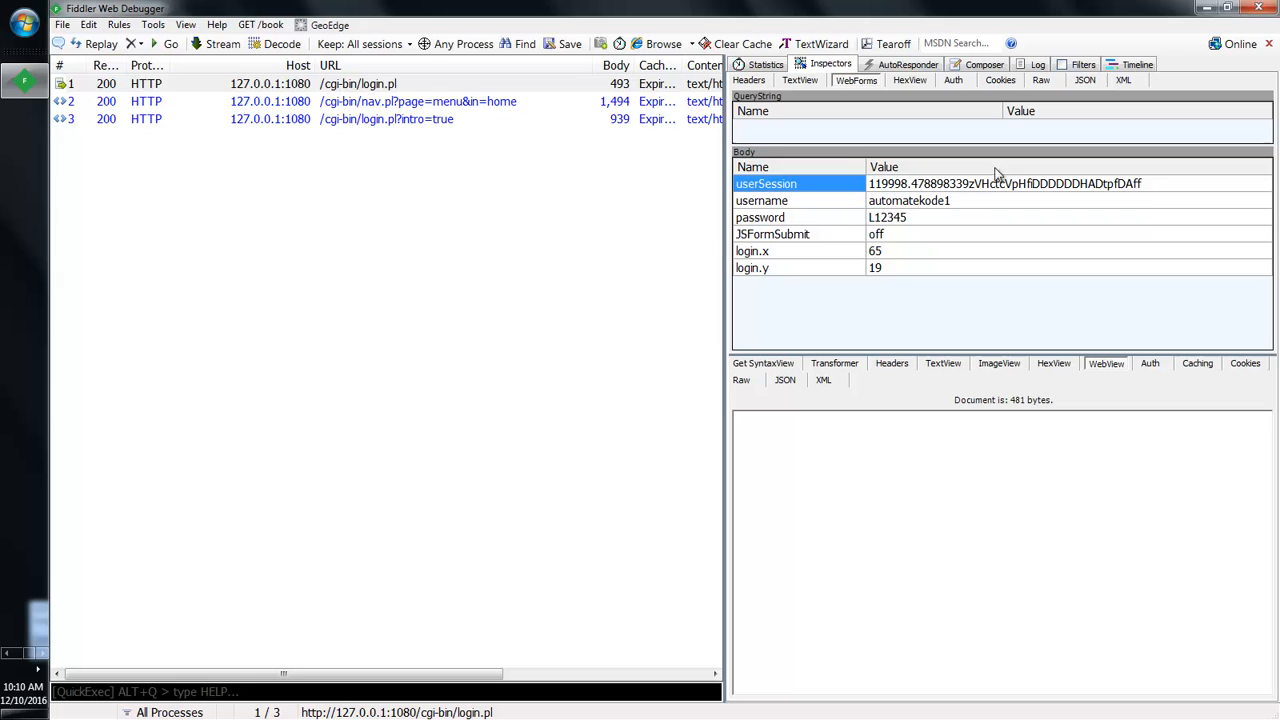
{"action": "left_click", "coordinate": [1038, 82]}
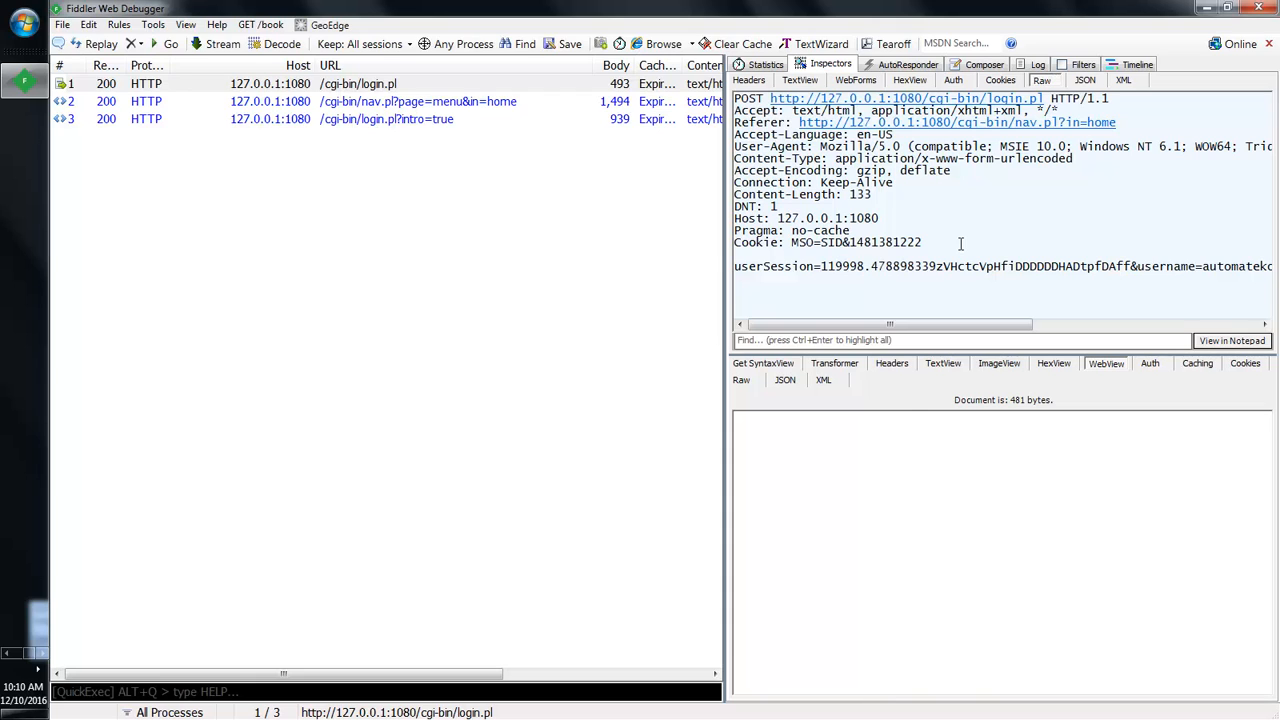
{"action": "left_click", "coordinate": [742, 381]}
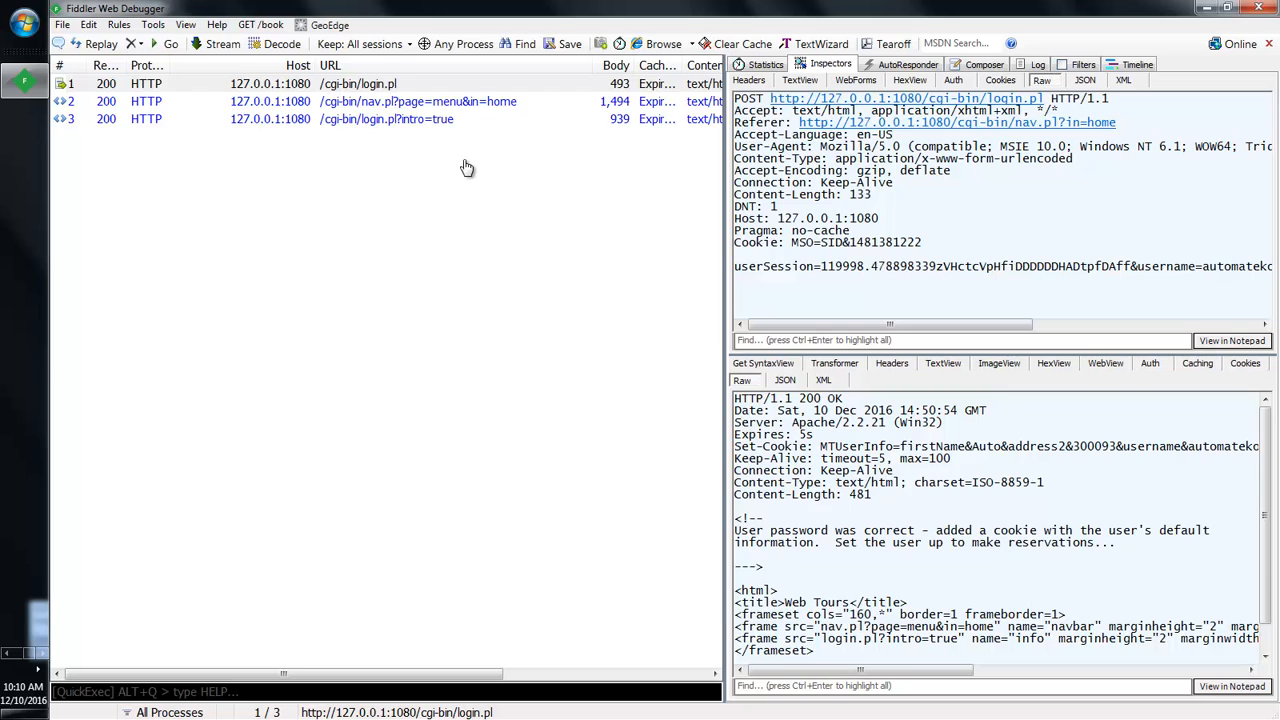
Step: Review the raw responses of the nav.pl and login.pl?intro=true sessions, then minimize Fiddler
{"action": "left_click", "coordinate": [400, 104]}
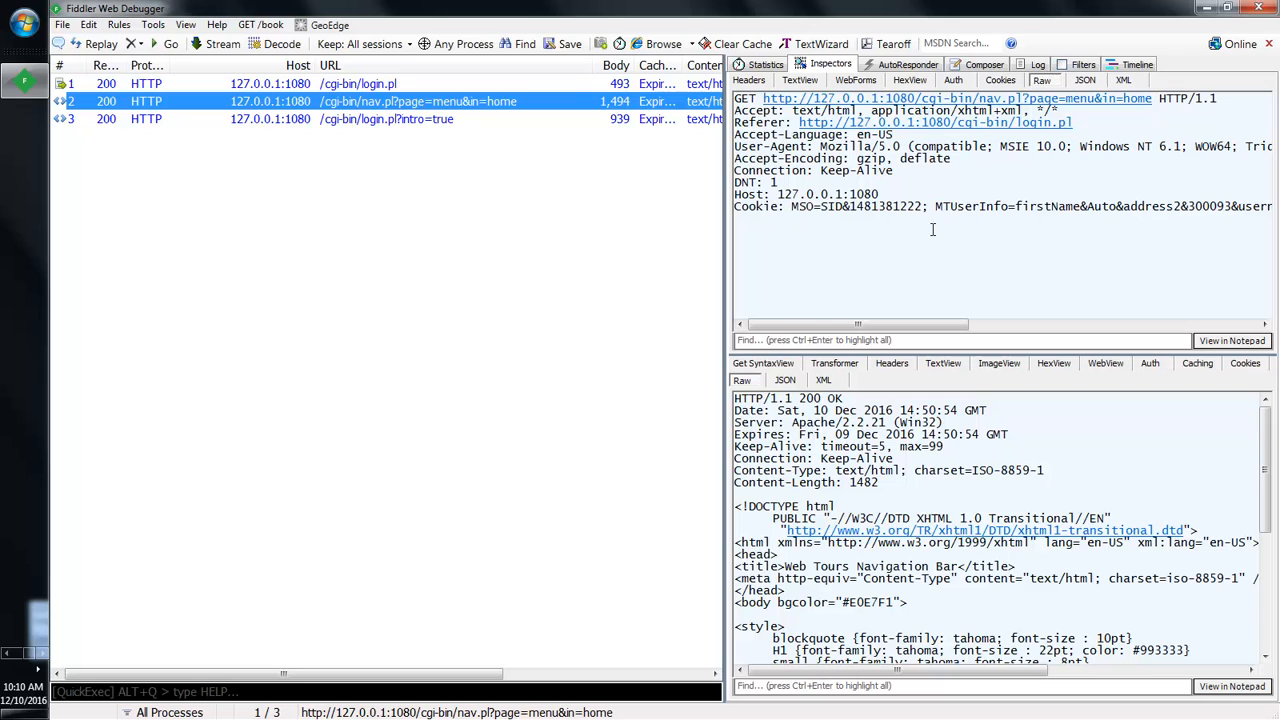
{"action": "left_click", "coordinate": [782, 527]}
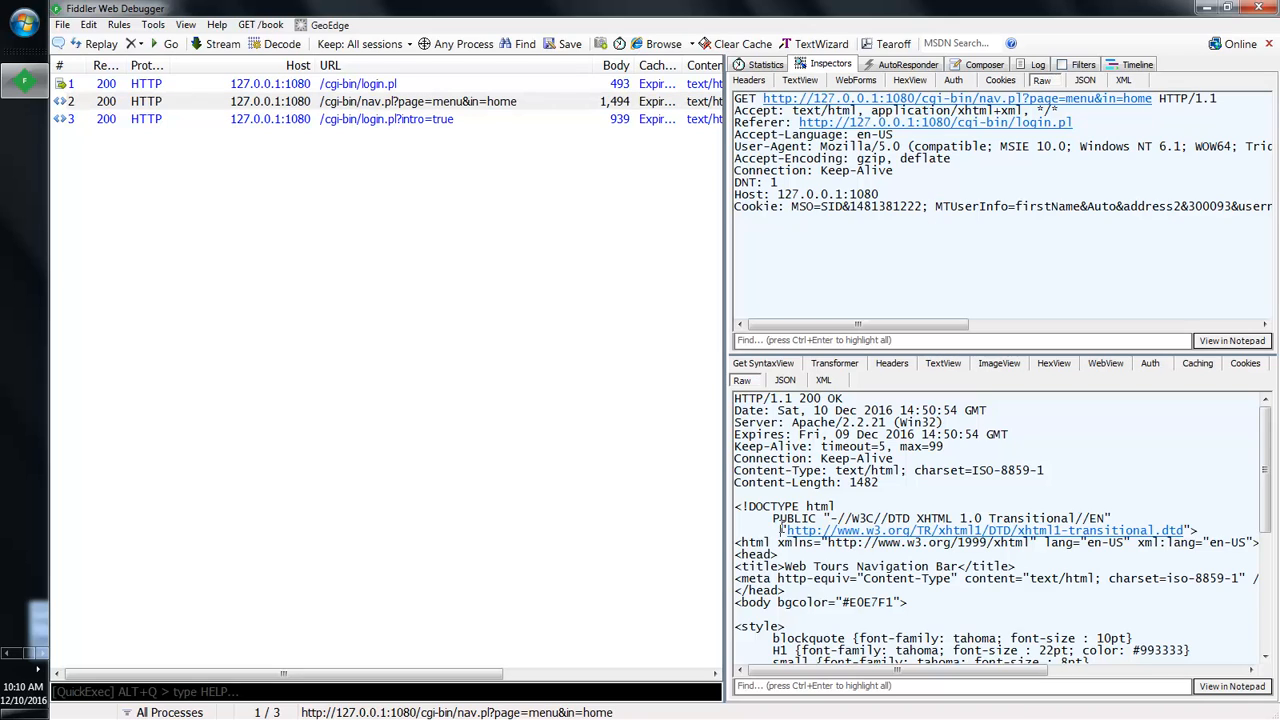
{"action": "left_click", "coordinate": [398, 124]}
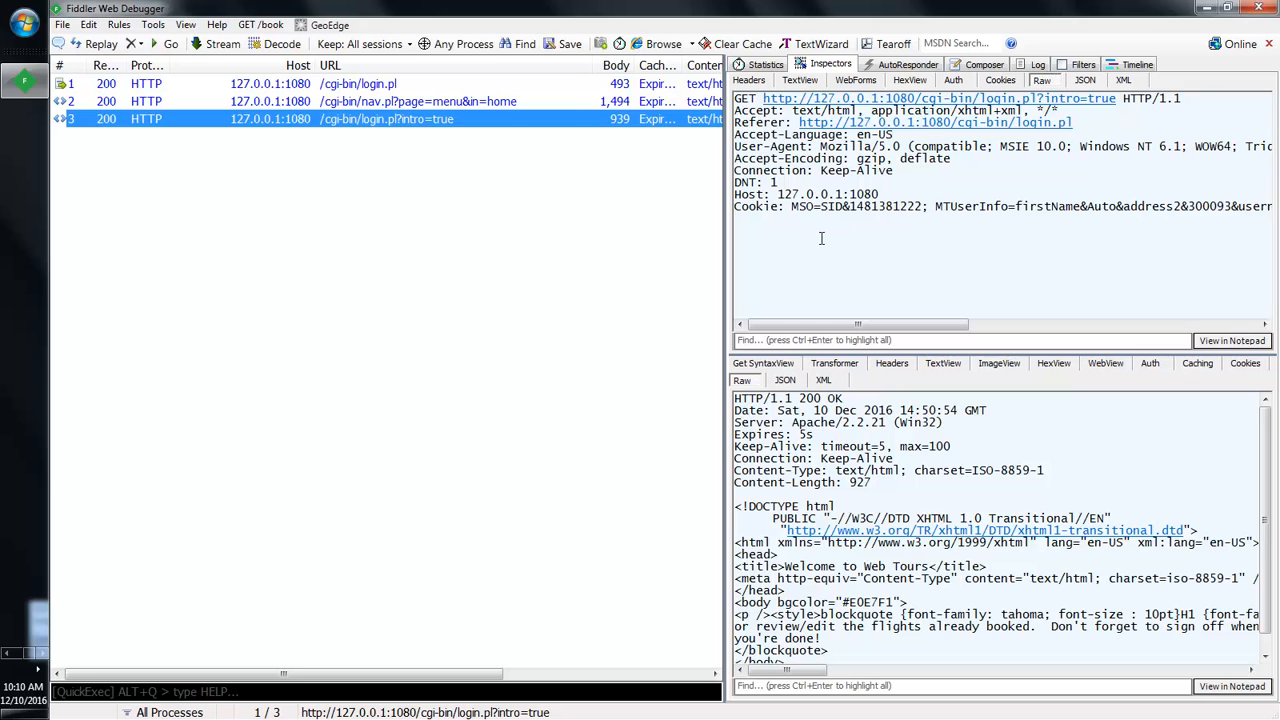
{"action": "left_click", "coordinate": [25, 92]}
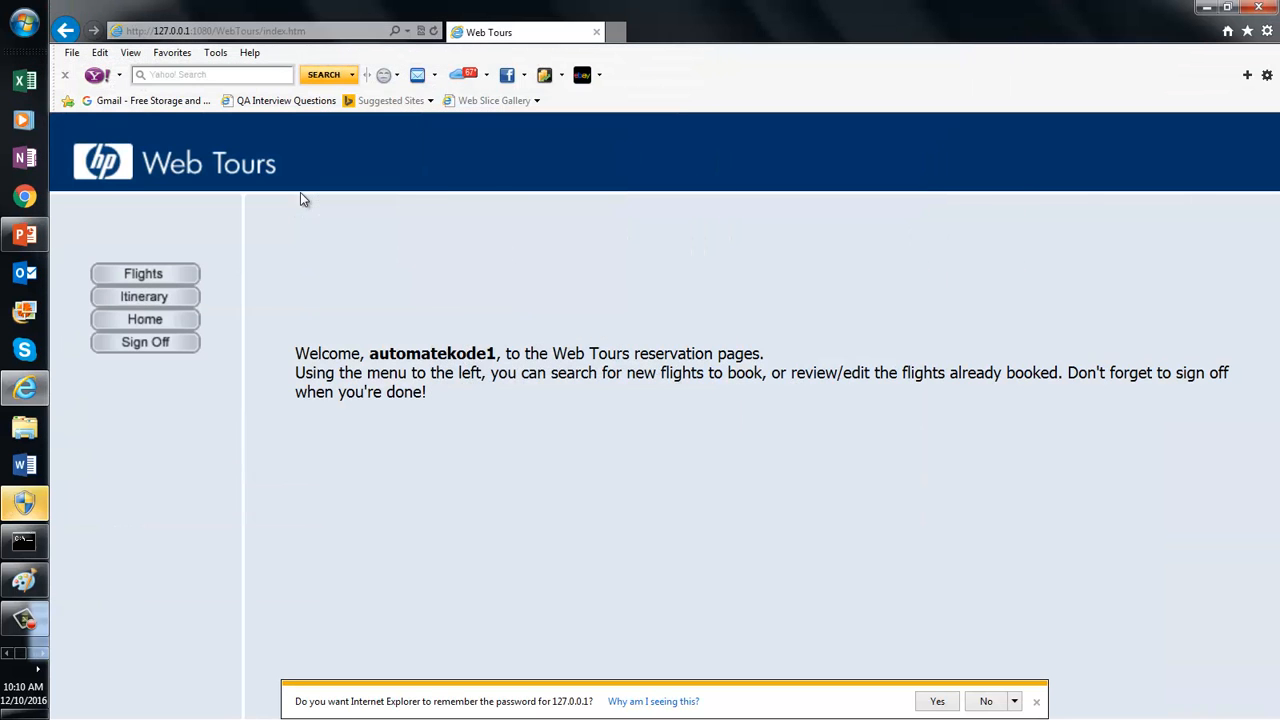
{"action": "left_click", "coordinate": [40, 667]}
Step: Restore Fiddler showing the raw login.pl?intro=true GET and its 200 OK welcome response
{"action": "left_click", "coordinate": [30, 84]}
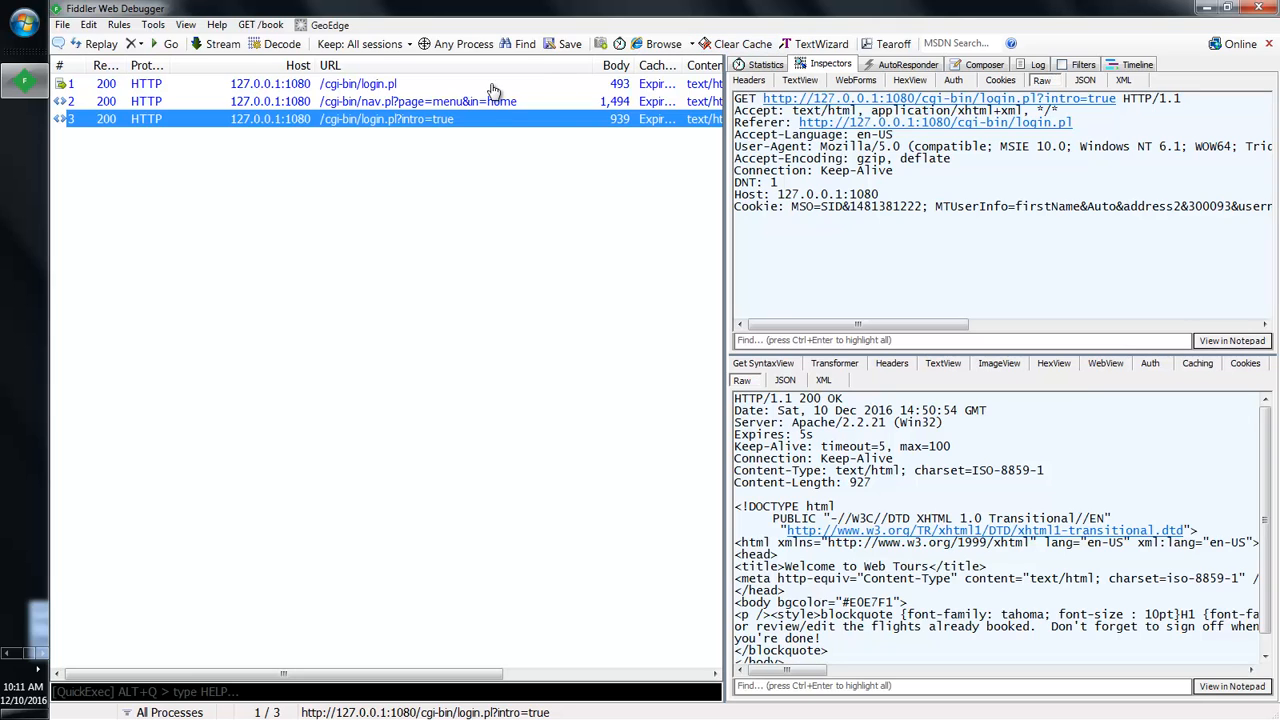
Step: Select all three sessions and view their combined Statistics: 3 requests, 3,748 bytes received, all HTTP/200
{"action": "left_click", "coordinate": [405, 85]}
{"action": "key", "text": "ctrl+a"}
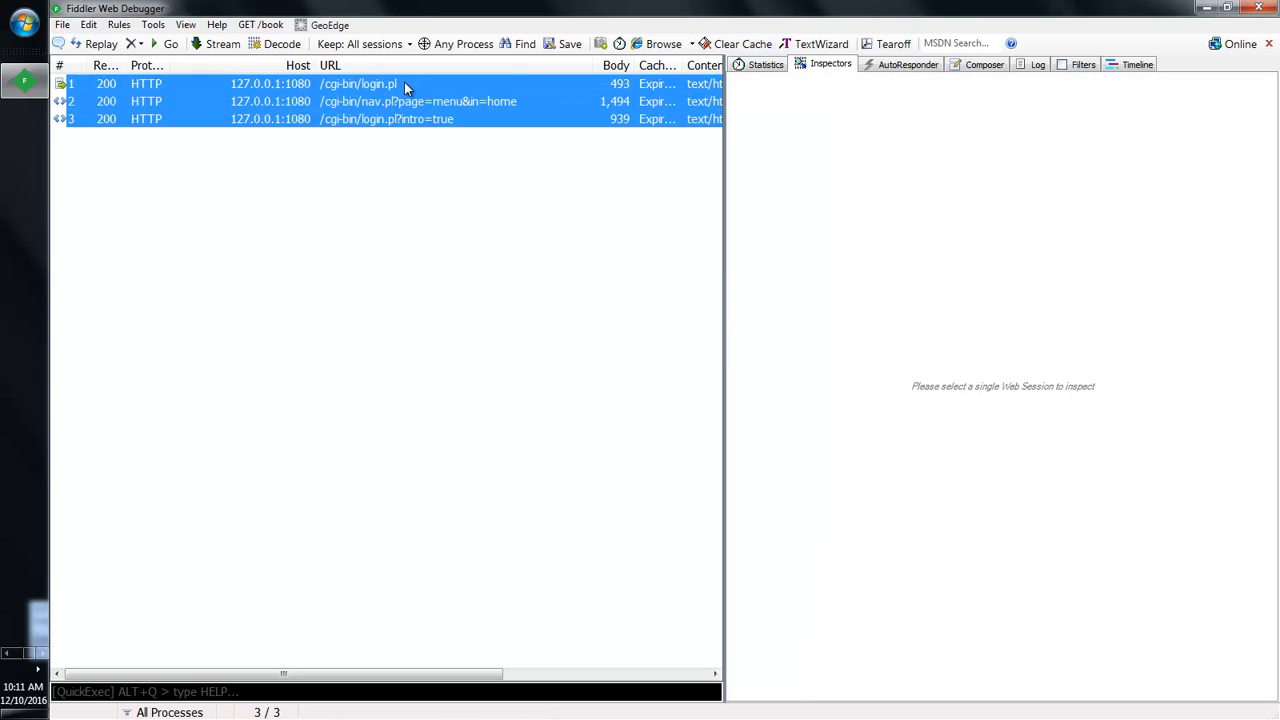
{"action": "left_click", "coordinate": [765, 64]}
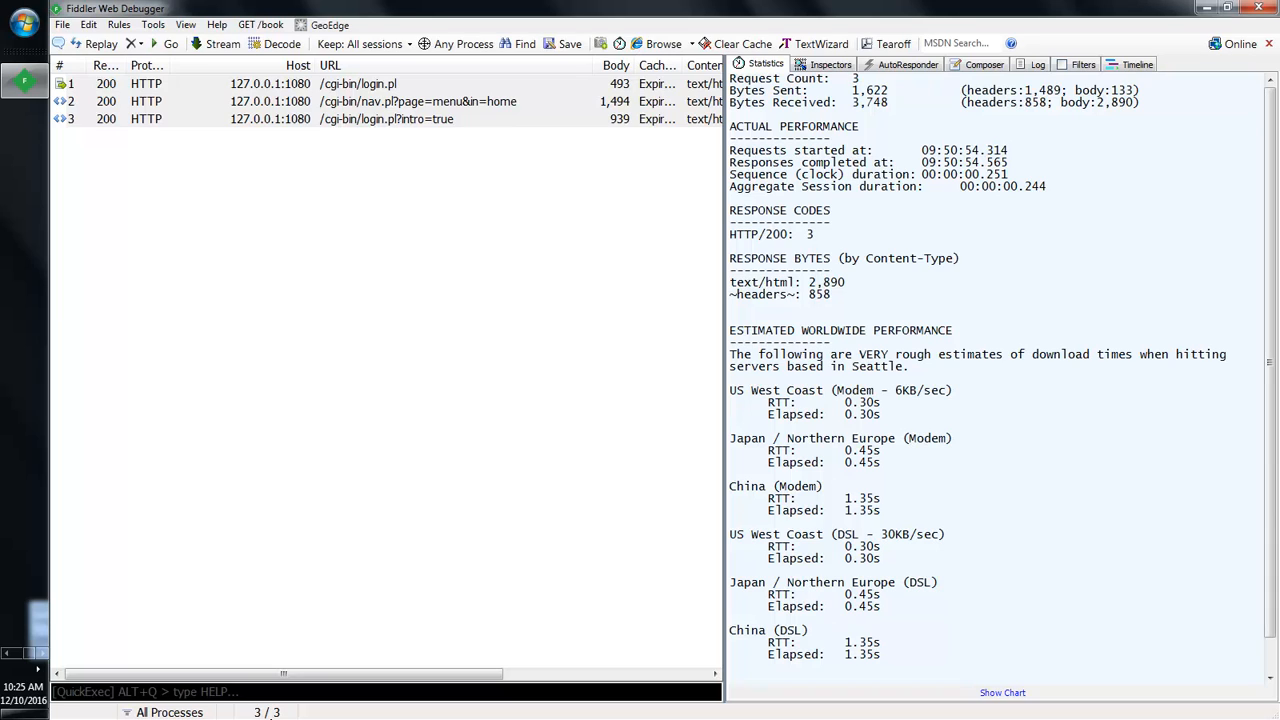
Step: Toggle the desktop back to Fiddler, then bring the PowerPoint Presentation1 deck forward
{"action": "left_click", "coordinate": [25, 713]}
{"action": "left_click", "coordinate": [25, 713]}
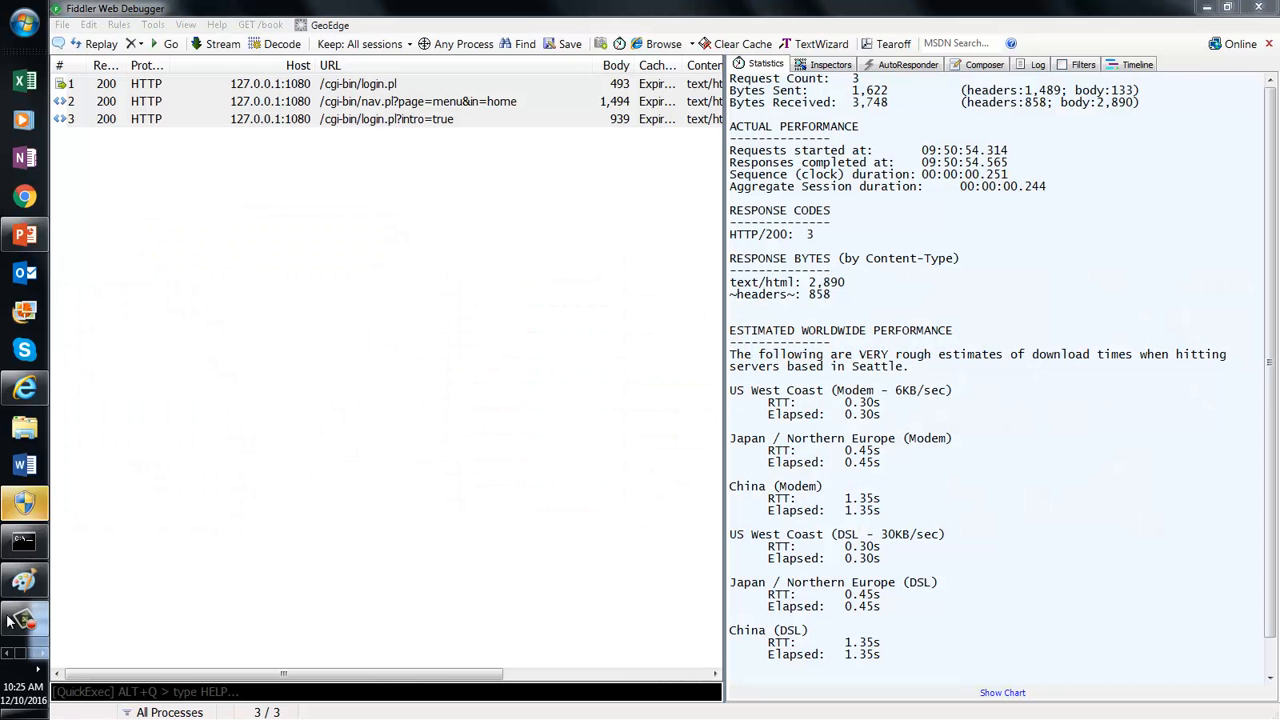
{"action": "left_click", "coordinate": [25, 234]}
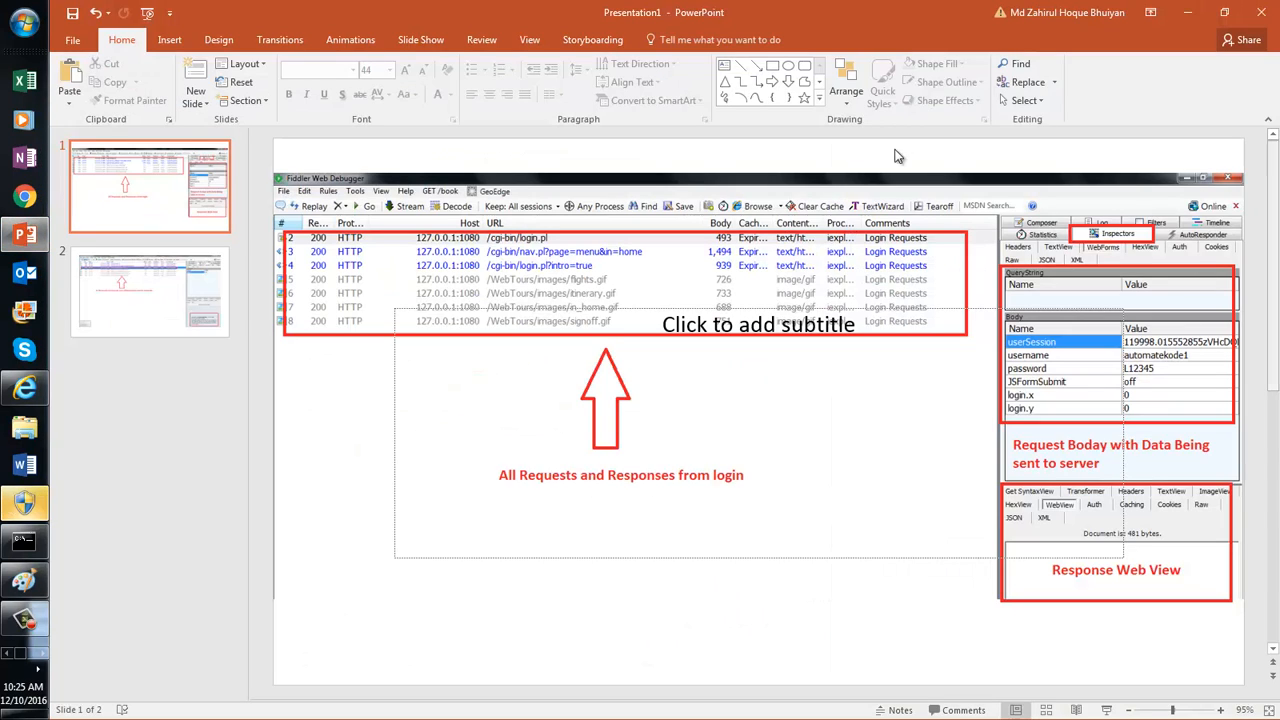
Step: Present the Fiddler login-requests slide full screen, end the show, and minimize PowerPoint
{"action": "left_click", "coordinate": [148, 13]}
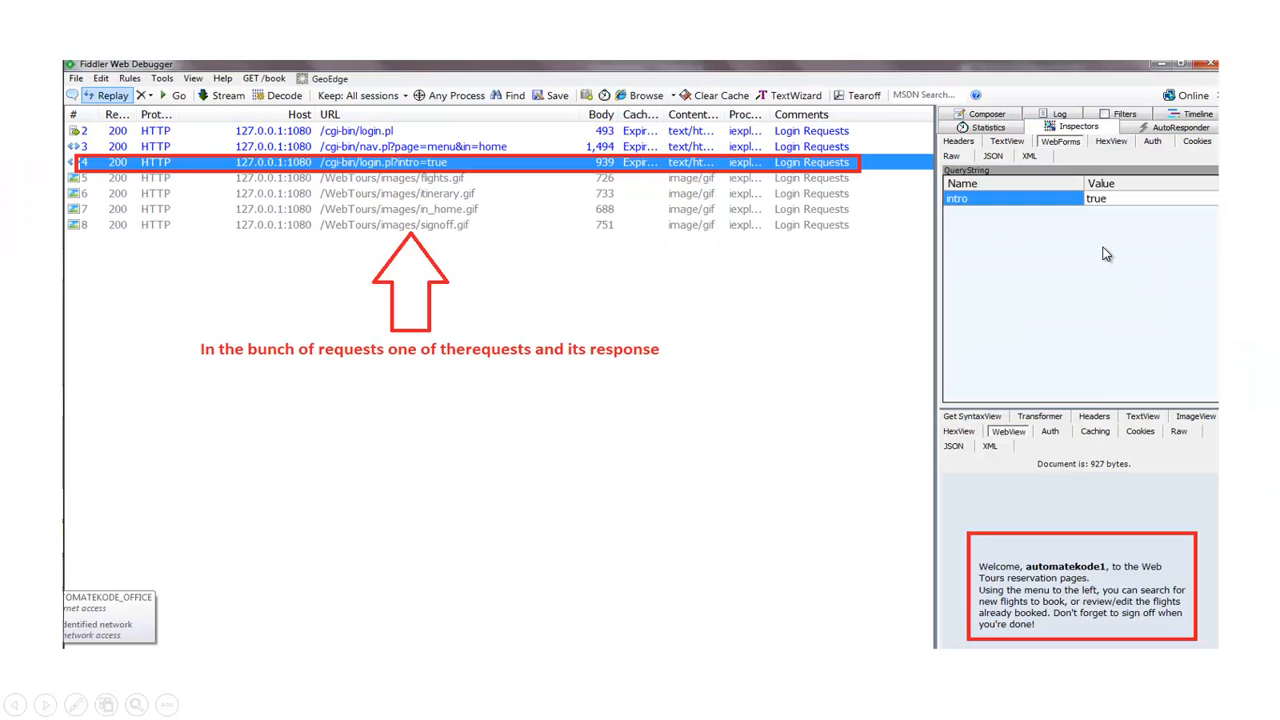
{"action": "key", "text": "Escape"}
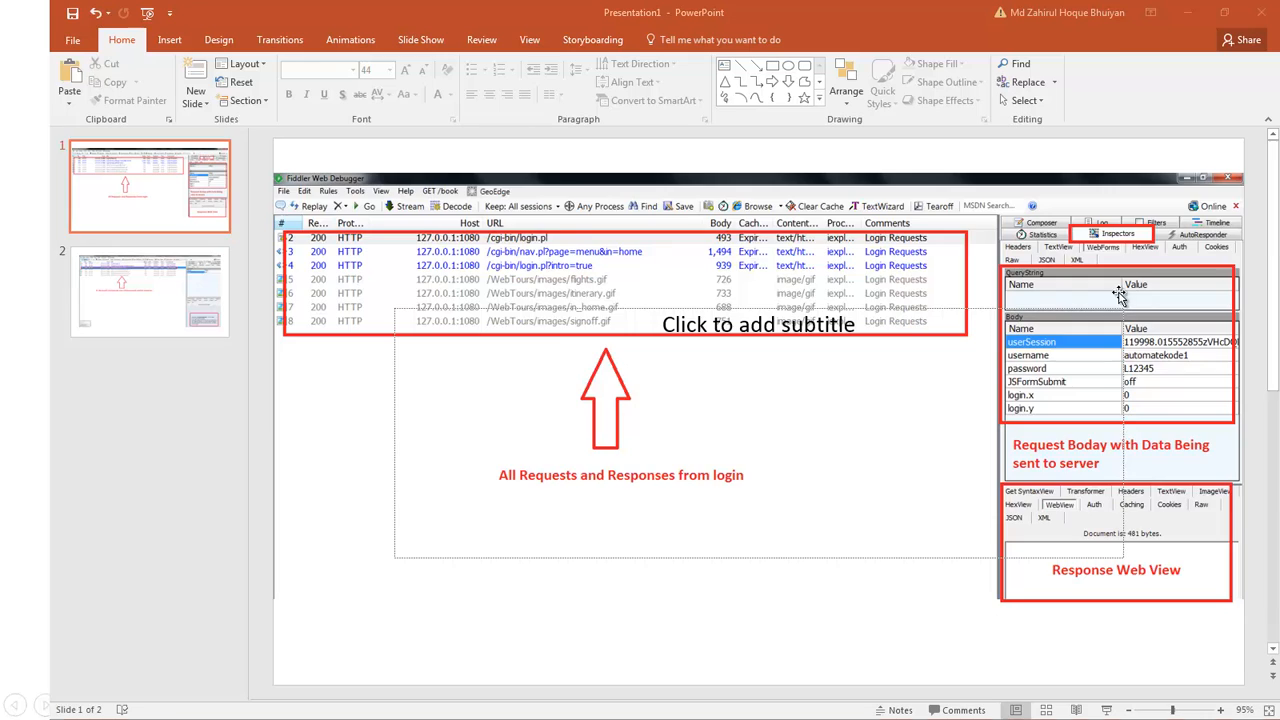
{"action": "left_click", "coordinate": [1187, 12]}
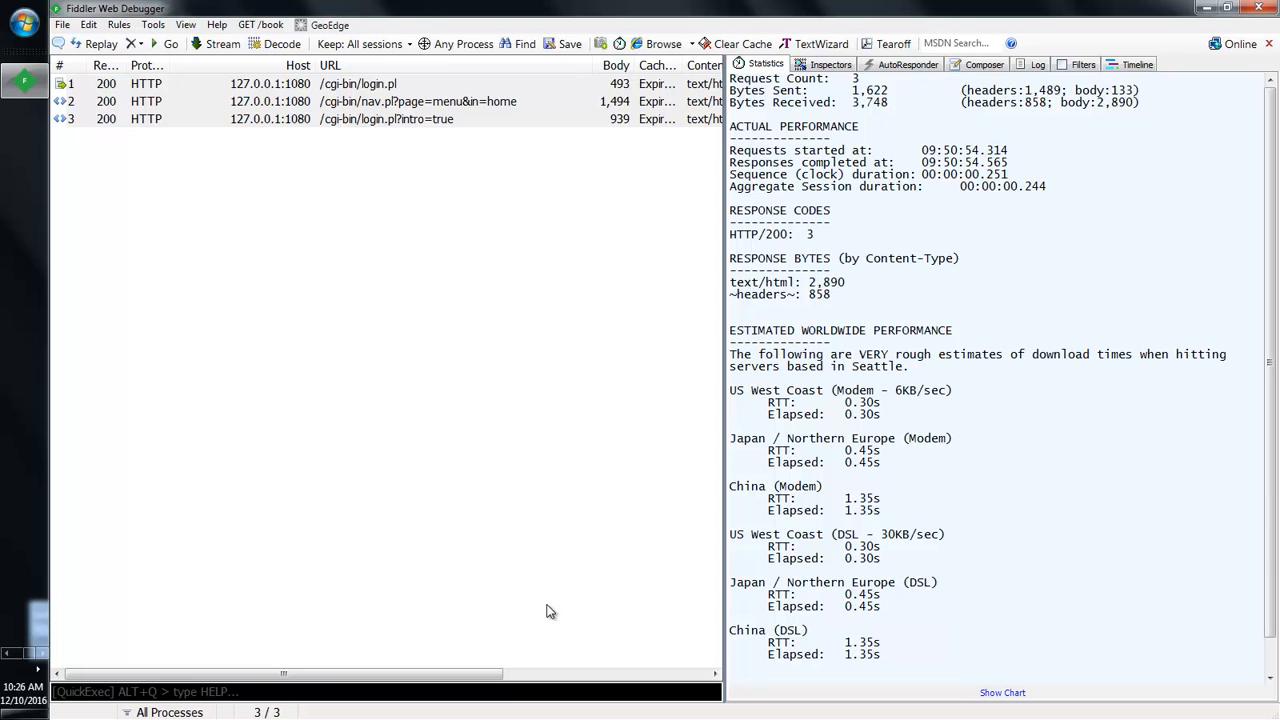
Step: Select all three captured login sessions and delete them from the session list
{"action": "left_click", "coordinate": [341, 336]}
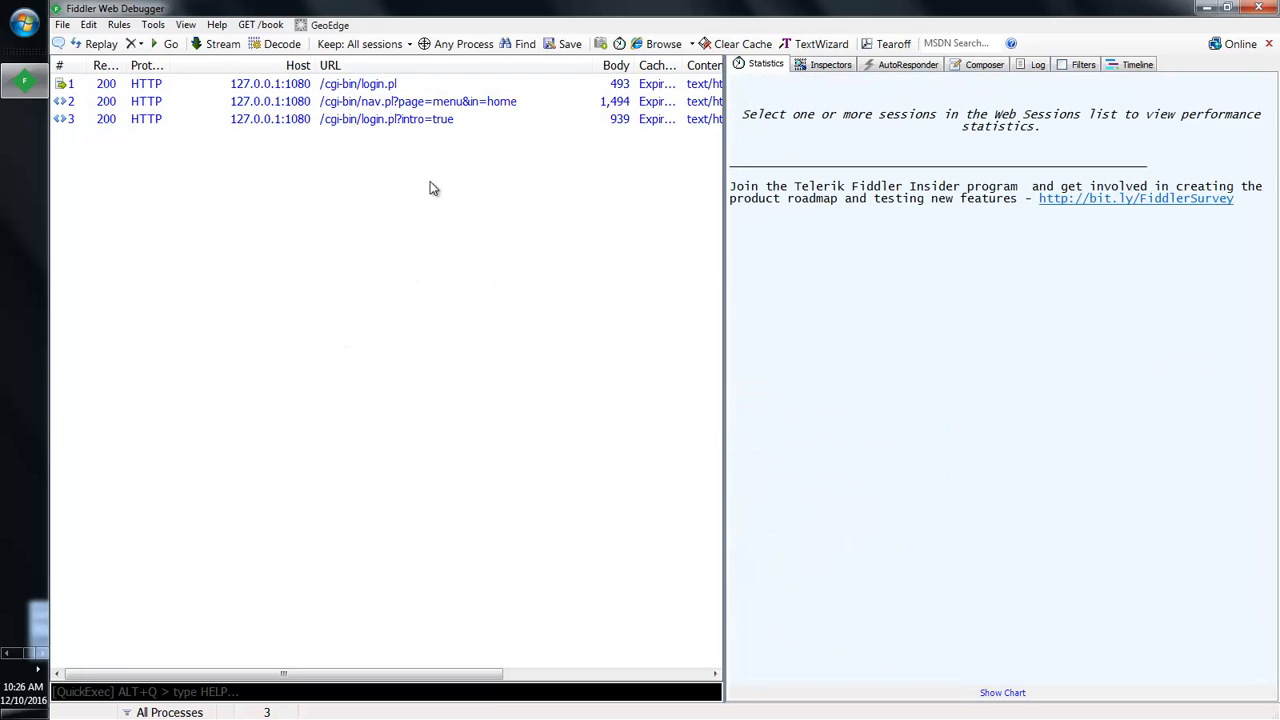
{"action": "left_click", "coordinate": [397, 121]}
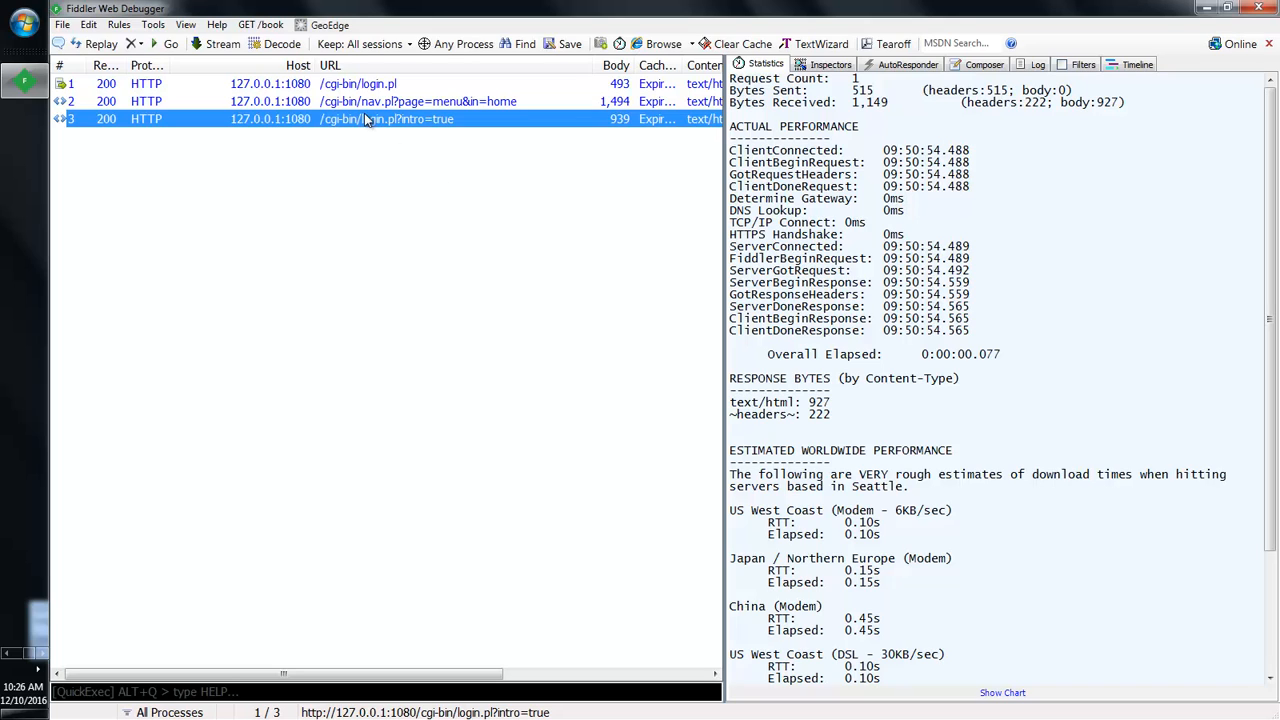
{"action": "key", "text": "ctrl+a"}
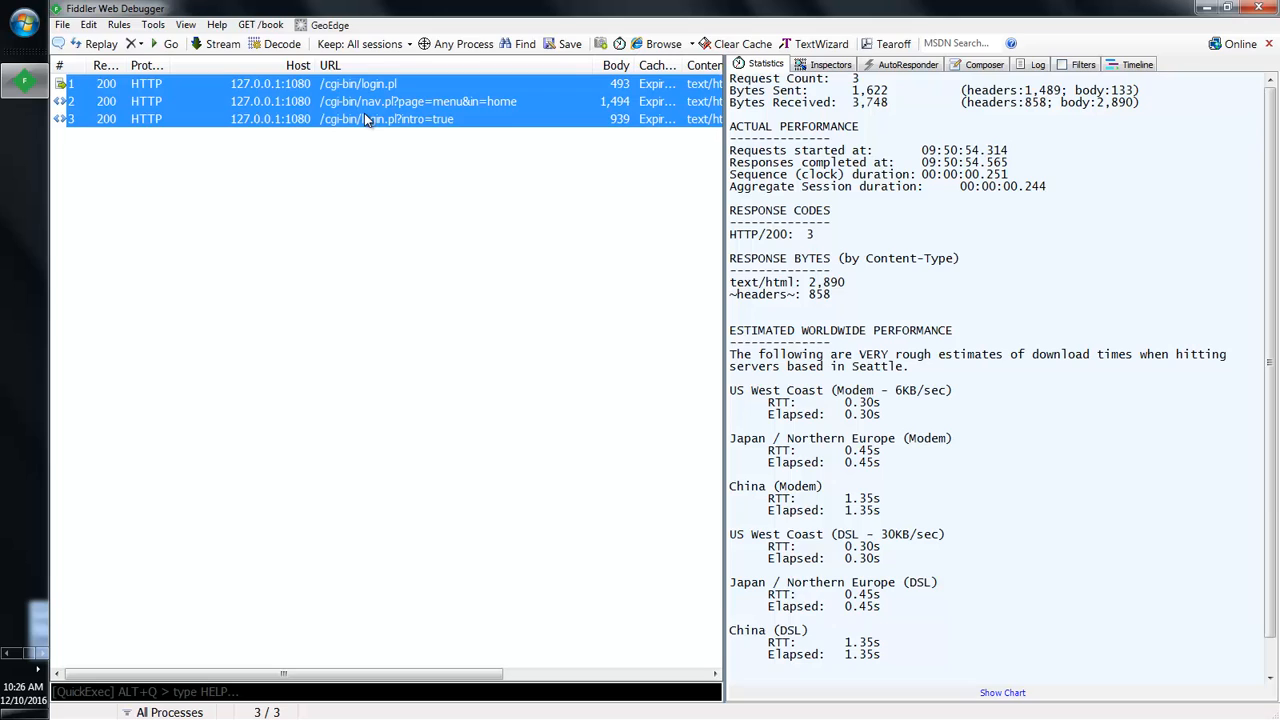
{"action": "key", "text": "Delete"}
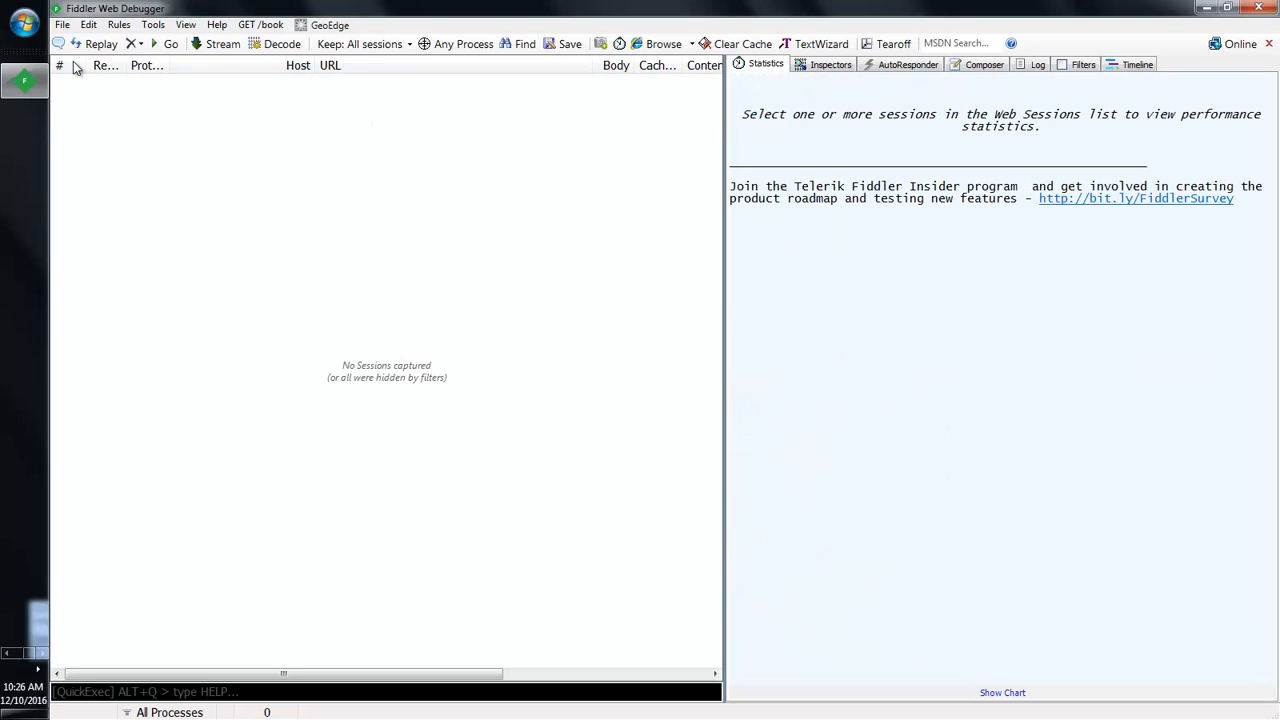
Step: Browse the DATA (D:) drive in Load Archive without loading anything, then turn on Capture Traffic
{"action": "left_click", "coordinate": [62, 25]}
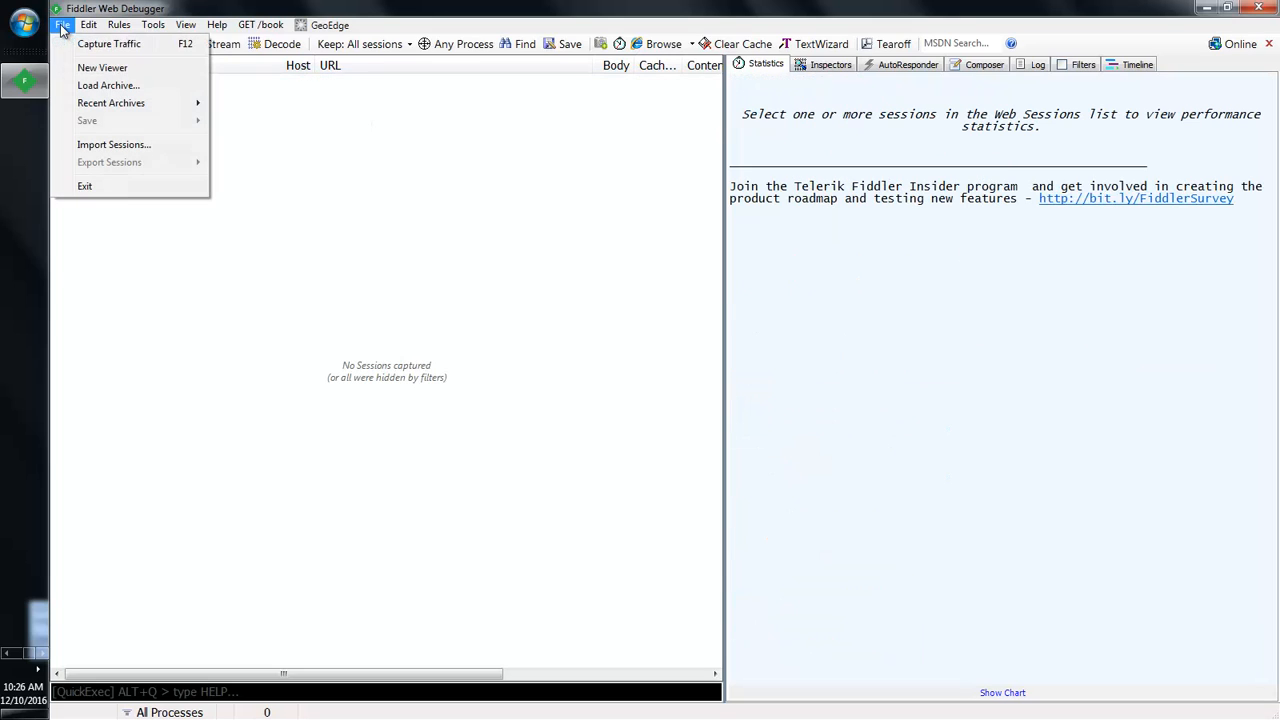
{"action": "left_click", "coordinate": [107, 88]}
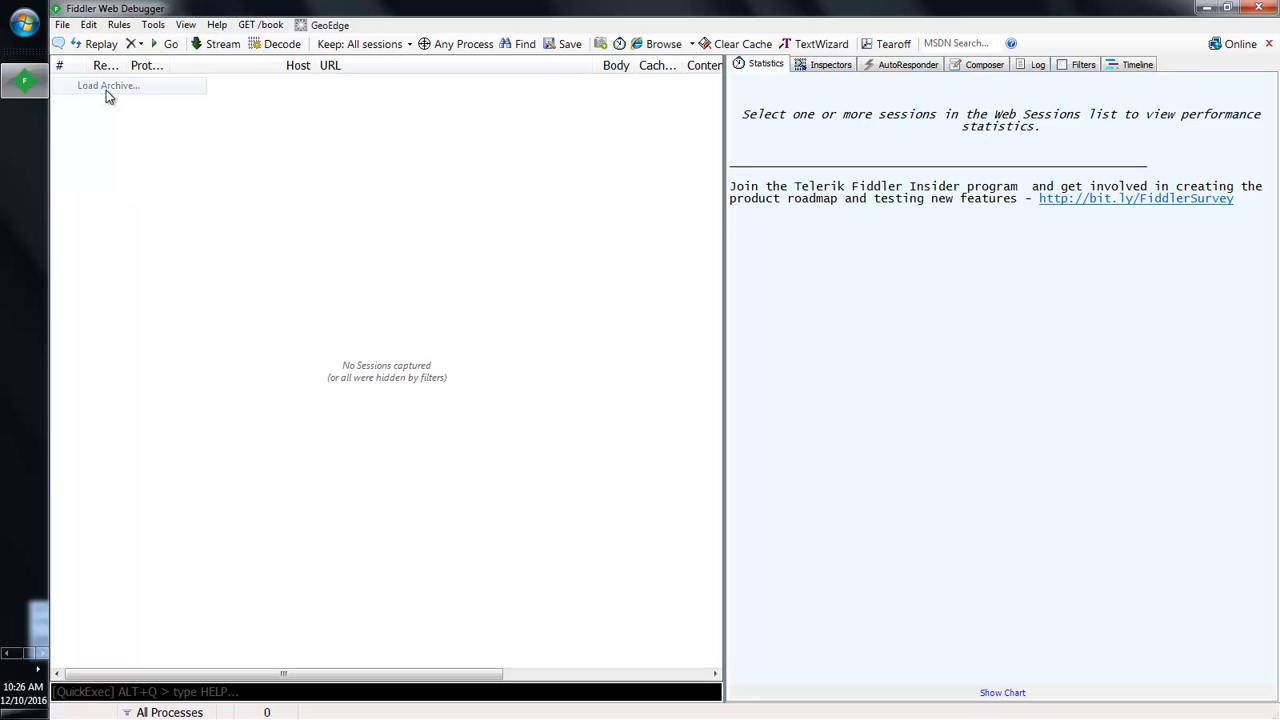
{"action": "scroll", "coordinate": [177, 240], "scroll_direction": "down", "scroll_amount": 2}
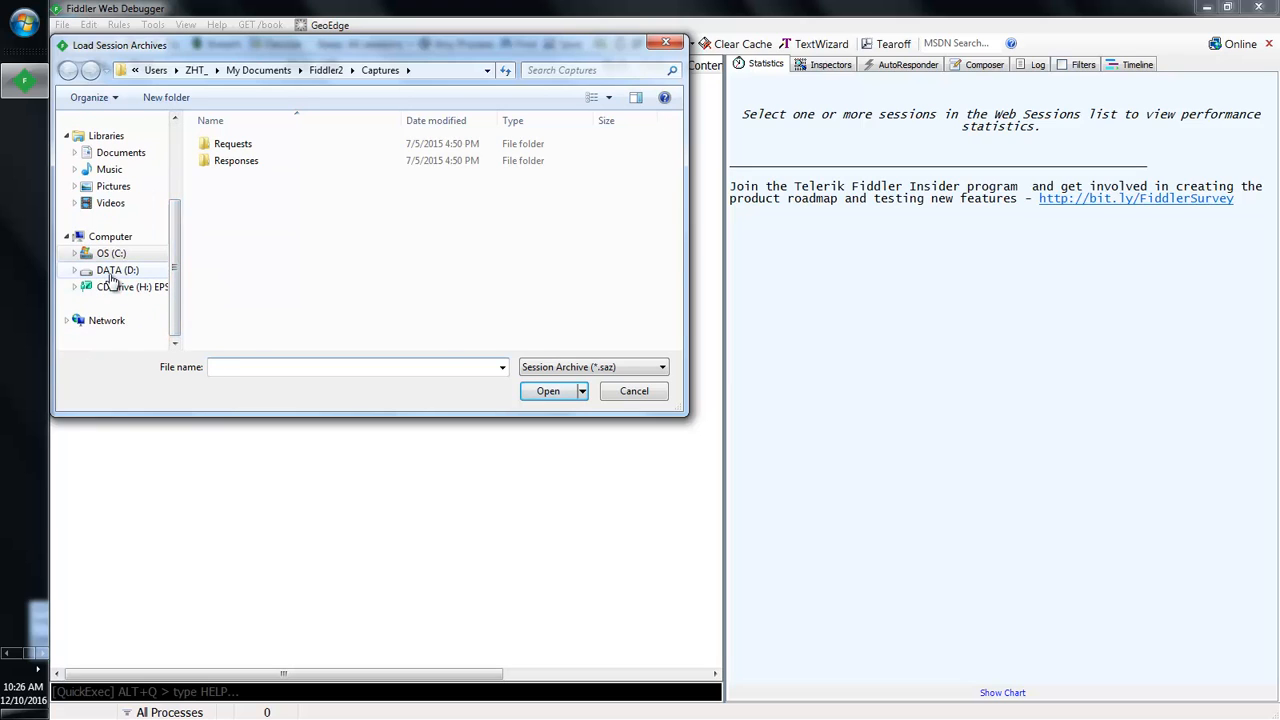
{"action": "left_click", "coordinate": [112, 272]}
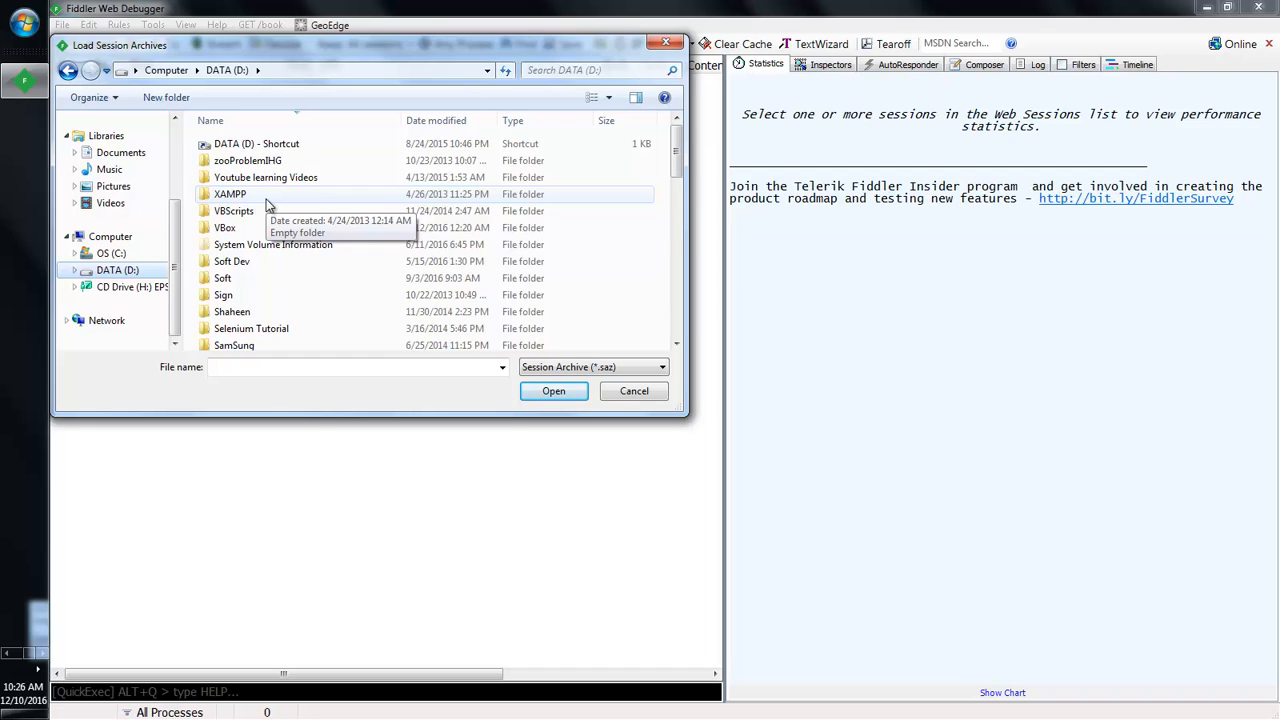
{"action": "left_click", "coordinate": [638, 391]}
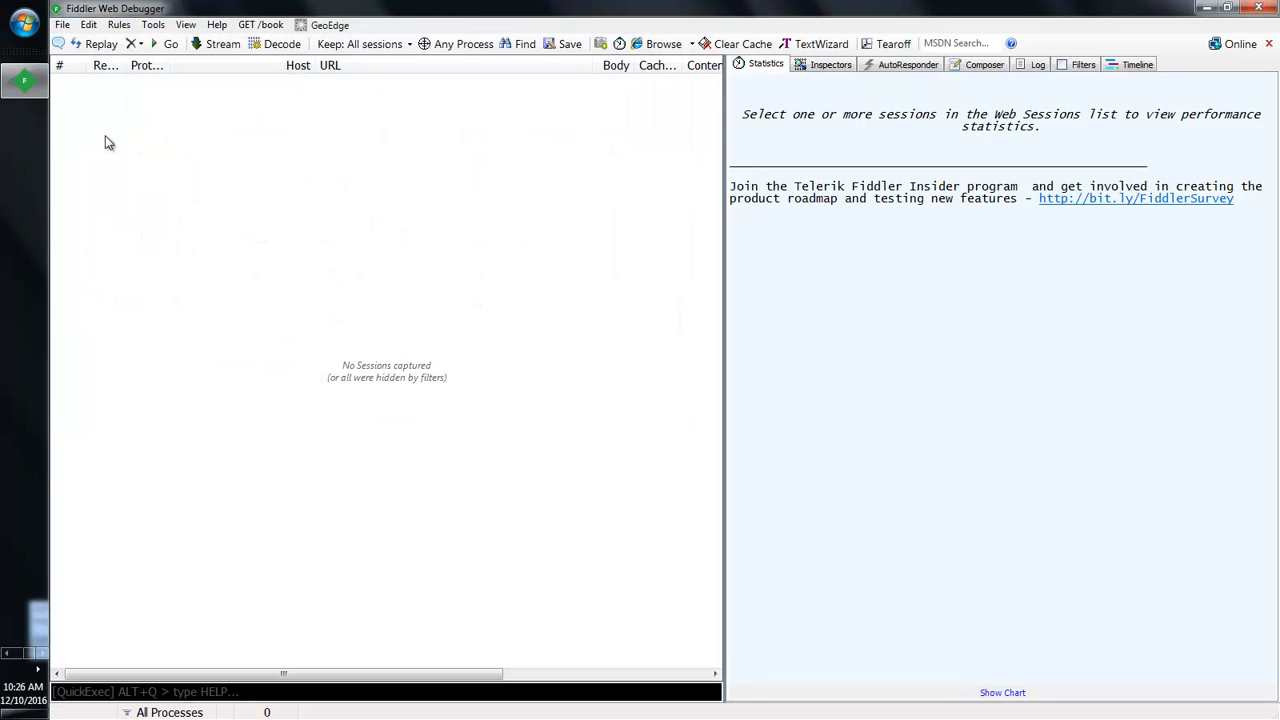
{"action": "left_click", "coordinate": [62, 25]}
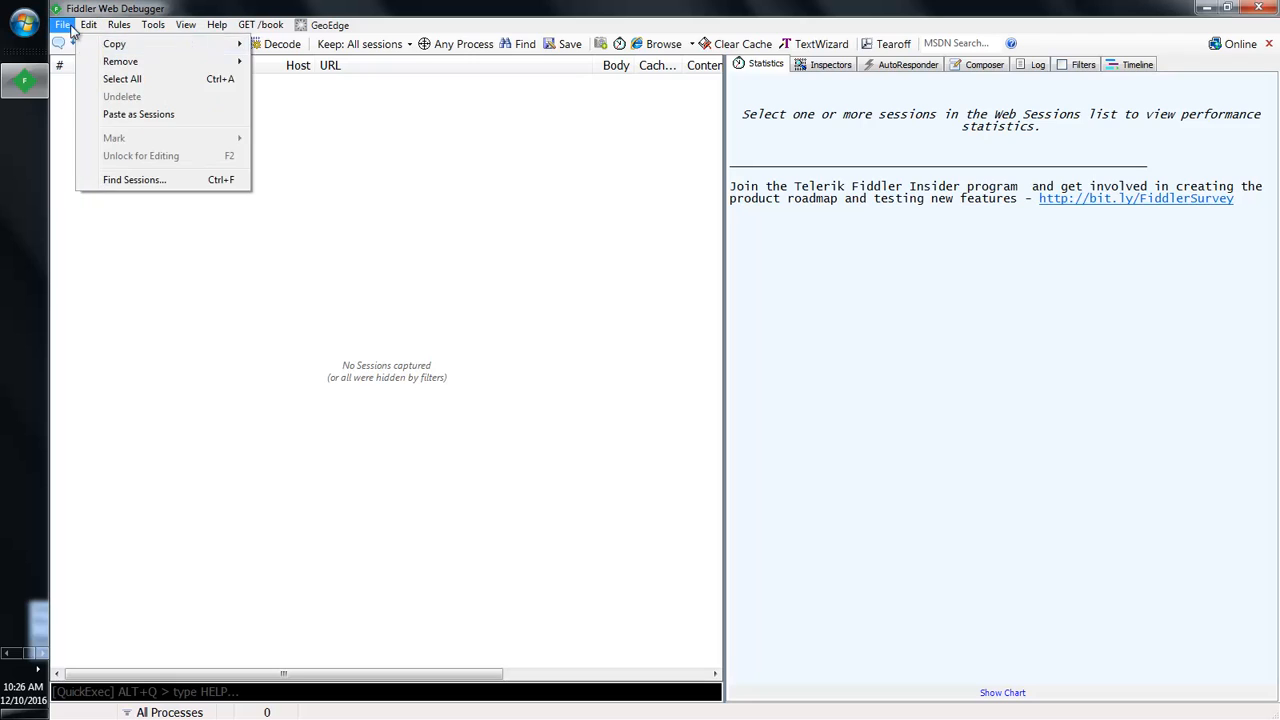
{"action": "left_click", "coordinate": [88, 44]}
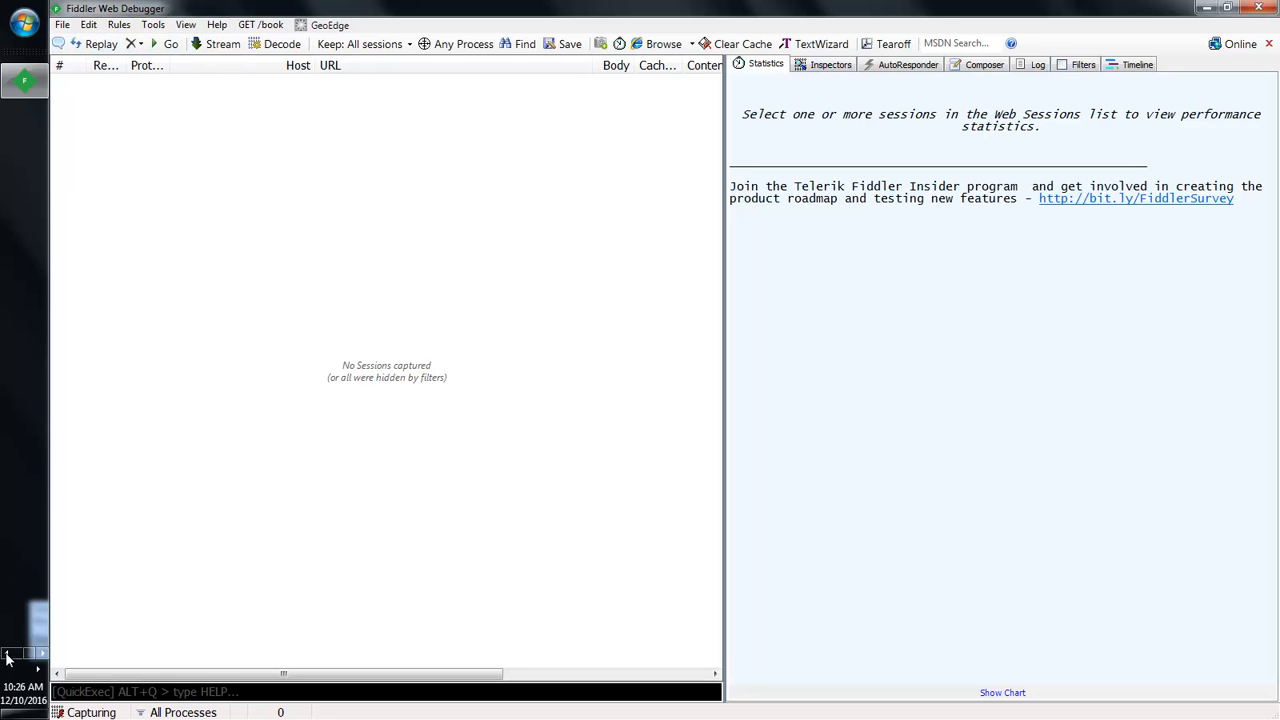
Step: Reload the Web Tours page in Internet Explorer so Fiddler captures the sign-off and home requests
{"action": "left_click", "coordinate": [24, 388]}
{"action": "left_click", "coordinate": [358, 28]}
{"action": "key", "text": "Return"}
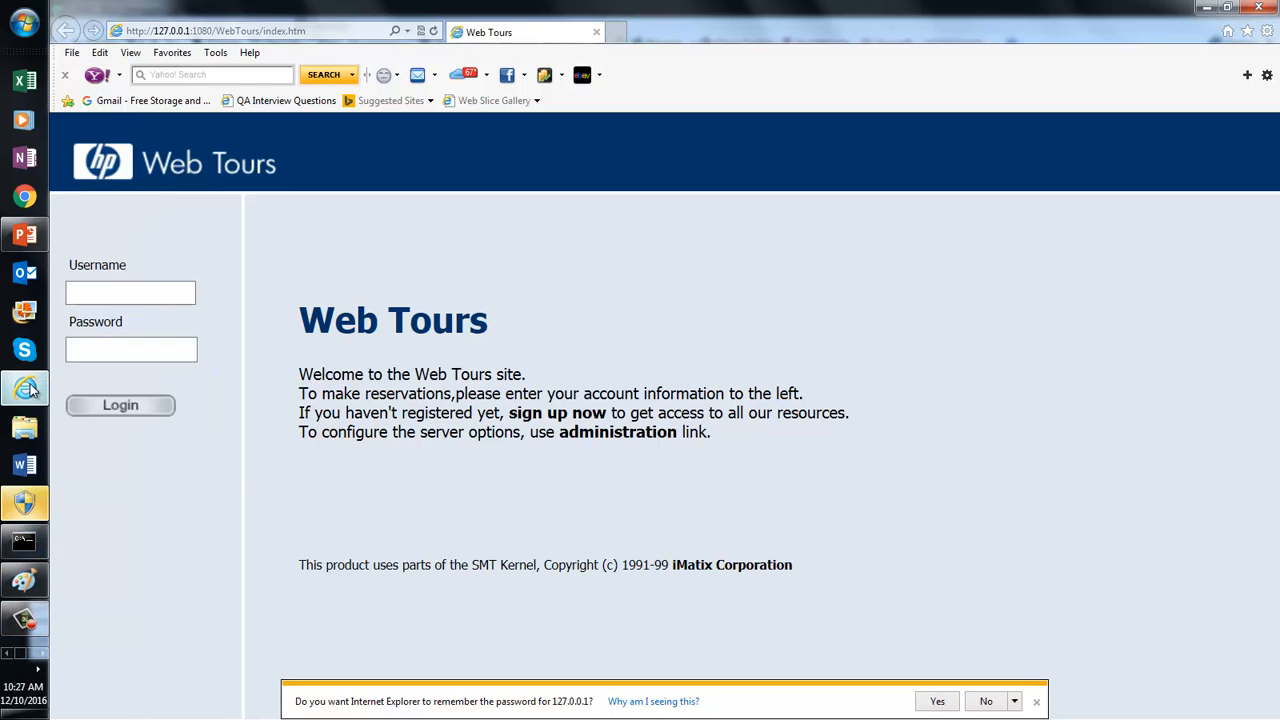
{"action": "left_click", "coordinate": [38, 668]}
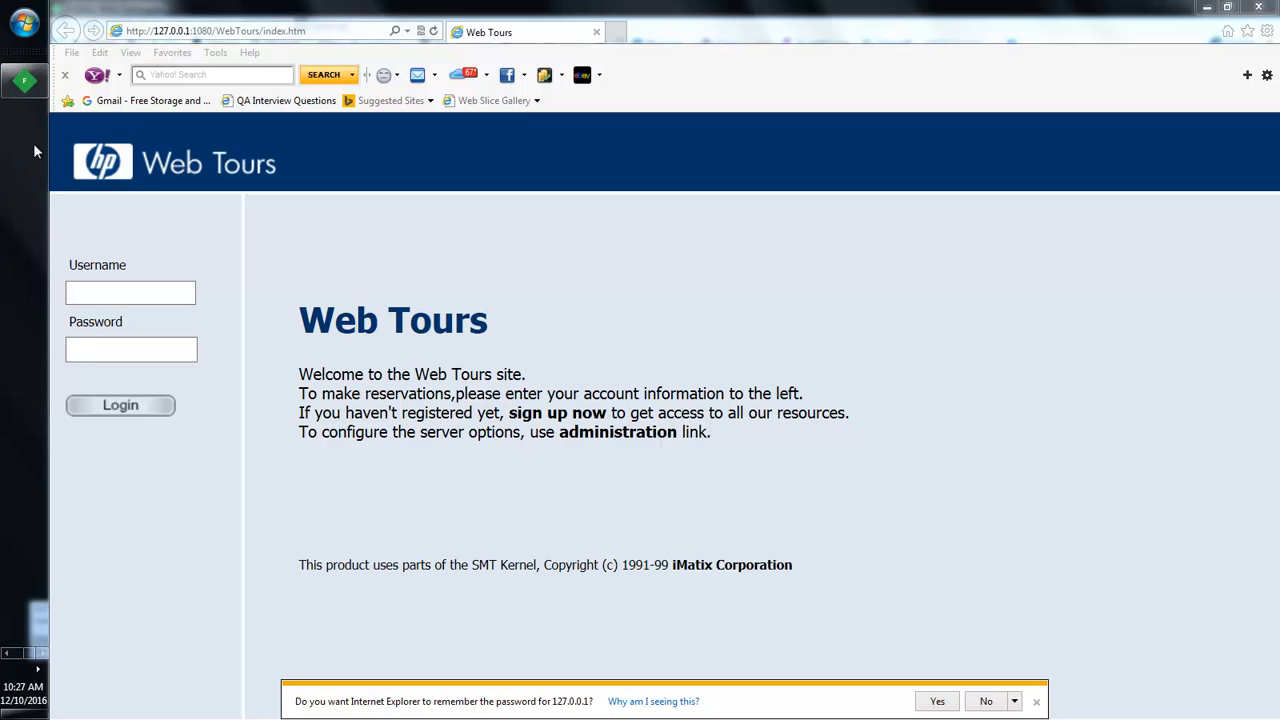
{"action": "left_click", "coordinate": [24, 80]}
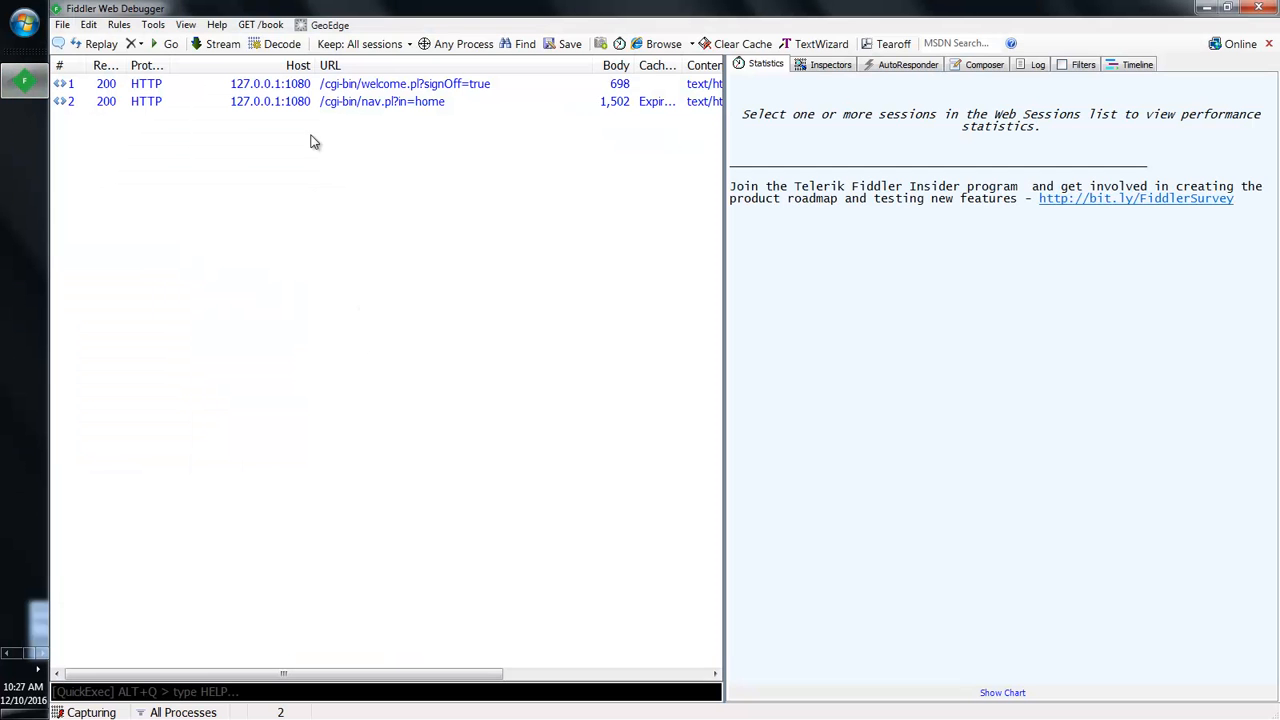
Step: Open the Save All Sessions archive dialog and browse to the DATA (D:) drive
{"action": "left_click", "coordinate": [64, 26]}
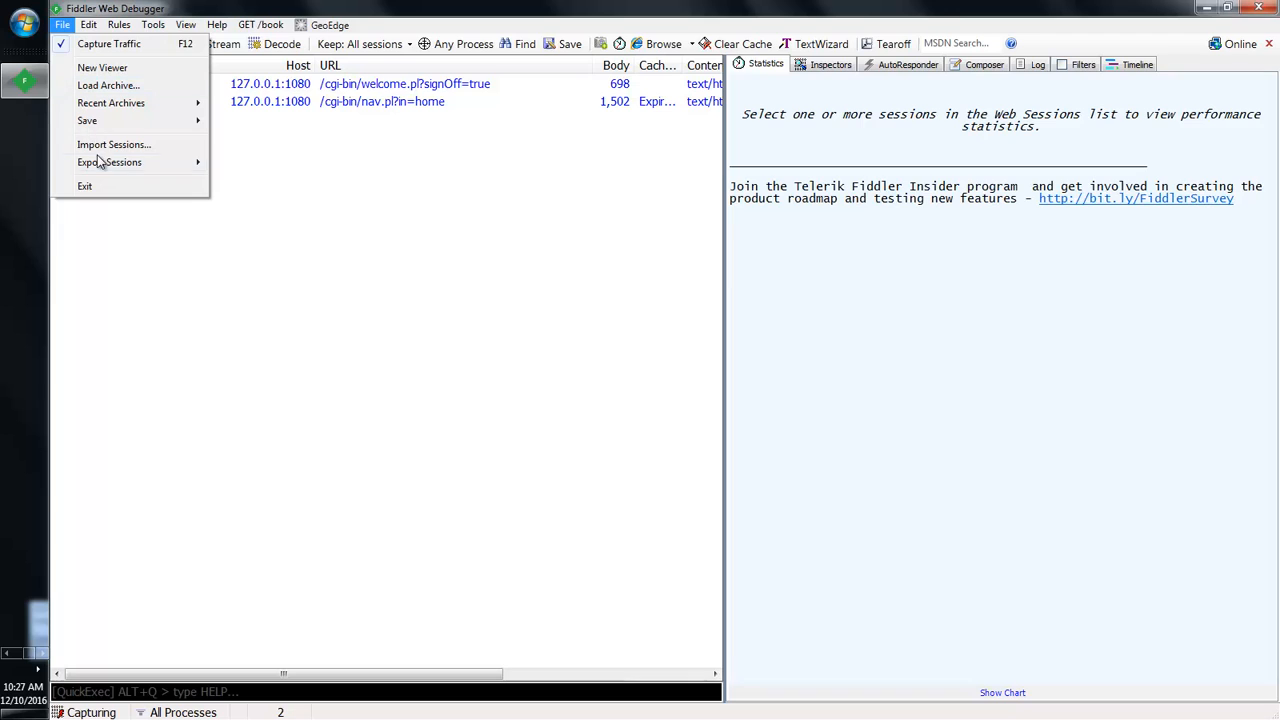
{"action": "mouse_move", "coordinate": [200, 122]}
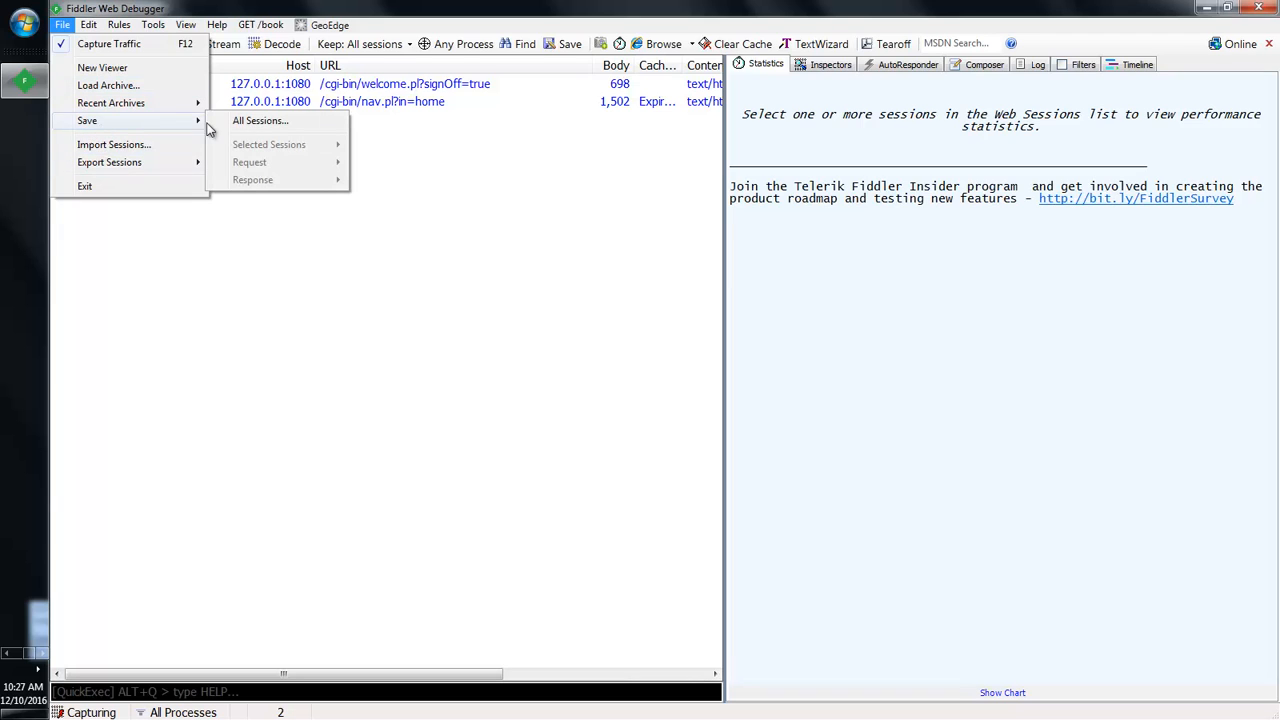
{"action": "left_click", "coordinate": [260, 122]}
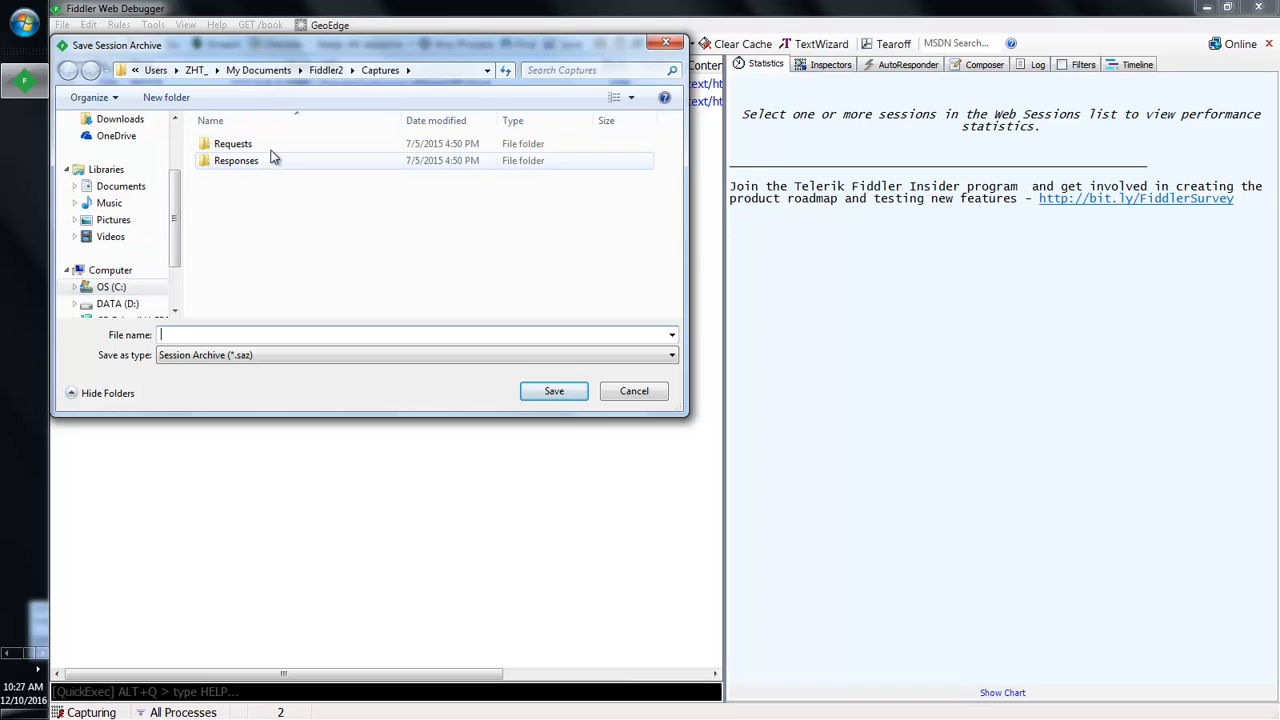
{"action": "left_click", "coordinate": [666, 42]}
{"action": "left_click", "coordinate": [62, 24]}
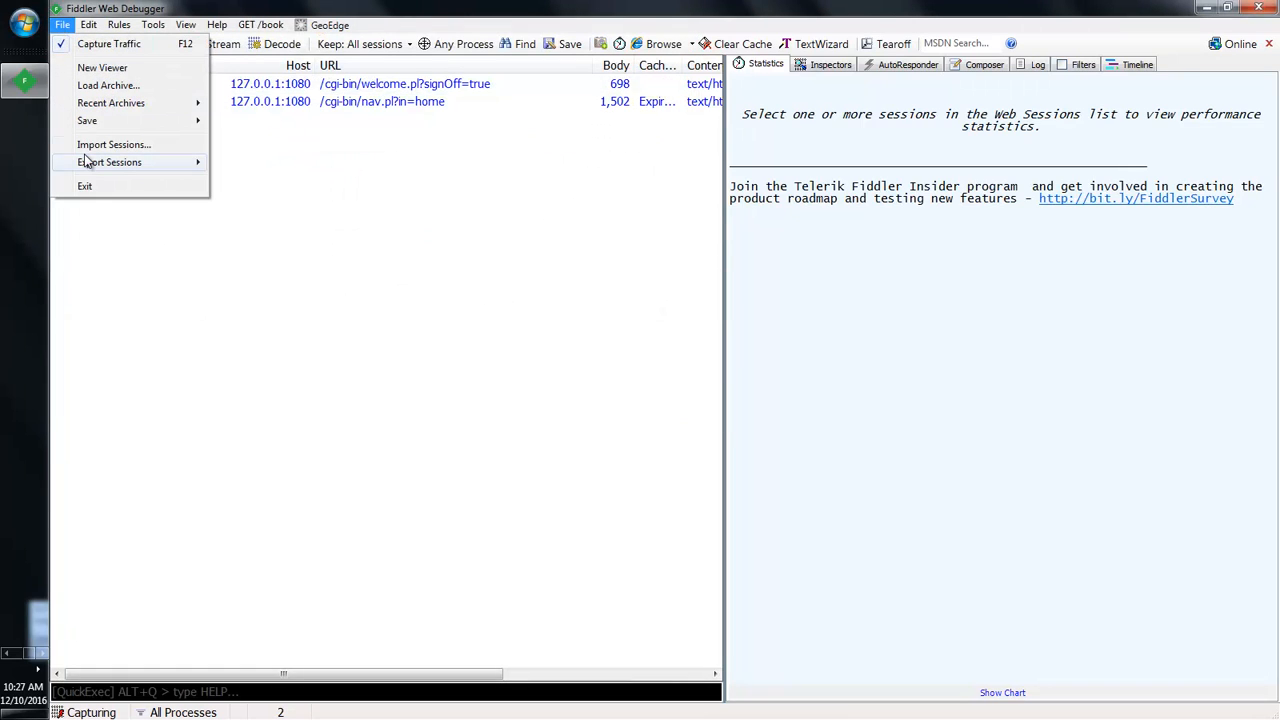
{"action": "mouse_move", "coordinate": [100, 121]}
{"action": "left_click", "coordinate": [251, 123]}
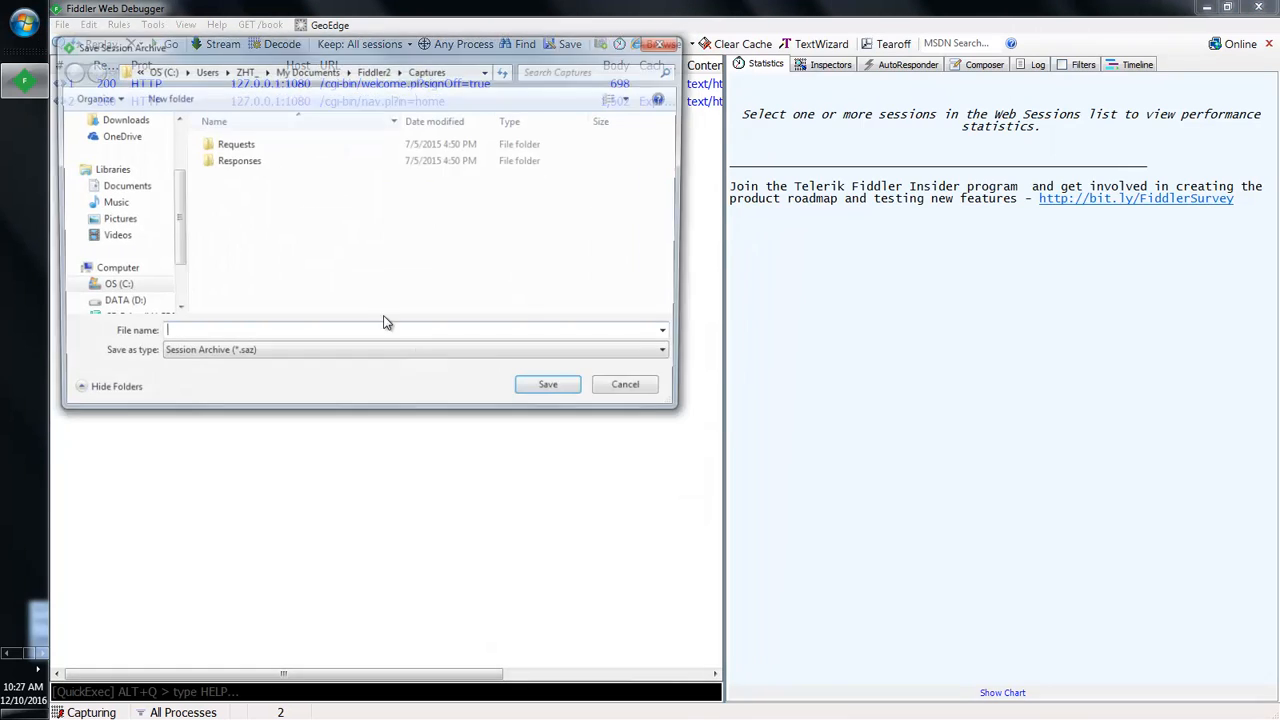
{"action": "left_click", "coordinate": [112, 304]}
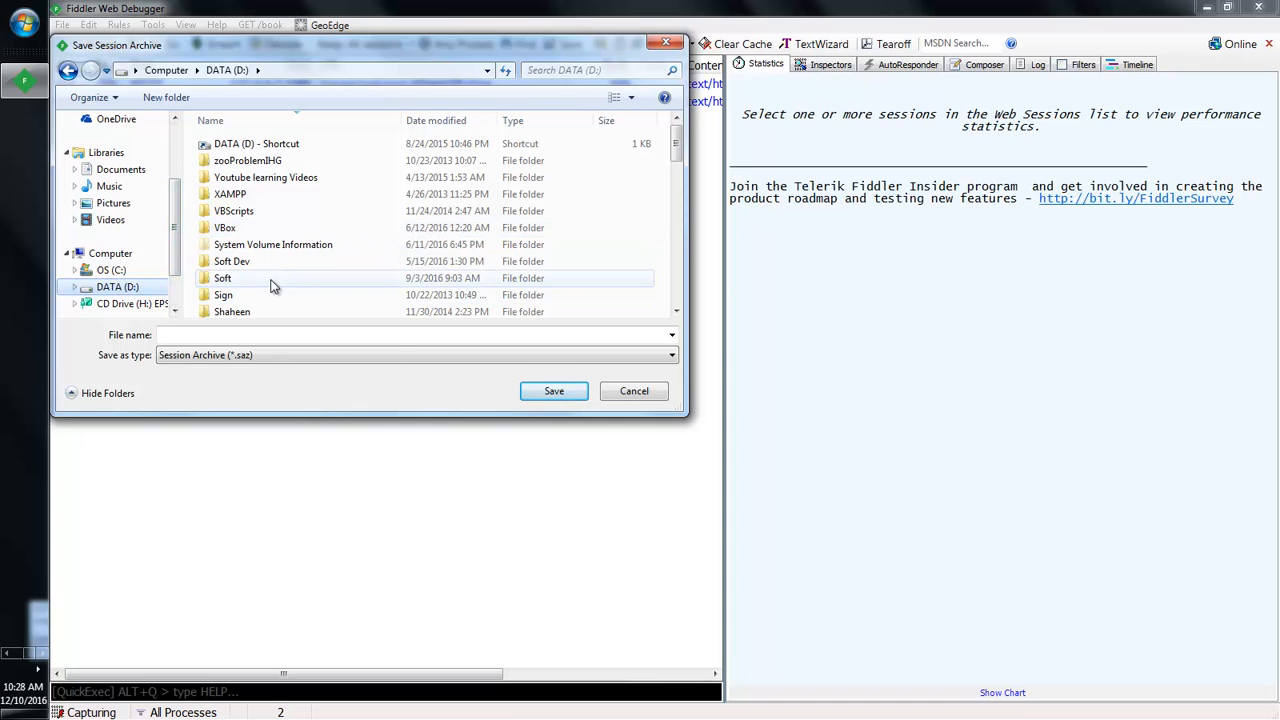
Step: Navigate the save dialog to 3qilabs docs\Performance Testing\Fiddler Analysis on D:
{"action": "left_click", "coordinate": [239, 197]}
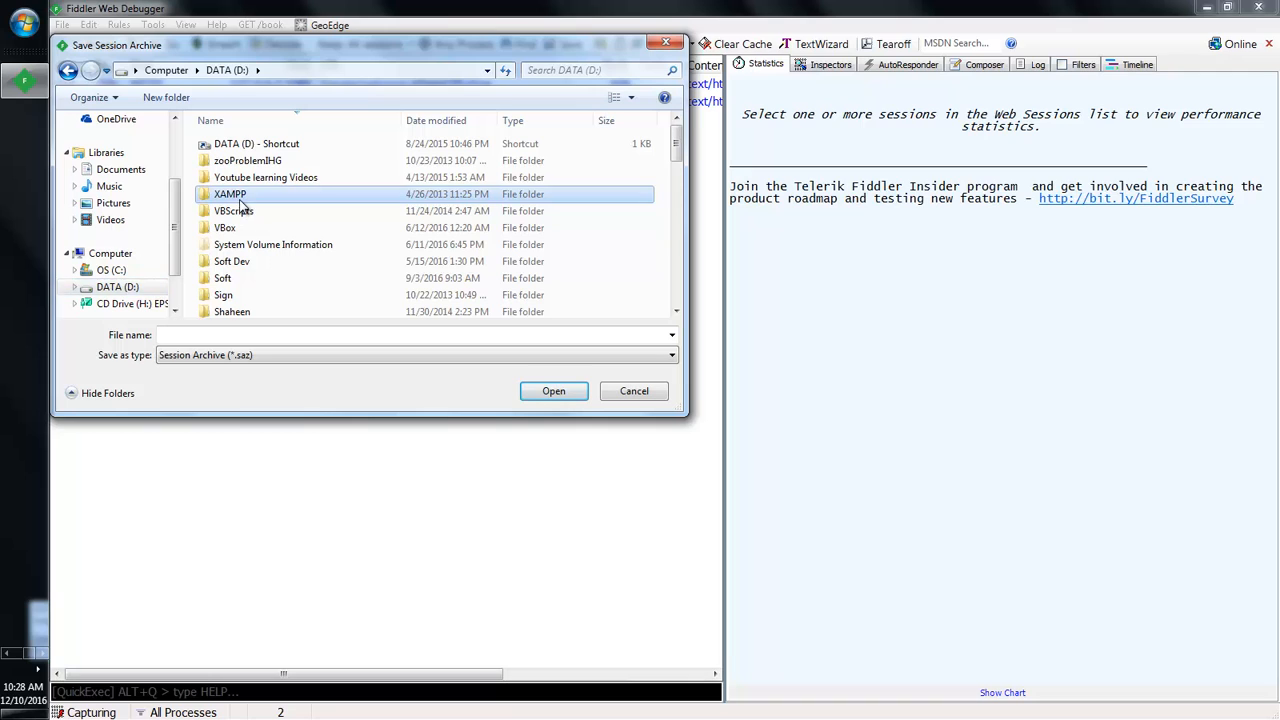
{"action": "key", "text": "3"}
{"action": "key", "text": "Return"}
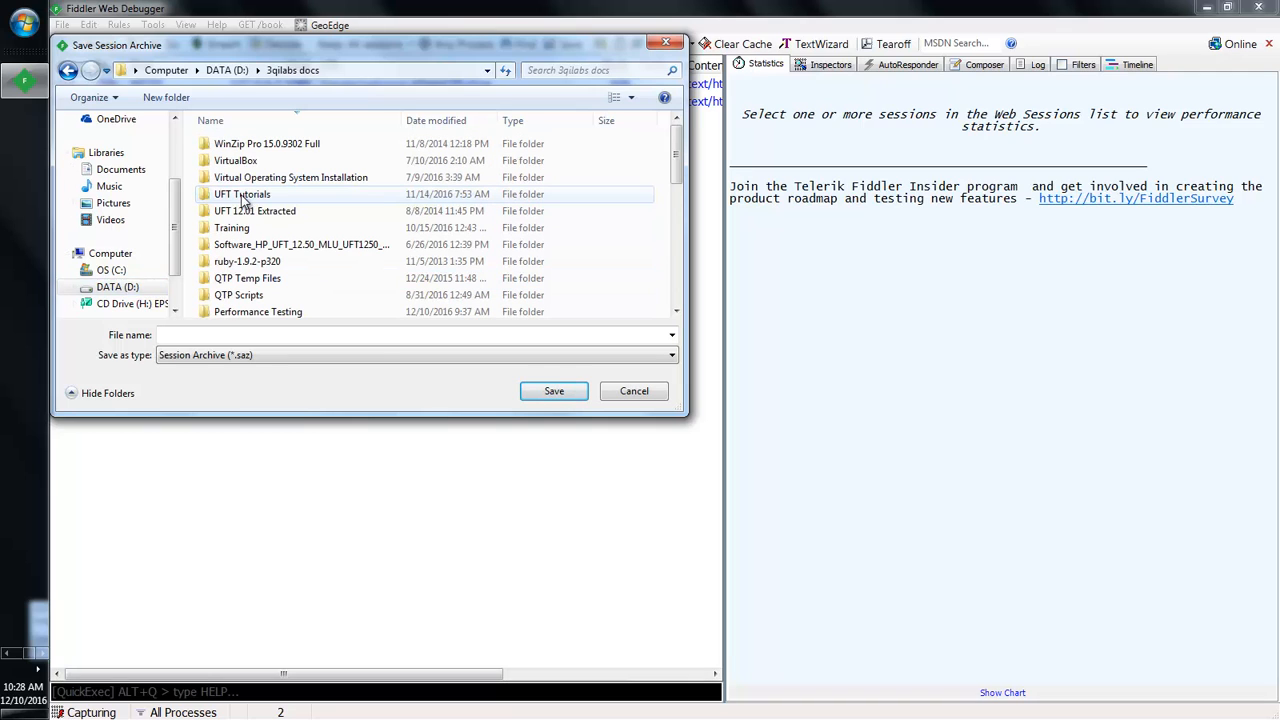
{"action": "left_click", "coordinate": [243, 248]}
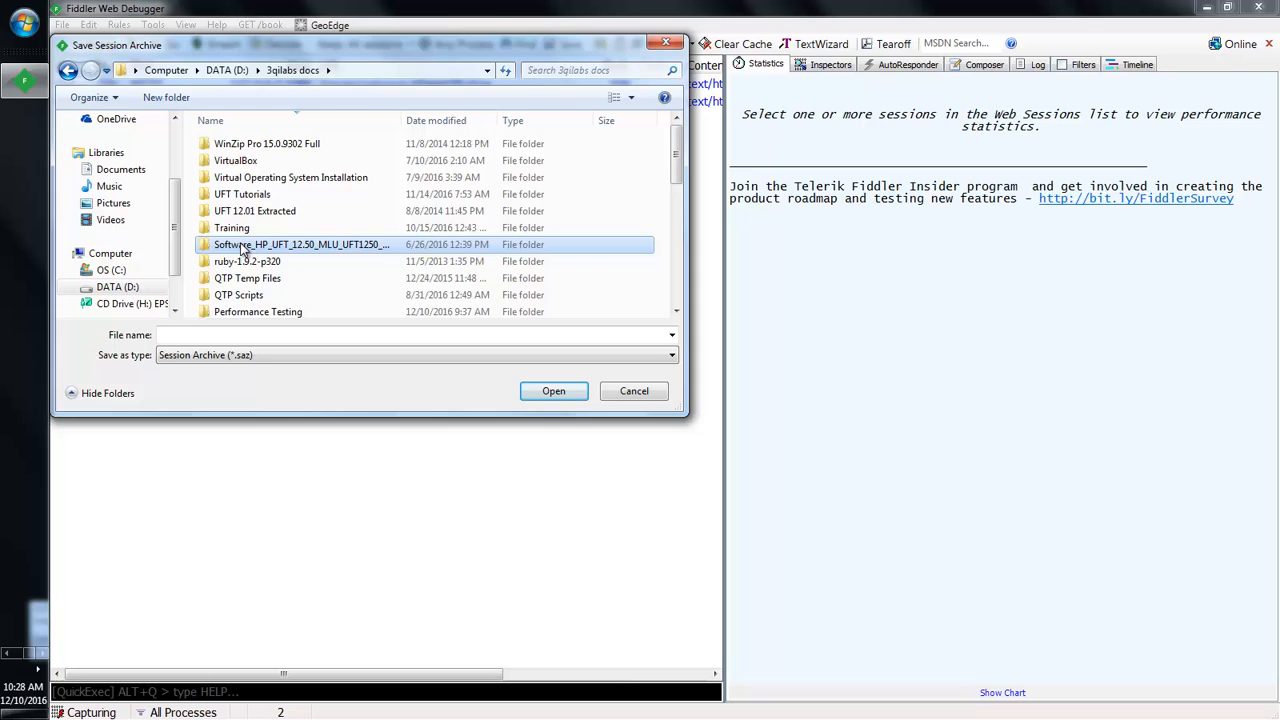
{"action": "key", "text": "p"}
{"action": "key", "text": "Return"}
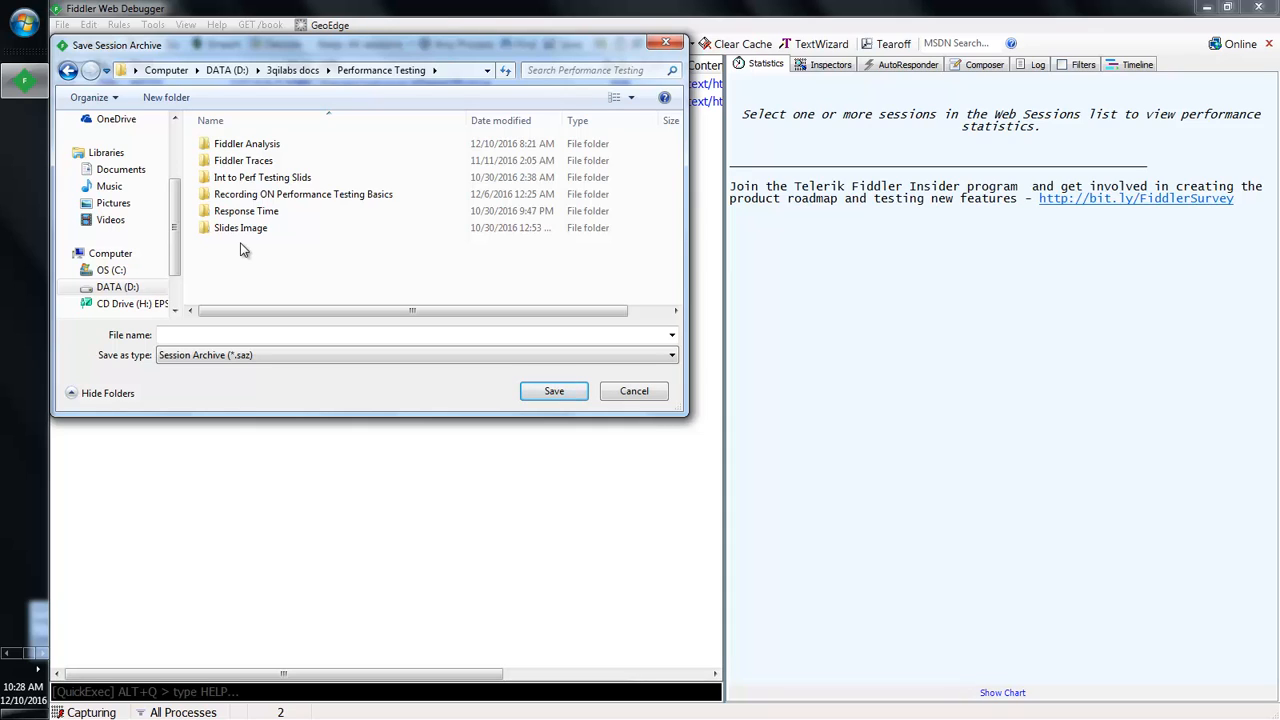
{"action": "double_click", "coordinate": [244, 146]}
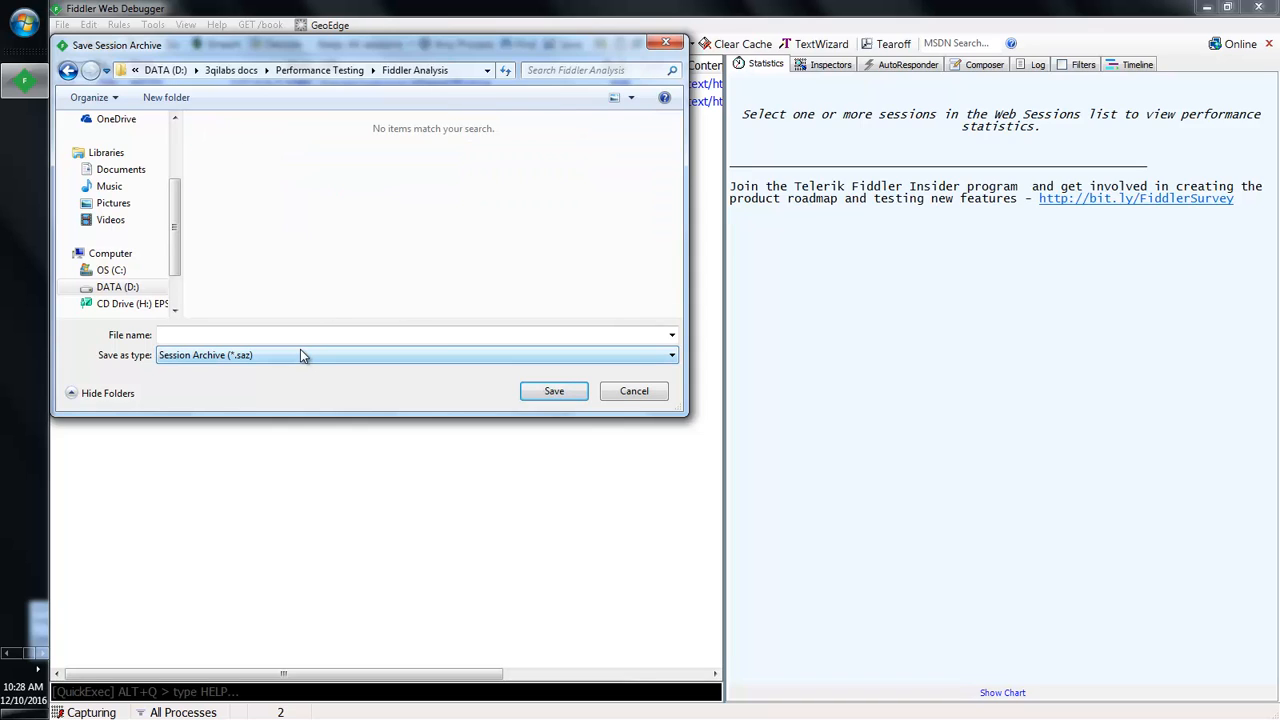
Step: Enter the archive file name 'sdad', then cancel the save
{"action": "left_click", "coordinate": [295, 336]}
{"action": "type", "text": "sdad"}
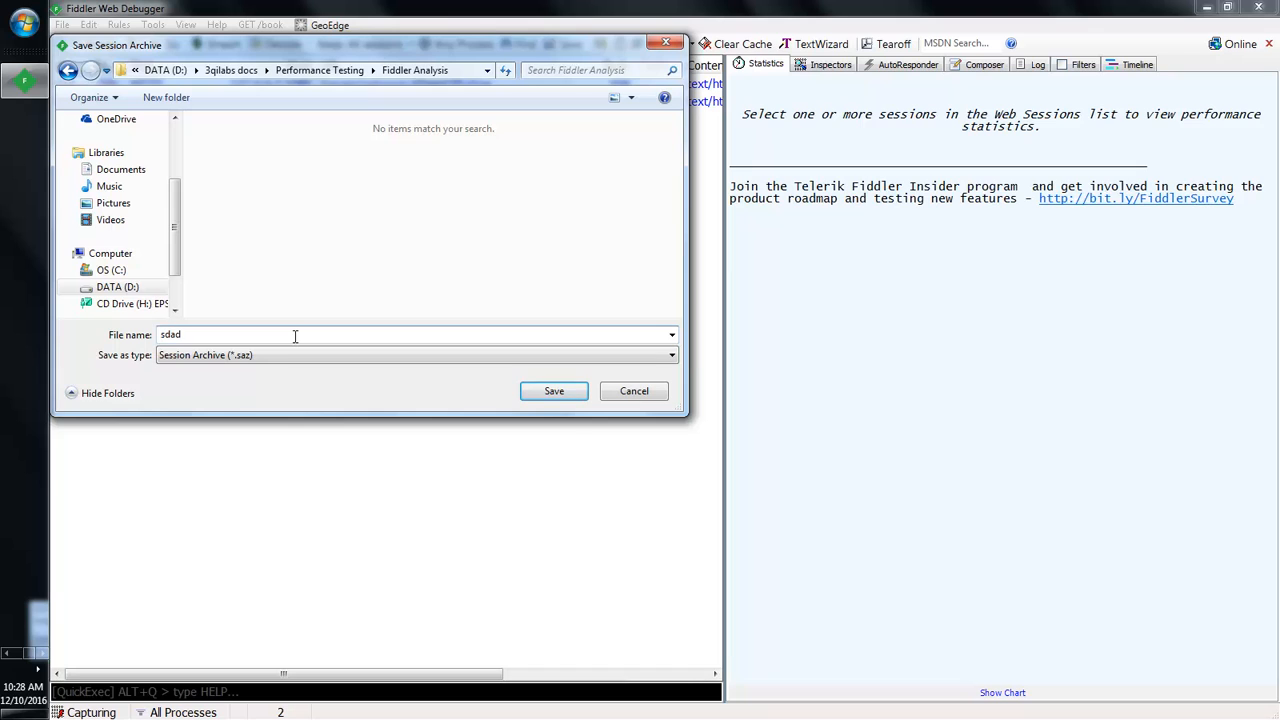
{"action": "left_click", "coordinate": [644, 395]}
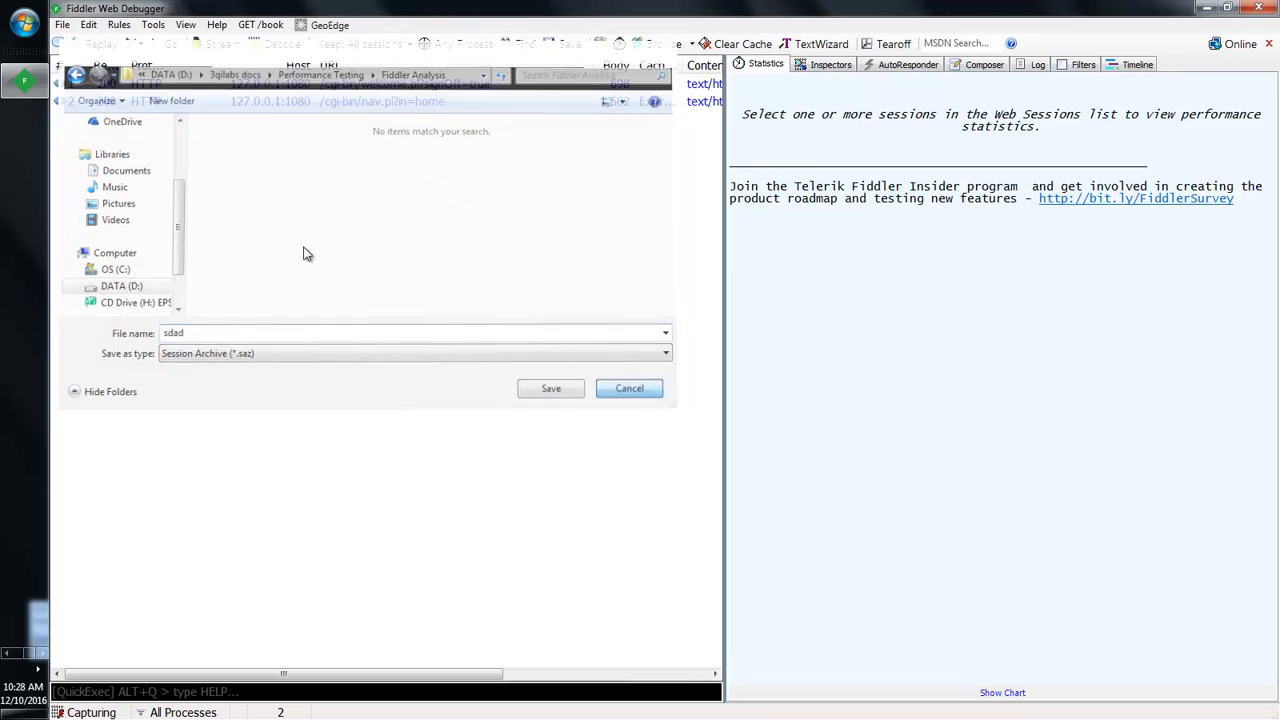
{"action": "left_click", "coordinate": [62, 25]}
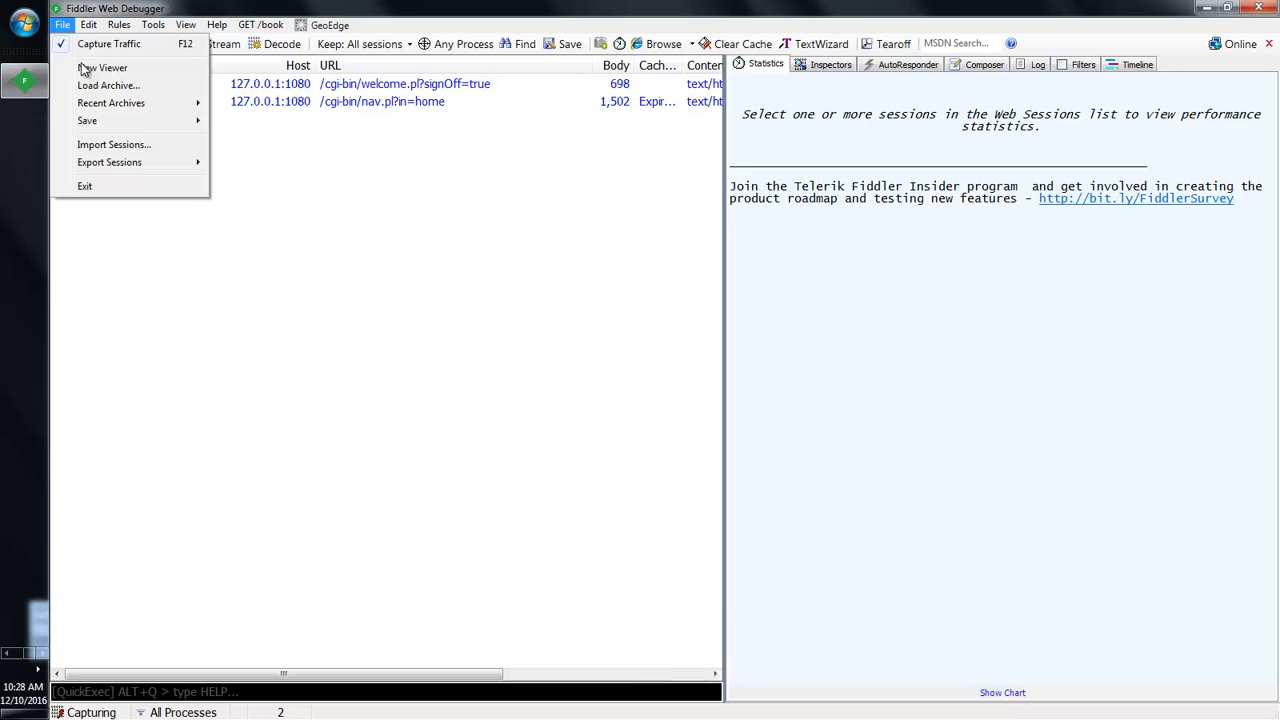
Step: Select all current sessions and delete them from the list
{"action": "left_click", "coordinate": [110, 86]}
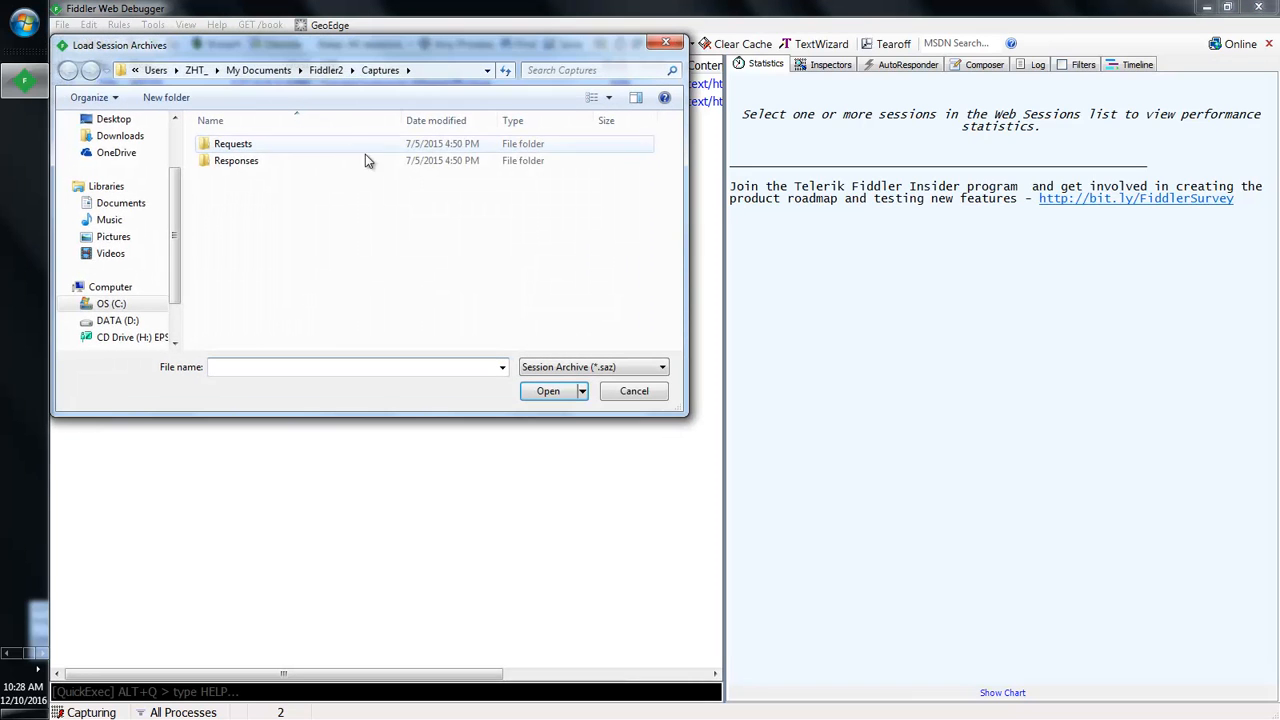
{"action": "left_click", "coordinate": [665, 42]}
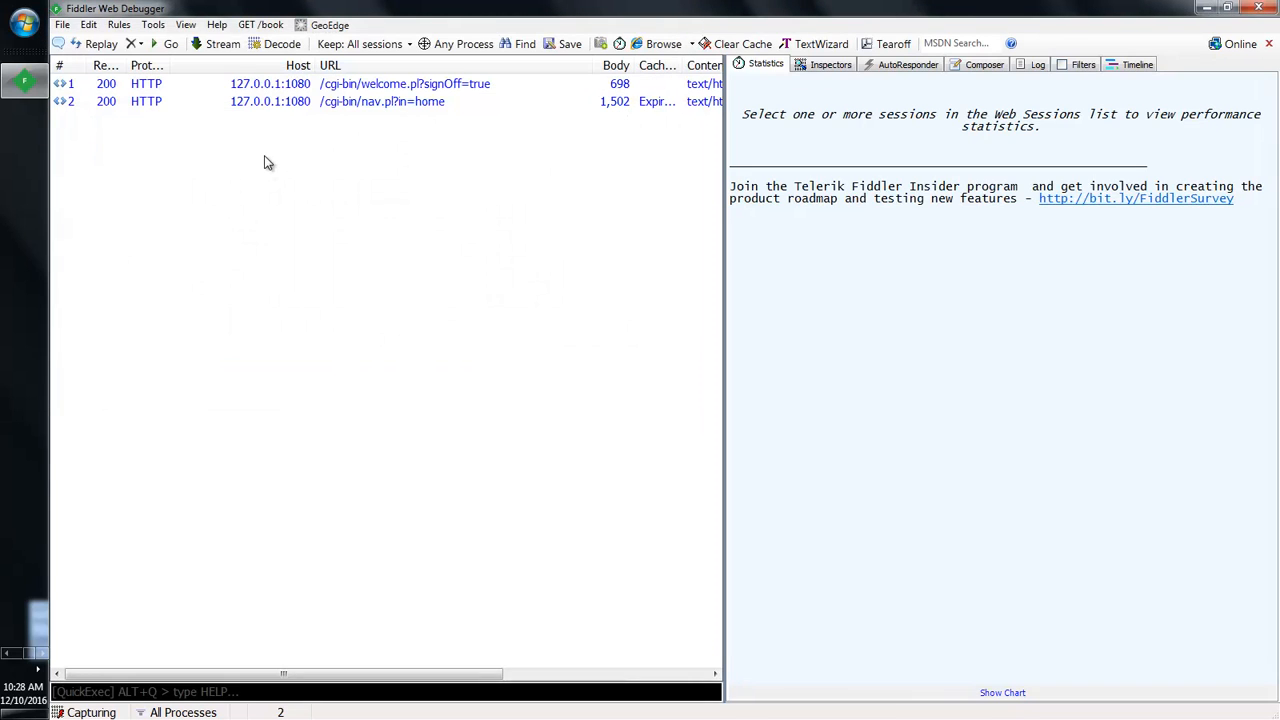
{"action": "key", "text": "ctrl+a"}
{"action": "key", "text": "Delete"}
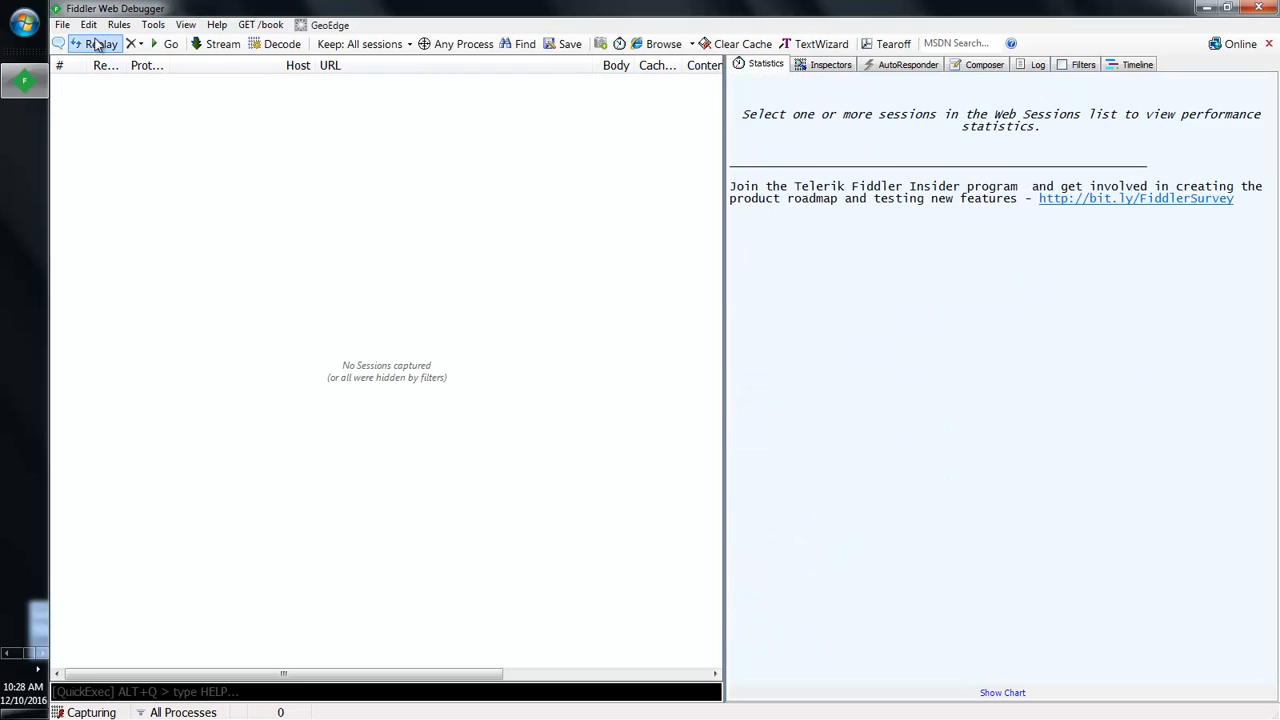
Step: Load TC01_NewTours User Registration_20161106_1.saz from D:\3qilabs docs\Performance Testing\Fiddler Traces
{"action": "left_click", "coordinate": [62, 25]}
{"action": "left_click", "coordinate": [110, 86]}
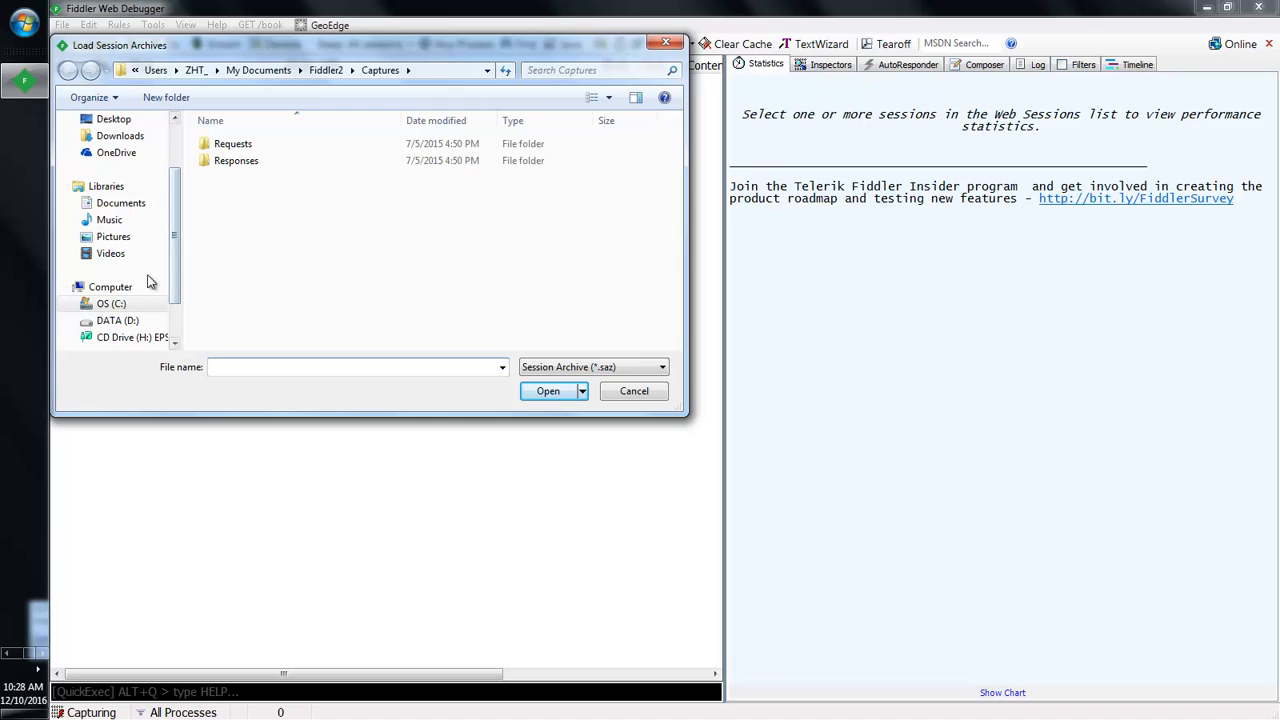
{"action": "left_click", "coordinate": [119, 324]}
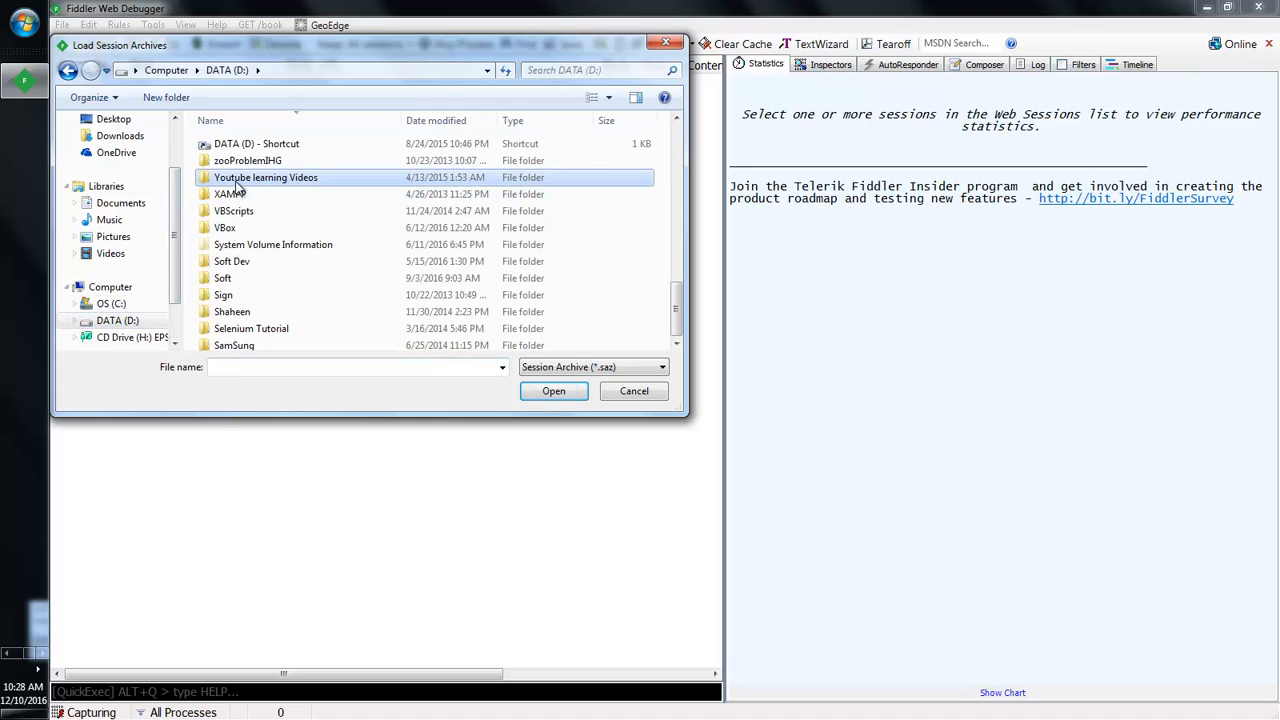
{"action": "scroll", "coordinate": [240, 200], "scroll_direction": "down", "scroll_amount": 15}
{"action": "double_click", "coordinate": [263, 316]}
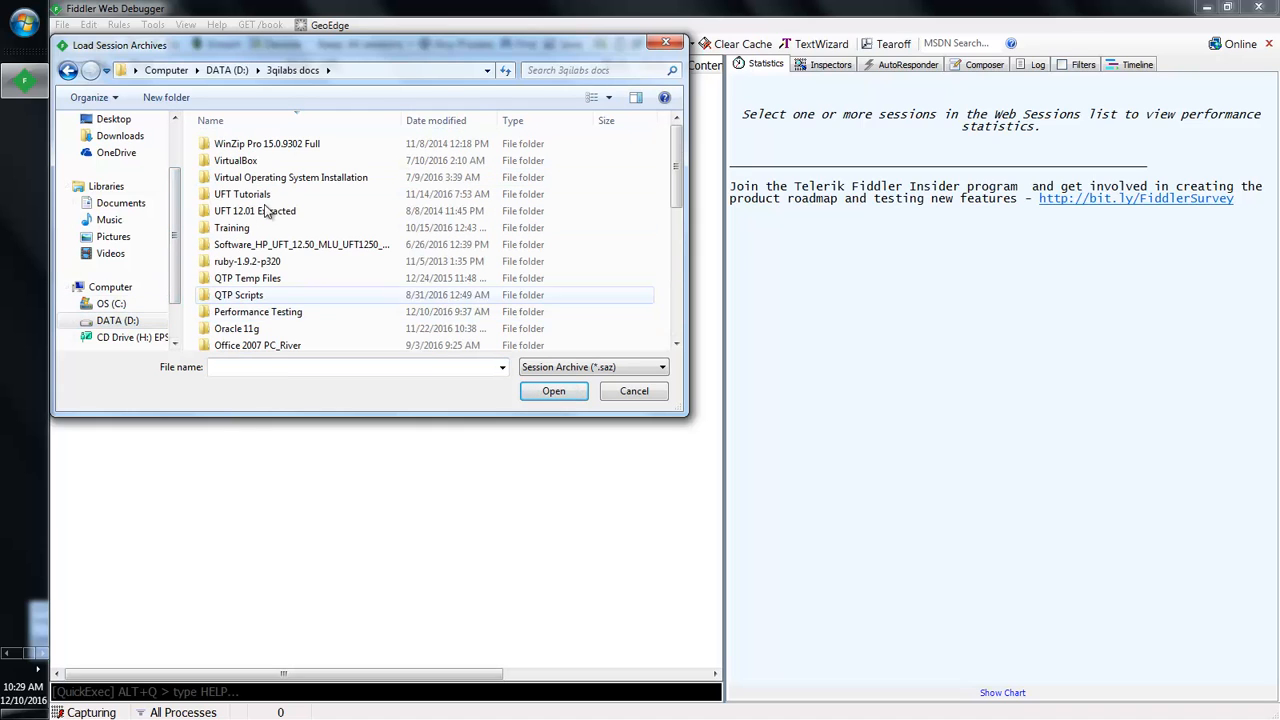
{"action": "left_click", "coordinate": [268, 222]}
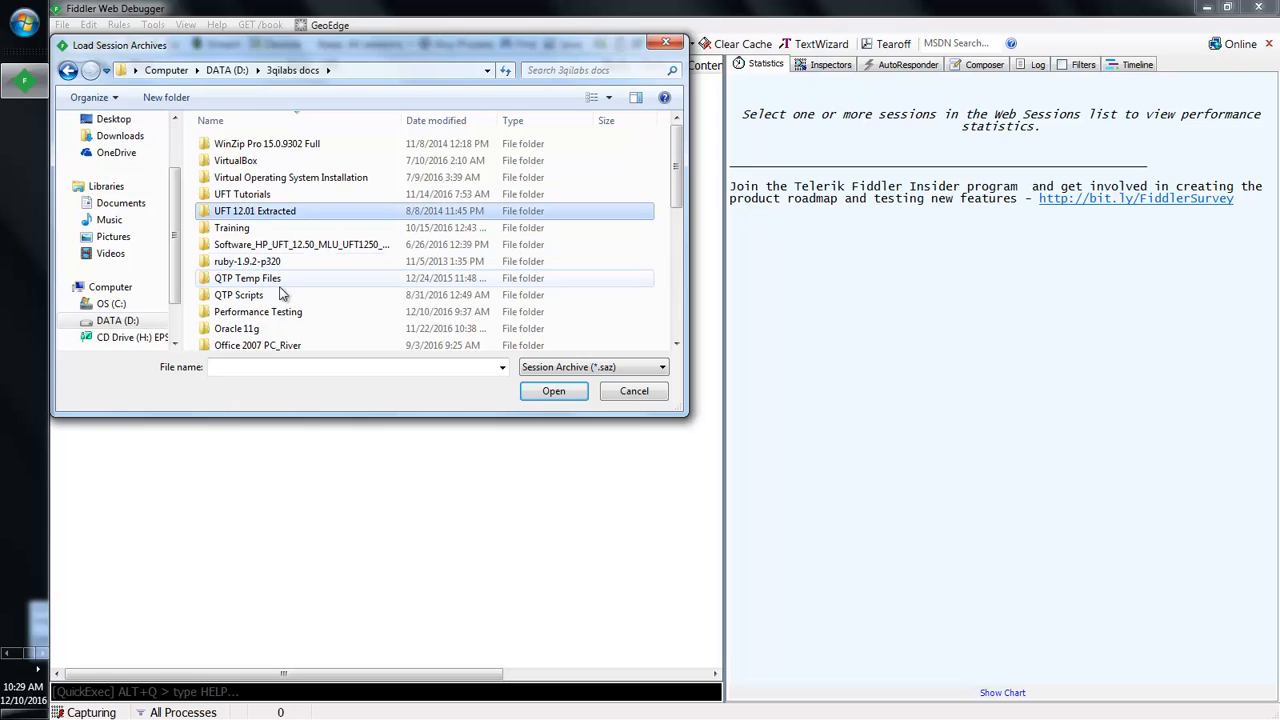
{"action": "double_click", "coordinate": [262, 311]}
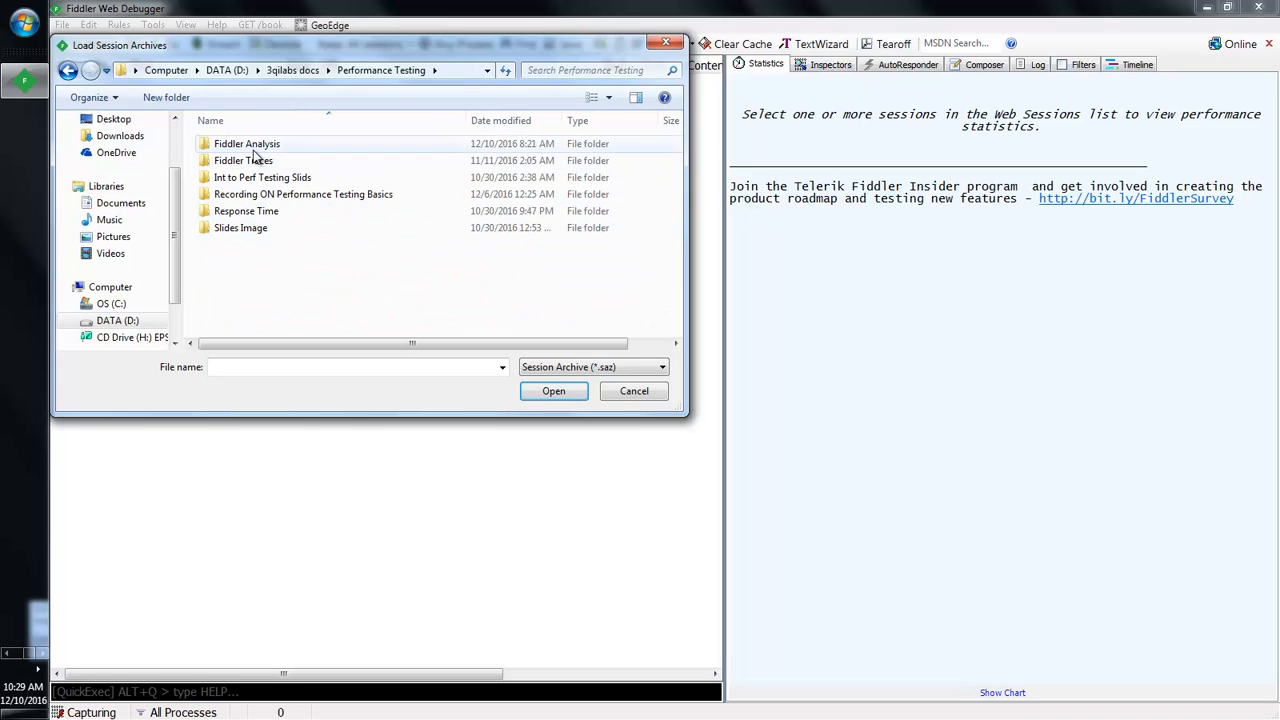
{"action": "double_click", "coordinate": [258, 168]}
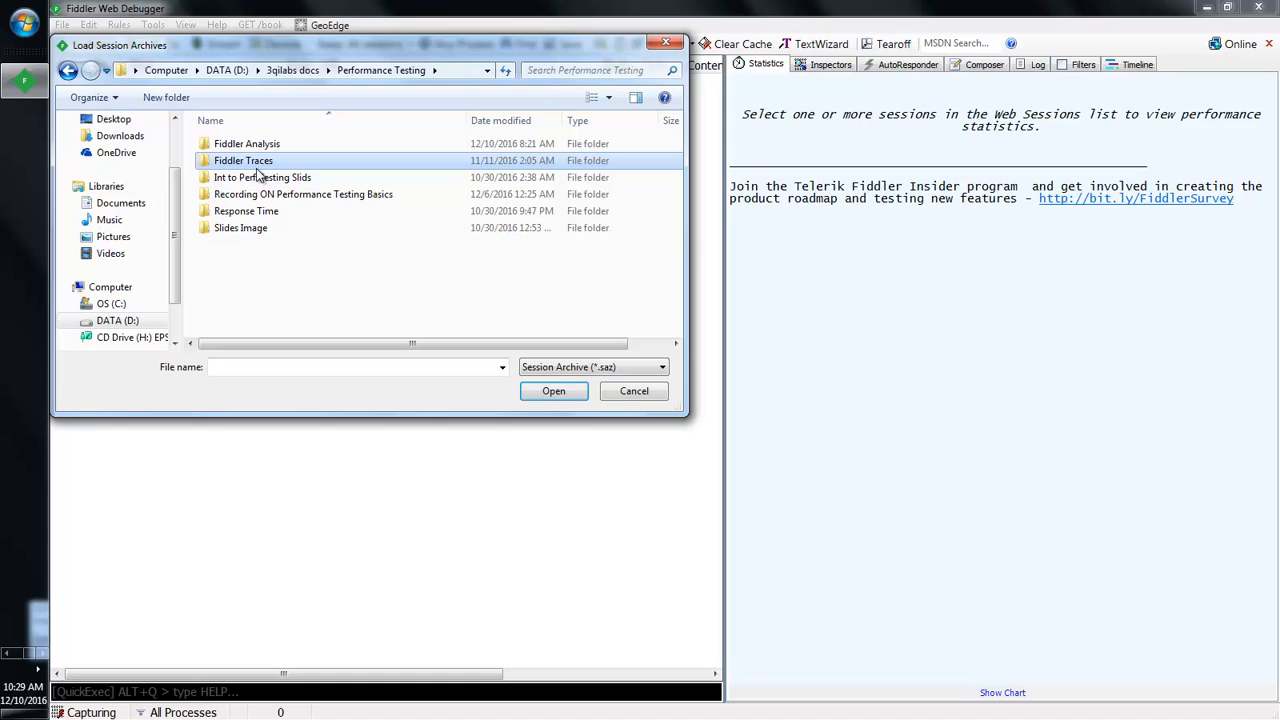
{"action": "double_click", "coordinate": [322, 145]}
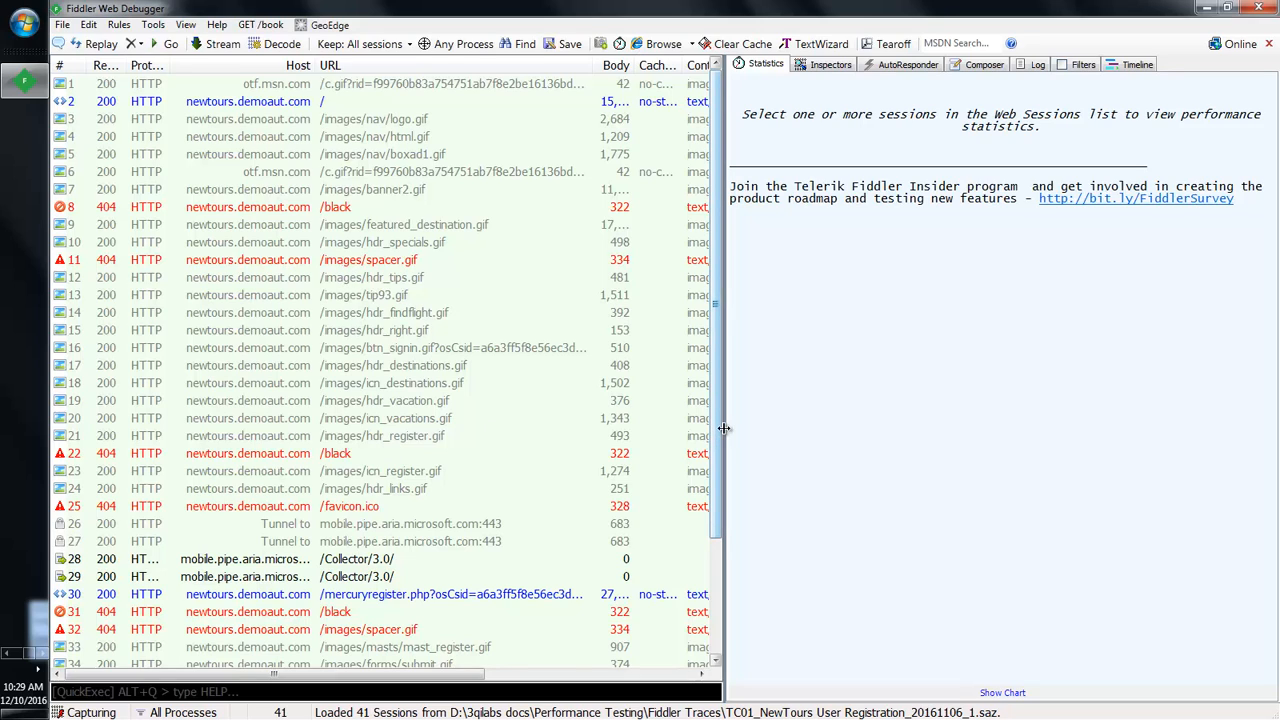
Step: Drag the splitter right to show the Comments column, then select session 8, the /black request
{"action": "left_click_drag", "start_coordinate": [724, 428], "coordinate": [941, 364]}
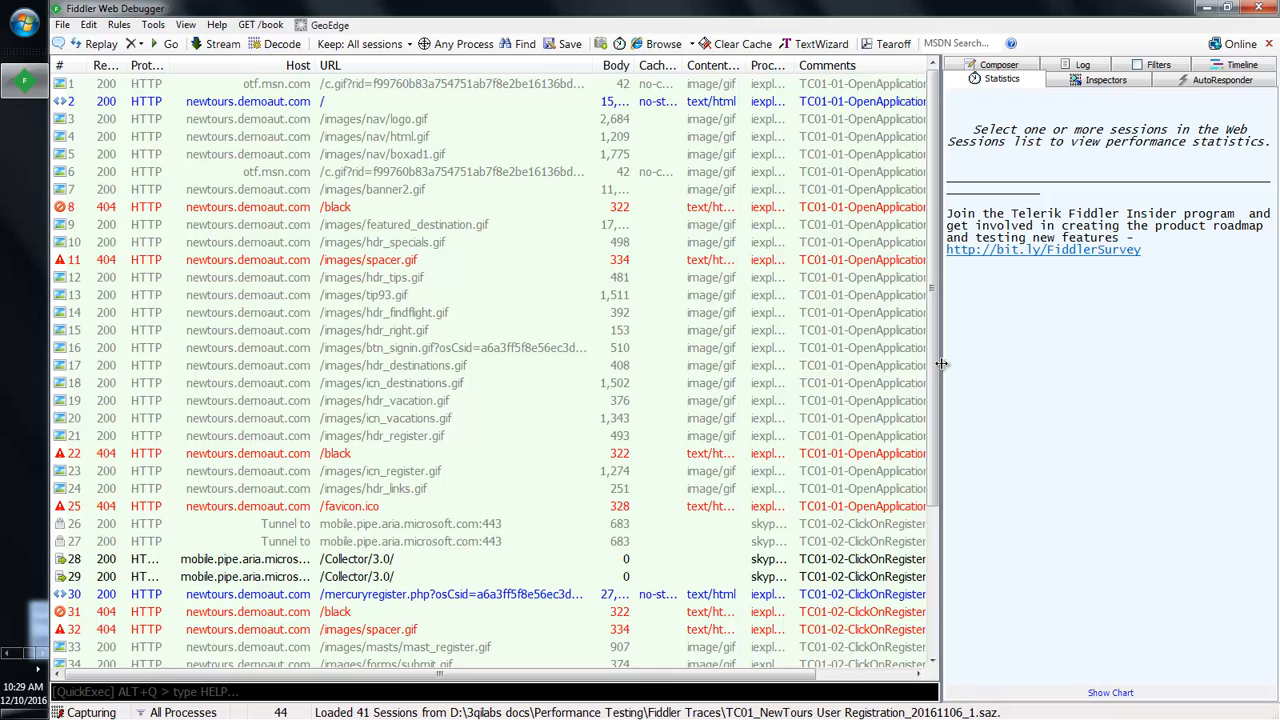
{"action": "left_click", "coordinate": [302, 210]}
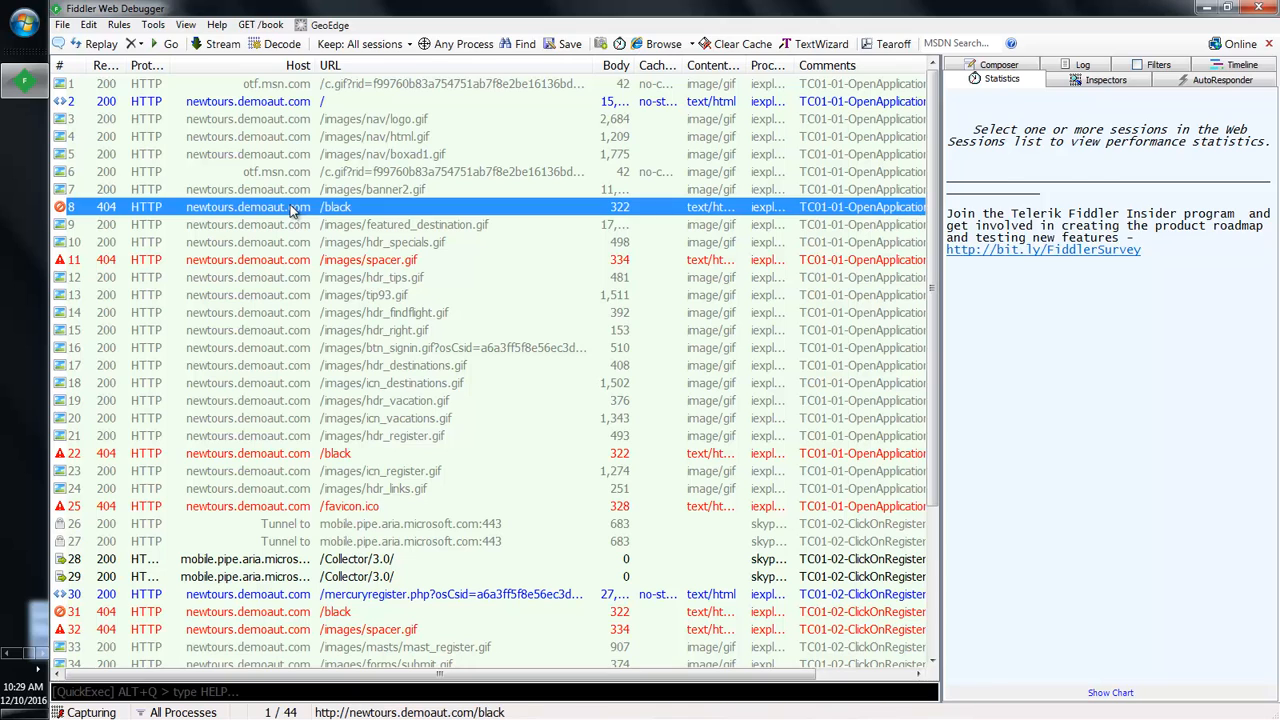
Step: Render session 30's registration page in the WebView inspector, then select session 11, the spacer.gif 404
{"action": "left_click", "coordinate": [1095, 82]}
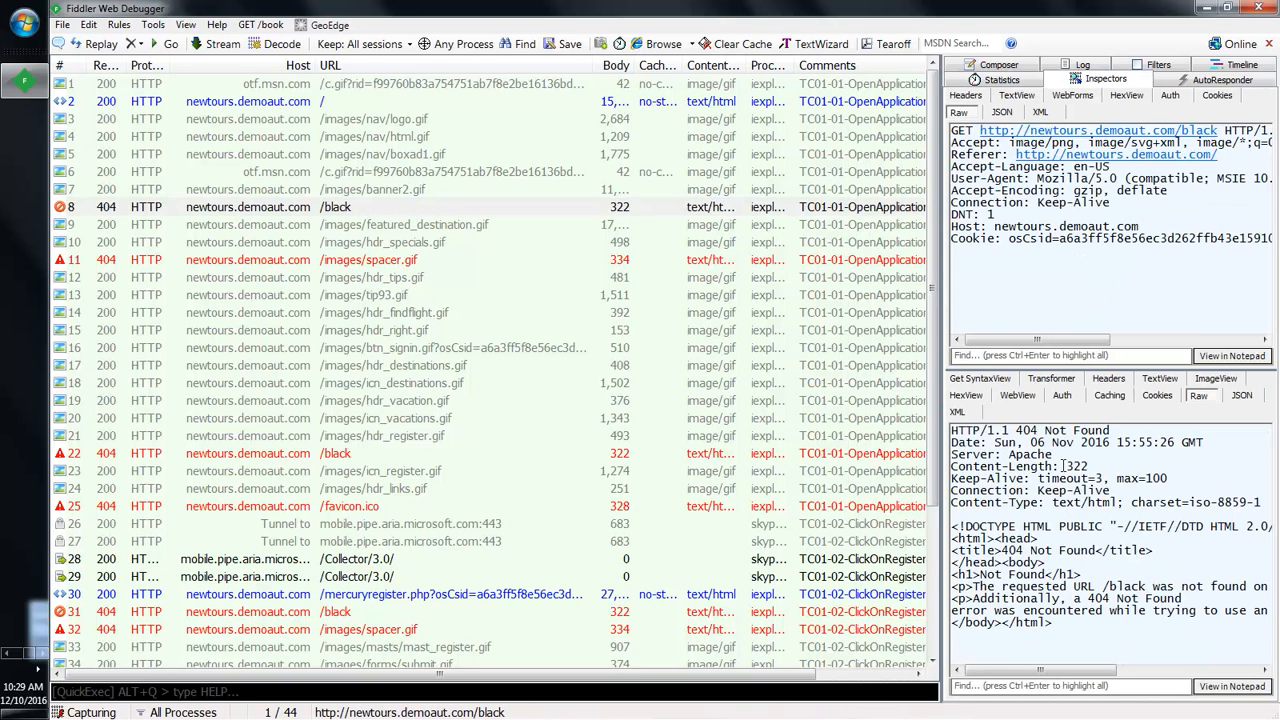
{"action": "left_click", "coordinate": [1020, 396]}
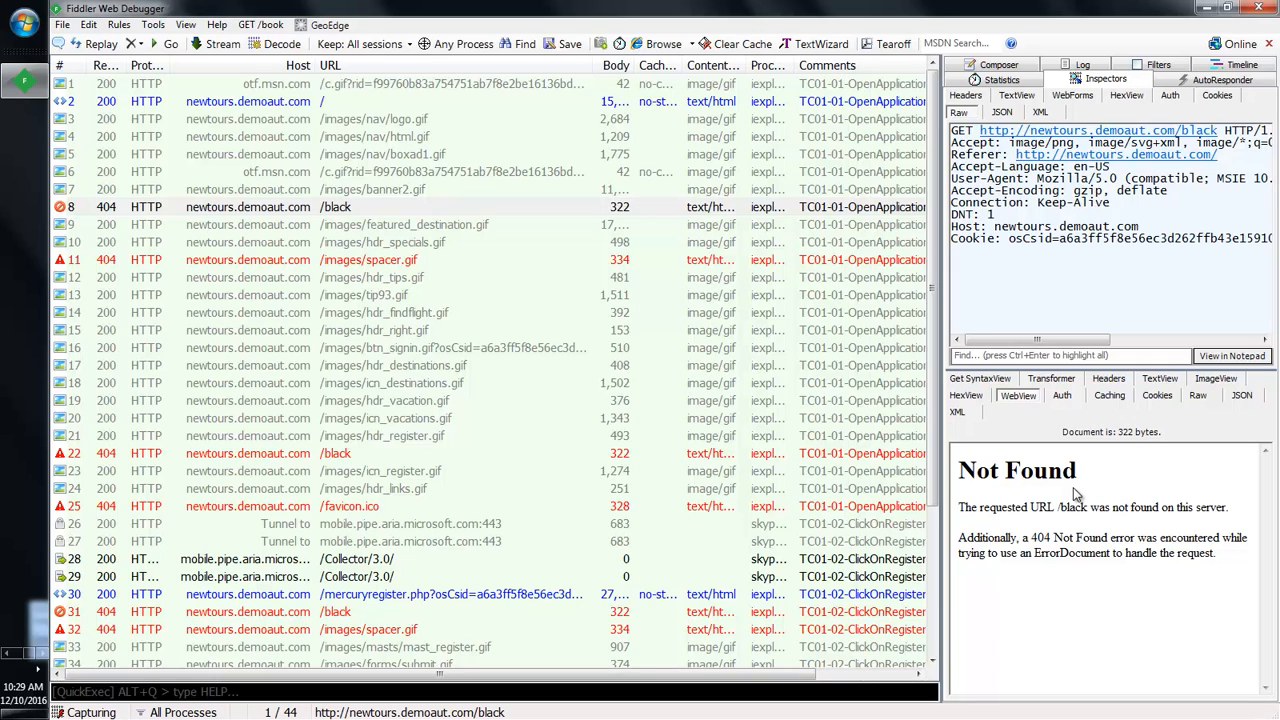
{"action": "left_click", "coordinate": [524, 597]}
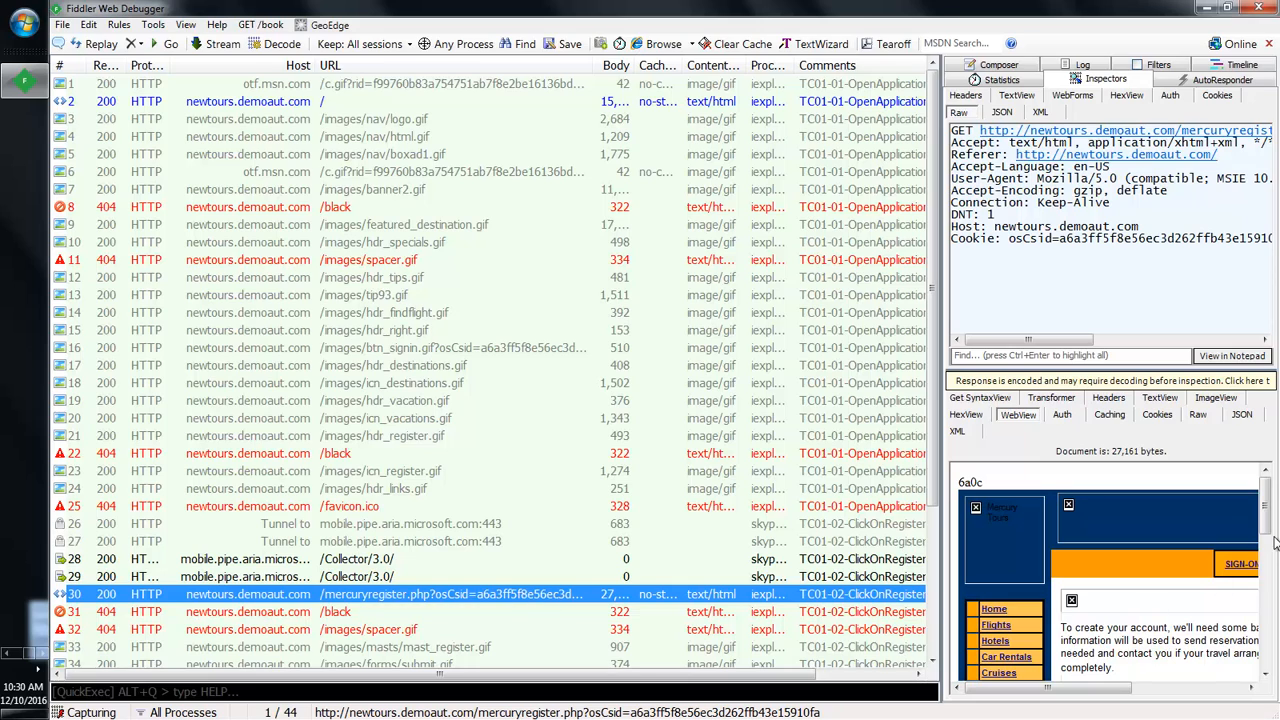
{"action": "mouse_move", "coordinate": [1267, 522]}
{"action": "left_mouse_down"}
{"action": "mouse_move", "coordinate": [1272, 566]}
{"action": "mouse_move", "coordinate": [1274, 513]}
{"action": "left_mouse_up"}
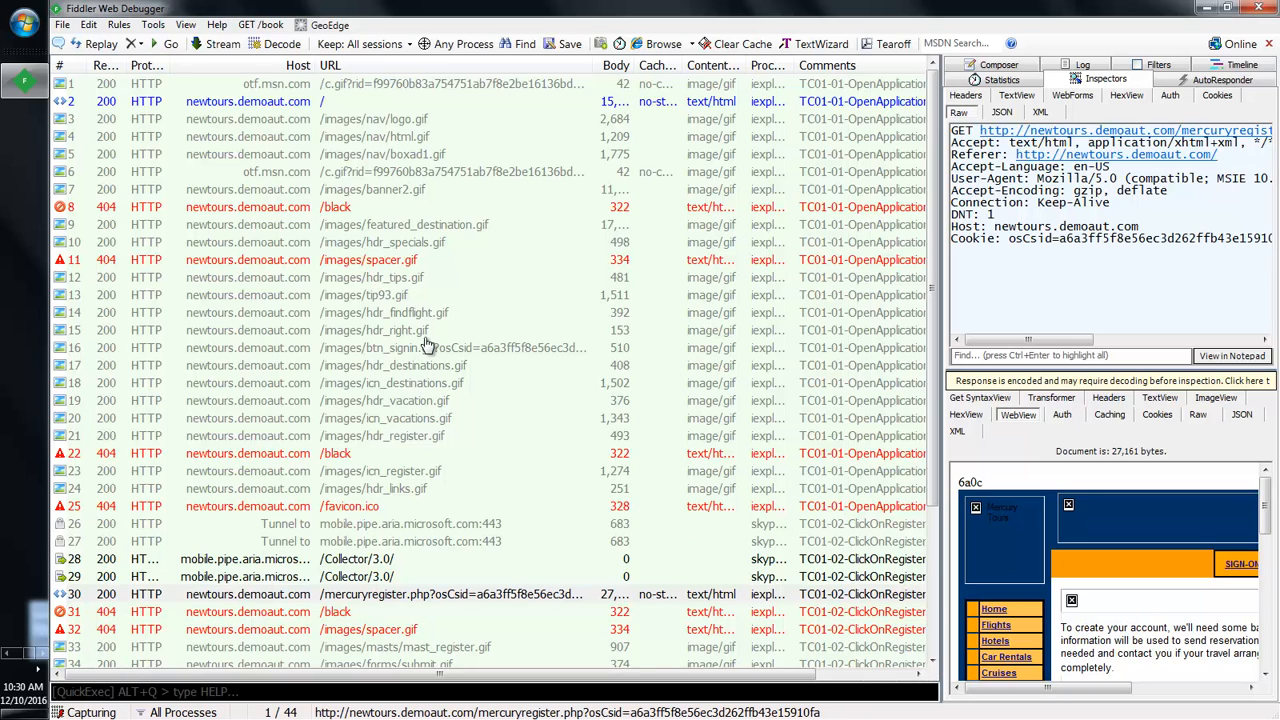
{"action": "left_click", "coordinate": [378, 260]}
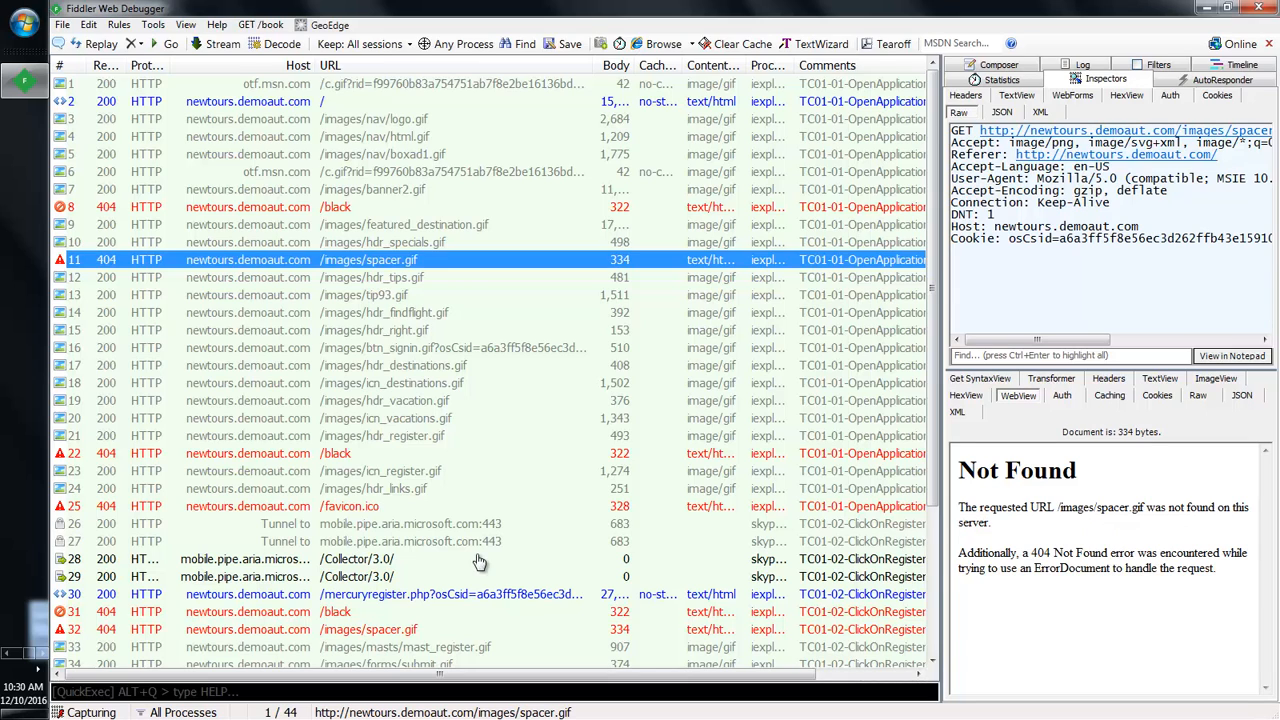
Step: Inspect the favicon.ico and /black 404 sessions, highlighting '404 Not Found' in the rendered page
{"action": "left_click", "coordinate": [338, 508]}
{"action": "left_click", "coordinate": [338, 455]}
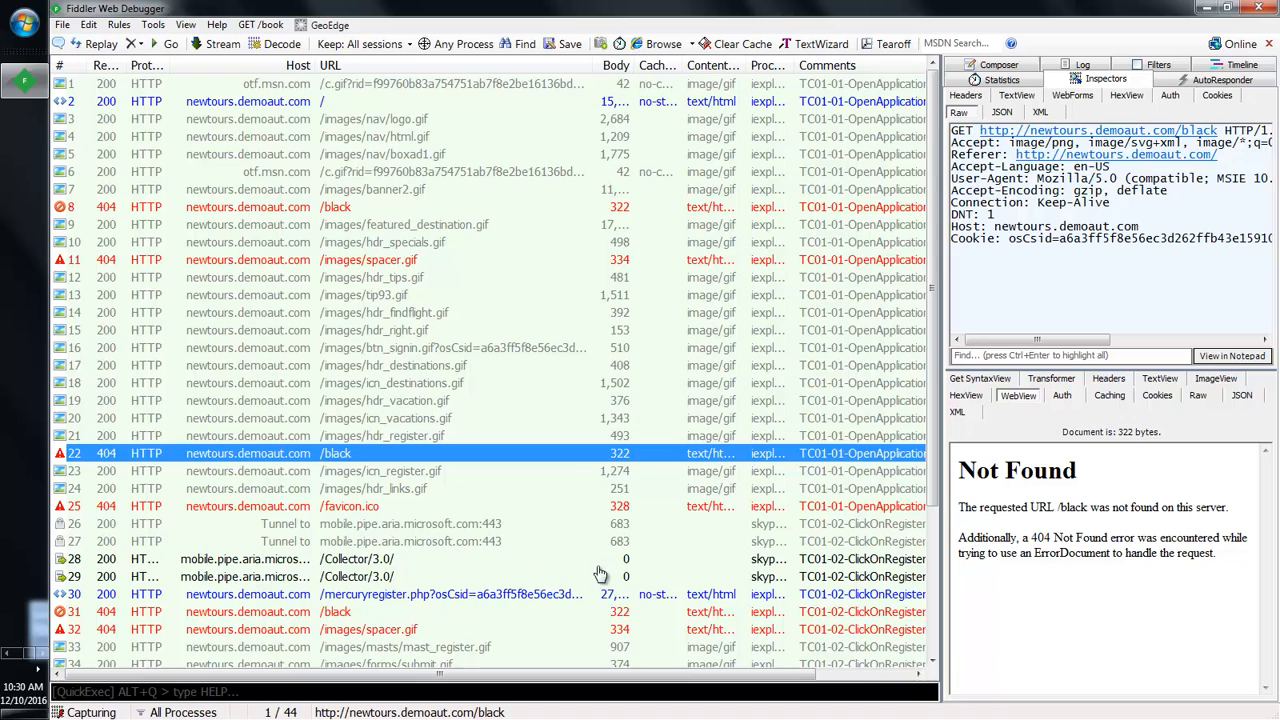
{"action": "left_click_drag", "start_coordinate": [1033, 538], "coordinate": [1103, 541]}
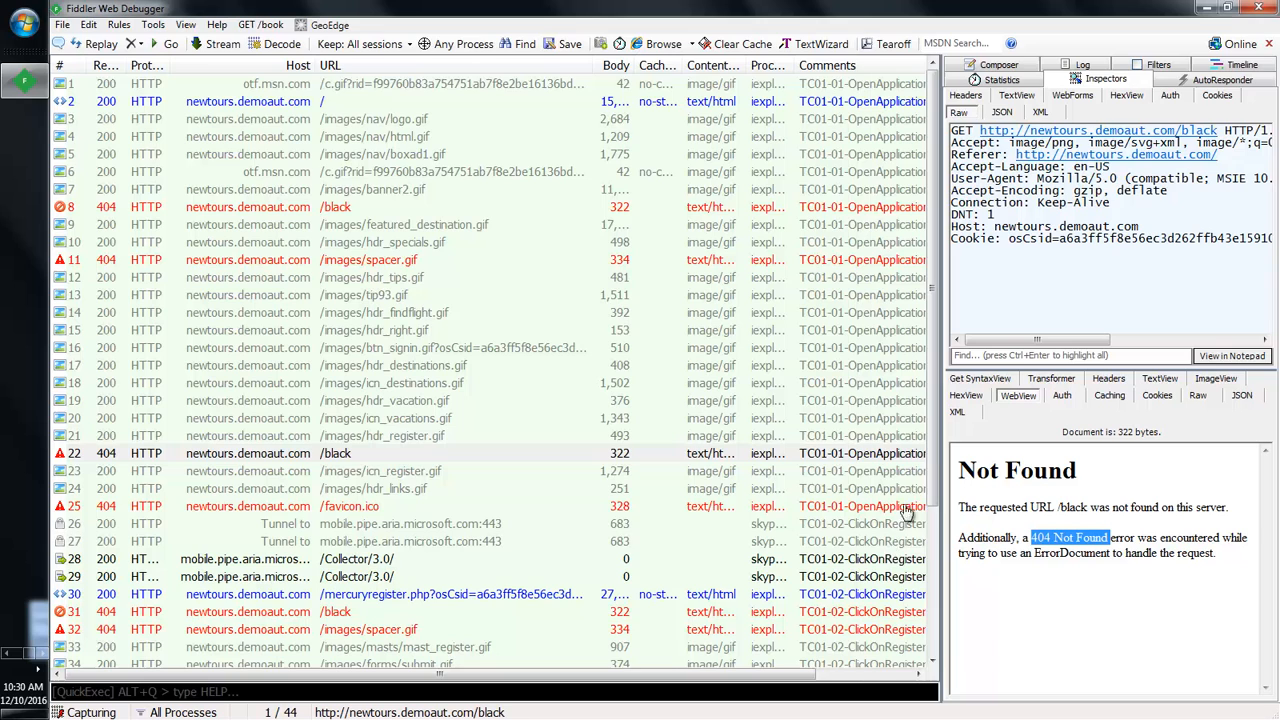
{"action": "mouse_move", "coordinate": [932, 488]}
{"action": "left_mouse_down"}
{"action": "mouse_move", "coordinate": [935, 520]}
{"action": "mouse_move", "coordinate": [933, 488]}
{"action": "left_mouse_up"}
Step: View session 17's Destinations header image, then return to session 11's spacer.gif 404 response
{"action": "left_click", "coordinate": [416, 368]}
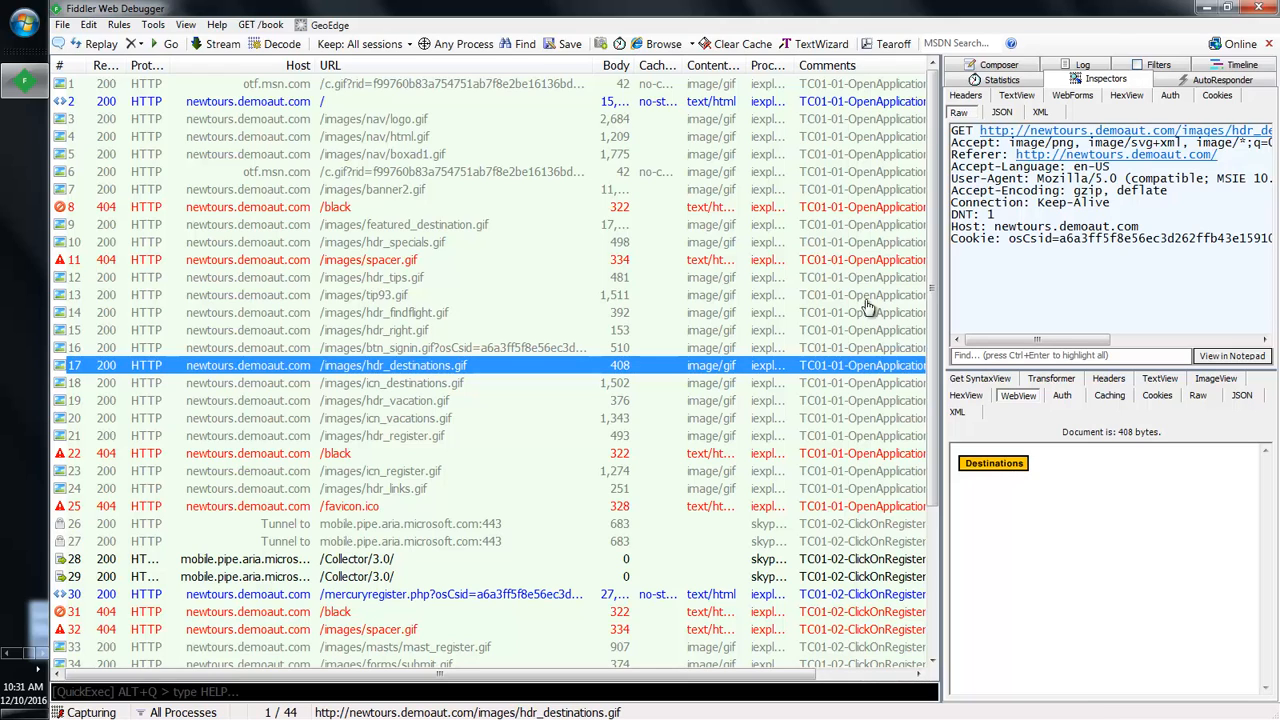
{"action": "left_click", "coordinate": [362, 260]}
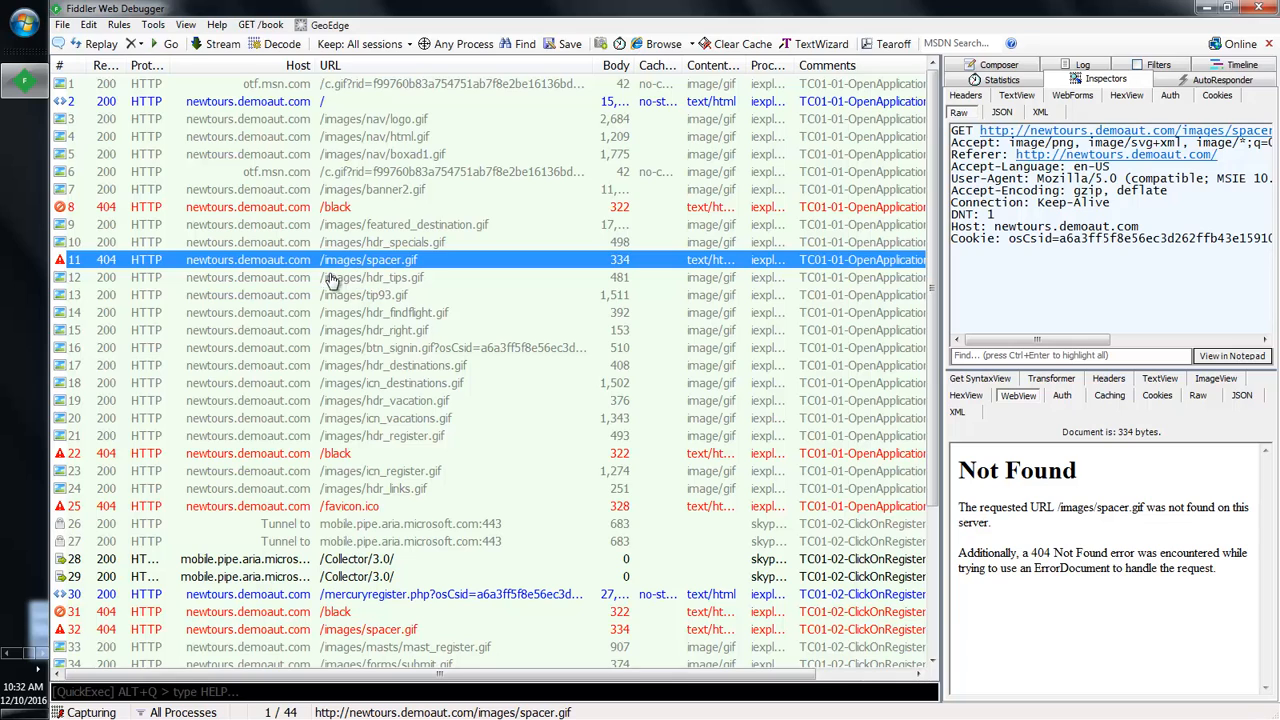
{"action": "left_click", "coordinate": [5, 660]}
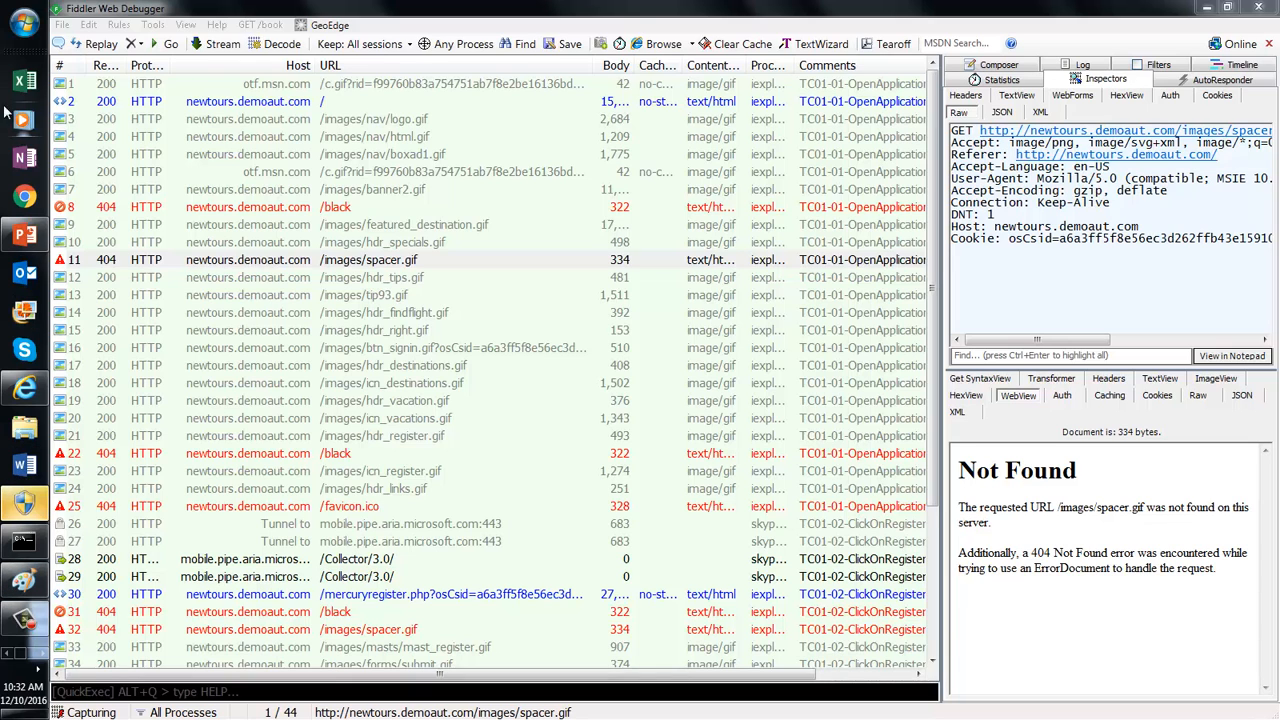
{"action": "left_click", "coordinate": [24, 30]}
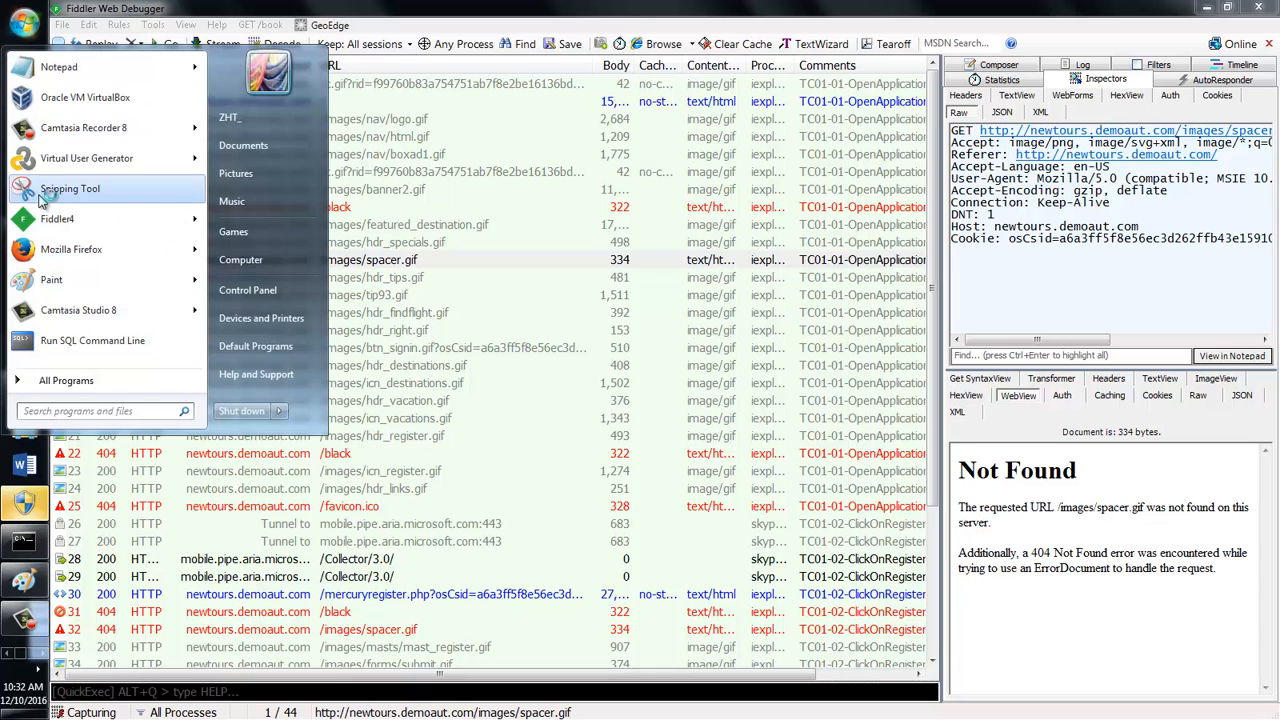
{"action": "left_click", "coordinate": [60, 190]}
{"action": "left_click_drag", "start_coordinate": [55, 18], "coordinate": [1275, 668]}
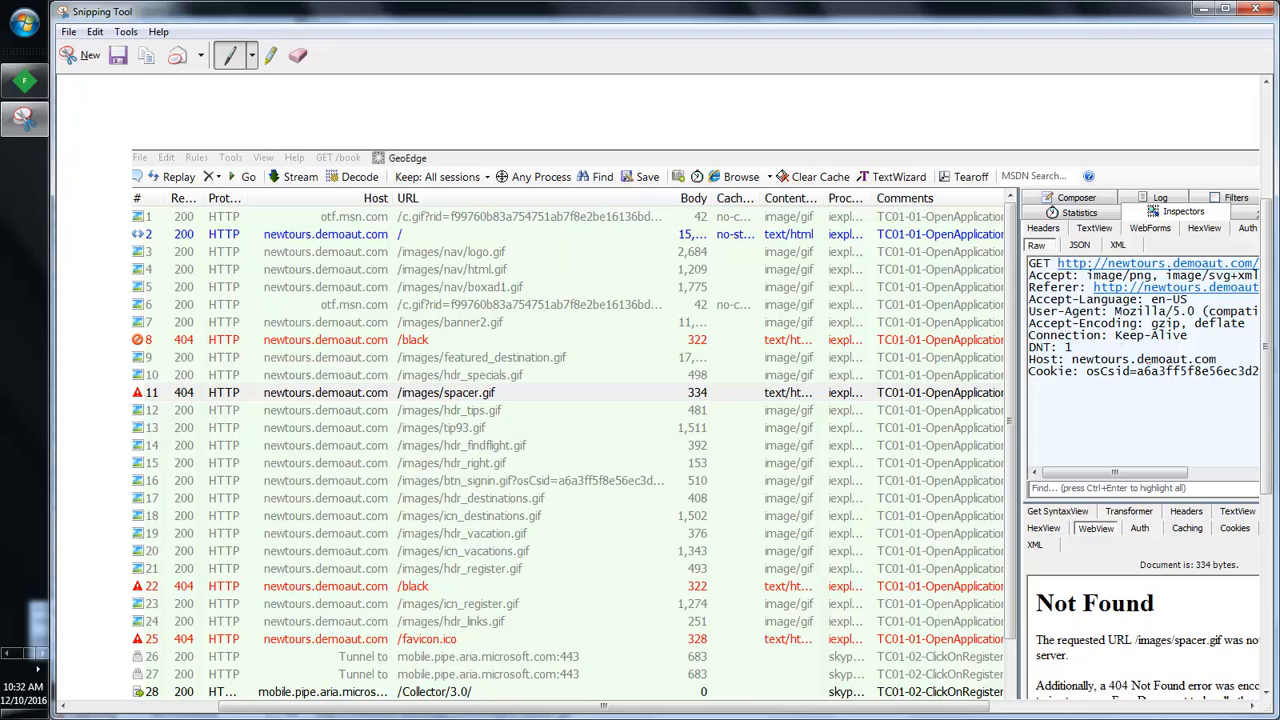
{"action": "left_click", "coordinate": [1256, 10]}
{"action": "left_click", "coordinate": [731, 376]}
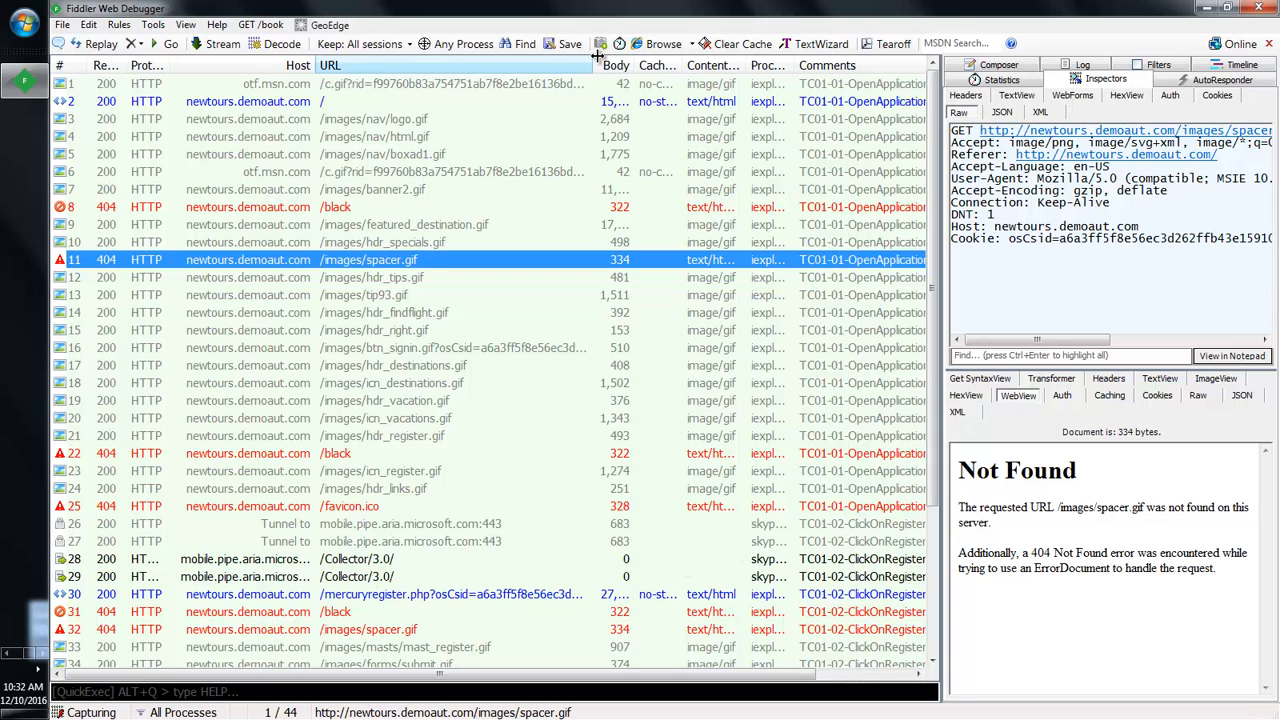
Step: Widen the URL column and select the mercurycreate_account.php POST session further down the list
{"action": "left_click_drag", "start_coordinate": [597, 57], "coordinate": [873, 135]}
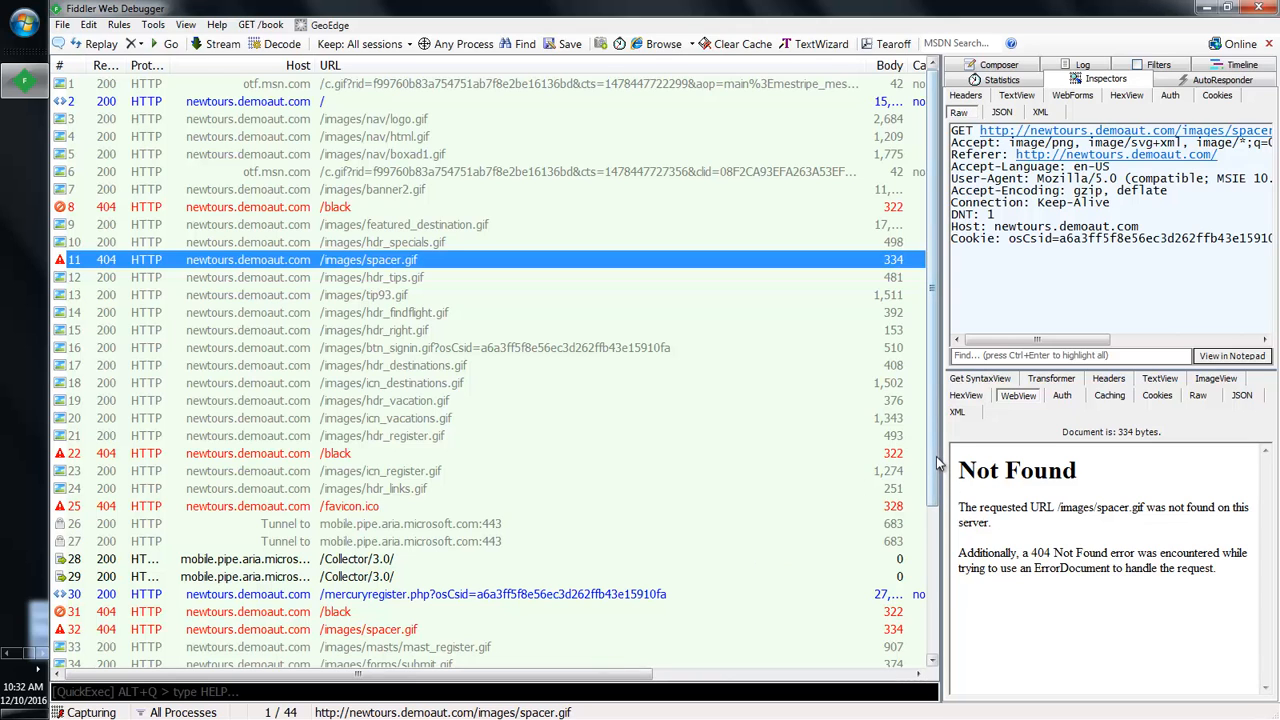
{"action": "left_click_drag", "start_coordinate": [936, 465], "coordinate": [897, 309]}
{"action": "left_click_drag", "start_coordinate": [933, 303], "coordinate": [938, 415]}
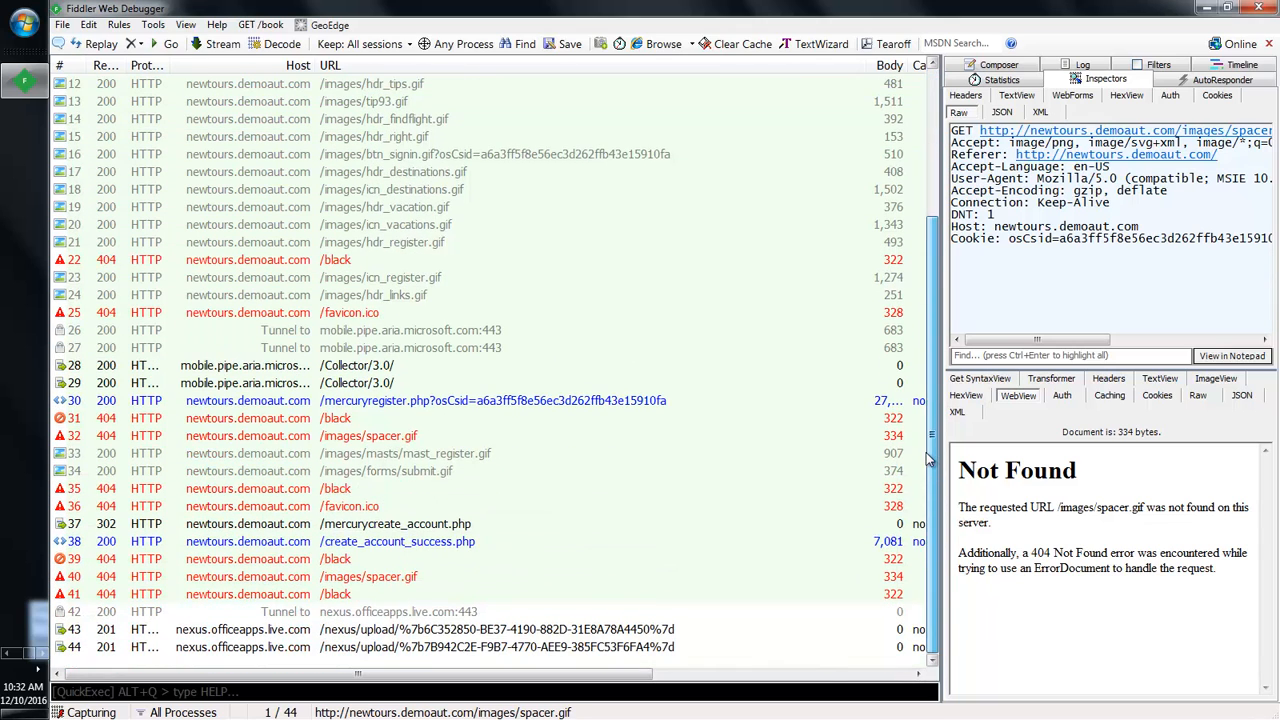
{"action": "left_click", "coordinate": [407, 526]}
{"action": "left_click", "coordinate": [407, 526]}
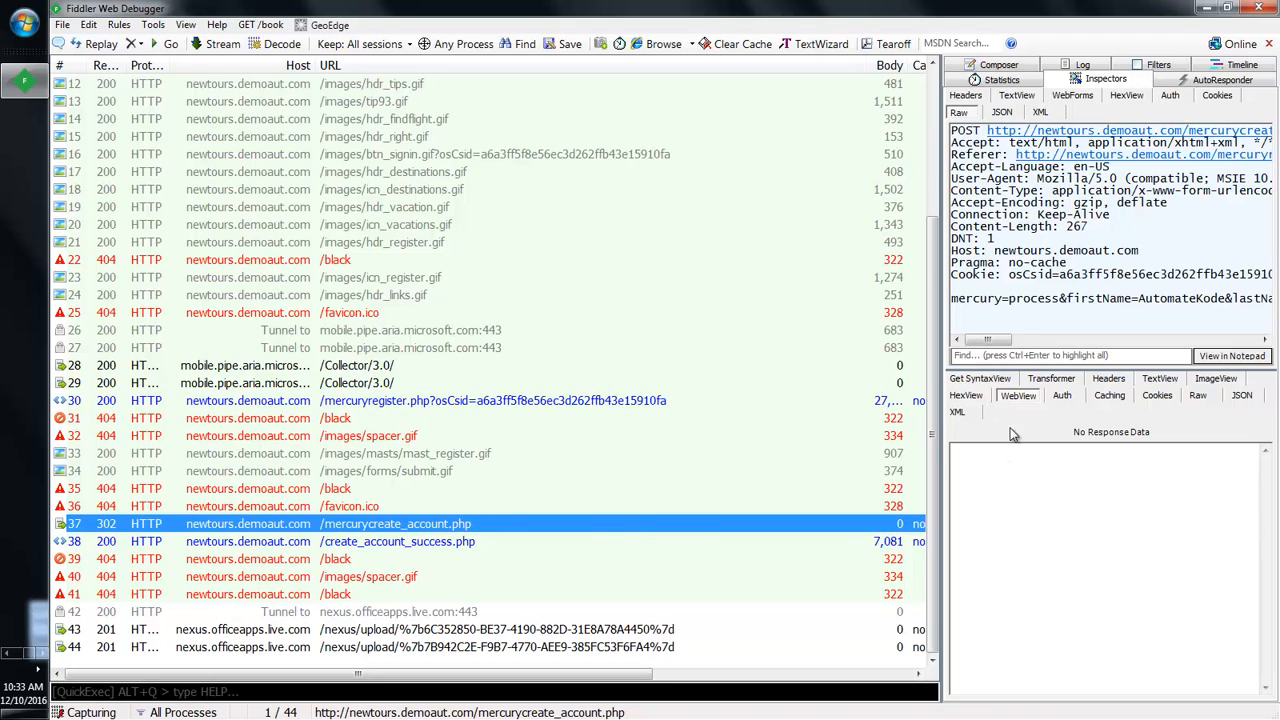
{"action": "left_click", "coordinate": [1052, 379]}
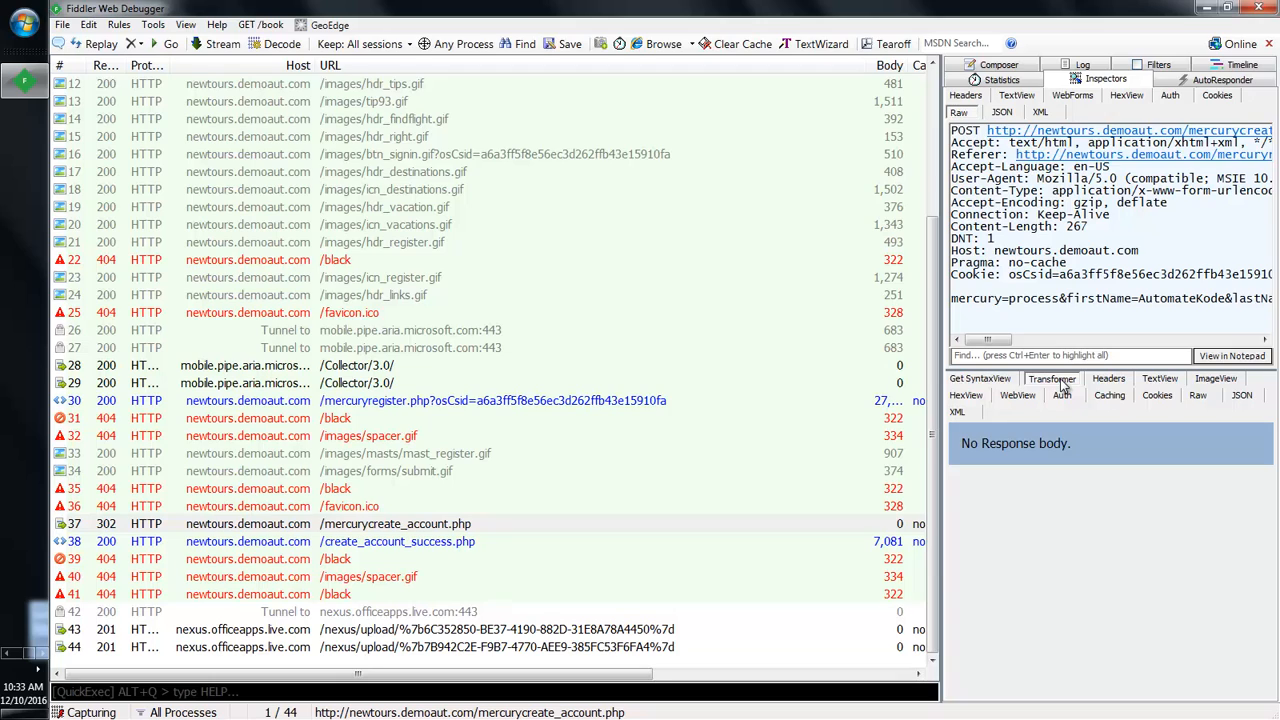
{"action": "left_click", "coordinate": [417, 529]}
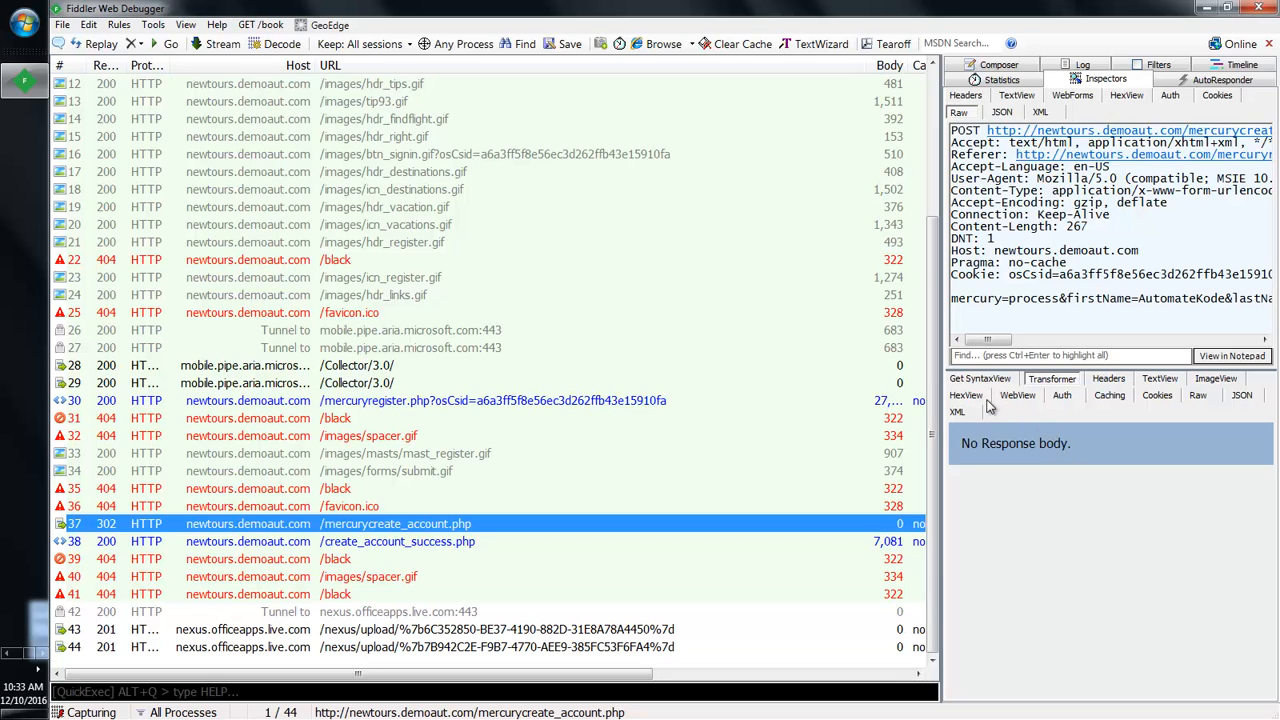
{"action": "left_click", "coordinate": [1108, 379]}
{"action": "left_click", "coordinate": [1055, 382]}
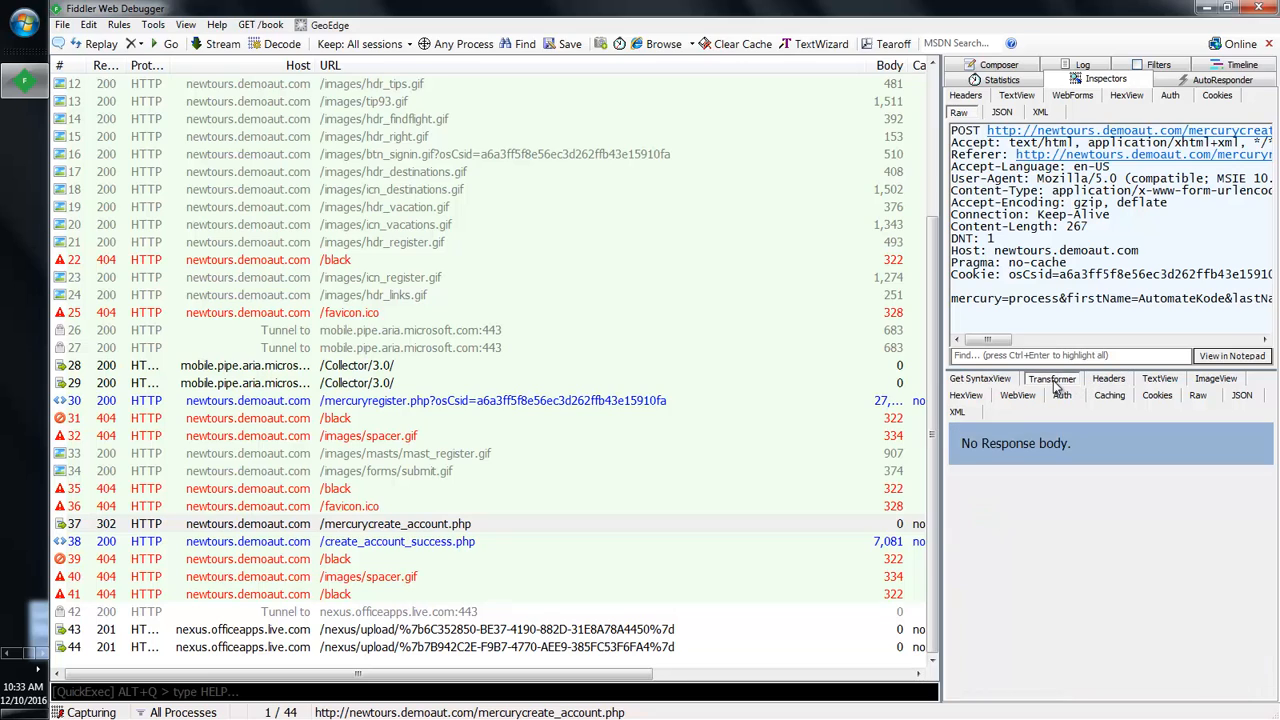
{"action": "left_click", "coordinate": [992, 380]}
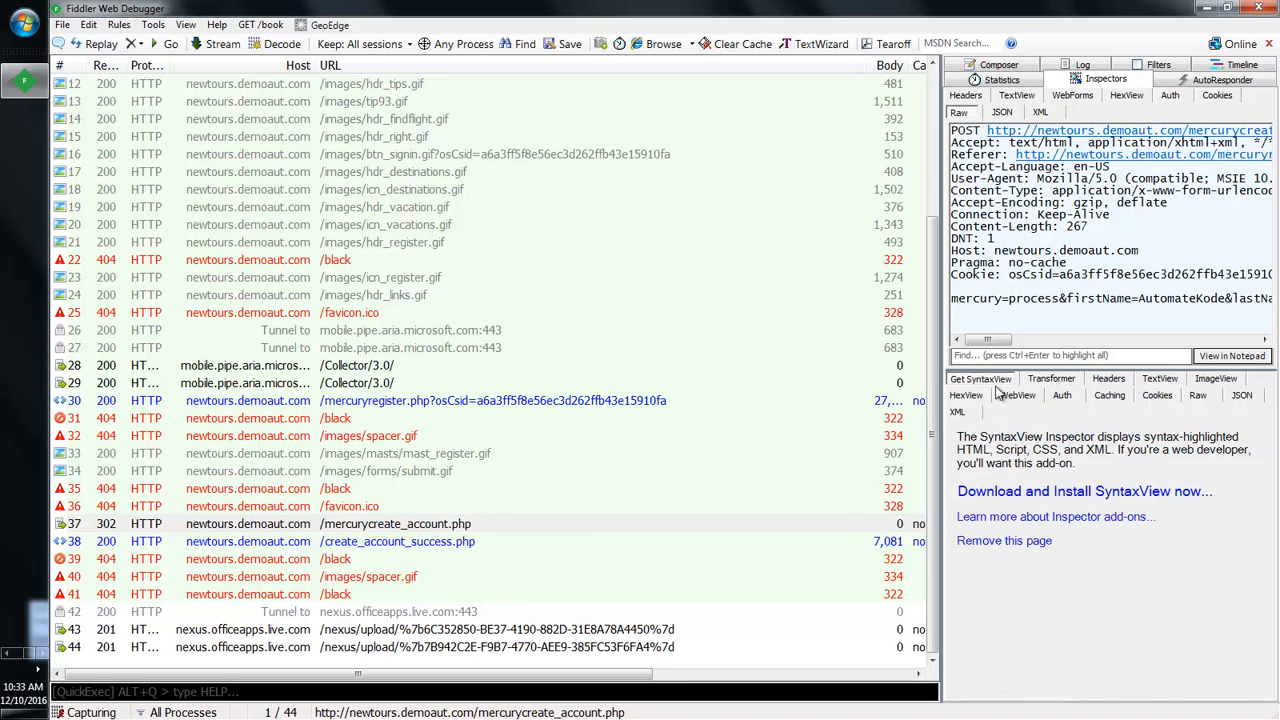
{"action": "left_click", "coordinate": [978, 397]}
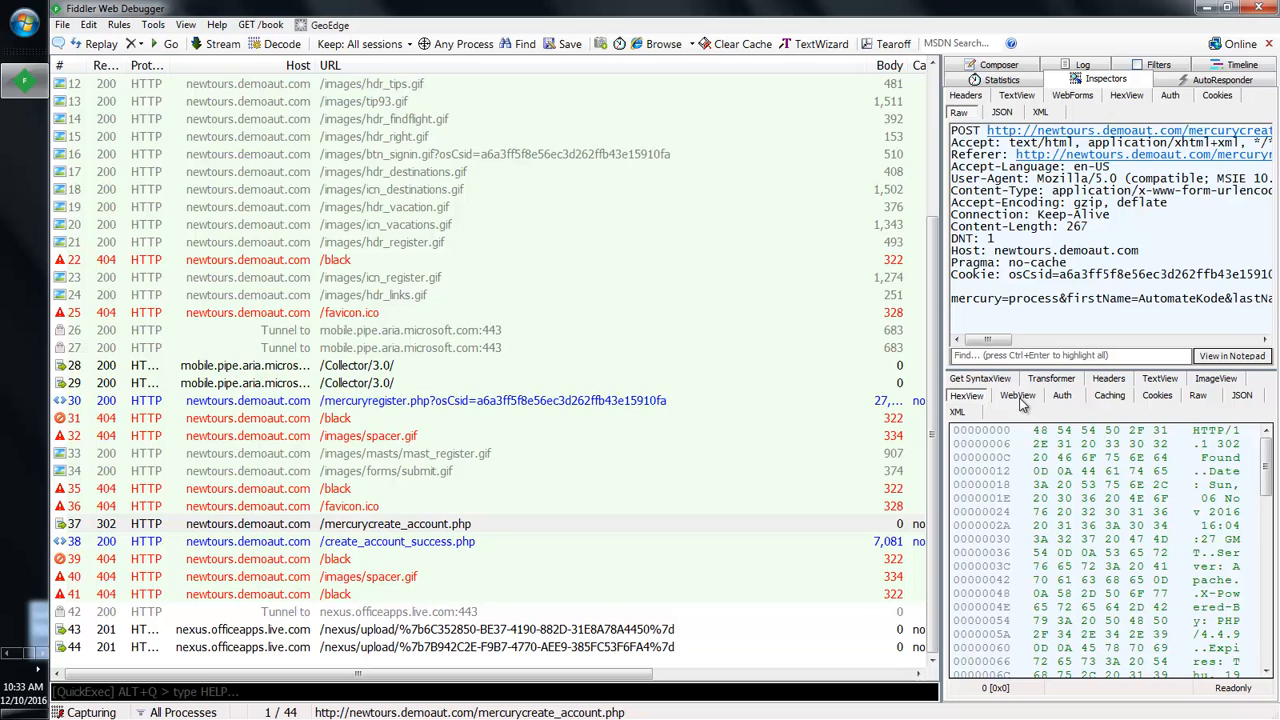
{"action": "left_click", "coordinate": [1018, 396]}
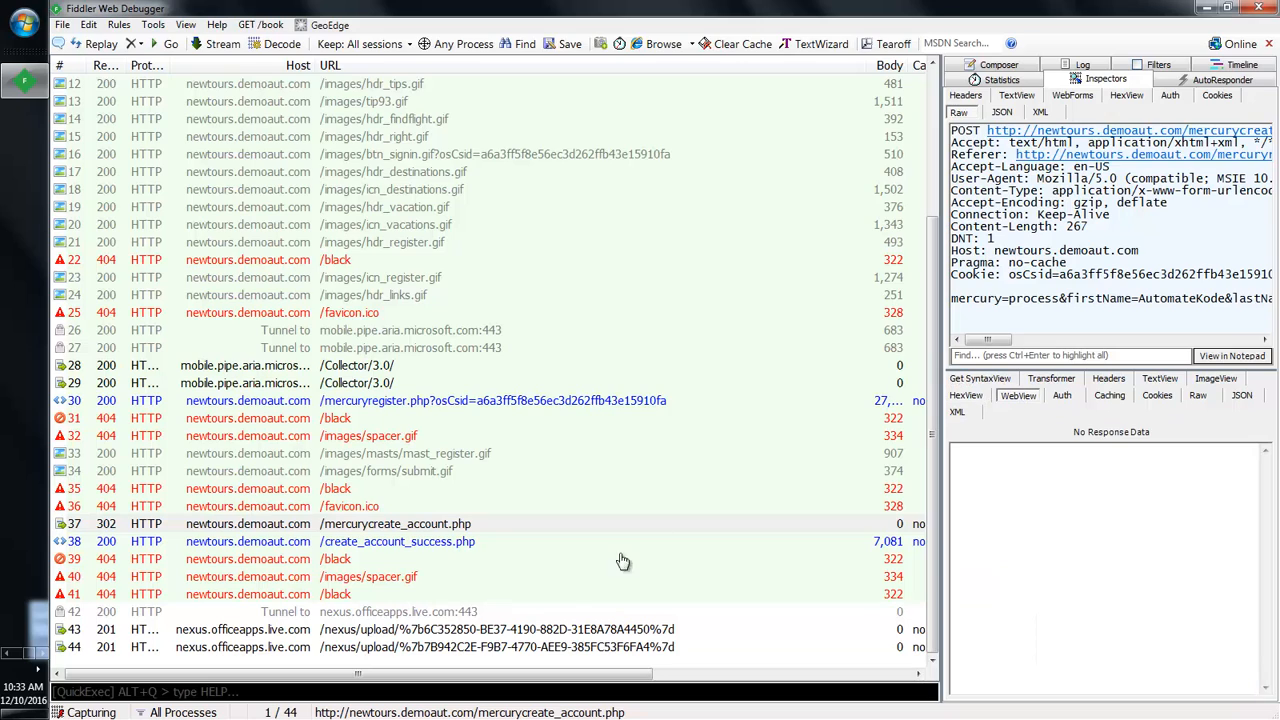
{"action": "left_click", "coordinate": [392, 582]}
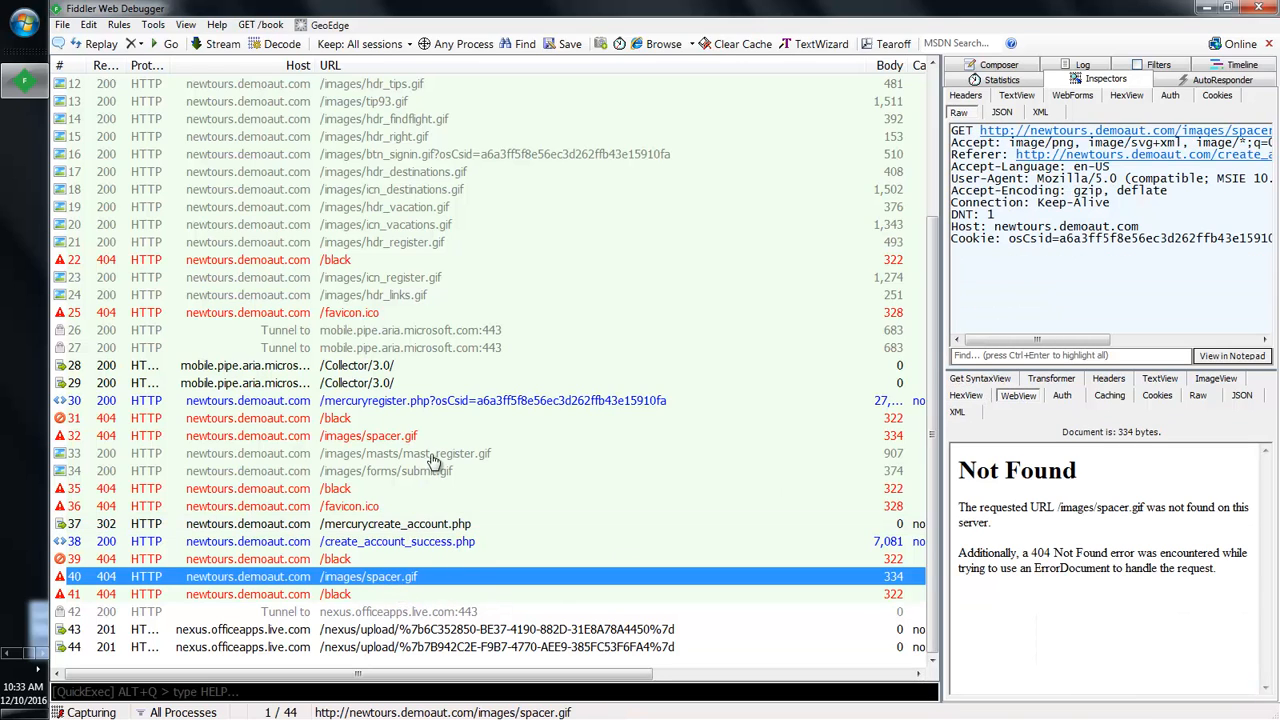
{"action": "scroll", "coordinate": [929, 375], "scroll_direction": "up", "scroll_amount": 4}
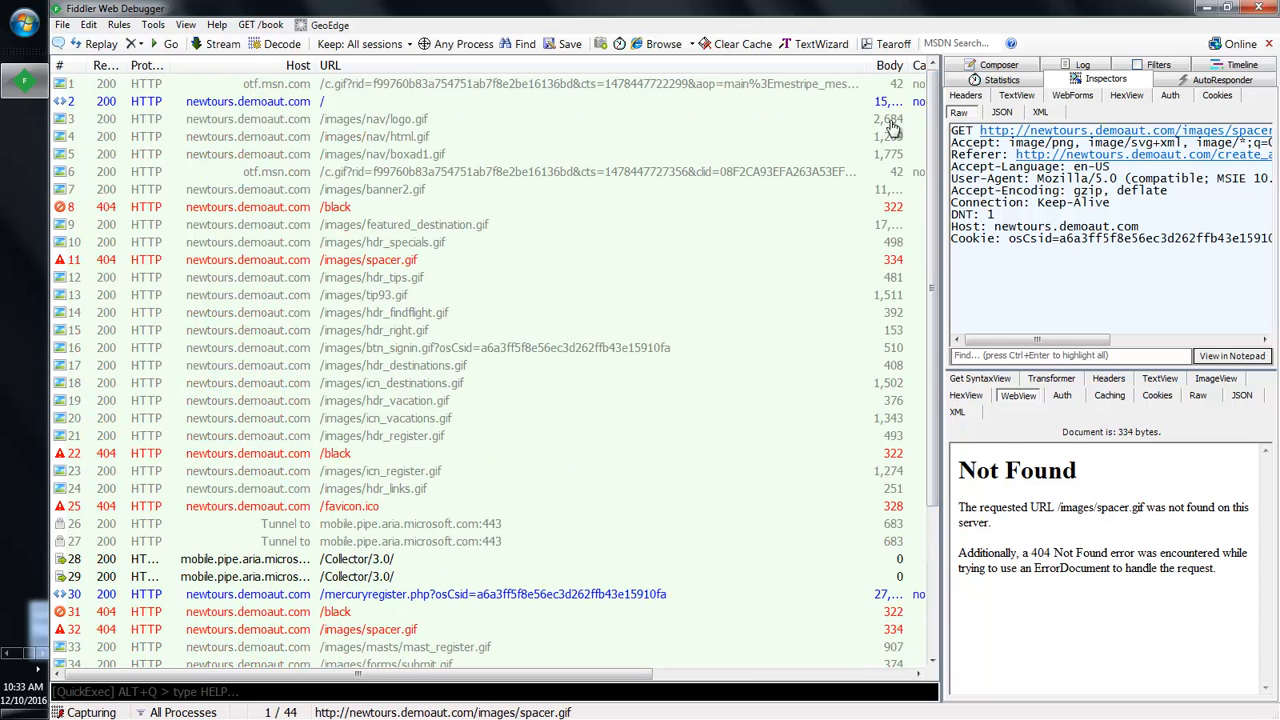
Step: Widen the URL column further and scroll down the session list
{"action": "left_click_drag", "start_coordinate": [563, 680], "coordinate": [670, 679]}
{"action": "left_click_drag", "start_coordinate": [690, 66], "coordinate": [905, 72]}
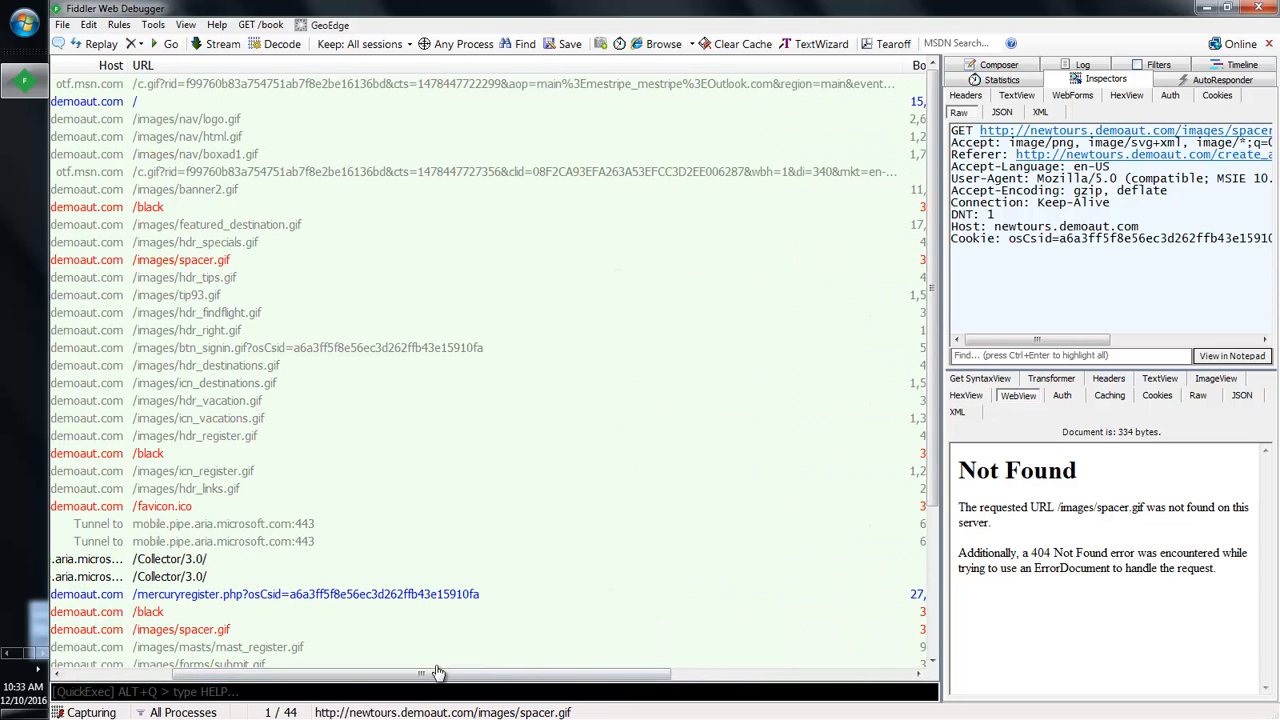
{"action": "left_click_drag", "start_coordinate": [275, 680], "coordinate": [500, 678]}
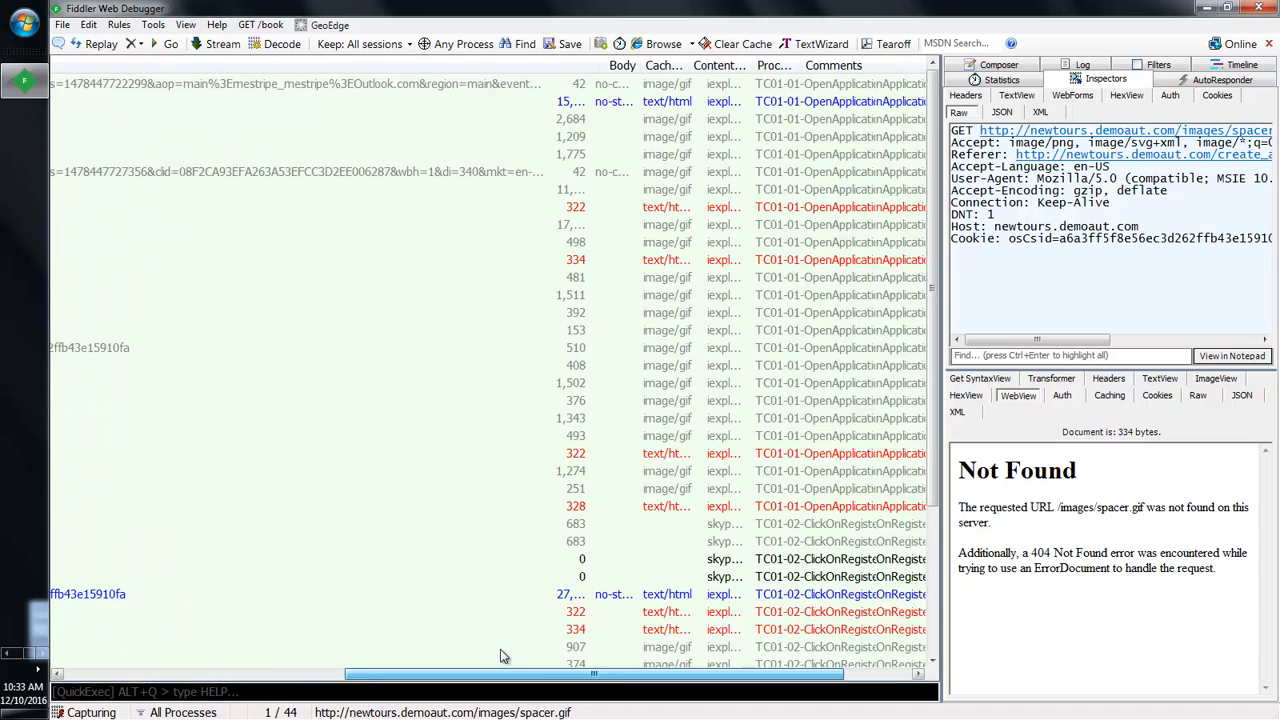
{"action": "left_click_drag", "start_coordinate": [512, 66], "coordinate": [924, 102]}
{"action": "left_click_drag", "start_coordinate": [540, 673], "coordinate": [640, 673]}
{"action": "left_click_drag", "start_coordinate": [459, 675], "coordinate": [112, 696]}
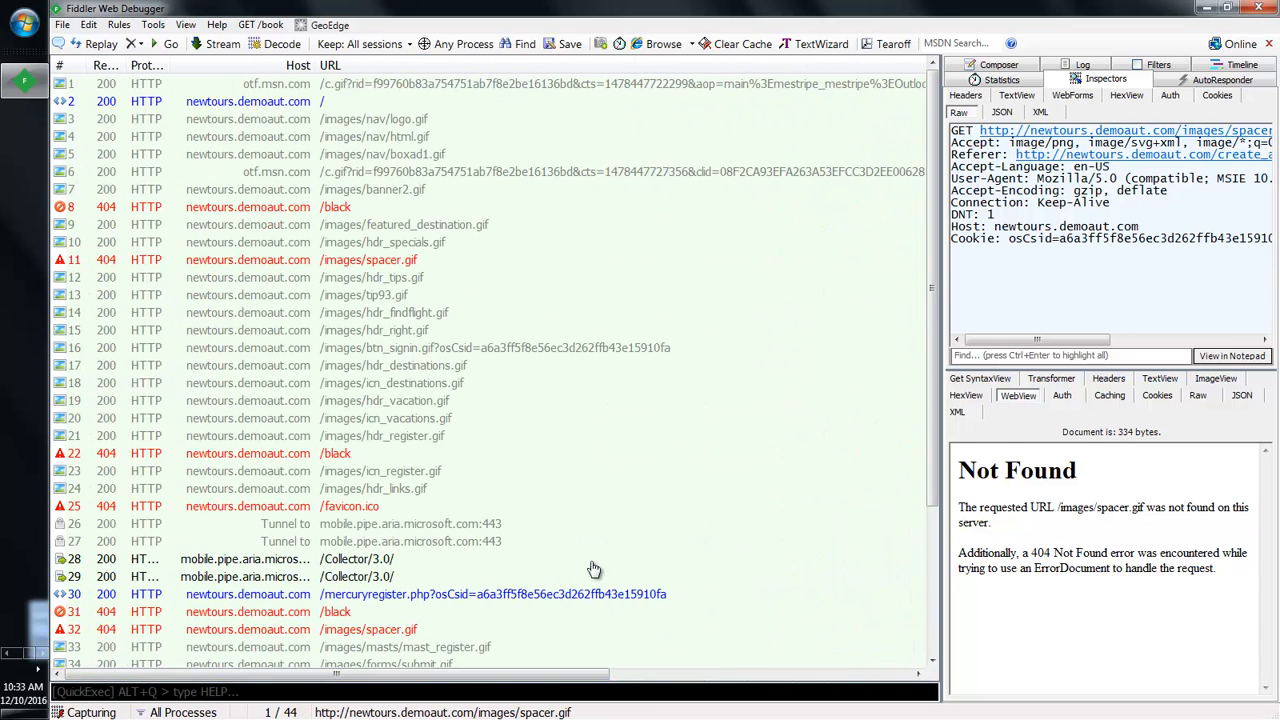
{"action": "left_click_drag", "start_coordinate": [933, 353], "coordinate": [909, 518]}
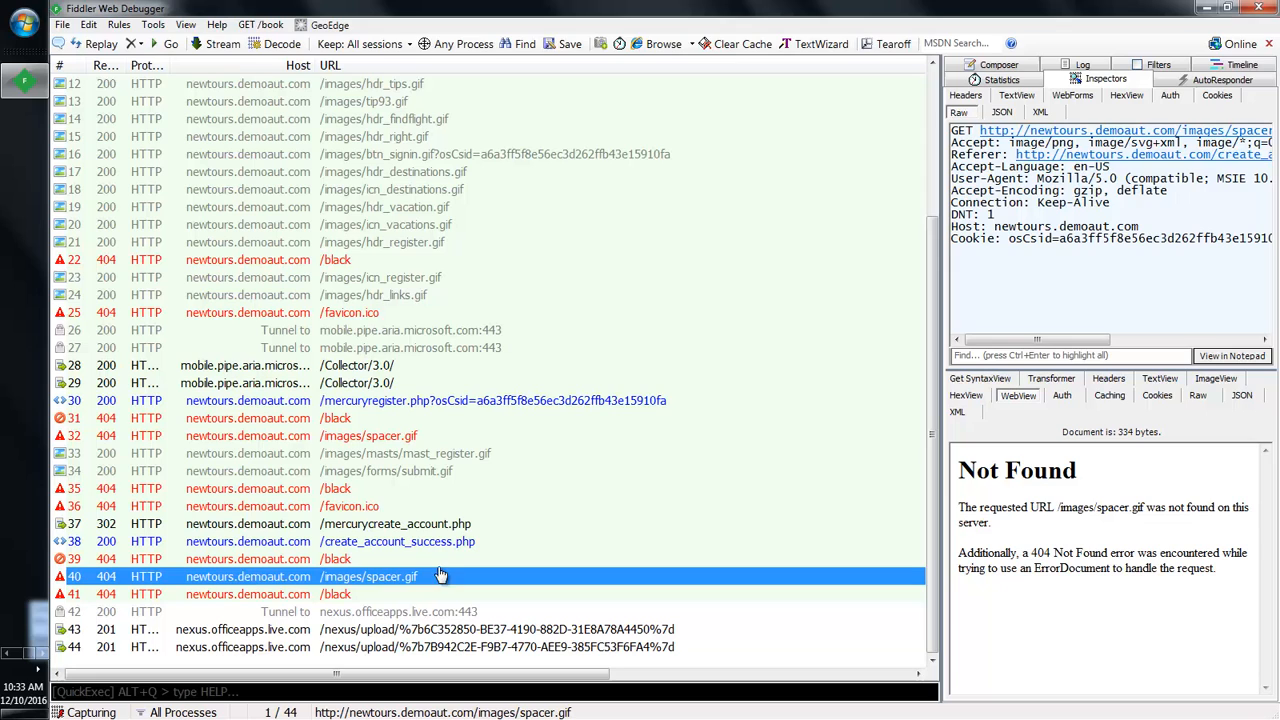
Step: Show the Transformer encoding details for session 38's create_account_success.php response
{"action": "left_click", "coordinate": [483, 629]}
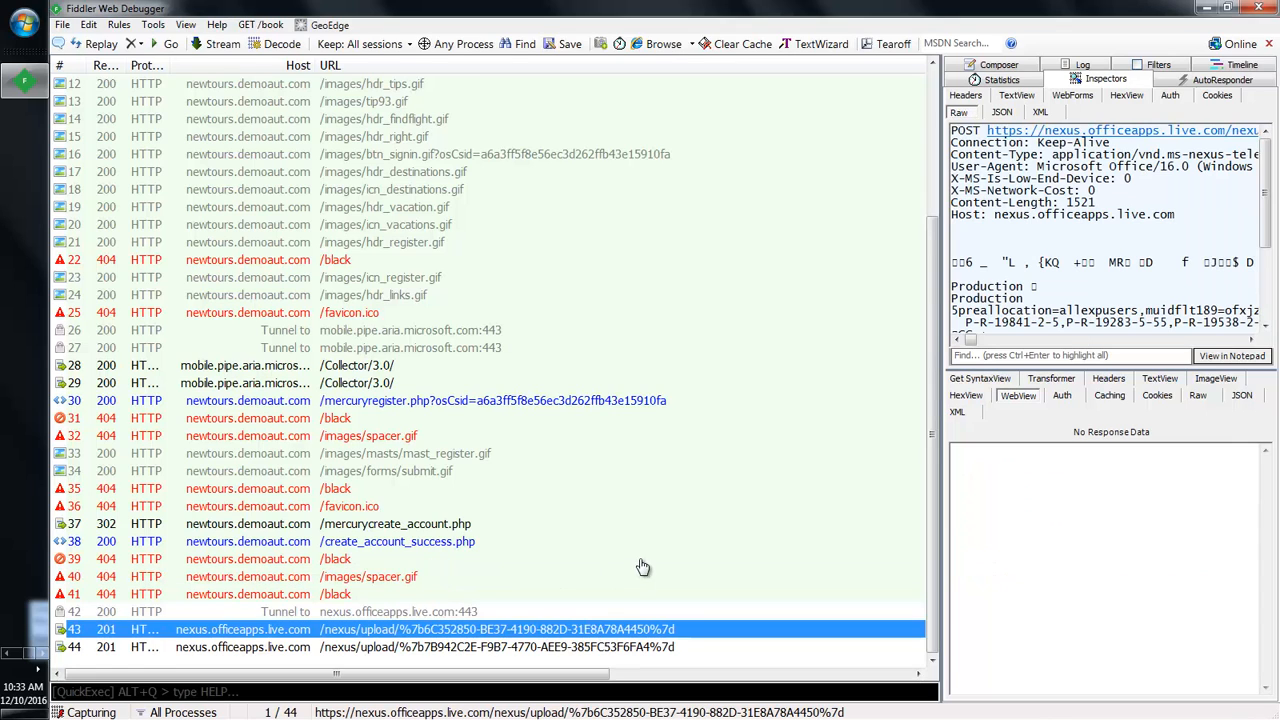
{"action": "left_click", "coordinate": [1066, 380]}
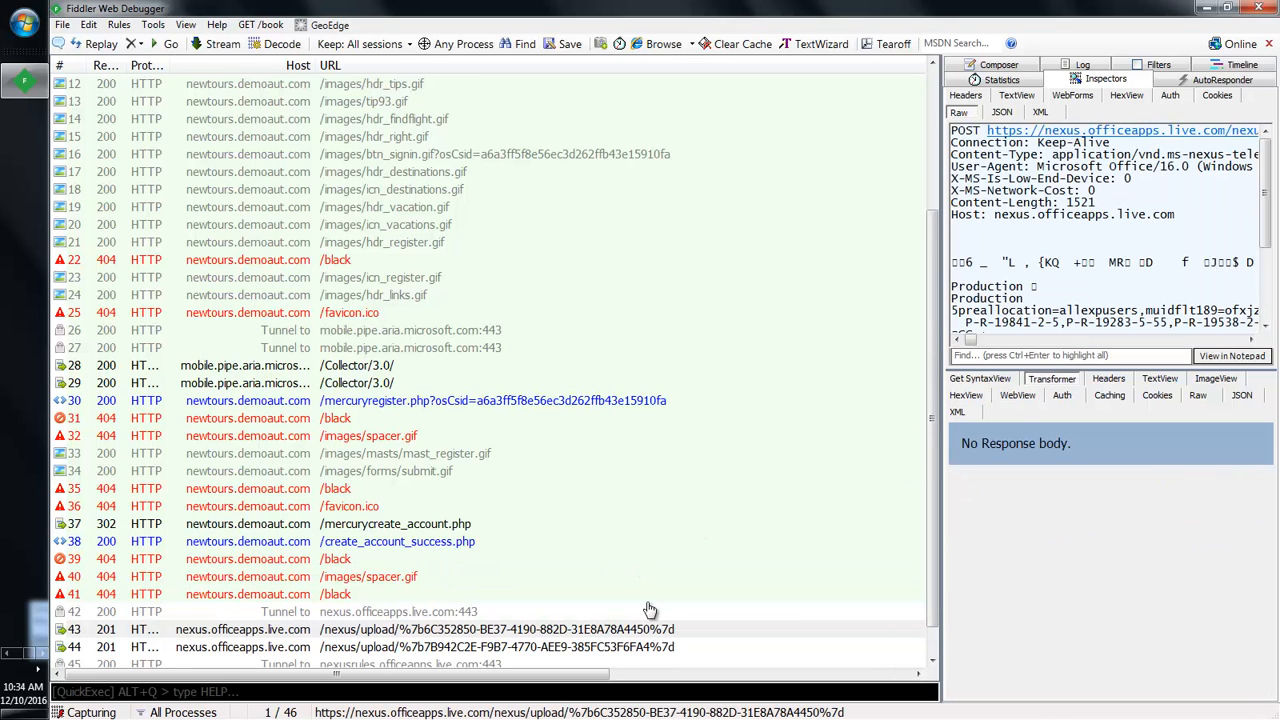
{"action": "left_click", "coordinate": [443, 541]}
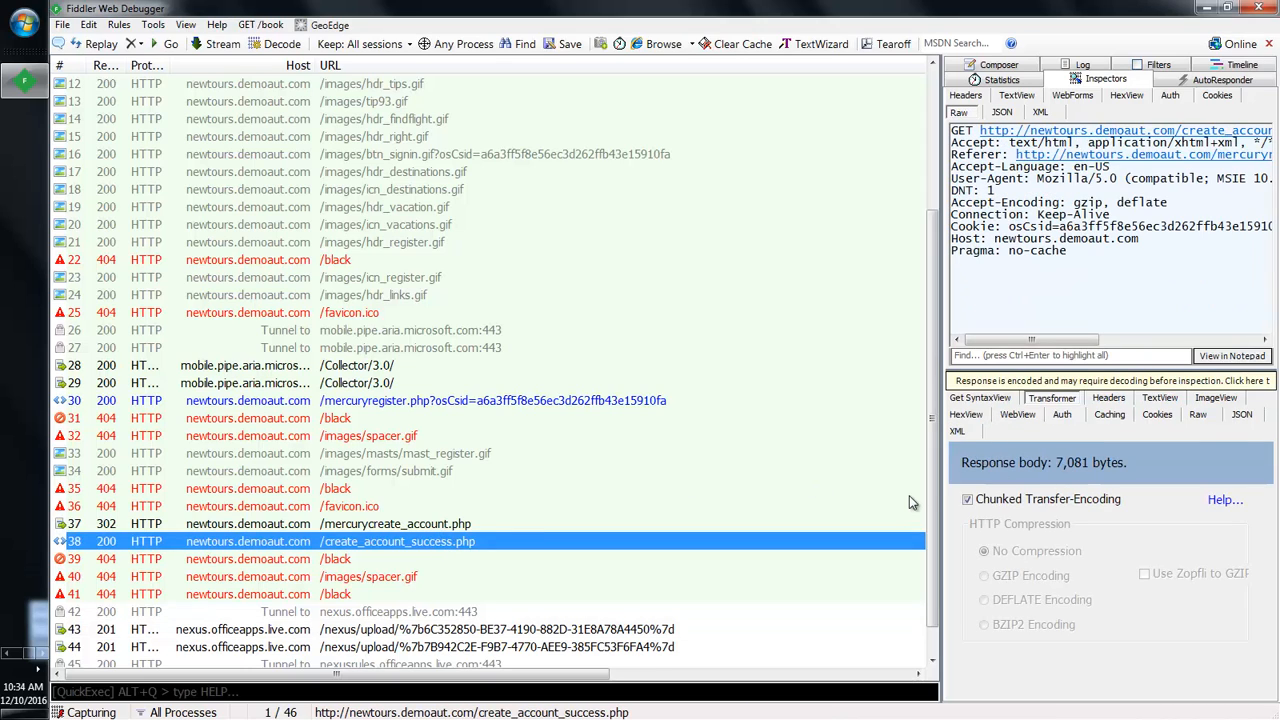
Step: Remove chunked encoding from session 38's response, leaving a 7,068-byte body, then choose GZIP
{"action": "left_click", "coordinate": [1066, 381]}
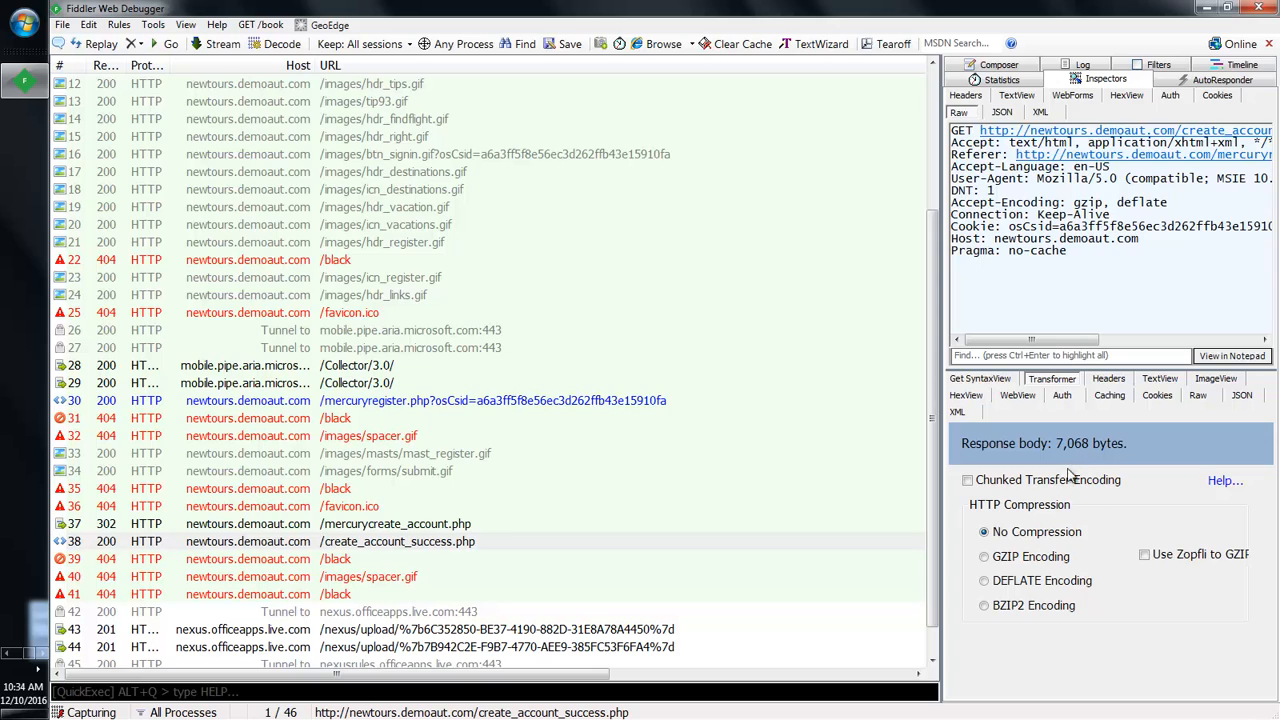
{"action": "left_click", "coordinate": [983, 557]}
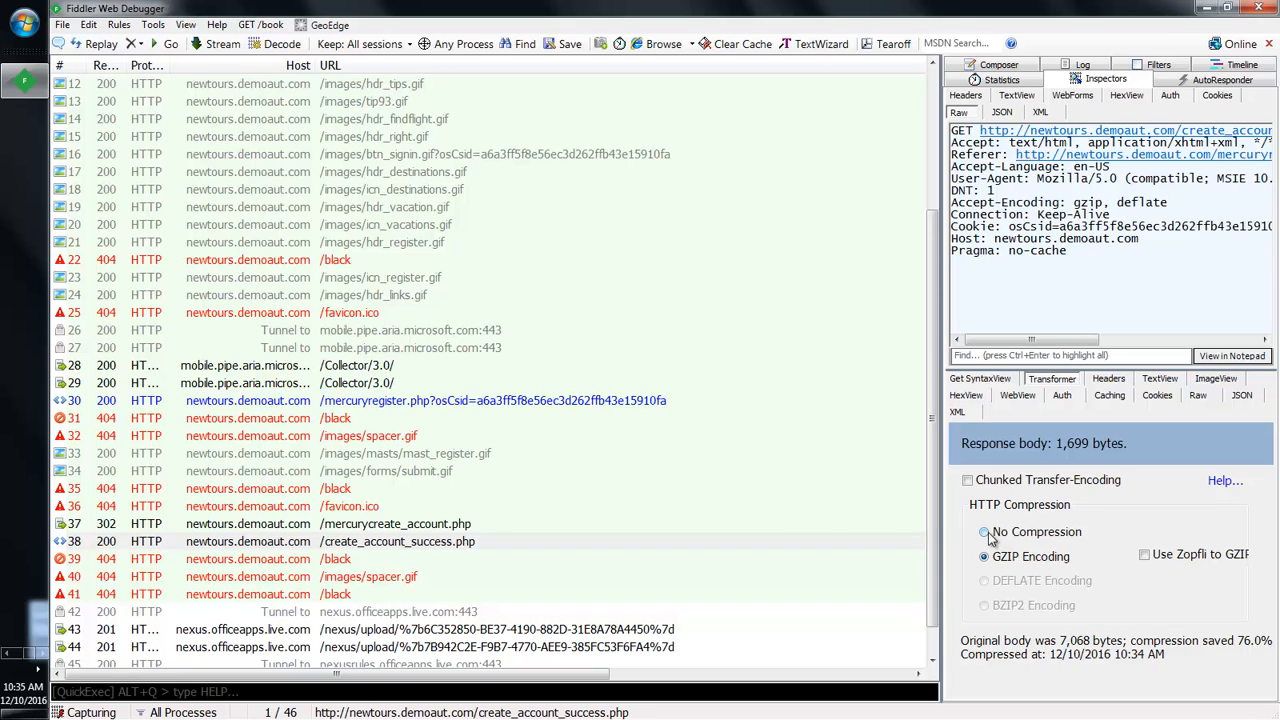
Step: Switch the response to No Compression, then back to GZIP for a 1,699-byte body
{"action": "left_click", "coordinate": [985, 533]}
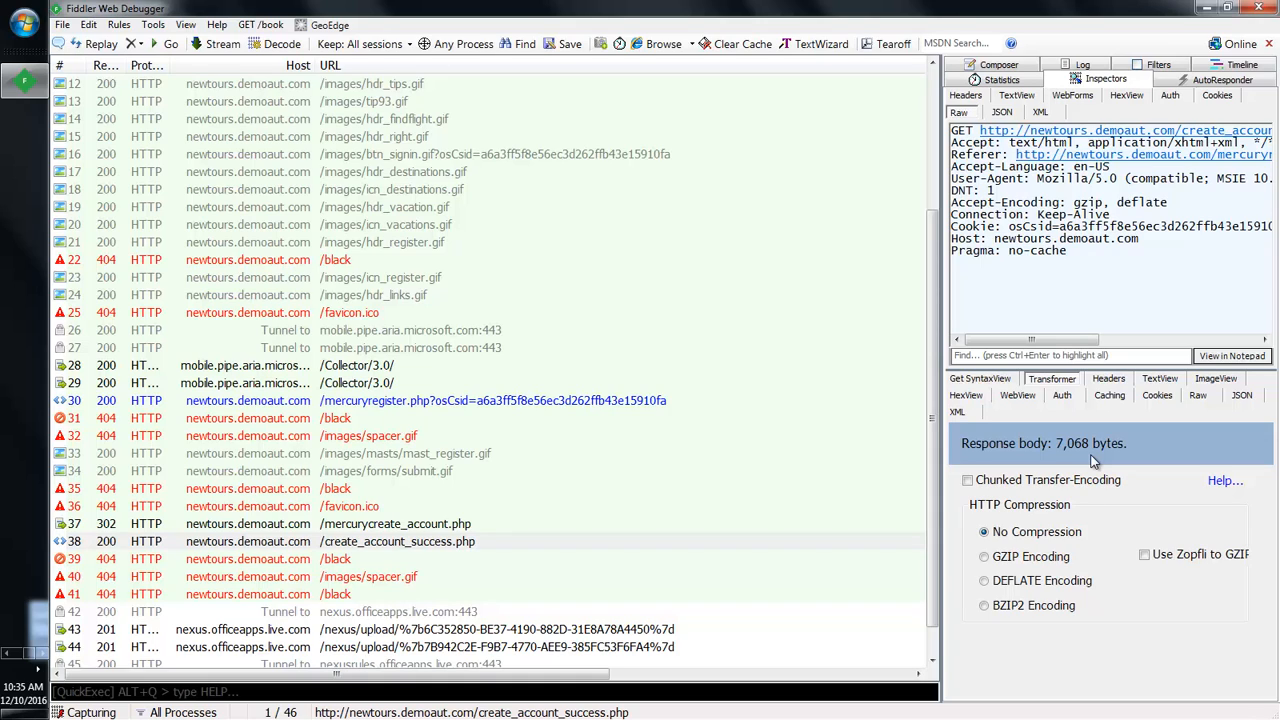
{"action": "left_click", "coordinate": [985, 557]}
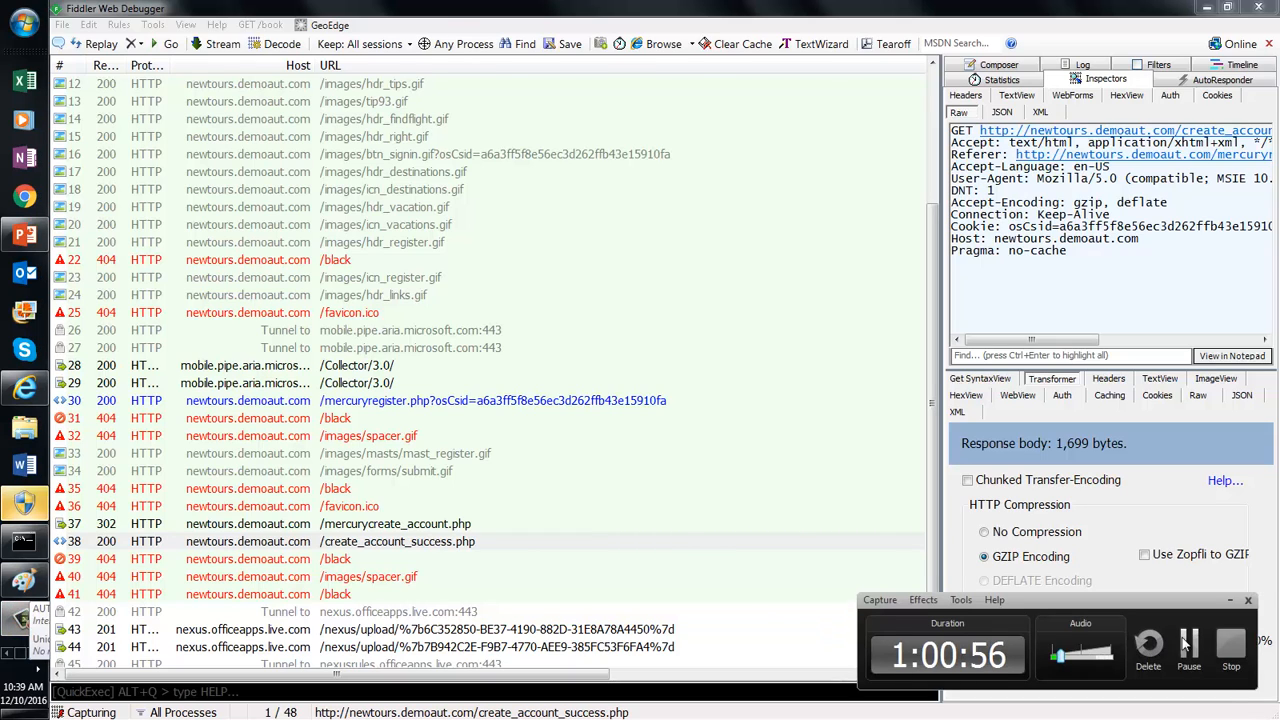
{"action": "left_click", "coordinate": [1186, 644]}
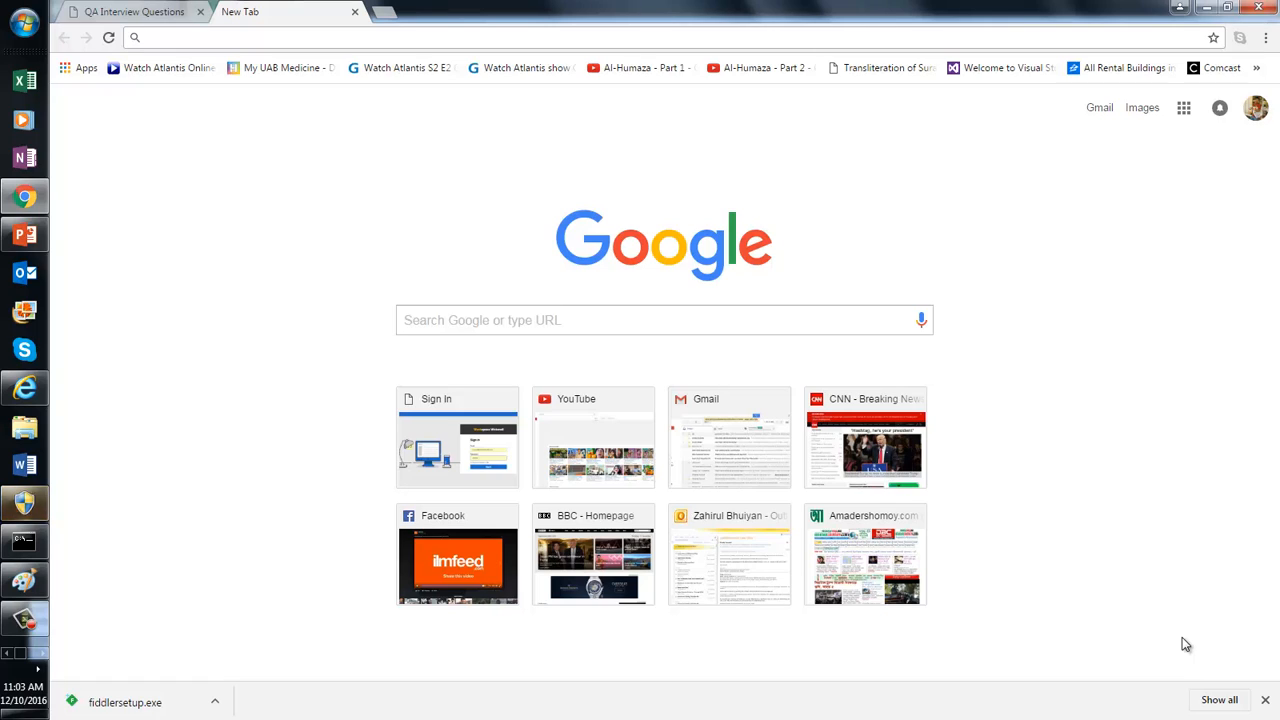
Step: Search Google for 'download fiddler 4' from the Chrome address bar
{"action": "type", "text": "dow"}
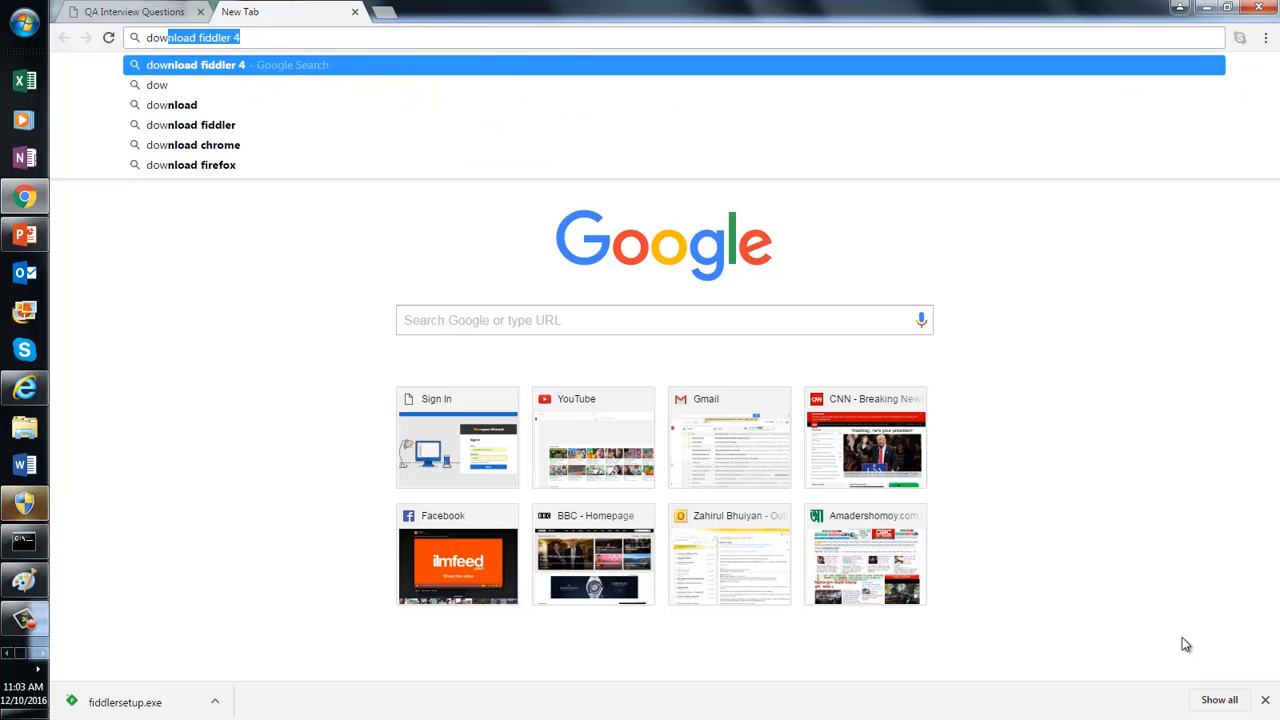
{"action": "type", "text": "nload fiddl"}
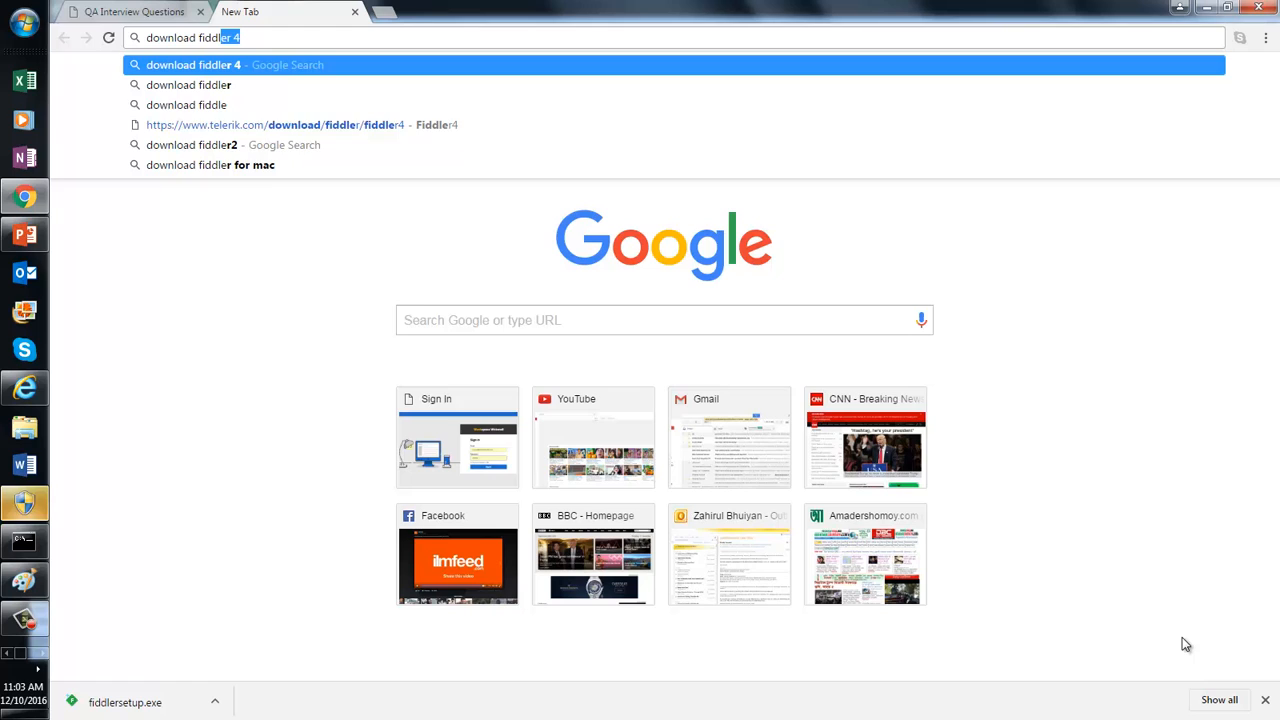
{"action": "type", "text": "er"}
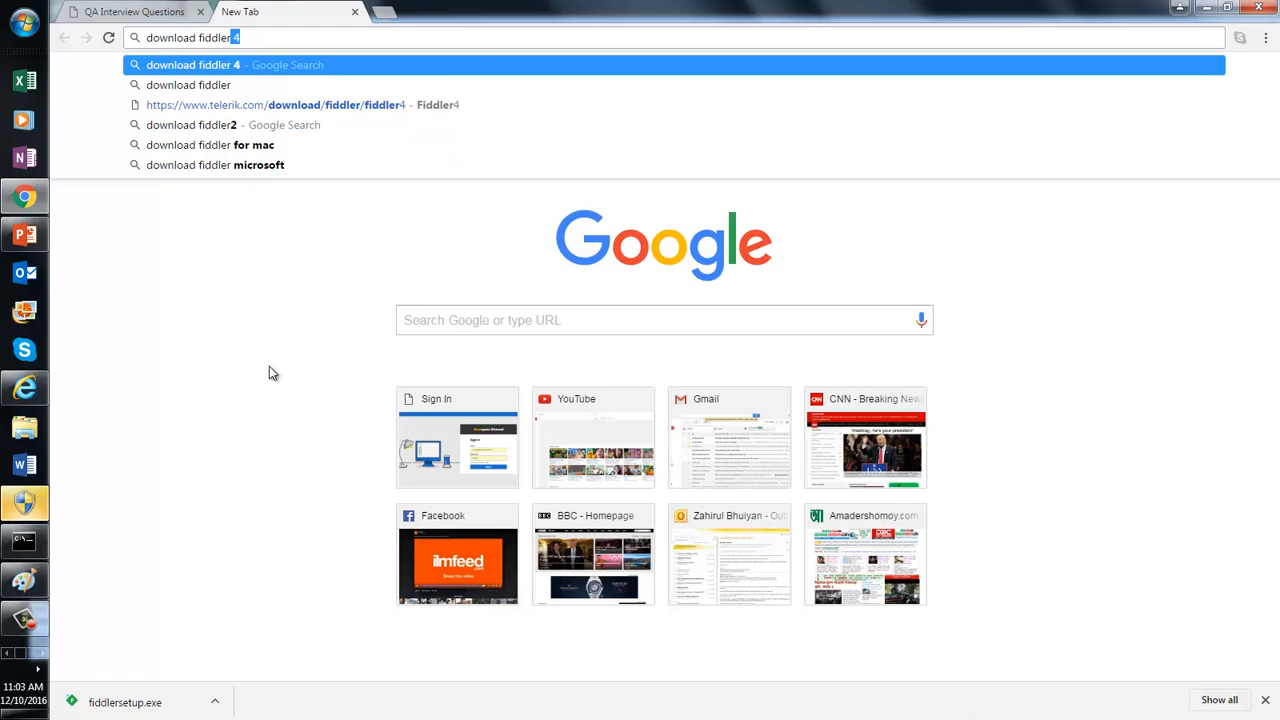
{"action": "left_click", "coordinate": [233, 67]}
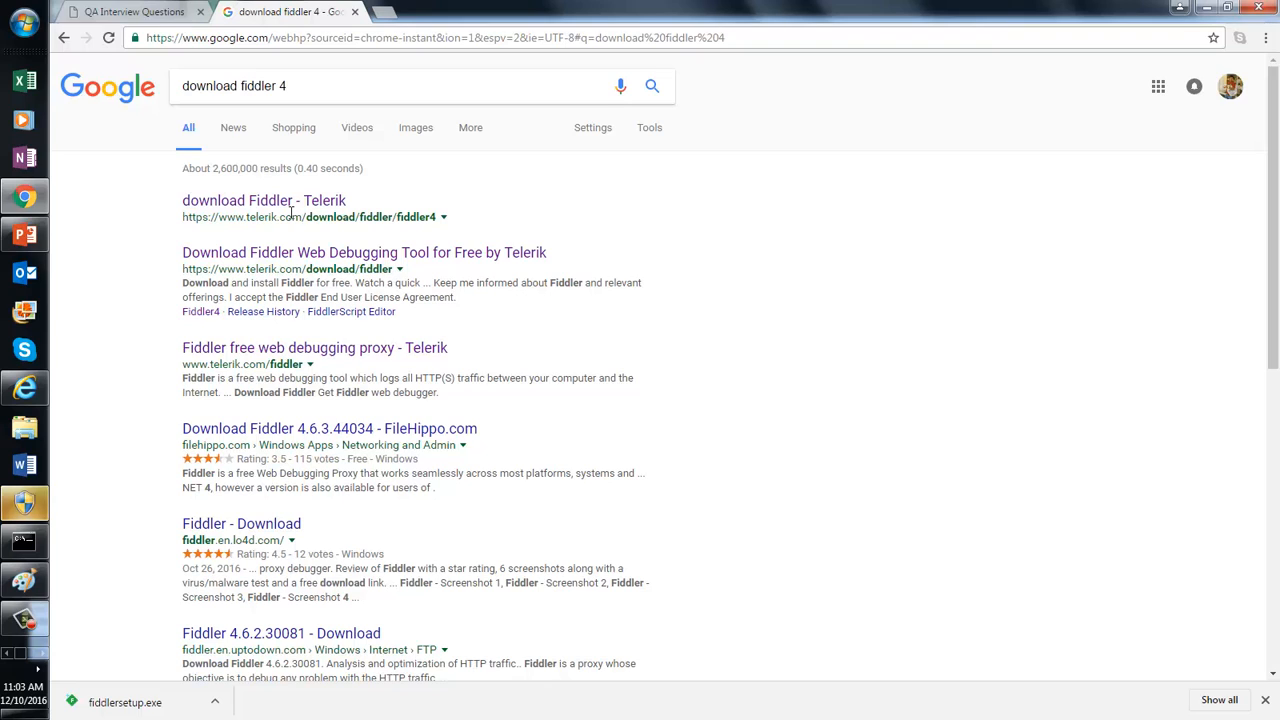
Step: Open Telerik's Fiddler download page and show the downloaded installer in its Downloads folder
{"action": "left_click", "coordinate": [288, 204]}
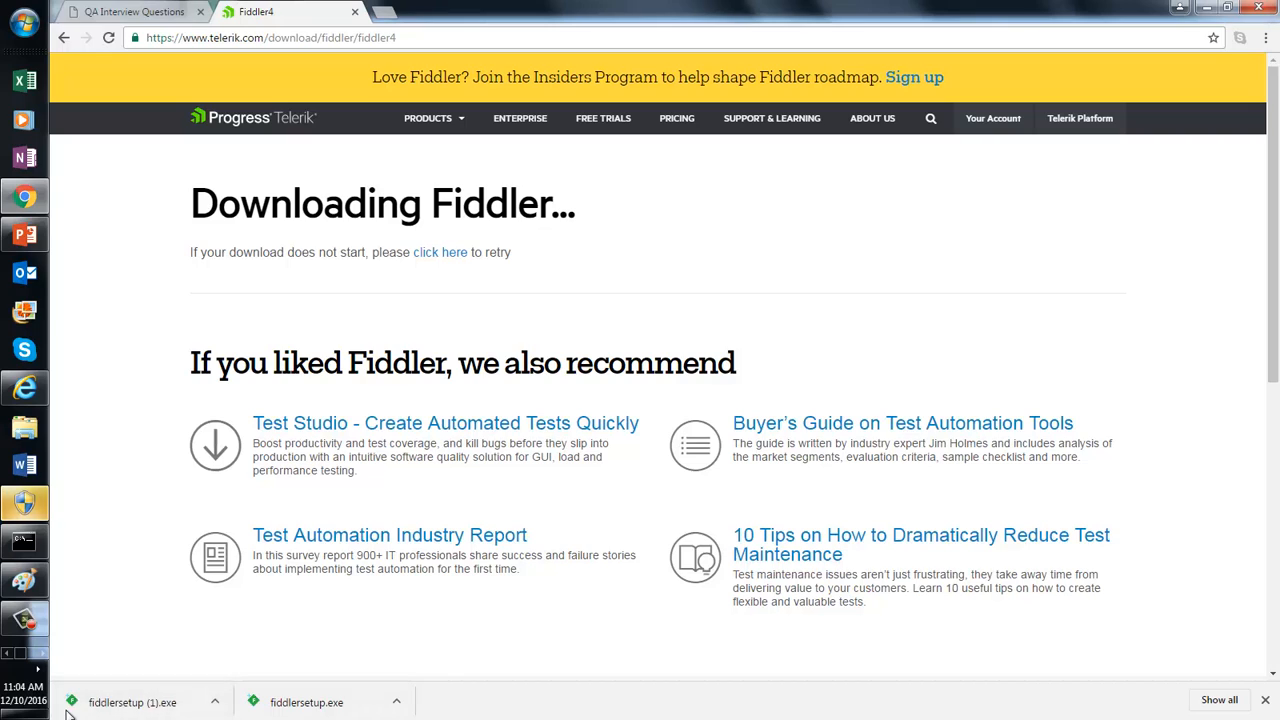
{"action": "right_click", "coordinate": [118, 707]}
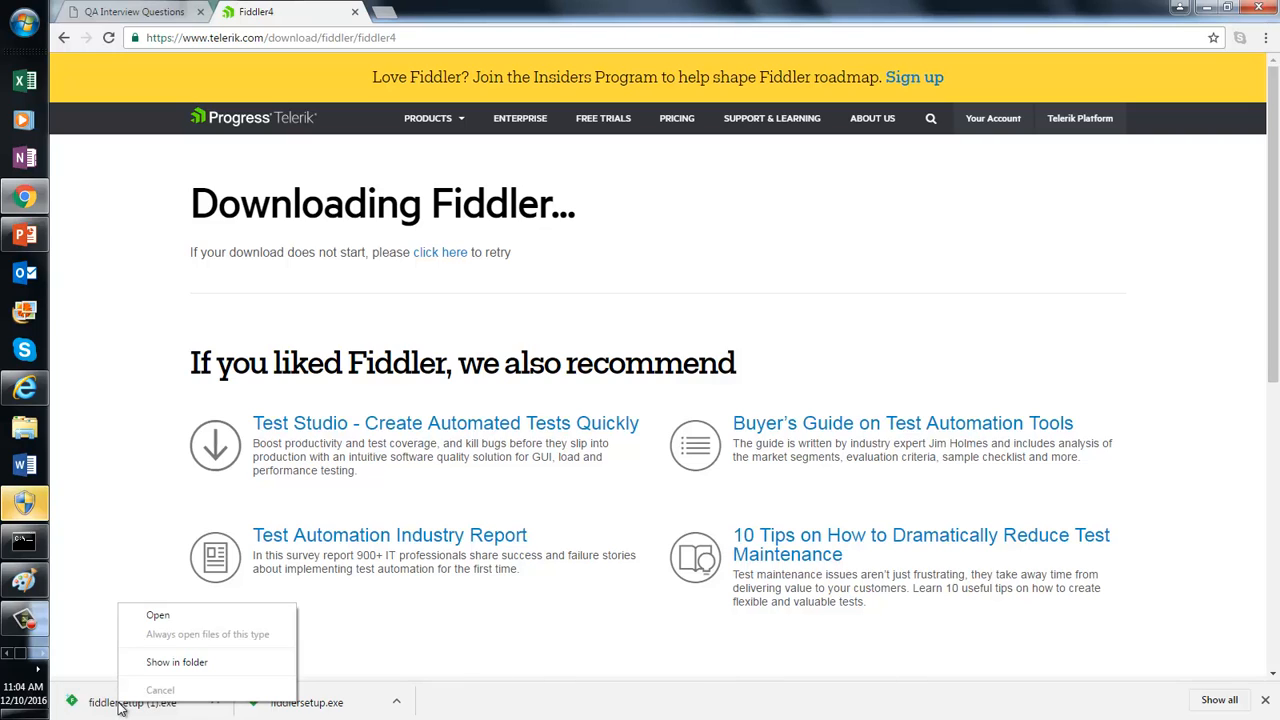
{"action": "left_click", "coordinate": [168, 662]}
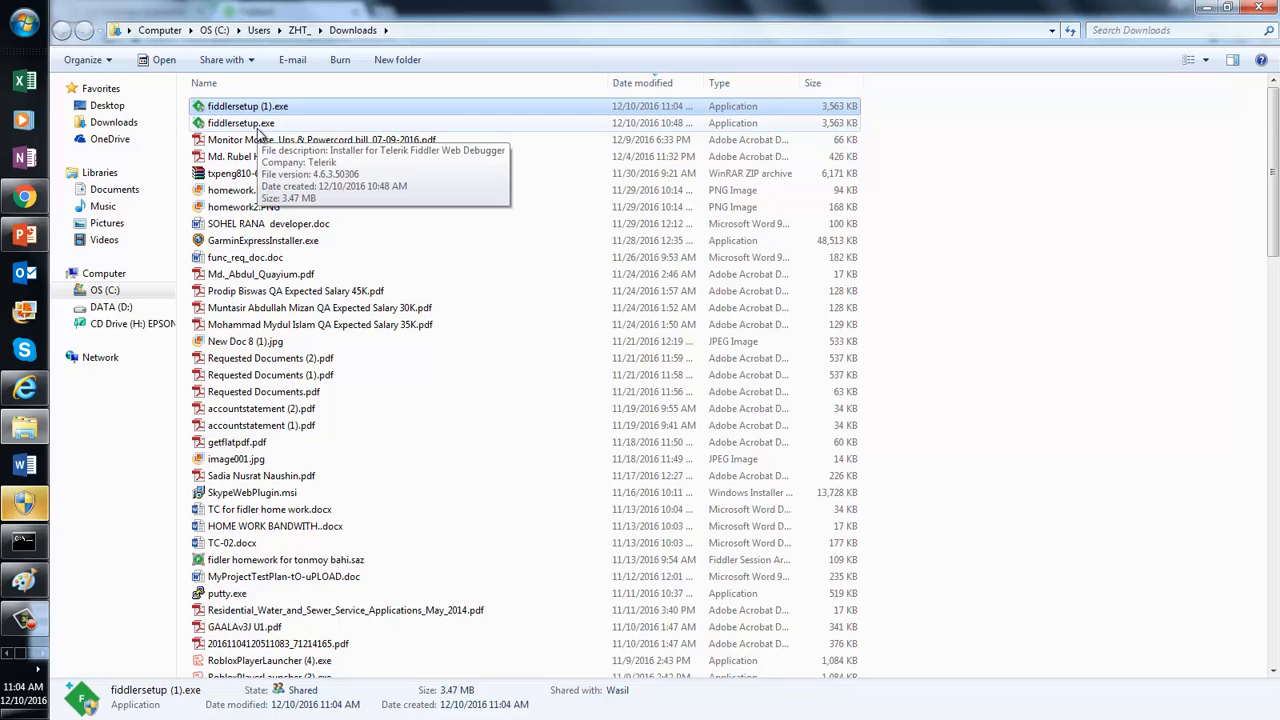
Step: Permanently delete the duplicate fiddlersetup (1).exe and go to the OS (C:) drive
{"action": "left_click", "coordinate": [258, 129]}
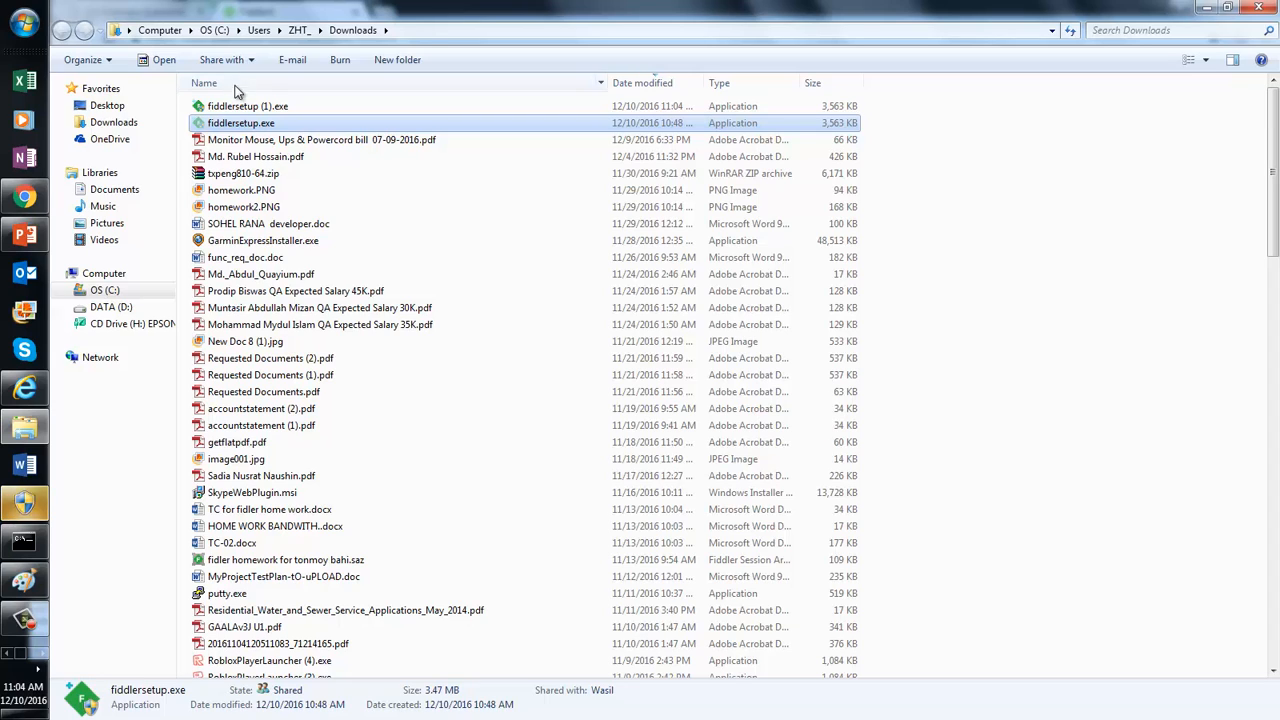
{"action": "left_click", "coordinate": [241, 110]}
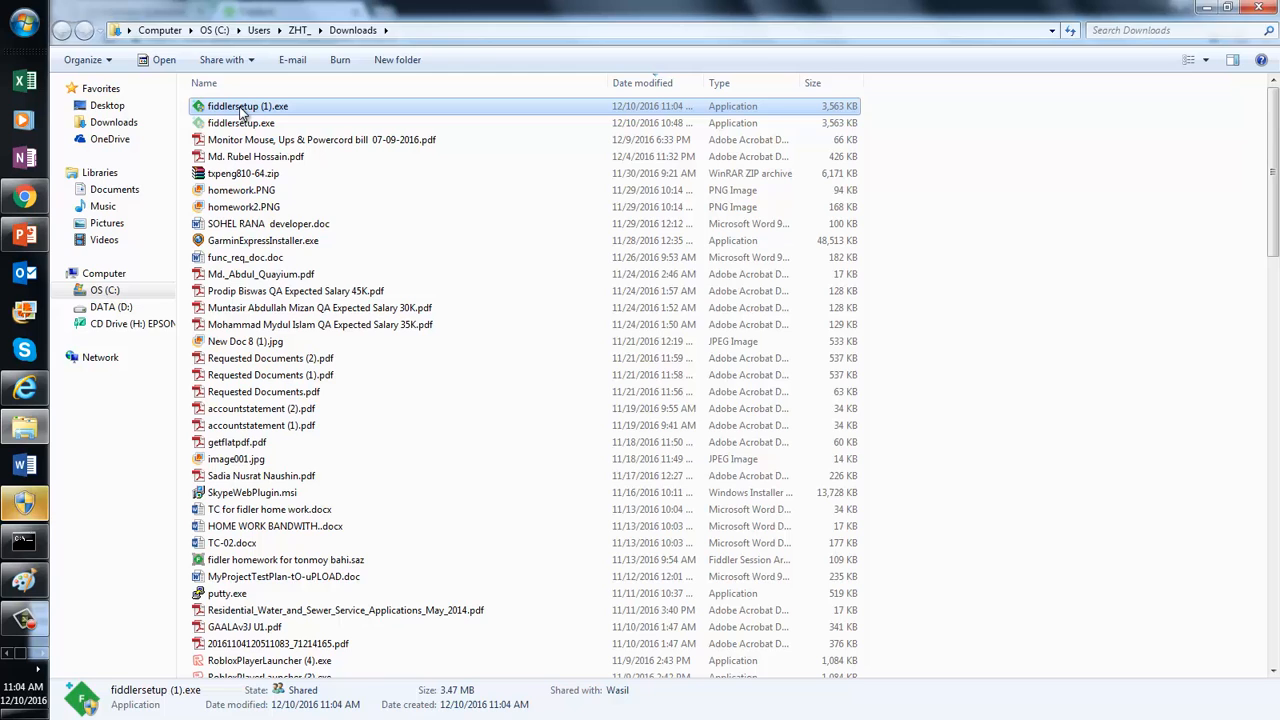
{"action": "key", "text": "shift+Delete"}
{"action": "key", "text": "Return"}
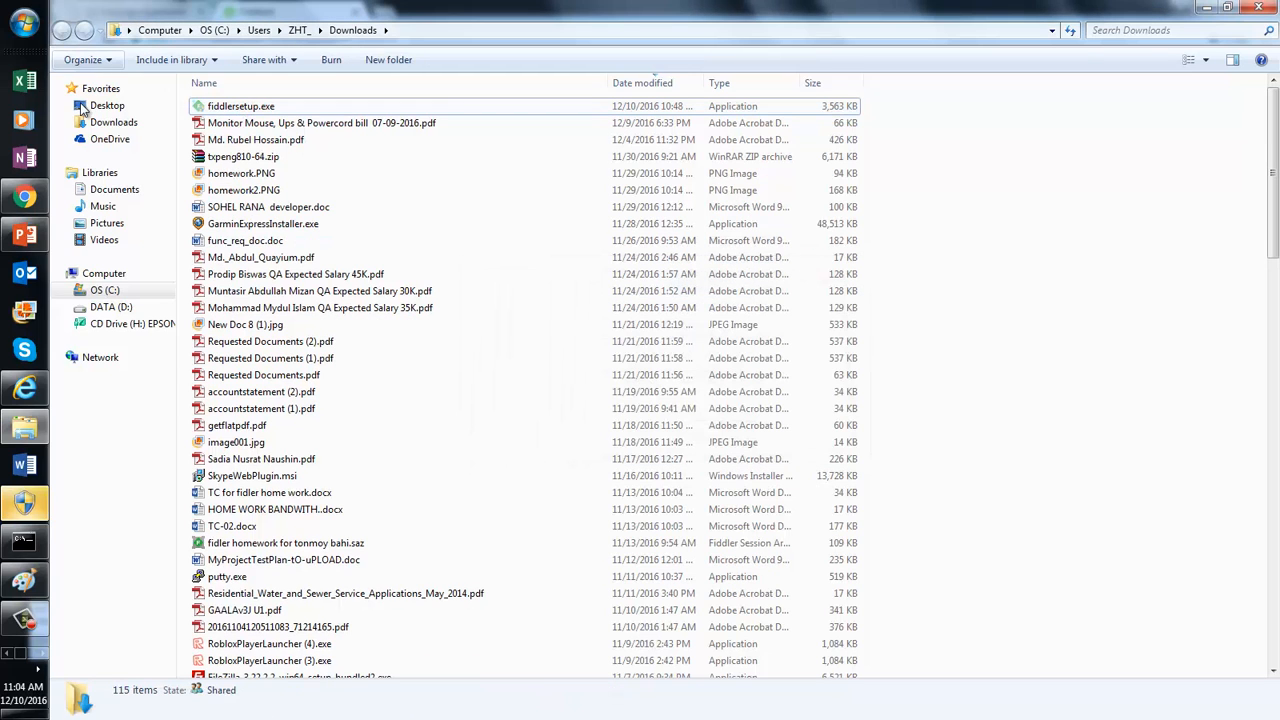
{"action": "left_click", "coordinate": [101, 291]}
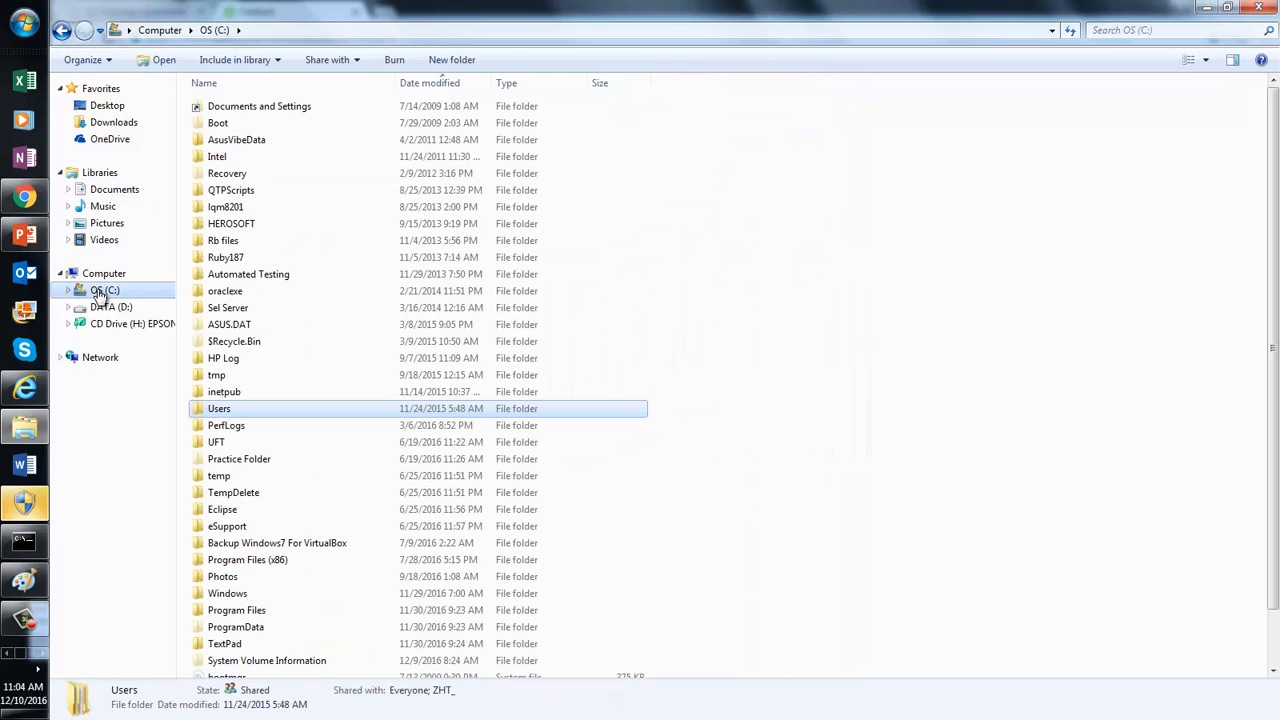
{"action": "left_click", "coordinate": [452, 61]}
Step: Name the new folder 'Performance Testing', paste fiddlersetup.exe into it, and run the installer
{"action": "type", "text": "Performance Testing"}
{"action": "key", "text": "Return"}
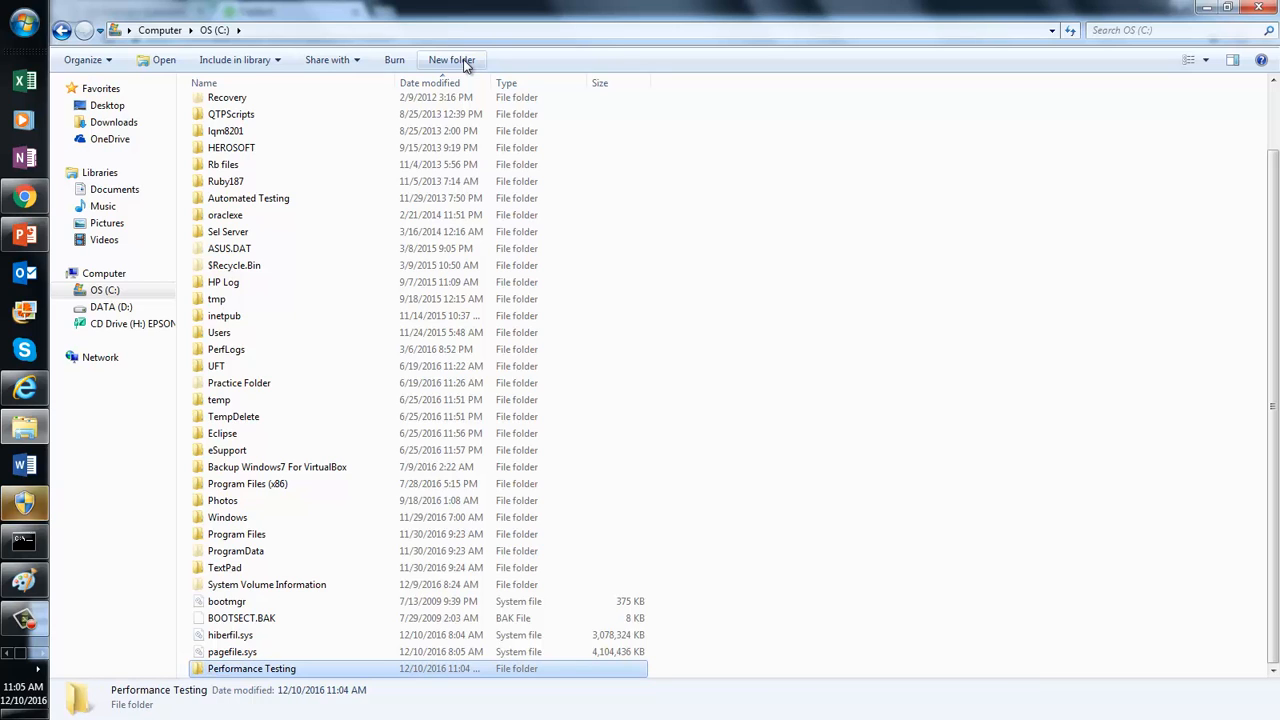
{"action": "key", "text": "Return"}
{"action": "key", "text": "ctrl+v"}
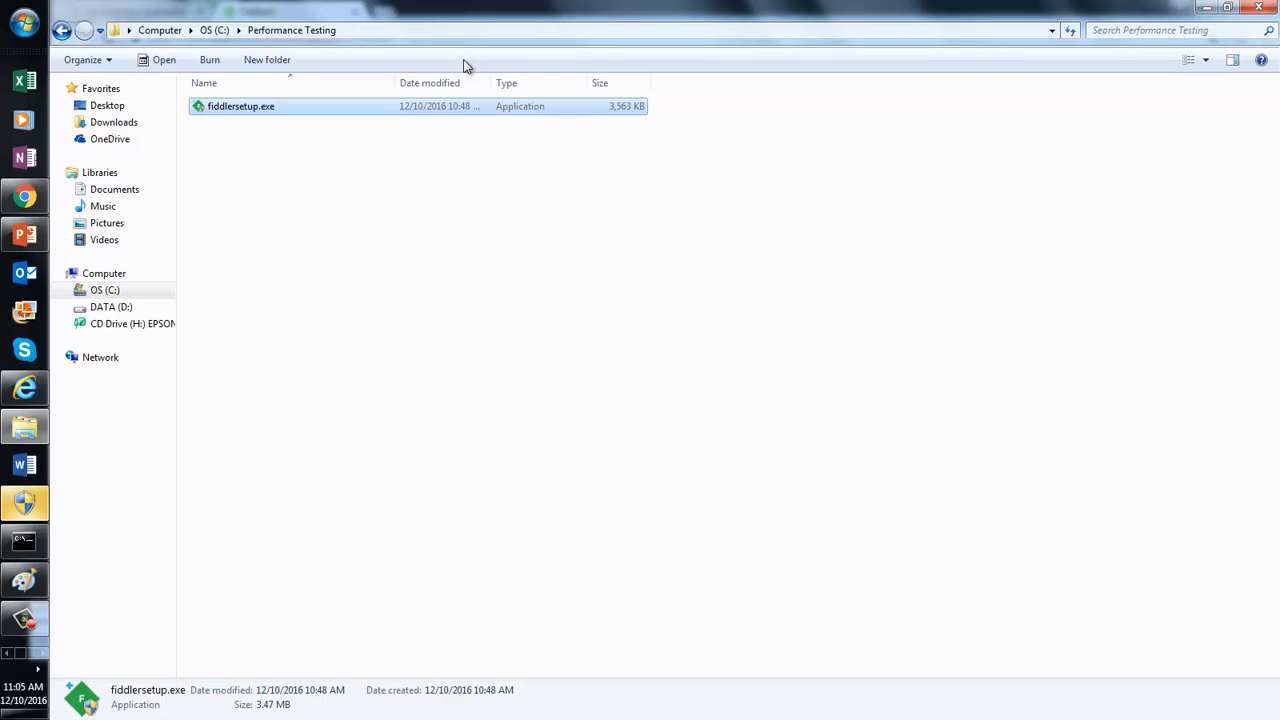
{"action": "double_click", "coordinate": [237, 109]}
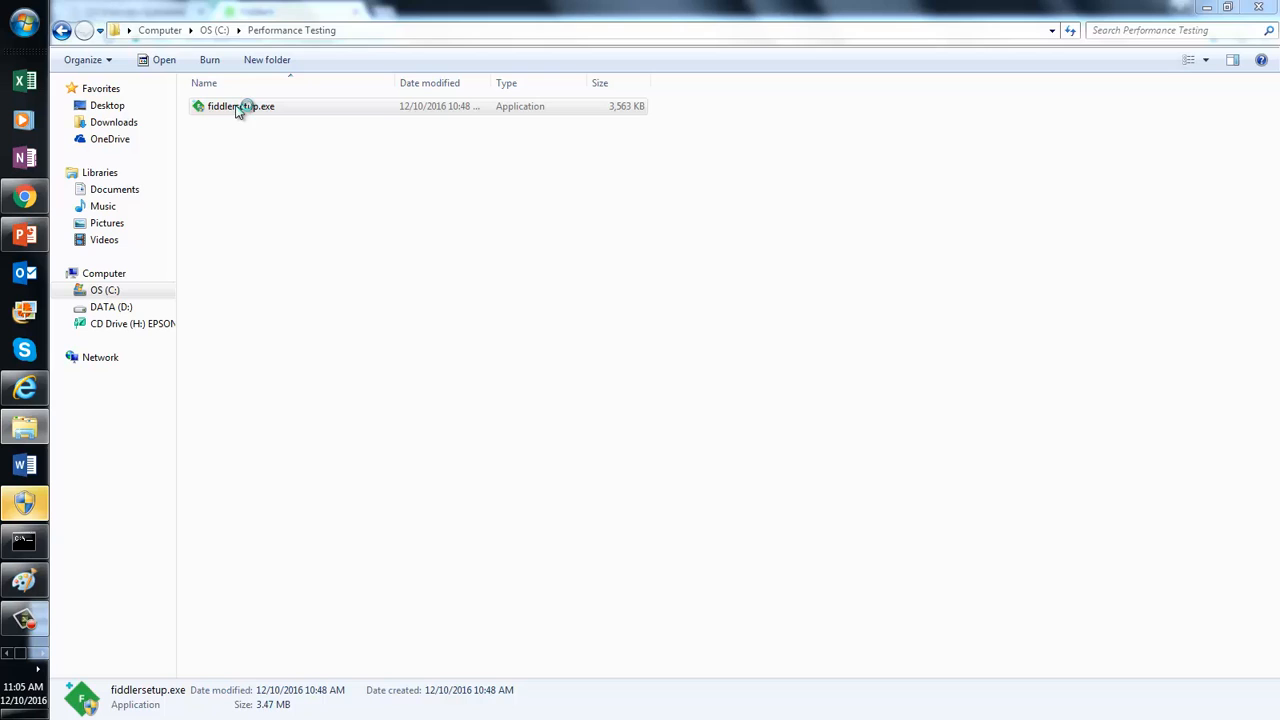
{"action": "left_click", "coordinate": [24, 620]}
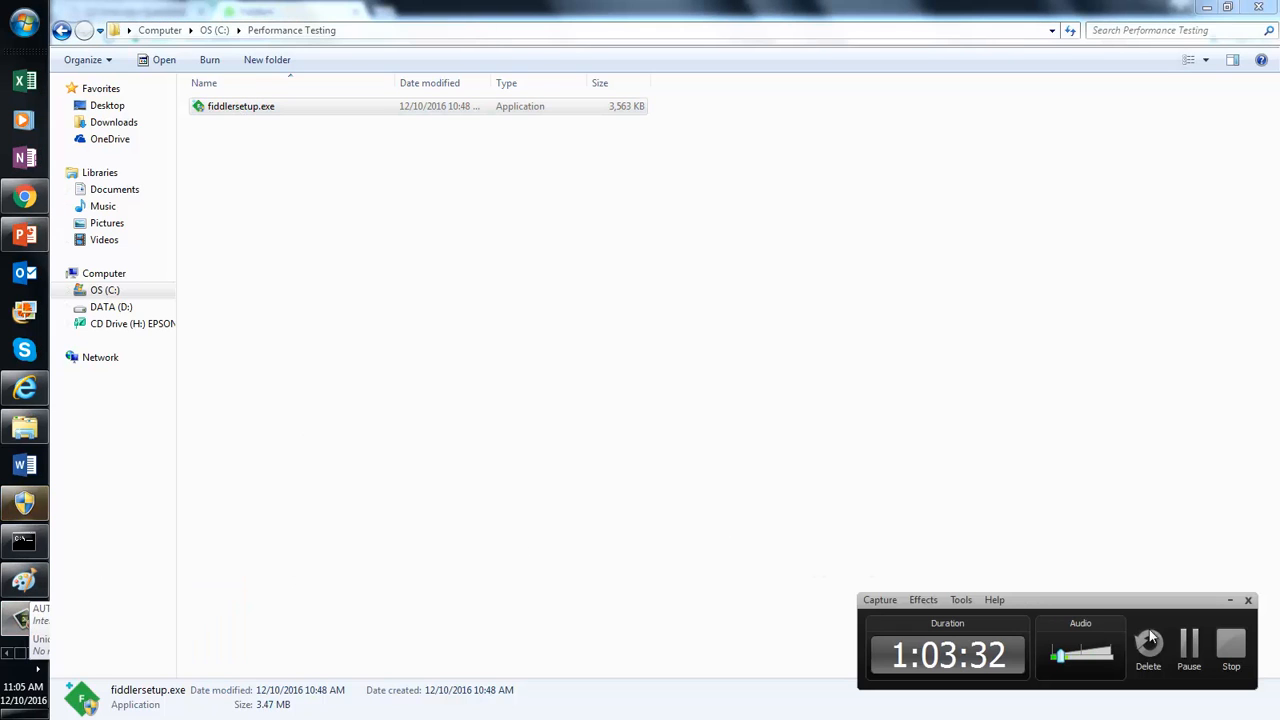
{"action": "left_click", "coordinate": [1190, 648]}
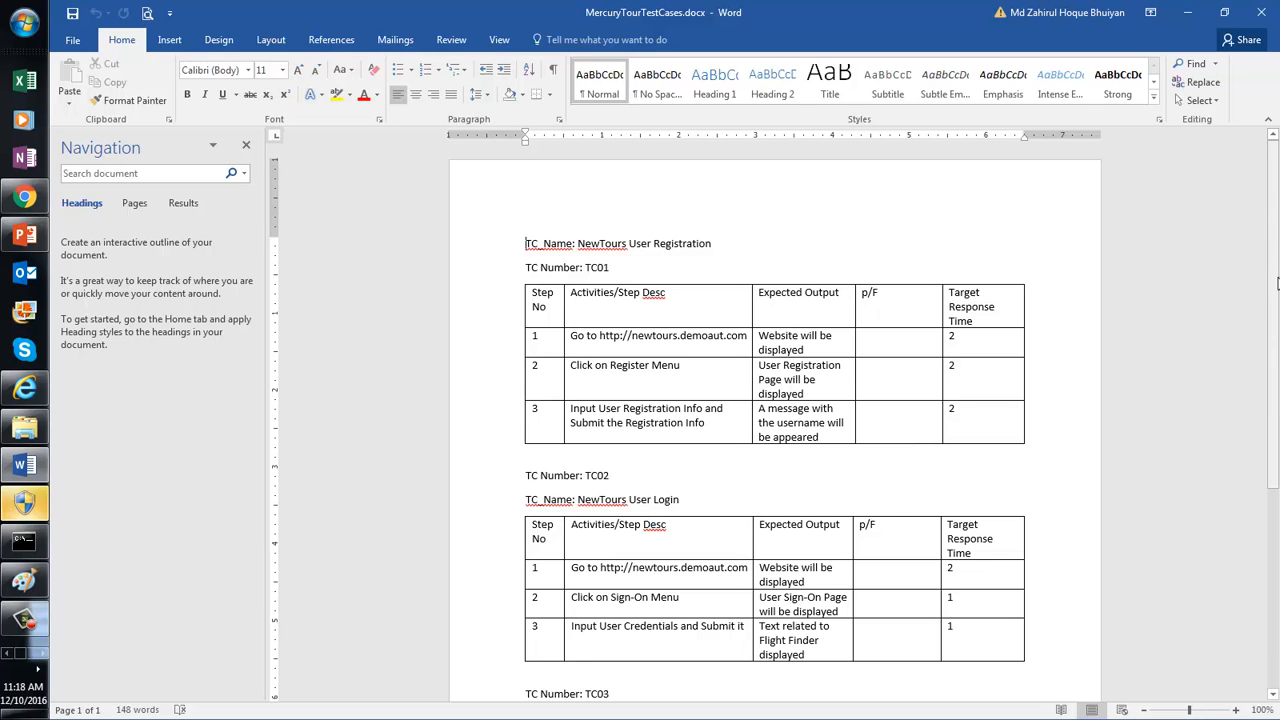
{"action": "scroll", "coordinate": [1277, 338], "scroll_direction": "down", "scroll_amount": 1}
{"action": "mouse_move", "coordinate": [1277, 338]}
{"action": "left_mouse_down"}
{"action": "mouse_move", "coordinate": [1277, 455]}
{"action": "mouse_move", "coordinate": [1277, 305]}
{"action": "mouse_move", "coordinate": [1277, 331]}
{"action": "left_mouse_up"}
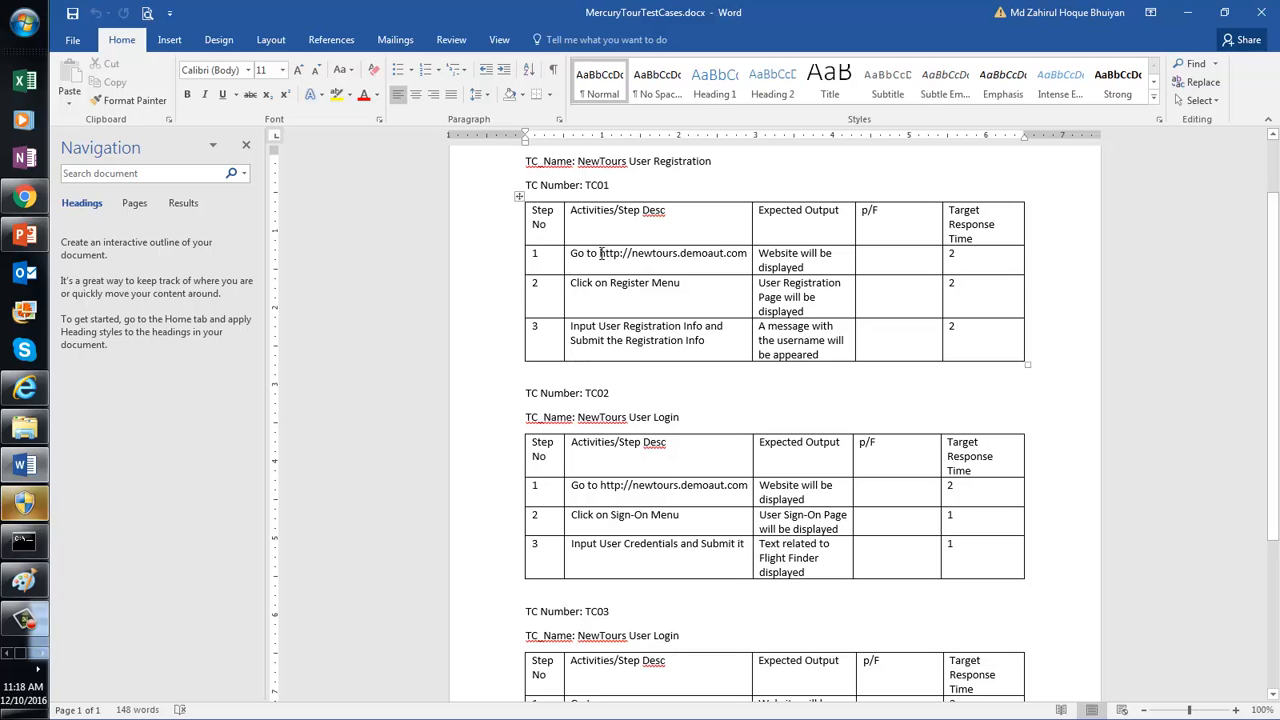
{"action": "left_click_drag", "start_coordinate": [600, 253], "coordinate": [745, 259]}
{"action": "key", "text": "ctrl+c"}
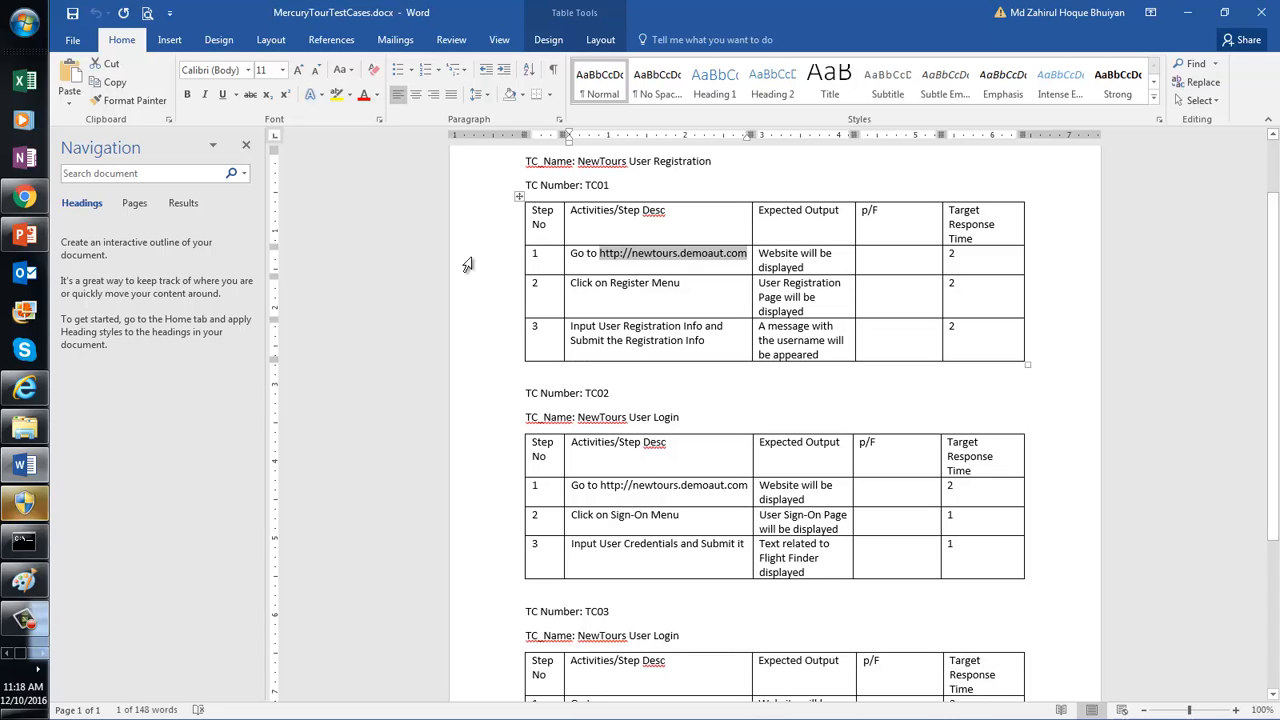
{"action": "left_click", "coordinate": [25, 392]}
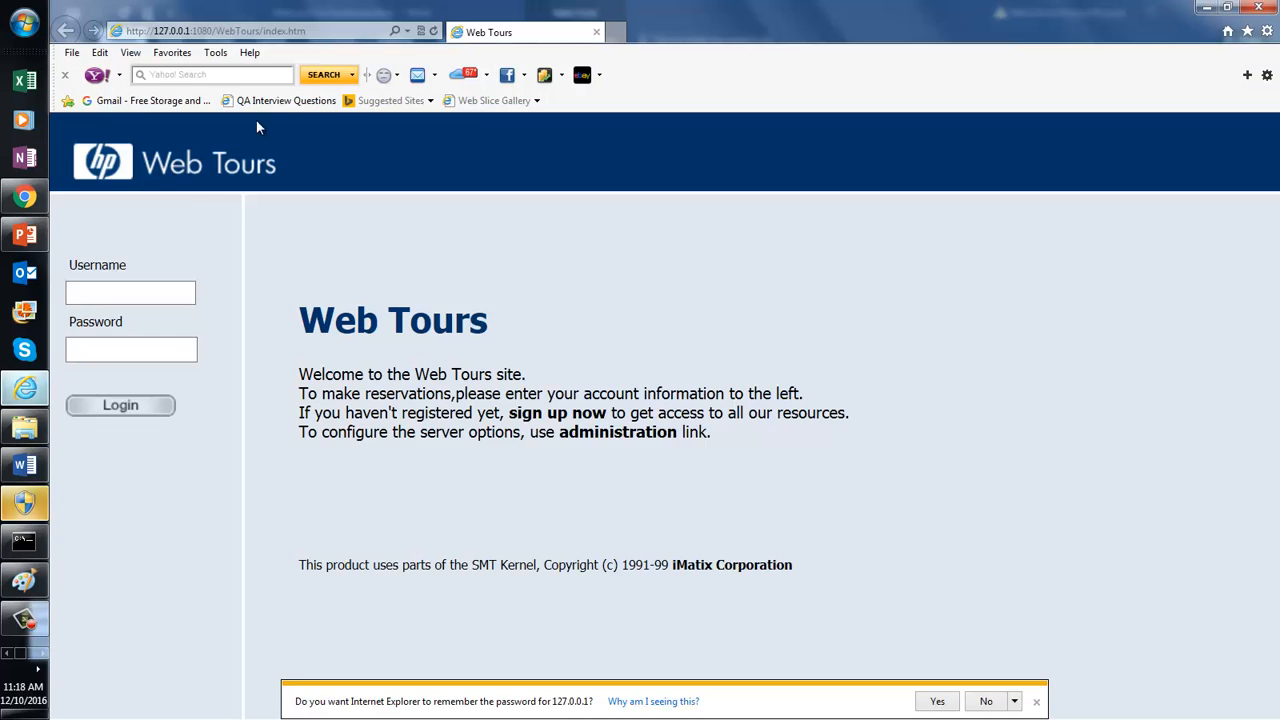
{"action": "left_click", "coordinate": [322, 28]}
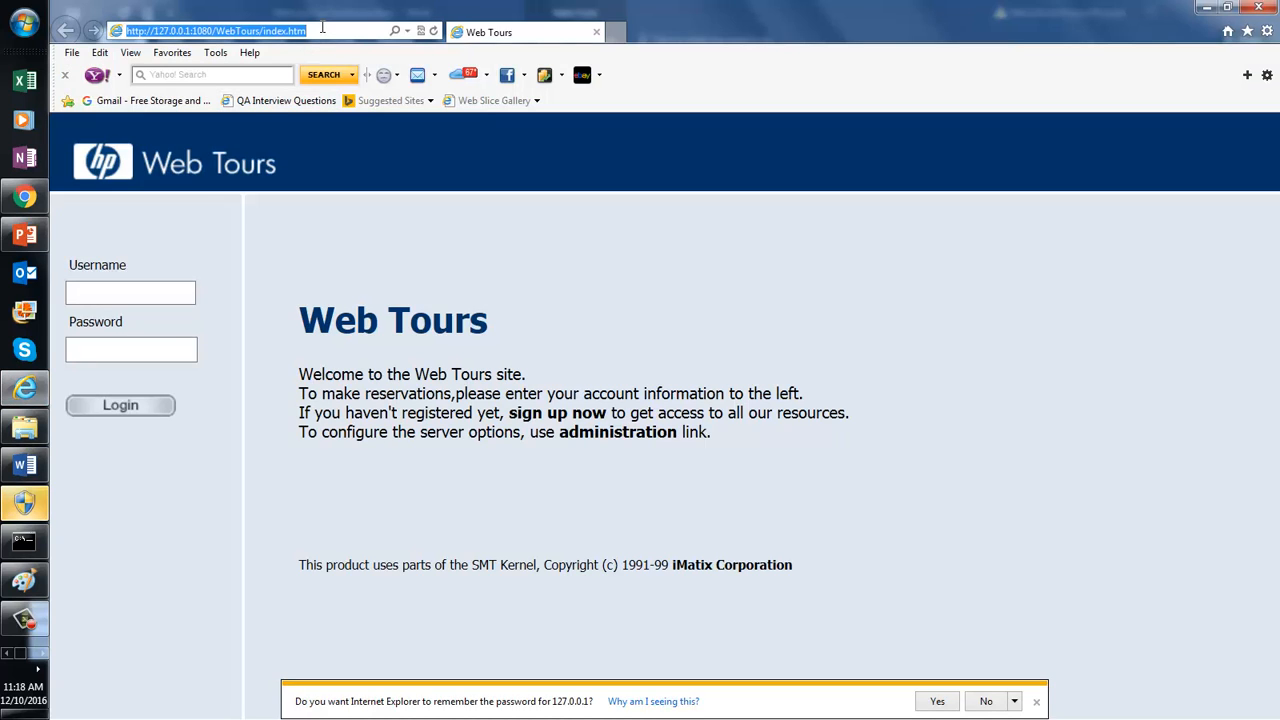
{"action": "key", "text": "ctrl+v"}
{"action": "key", "text": "Return"}
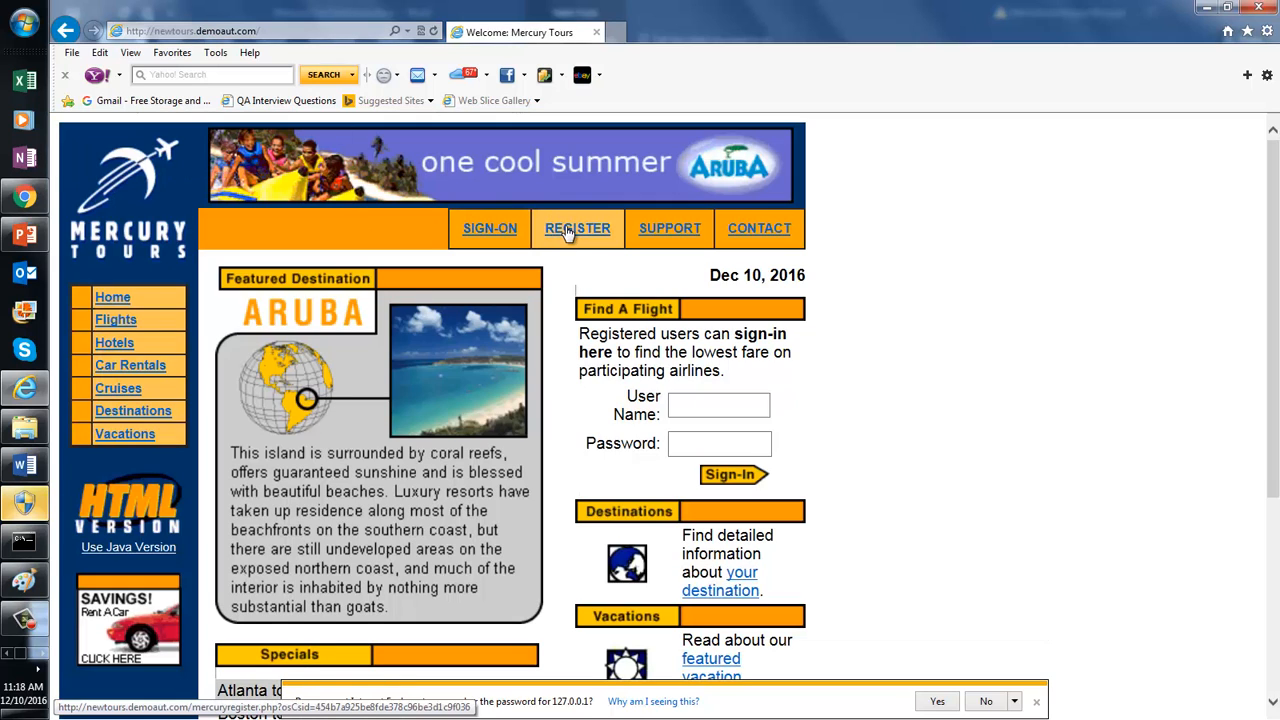
{"action": "left_click", "coordinate": [567, 231]}
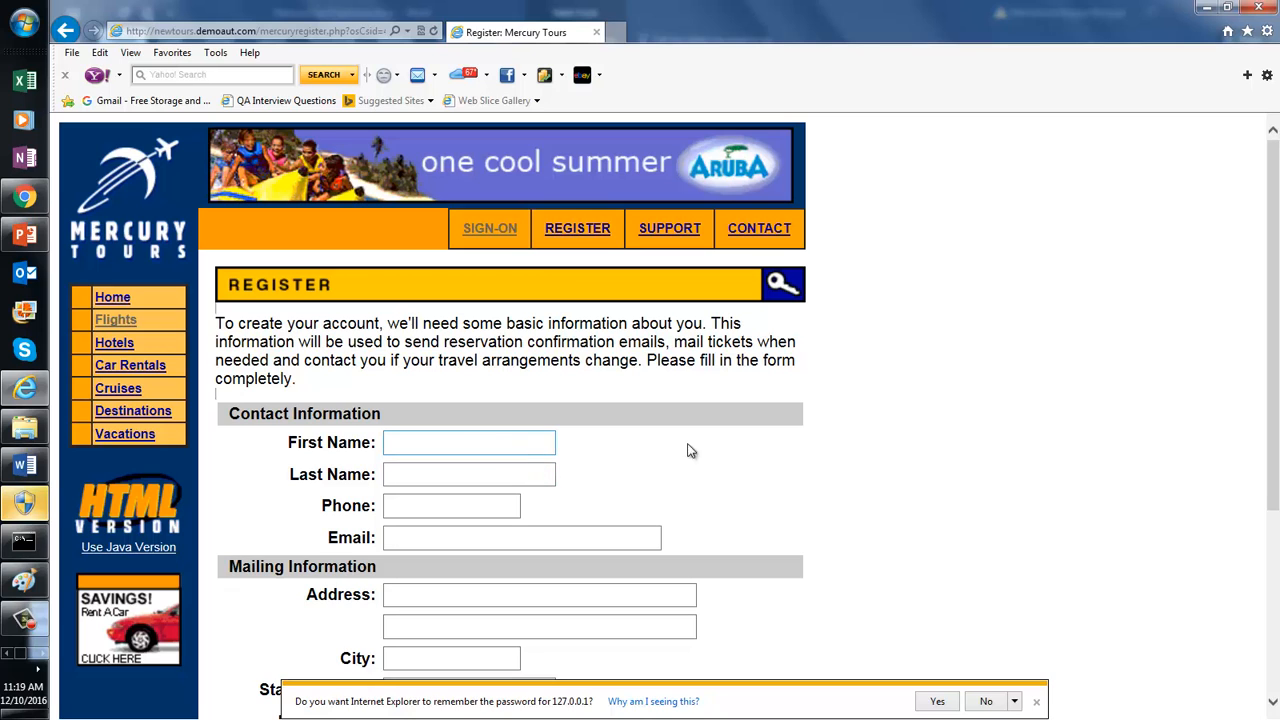
Step: Scroll through the blank registration form, then close Internet Explorer
{"action": "left_click_drag", "start_coordinate": [1267, 336], "coordinate": [1251, 563]}
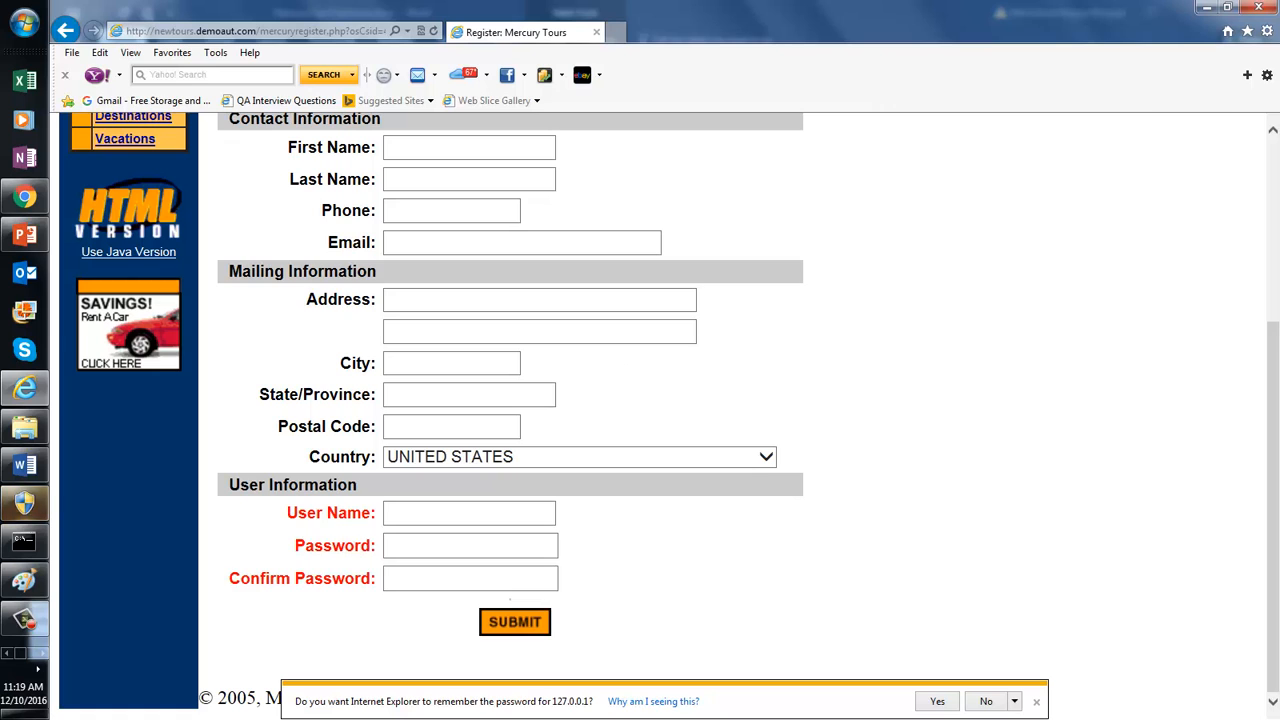
{"action": "scroll", "coordinate": [1276, 372], "scroll_direction": "up", "scroll_amount": 3}
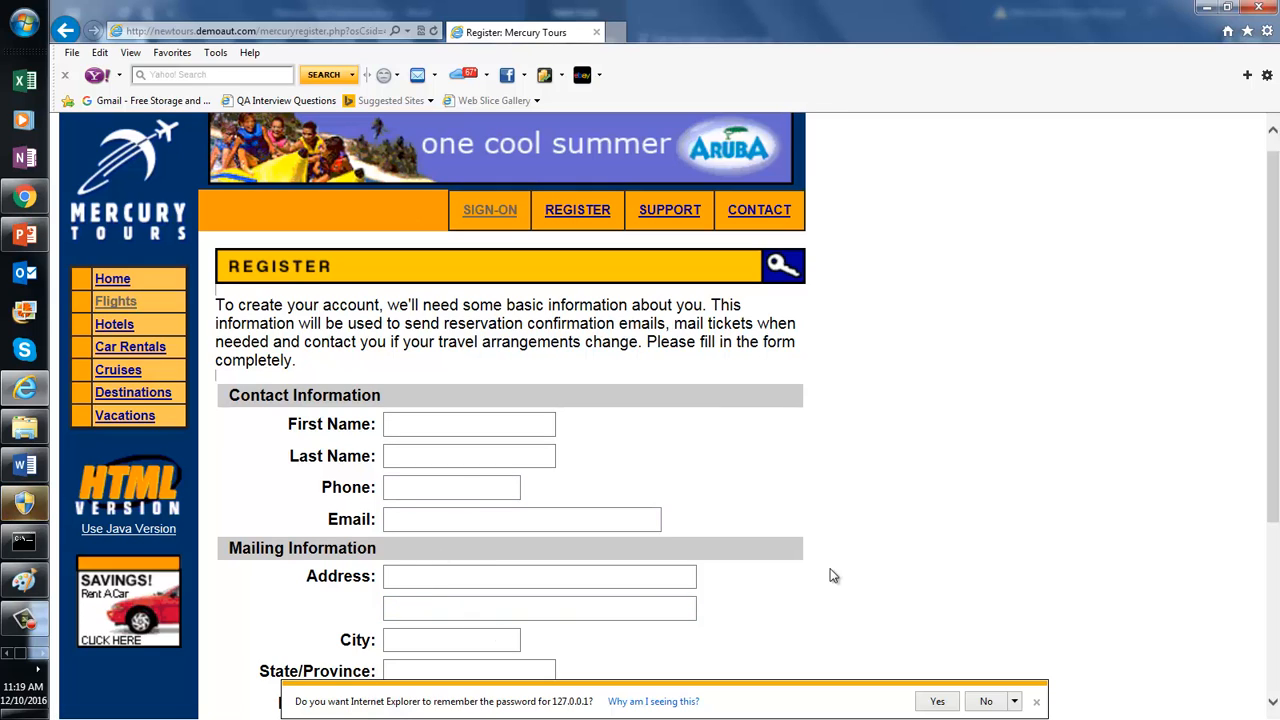
{"action": "left_click_drag", "start_coordinate": [1275, 256], "coordinate": [1275, 456]}
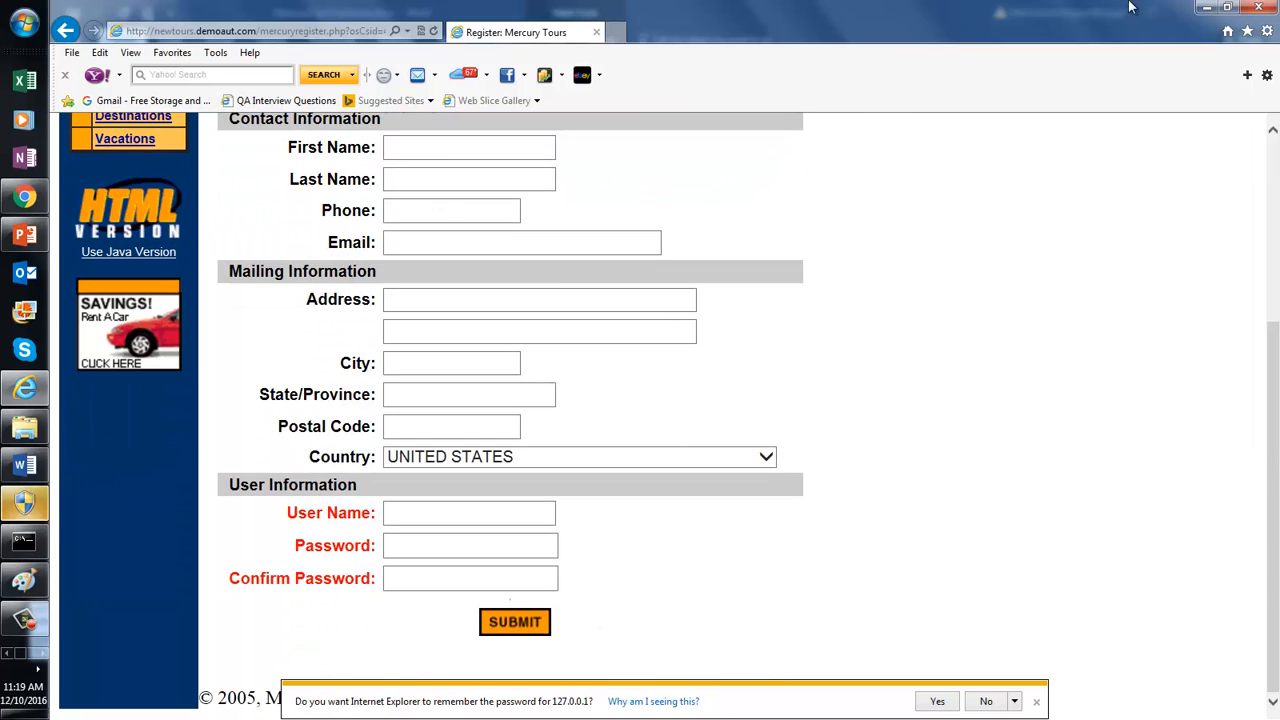
{"action": "left_click", "coordinate": [1259, 7]}
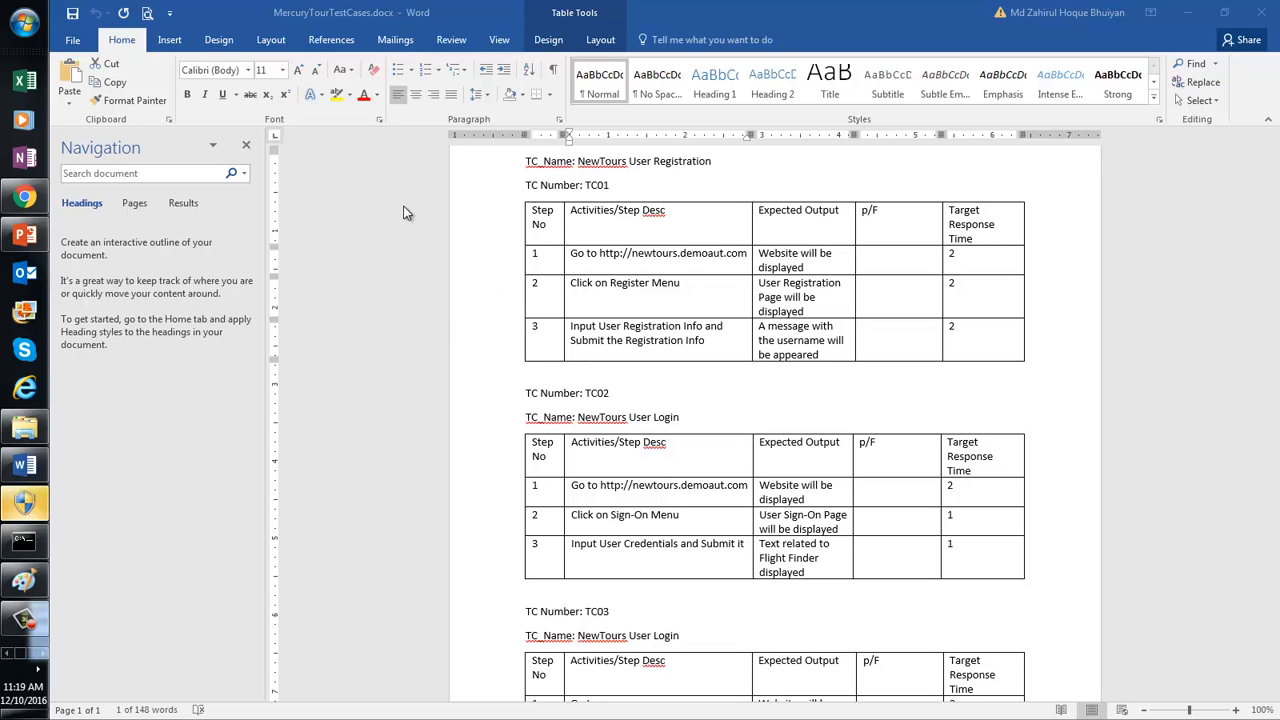
{"action": "left_click", "coordinate": [41, 653]}
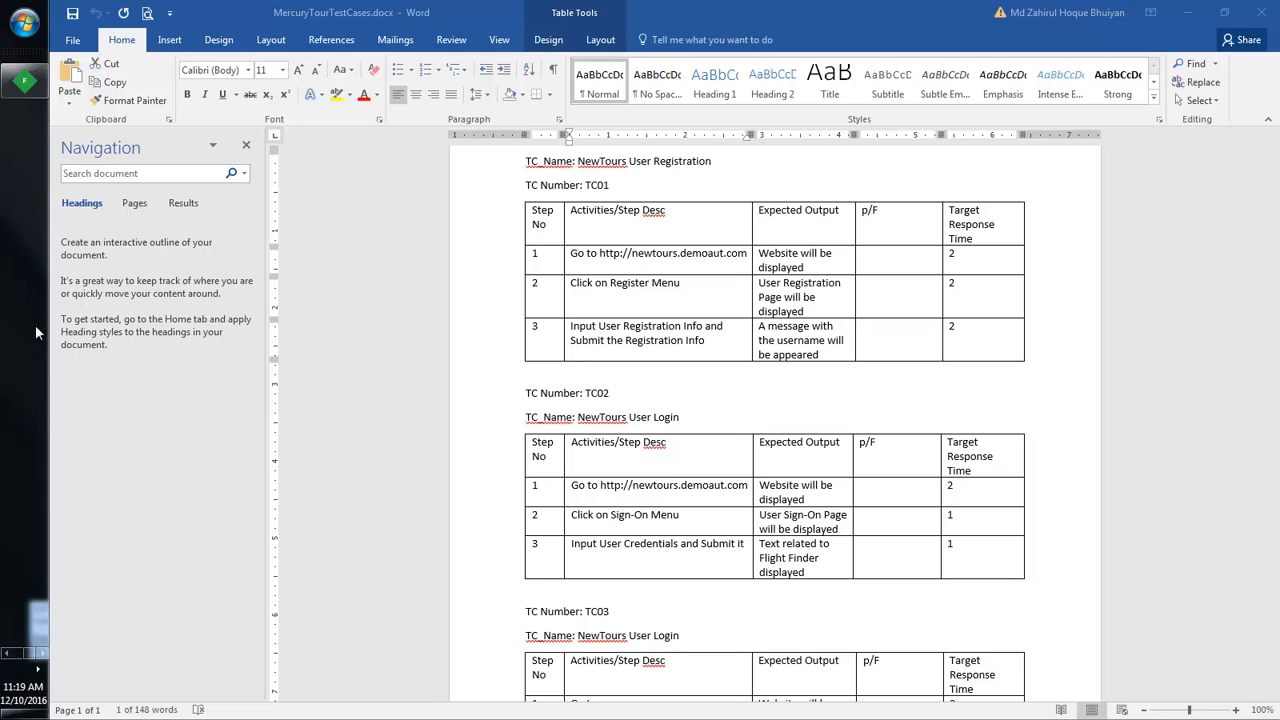
Step: Delete all 513 captured sessions from Fiddler's session list
{"action": "left_click", "coordinate": [24, 81]}
{"action": "left_click", "coordinate": [325, 248]}
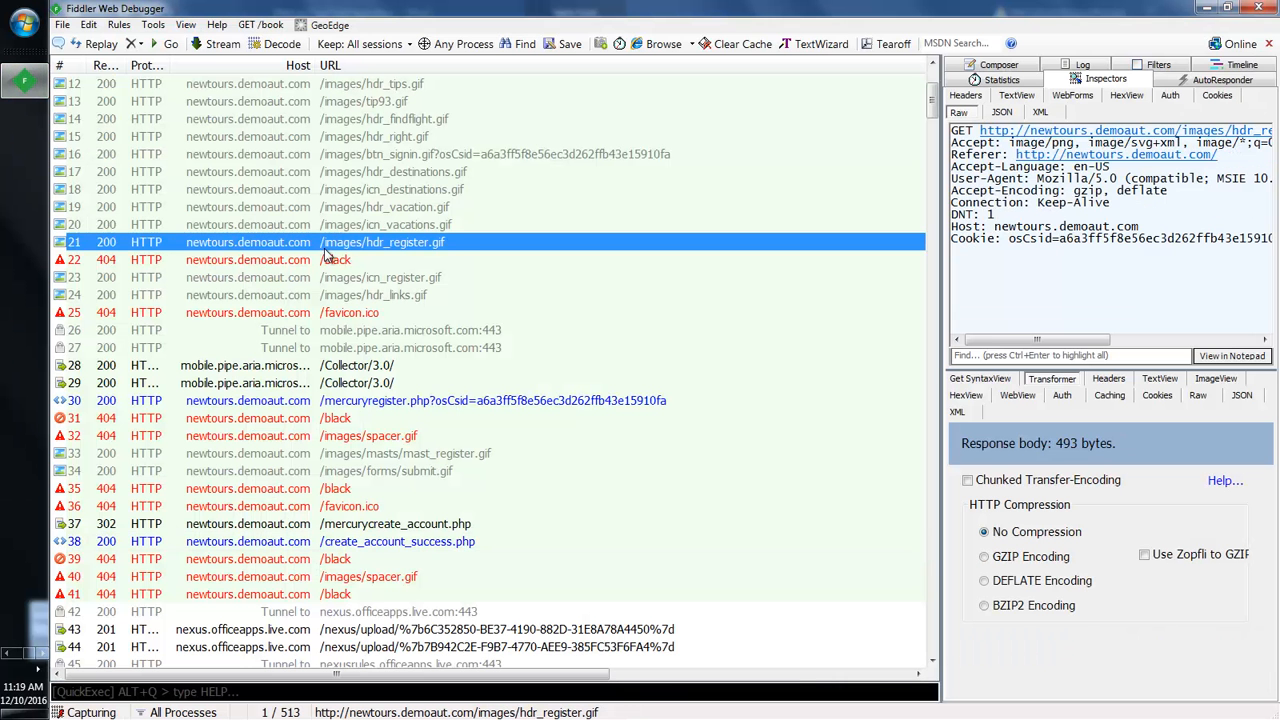
{"action": "key", "text": "ctrl+a"}
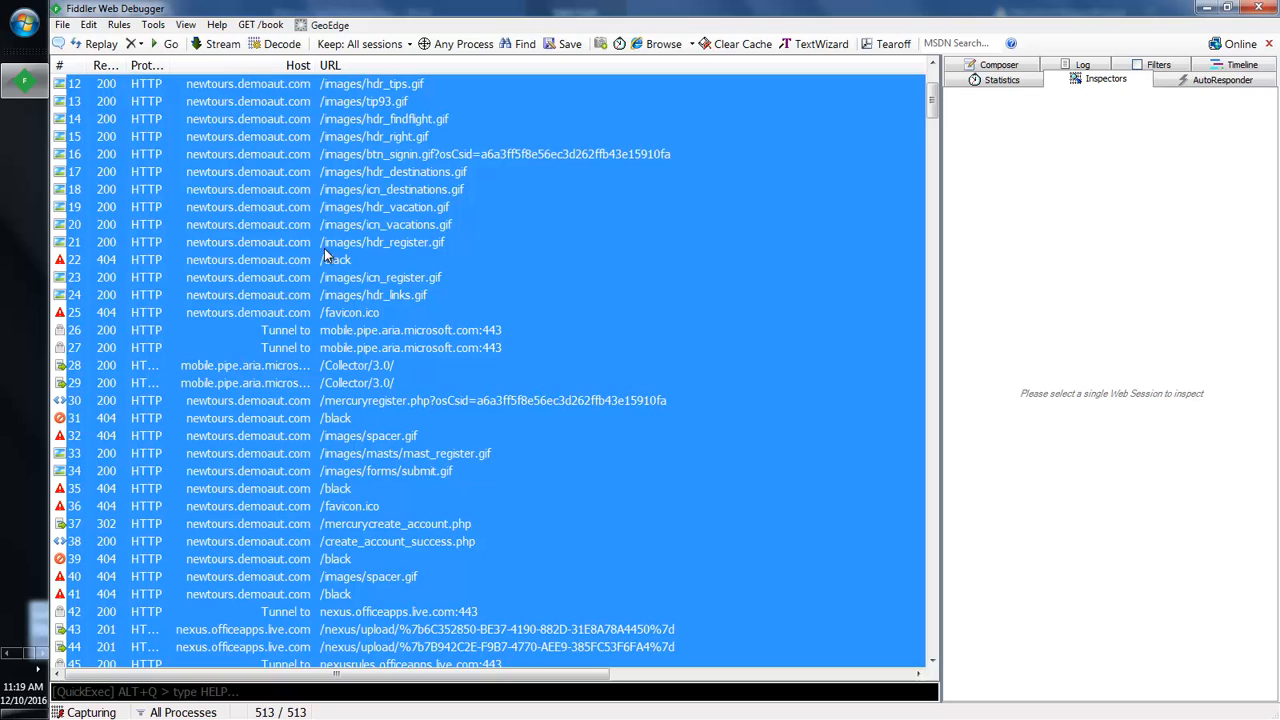
{"action": "key", "text": "Delete"}
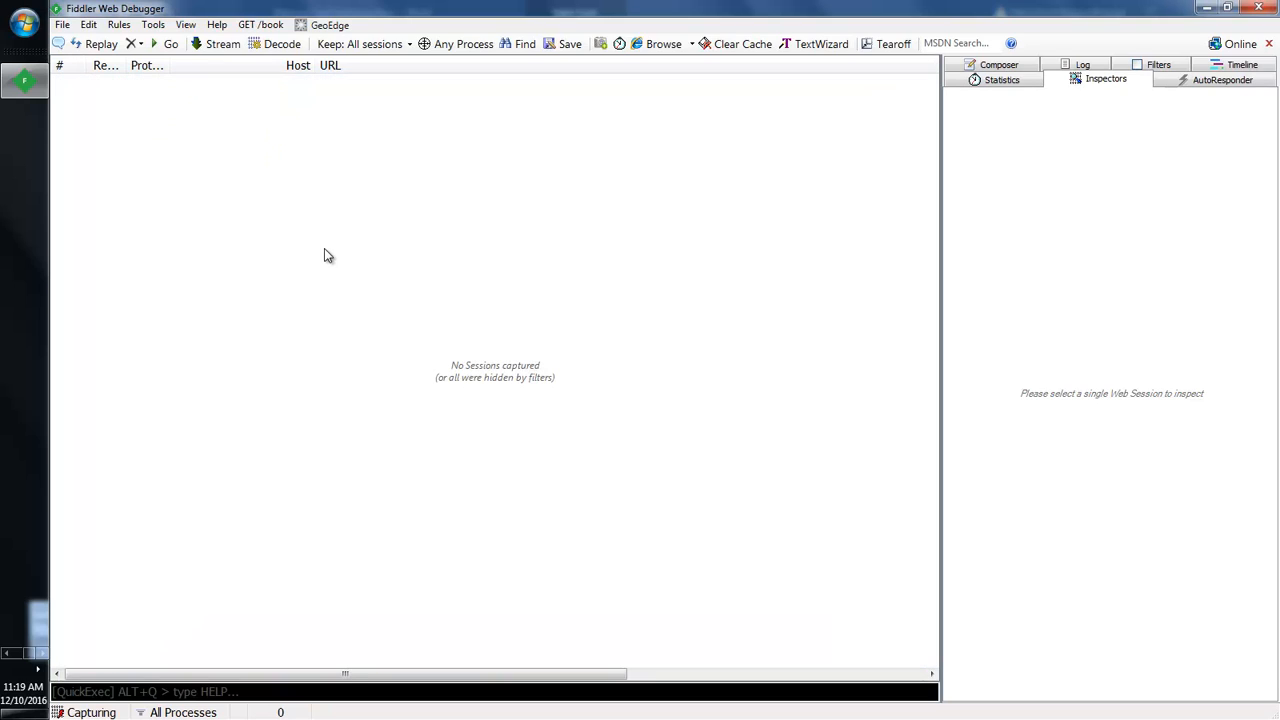
Step: Launch Internet Explorer, which opens on Yahoo Search, and open its Tools menu
{"action": "left_click", "coordinate": [6, 653]}
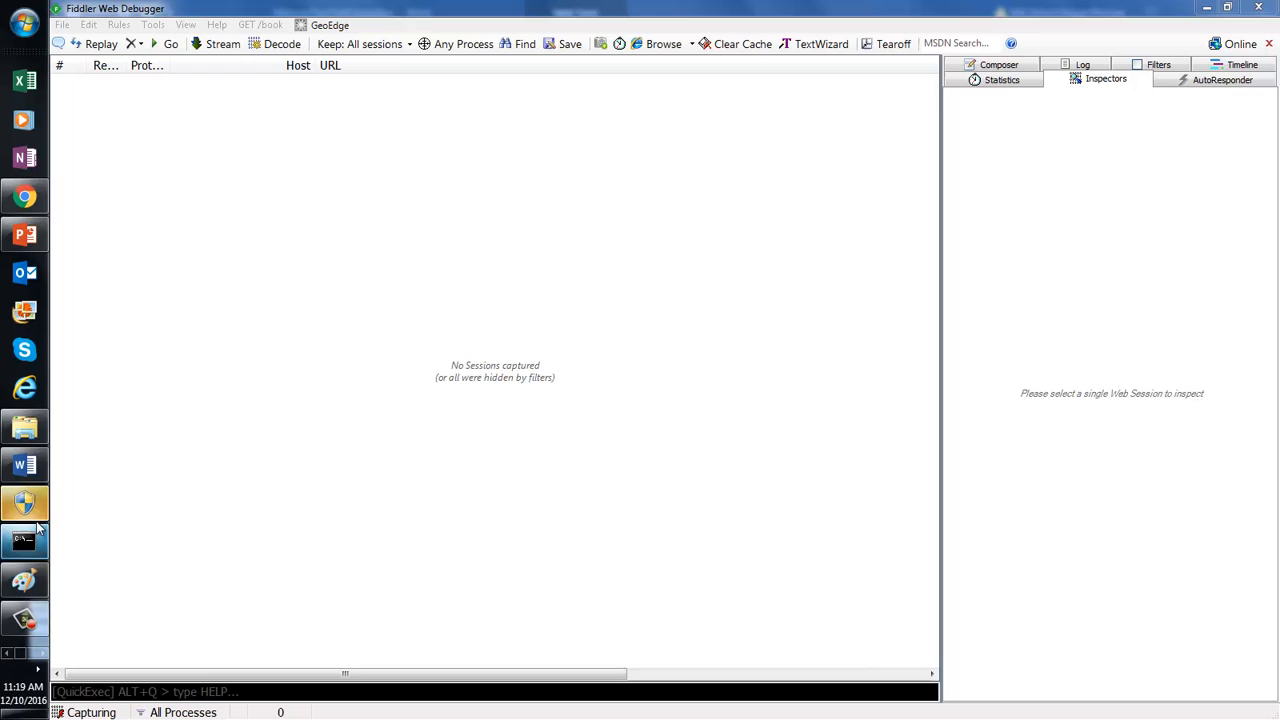
{"action": "left_click", "coordinate": [27, 386]}
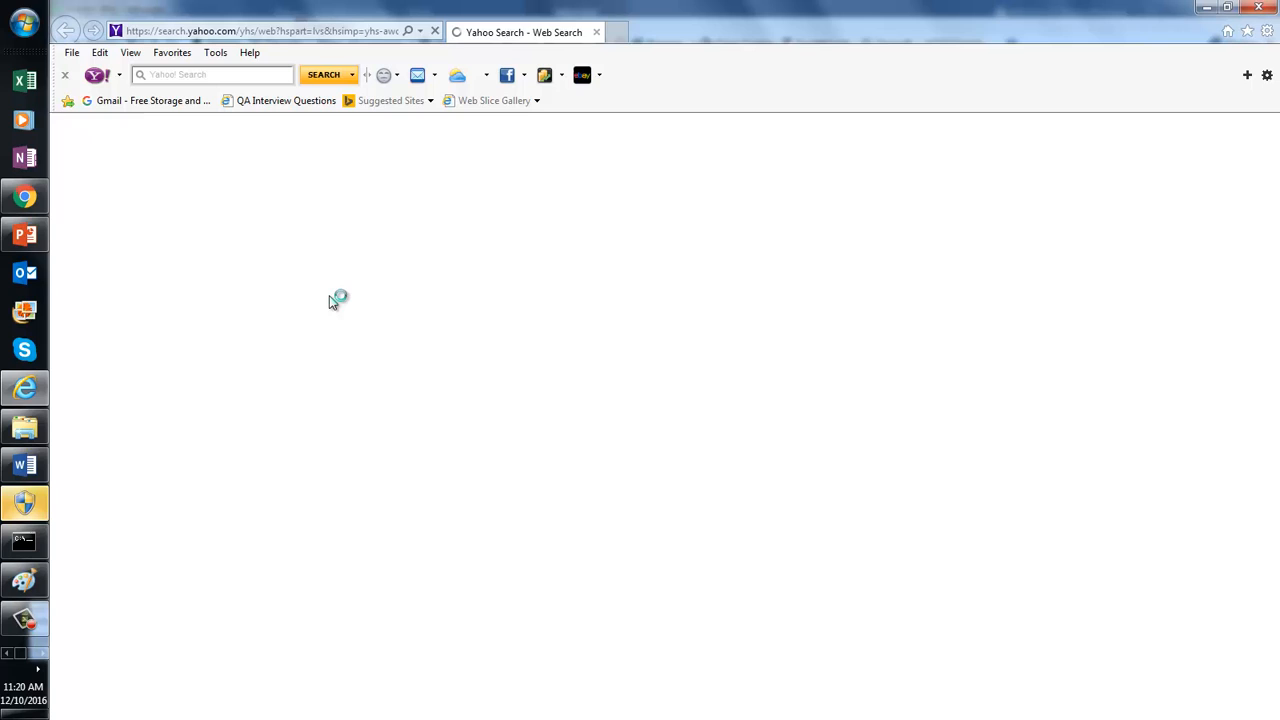
{"action": "left_click", "coordinate": [217, 53]}
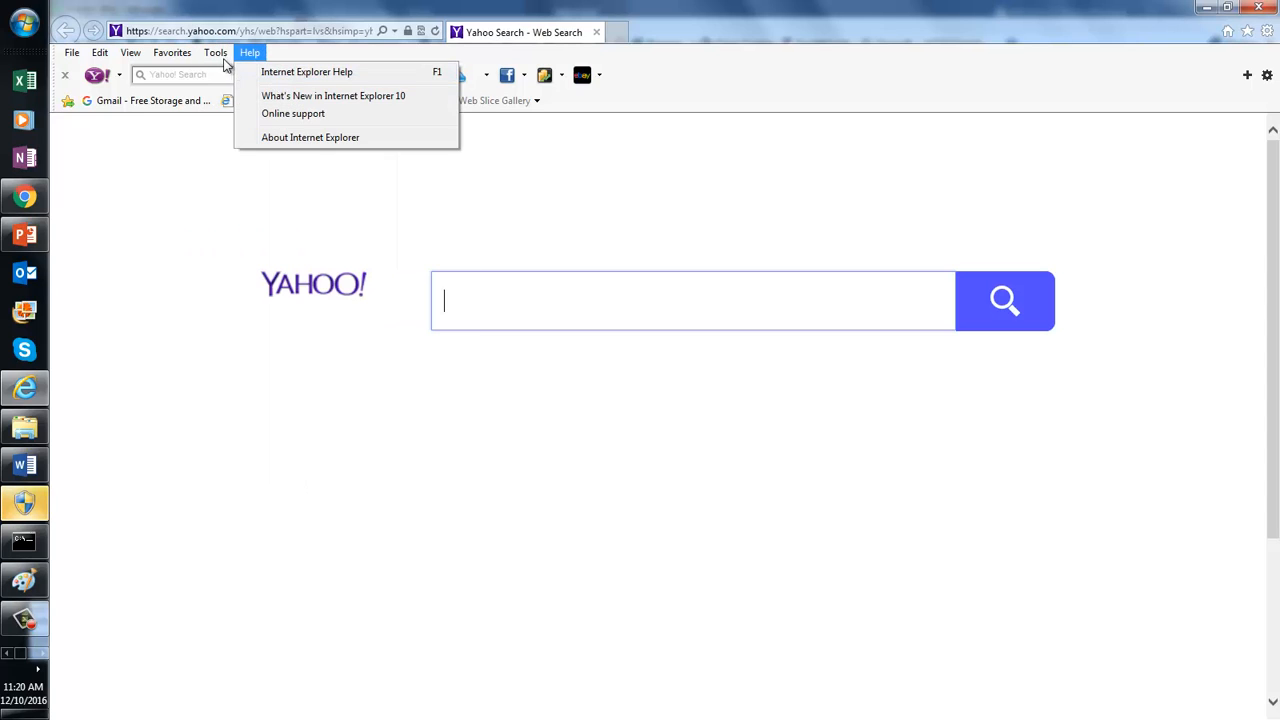
Step: Delete Internet Explorer's browsing history, keeping the default checked items
{"action": "left_click", "coordinate": [248, 76]}
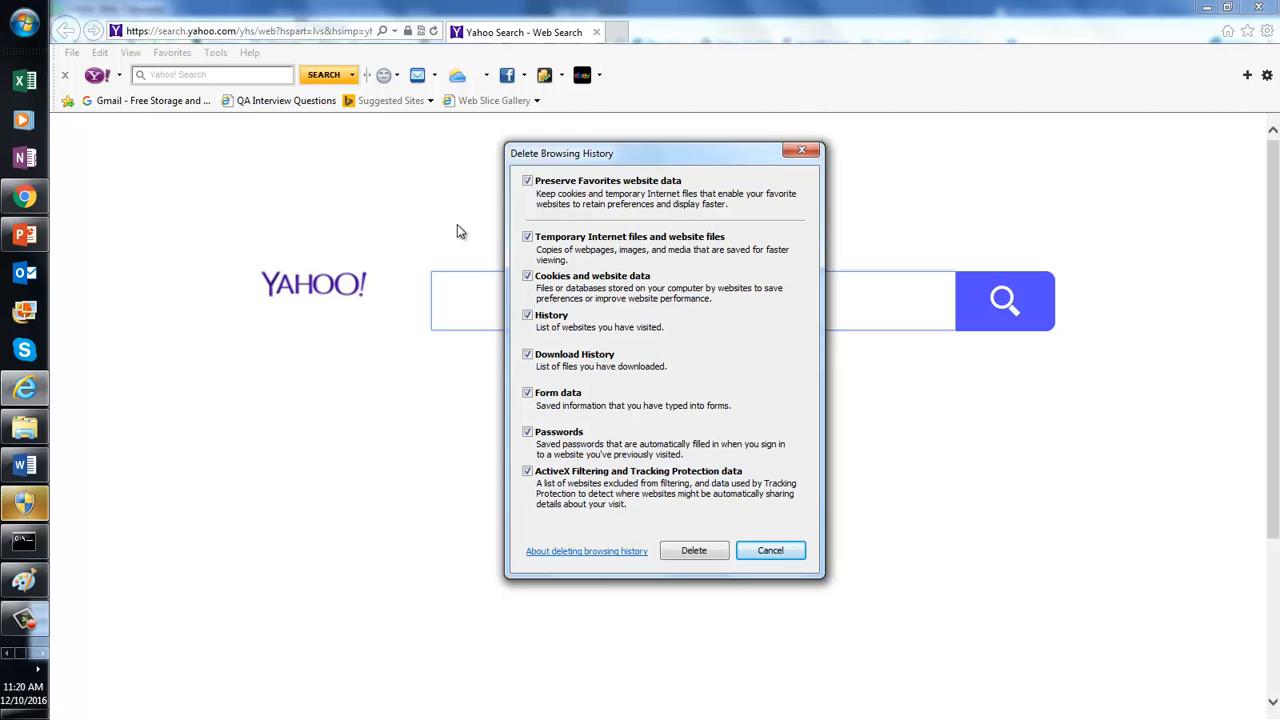
{"action": "left_click", "coordinate": [688, 552]}
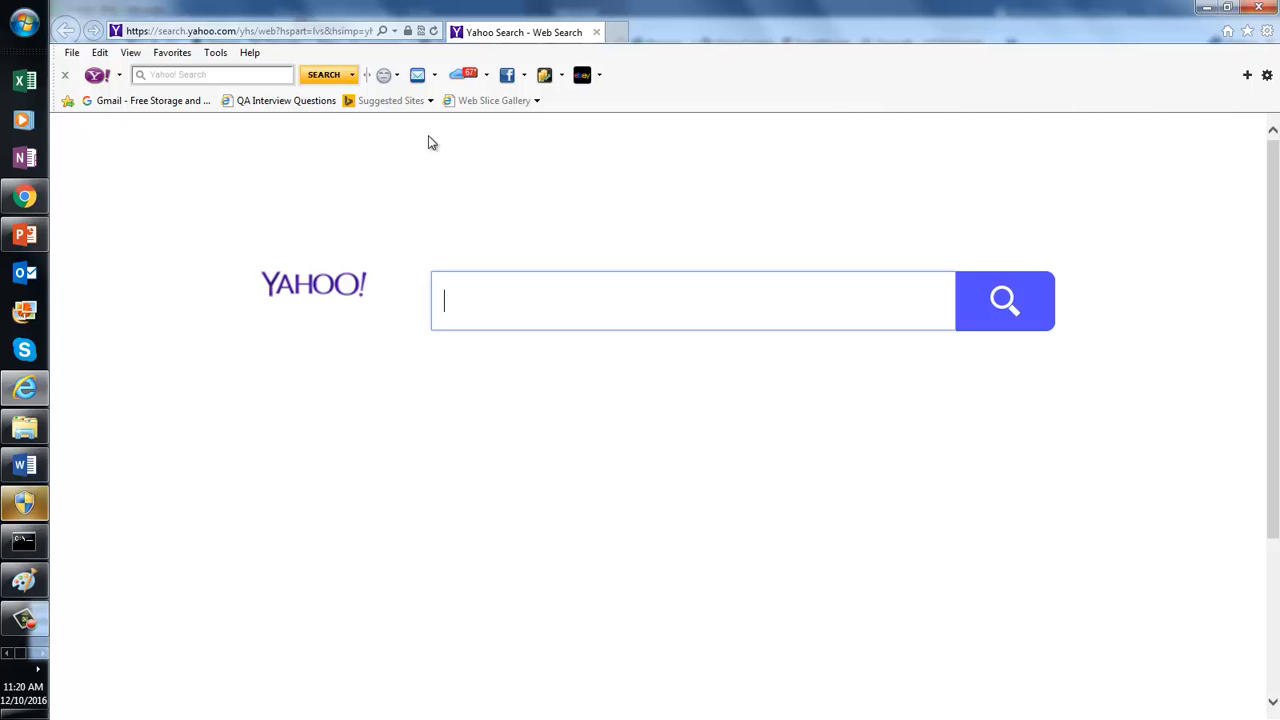
{"action": "left_click", "coordinate": [219, 56]}
{"action": "left_click", "coordinate": [229, 81]}
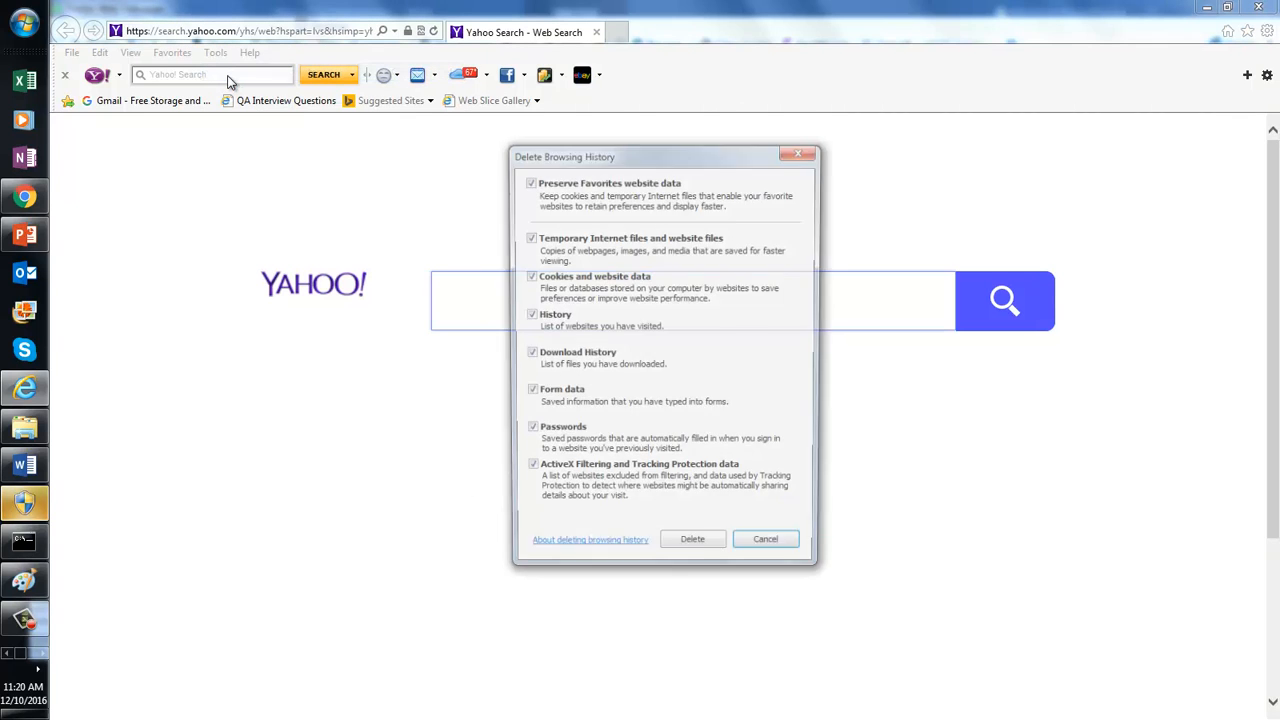
{"action": "left_click", "coordinate": [693, 551]}
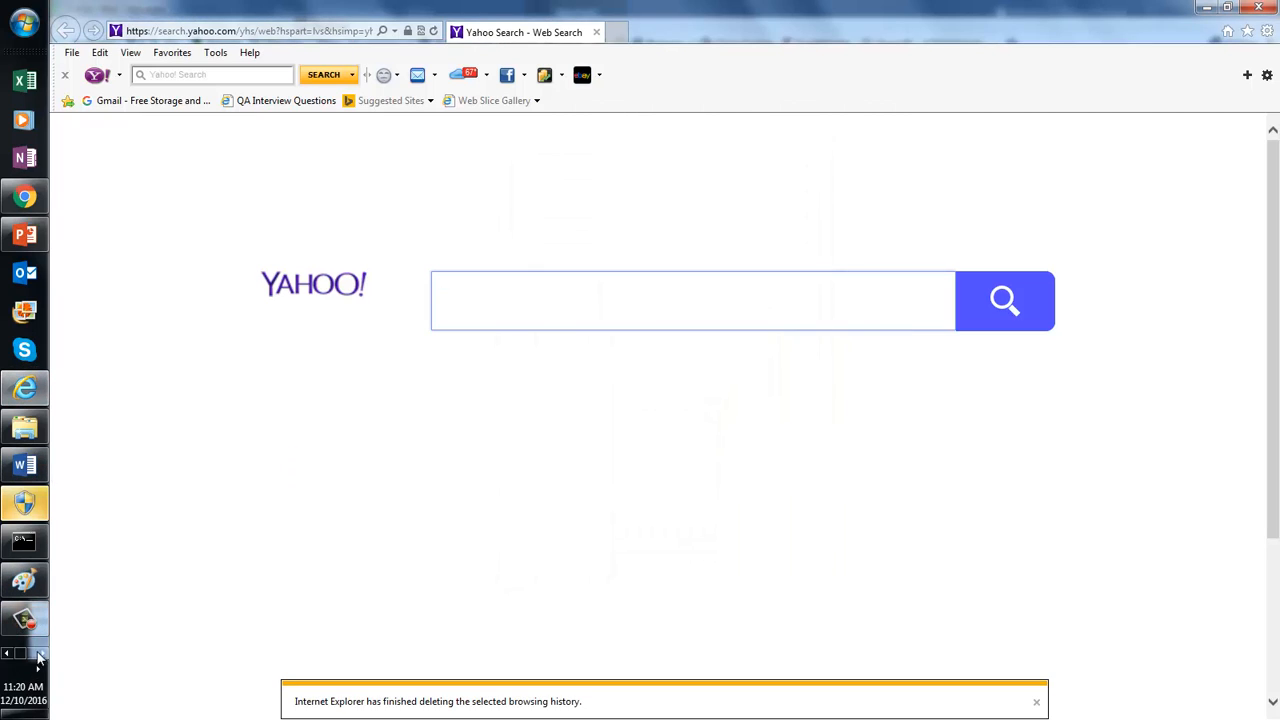
{"action": "left_click", "coordinate": [44, 656]}
Step: Remove all 21 newly captured sessions from Fiddler's list
{"action": "left_click", "coordinate": [24, 82]}
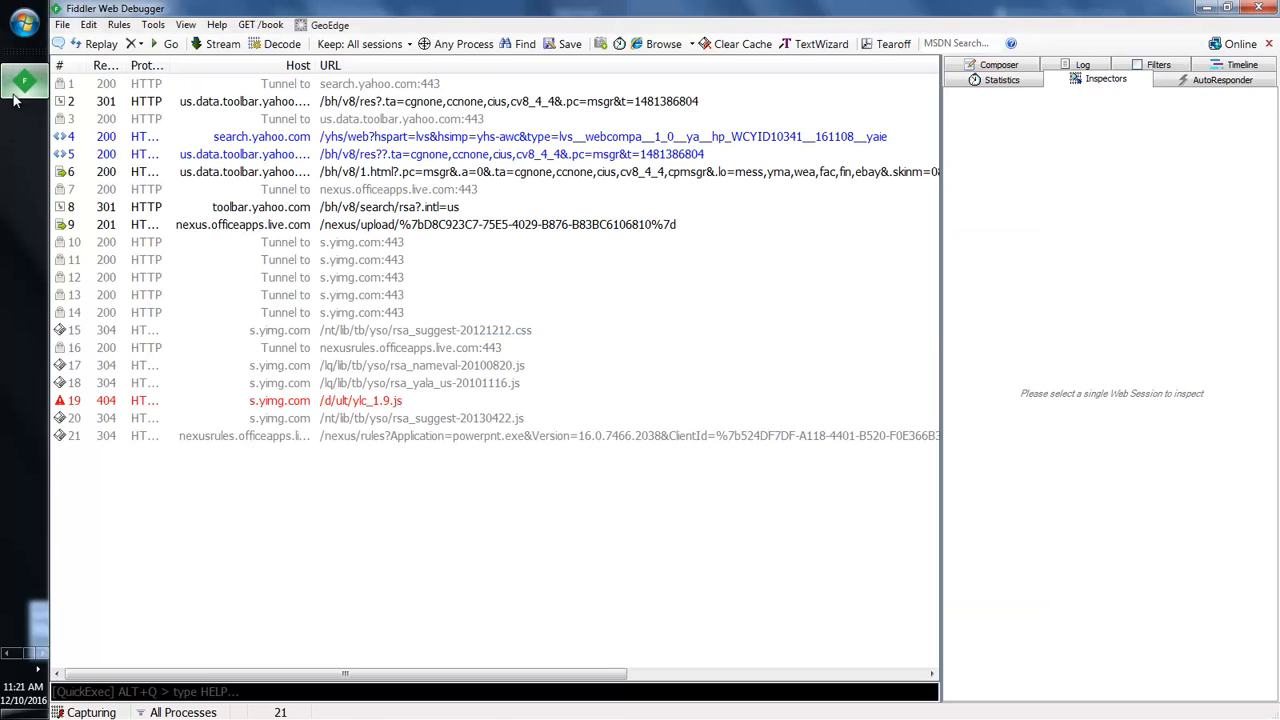
{"action": "left_click", "coordinate": [288, 325]}
{"action": "key", "text": "ctrl+a"}
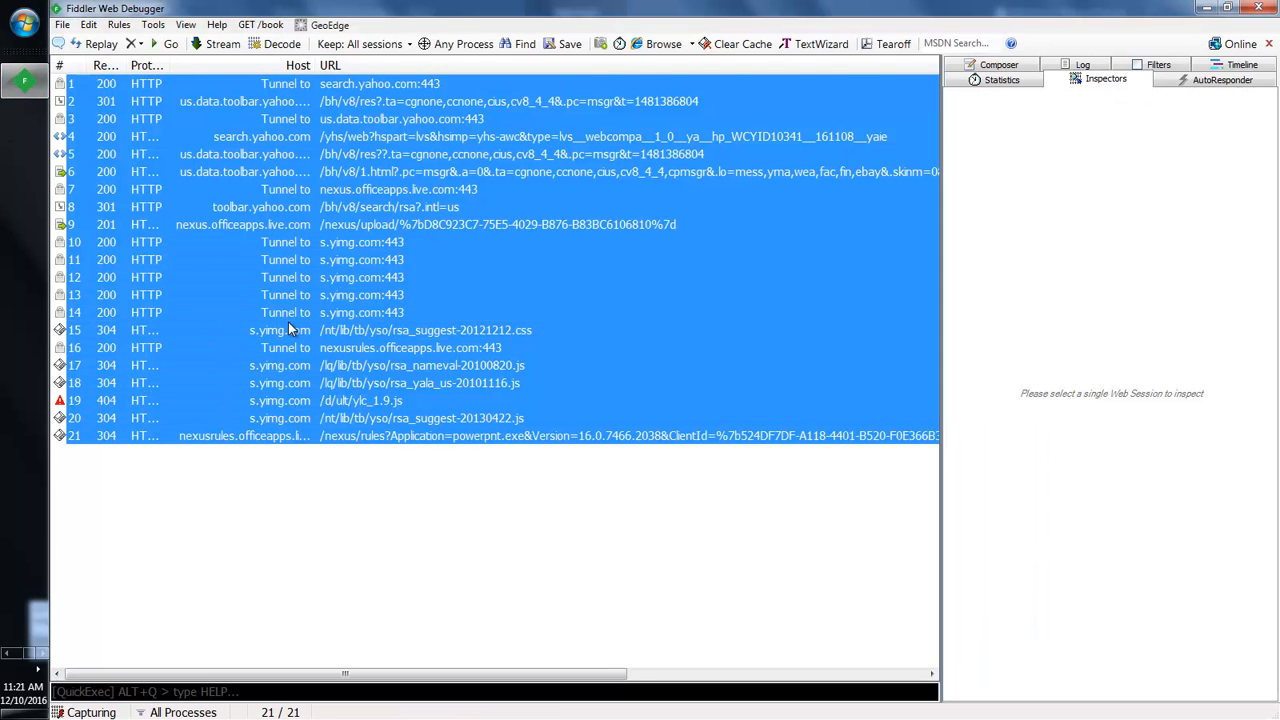
{"action": "key", "text": "Delete"}
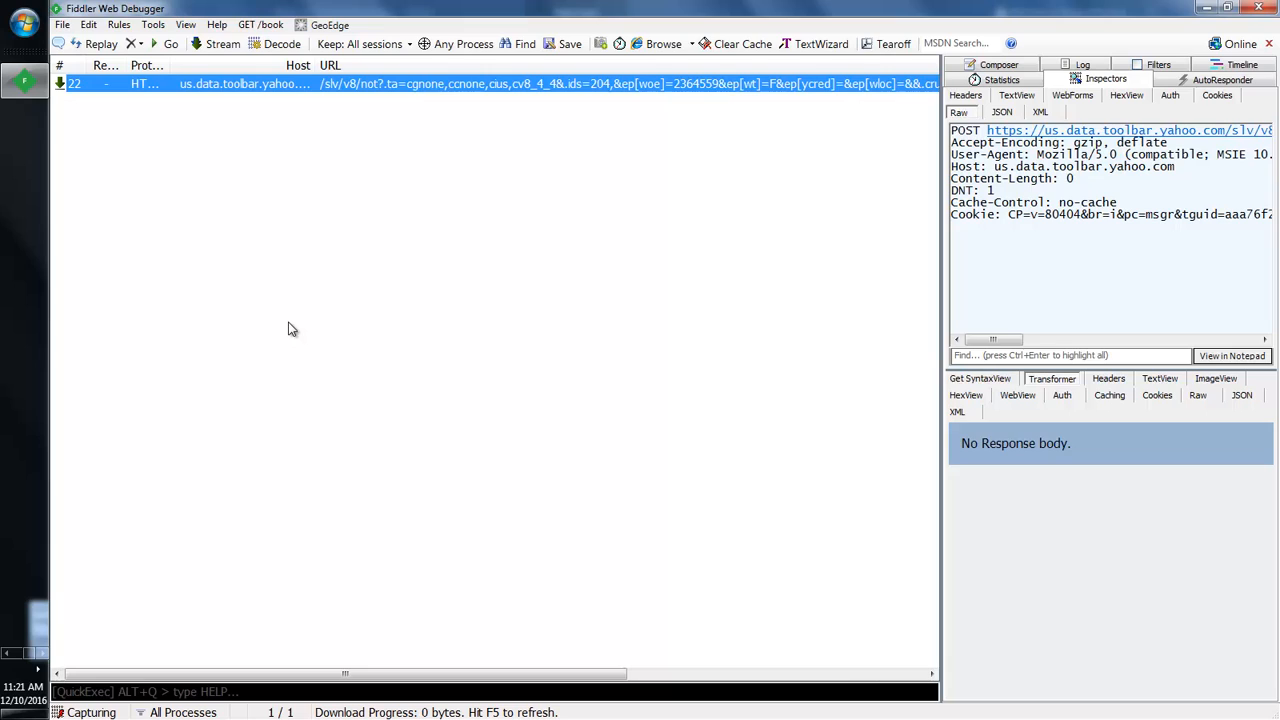
{"action": "key", "text": "Delete"}
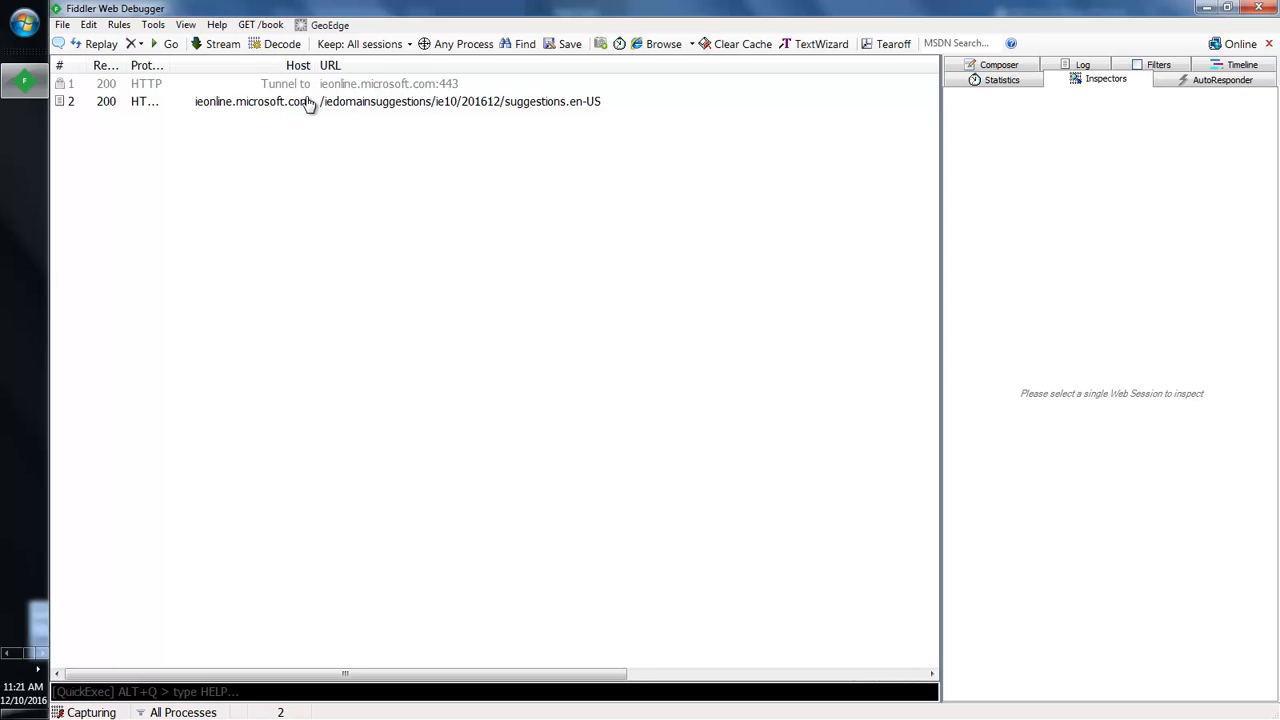
{"action": "left_click", "coordinate": [8, 655]}
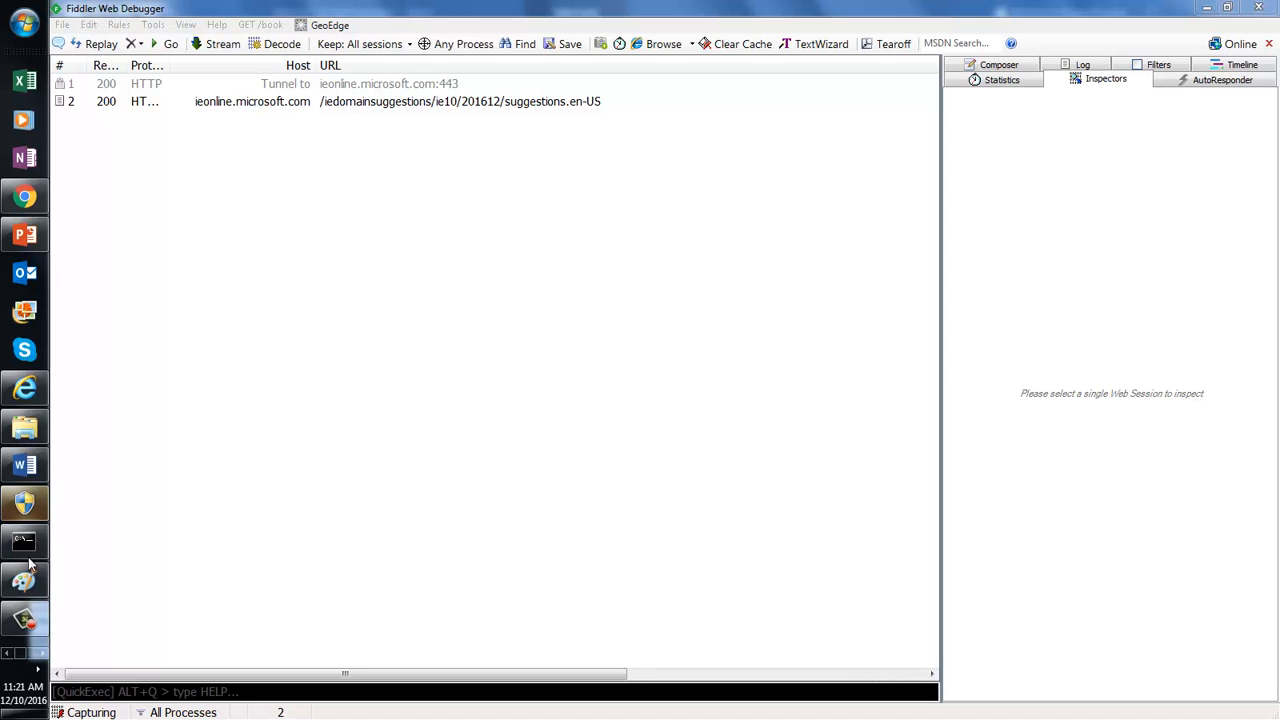
{"action": "left_click", "coordinate": [25, 387]}
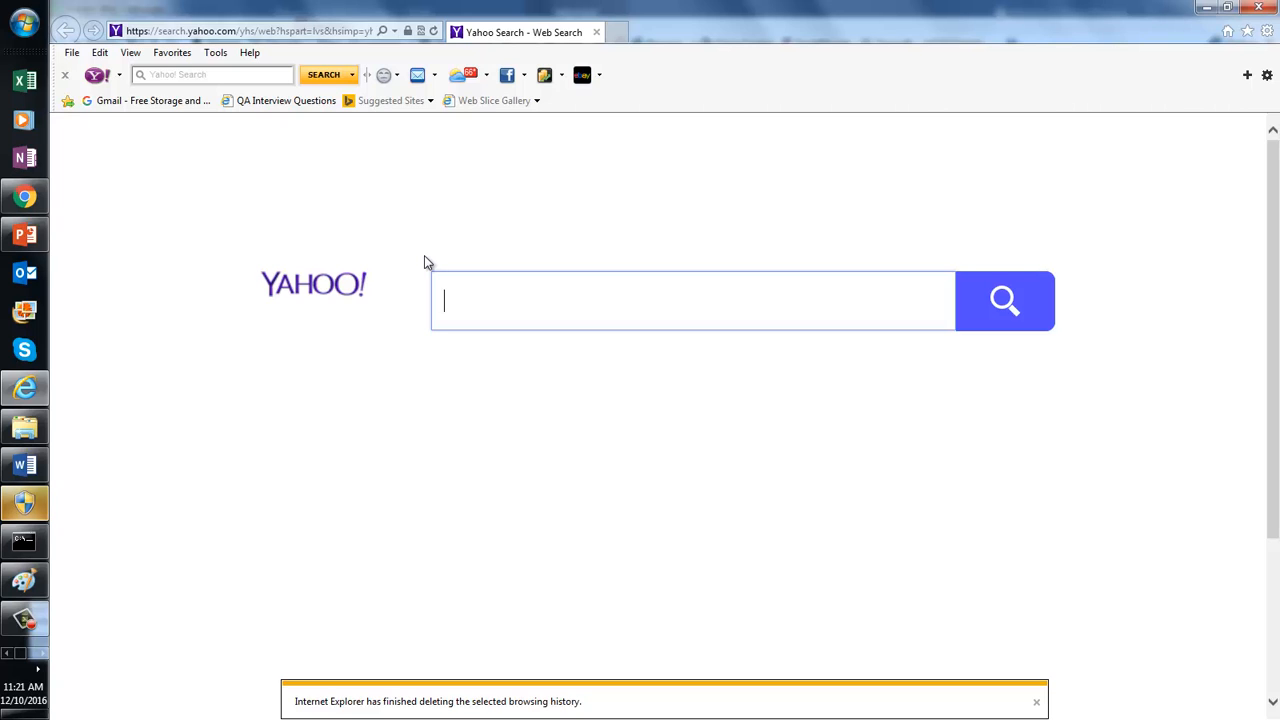
Step: Clear Fiddler's remaining sessions again until it reads No Sessions captured
{"action": "left_click", "coordinate": [37, 655]}
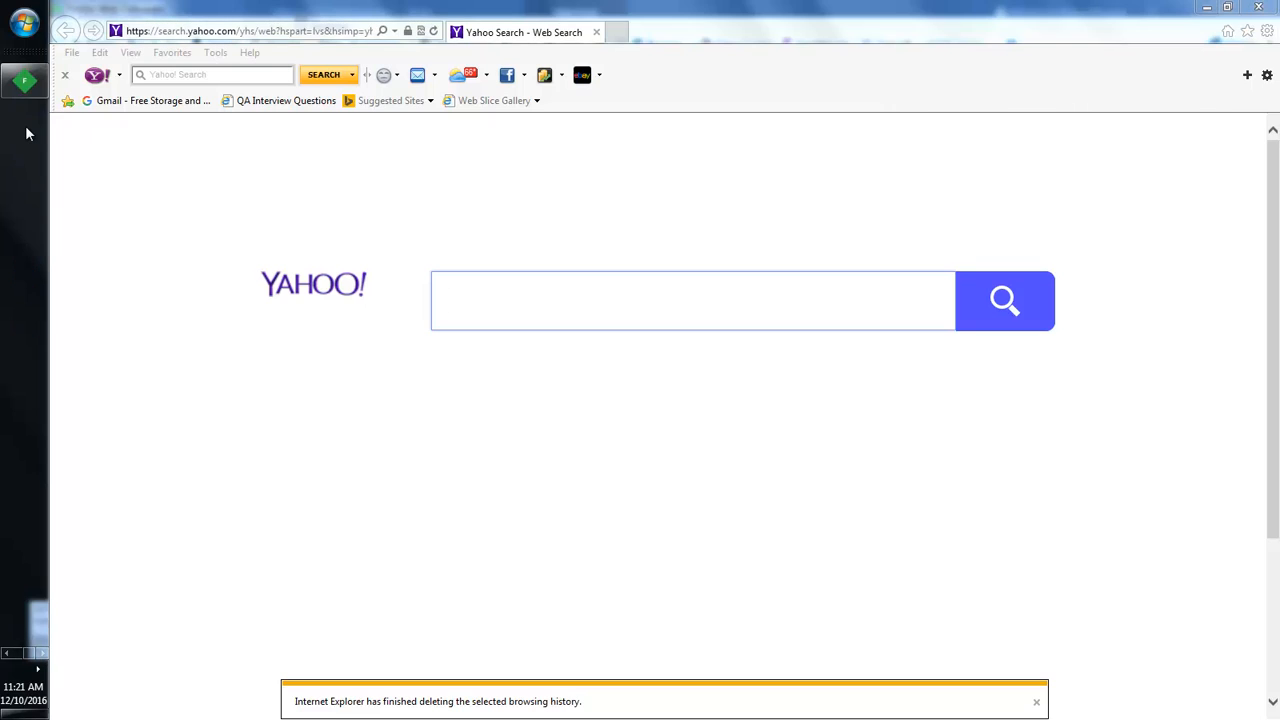
{"action": "left_click", "coordinate": [24, 80]}
{"action": "left_click", "coordinate": [335, 205]}
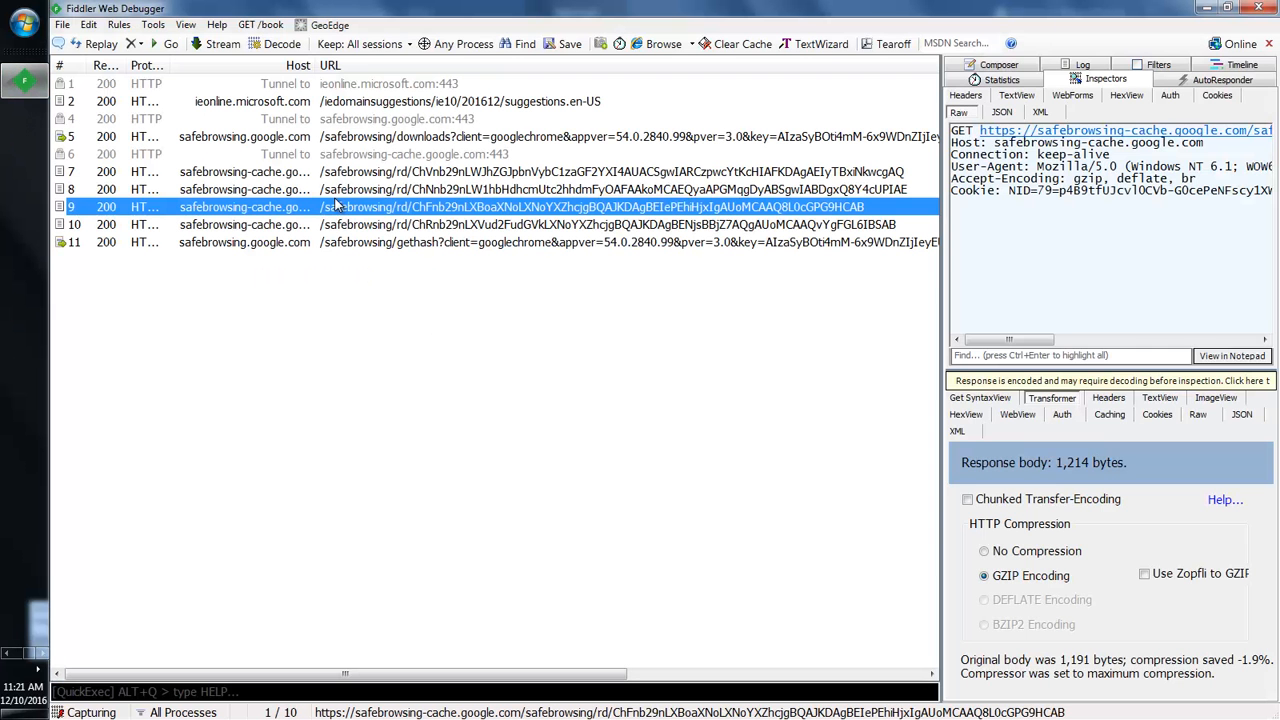
{"action": "key", "text": "ctrl+a"}
{"action": "key", "text": "Delete"}
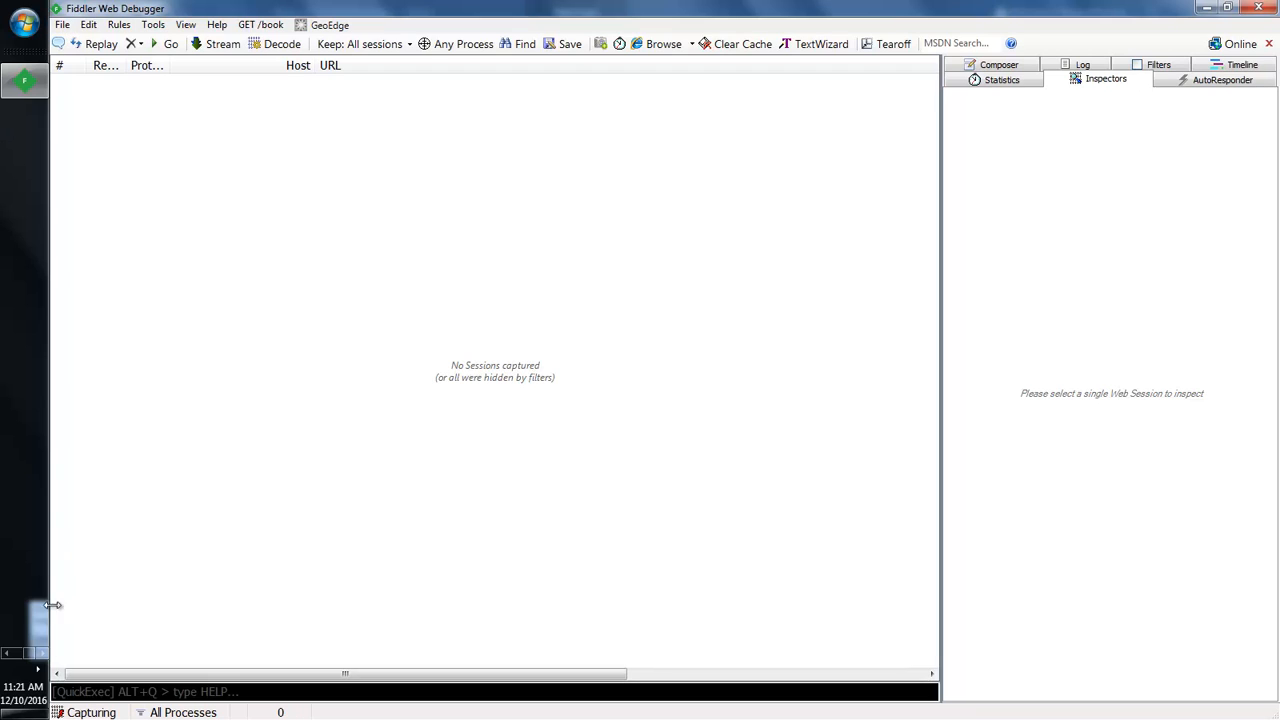
{"action": "left_click", "coordinate": [45, 652]}
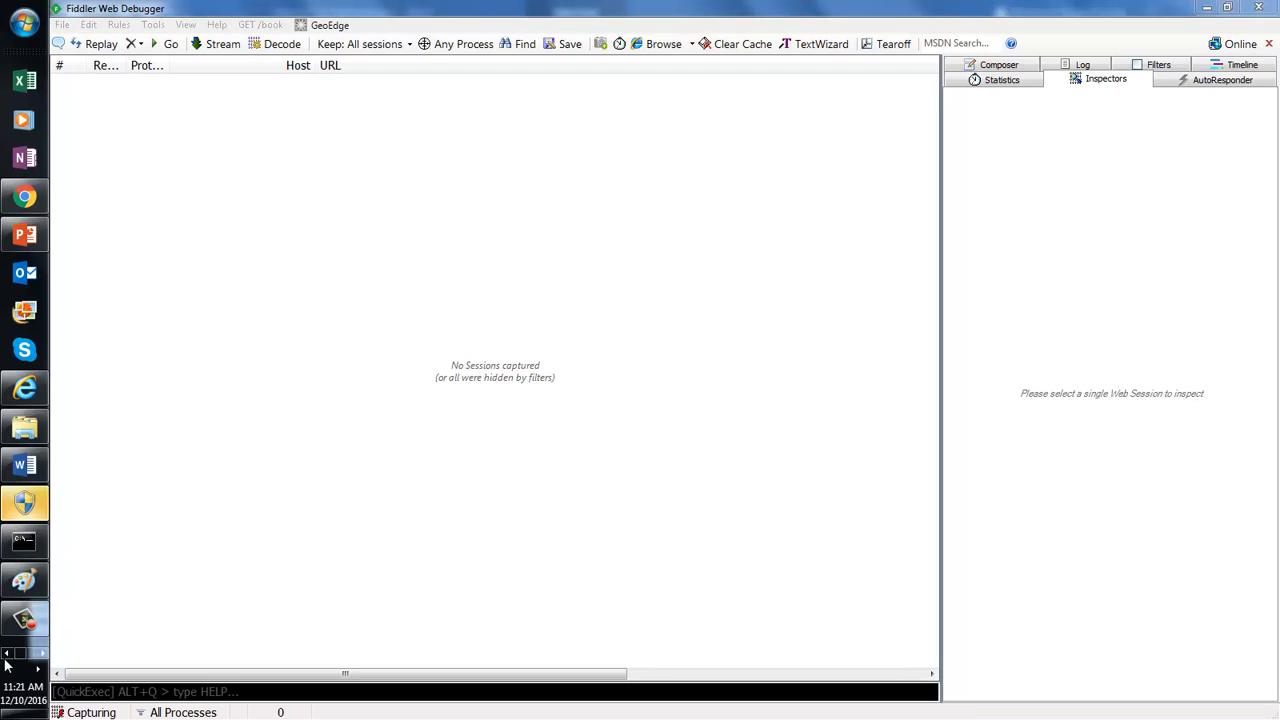
{"action": "left_click", "coordinate": [25, 388]}
Step: Load newtours.demoaut.com in Internet Explorer and view its 23 captured requests in Fiddler
{"action": "left_click", "coordinate": [327, 31]}
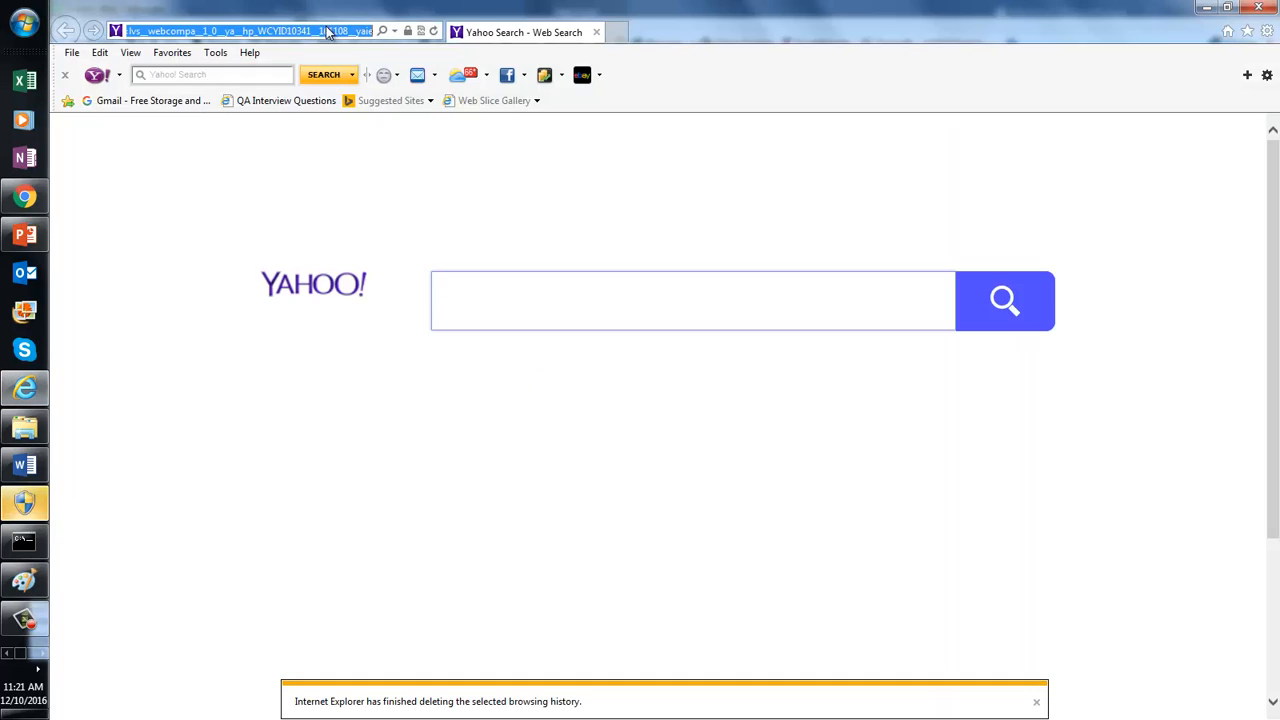
{"action": "type", "text": "http://newtours.demoaut.com"}
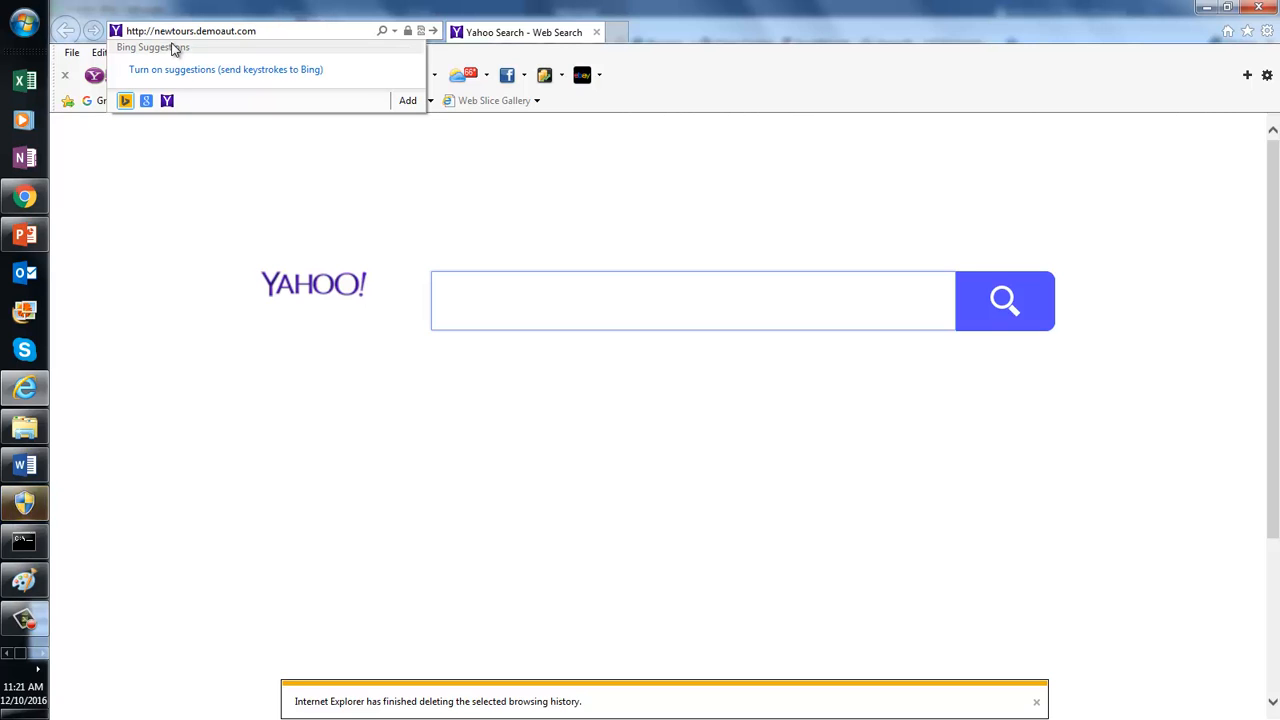
{"action": "key", "text": "Return"}
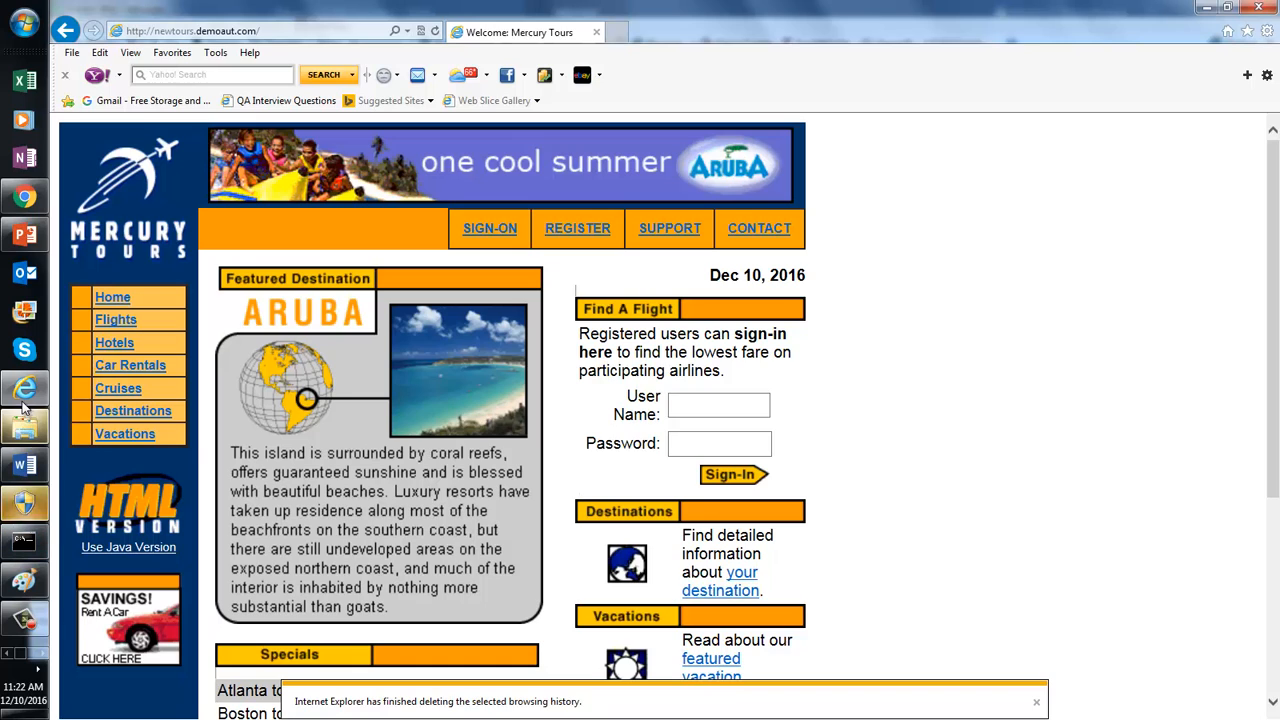
{"action": "mouse_move", "coordinate": [22, 395]}
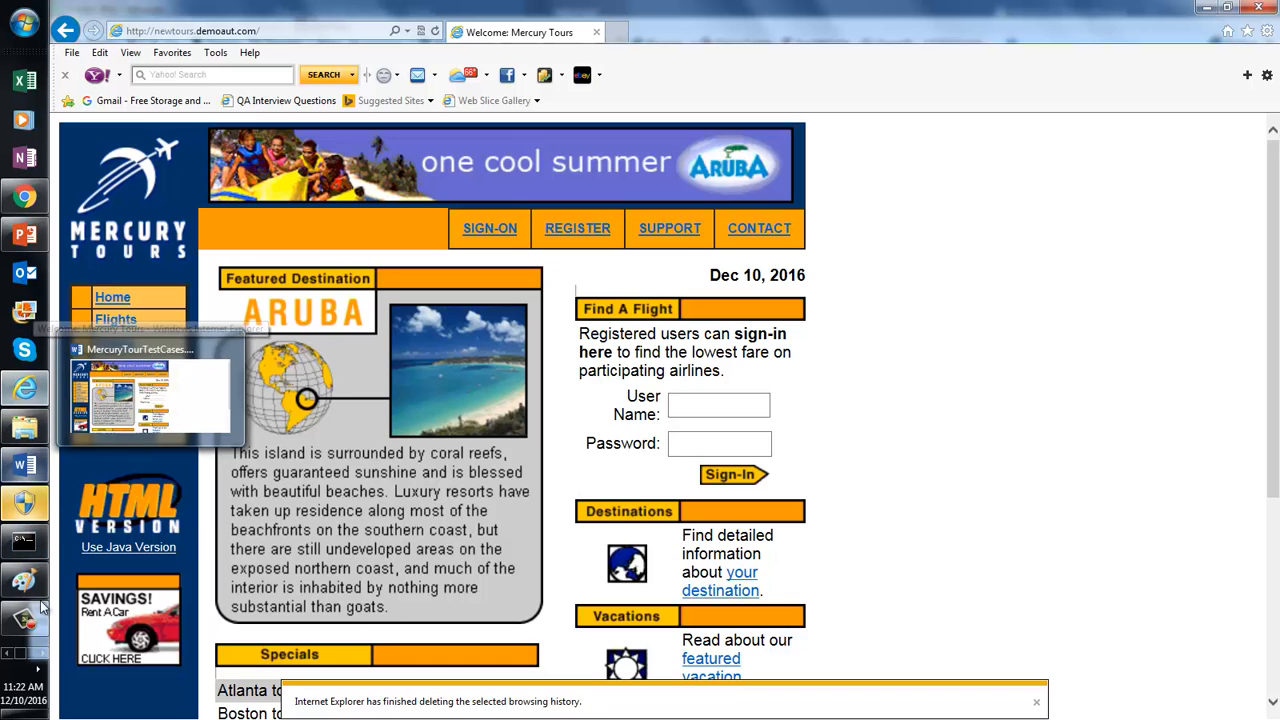
{"action": "left_click", "coordinate": [41, 656]}
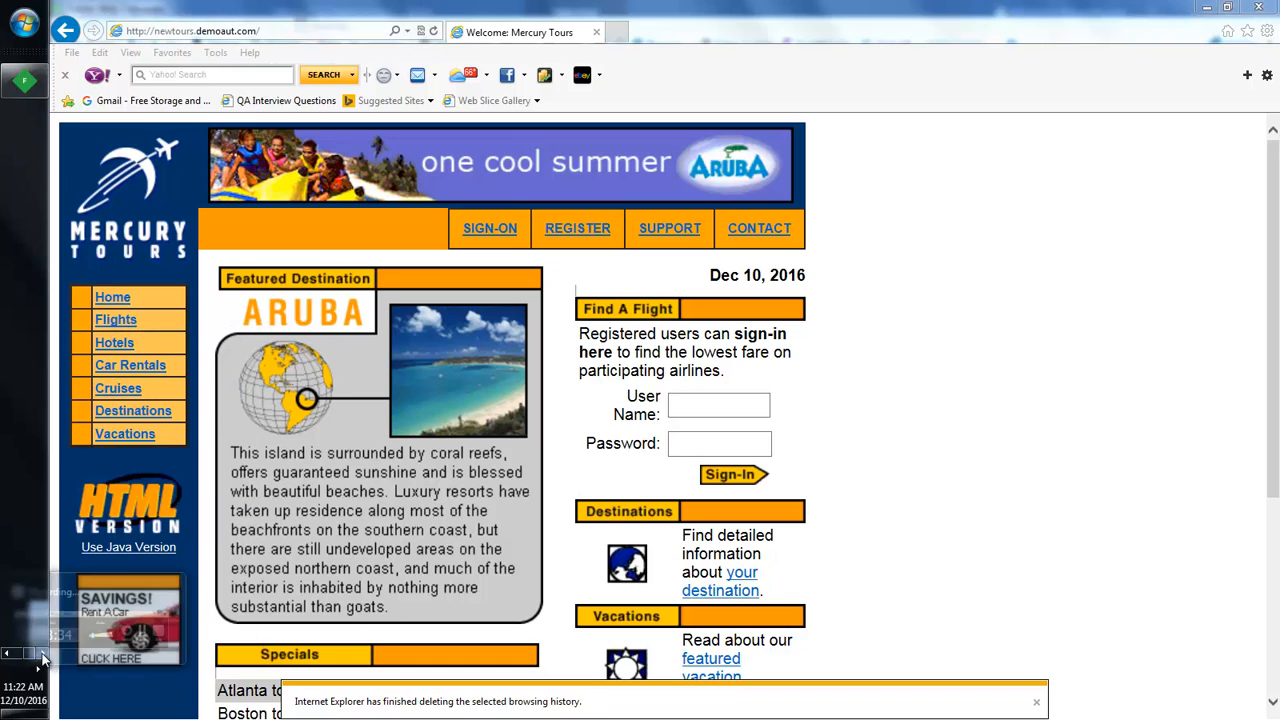
{"action": "left_click", "coordinate": [24, 80]}
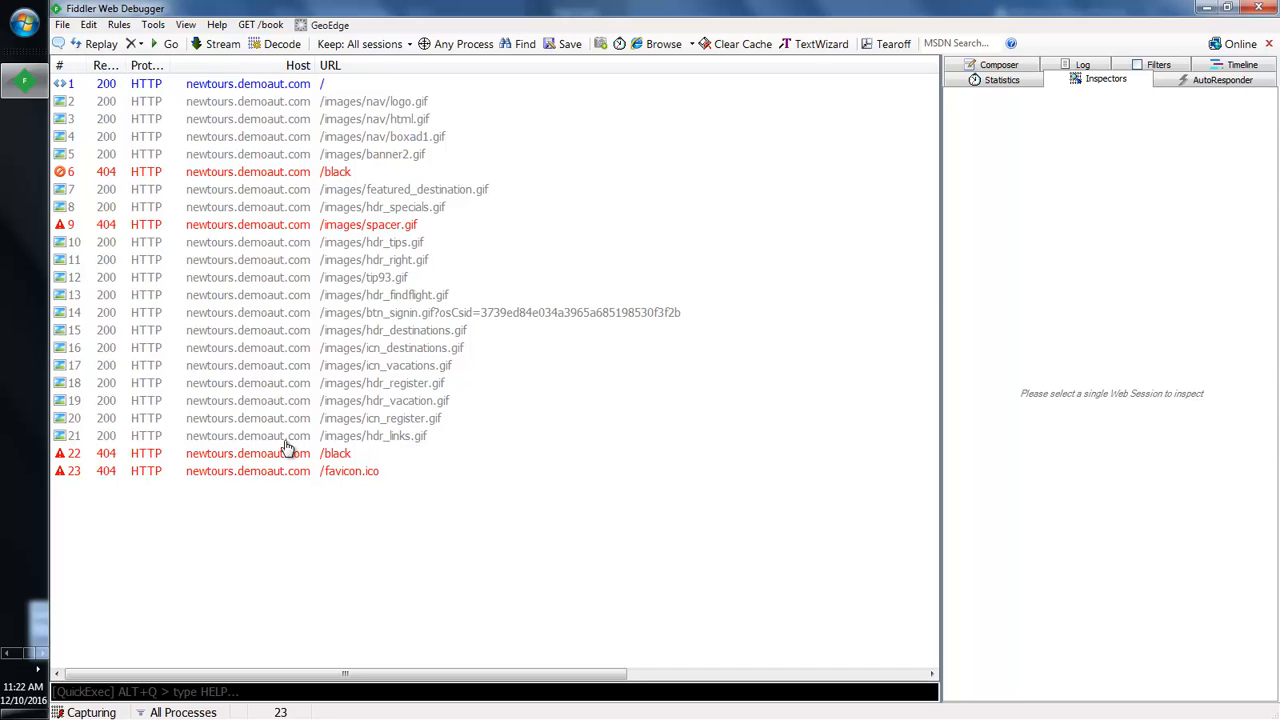
Step: Comment all 23 newtours.demoaut.com sessions with 01-OpenApplication
{"action": "left_click", "coordinate": [332, 298]}
{"action": "key", "text": "ctrl+a"}
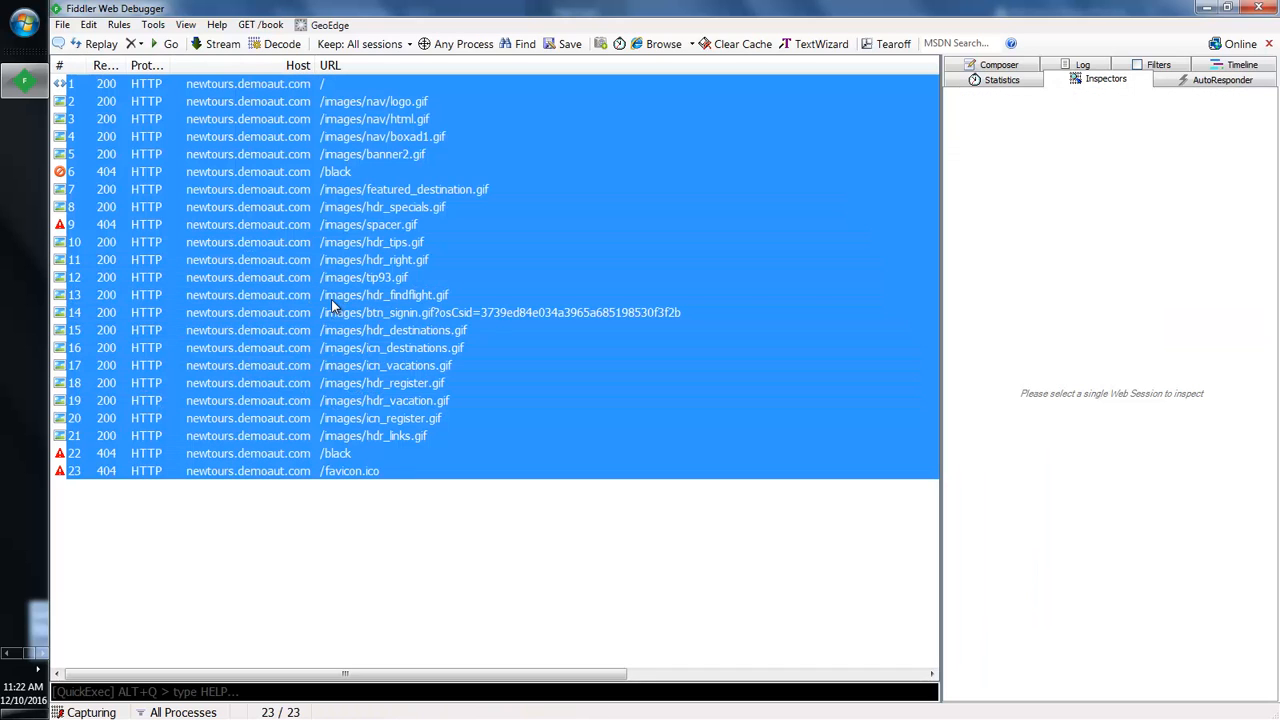
{"action": "key", "text": "m"}
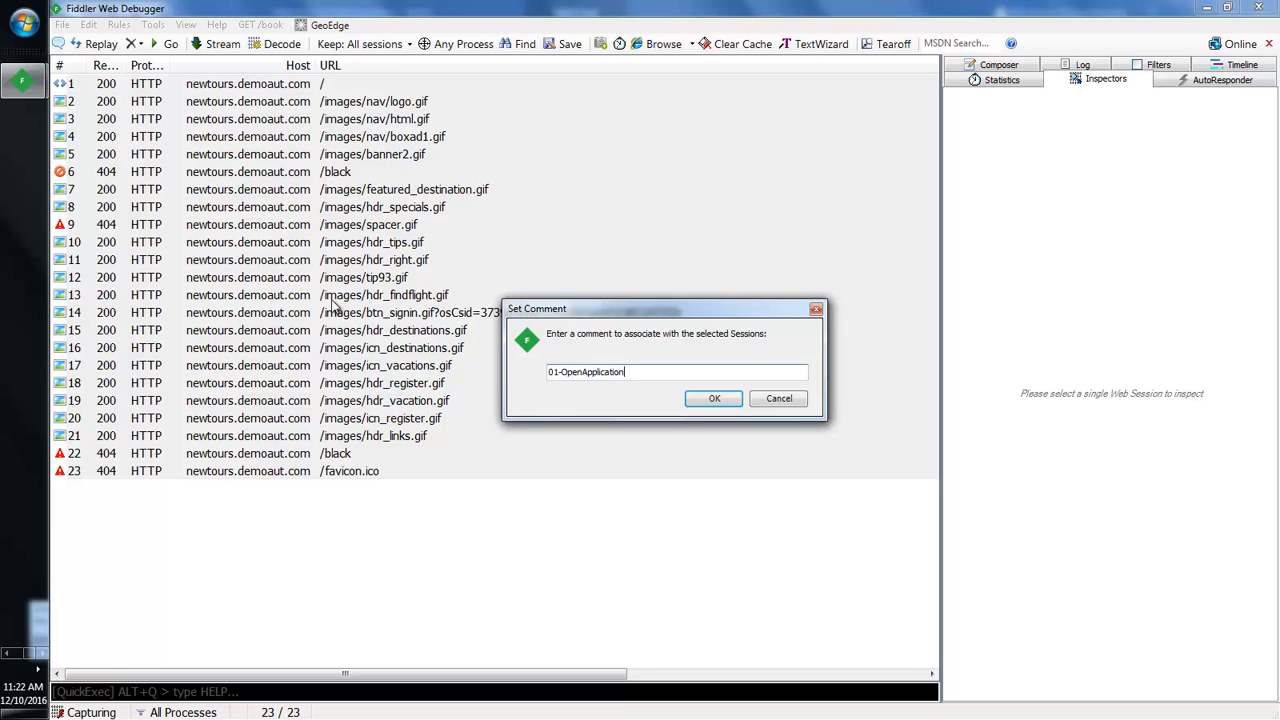
{"action": "type", "text": "01-OpenApplication"}
{"action": "key", "text": "Return"}
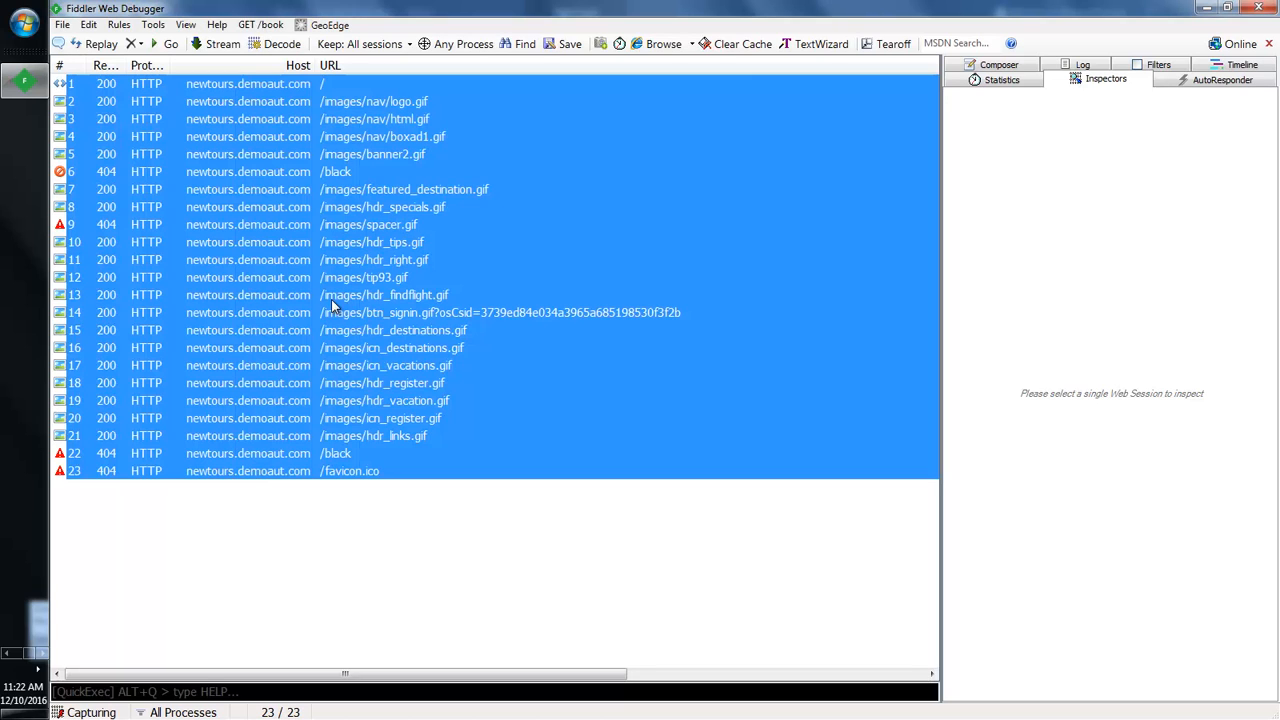
{"action": "left_click", "coordinate": [1000, 80]}
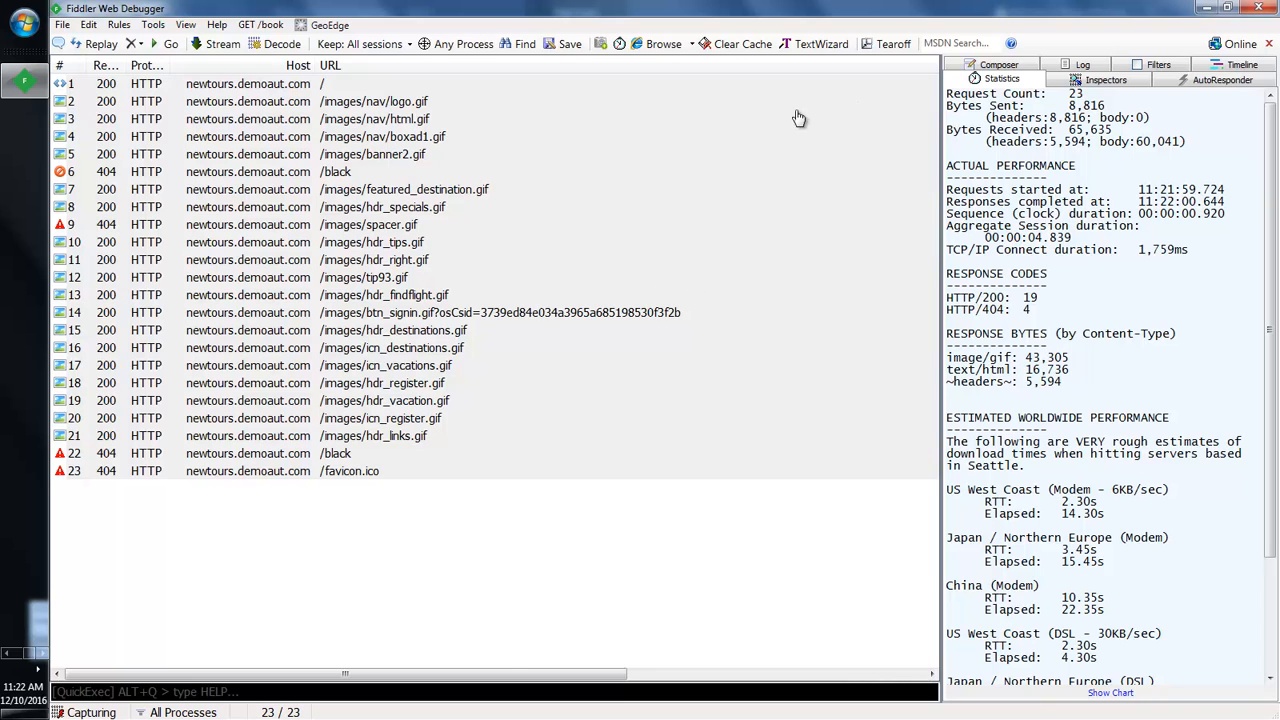
Step: Narrow the URL column so the Comments column shows 01-OpenApplication for each session
{"action": "left_click_drag", "start_coordinate": [503, 675], "coordinate": [762, 653]}
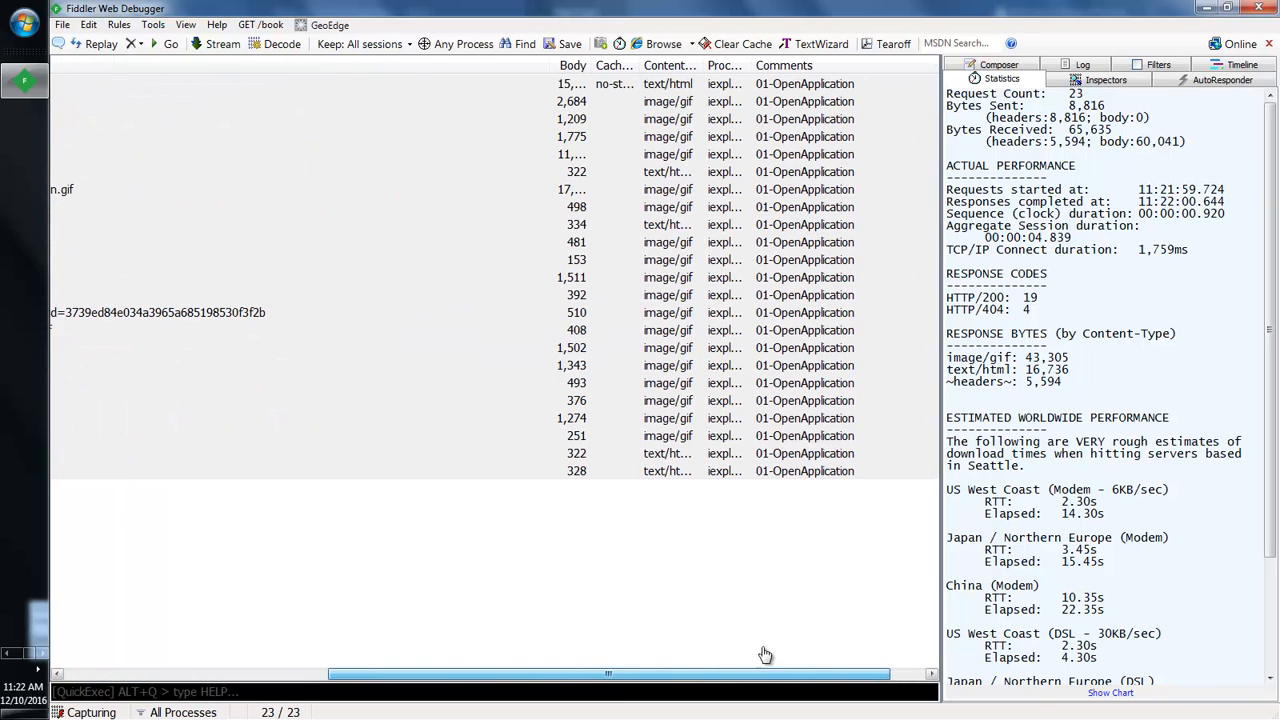
{"action": "left_click_drag", "start_coordinate": [557, 65], "coordinate": [527, 108]}
{"action": "left_click", "coordinate": [742, 586]}
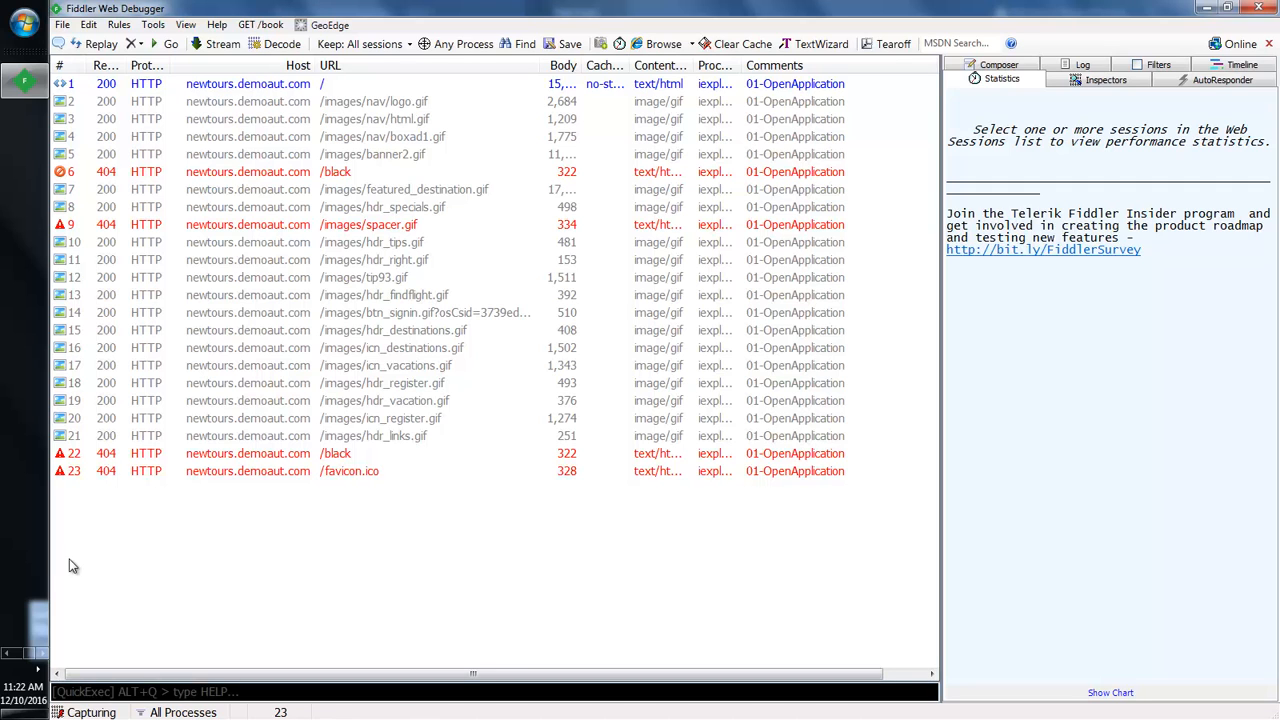
{"action": "left_click", "coordinate": [7, 653]}
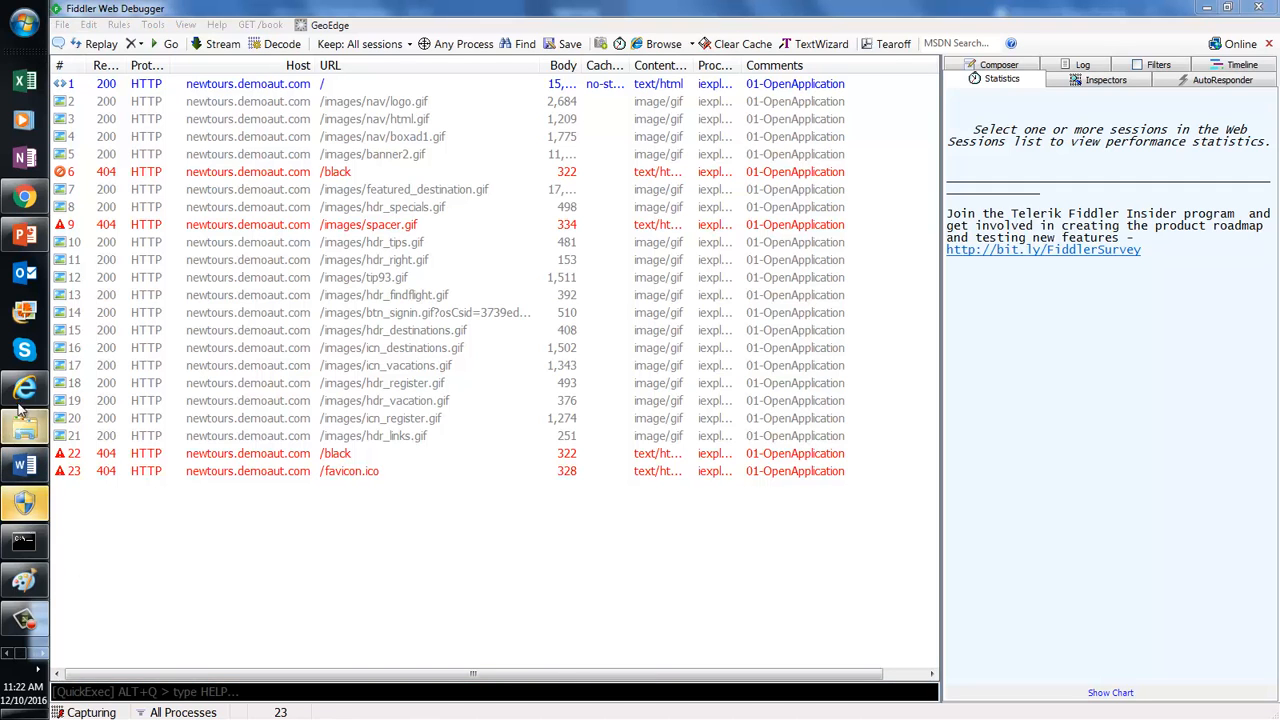
{"action": "left_click", "coordinate": [25, 387]}
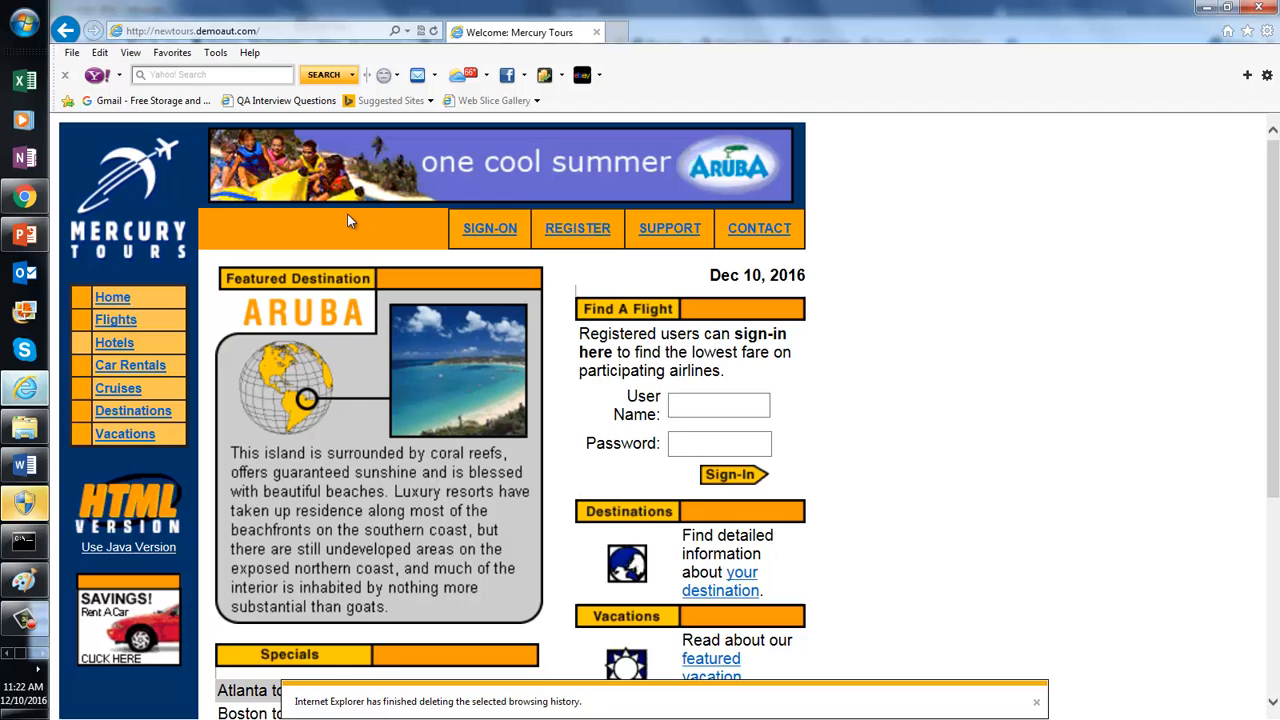
Step: Open the Mercury Tours Register page via the REGISTER link on the home page
{"action": "left_click", "coordinate": [585, 234]}
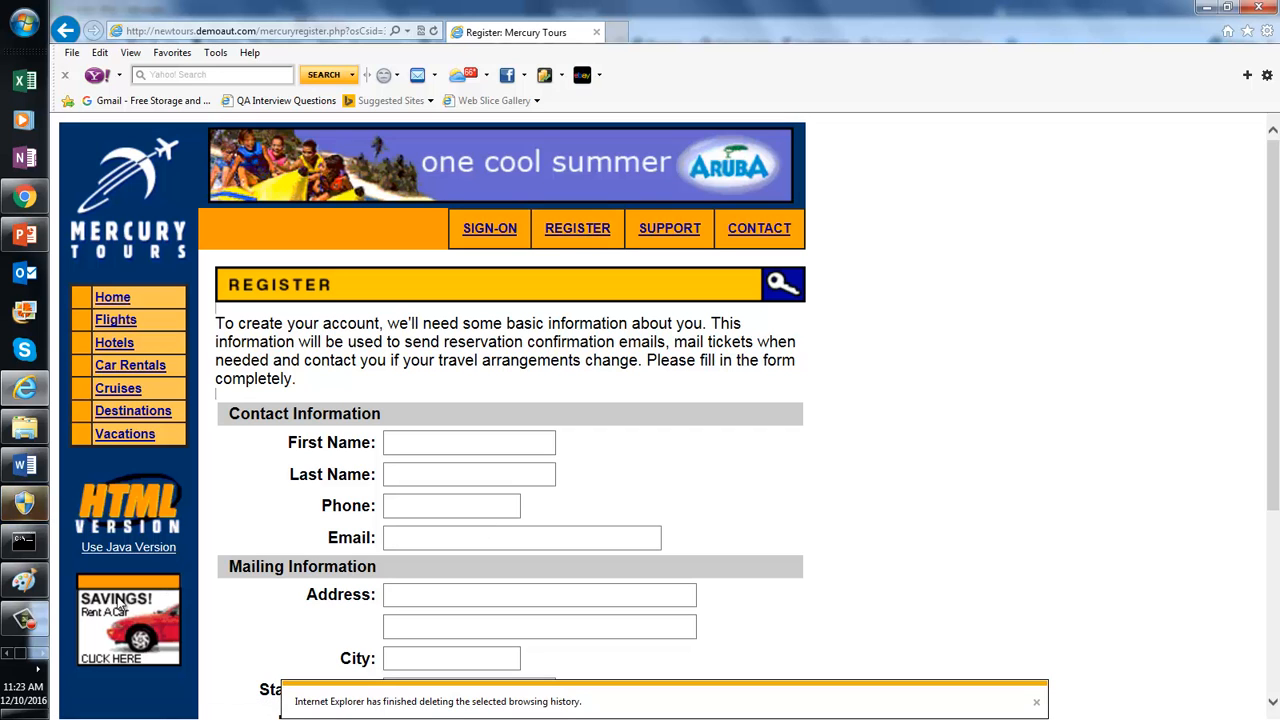
{"action": "left_click", "coordinate": [42, 654]}
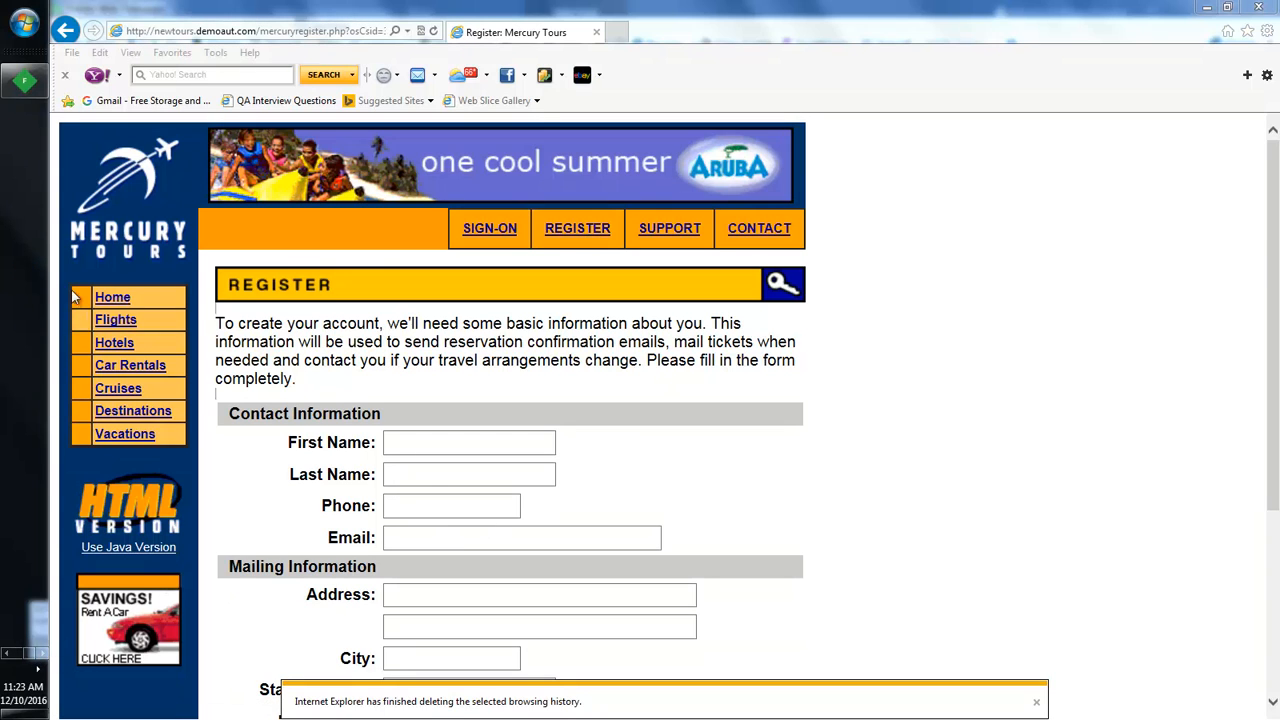
{"action": "left_click", "coordinate": [25, 80]}
Step: Comment the Register-page sessions 37–43 with 02-ClickOnRegister
{"action": "left_click", "coordinate": [713, 491]}
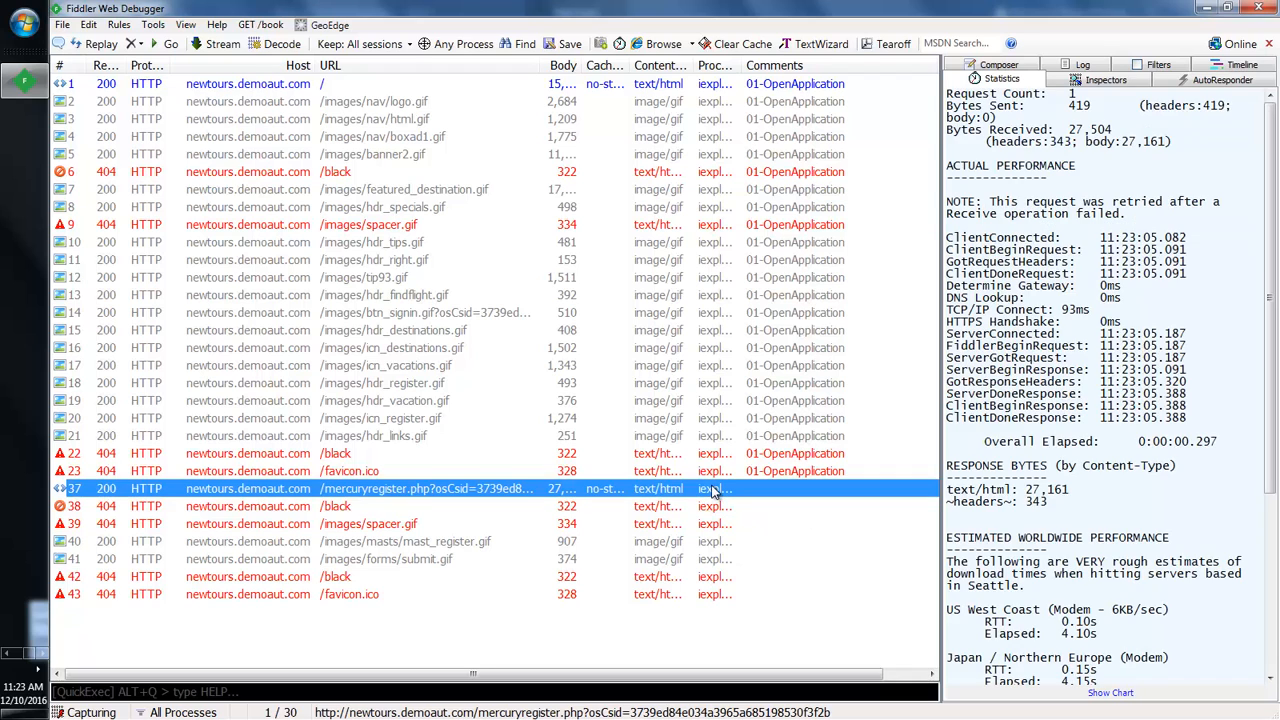
{"action": "key", "text": "shift+Down"}
{"action": "key", "text": "shift+Down"}
{"action": "key", "text": "shift+Down"}
{"action": "key", "text": "shift+Down"}
{"action": "key", "text": "shift+Down"}
{"action": "key", "text": "shift+Down"}
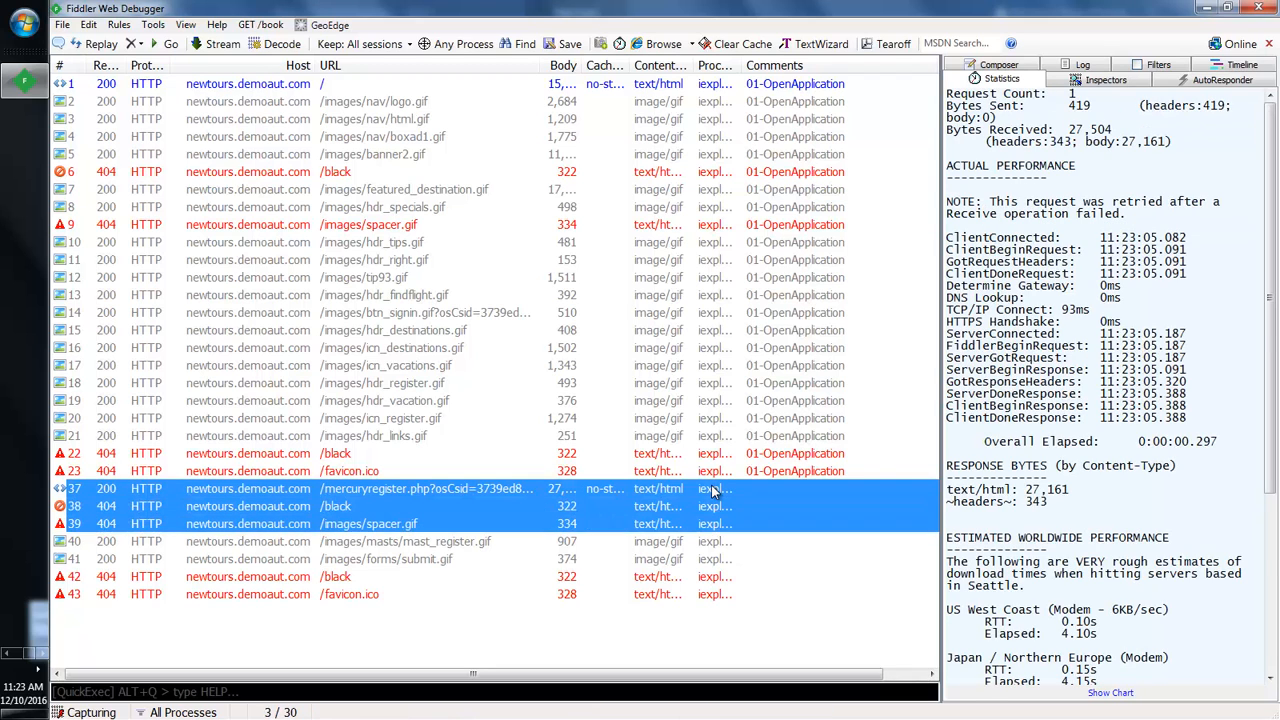
{"action": "key", "text": "m"}
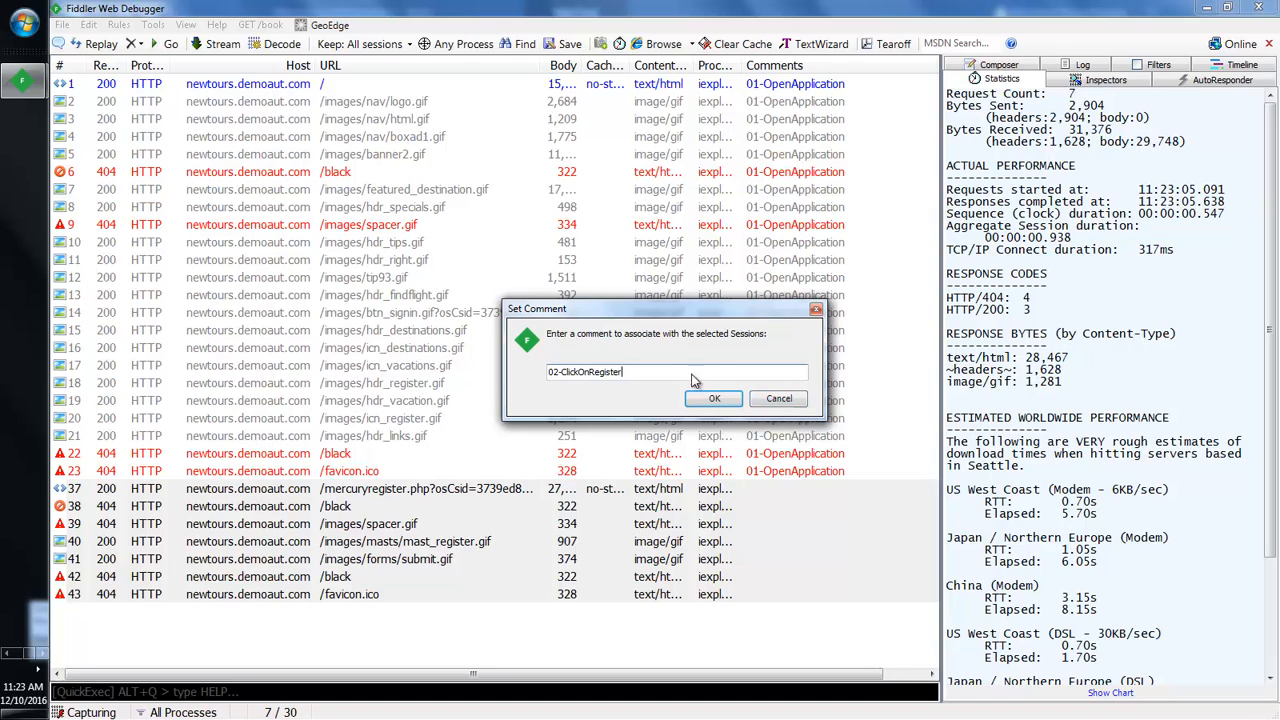
{"action": "left_click", "coordinate": [714, 398]}
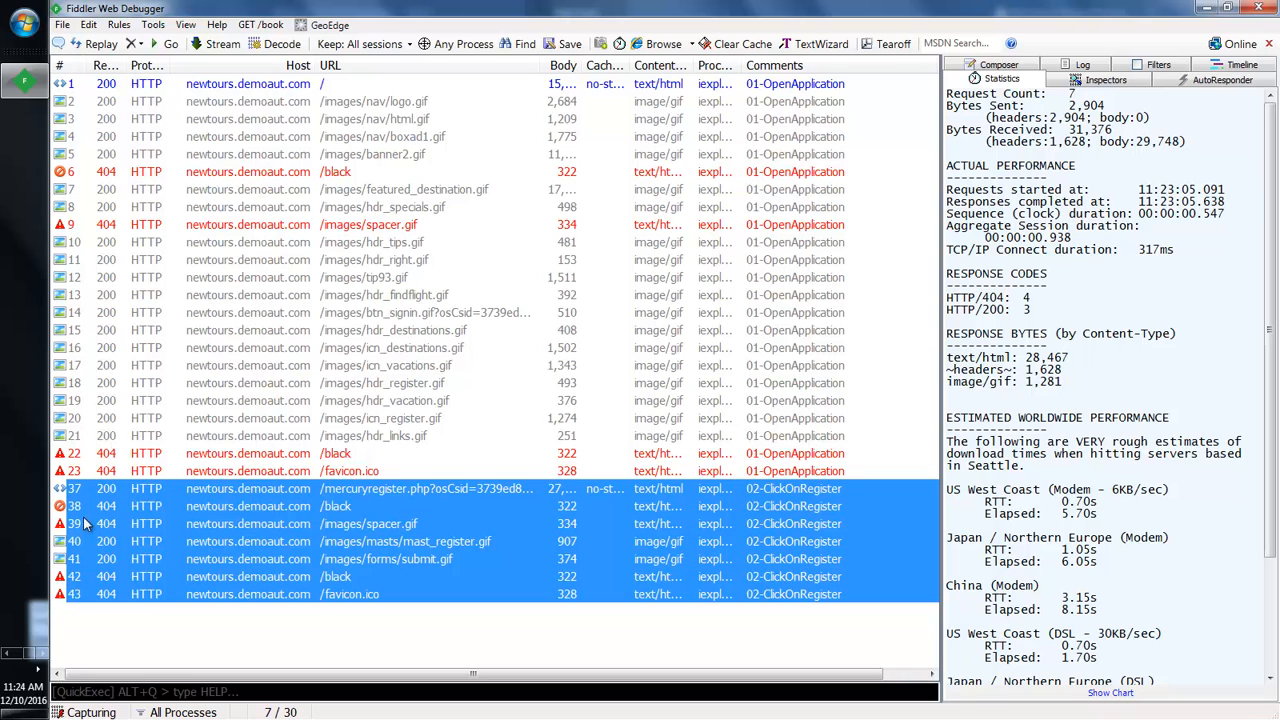
{"action": "left_click", "coordinate": [5, 653]}
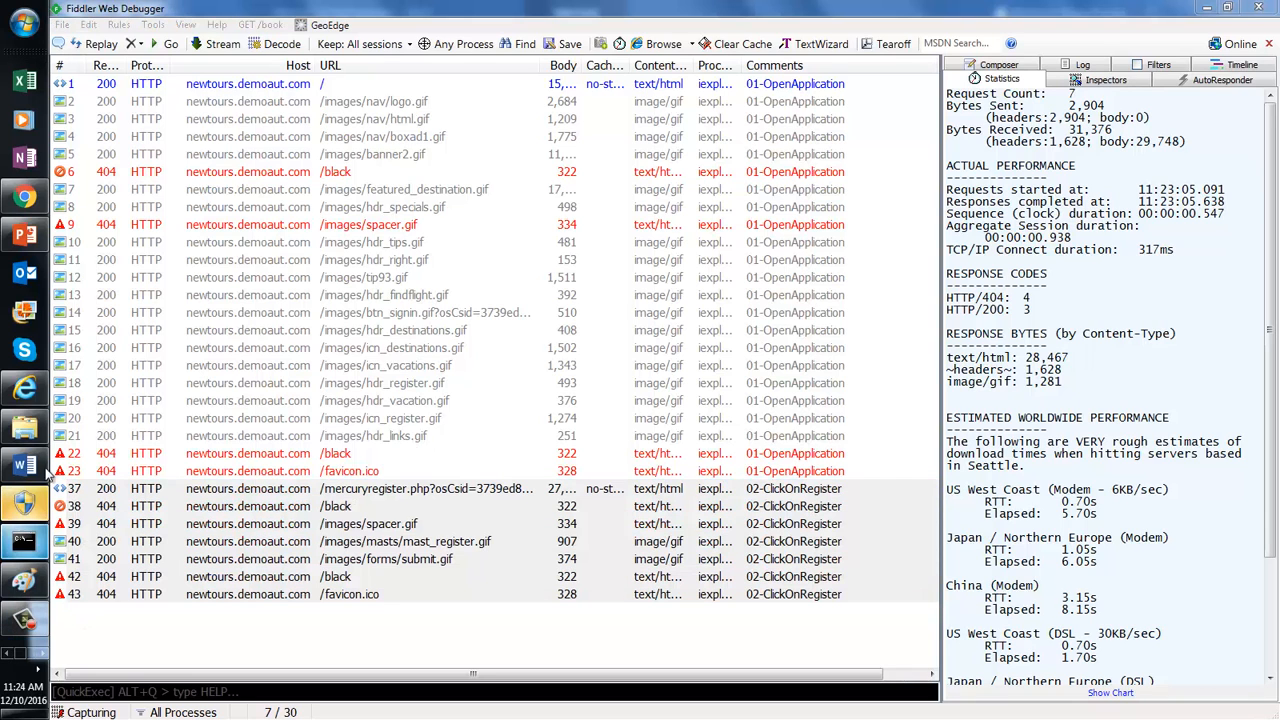
Step: Enter the first name and last name on the Mercury Tours registration form
{"action": "left_click", "coordinate": [36, 388]}
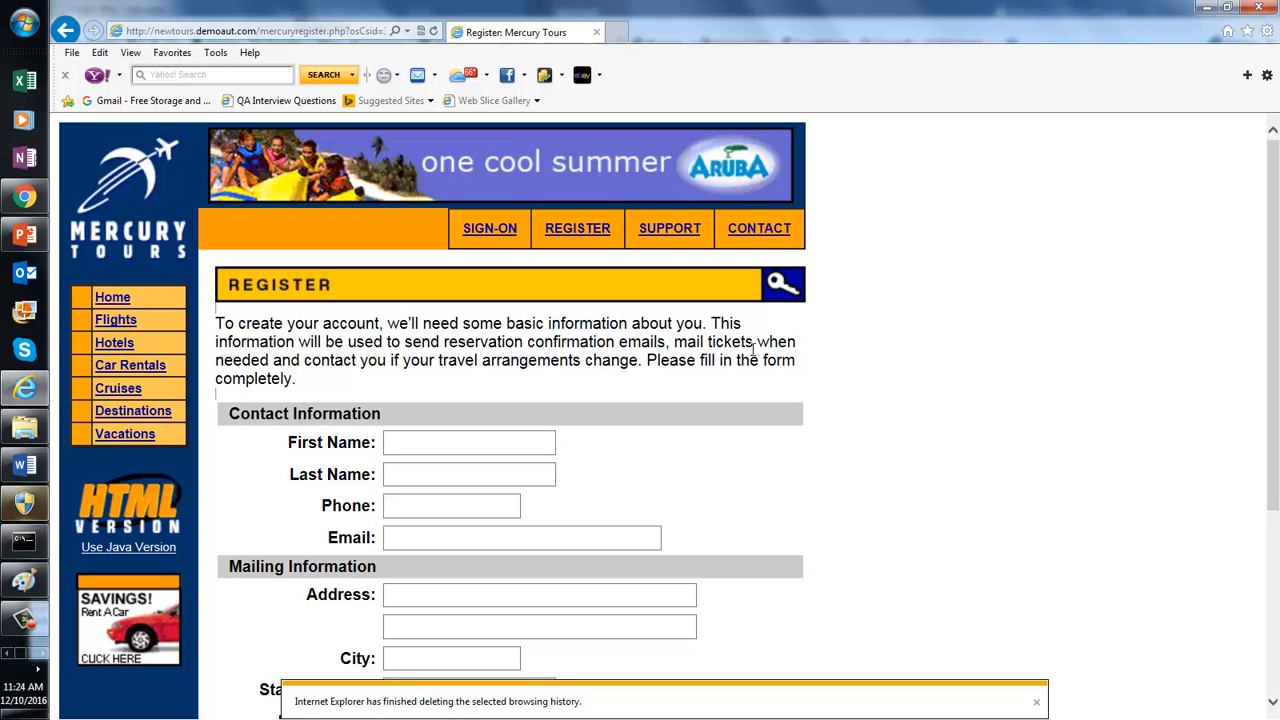
{"action": "scroll", "coordinate": [1277, 250], "scroll_direction": "down", "scroll_amount": 3}
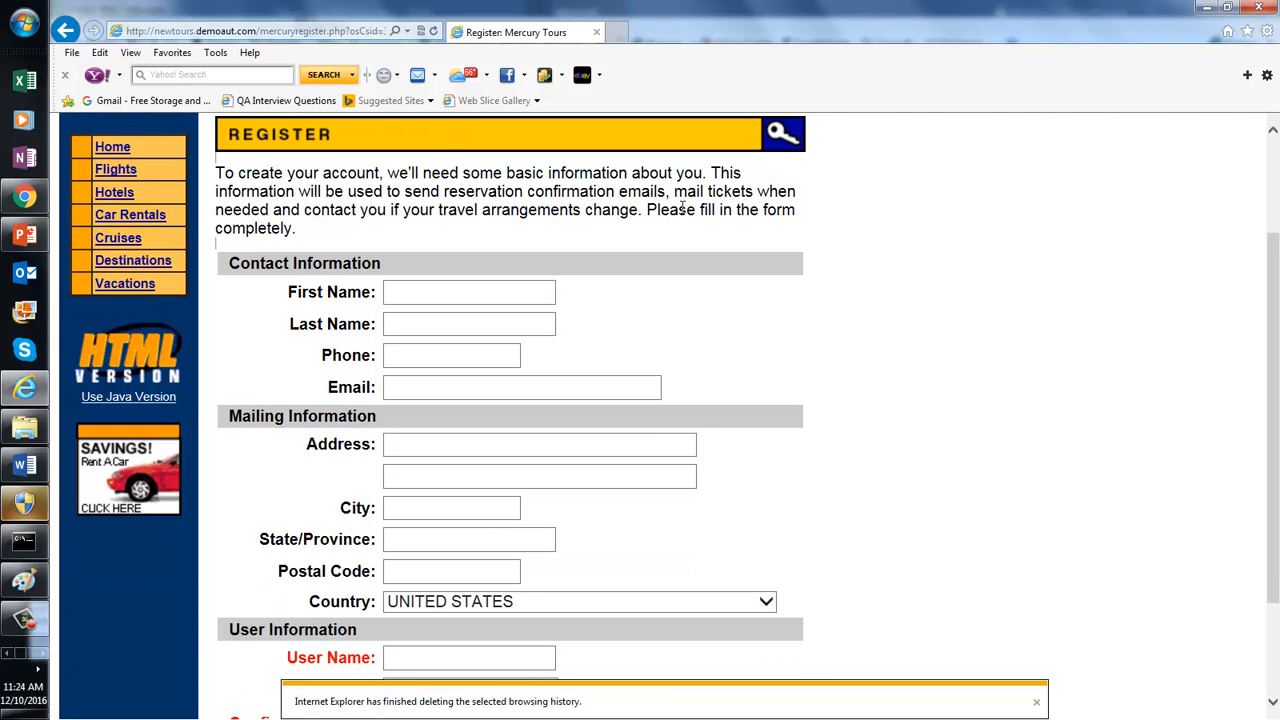
{"action": "left_click", "coordinate": [465, 292]}
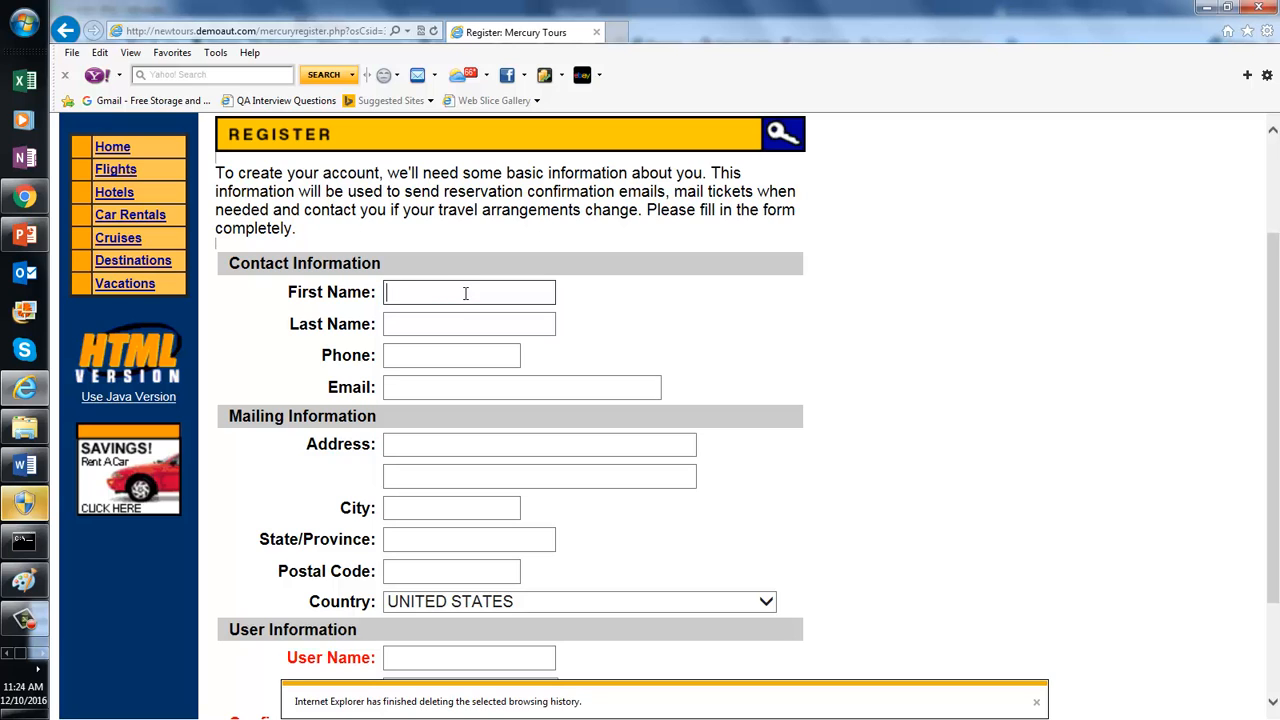
{"action": "type", "text": "Au"}
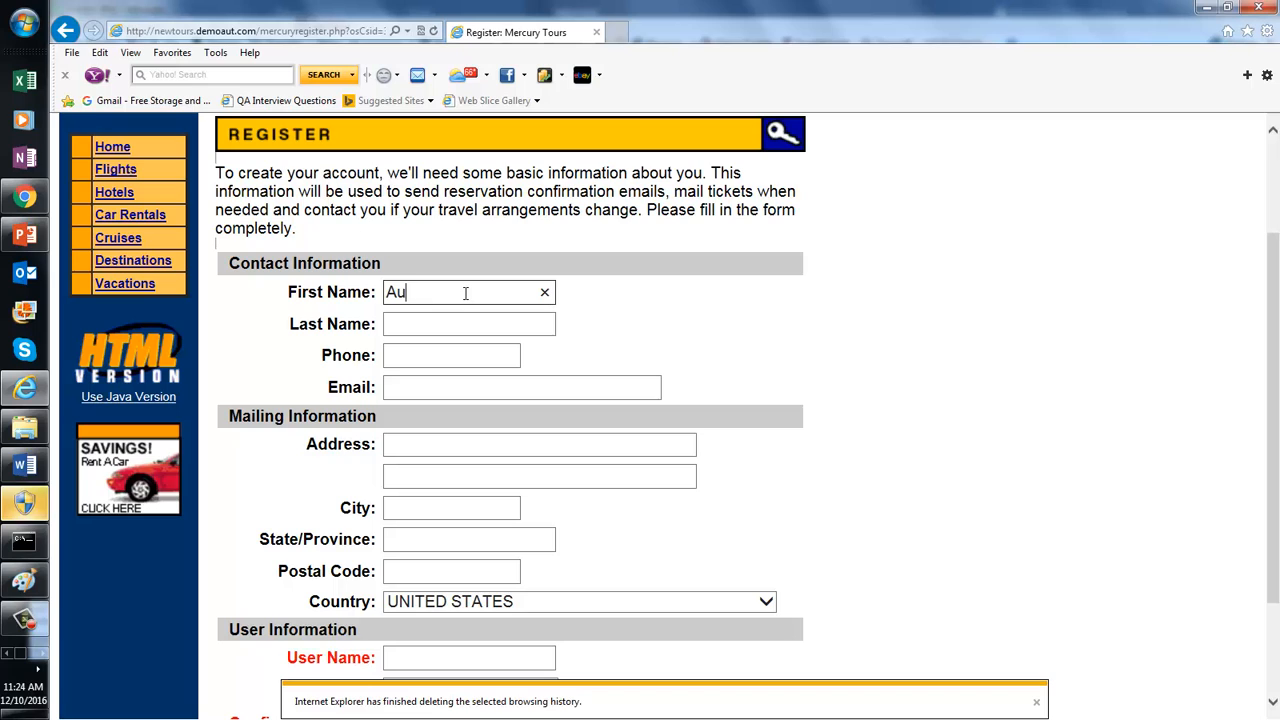
{"action": "type", "text": "tomate"}
{"action": "left_click", "coordinate": [446, 320]}
{"action": "type", "text": "Kode"}
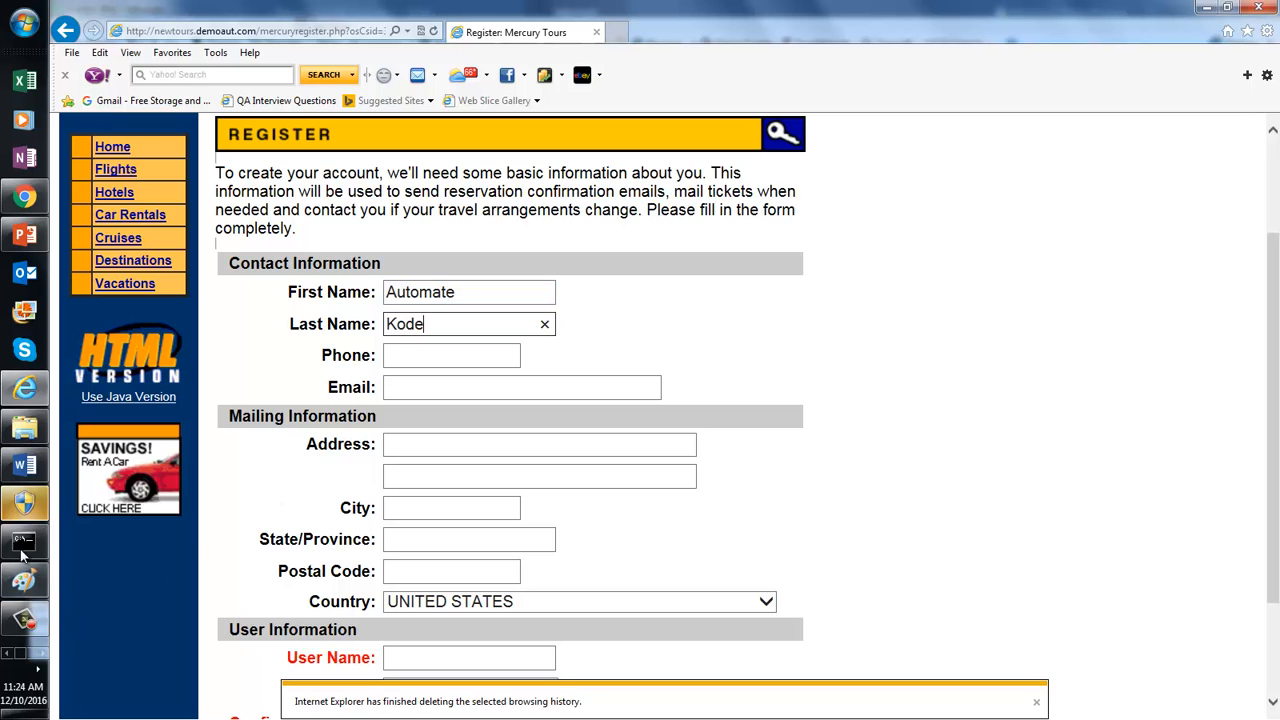
{"action": "left_click", "coordinate": [25, 311]}
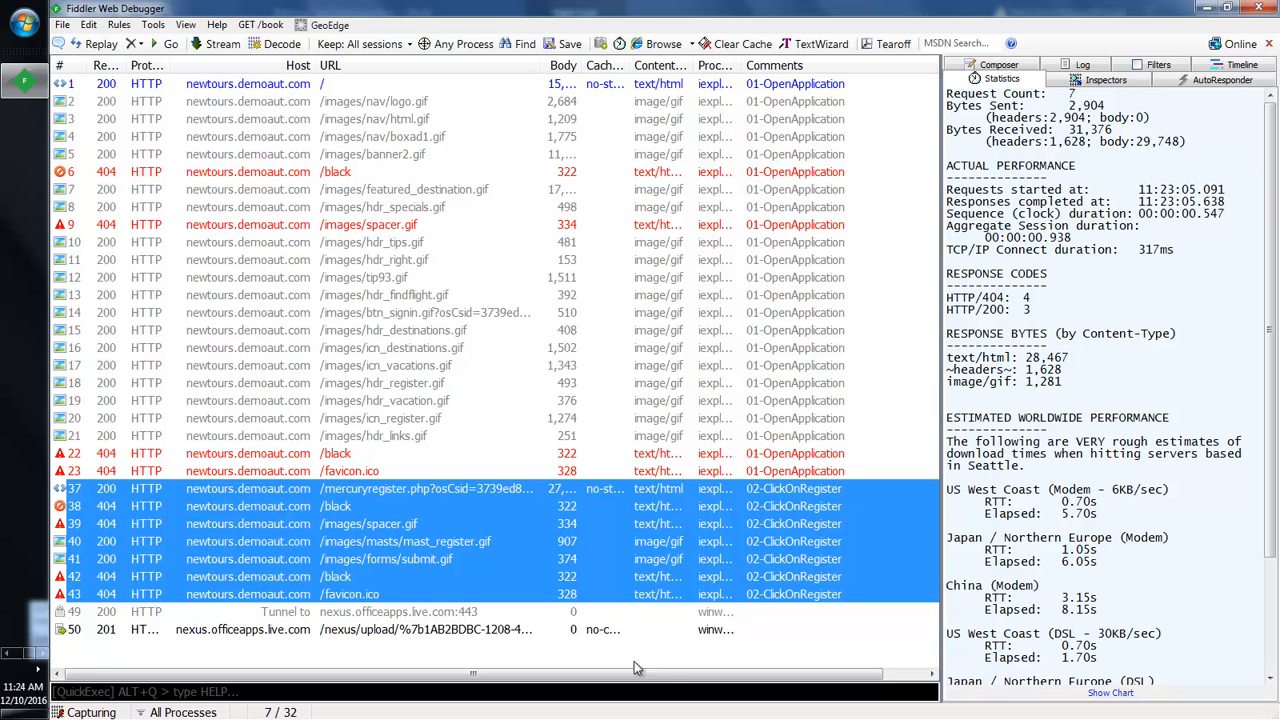
Step: Reselect the 02-ClickOnRegister sessions 37–43 in Fiddler's session list
{"action": "left_click", "coordinate": [792, 597]}
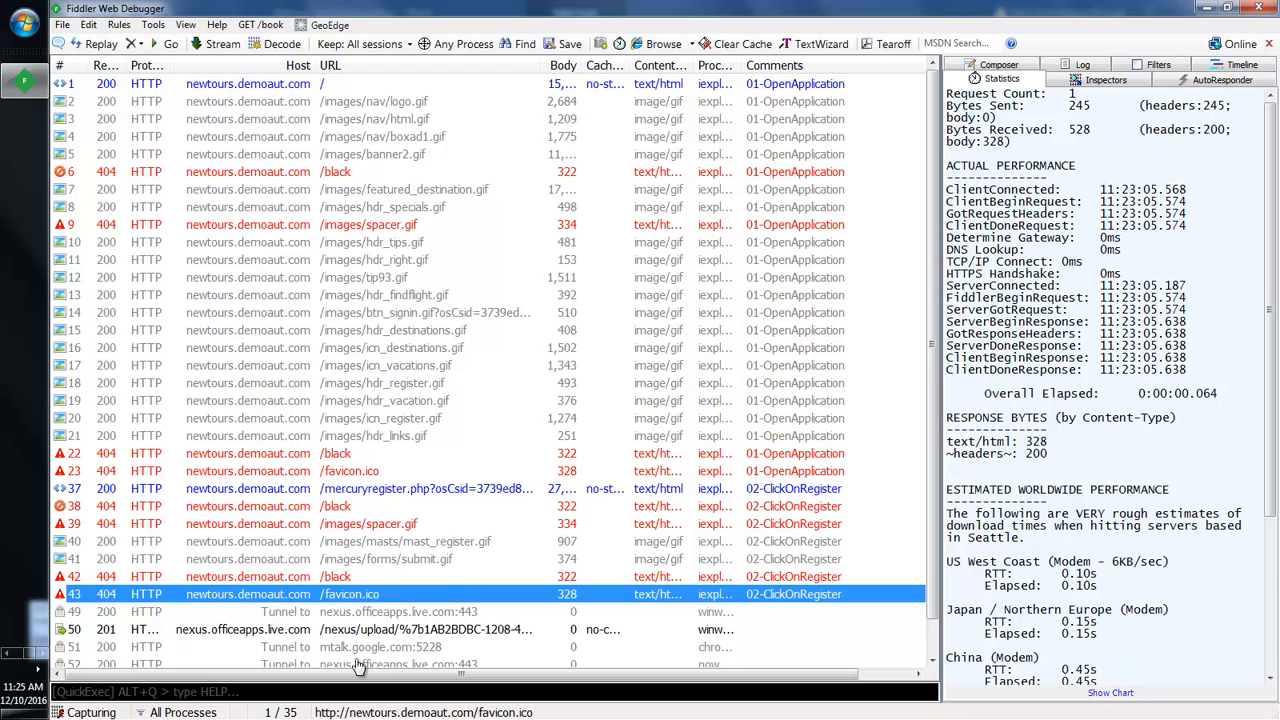
{"action": "scroll", "coordinate": [935, 575], "scroll_direction": "down", "scroll_amount": 1}
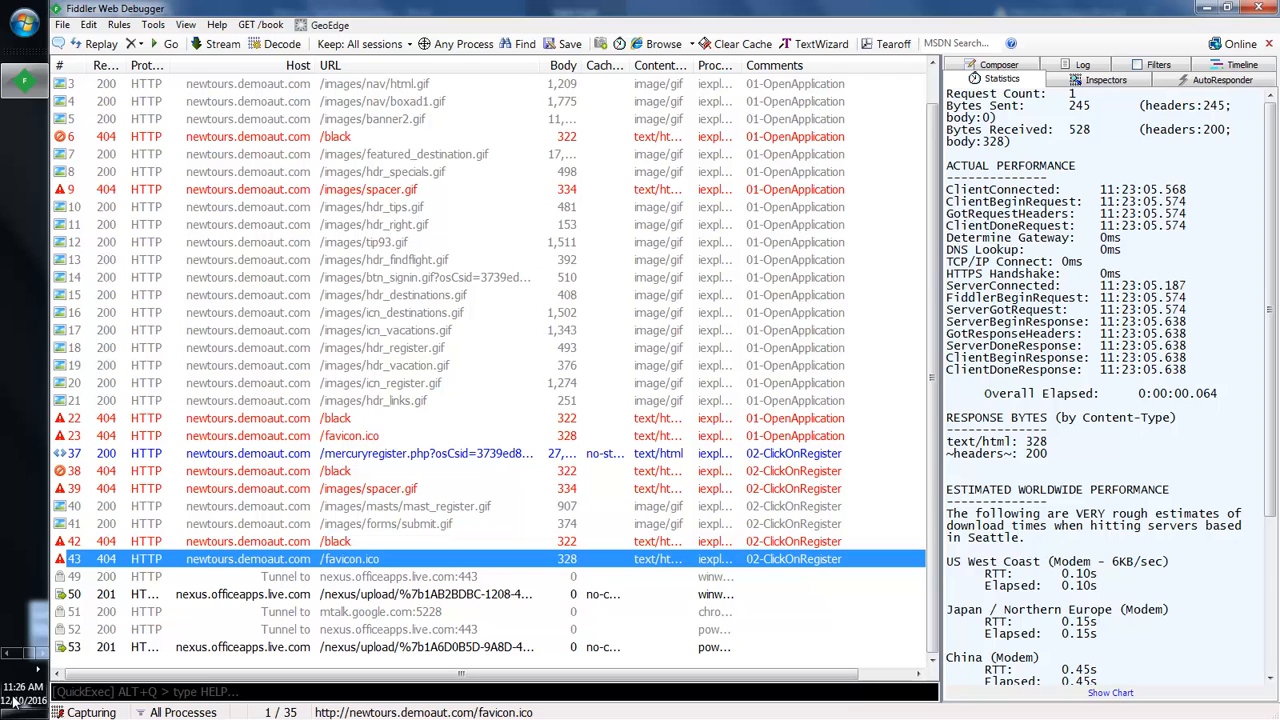
{"action": "key", "text": "shift+Up"}
{"action": "key", "text": "shift+Up"}
{"action": "key", "text": "shift+Up"}
{"action": "key", "text": "shift+Up"}
{"action": "key", "text": "shift+Up"}
{"action": "key", "text": "shift+Up"}
{"action": "key", "text": "shift+Up"}
{"action": "key", "text": "shift+Up"}
{"action": "key", "text": "shift+Up"}
{"action": "key", "text": "shift+Up"}
{"action": "key", "text": "shift+Up"}
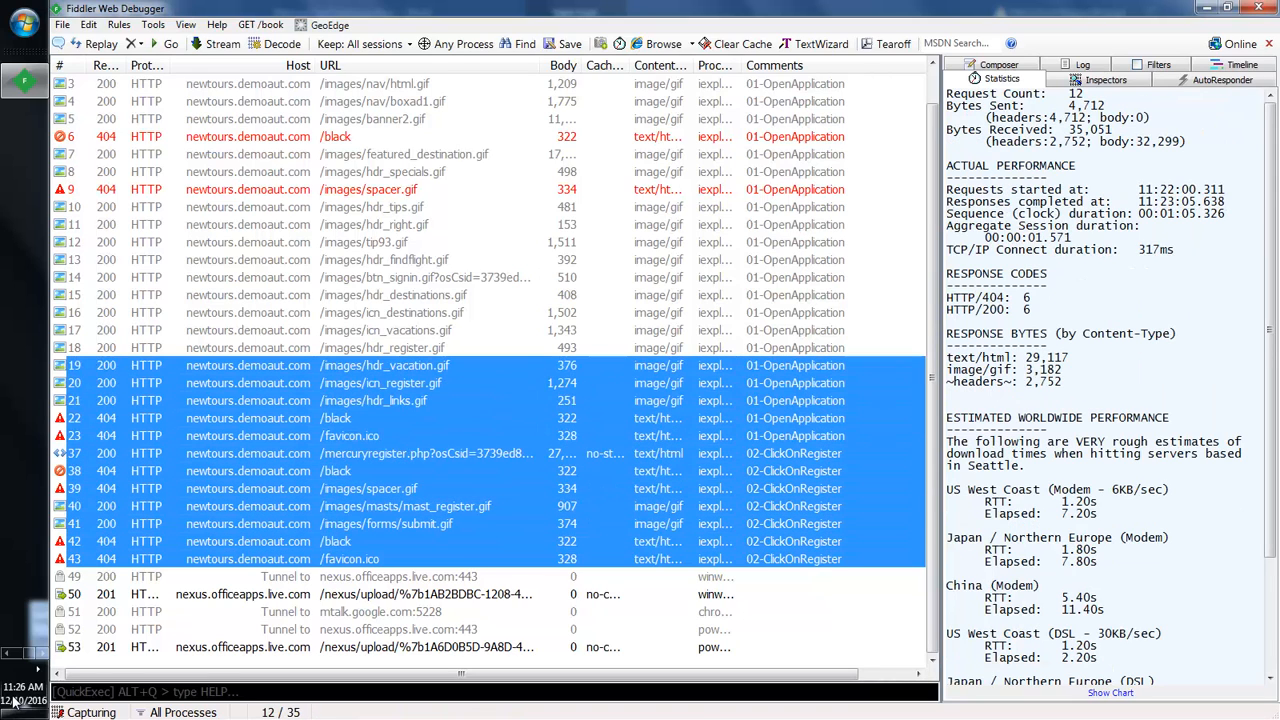
{"action": "key", "text": "shift+Down"}
{"action": "key", "text": "shift+Down"}
{"action": "key", "text": "shift+Down"}
{"action": "key", "text": "shift+Down"}
{"action": "key", "text": "shift+Down"}
{"action": "key", "text": "shift+Down"}
{"action": "key", "text": "shift+Down"}
{"action": "key", "text": "shift+Down"}
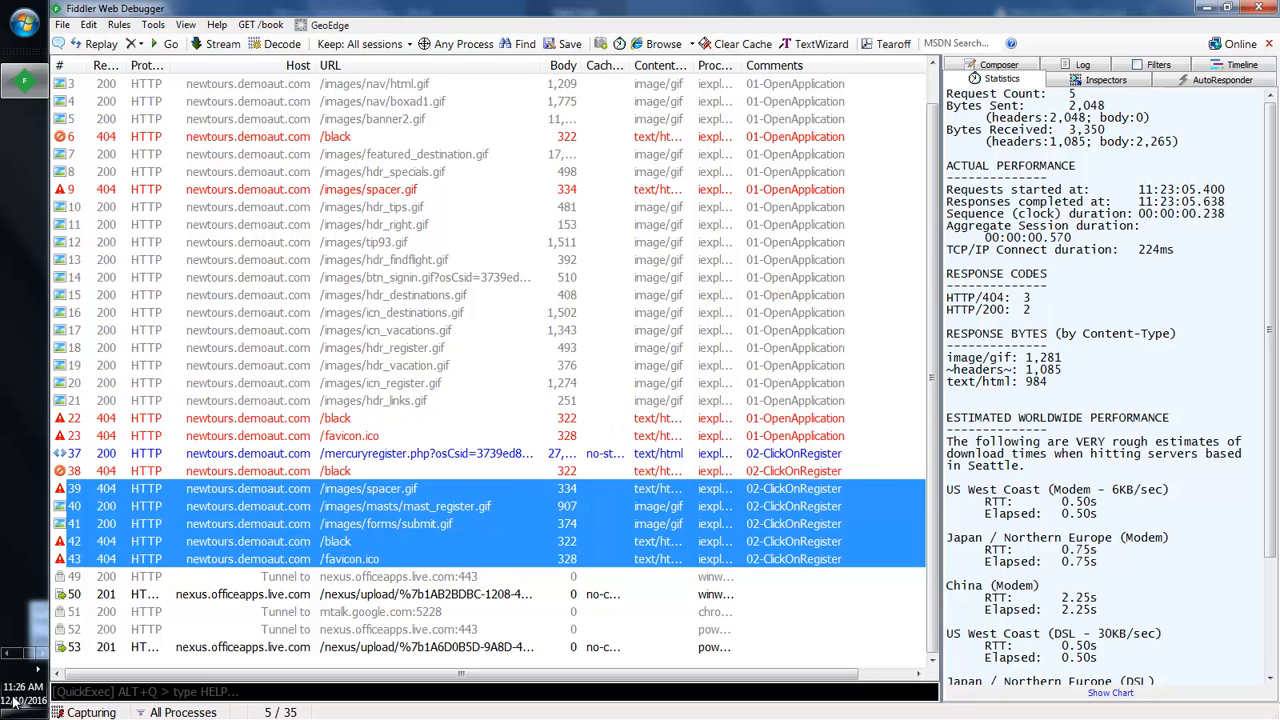
{"action": "key", "text": "shift+Up"}
{"action": "key", "text": "shift+Up"}
{"action": "key", "text": "shift+Up"}
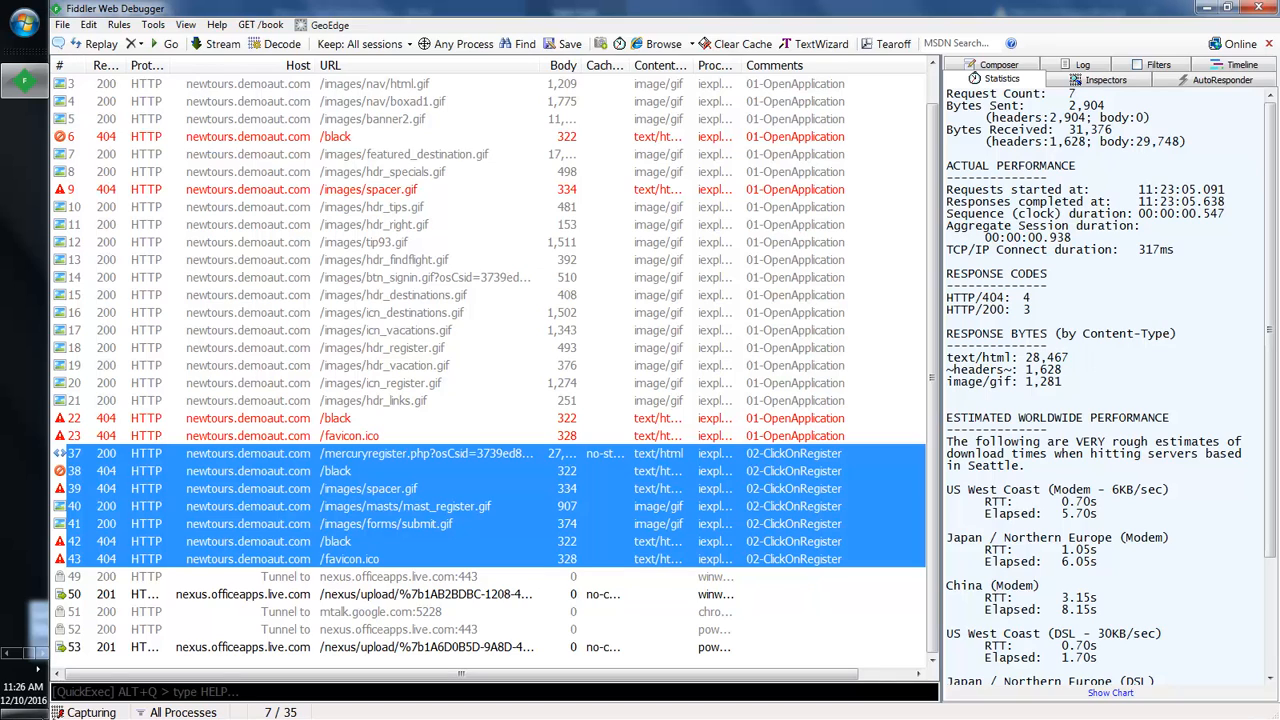
{"action": "left_click", "coordinate": [3, 476]}
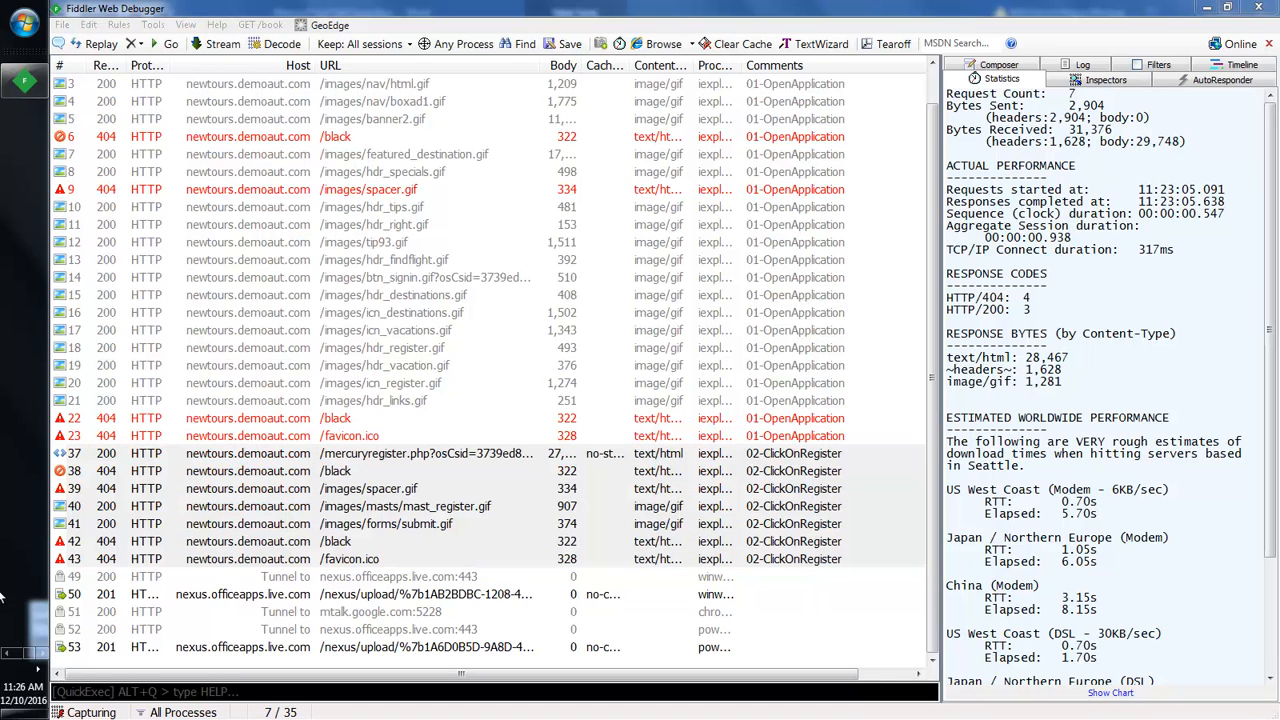
{"action": "left_click", "coordinate": [352, 580]}
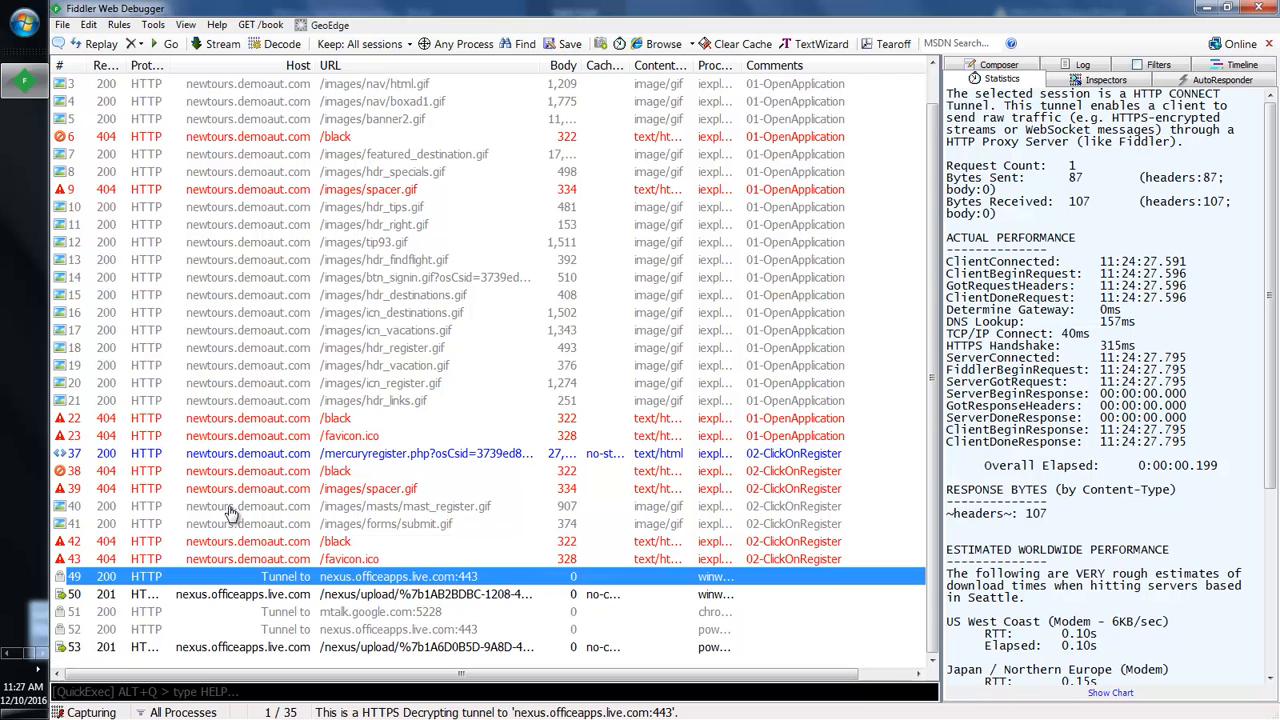
Step: Delete the unrelated background sessions 49–53 from the session list
{"action": "key", "text": "shift+Down"}
{"action": "key", "text": "shift+Down"}
{"action": "key", "text": "shift+Down"}
{"action": "key", "text": "shift+Down"}
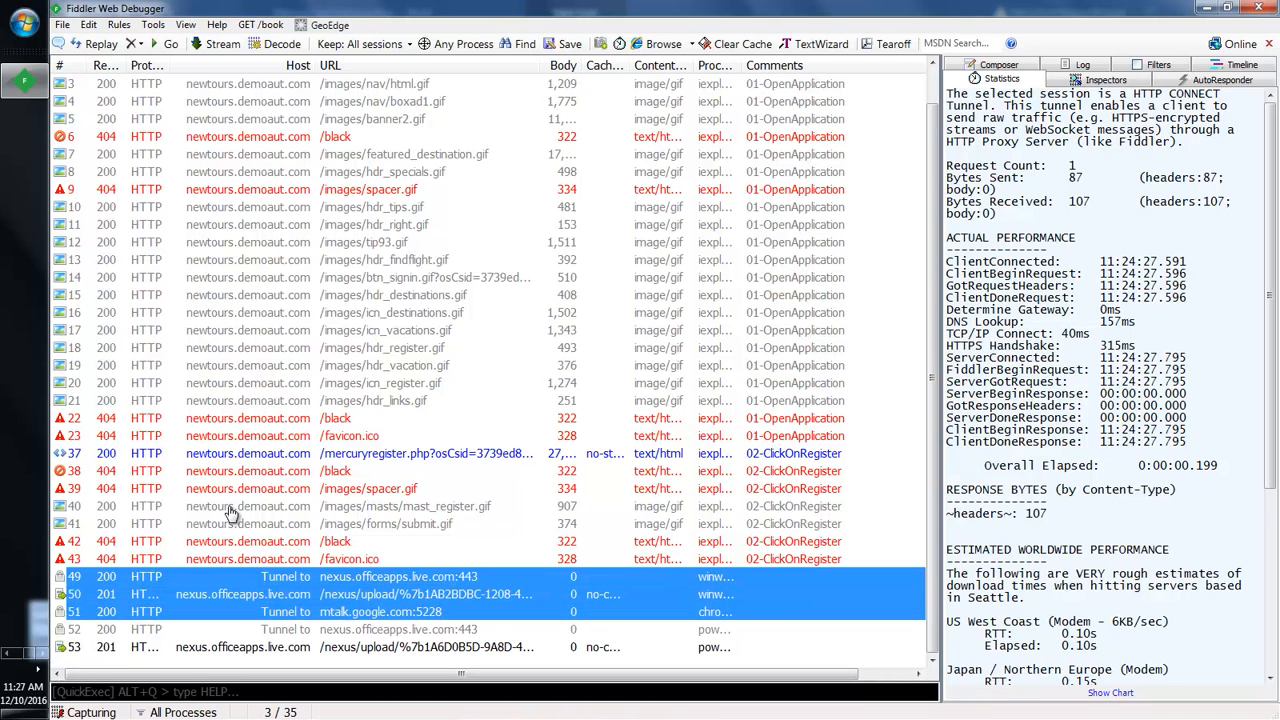
{"action": "key", "text": "Delete"}
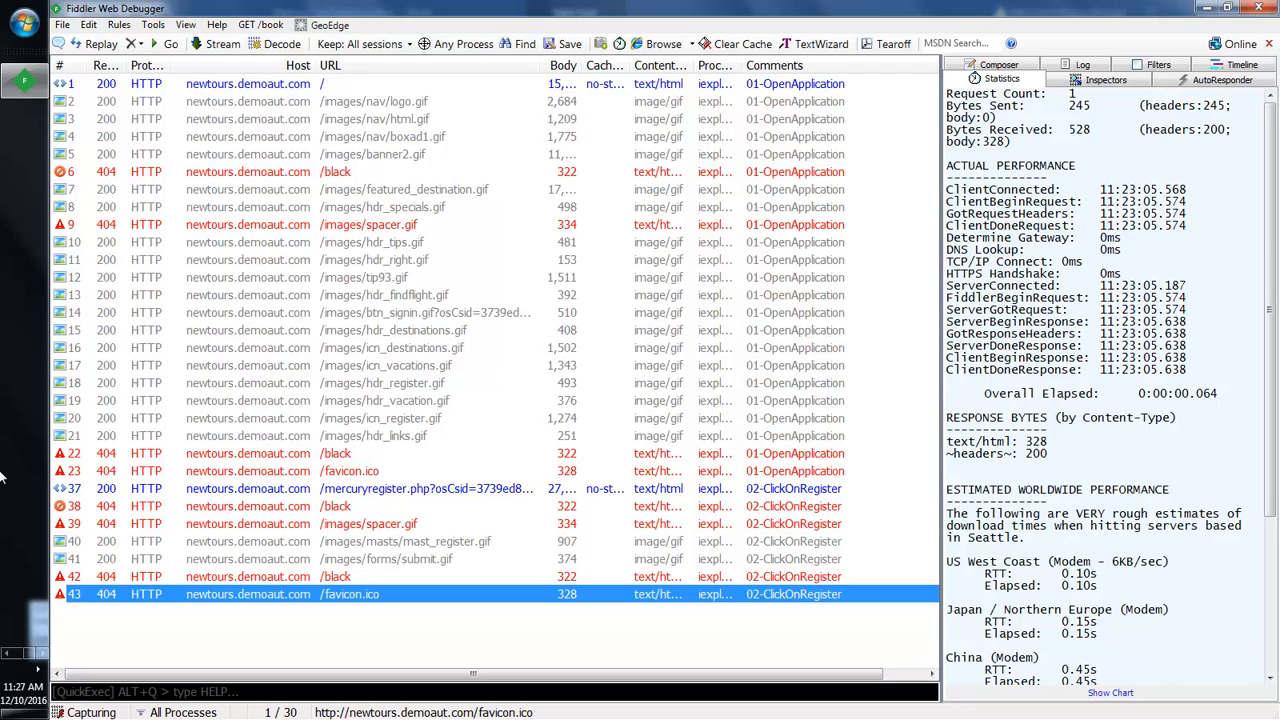
Step: Enter the phone number on the registration form, checking Fiddler in between
{"action": "left_click", "coordinate": [7, 654]}
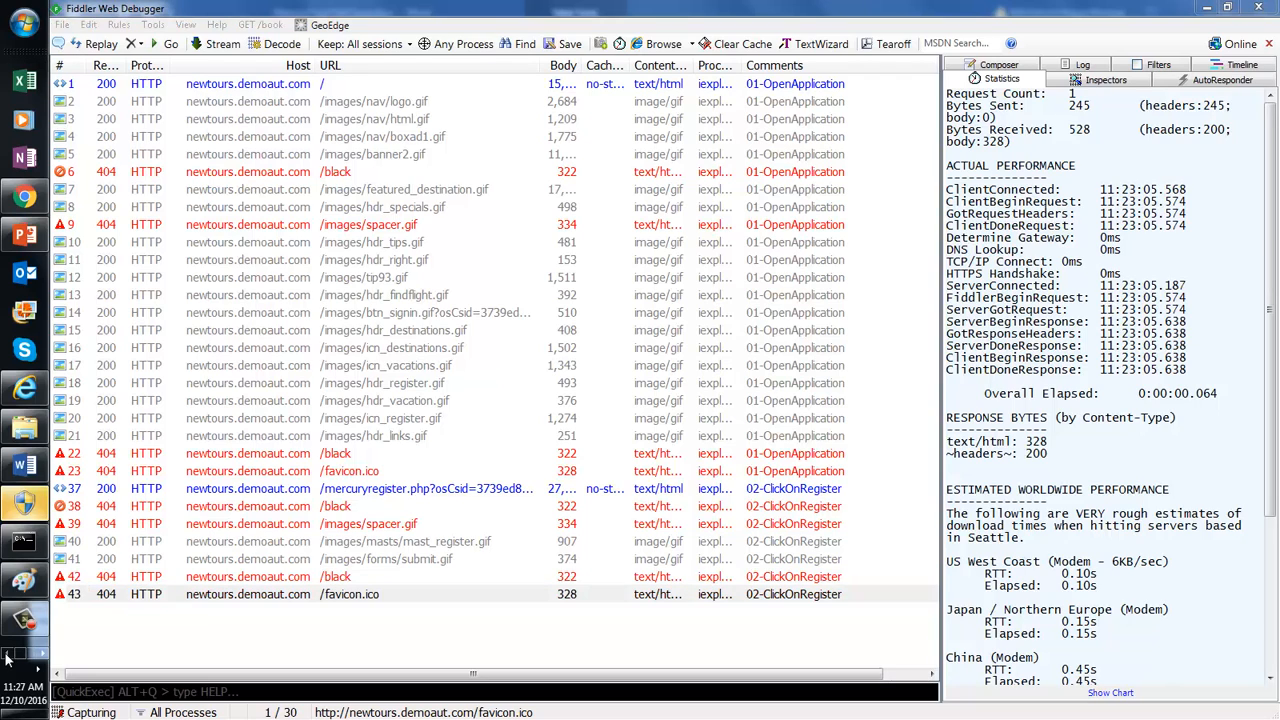
{"action": "left_click", "coordinate": [25, 389]}
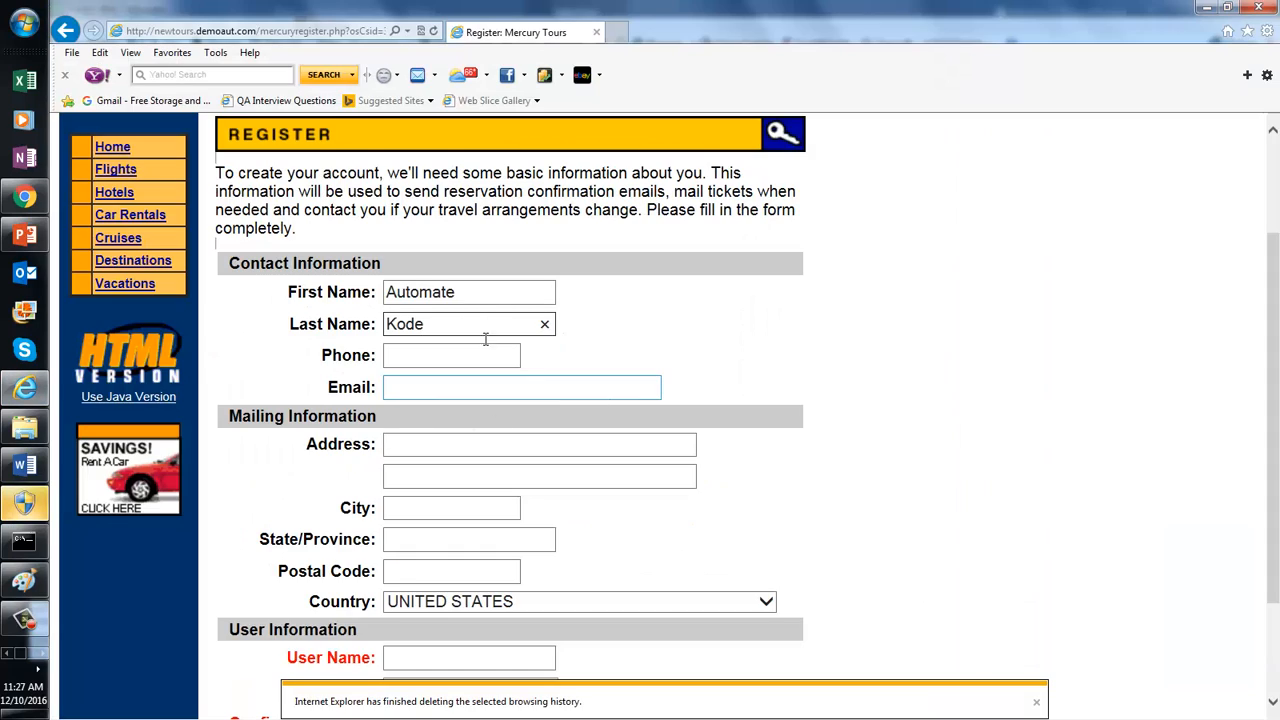
{"action": "left_click", "coordinate": [460, 355]}
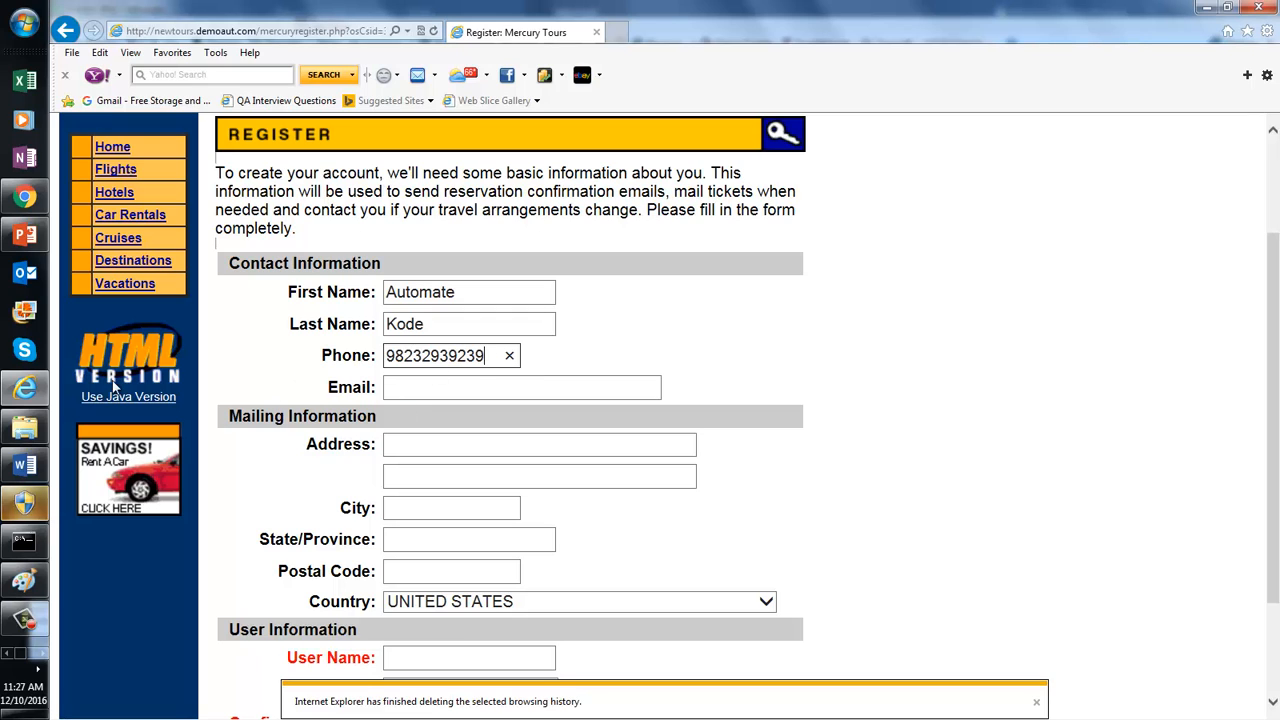
{"action": "left_click", "coordinate": [41, 655]}
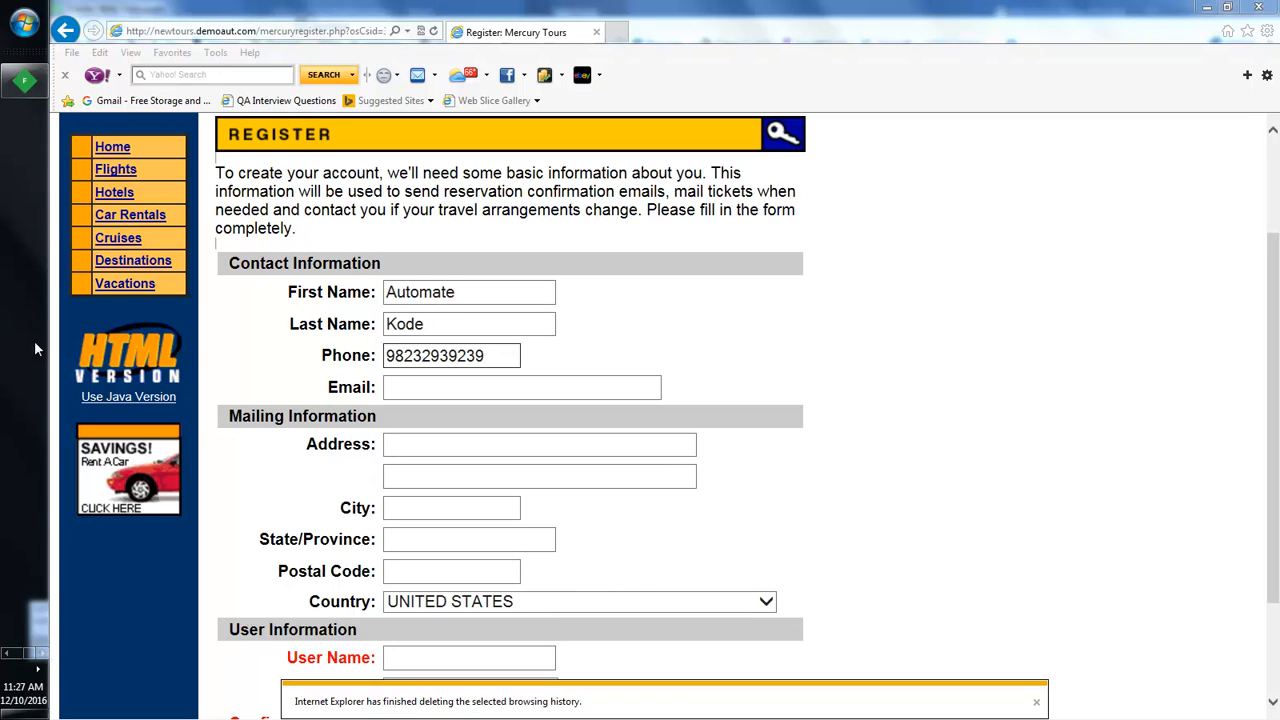
{"action": "left_click", "coordinate": [26, 84]}
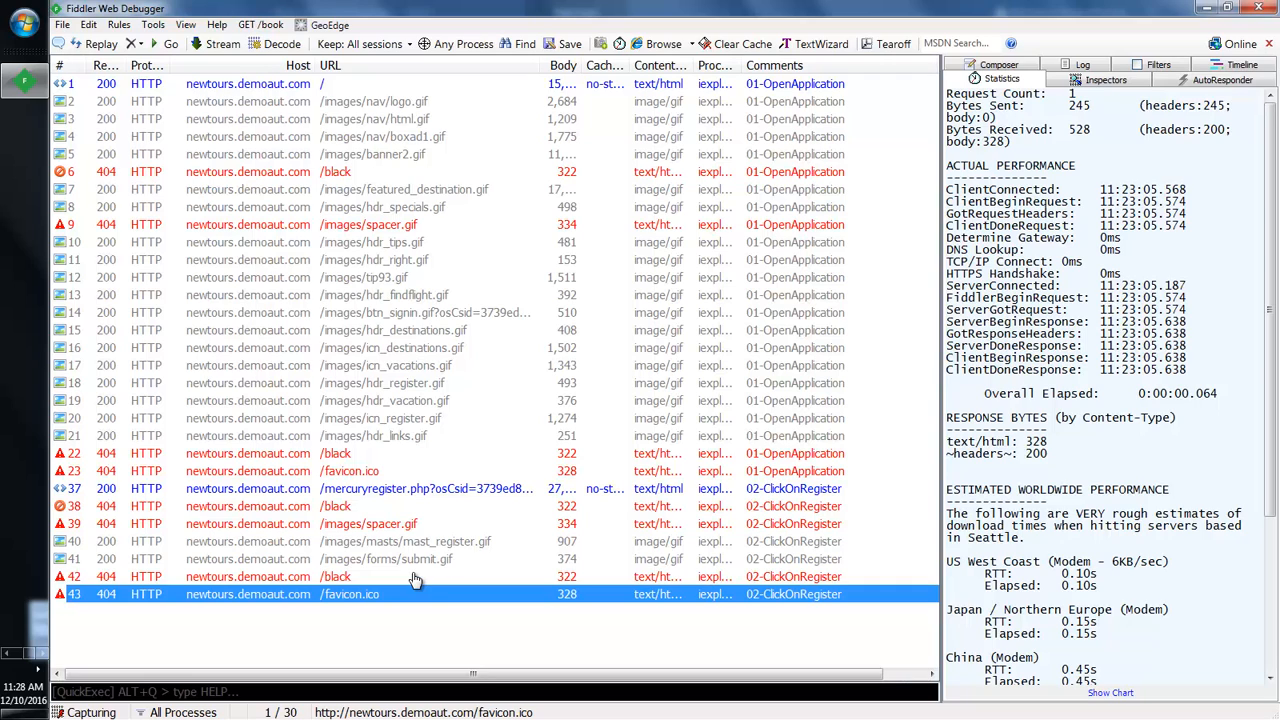
{"action": "left_click", "coordinate": [7, 653]}
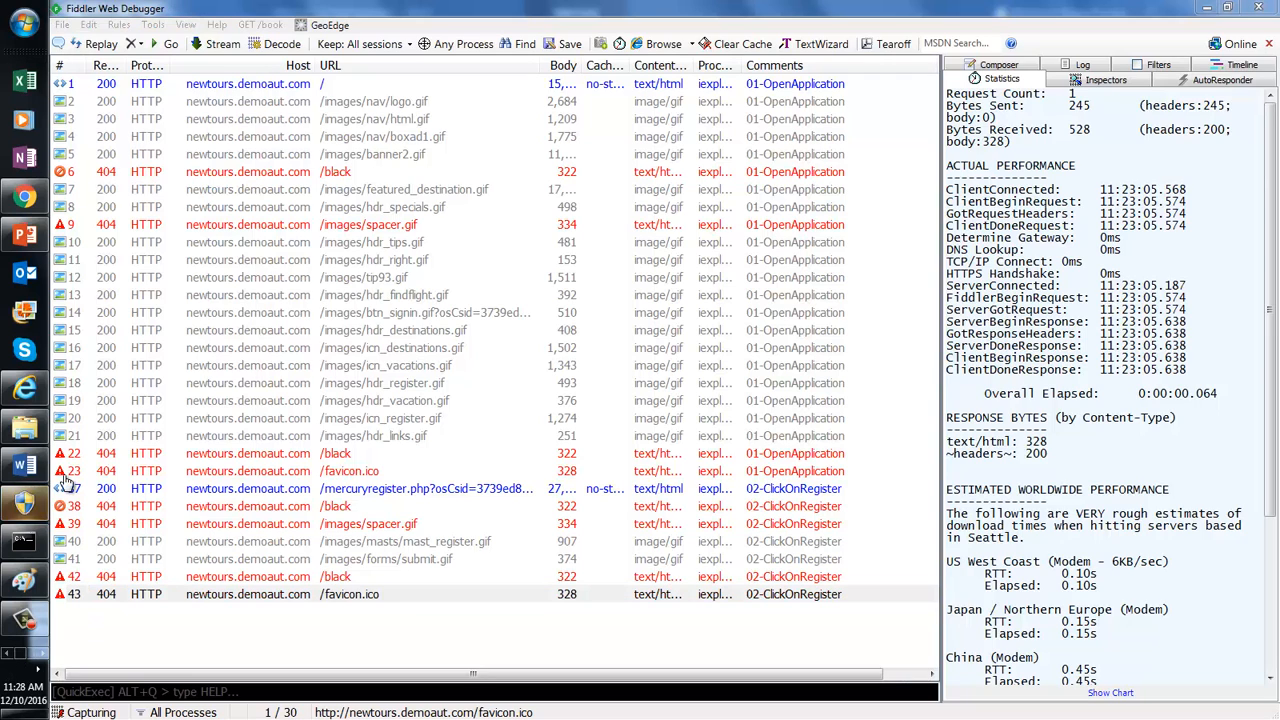
{"action": "left_click", "coordinate": [25, 387]}
Step: Enter the street address and city on the registration form
{"action": "left_click", "coordinate": [405, 447]}
{"action": "type", "text": "63463 sjsjd"}
{"action": "left_click", "coordinate": [443, 510]}
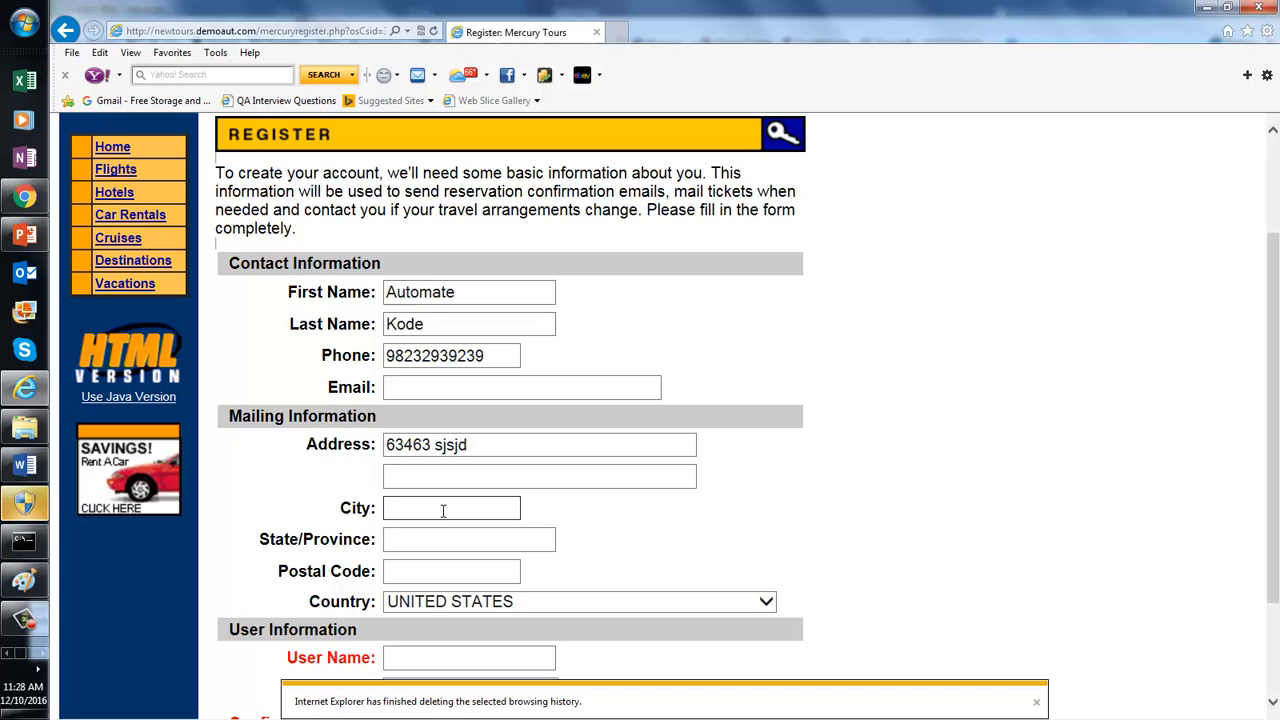
{"action": "type", "text": "Norcross"}
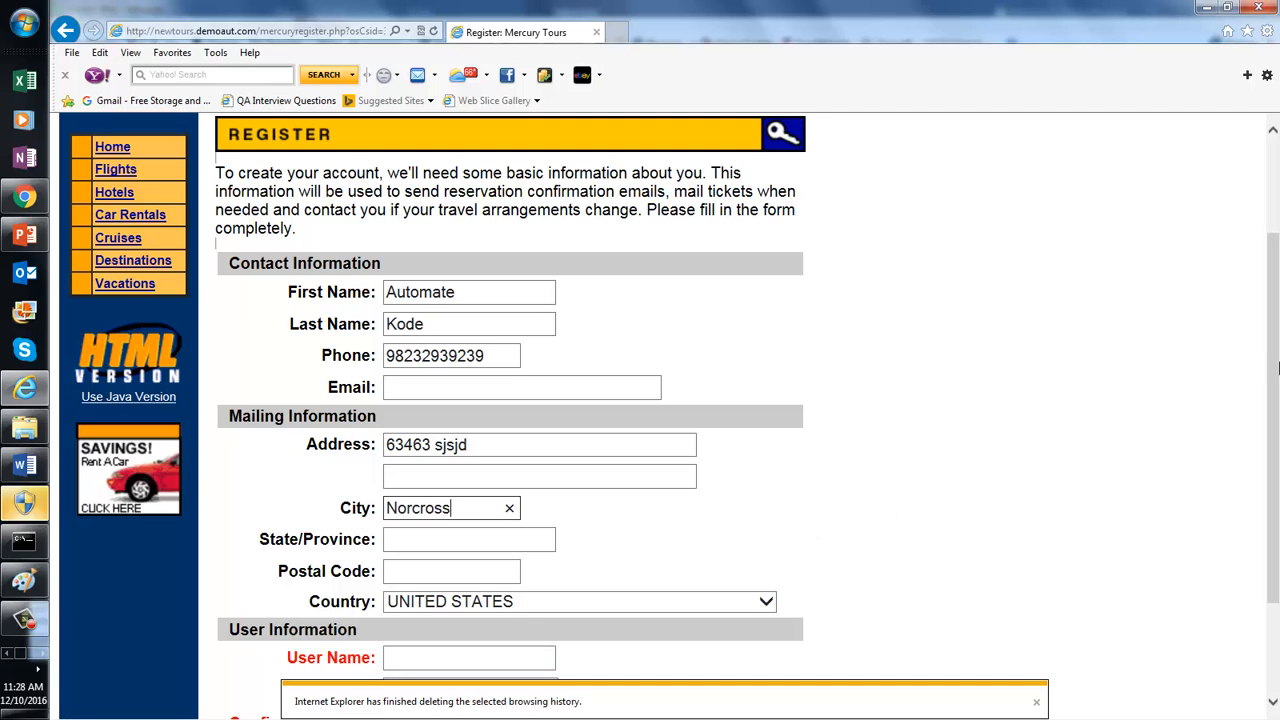
Step: Enter the new user name and the password in both password fields
{"action": "scroll", "coordinate": [1278, 360], "scroll_direction": "down", "scroll_amount": 3}
{"action": "left_click", "coordinate": [520, 518]}
{"action": "type", "text": "auto"}
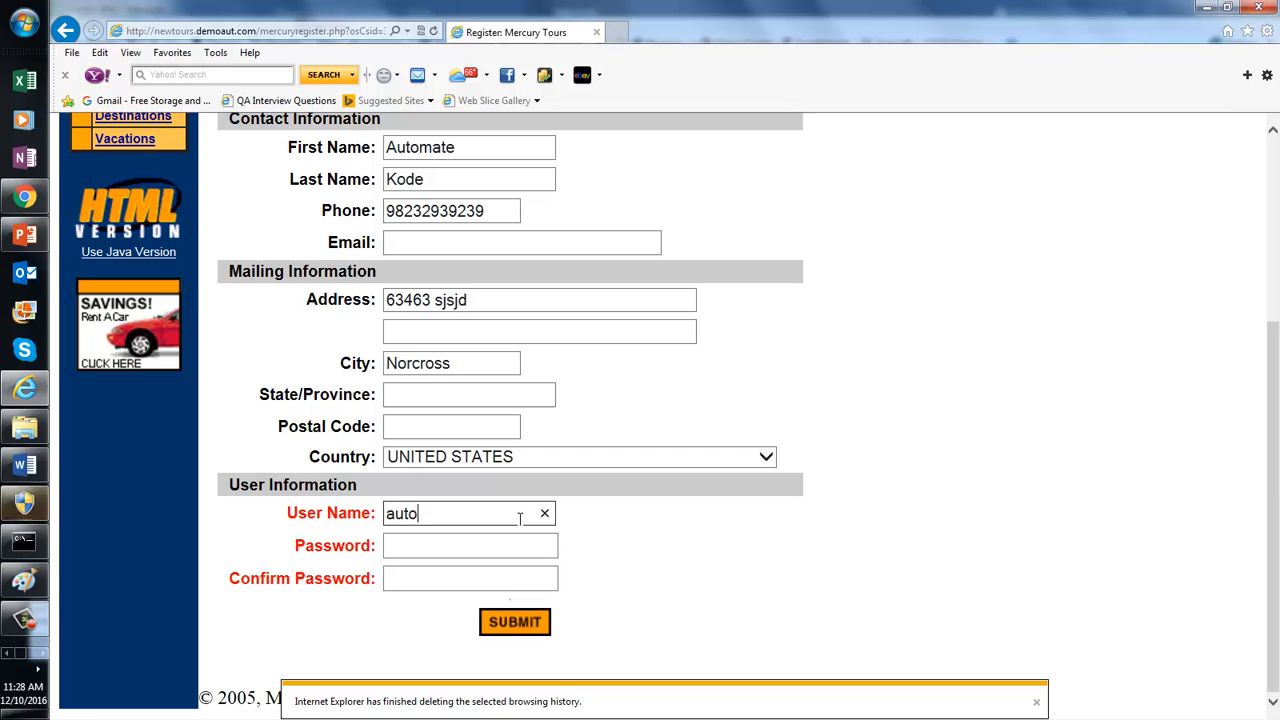
{"action": "type", "text": "matekod"}
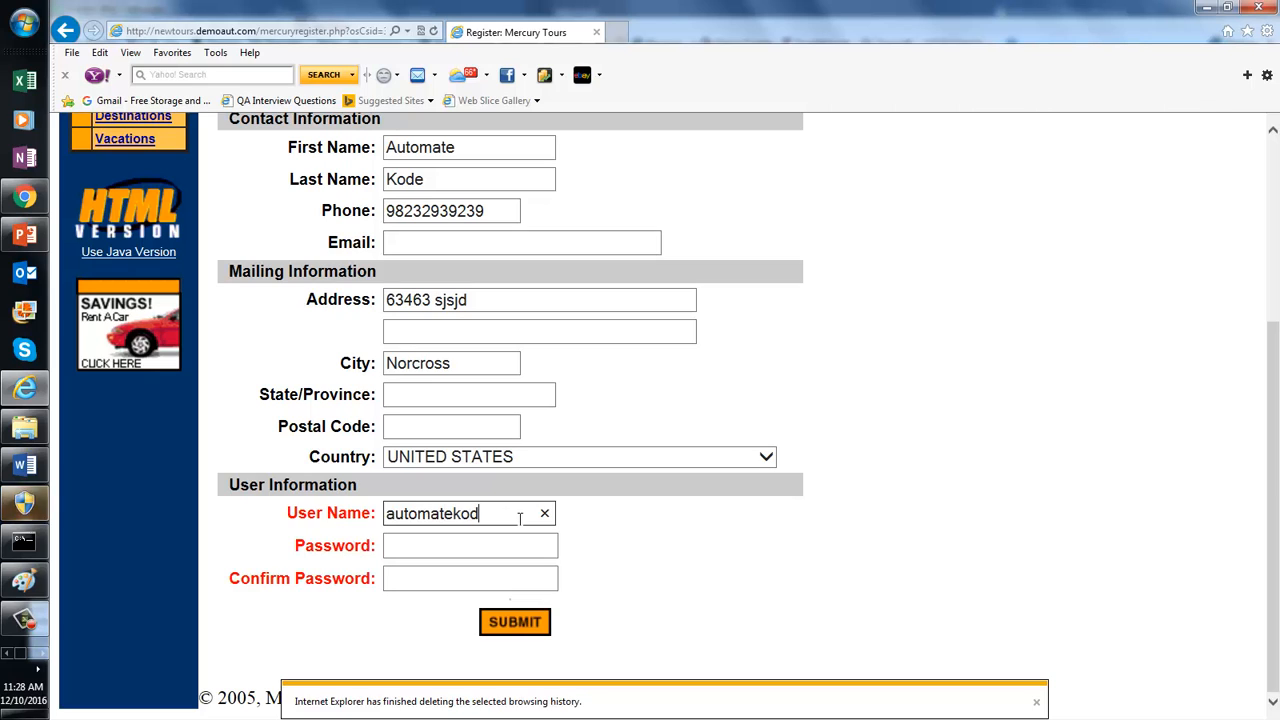
{"action": "type", "text": "e21"}
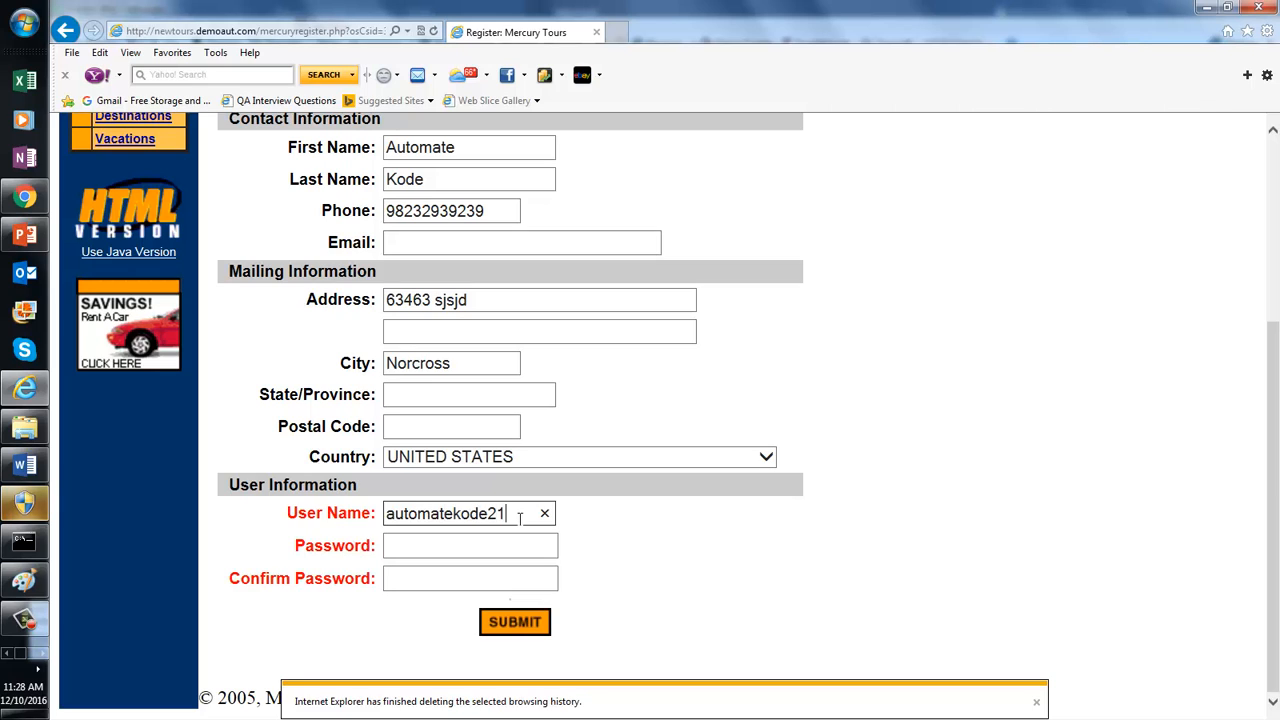
{"action": "key", "text": "BackSpace"}
{"action": "key", "text": "BackSpace"}
{"action": "type", "text": "30"}
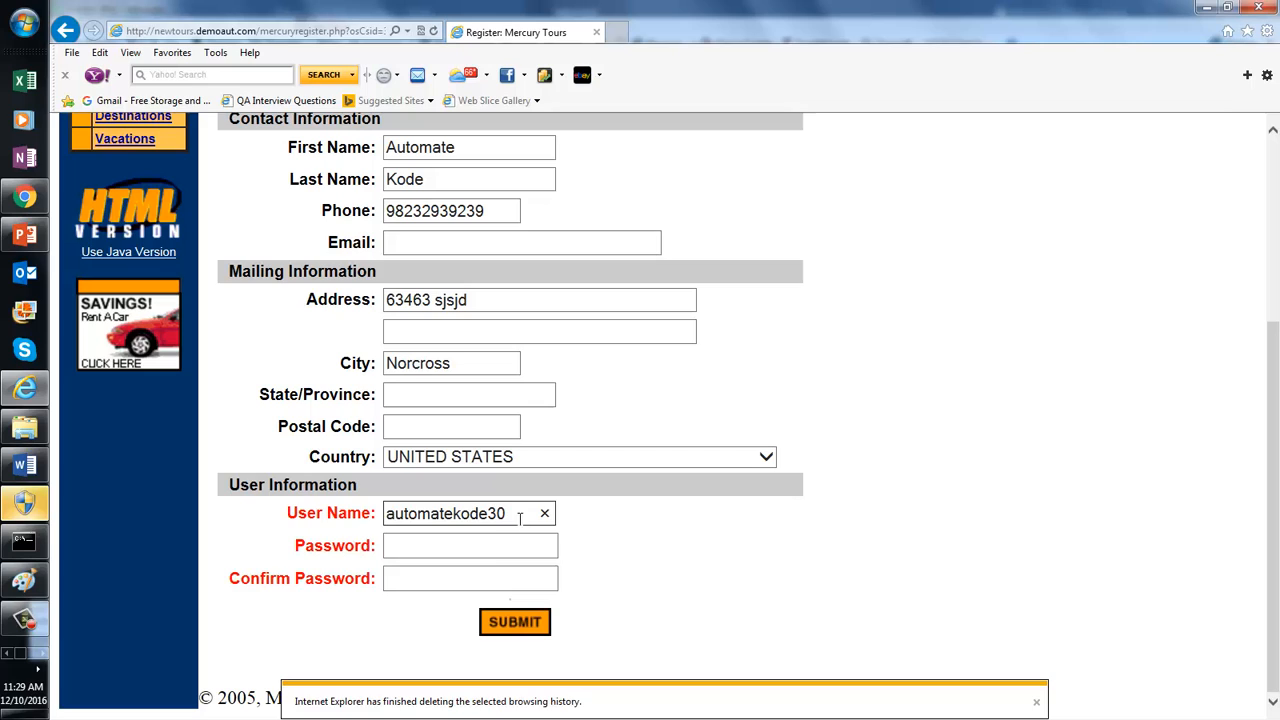
{"action": "left_click", "coordinate": [486, 548]}
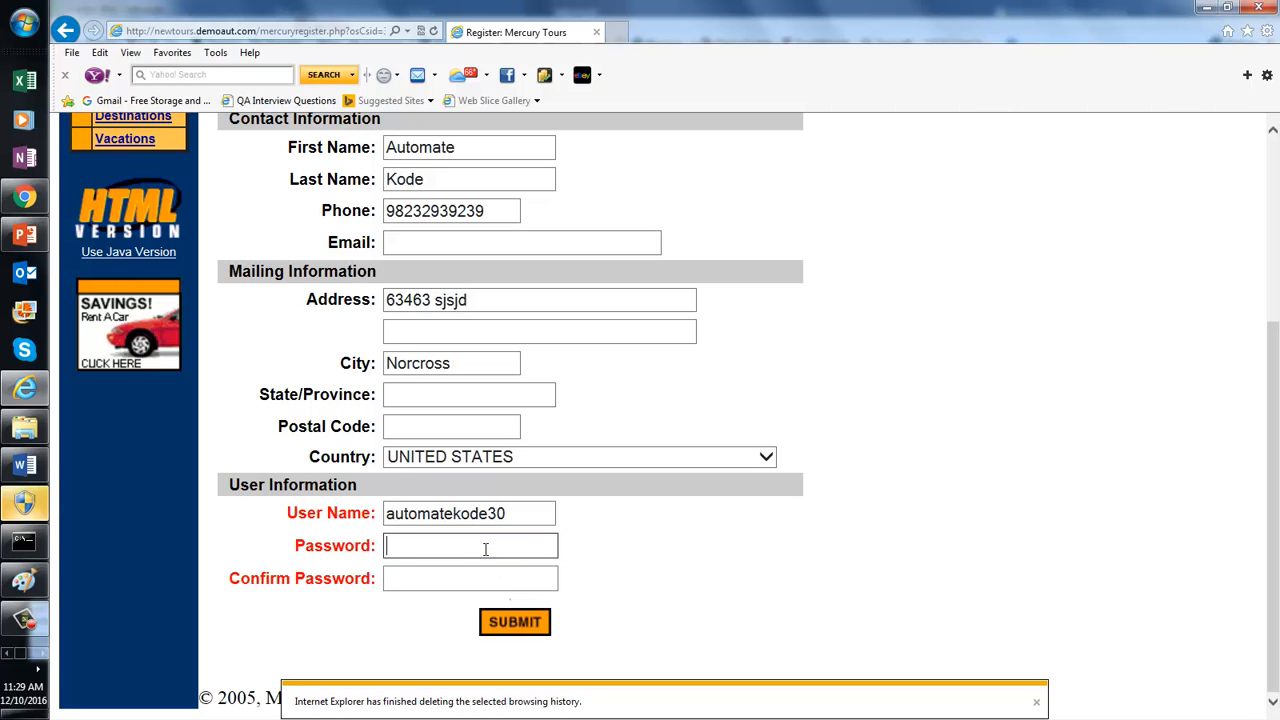
{"action": "type", "text": "123456"}
{"action": "left_click", "coordinate": [477, 582]}
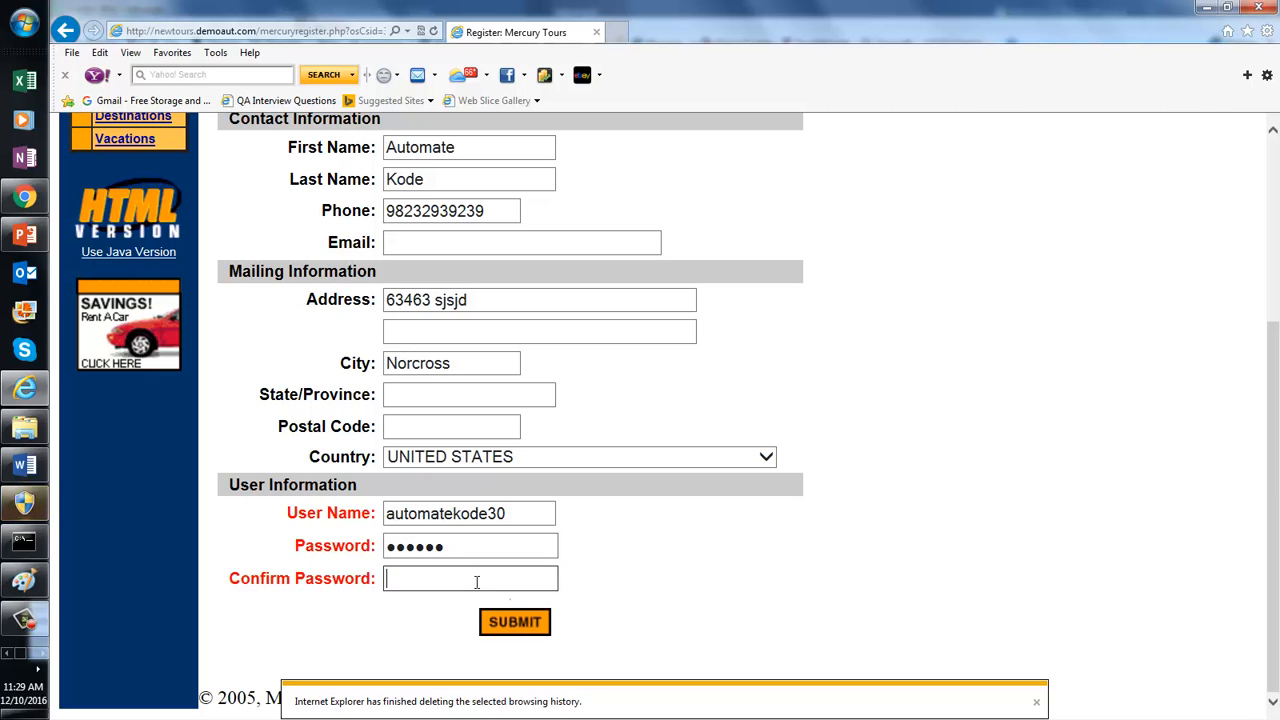
{"action": "type", "text": "123456"}
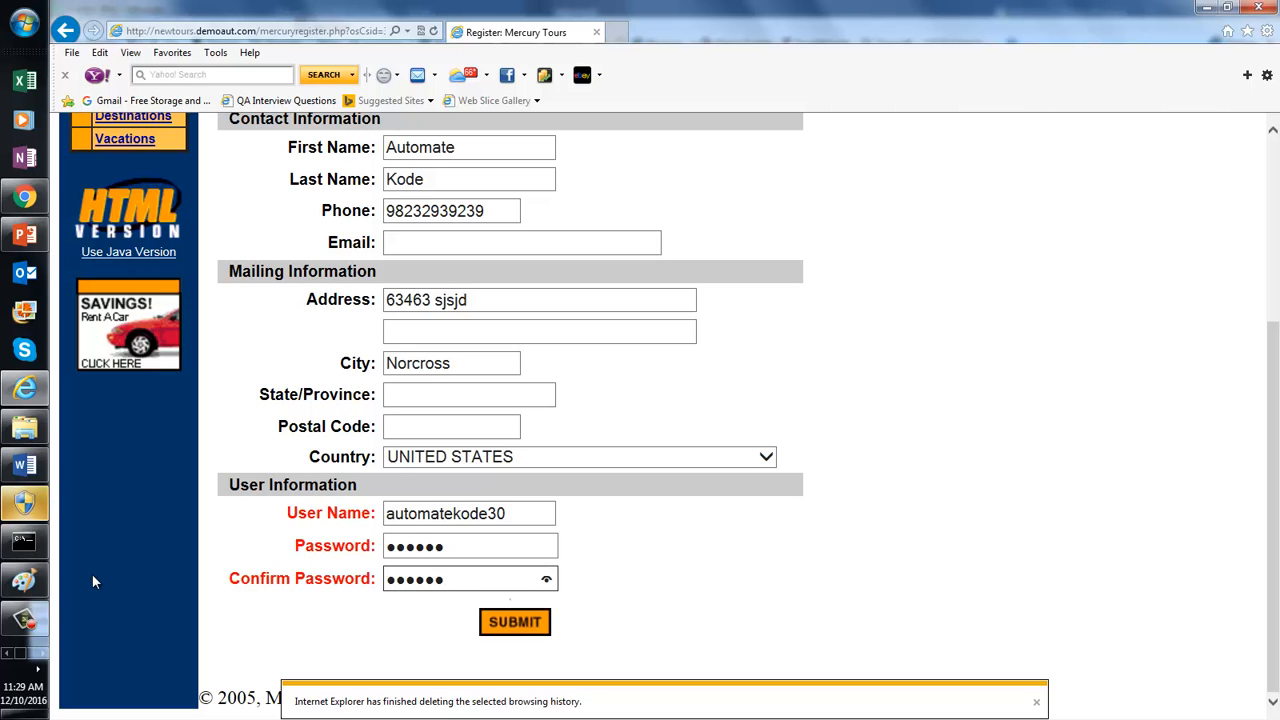
Step: Check Fiddler's captured sessions, then return to the registration page
{"action": "left_click", "coordinate": [43, 660]}
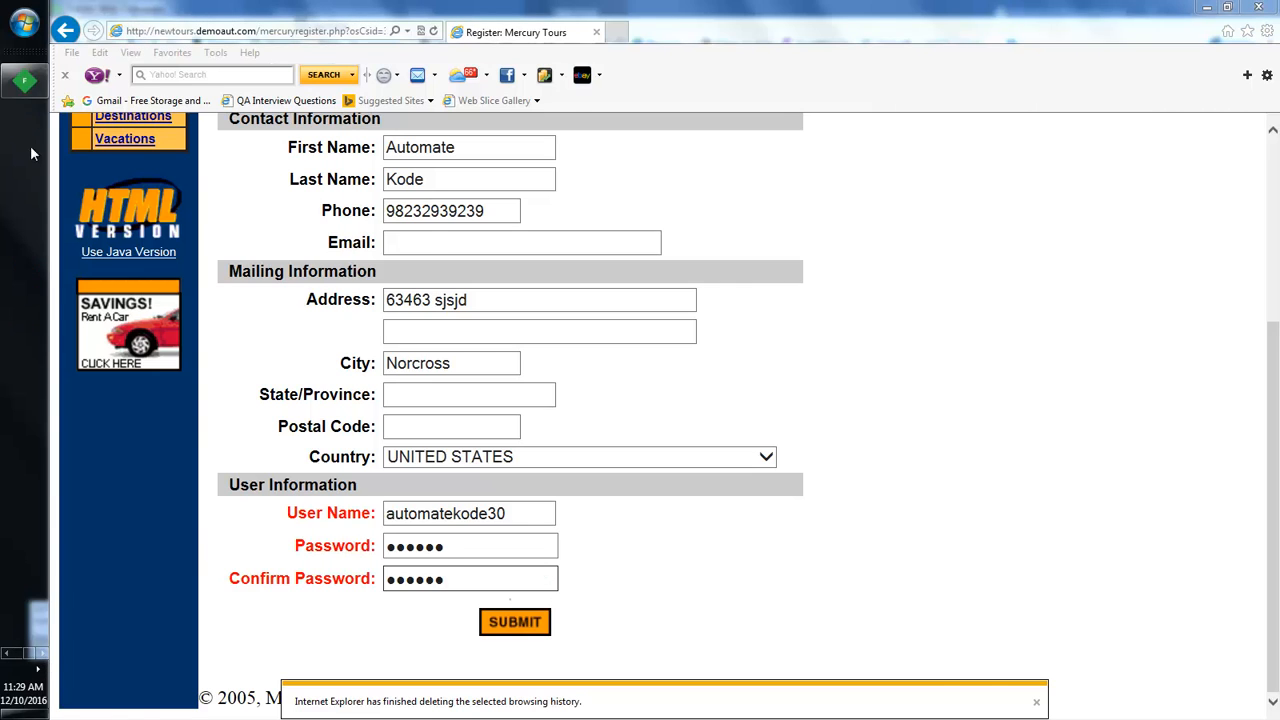
{"action": "left_click", "coordinate": [30, 88]}
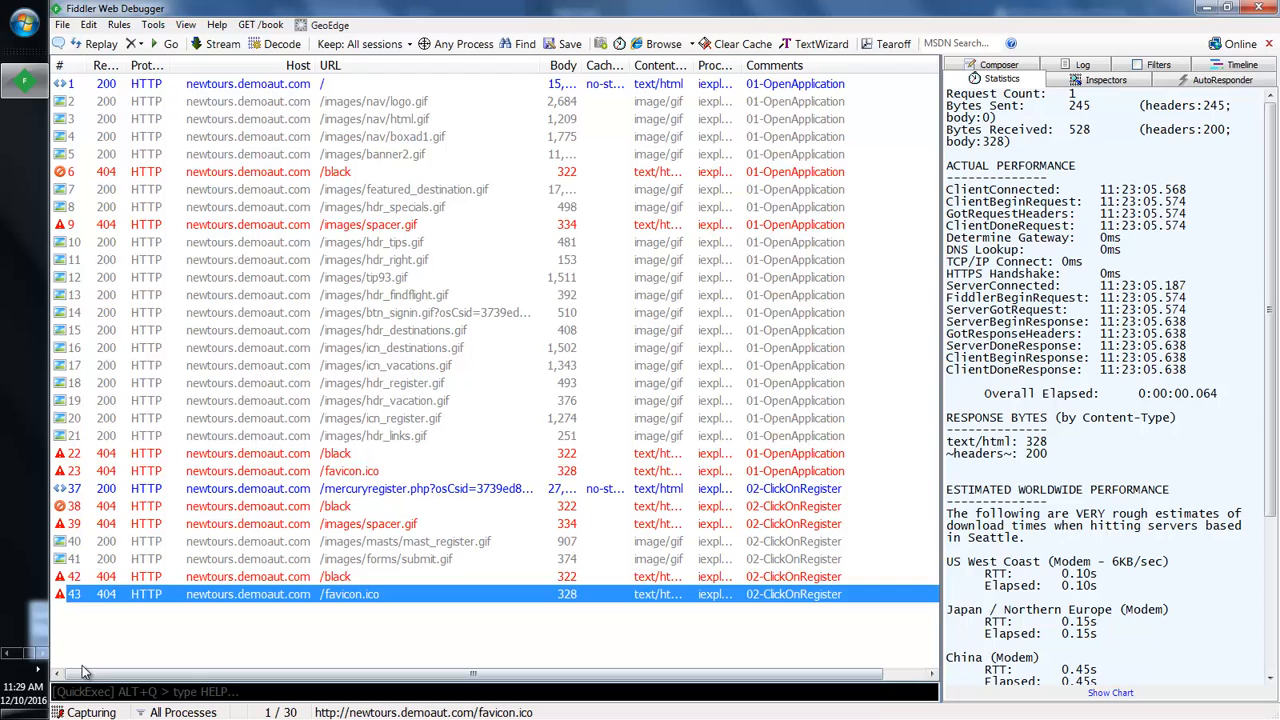
{"action": "left_click", "coordinate": [8, 658]}
{"action": "left_click", "coordinate": [25, 388]}
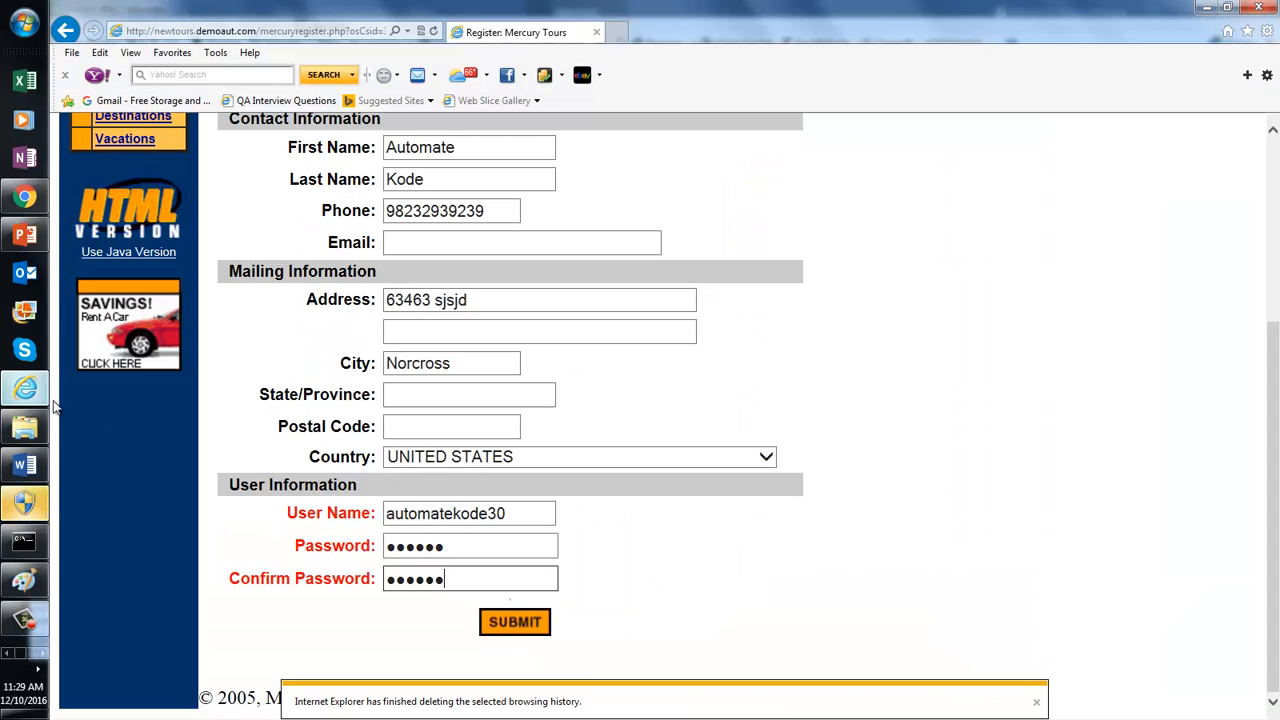
Step: Submit the registration and return to Fiddler after the thank-you page loads
{"action": "left_click", "coordinate": [516, 622]}
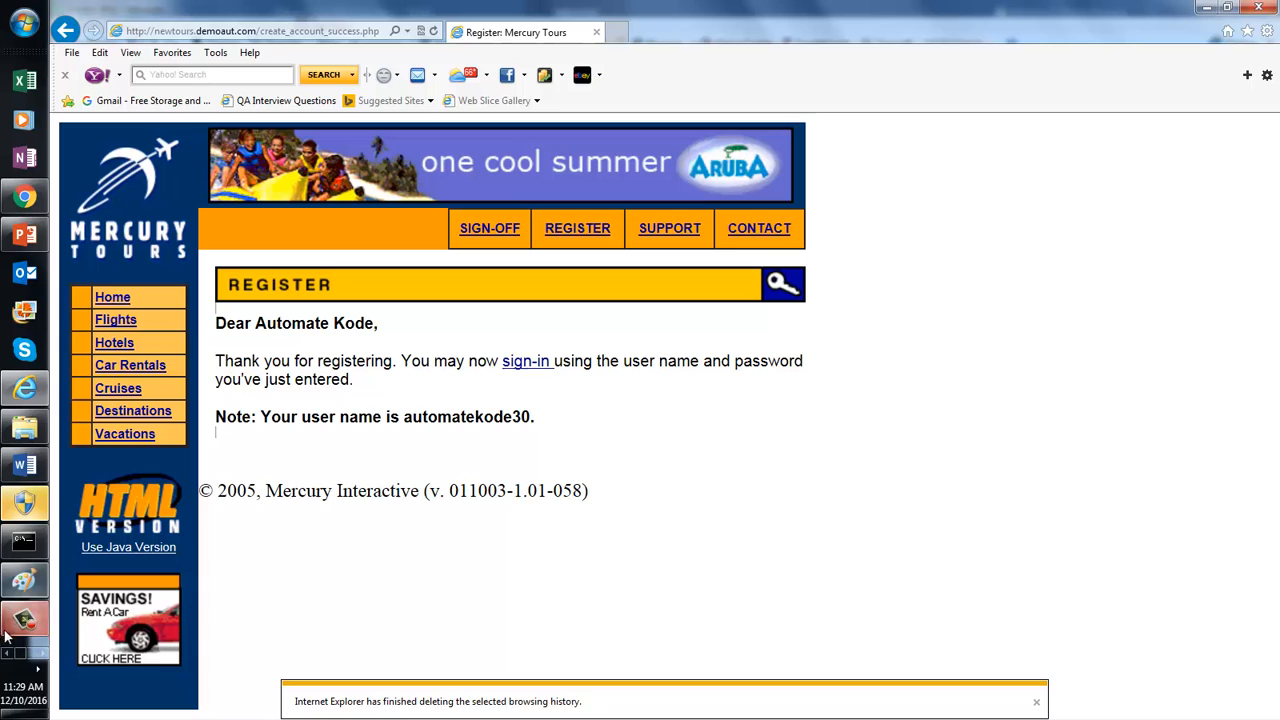
{"action": "left_click", "coordinate": [7, 467]}
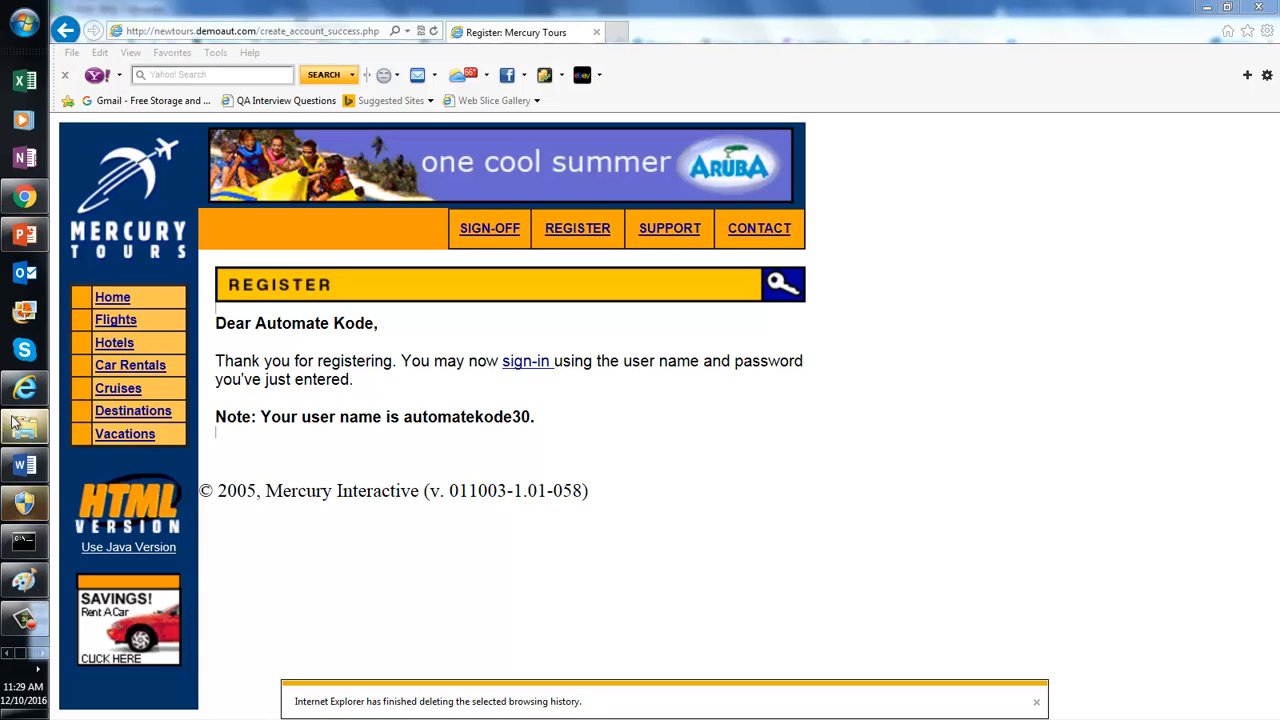
{"action": "left_click", "coordinate": [40, 654]}
{"action": "left_click", "coordinate": [20, 80]}
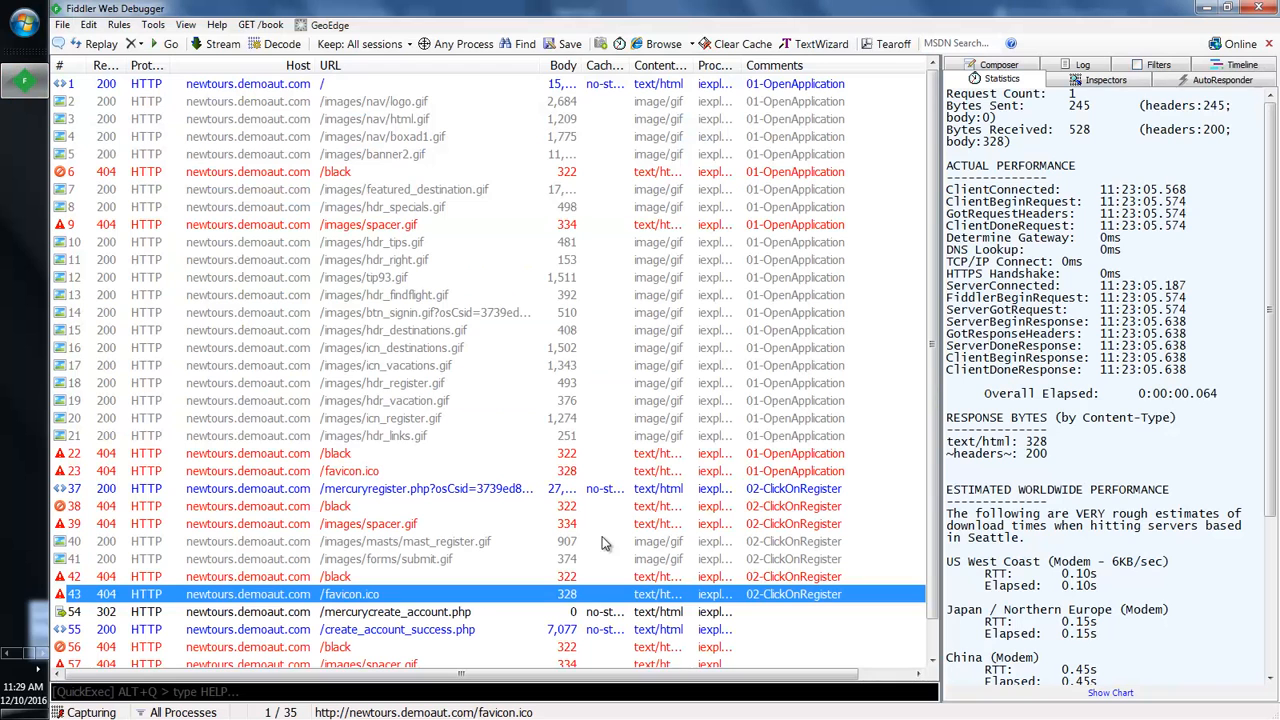
Step: Delete the uncommented new sessions 54–61, including the registration submission requests
{"action": "left_click", "coordinate": [708, 612]}
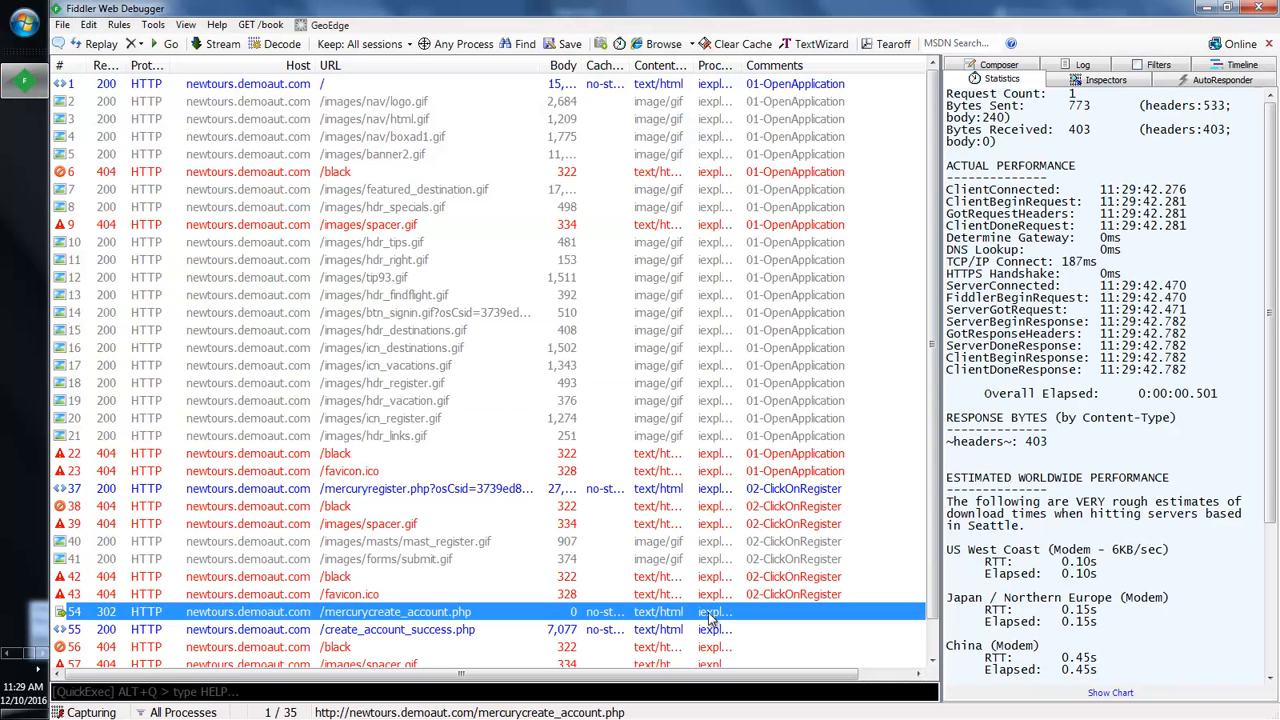
{"action": "key", "text": "shift+Down"}
{"action": "key", "text": "shift+Down"}
{"action": "key", "text": "shift+Down"}
{"action": "key", "text": "shift+Down"}
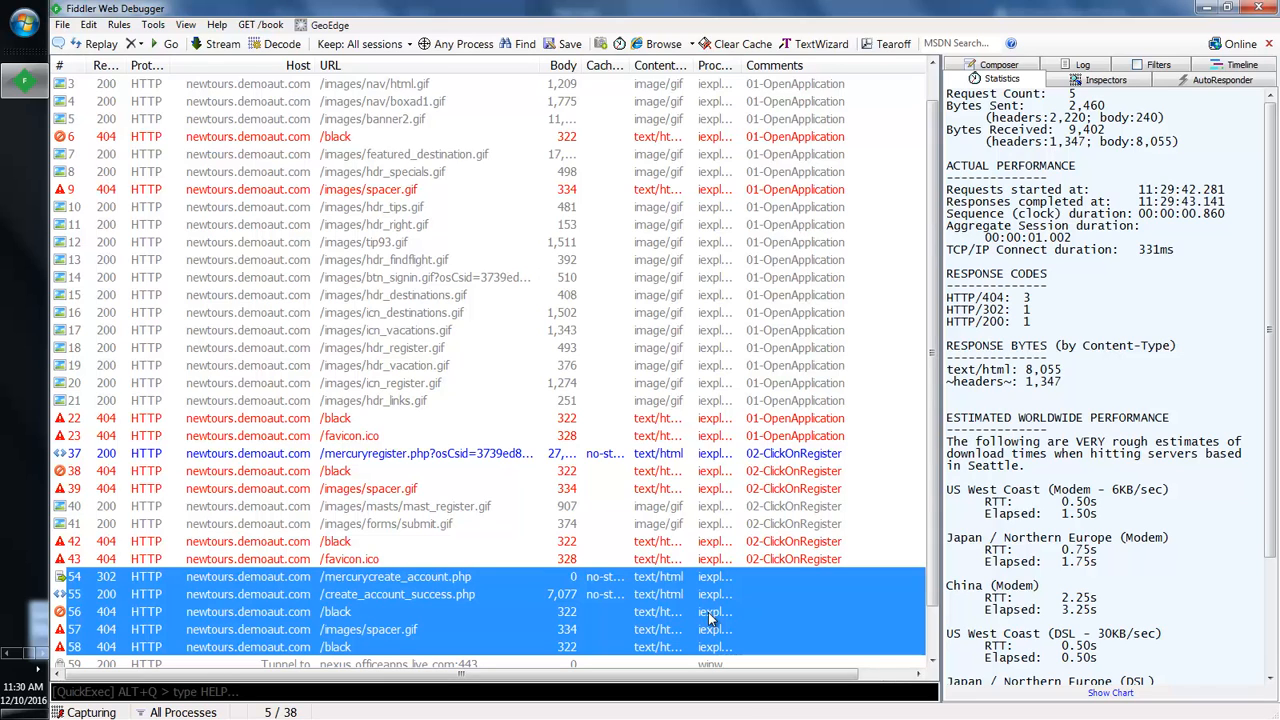
{"action": "key", "text": "Down"}
{"action": "key", "text": "Down"}
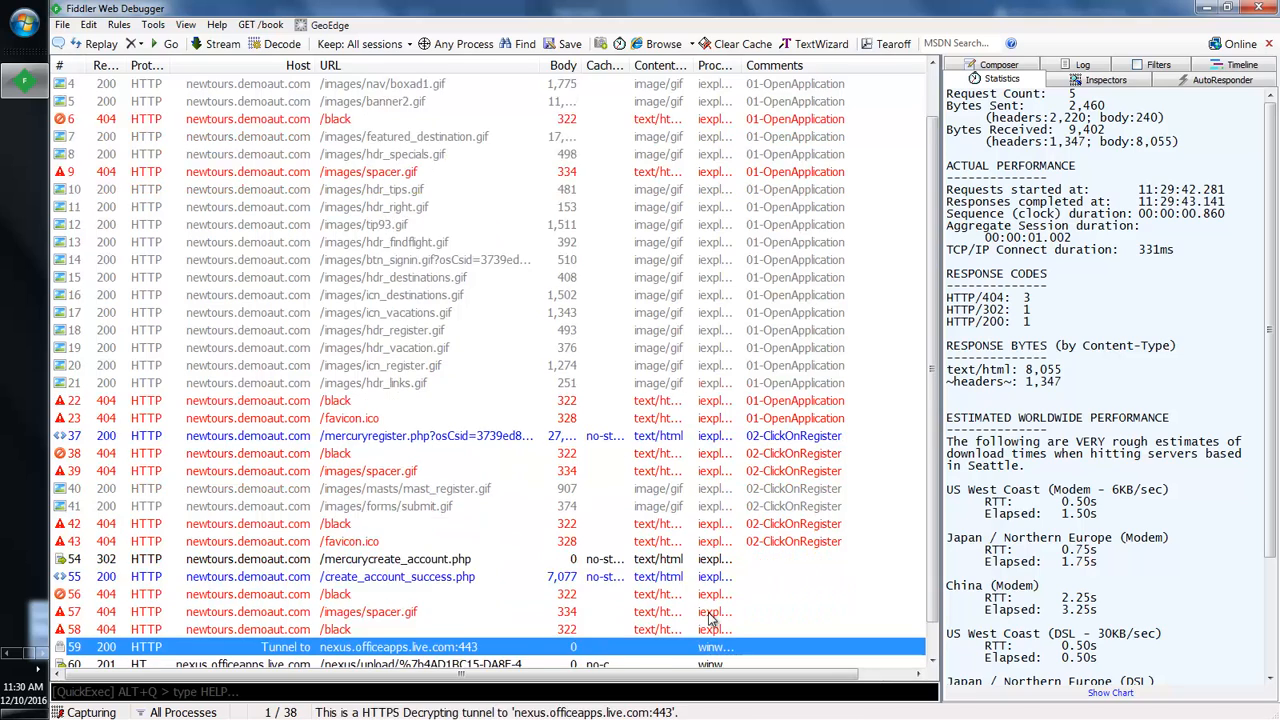
{"action": "key", "text": "Up"}
{"action": "key", "text": "Up"}
{"action": "key", "text": "Up"}
{"action": "key", "text": "Up"}
{"action": "key", "text": "Up"}
{"action": "key", "text": "Up"}
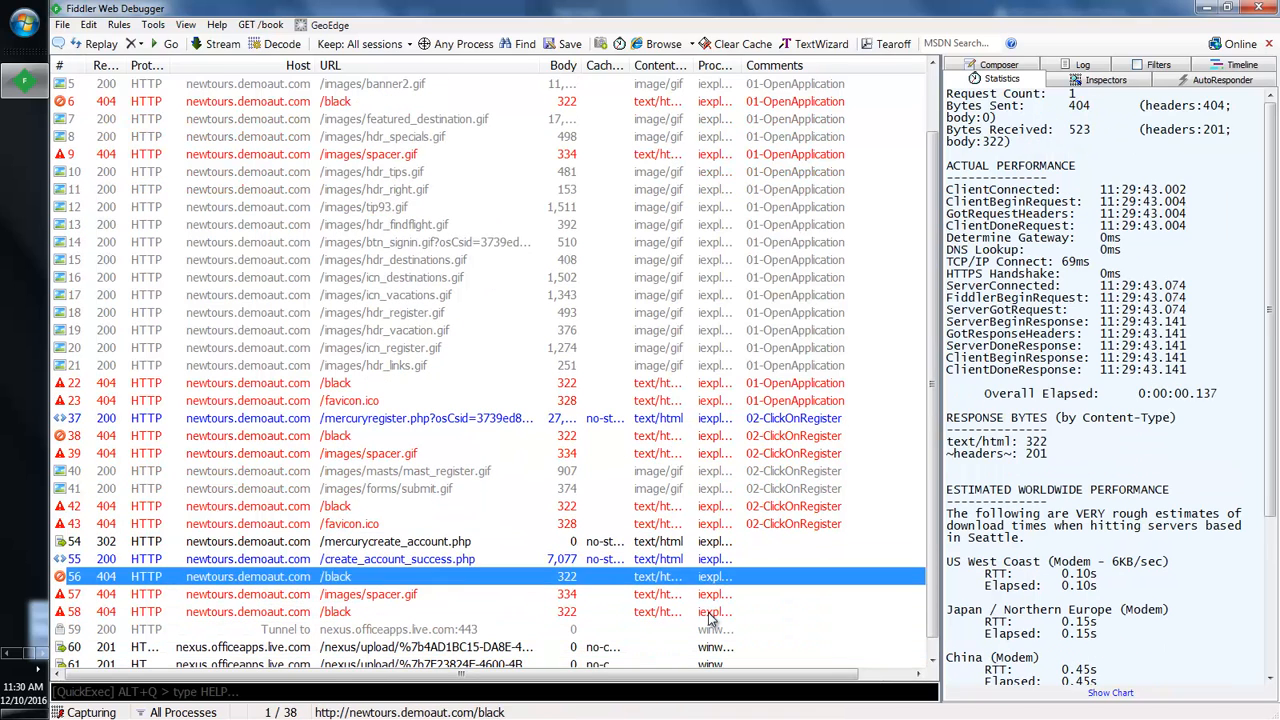
{"action": "key", "text": "Down"}
{"action": "key", "text": "Down"}
{"action": "key", "text": "Down"}
{"action": "key", "text": "Down"}
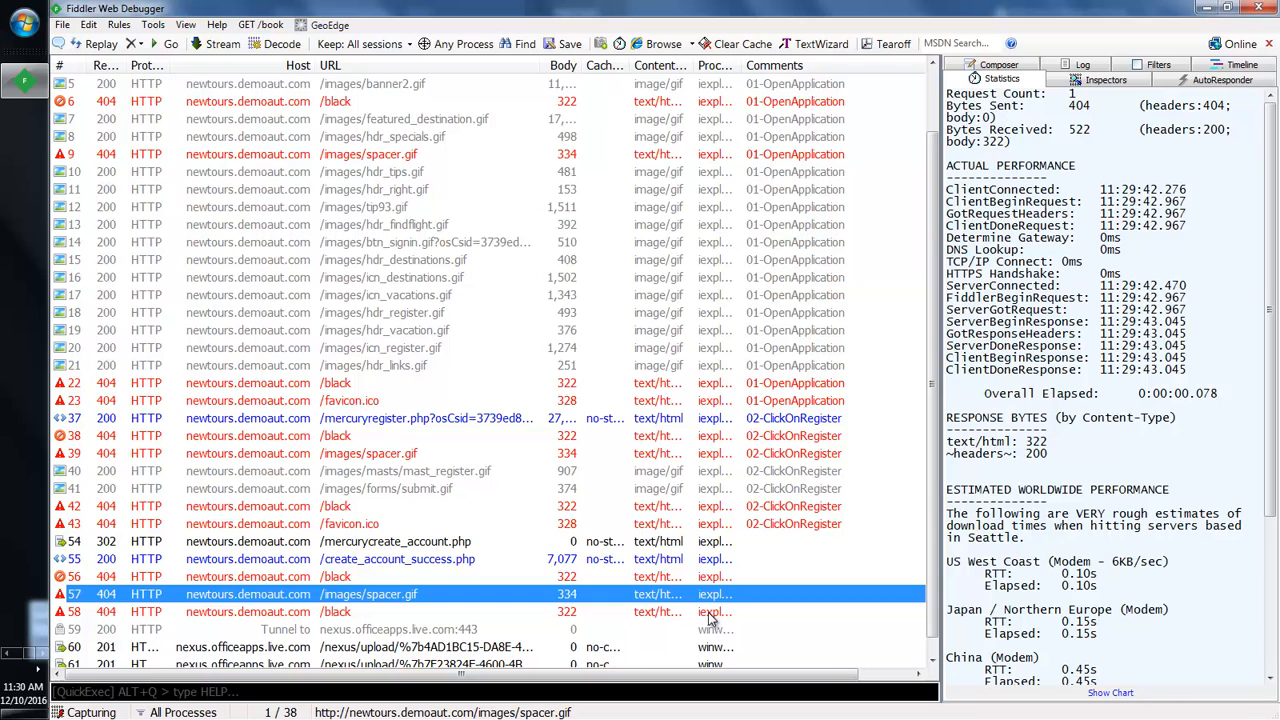
{"action": "key", "text": "Up"}
{"action": "key", "text": "Up"}
{"action": "key", "text": "Up"}
{"action": "key", "text": "Up"}
{"action": "key", "text": "shift+Down"}
{"action": "key", "text": "shift+Down"}
{"action": "key", "text": "shift+Down"}
{"action": "key", "text": "shift+Down"}
{"action": "key", "text": "shift+Down"}
{"action": "key", "text": "shift+Down"}
{"action": "key", "text": "shift+Down"}
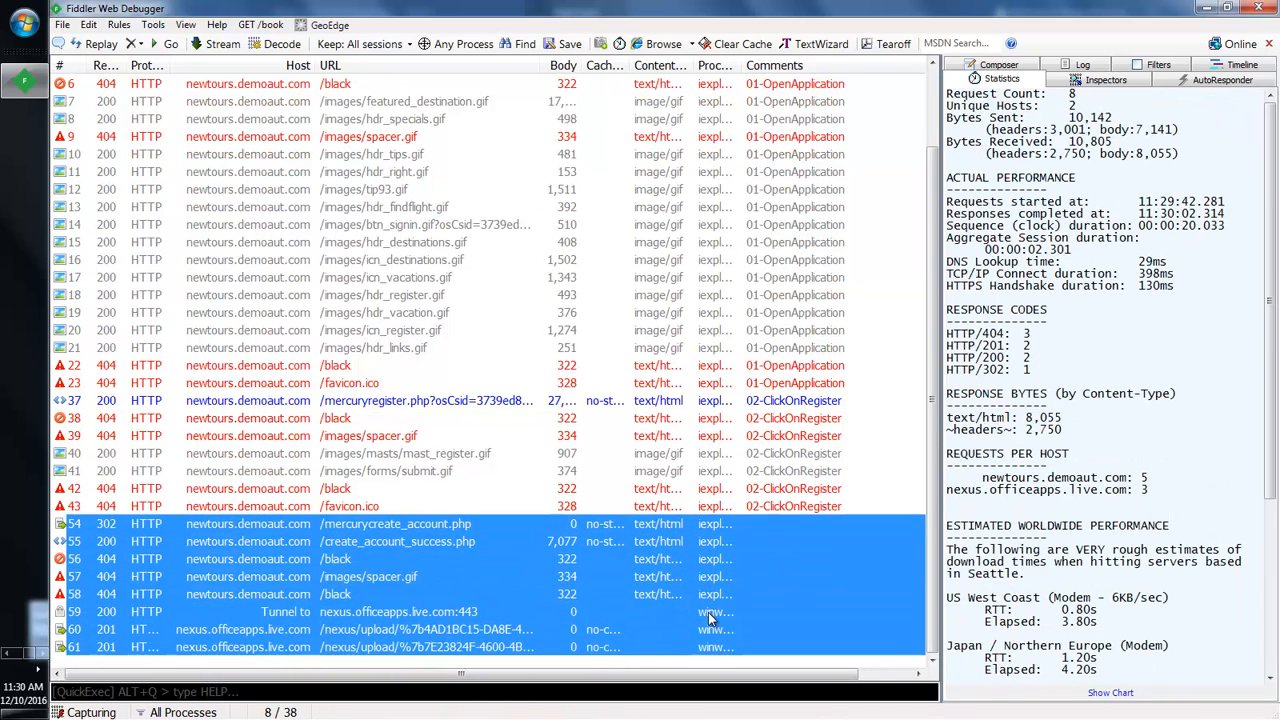
{"action": "key", "text": "Delete"}
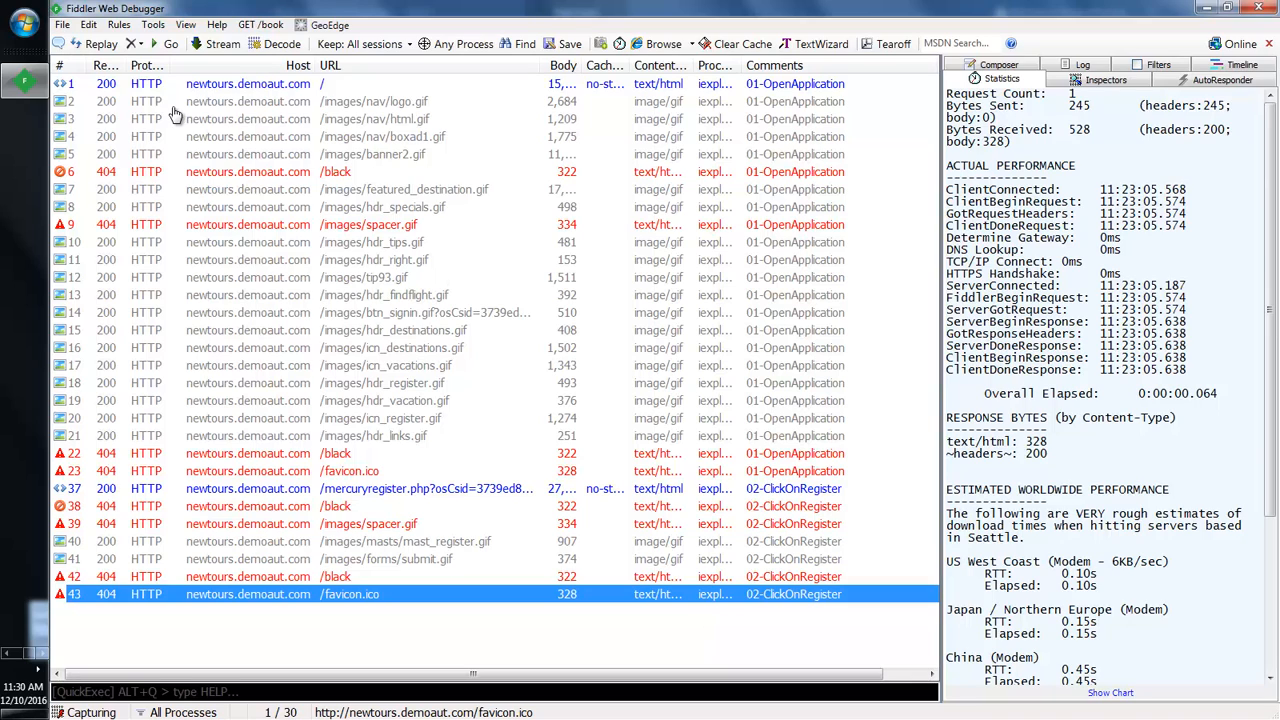
{"action": "left_click", "coordinate": [66, 26]}
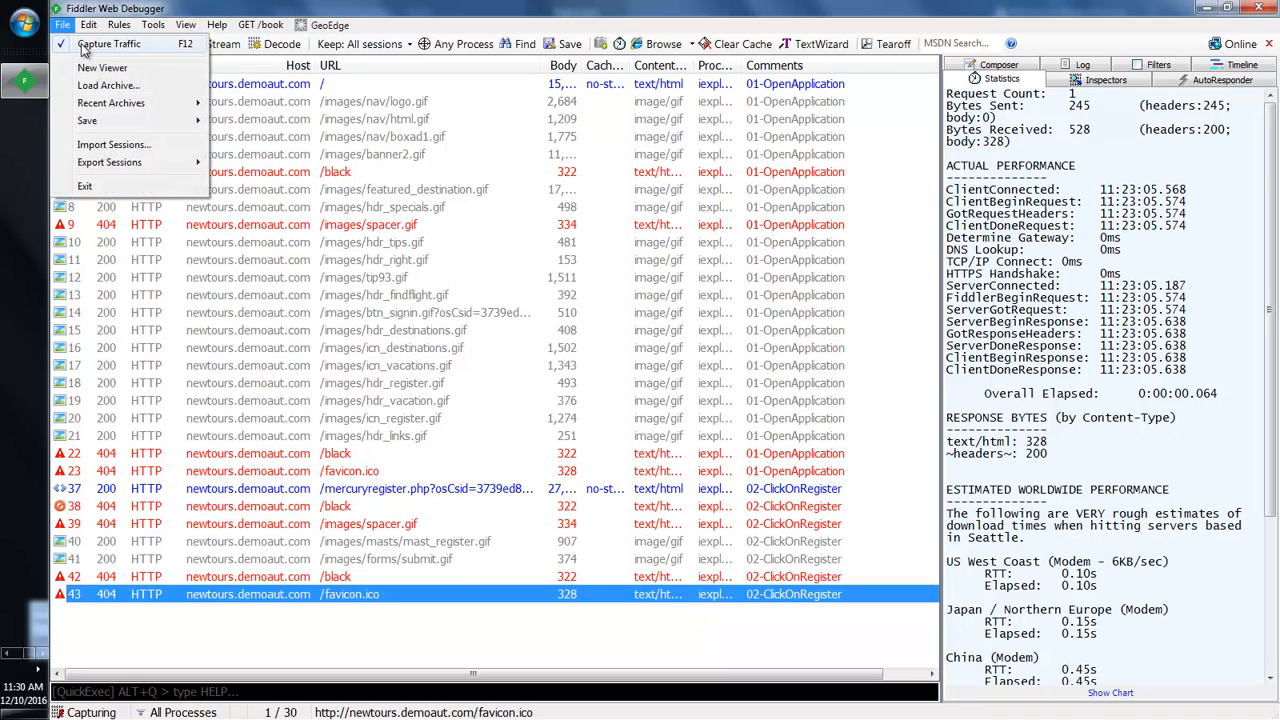
Step: Stop capturing traffic and start saving all sessions as an archive
{"action": "left_click", "coordinate": [86, 44]}
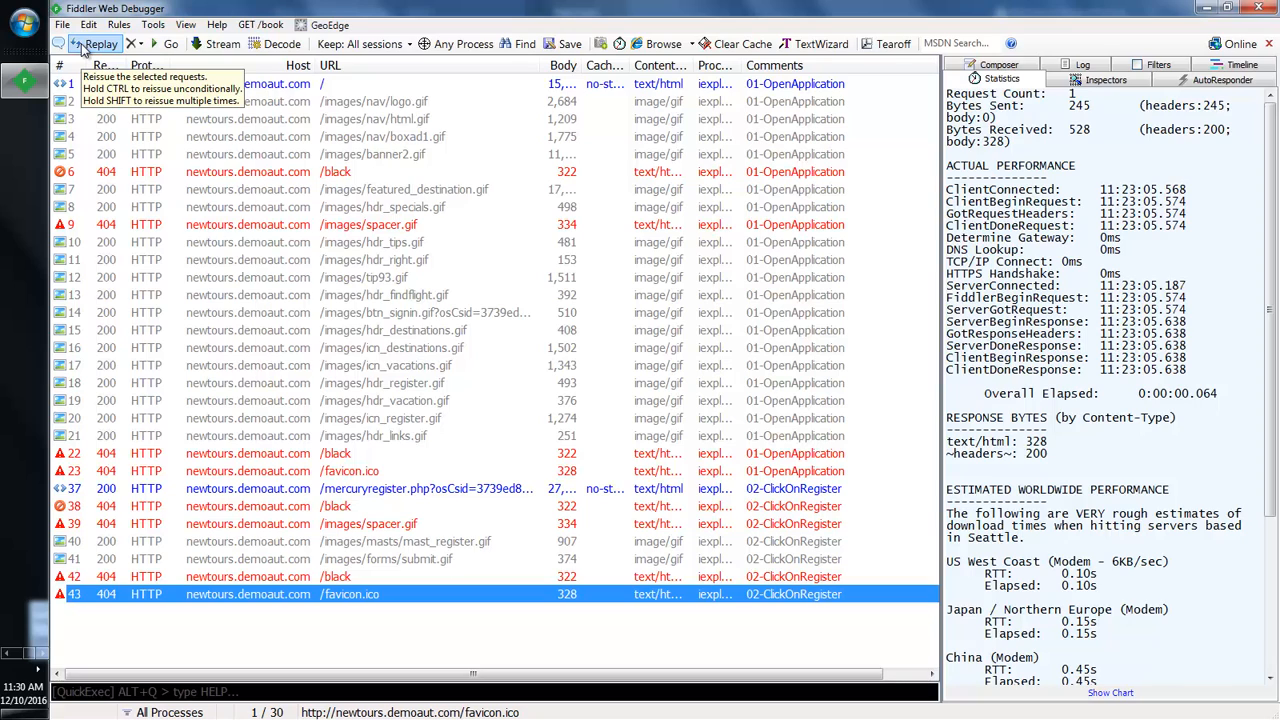
{"action": "left_click", "coordinate": [62, 25]}
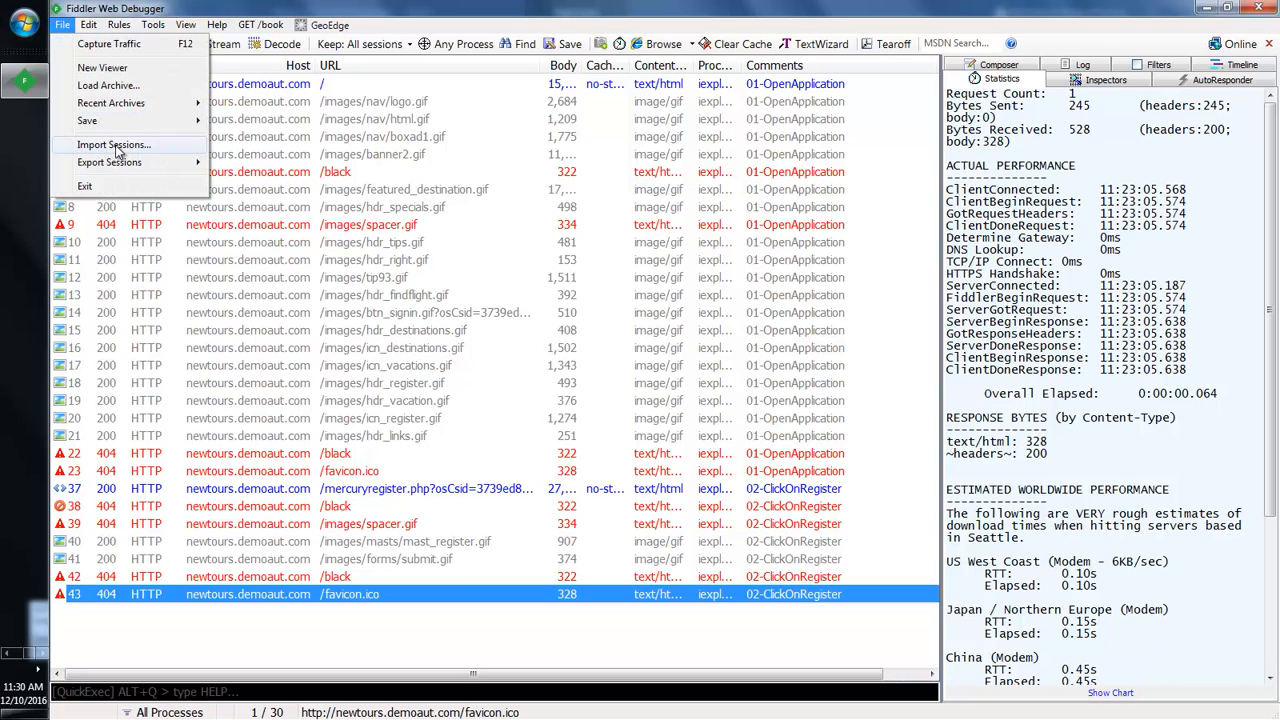
{"action": "mouse_move", "coordinate": [116, 131]}
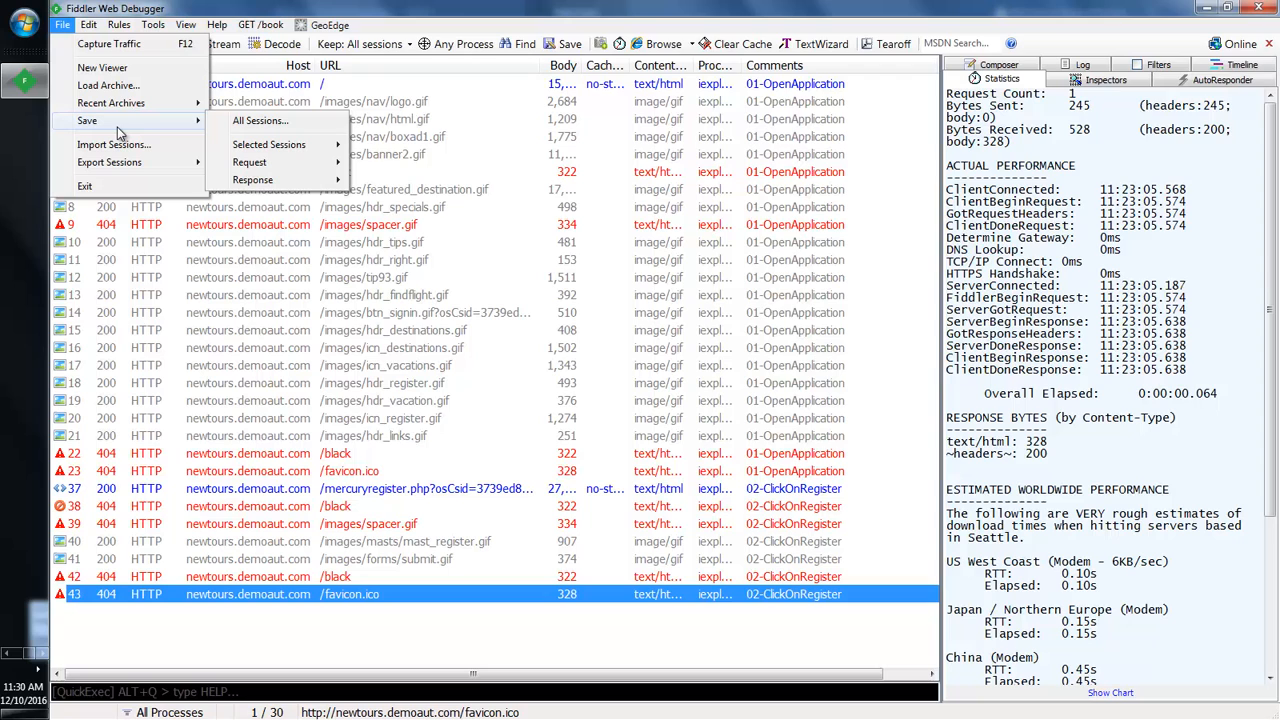
{"action": "left_click", "coordinate": [288, 125]}
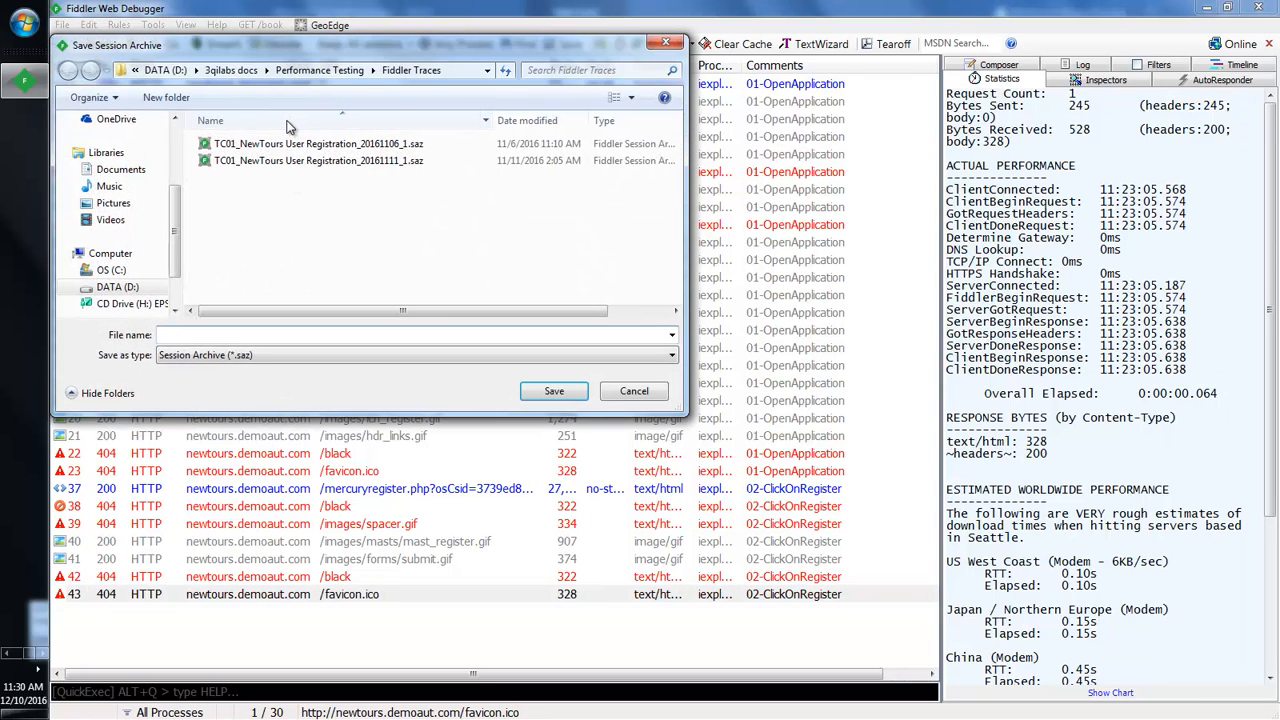
{"action": "left_click", "coordinate": [248, 334]}
Step: Look up test case TC01, NewTours User Registration, in the Word document
{"action": "left_click", "coordinate": [6, 654]}
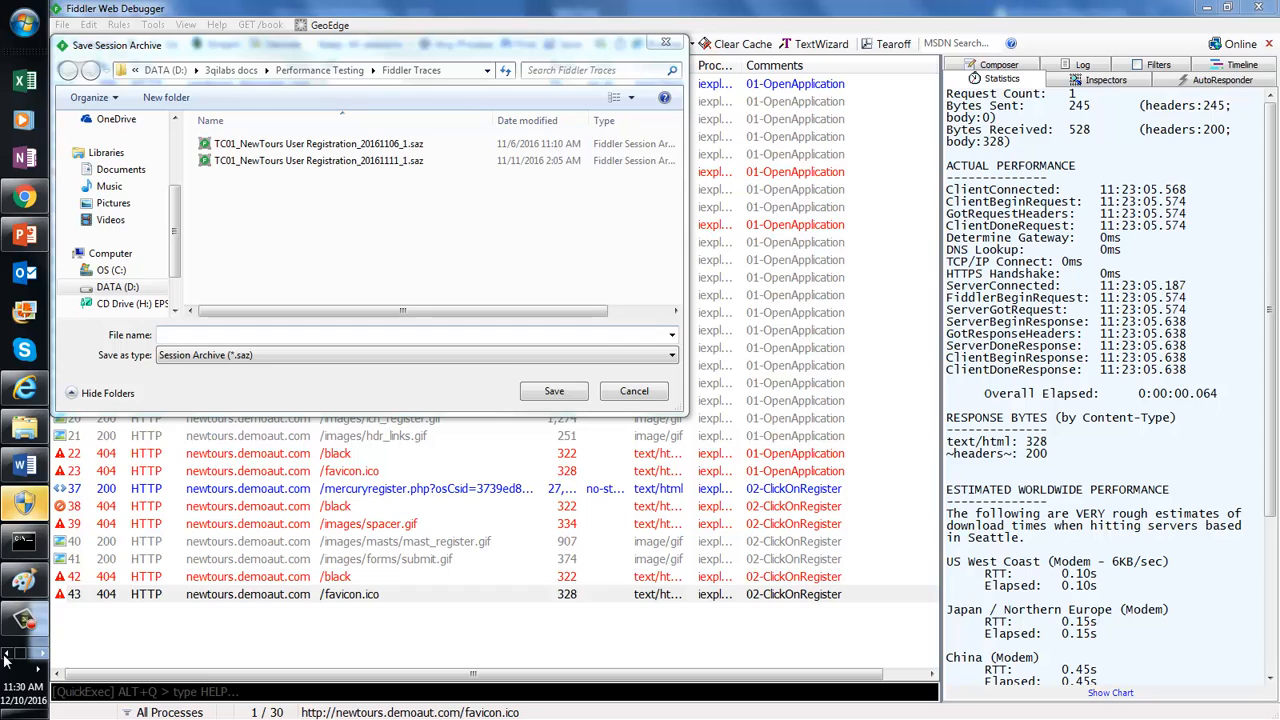
{"action": "left_click", "coordinate": [28, 466]}
{"action": "left_click_drag", "start_coordinate": [599, 253], "coordinate": [747, 253]}
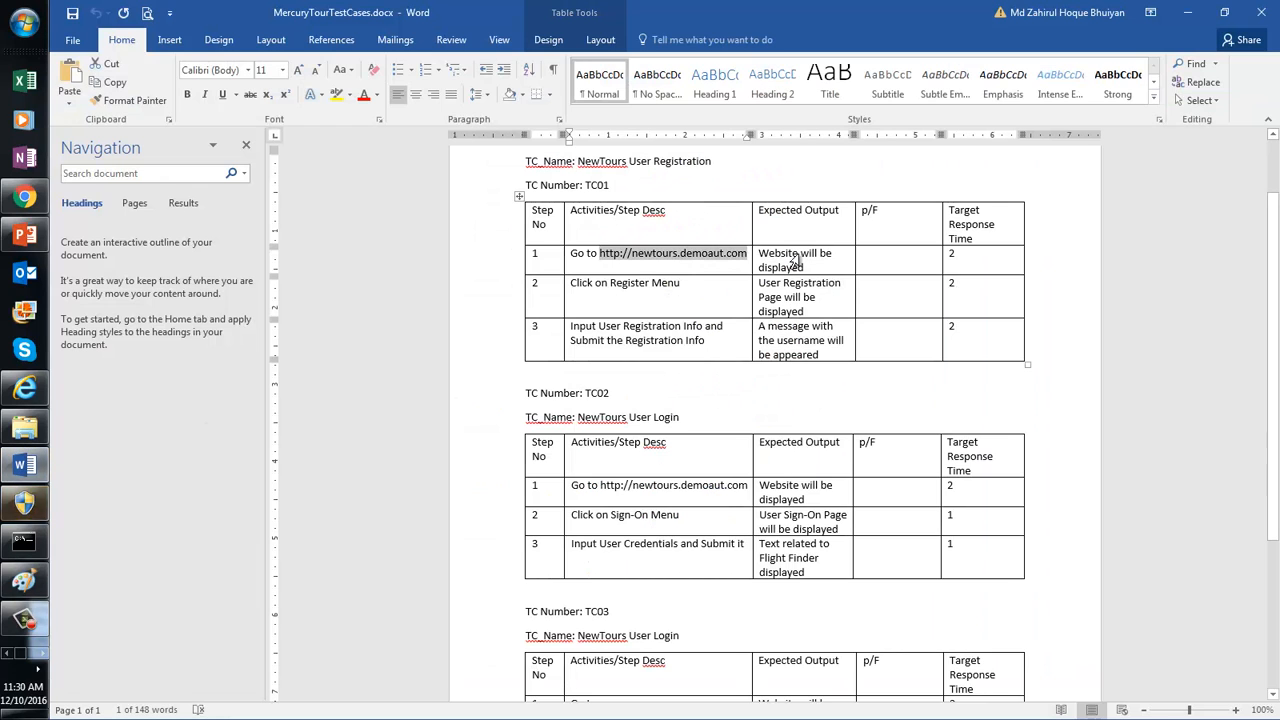
{"action": "left_click", "coordinate": [590, 185]}
{"action": "double_click", "coordinate": [597, 185]}
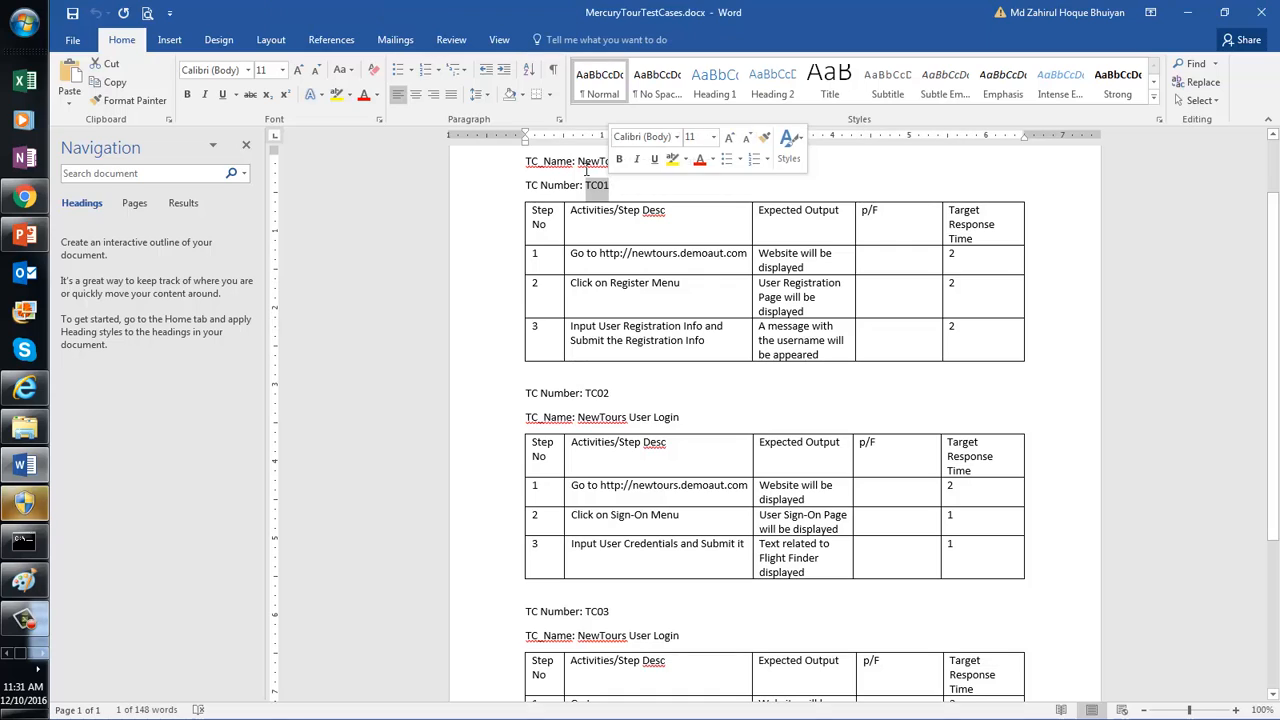
{"action": "left_click", "coordinate": [587, 167]}
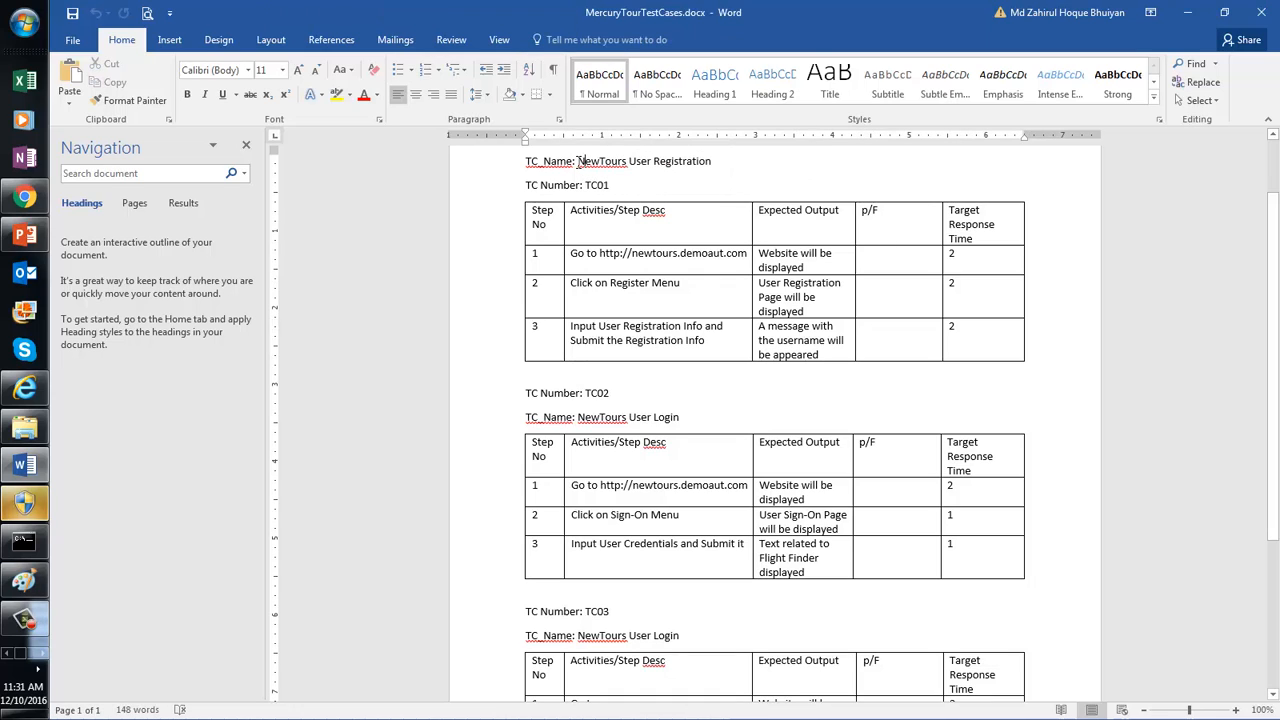
{"action": "left_click_drag", "start_coordinate": [641, 167], "coordinate": [686, 167]}
{"action": "left_click_drag", "start_coordinate": [703, 168], "coordinate": [703, 168]}
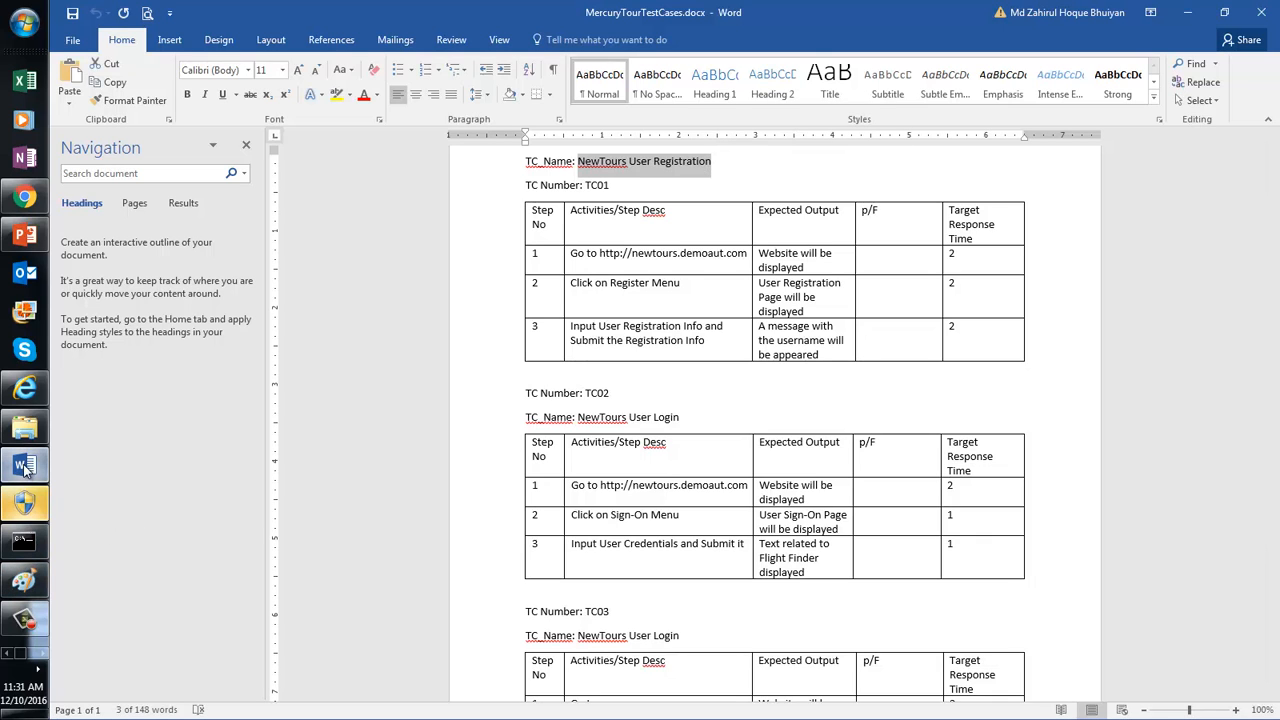
Step: Save the sessions as TC01_NewToursUserReg.saz in the Fiddler Traces folder
{"action": "left_click", "coordinate": [43, 653]}
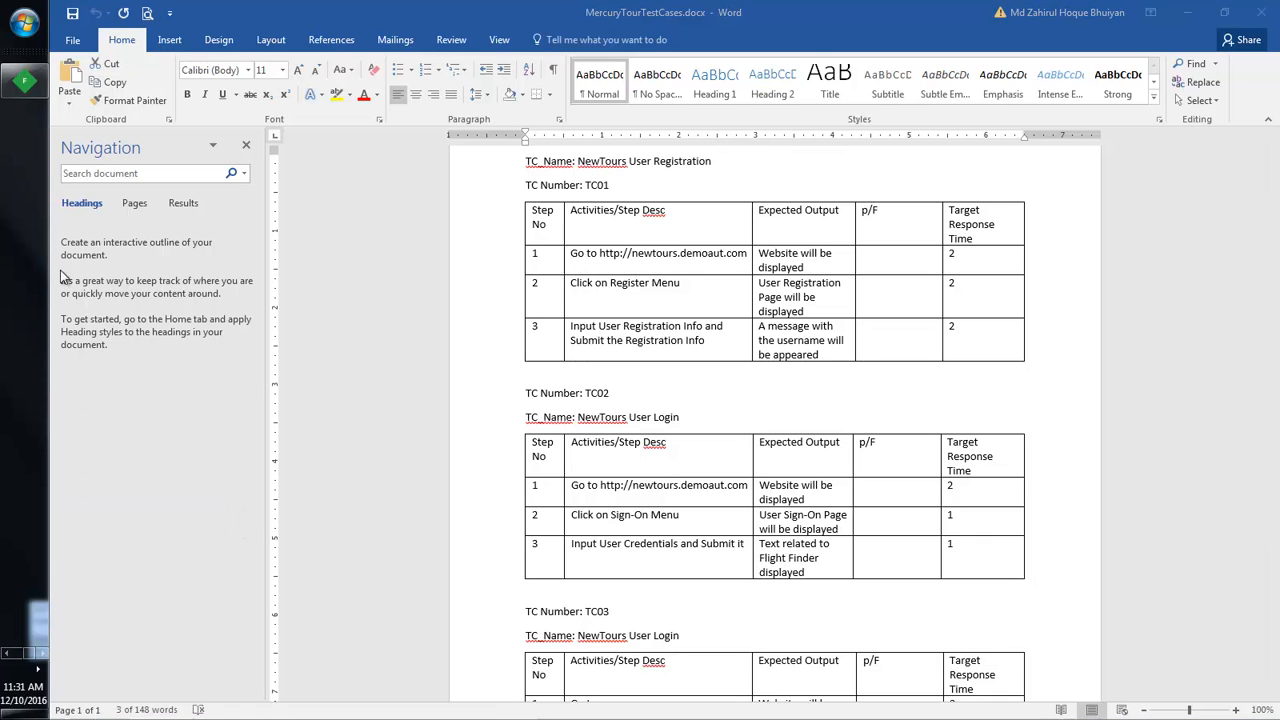
{"action": "left_click", "coordinate": [25, 80]}
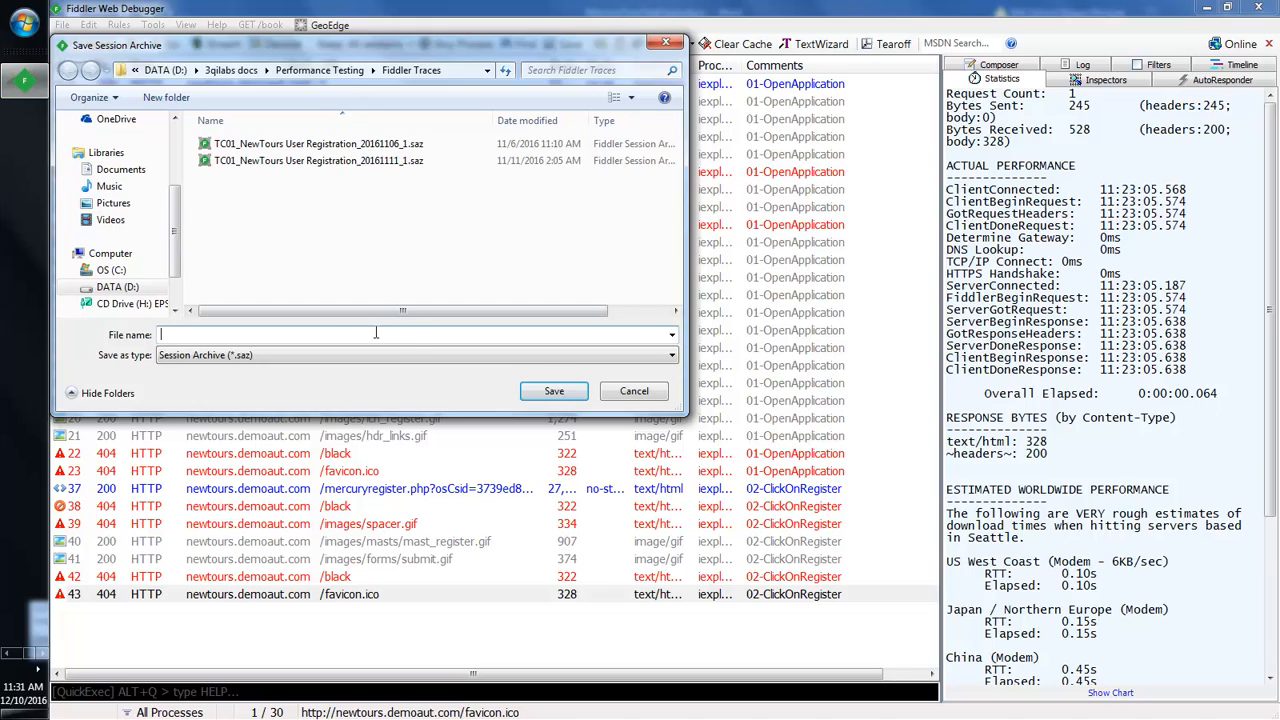
{"action": "type", "text": "T"}
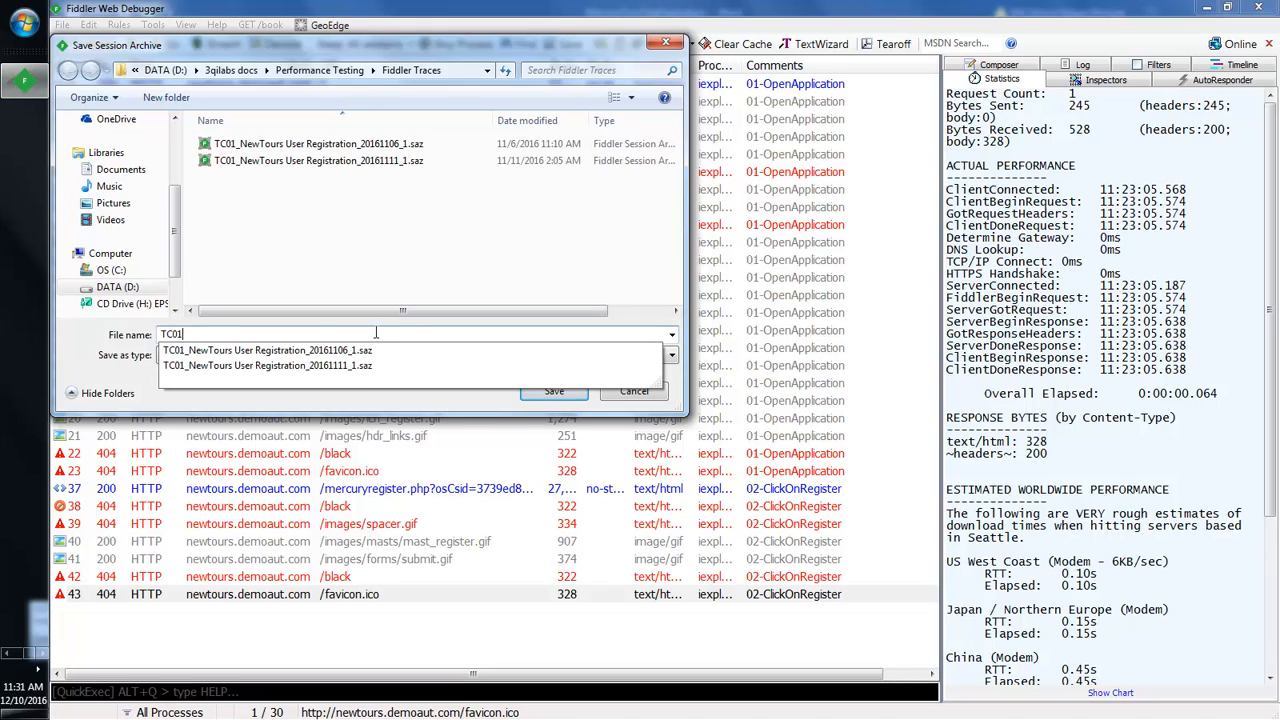
{"action": "type", "text": "C01_NewToursUserReg"}
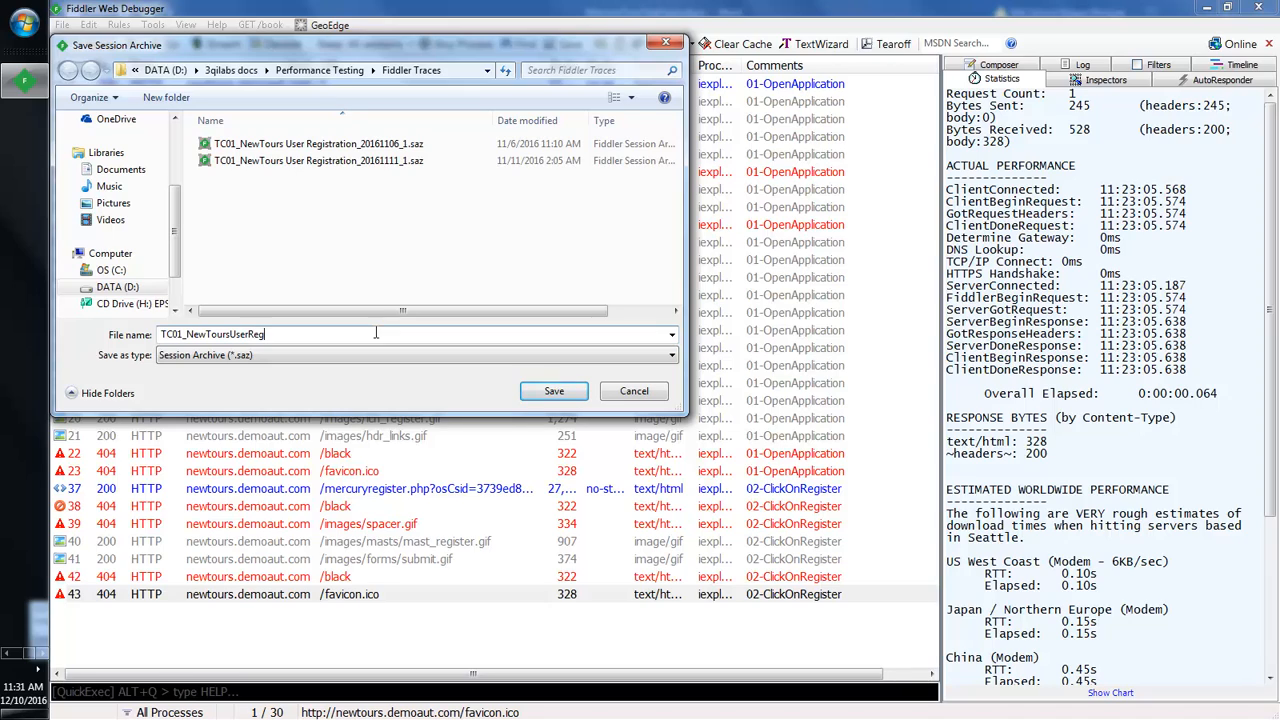
{"action": "left_click", "coordinate": [549, 392]}
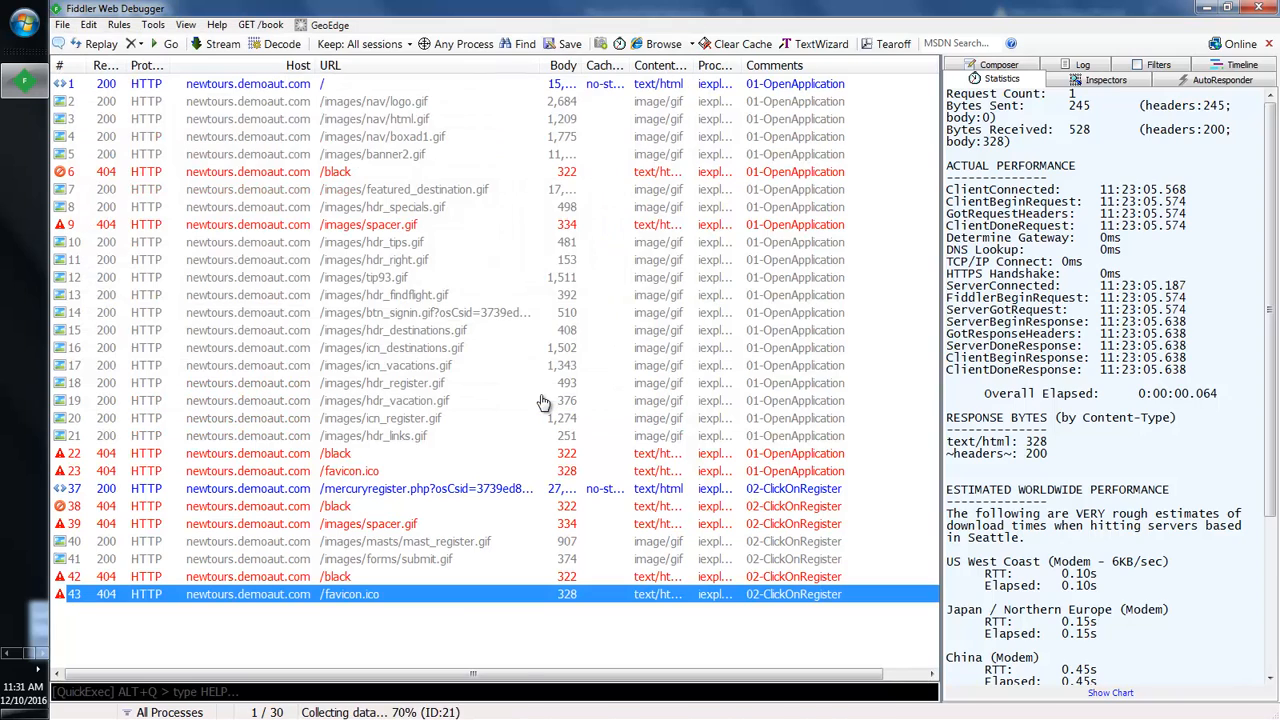
Step: Restart Fiddler, decline the update, and delete the update-check session
{"action": "left_click", "coordinate": [1262, 8]}
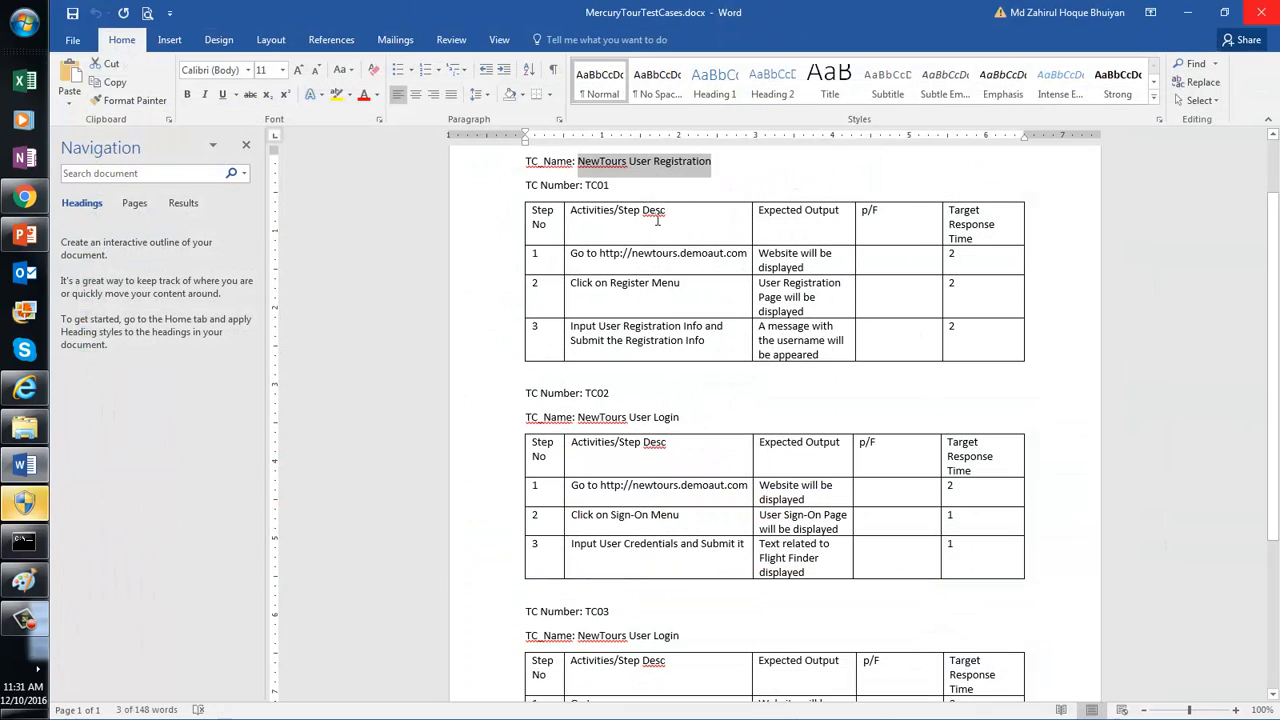
{"action": "mouse_move", "coordinate": [36, 200]}
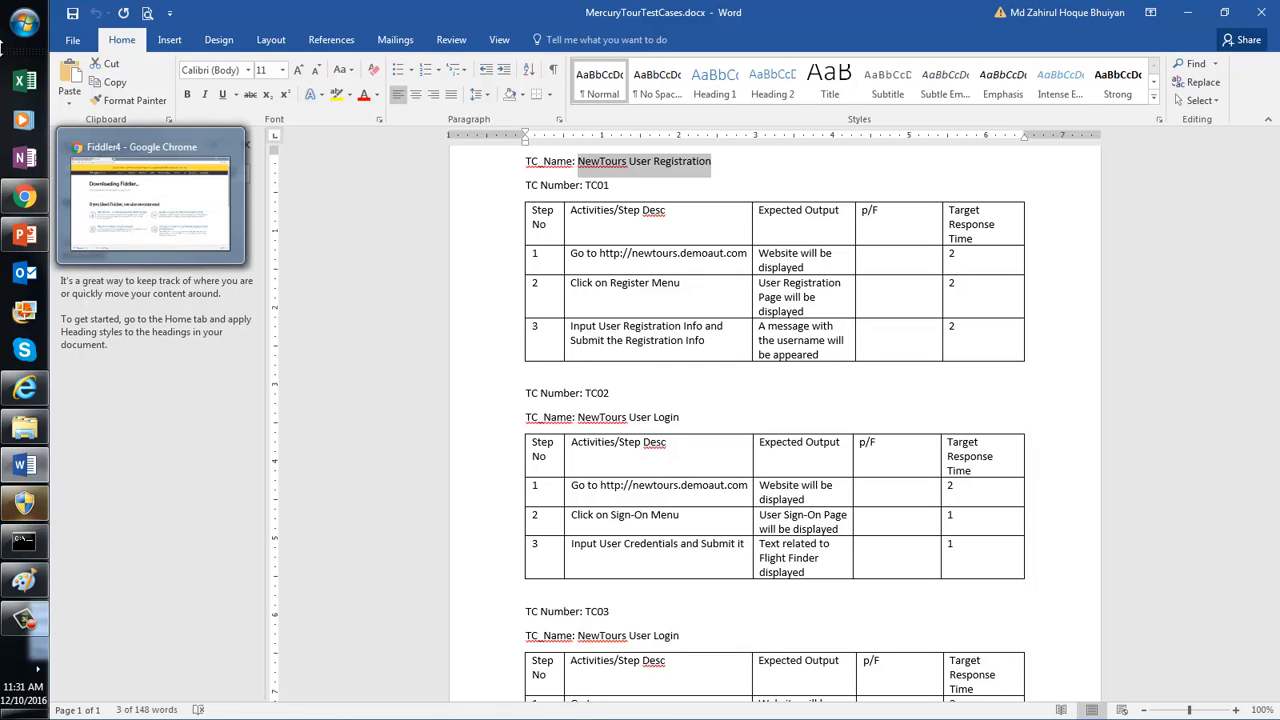
{"action": "left_click", "coordinate": [30, 34]}
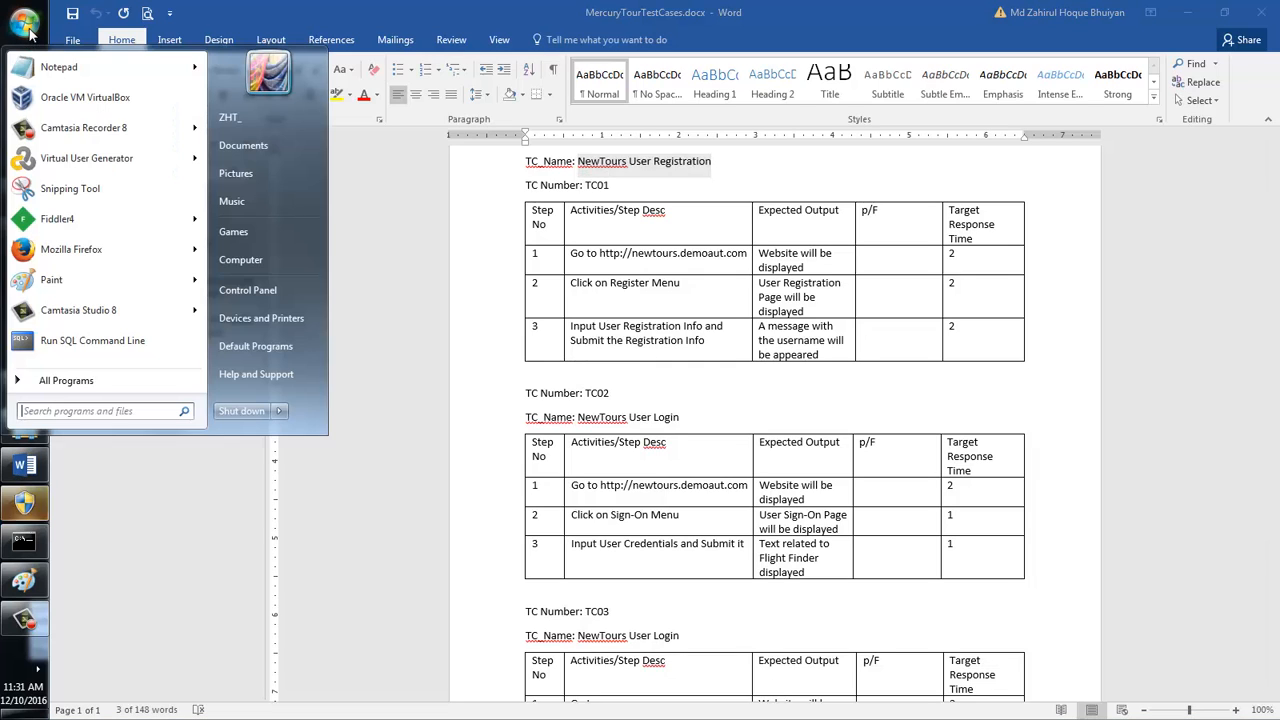
{"action": "left_click", "coordinate": [72, 219]}
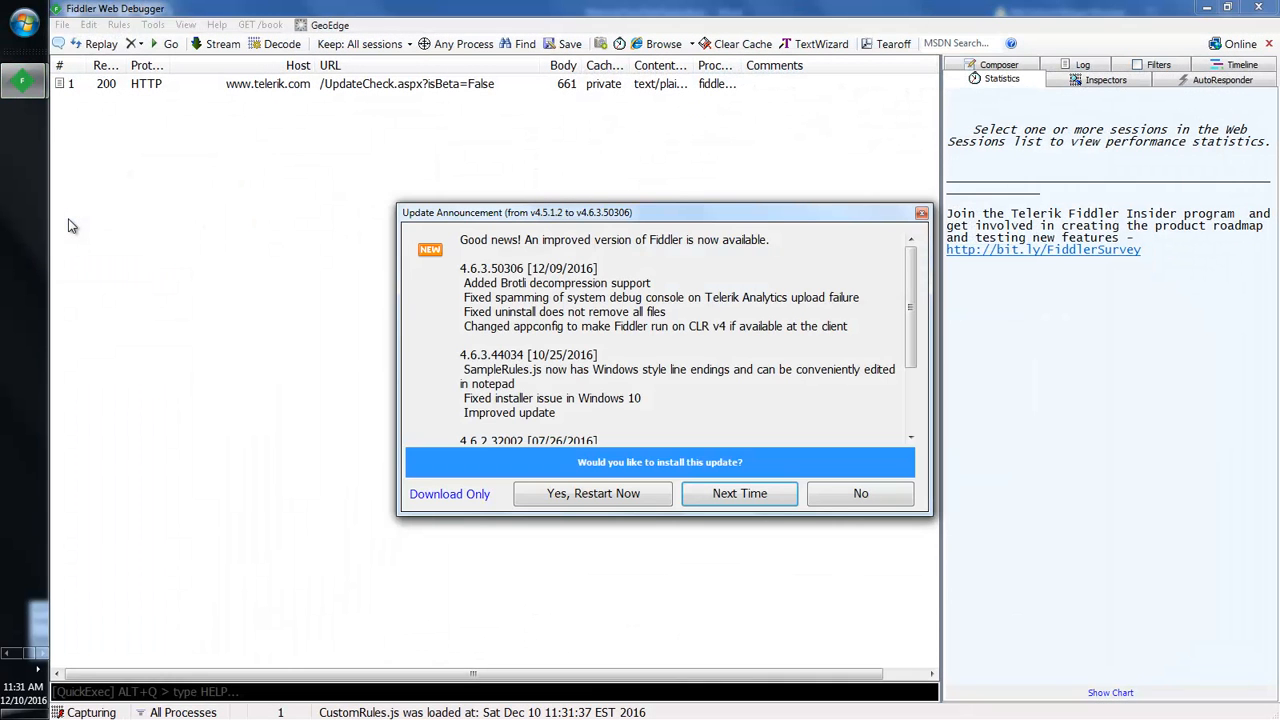
{"action": "left_click", "coordinate": [879, 495]}
{"action": "left_click", "coordinate": [384, 86]}
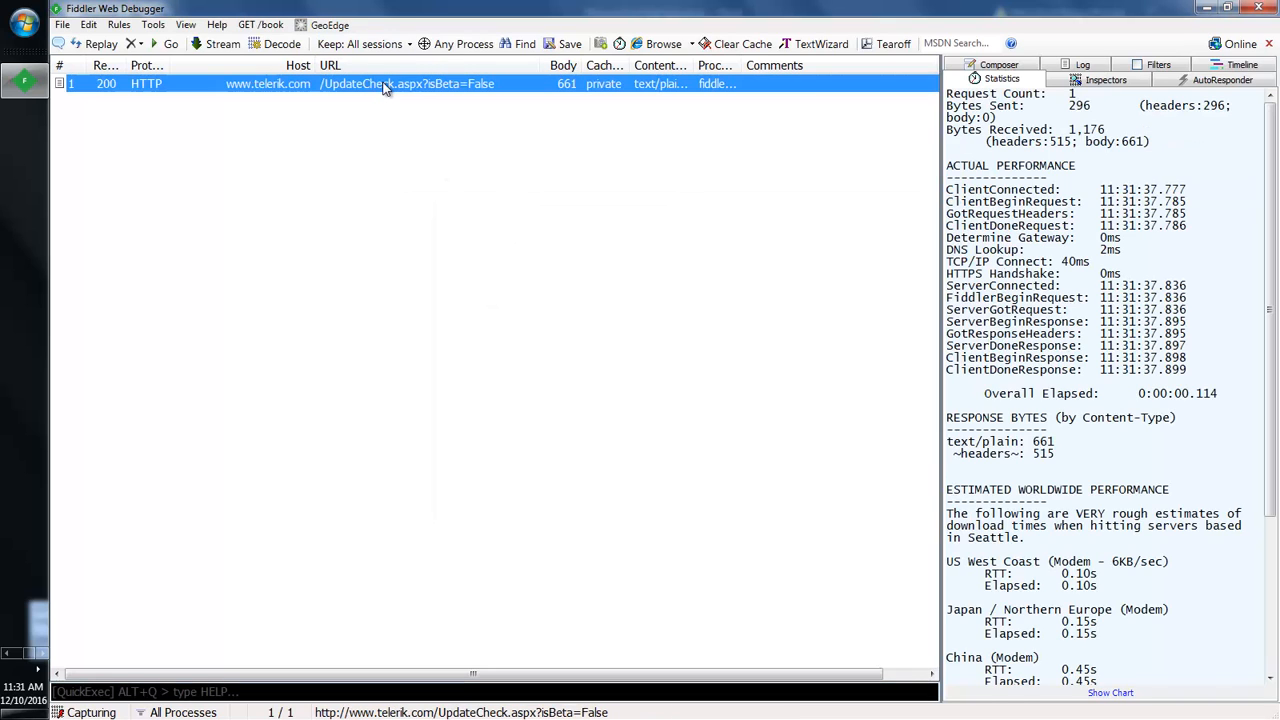
{"action": "key", "text": "Delete"}
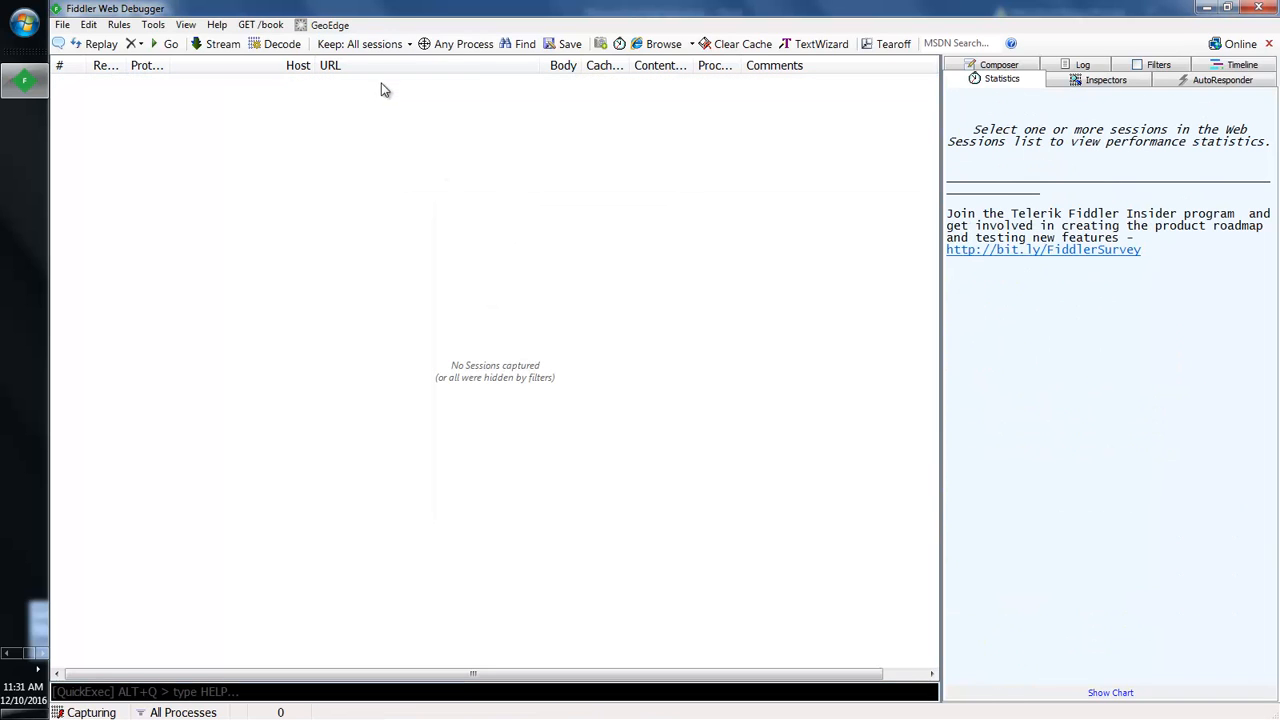
{"action": "left_click", "coordinate": [62, 24]}
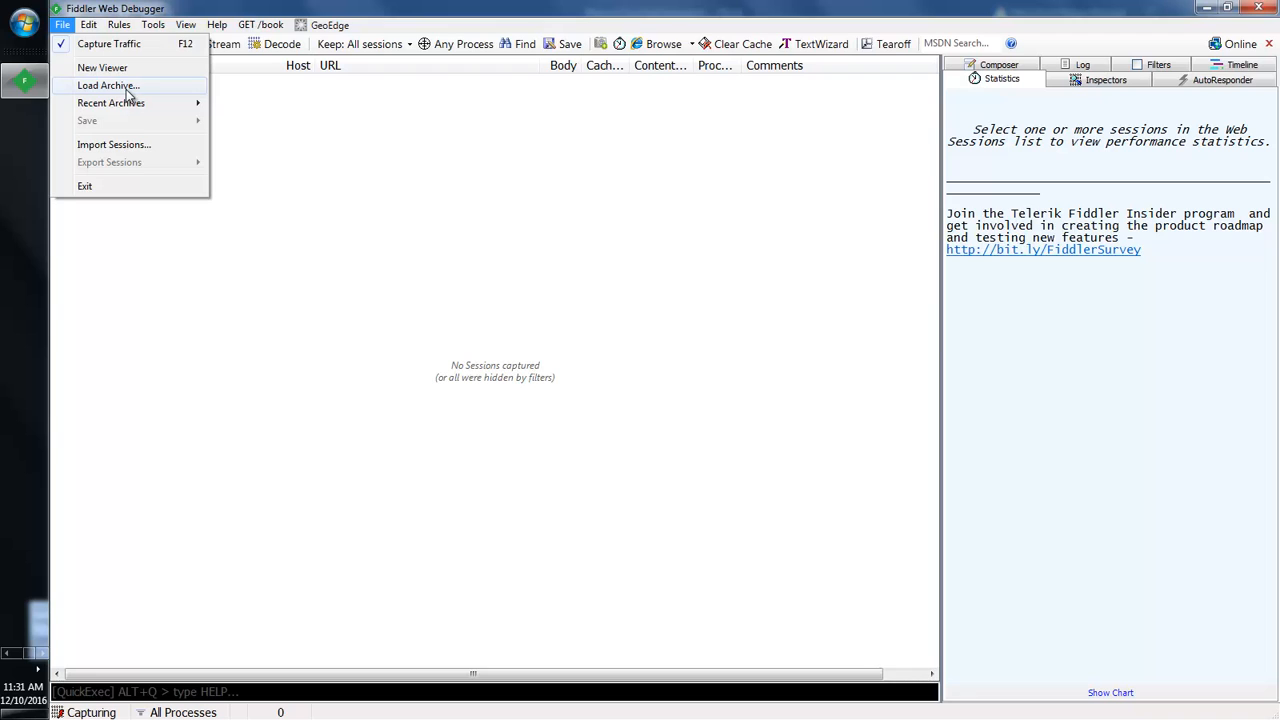
Step: Turn off capture and load TC01_NewToursUserReg.saz from D:\3qilabs docs\Performance Testing\Fiddler Traces
{"action": "left_click", "coordinate": [100, 43]}
{"action": "left_click", "coordinate": [62, 24]}
{"action": "left_click", "coordinate": [100, 86]}
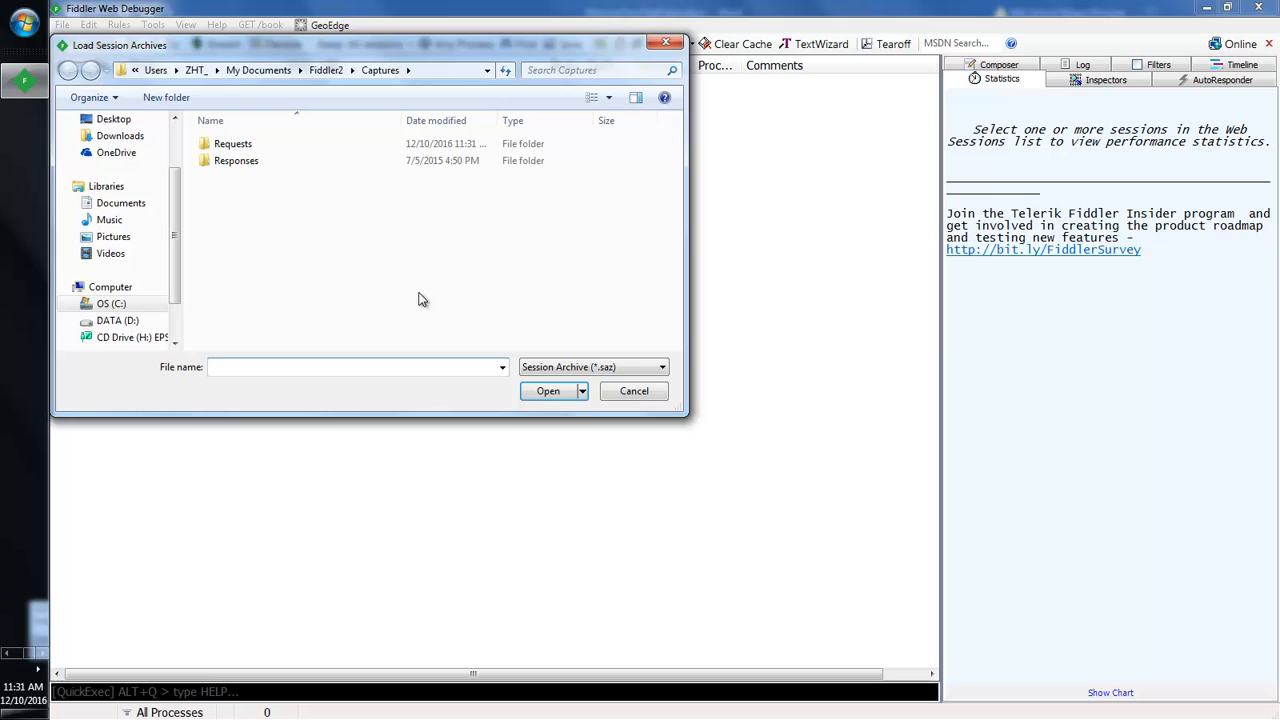
{"action": "scroll", "coordinate": [177, 270], "scroll_direction": "down", "scroll_amount": 1}
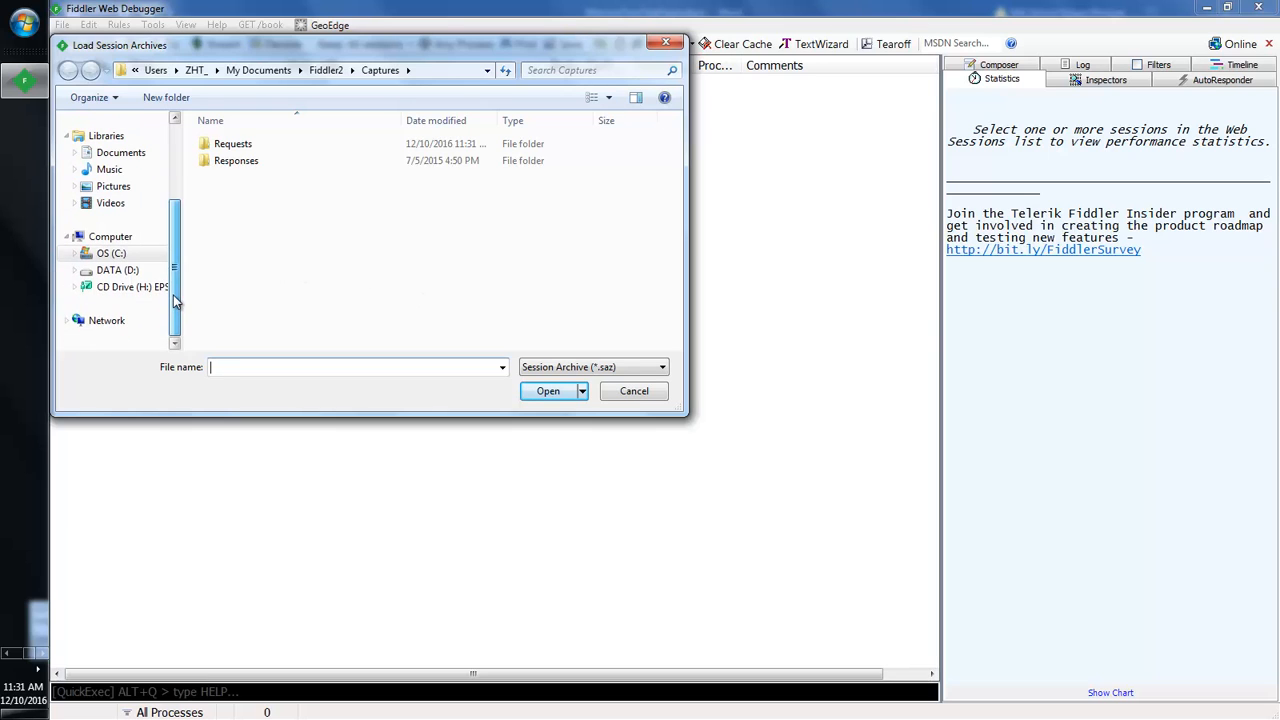
{"action": "left_click", "coordinate": [118, 271]}
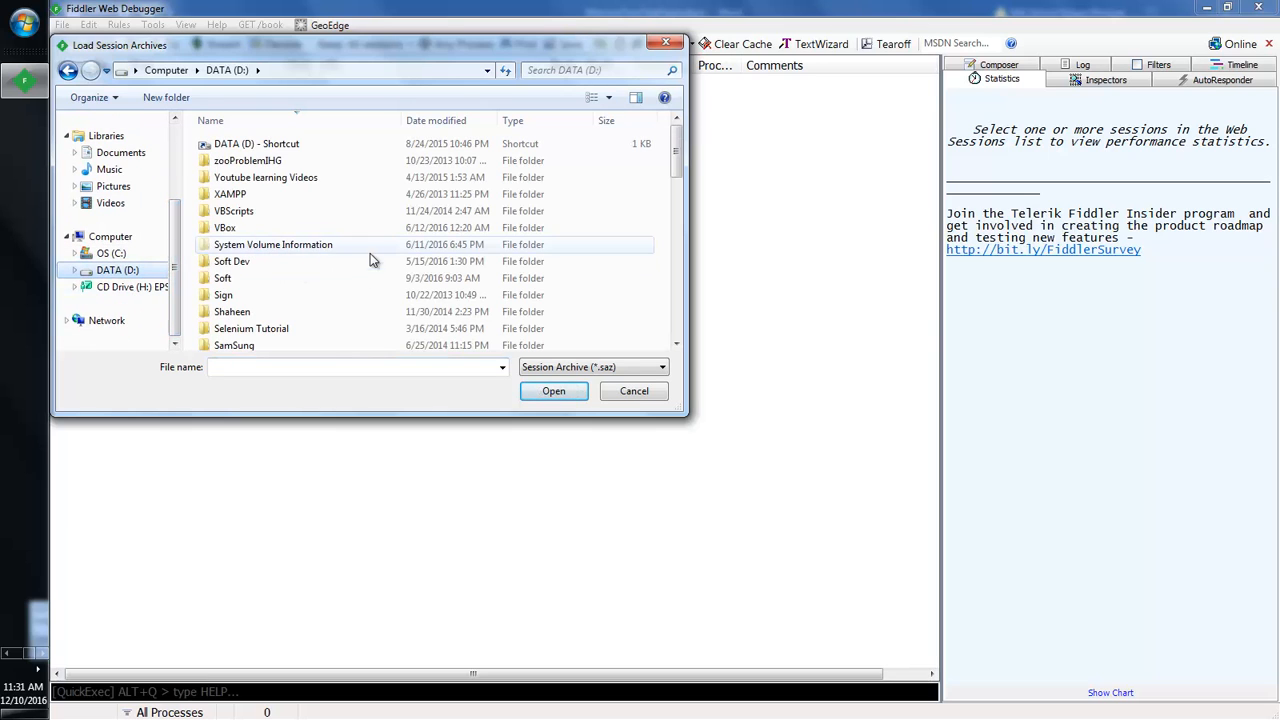
{"action": "mouse_move", "coordinate": [676, 166]}
{"action": "left_mouse_down"}
{"action": "mouse_move", "coordinate": [676, 195]}
{"action": "mouse_move", "coordinate": [676, 179]}
{"action": "left_mouse_up"}
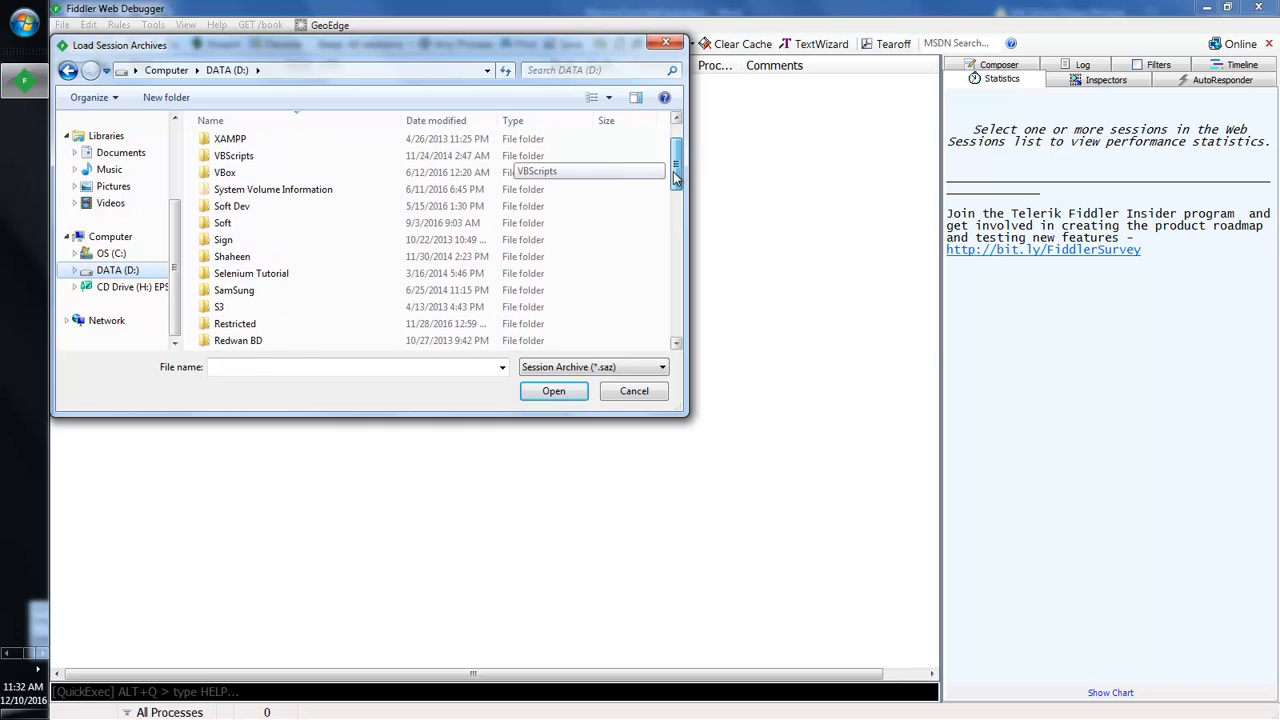
{"action": "key", "text": "3"}
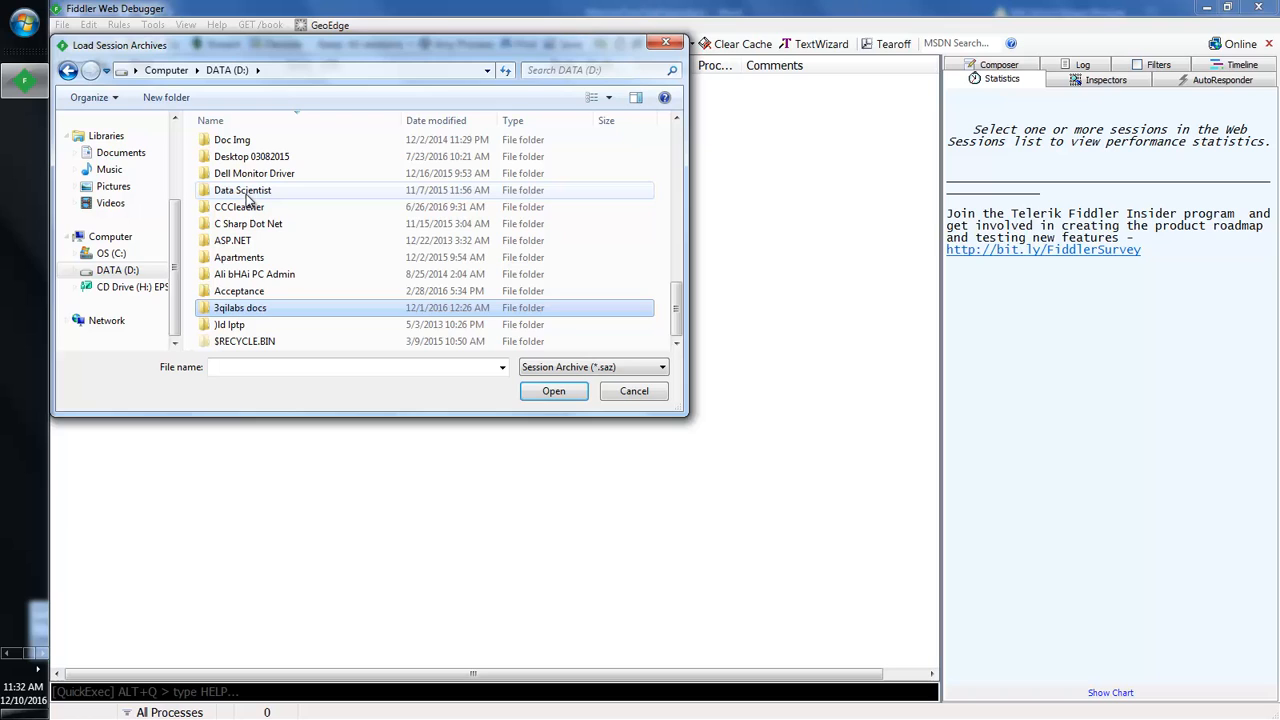
{"action": "key", "text": "Return"}
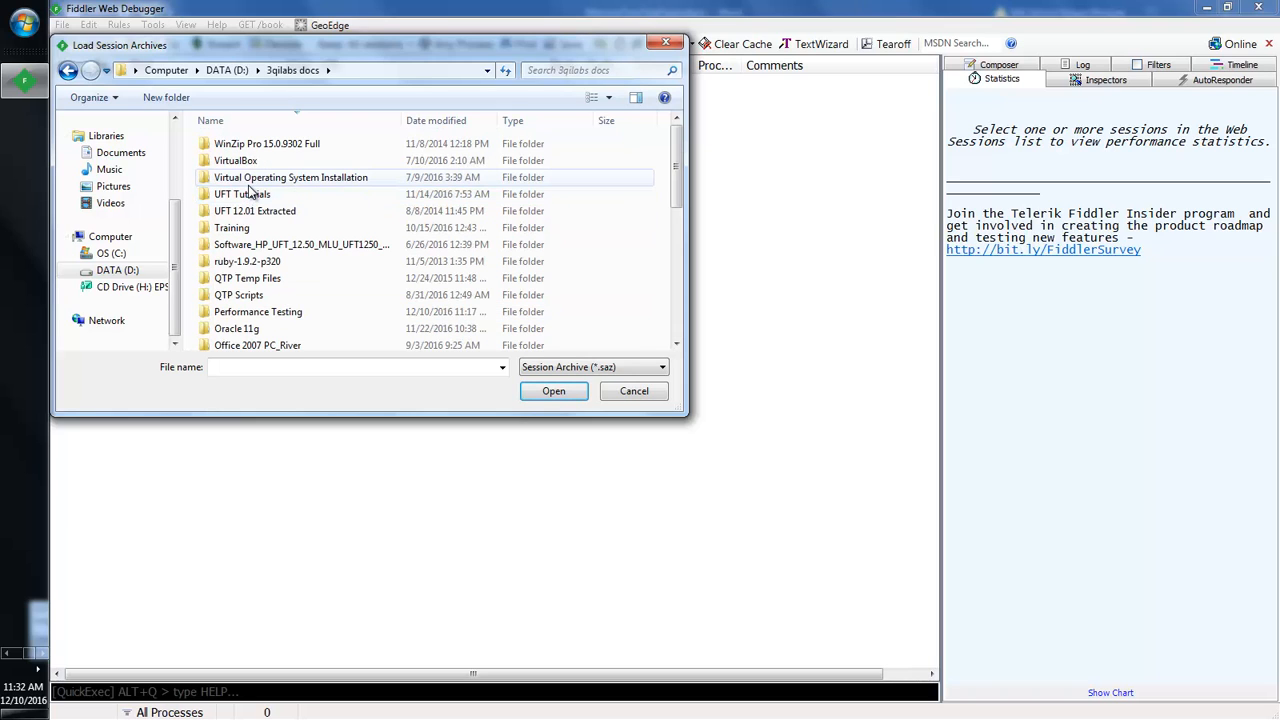
{"action": "double_click", "coordinate": [266, 311]}
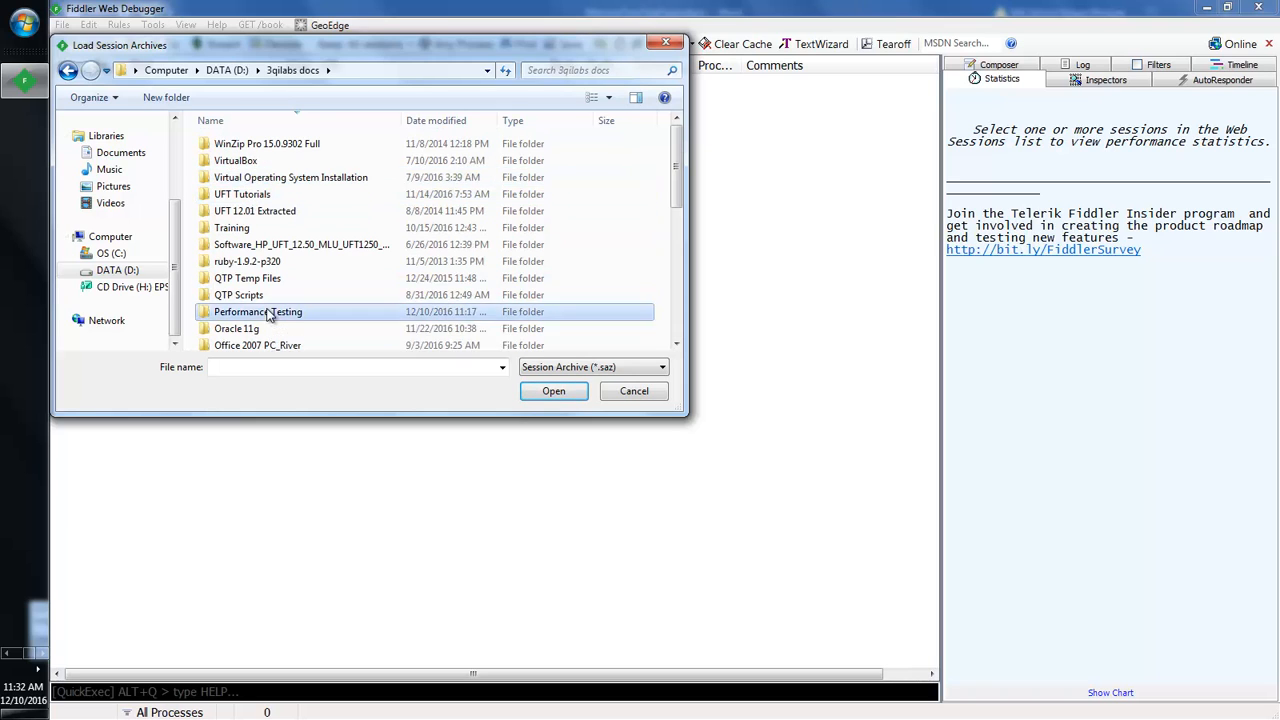
{"action": "double_click", "coordinate": [256, 161]}
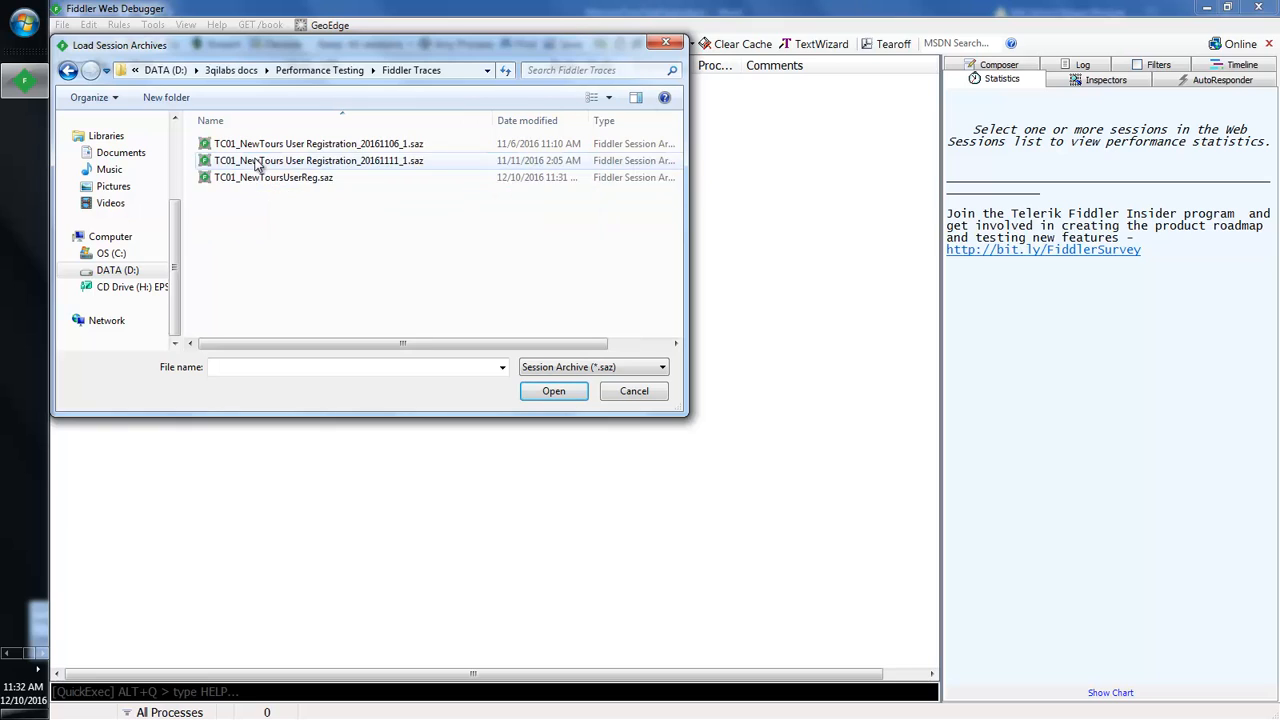
{"action": "left_click", "coordinate": [257, 185]}
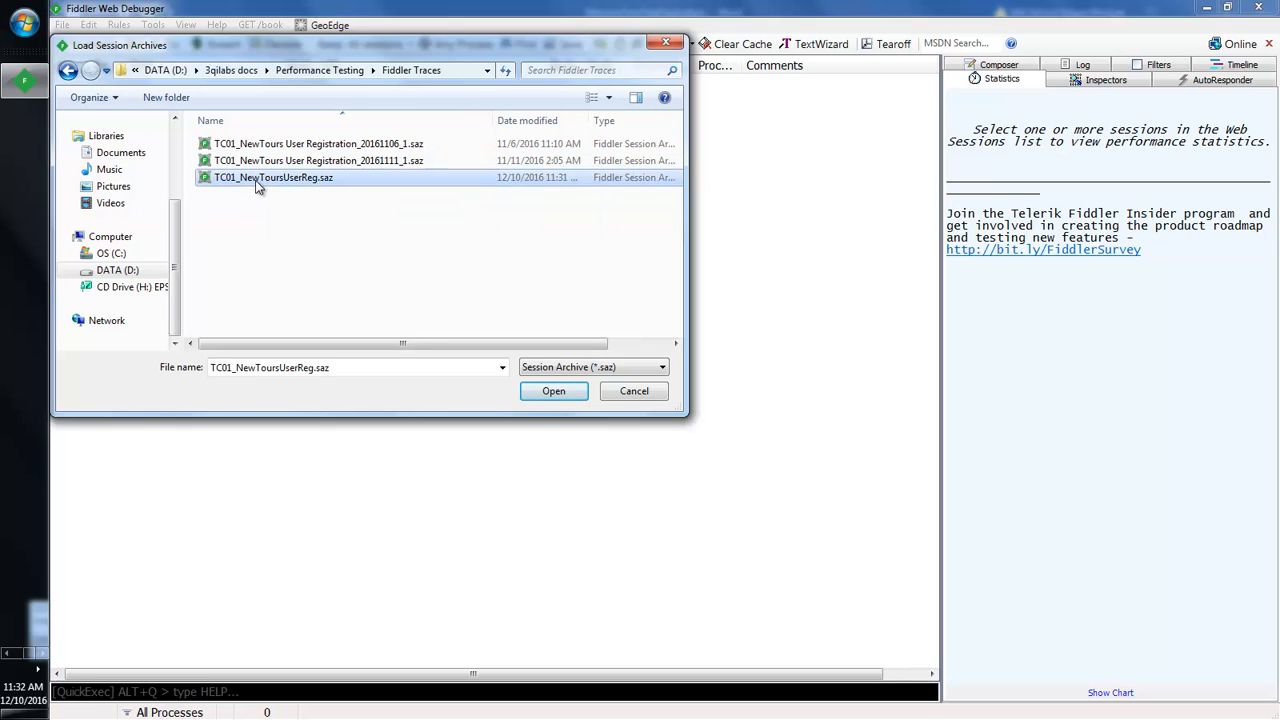
{"action": "left_click", "coordinate": [550, 392]}
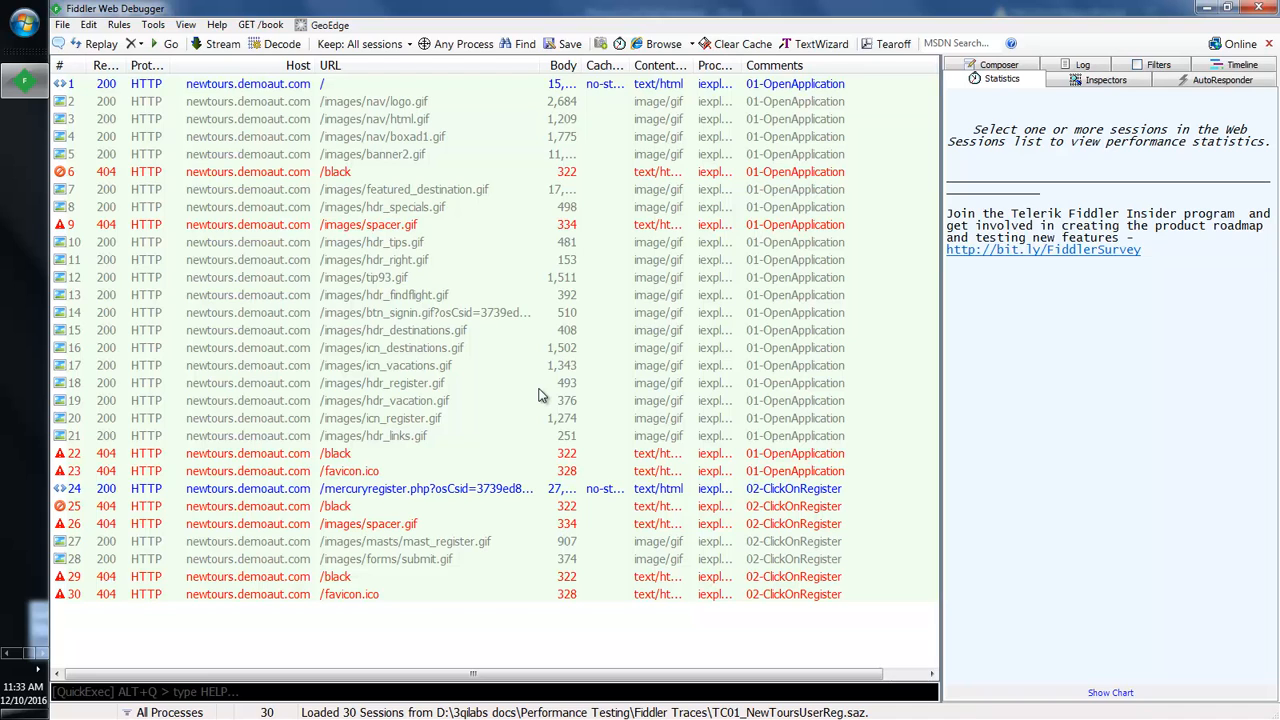
Step: Switch from Fiddler to the MercuryTourTestCases document in Word
{"action": "left_click", "coordinate": [5, 655]}
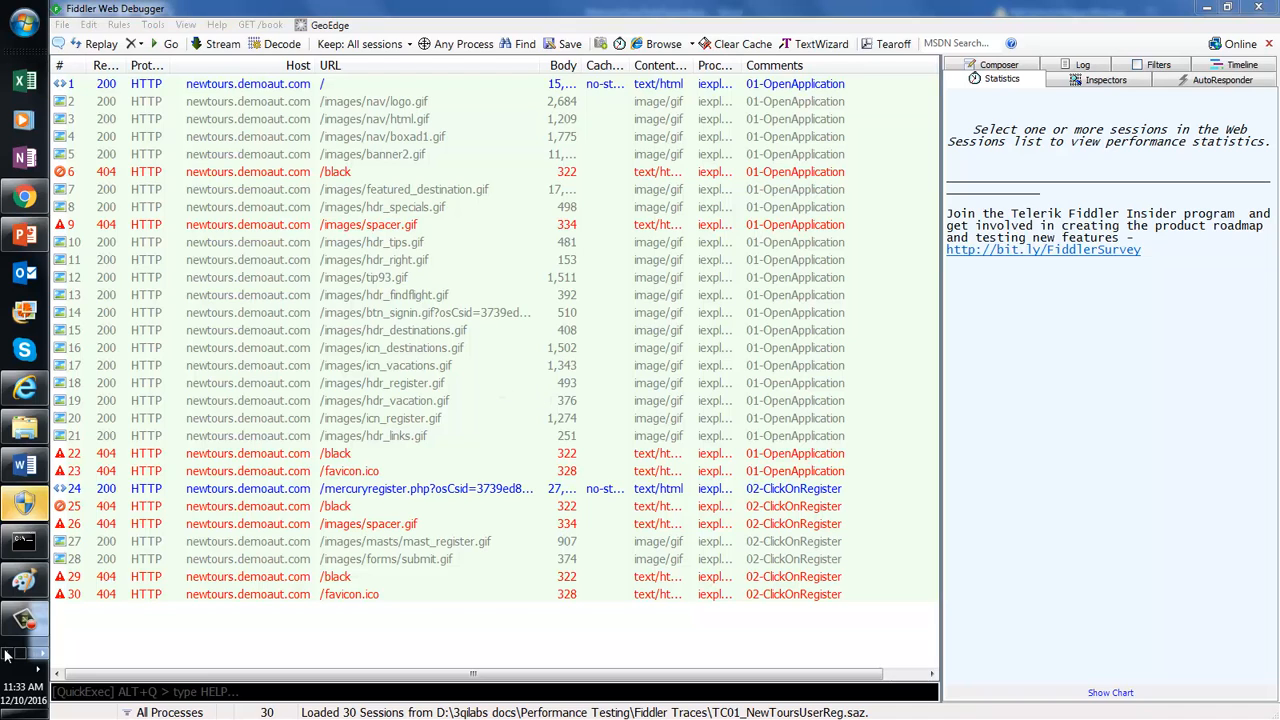
{"action": "left_click", "coordinate": [22, 466]}
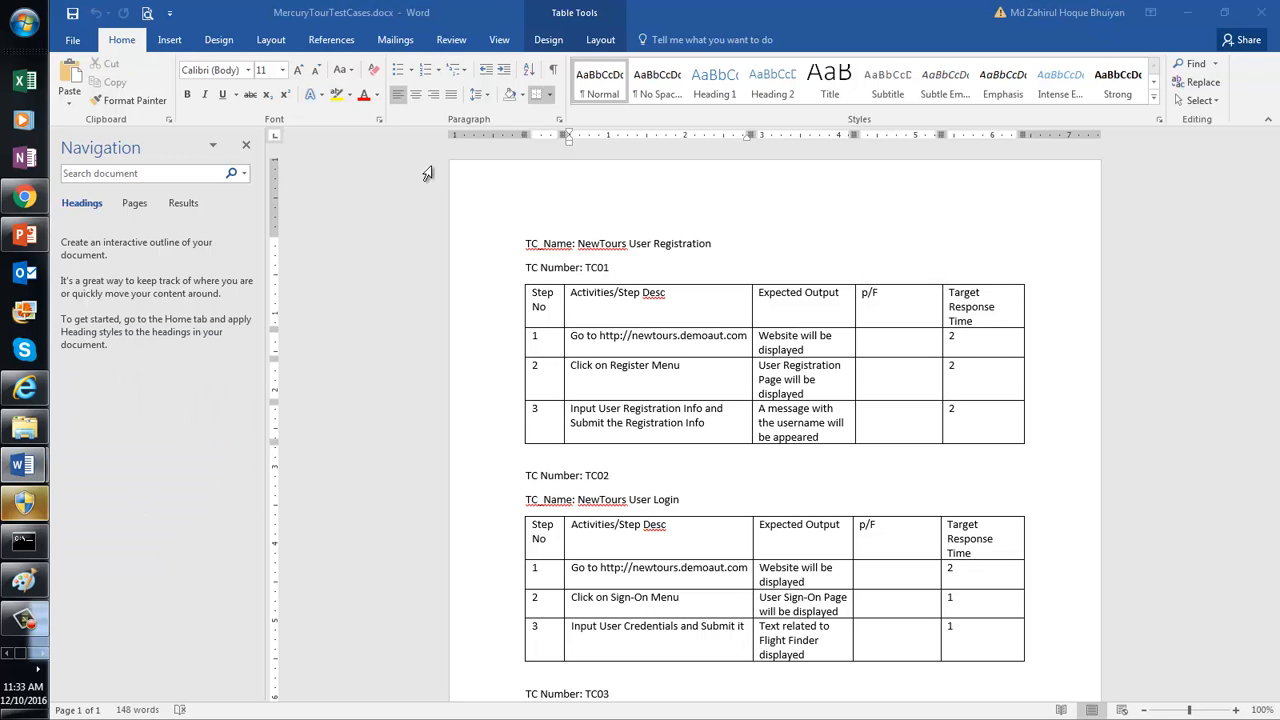
Step: Minimize MercuryTourTestCases and type 'NewTours Single User Bandwidth Analysis' in the blank document
{"action": "left_click", "coordinate": [1188, 13]}
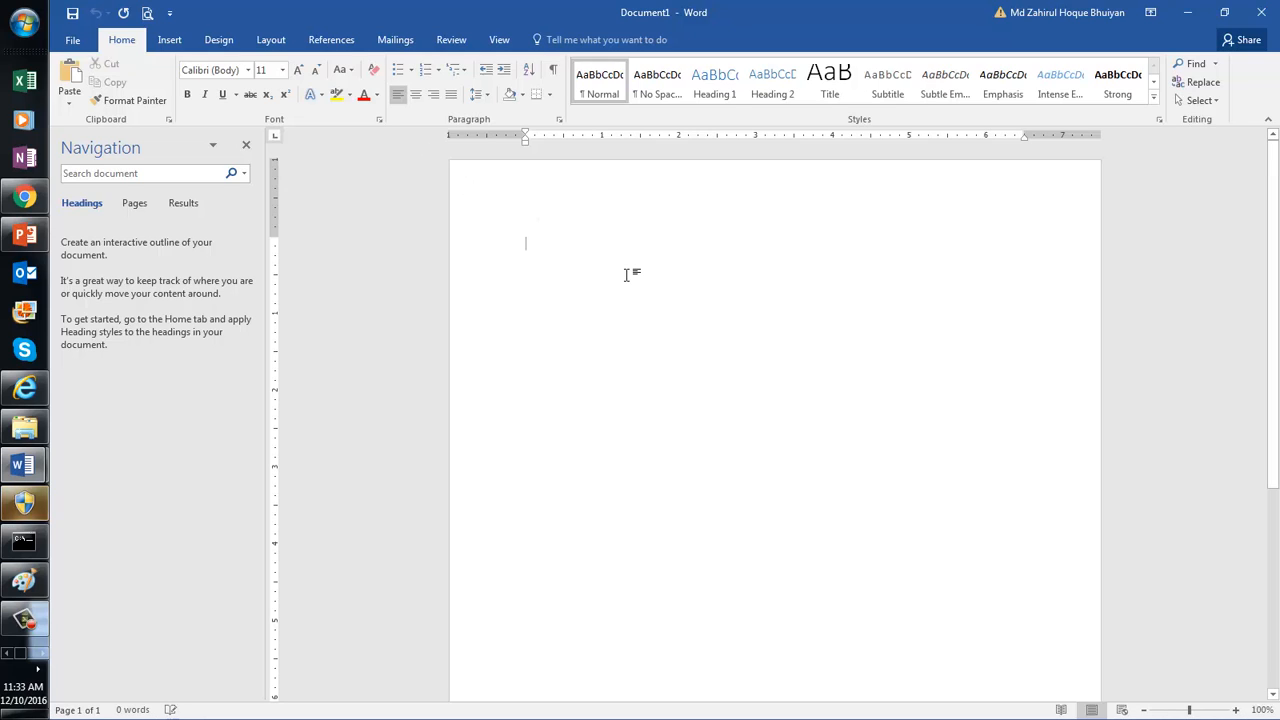
{"action": "type", "text": "NewTo"}
{"action": "type", "text": "y"}
{"action": "type", "text": "urs"}
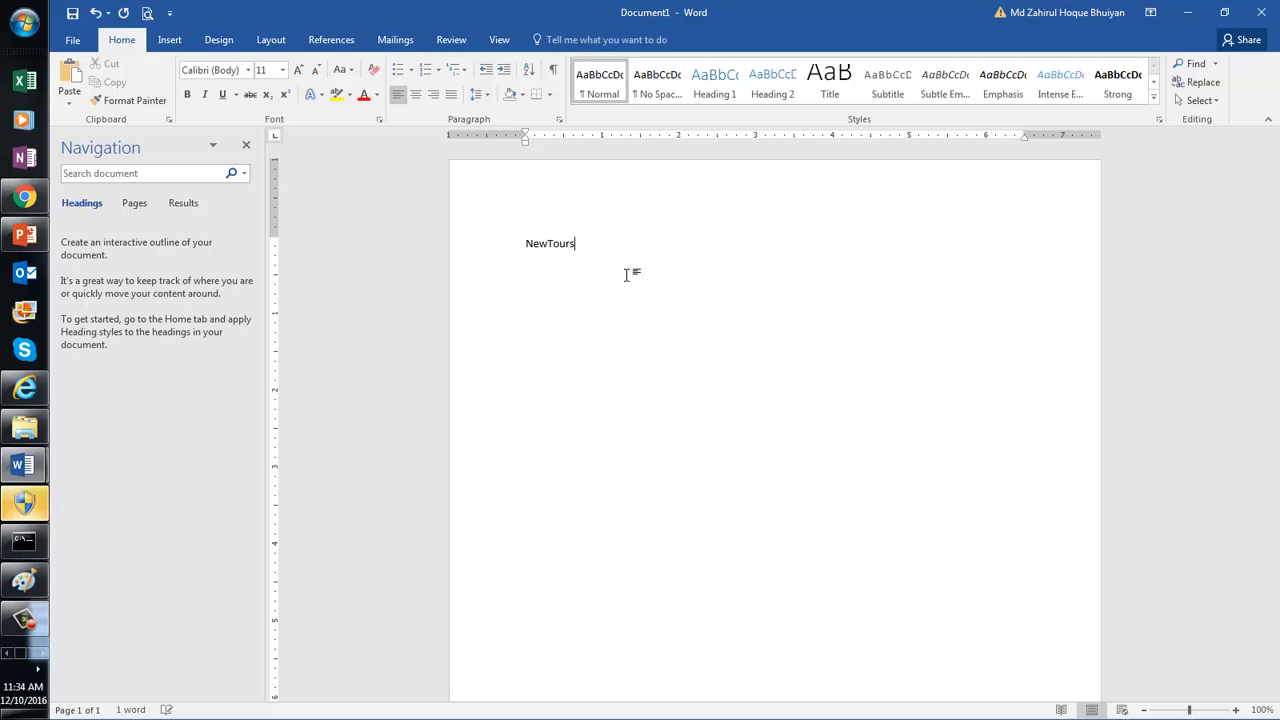
{"action": "type", "text": " Band"}
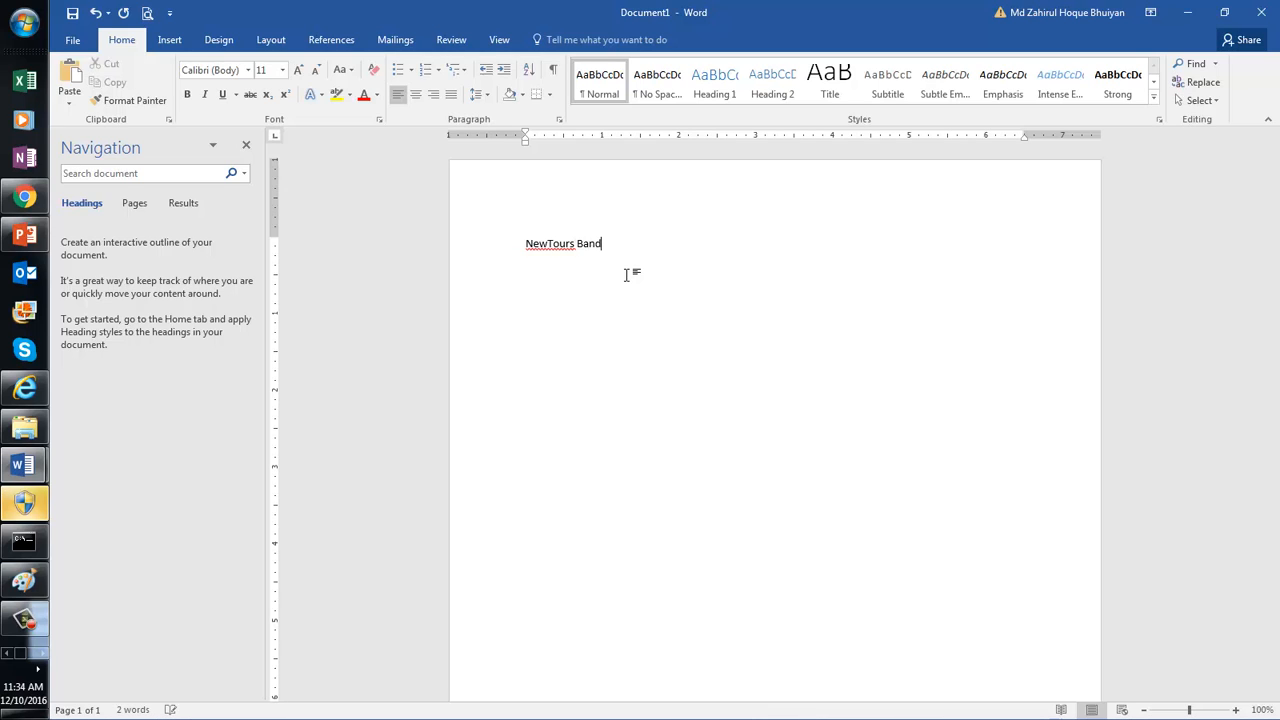
{"action": "type", "text": "Width Sing"}
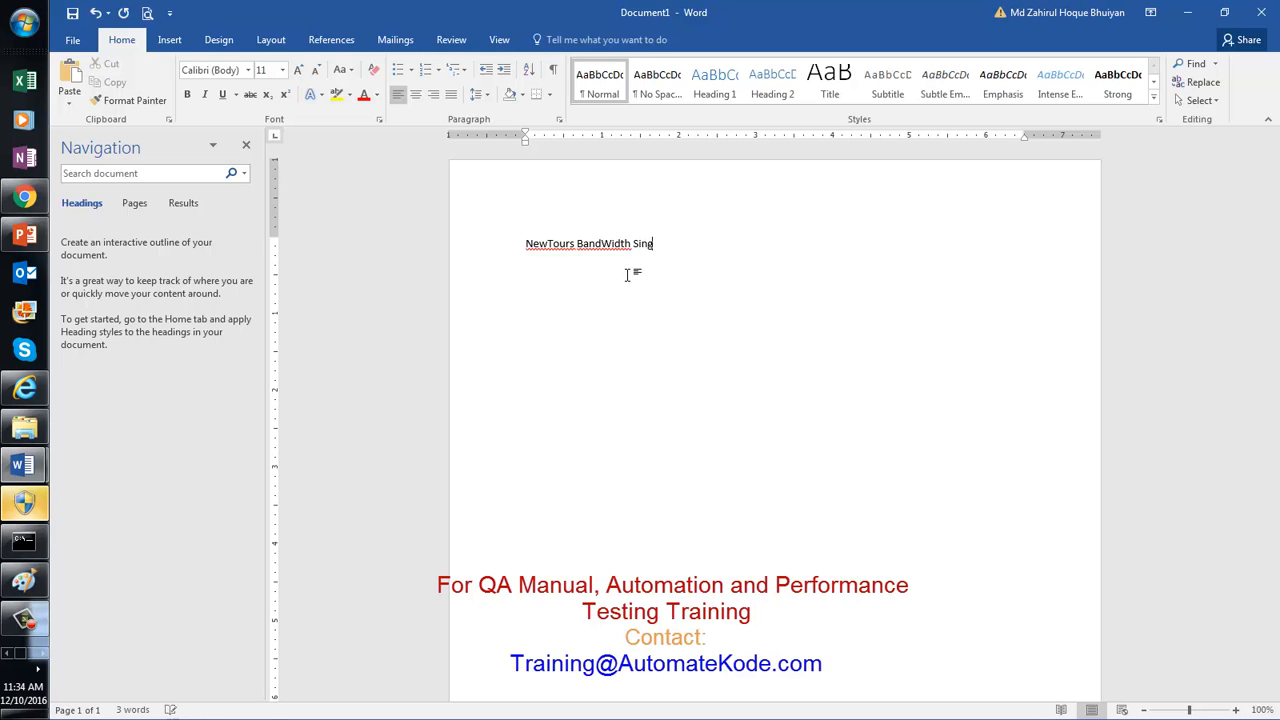
{"action": "type", "text": "leUser "}
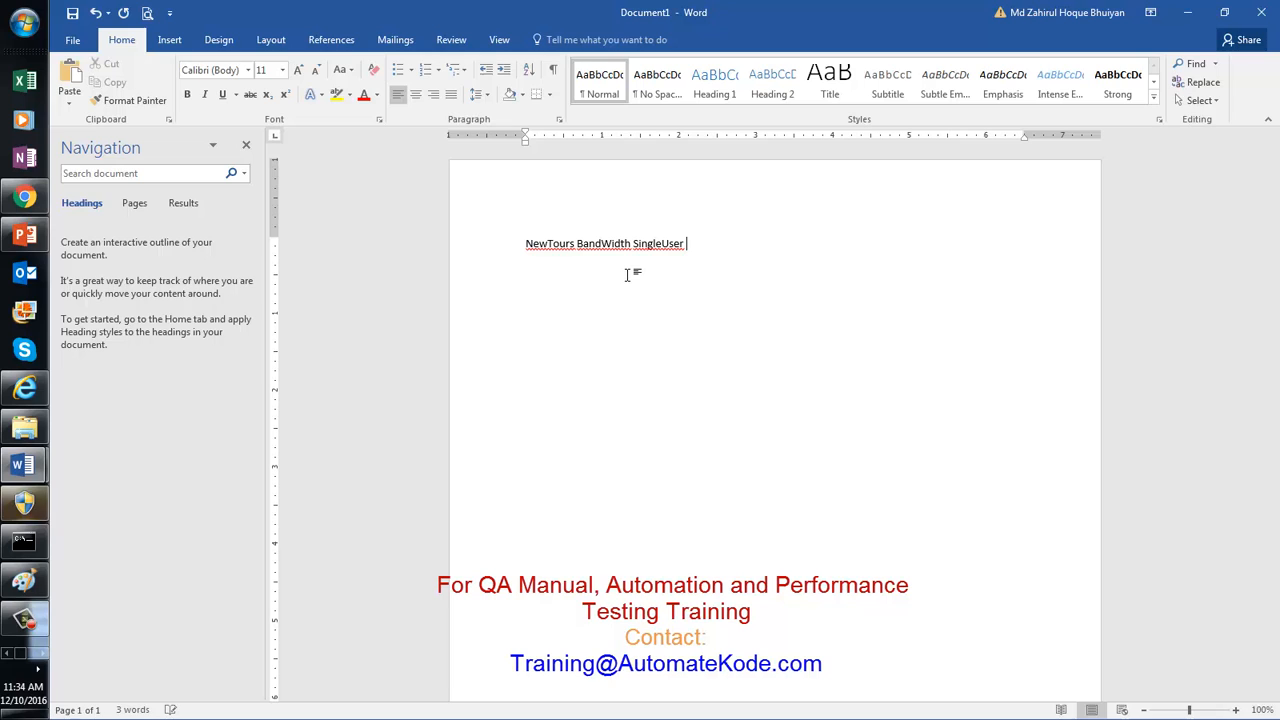
{"action": "type", "text": "Bandwidth"}
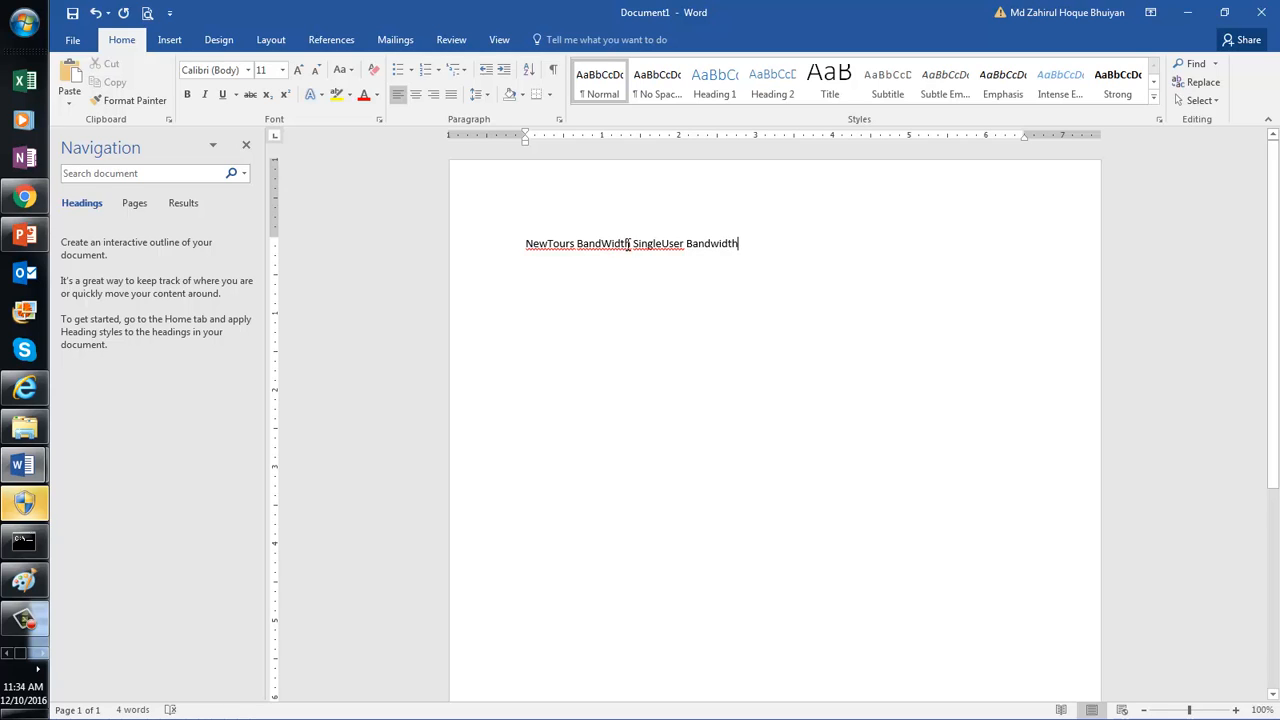
{"action": "left_click", "coordinate": [633, 244]}
{"action": "key", "text": "BackSpace"}
{"action": "key", "text": "BackSpace"}
{"action": "key", "text": "BackSpace"}
{"action": "key", "text": "BackSpace"}
{"action": "key", "text": "BackSpace"}
{"action": "key", "text": "BackSpace"}
{"action": "key", "text": "BackSpace"}
{"action": "key", "text": "BackSpace"}
{"action": "key", "text": "BackSpace"}
{"action": "key", "text": "BackSpace"}
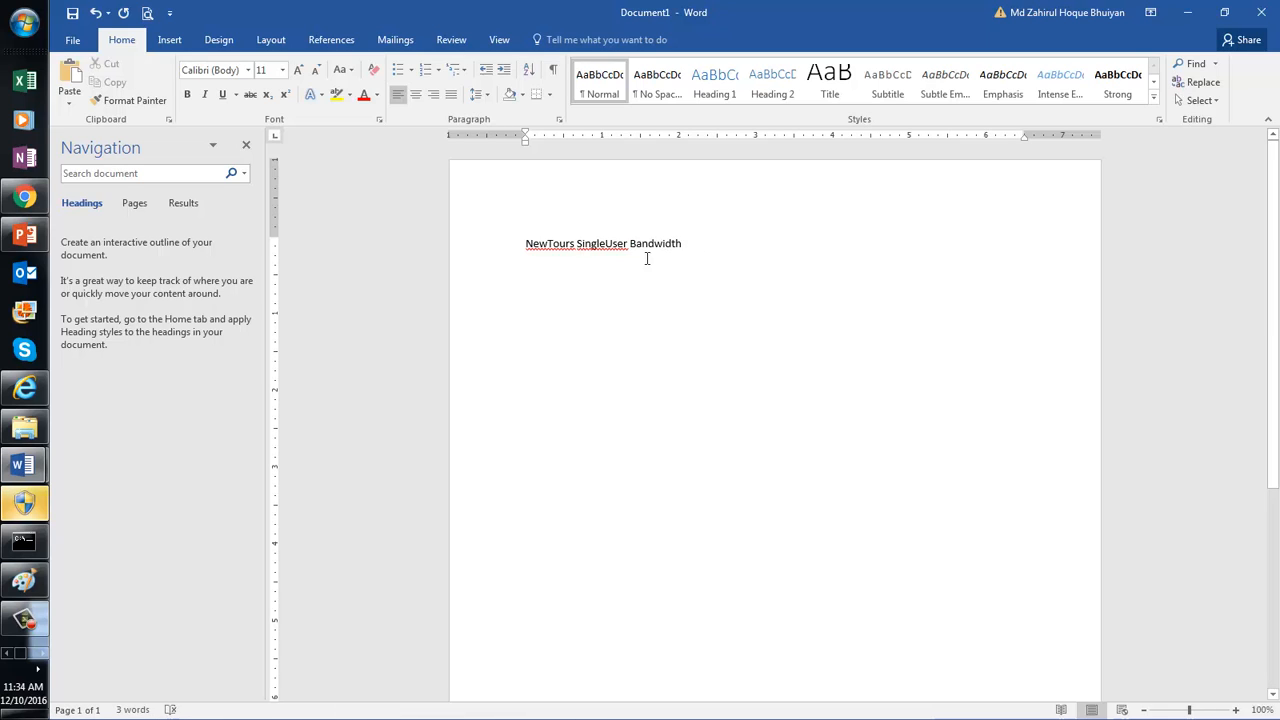
{"action": "left_click", "coordinate": [607, 244]}
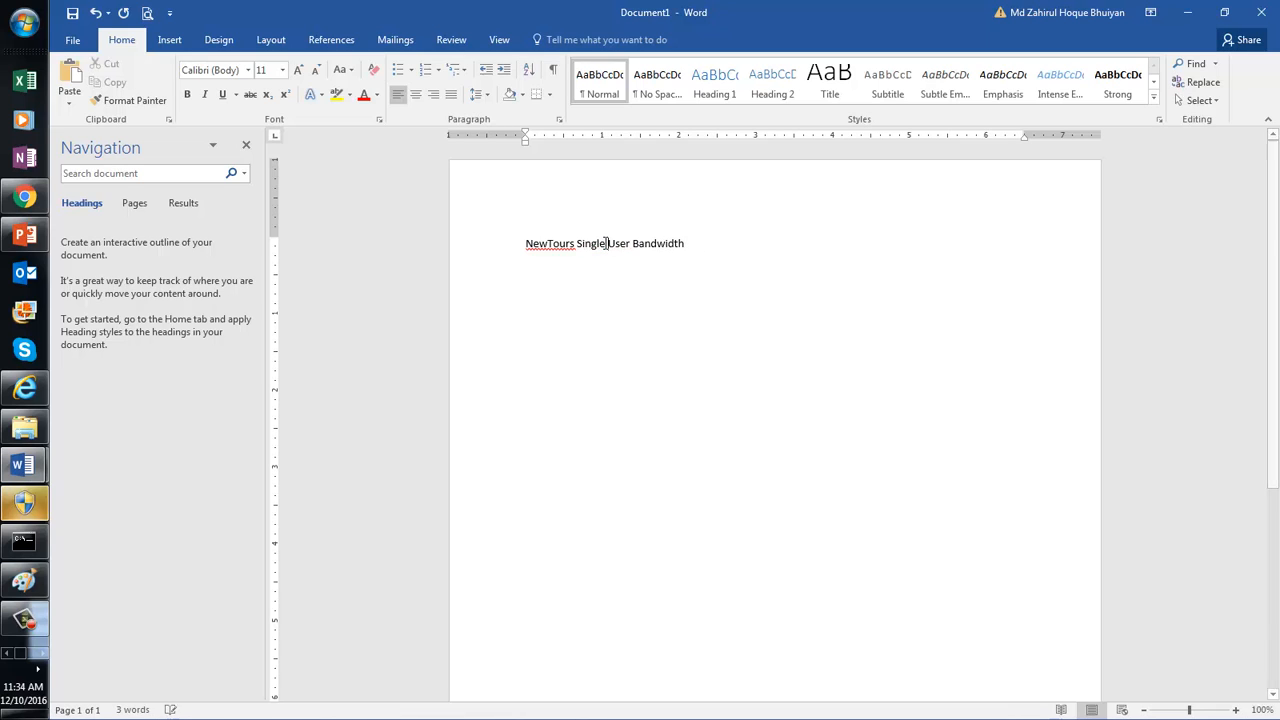
{"action": "left_click", "coordinate": [693, 244]}
{"action": "type", "text": "A"}
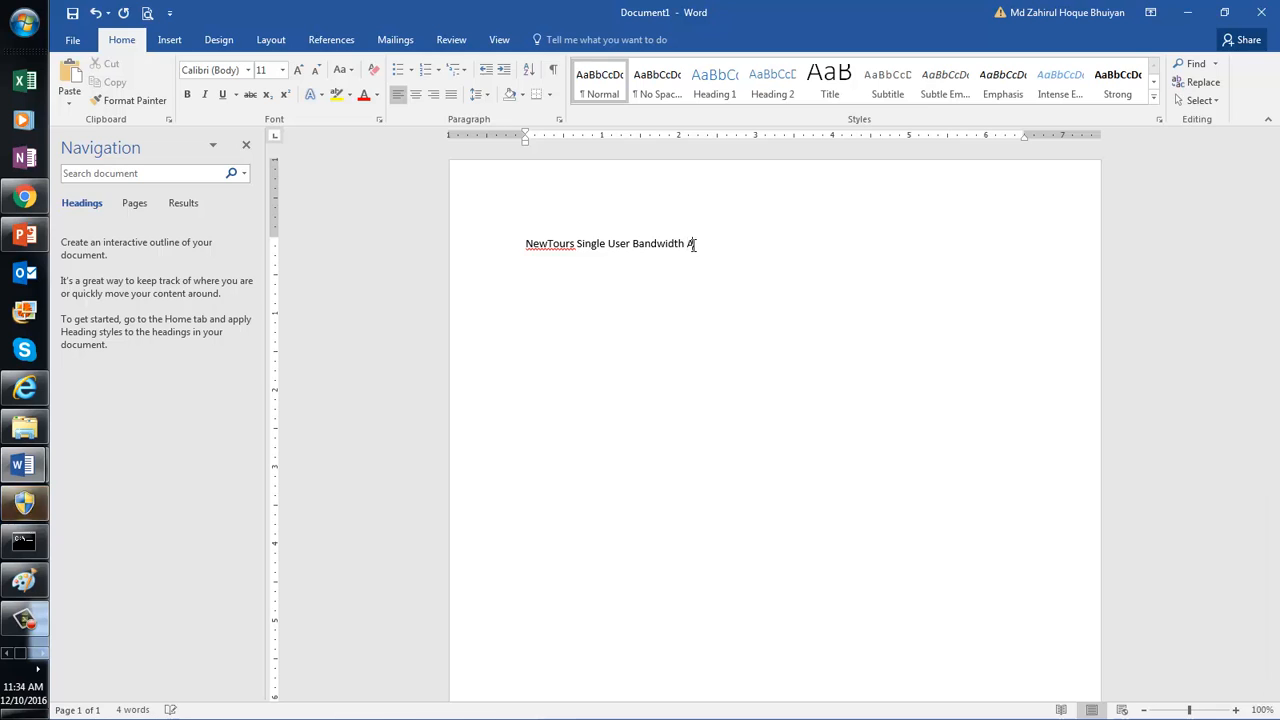
{"action": "type", "text": "nalysis"}
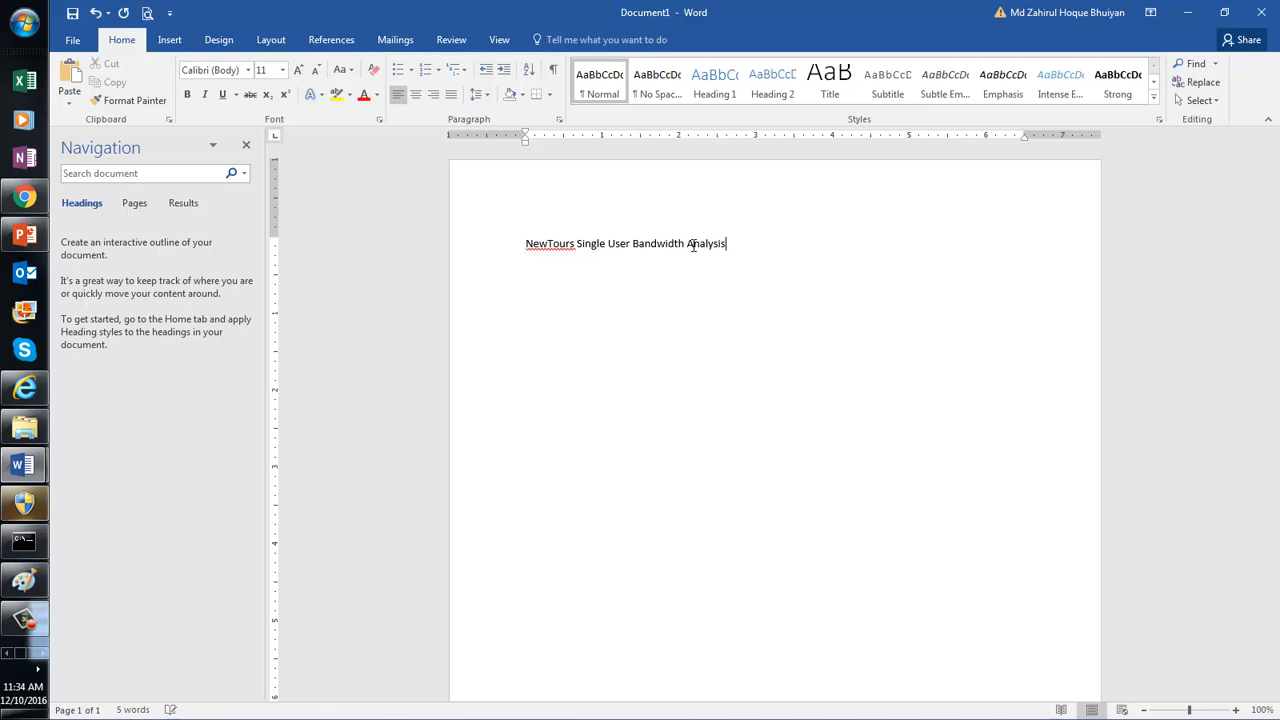
{"action": "triple_click", "coordinate": [727, 246]}
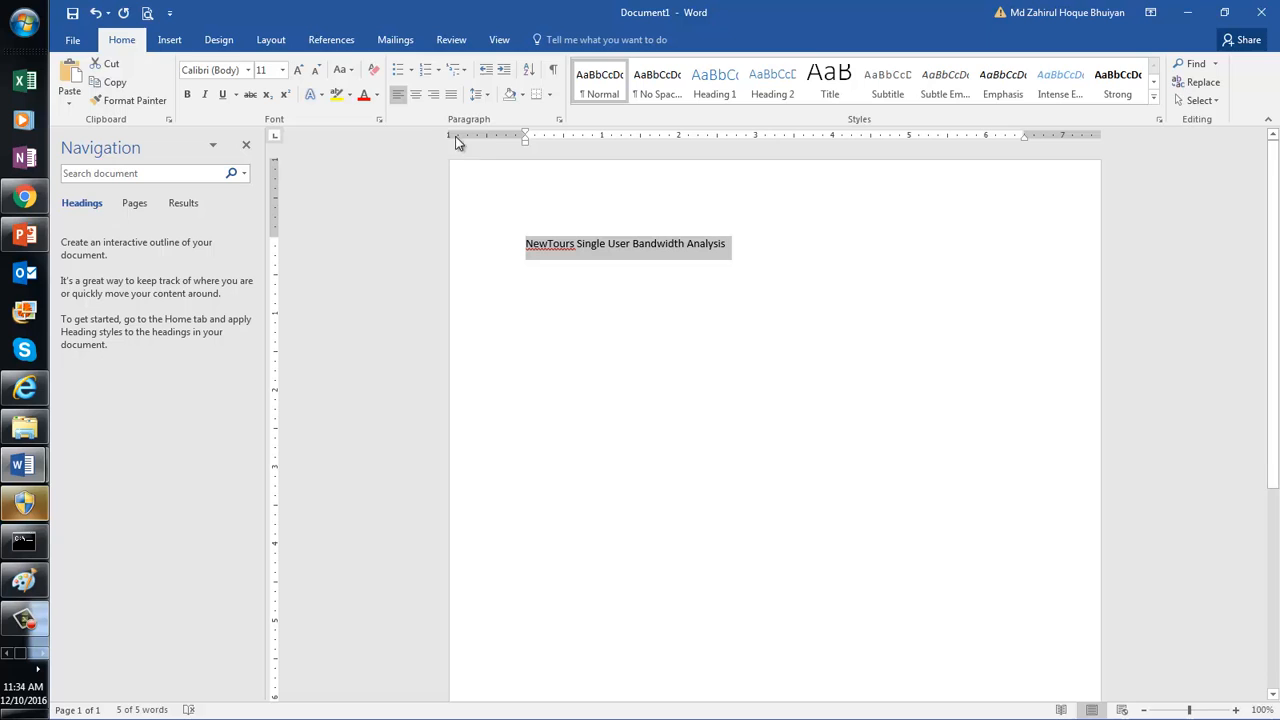
Step: Centre the title and set it to Times New Roman, 26 pt
{"action": "left_click", "coordinate": [418, 97]}
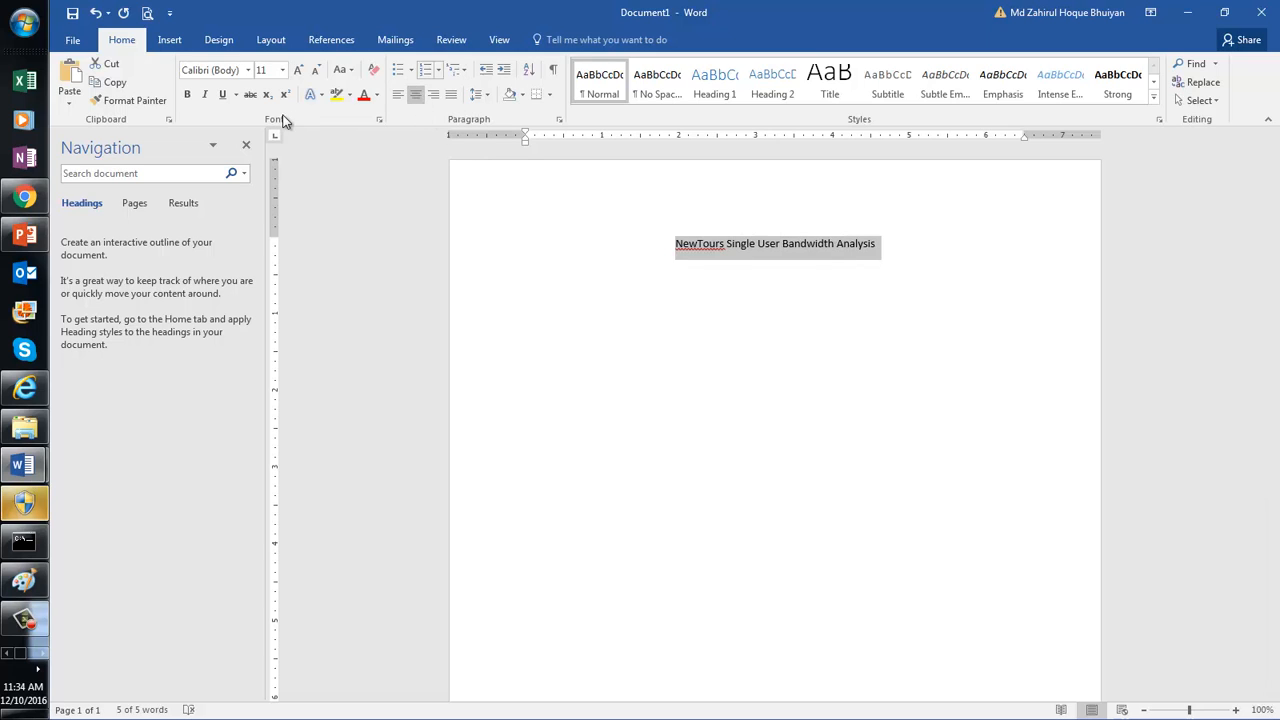
{"action": "left_click", "coordinate": [248, 70]}
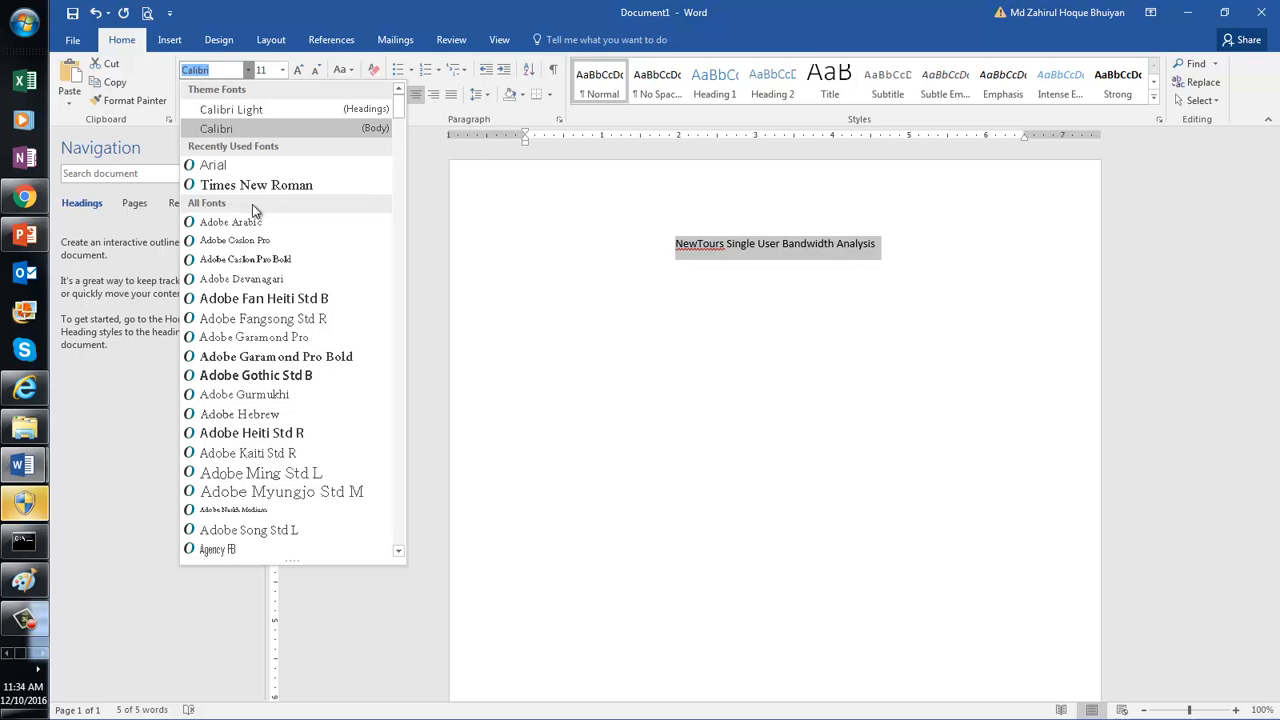
{"action": "left_click", "coordinate": [255, 186]}
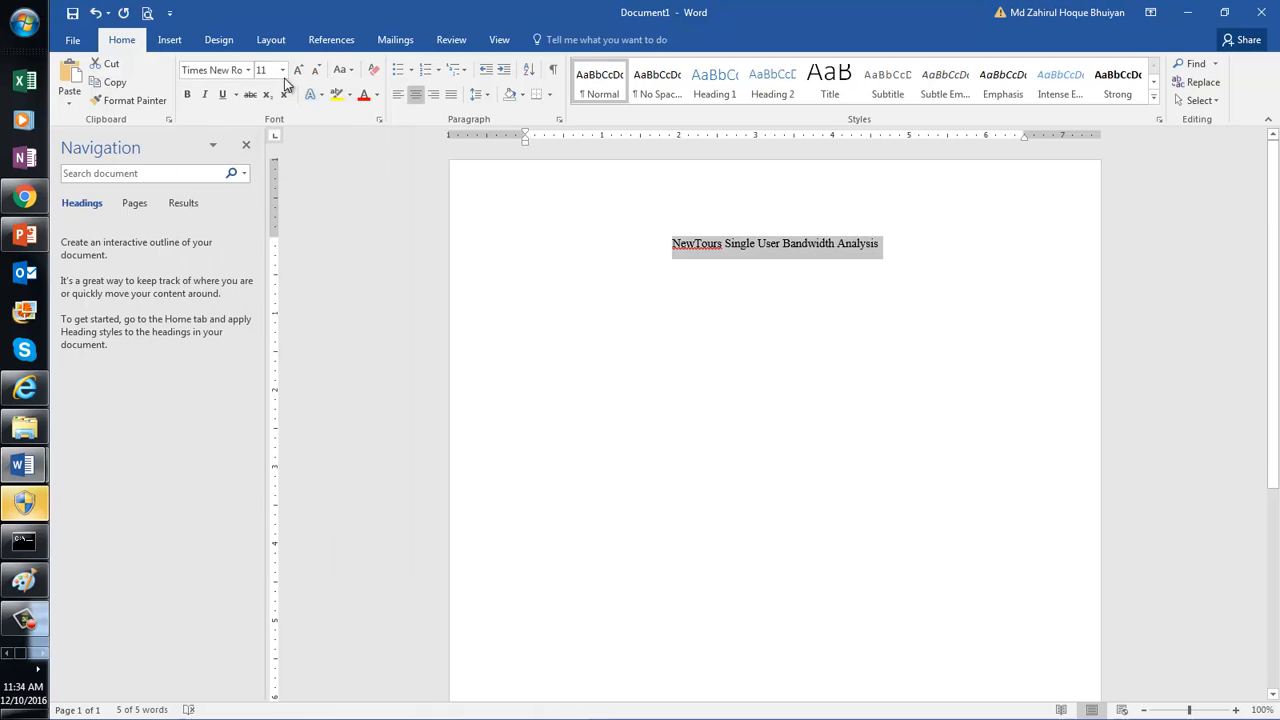
{"action": "left_click", "coordinate": [284, 72]}
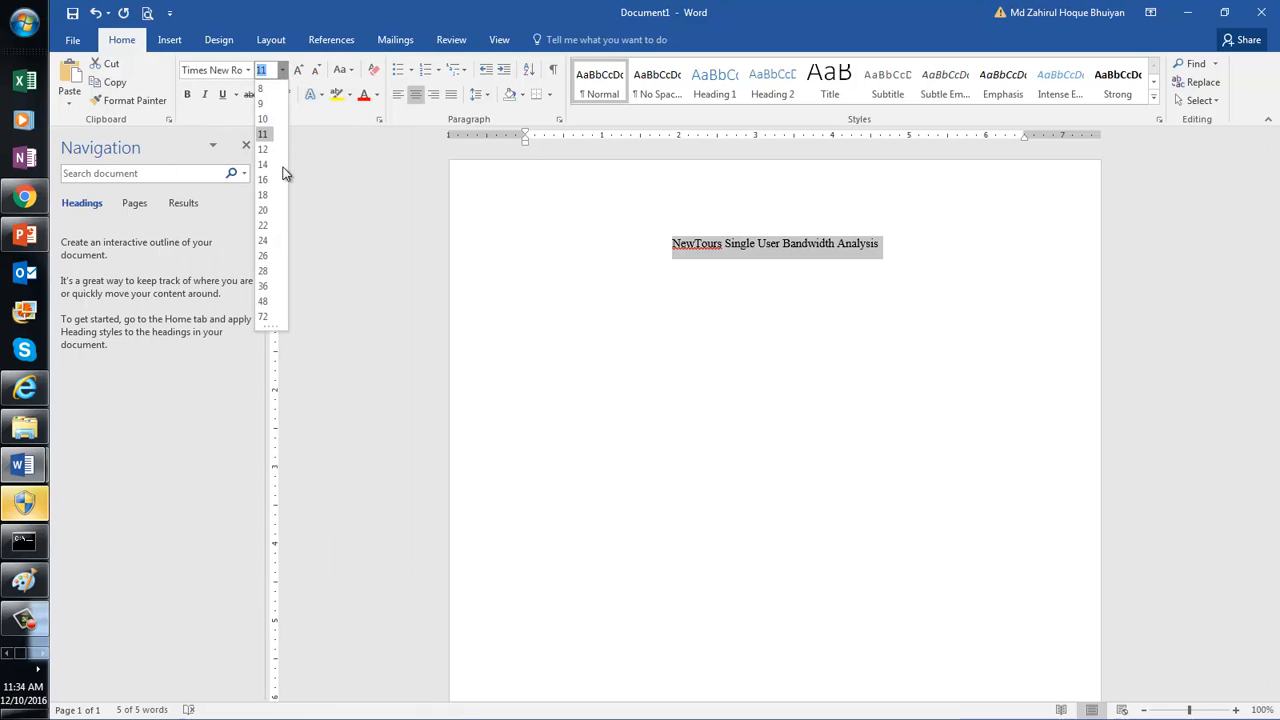
{"action": "left_click", "coordinate": [264, 255]}
{"action": "left_click", "coordinate": [765, 259]}
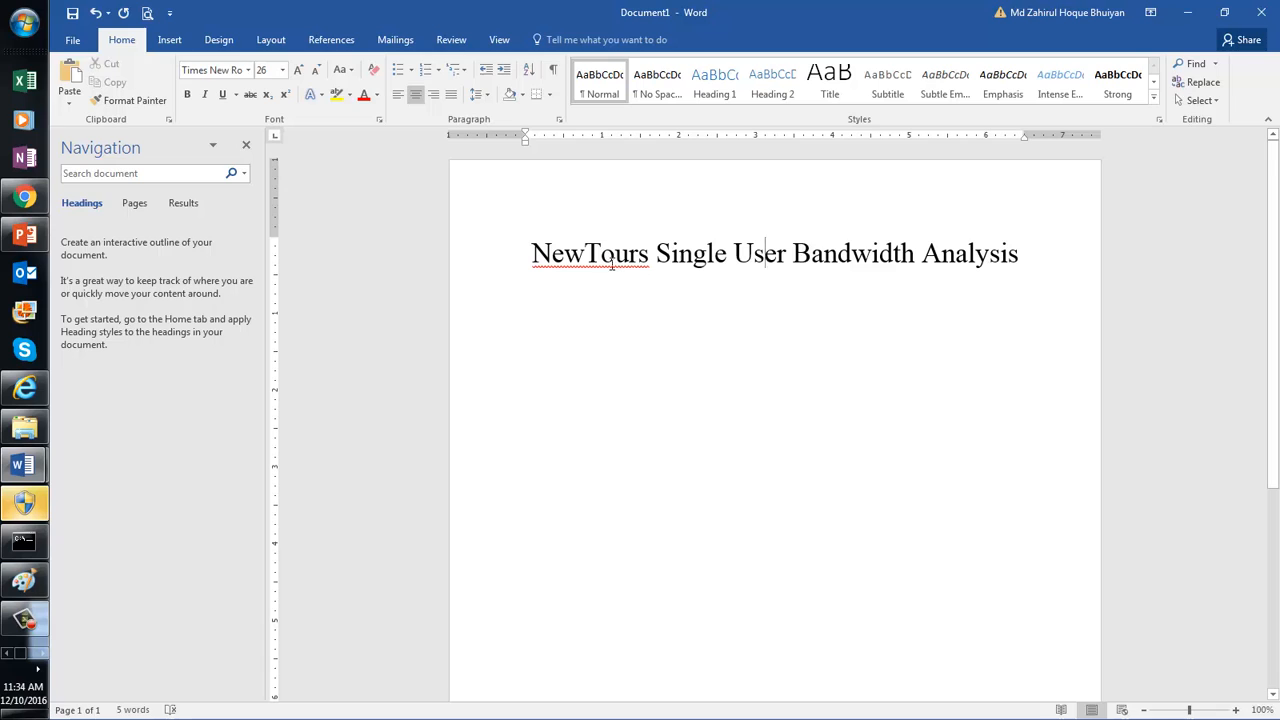
Step: Change NewTours to 'New Tours' and start a left-aligned line below the title
{"action": "left_click", "coordinate": [589, 254]}
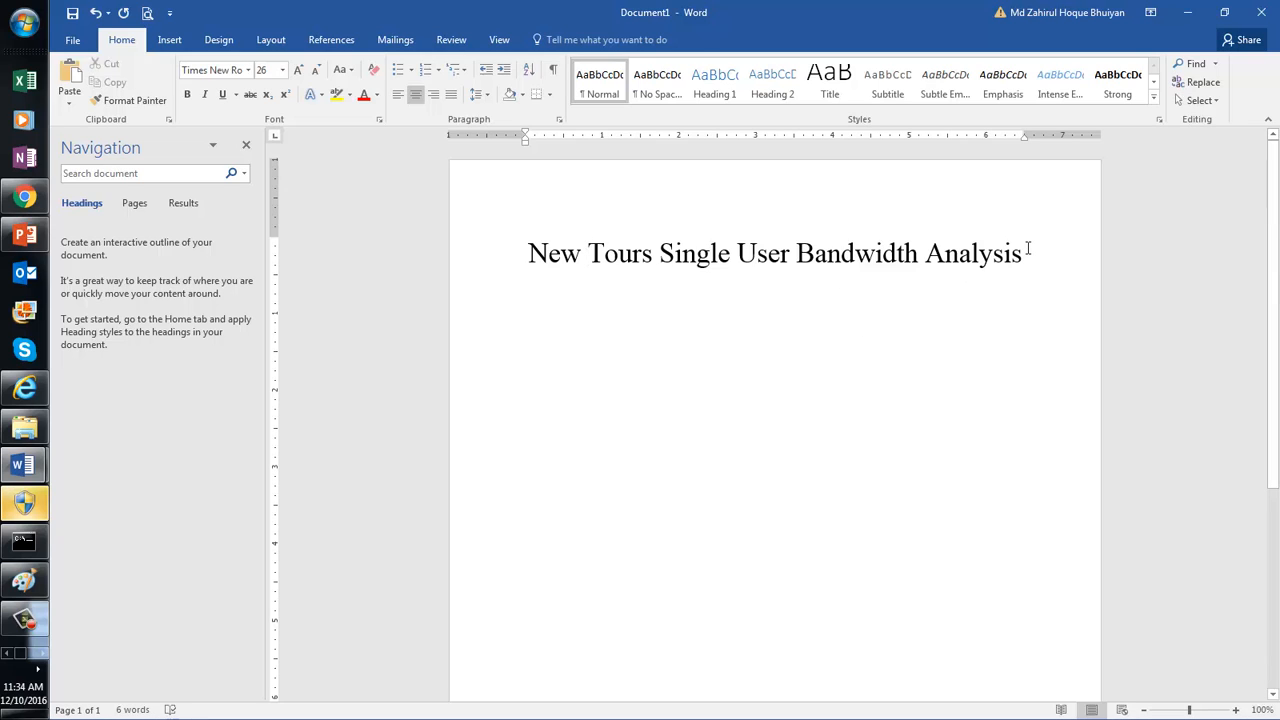
{"action": "key", "text": "Return"}
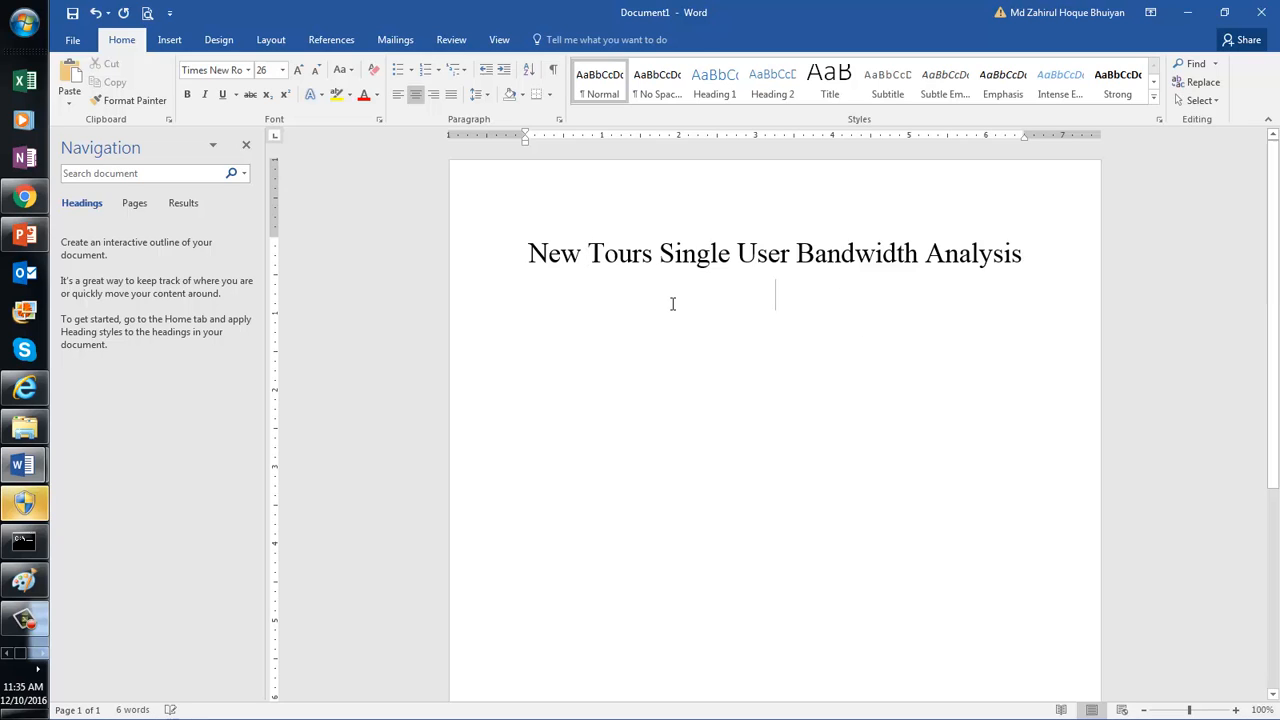
{"action": "left_click", "coordinate": [398, 94]}
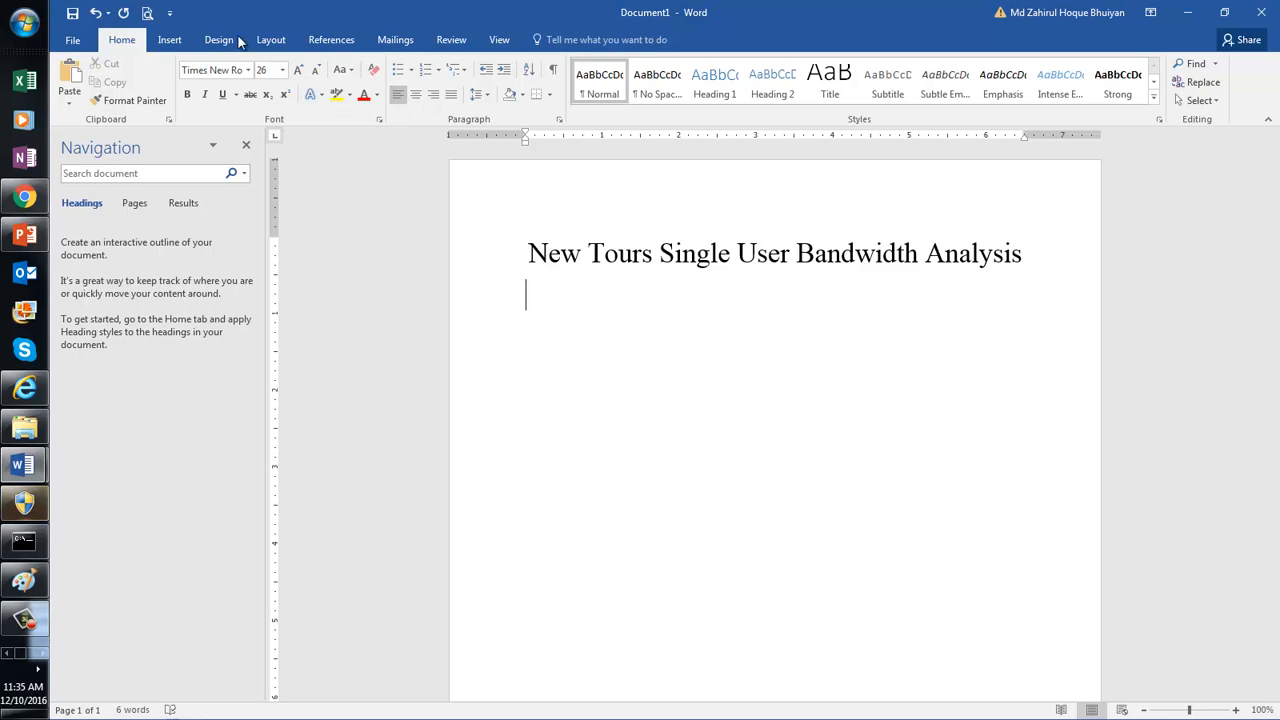
Step: Insert a 5-column, 6-row table and narrow its first column
{"action": "left_click", "coordinate": [172, 40]}
{"action": "left_click", "coordinate": [178, 80]}
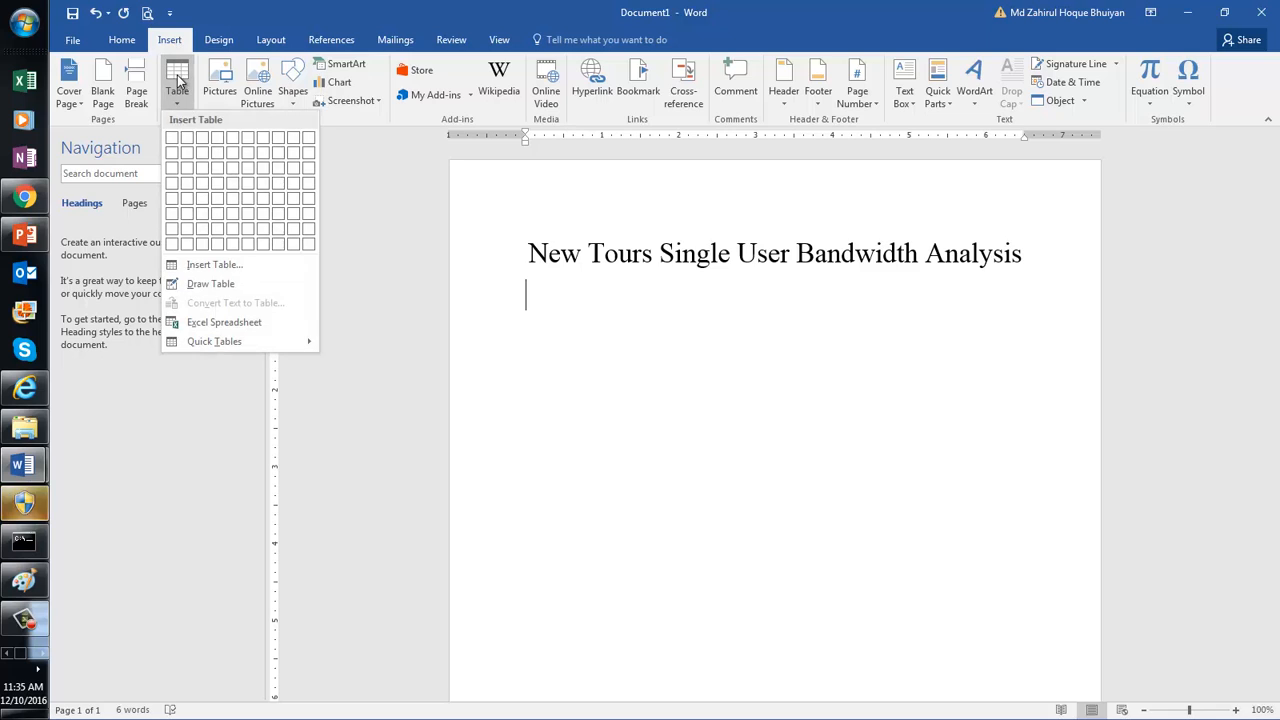
{"action": "left_click", "coordinate": [210, 266]}
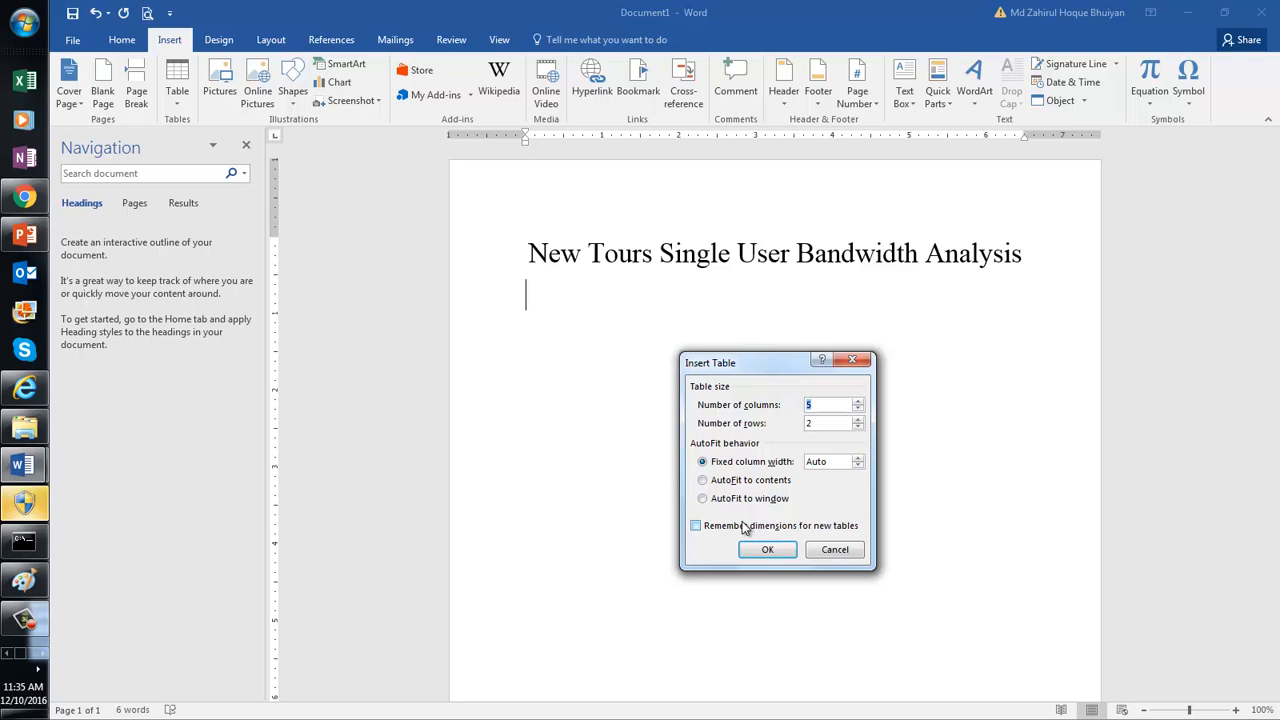
{"action": "type", "text": "5"}
{"action": "type", "text": "6"}
{"action": "left_click", "coordinate": [767, 549]}
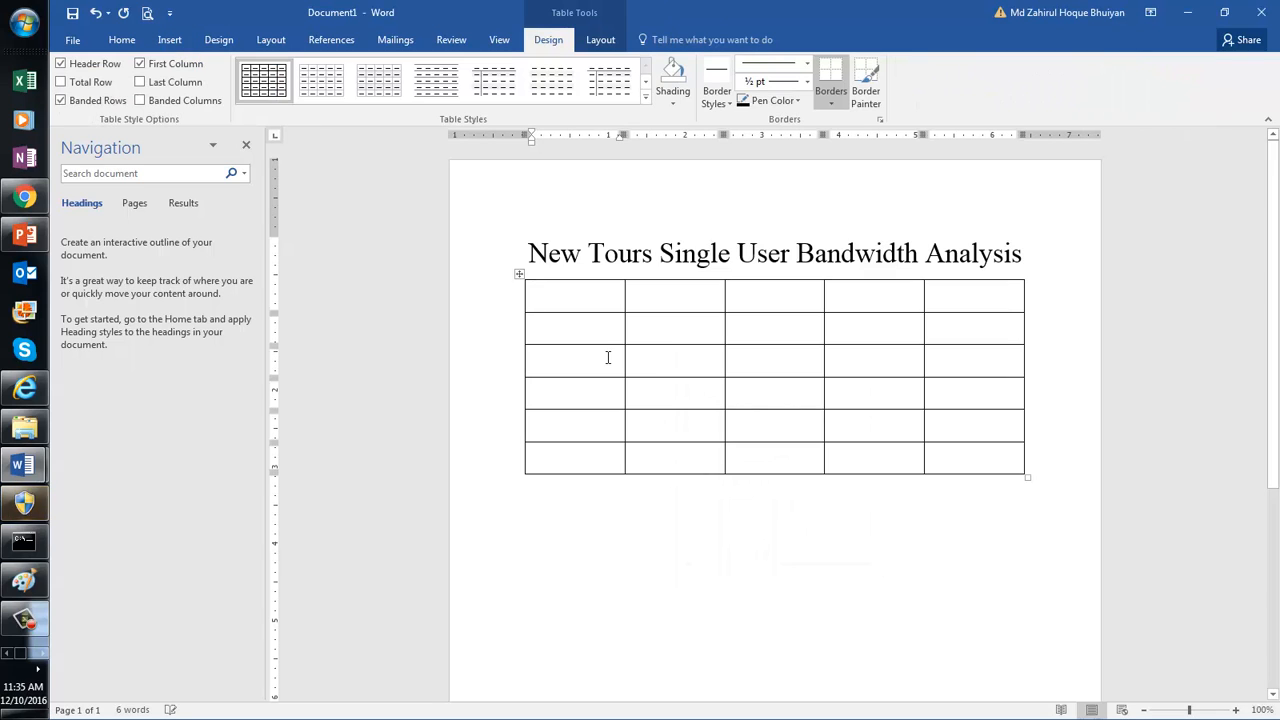
{"action": "left_click_drag", "start_coordinate": [573, 297], "coordinate": [572, 298]}
Step: Fill the first header cells with Transaction No, Transaction Name and Data Sent
{"action": "type", "text": "Transaction"}
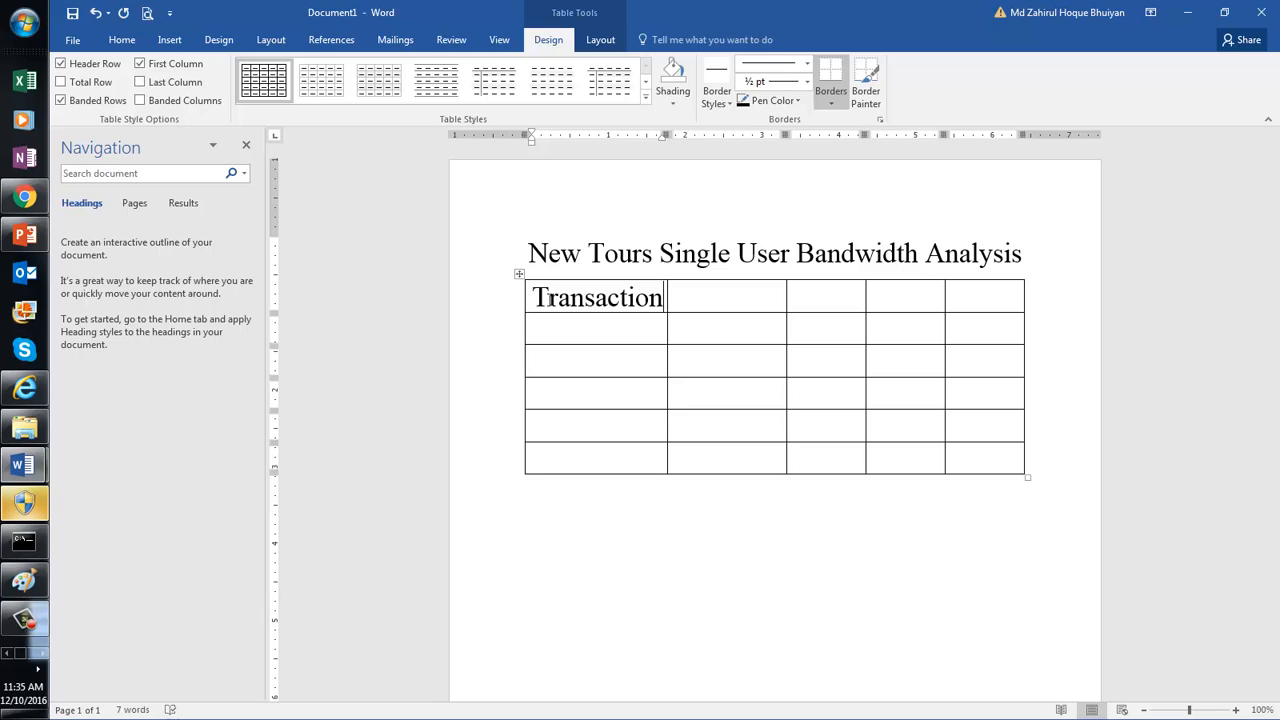
{"action": "type", "text": " No"}
{"action": "left_click", "coordinate": [711, 311]}
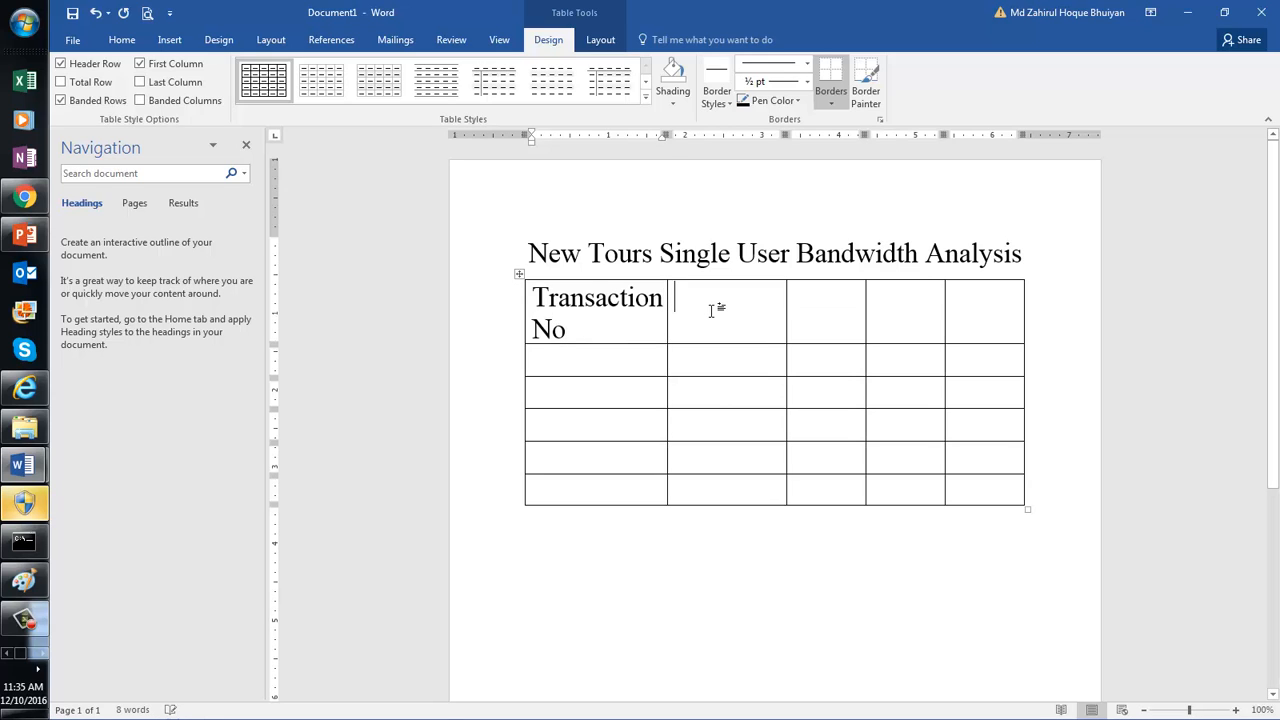
{"action": "type", "text": "Tran"}
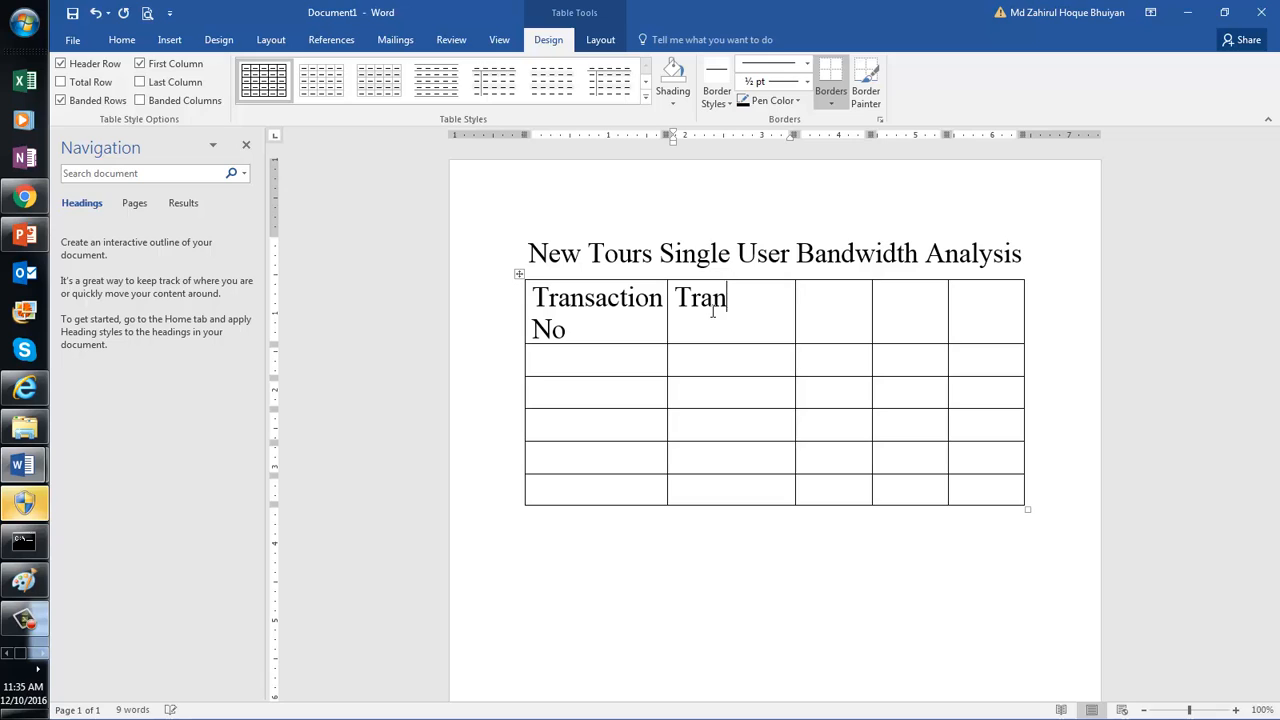
{"action": "type", "text": "saction Name"}
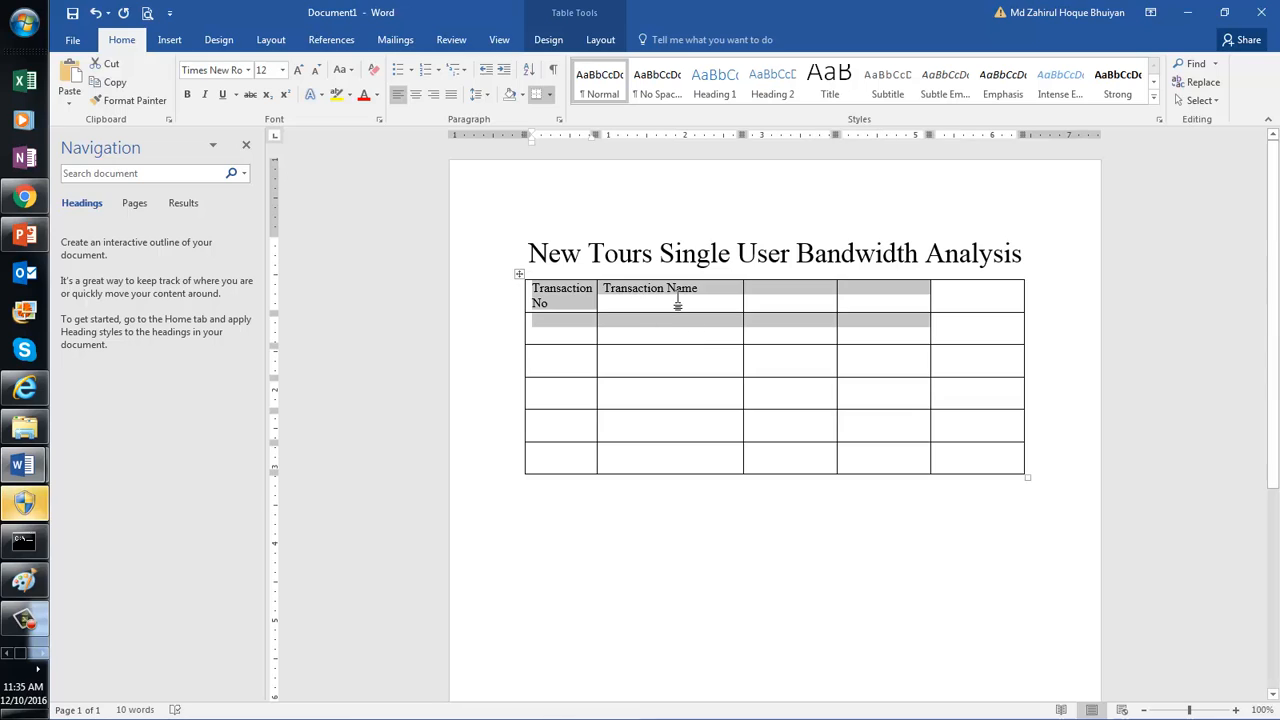
{"action": "left_click", "coordinate": [672, 292]}
{"action": "left_click", "coordinate": [759, 292]}
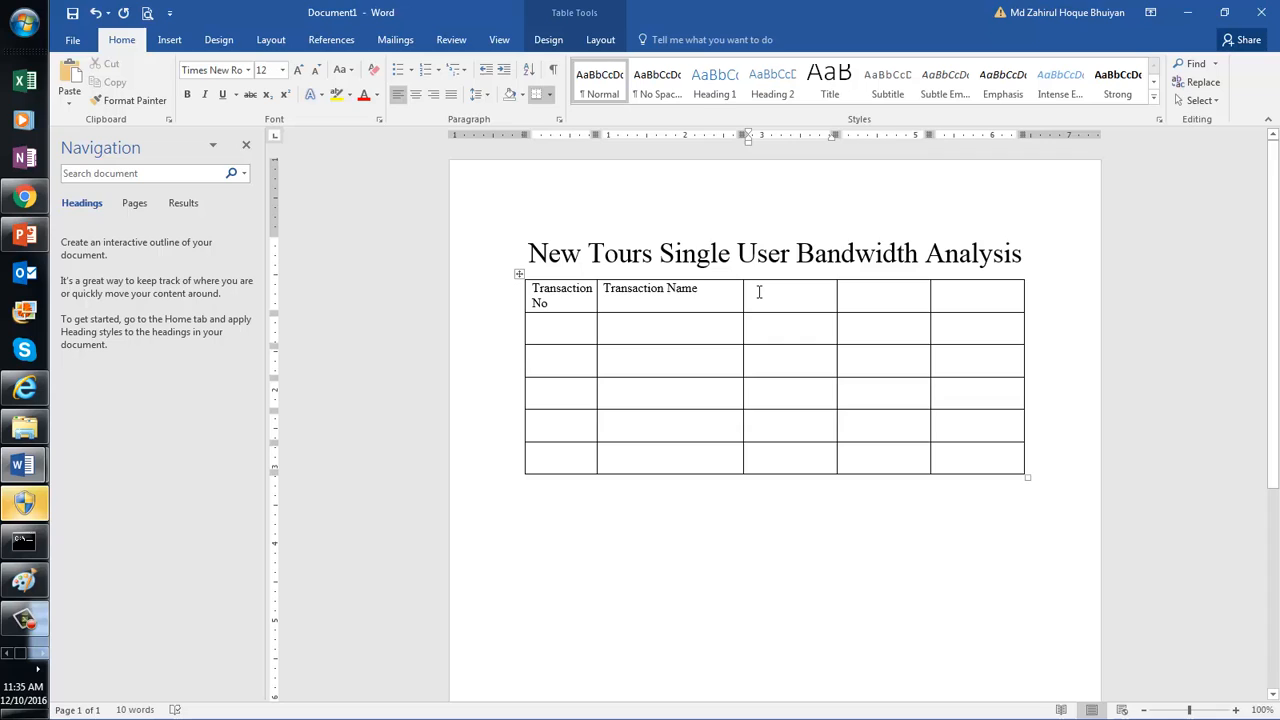
{"action": "type", "text": "B"}
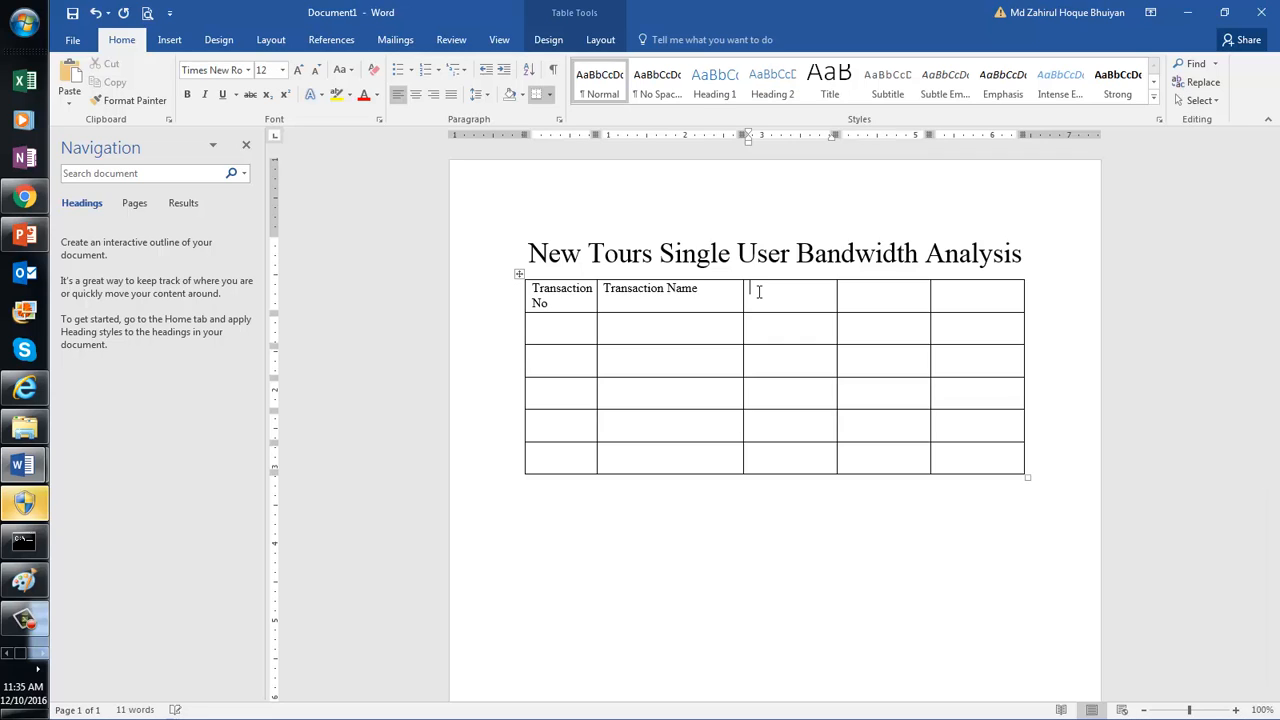
{"action": "type", "text": "Data Sent"}
Step: Add the Data Received and Response Time header cells
{"action": "left_click", "coordinate": [861, 293]}
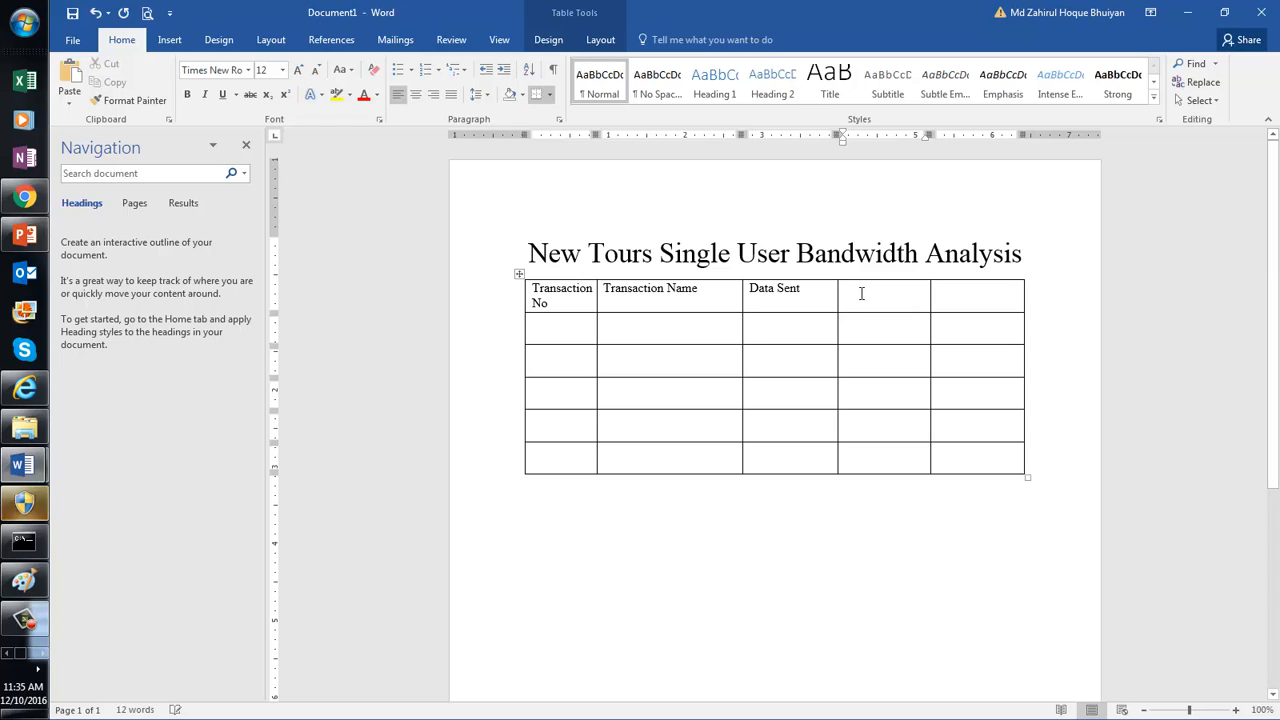
{"action": "type", "text": "Dat"}
{"action": "key", "text": "BackSpace"}
{"action": "key", "text": "BackSpace"}
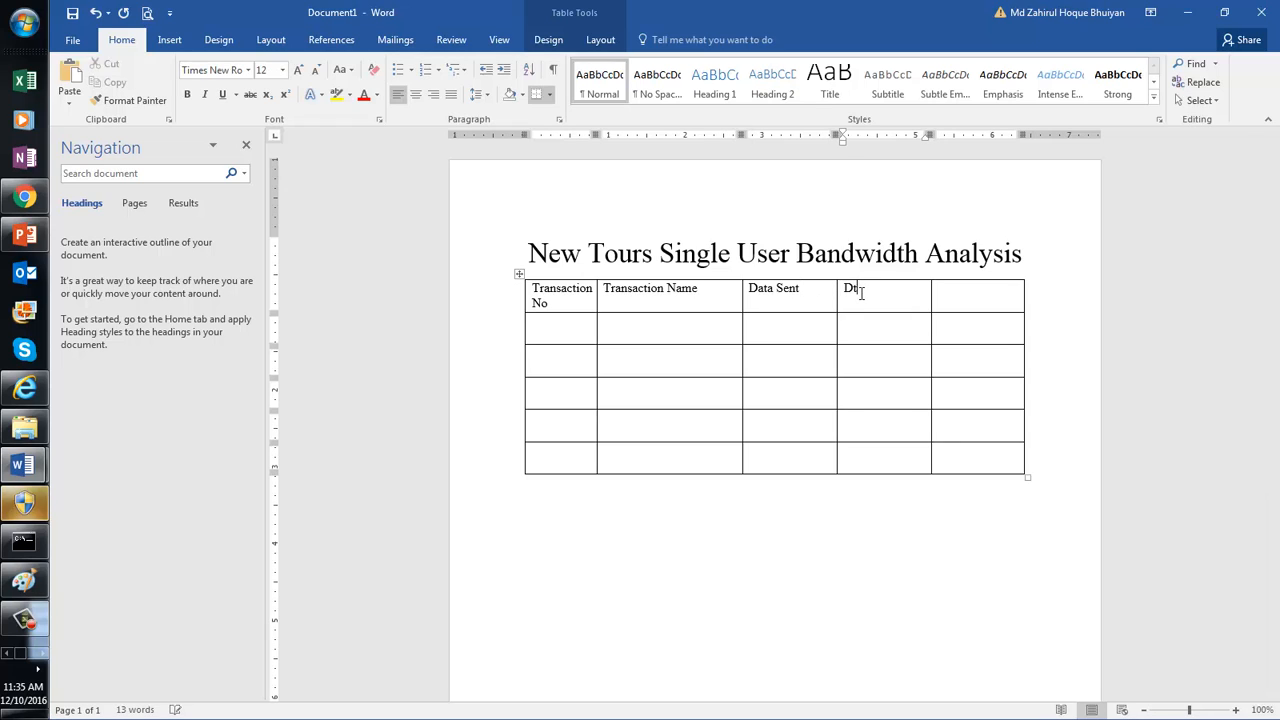
{"action": "type", "text": "ata R"}
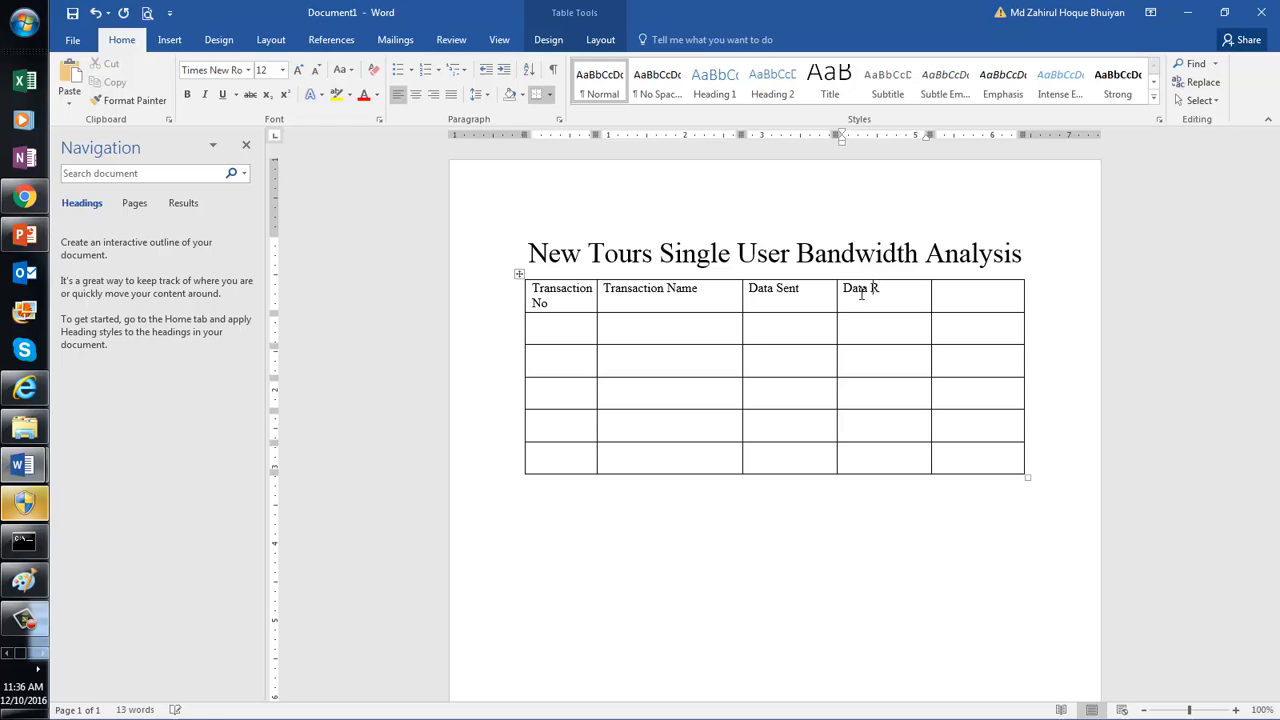
{"action": "type", "text": "eceived"}
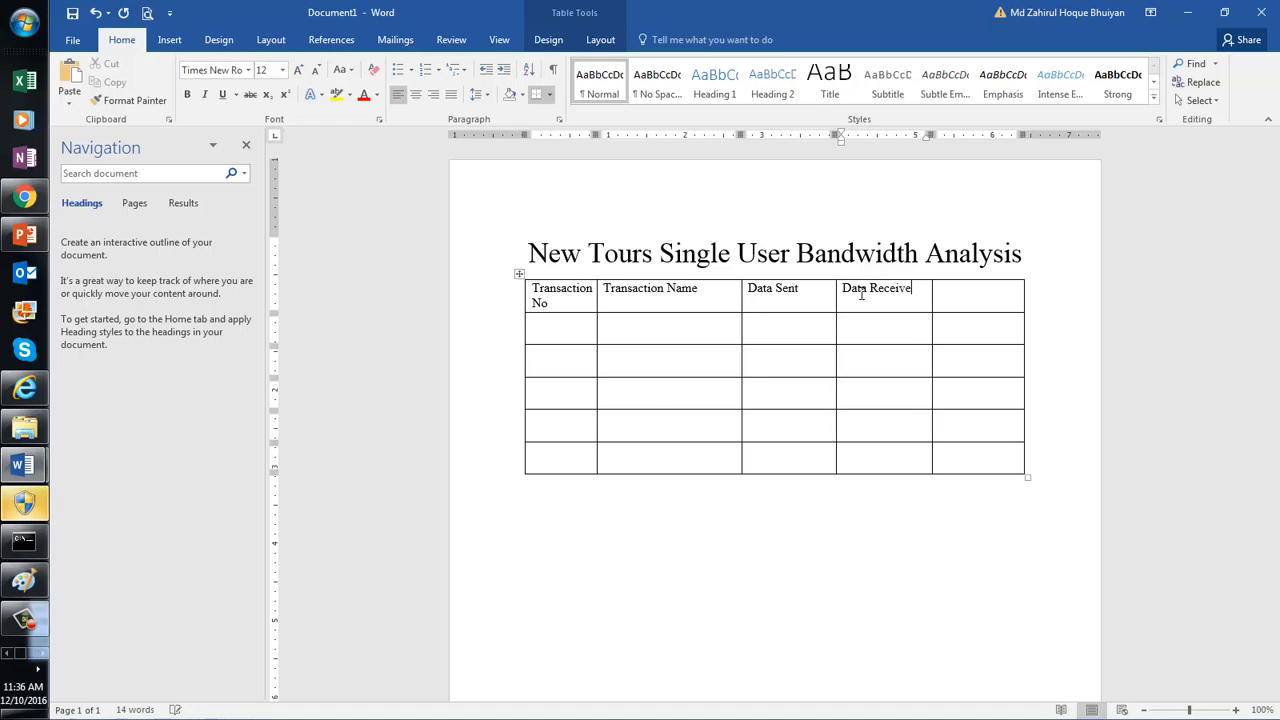
{"action": "left_click", "coordinate": [987, 300]}
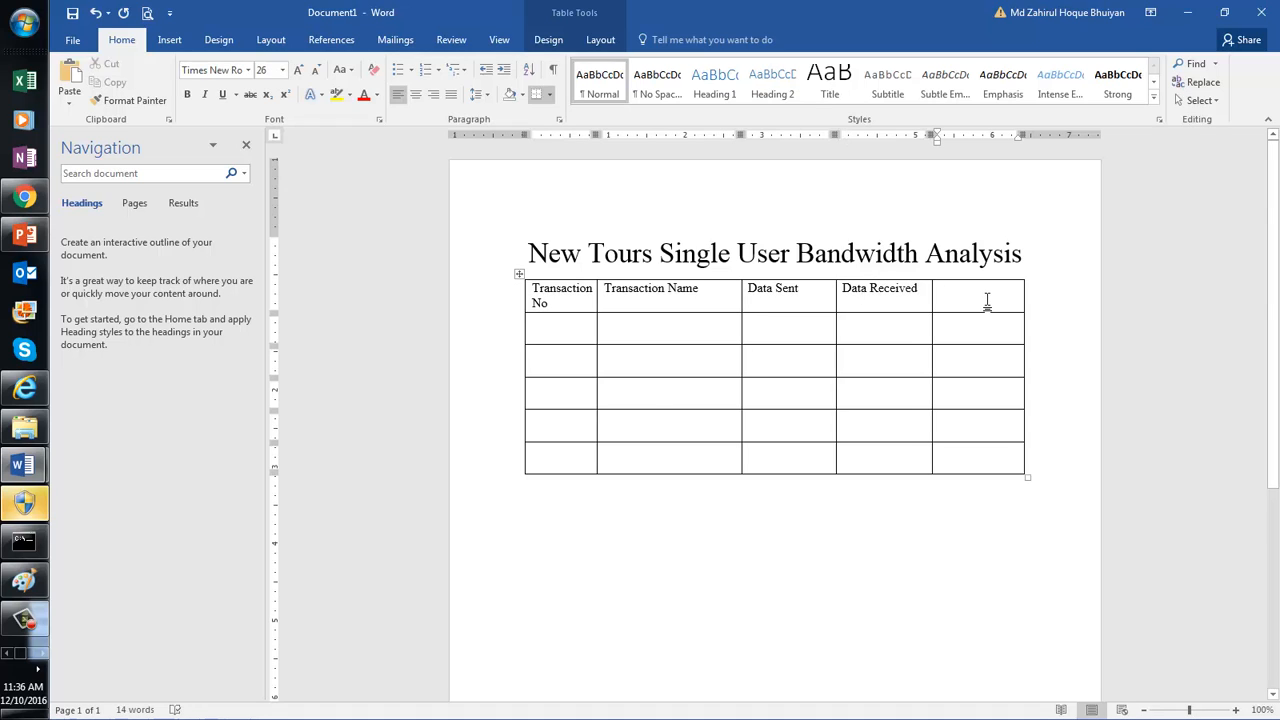
{"action": "type", "text": "Re"}
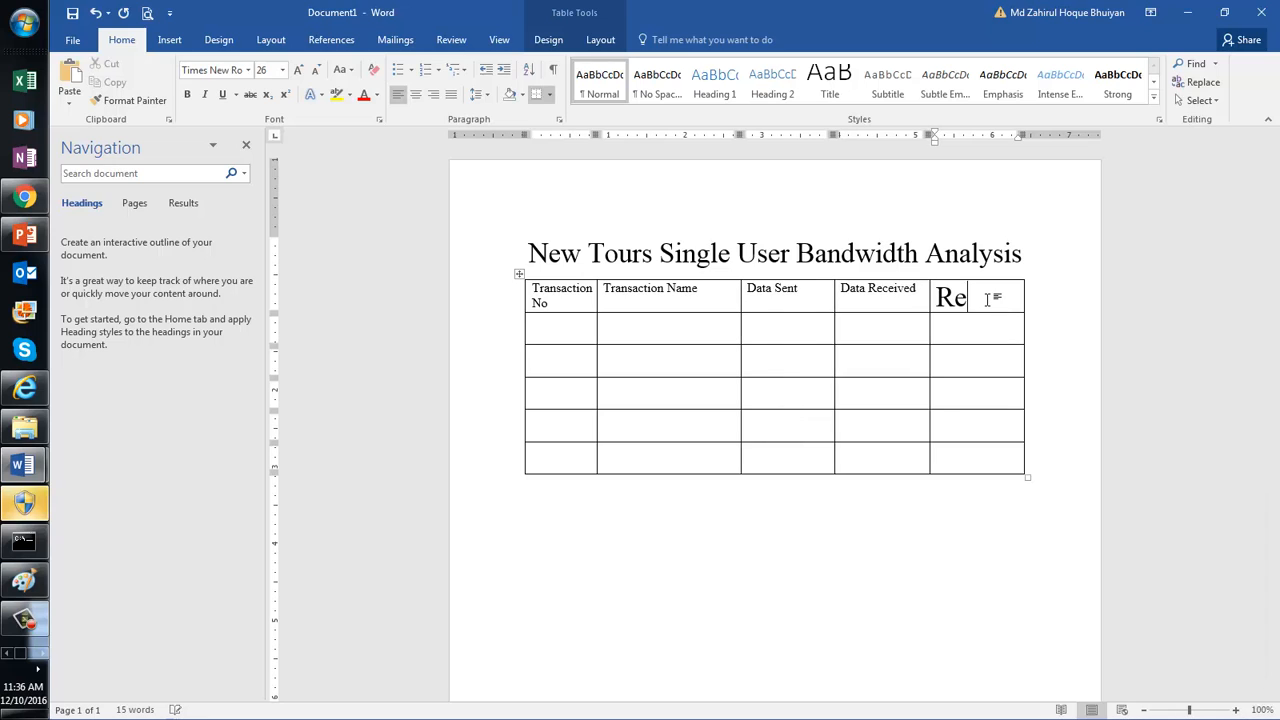
{"action": "type", "text": "sponse T"}
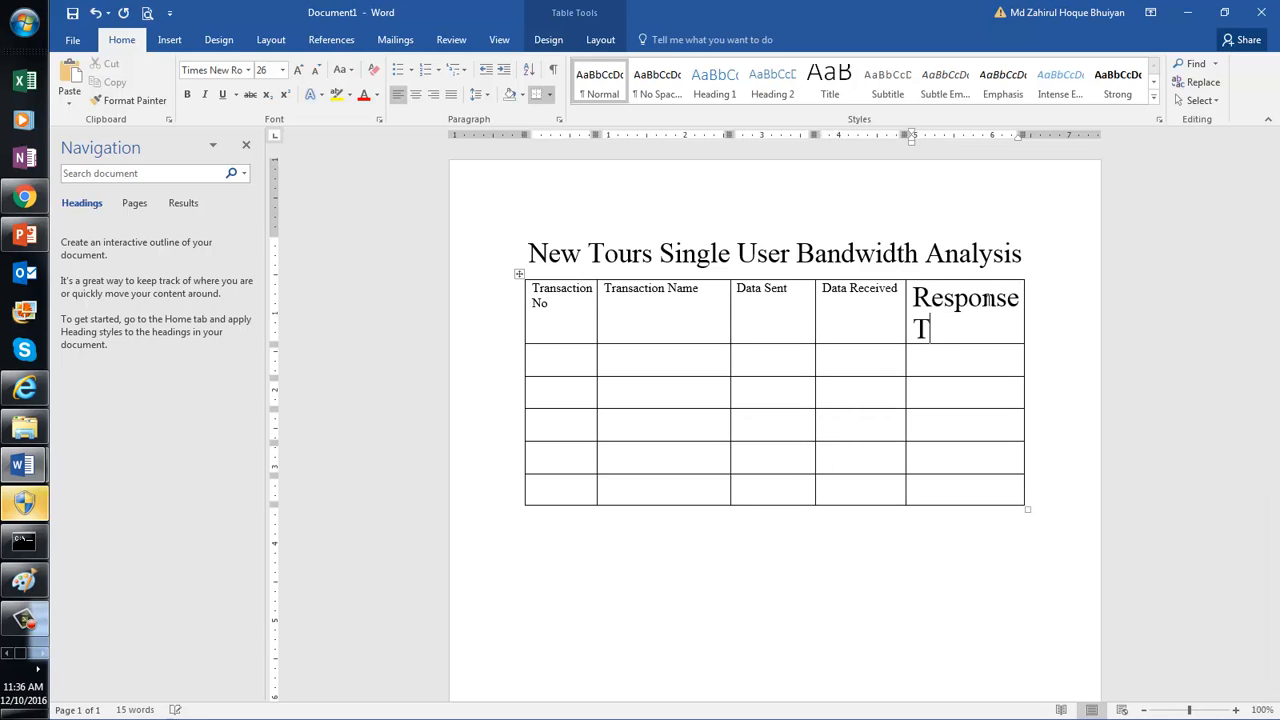
{"action": "type", "text": "ime"}
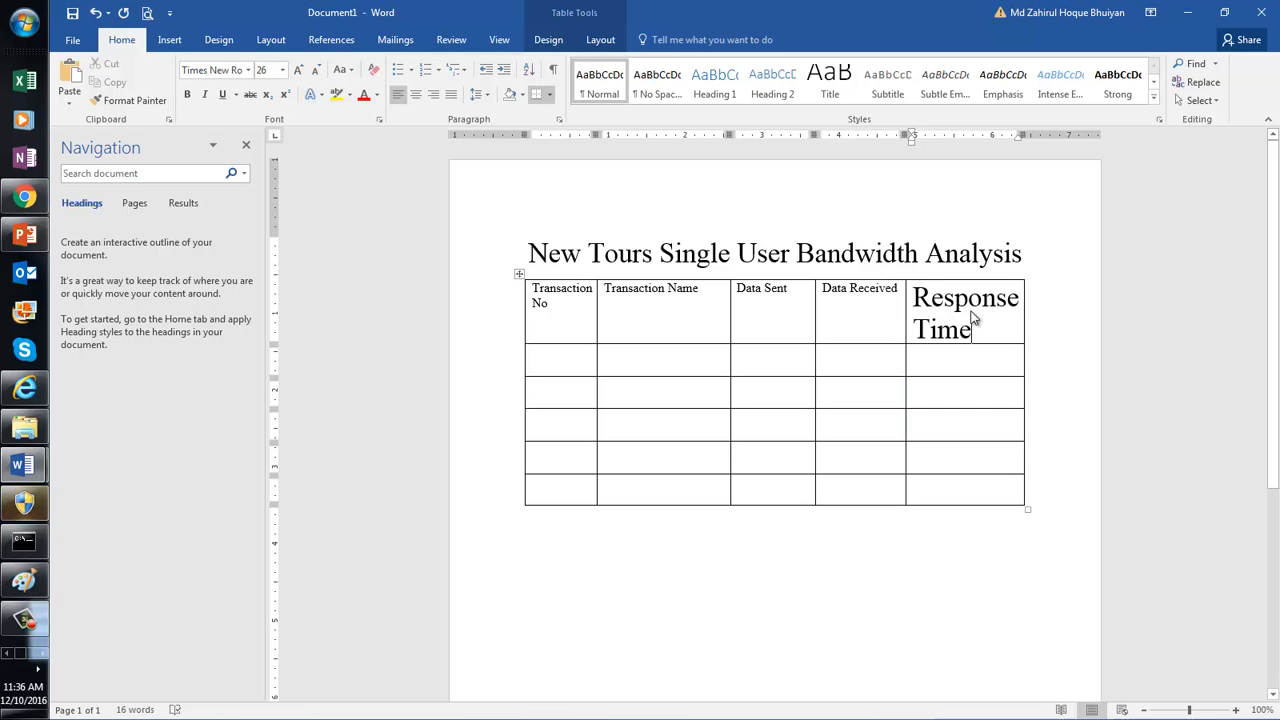
Step: Reduce the Response Time header text to 10 pt
{"action": "left_click_drag", "start_coordinate": [962, 312], "coordinate": [995, 330]}
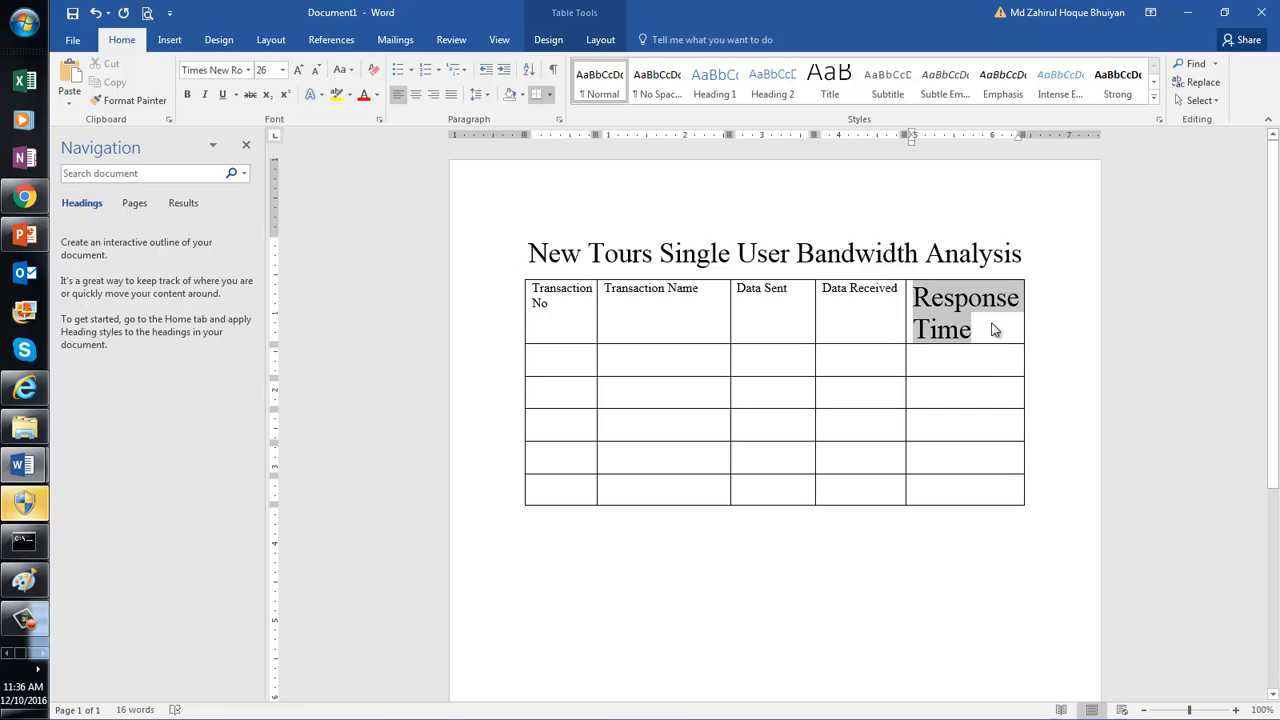
{"action": "left_click", "coordinate": [284, 69]}
{"action": "left_click", "coordinate": [265, 120]}
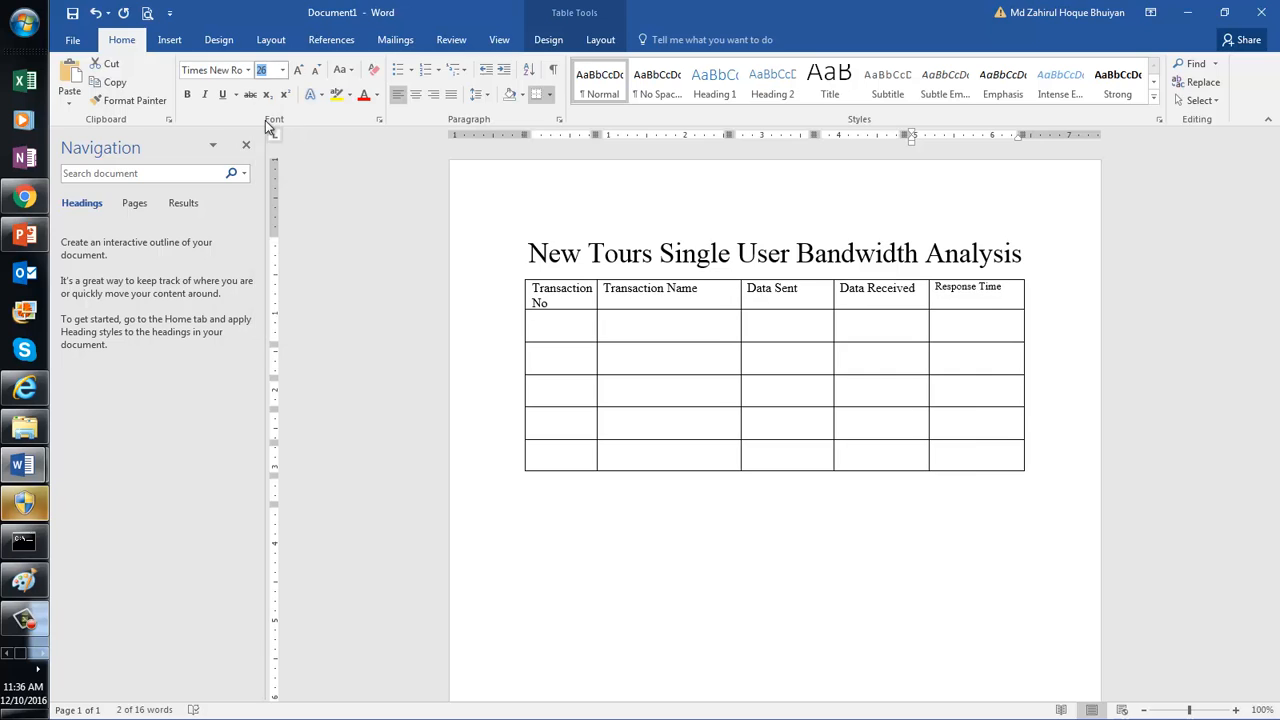
{"action": "left_click", "coordinate": [986, 354]}
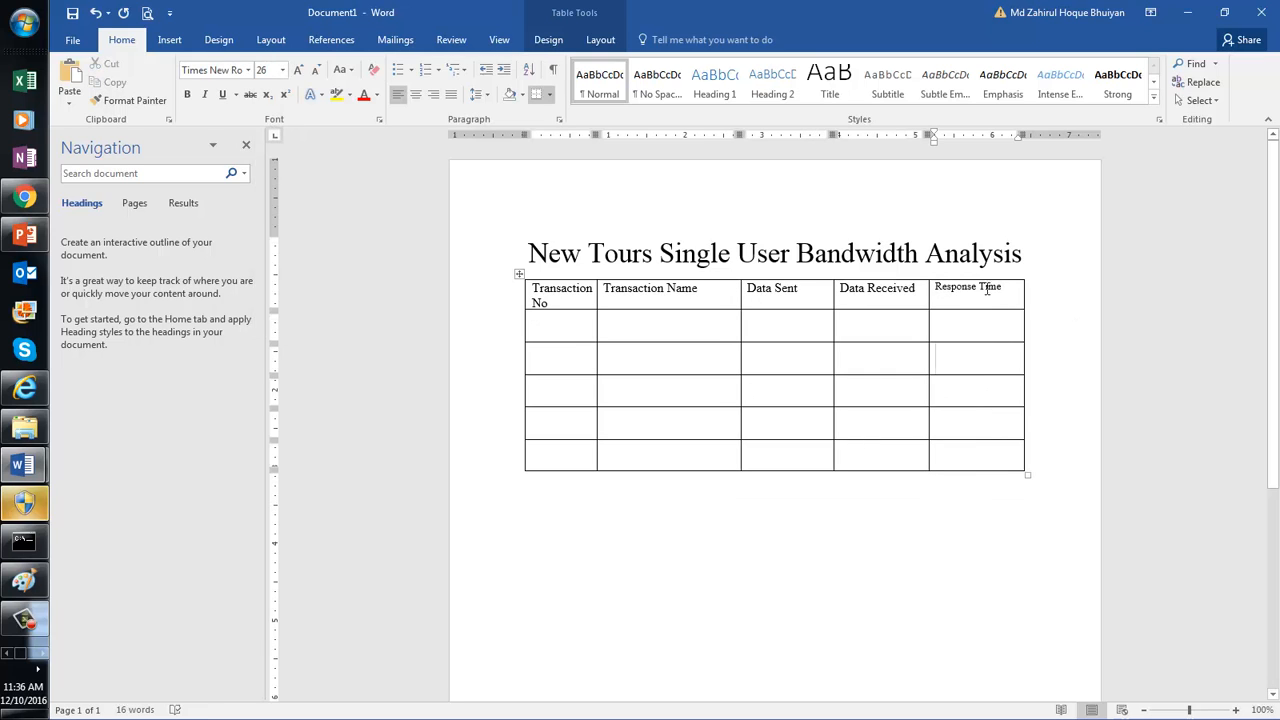
{"action": "right_click", "coordinate": [1011, 287]}
{"action": "mouse_move", "coordinate": [1048, 438]}
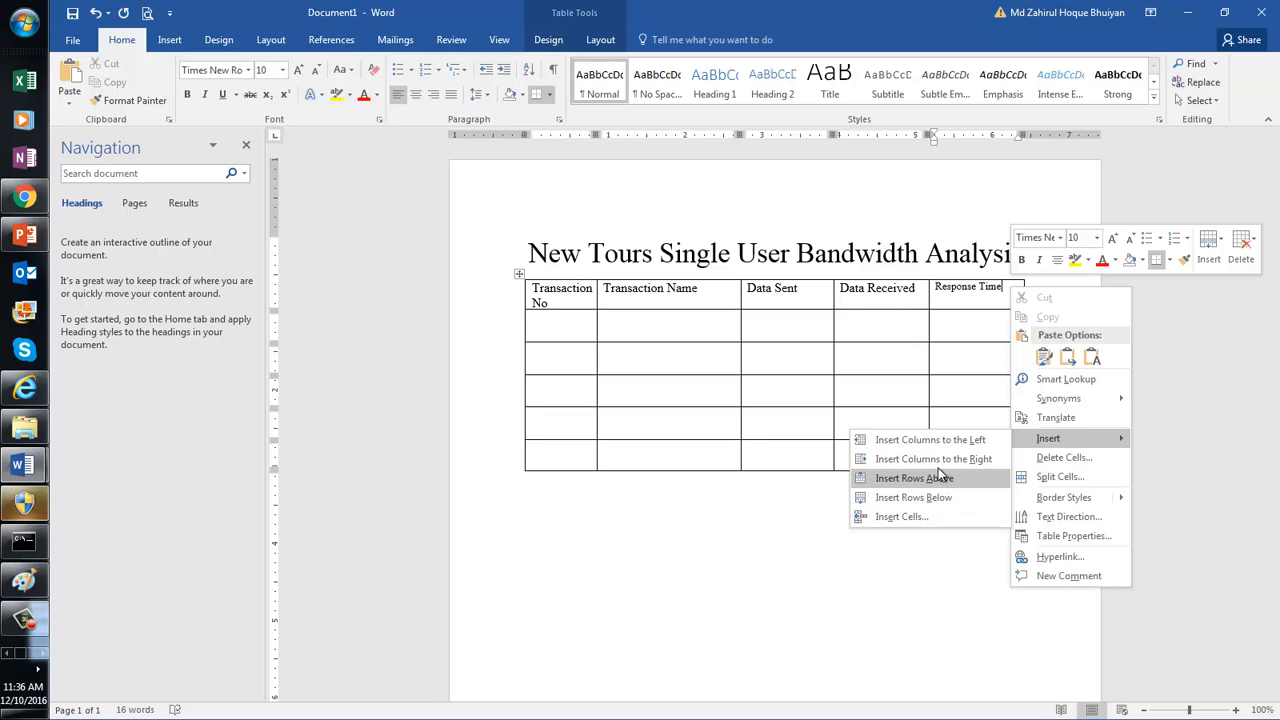
Step: Add a Comment column right of Response Time and widen Transaction Name
{"action": "left_click", "coordinate": [938, 460]}
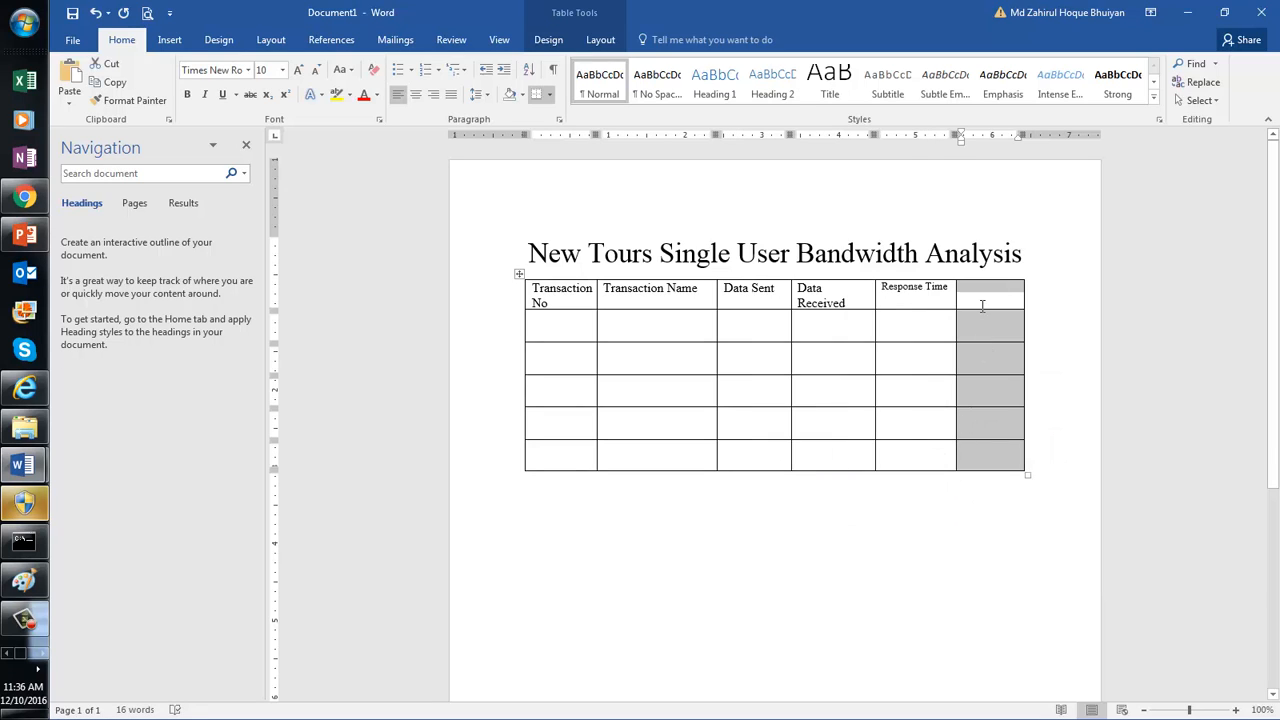
{"action": "left_click", "coordinate": [982, 296]}
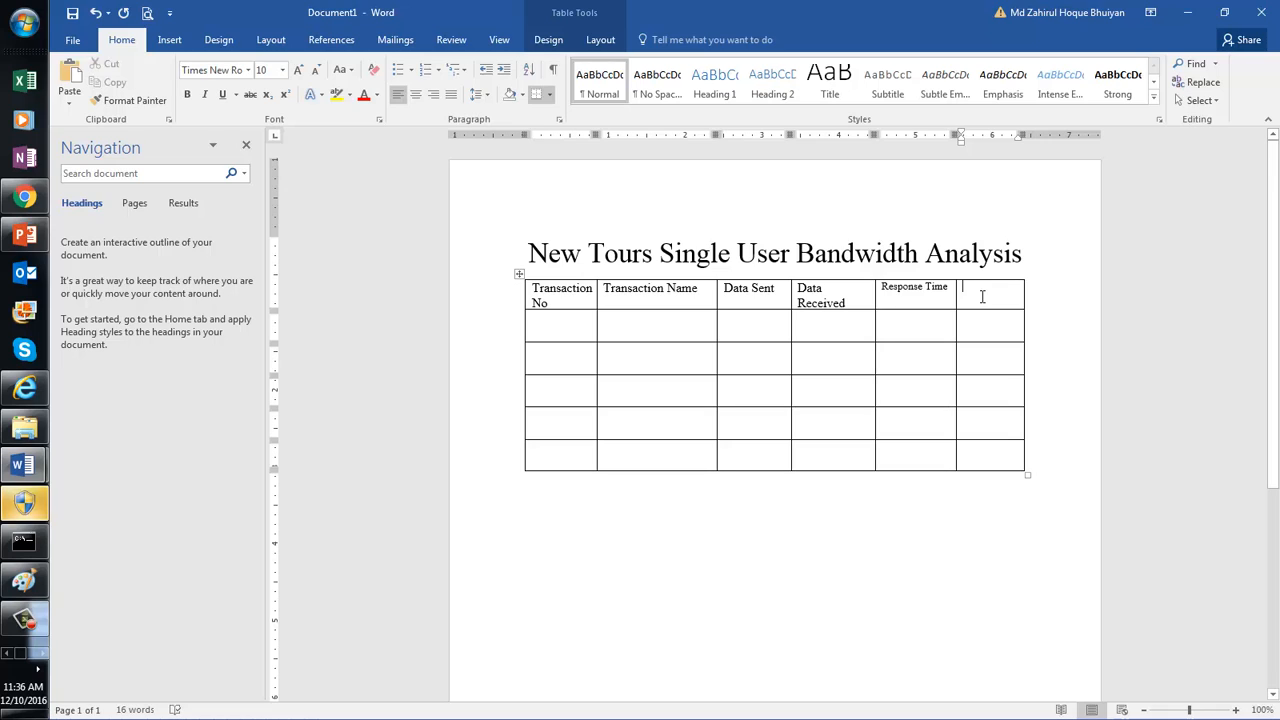
{"action": "type", "text": "Comment"}
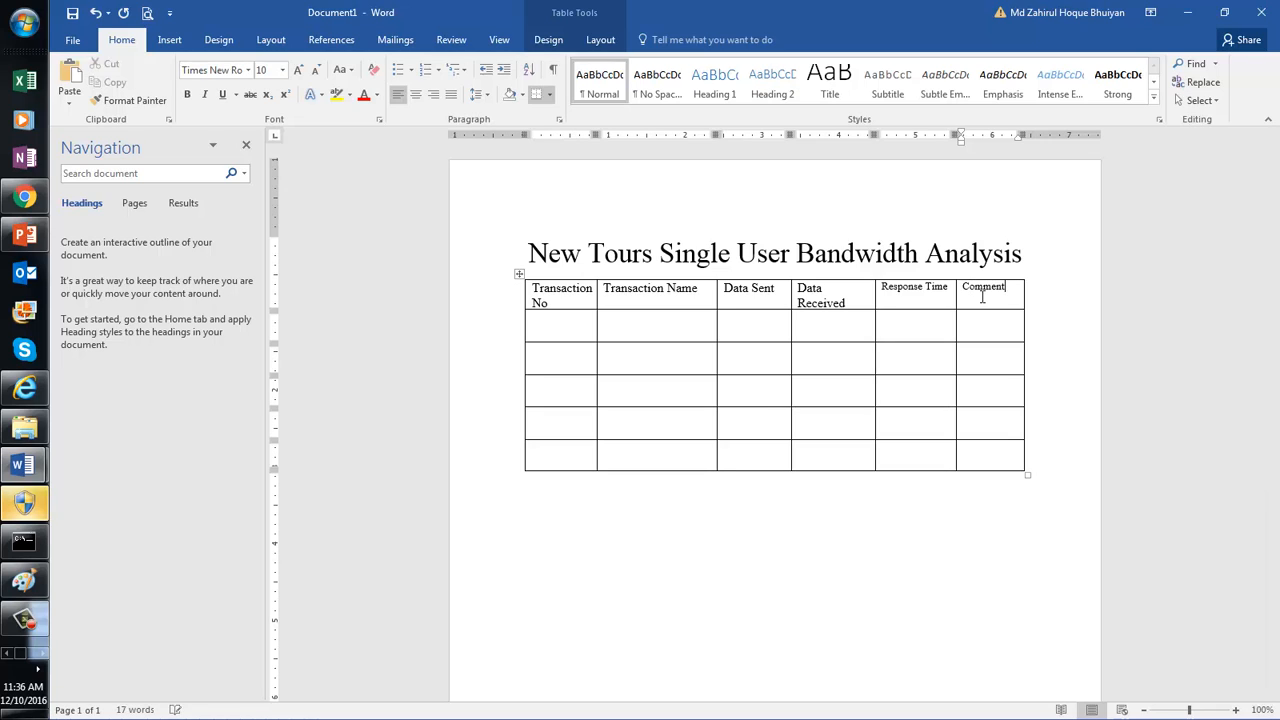
{"action": "left_click", "coordinate": [570, 333]}
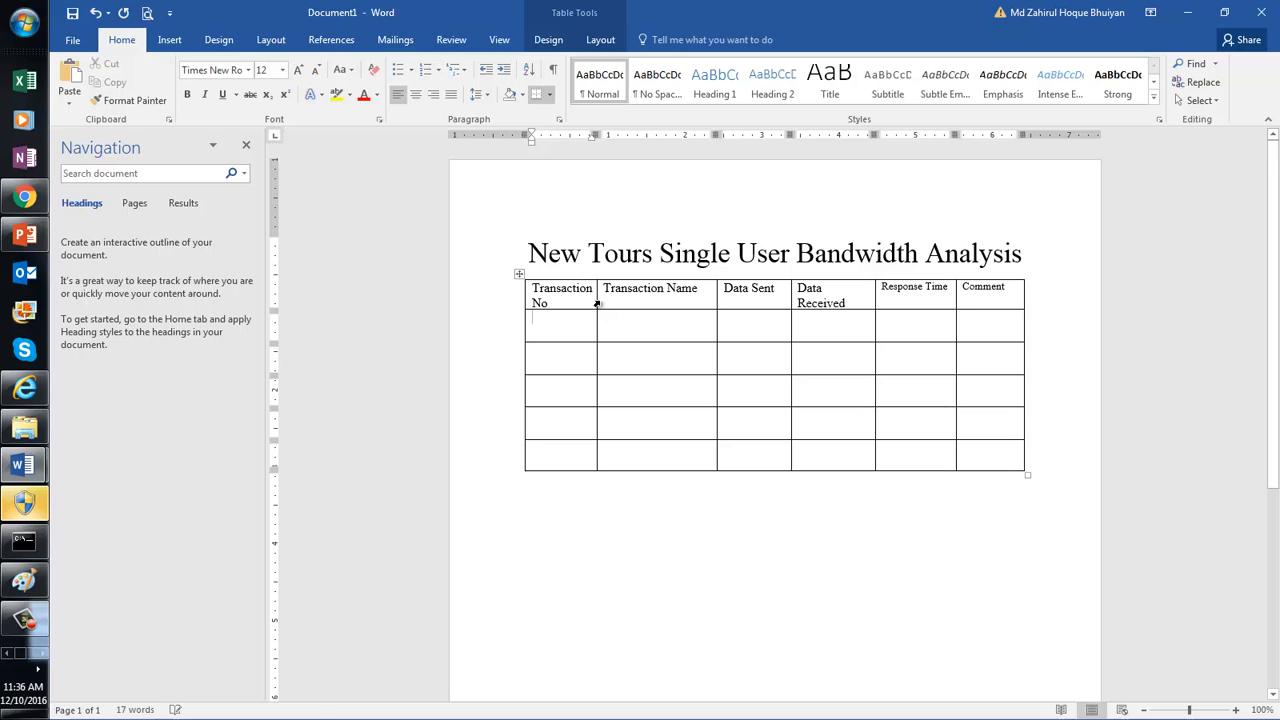
{"action": "mouse_move", "coordinate": [596, 297]}
{"action": "left_mouse_down"}
{"action": "mouse_move", "coordinate": [574, 295]}
{"action": "mouse_move", "coordinate": [599, 309]}
{"action": "left_mouse_up"}
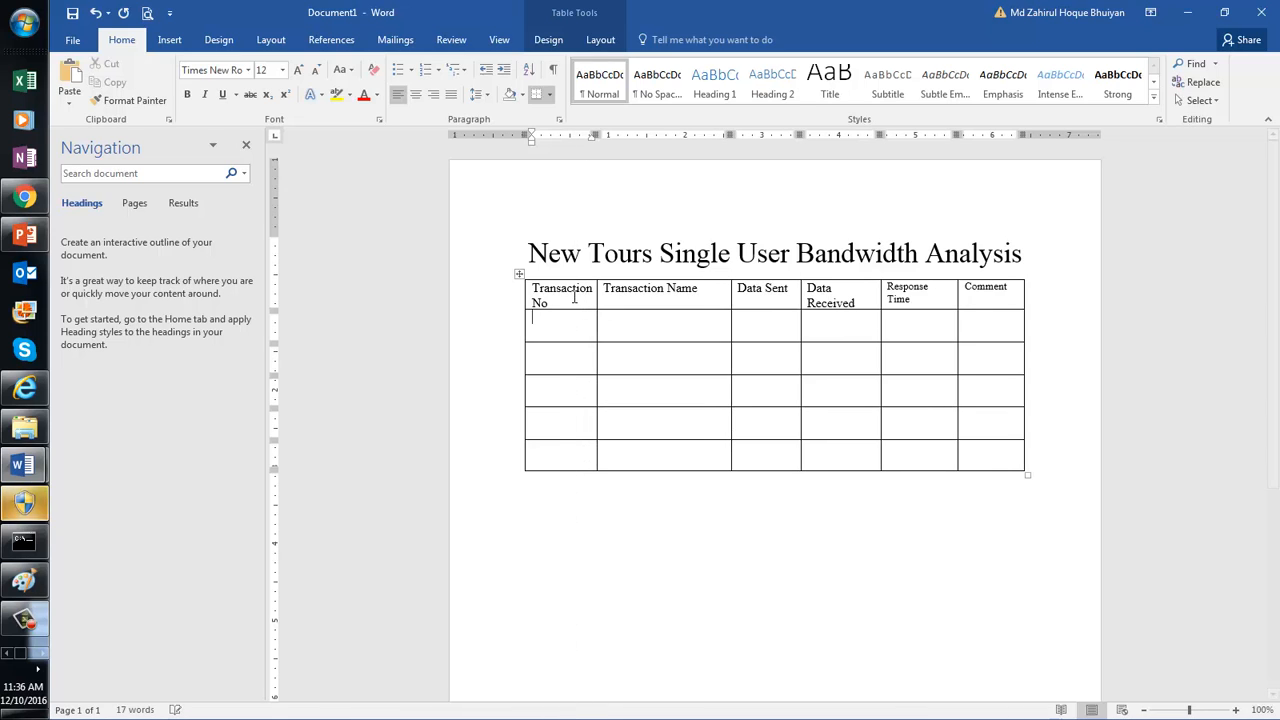
Step: Number the data rows 1, 2 and 3 and set the table body to 12 pt
{"action": "type", "text": "1"}
{"action": "left_click", "coordinate": [557, 353]}
{"action": "type", "text": "2"}
{"action": "left_click", "coordinate": [557, 392]}
{"action": "type", "text": "3"}
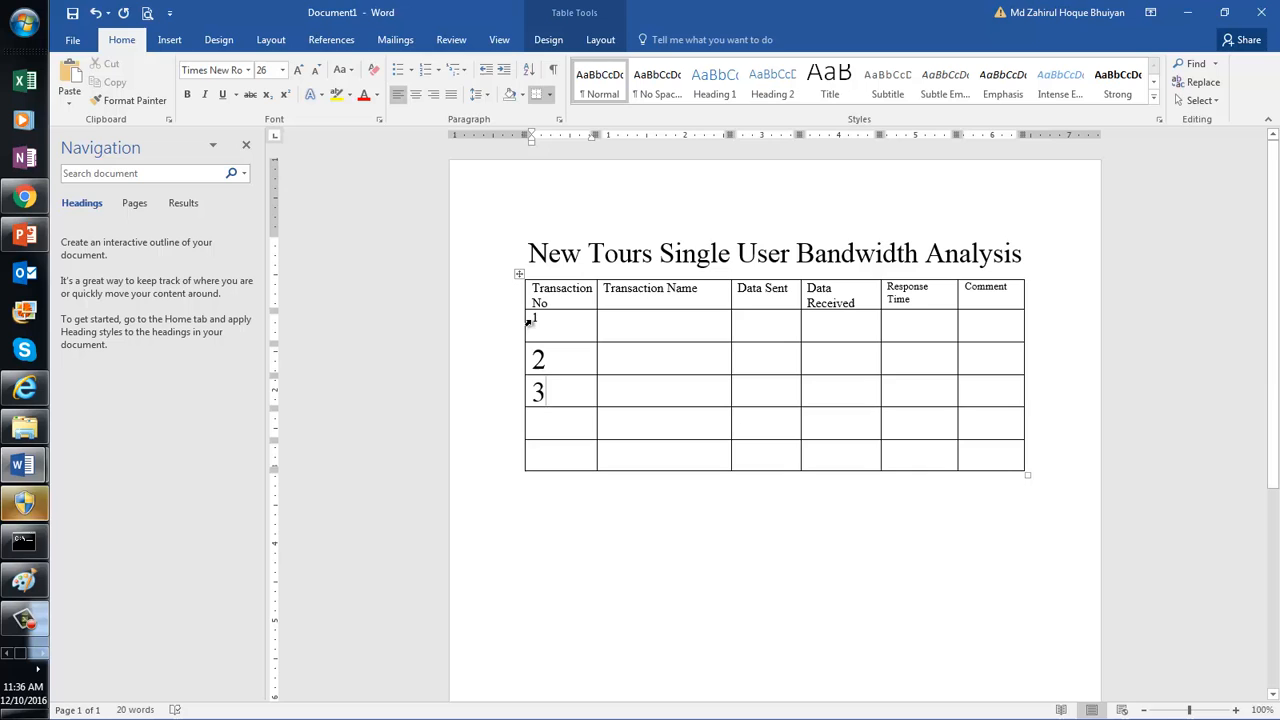
{"action": "left_click_drag", "start_coordinate": [557, 334], "coordinate": [989, 461]}
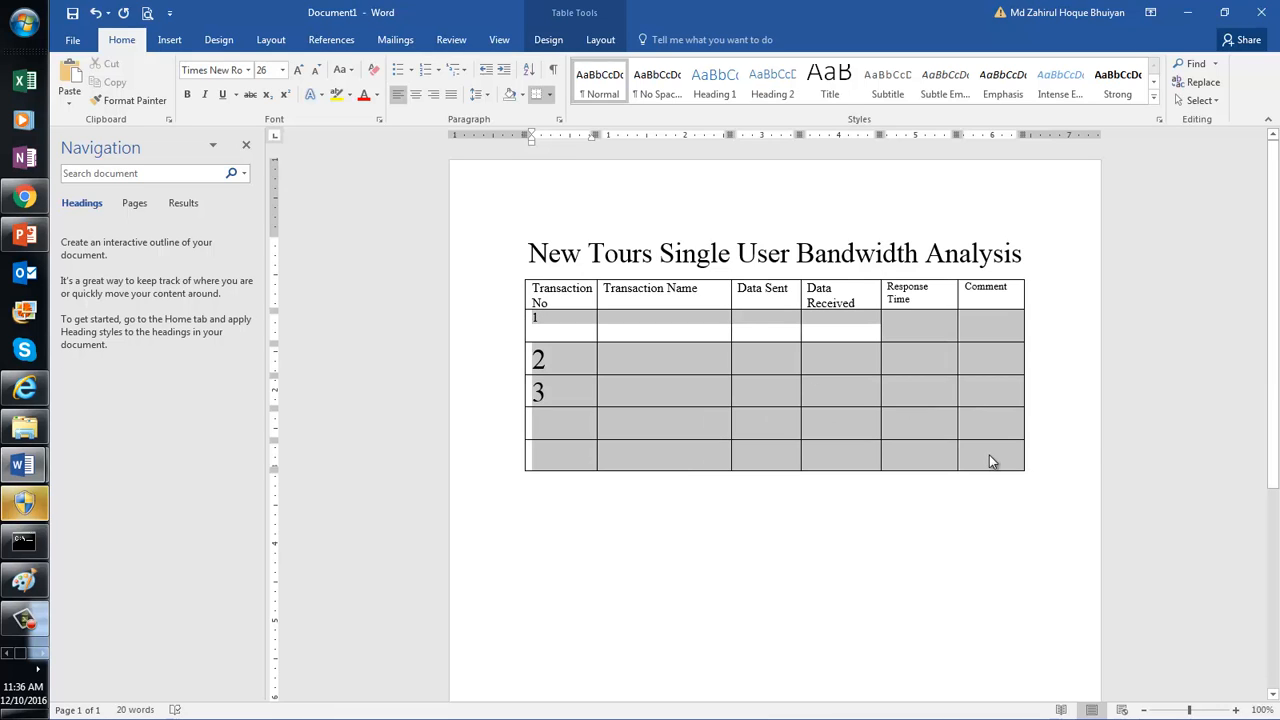
{"action": "left_click", "coordinate": [282, 70]}
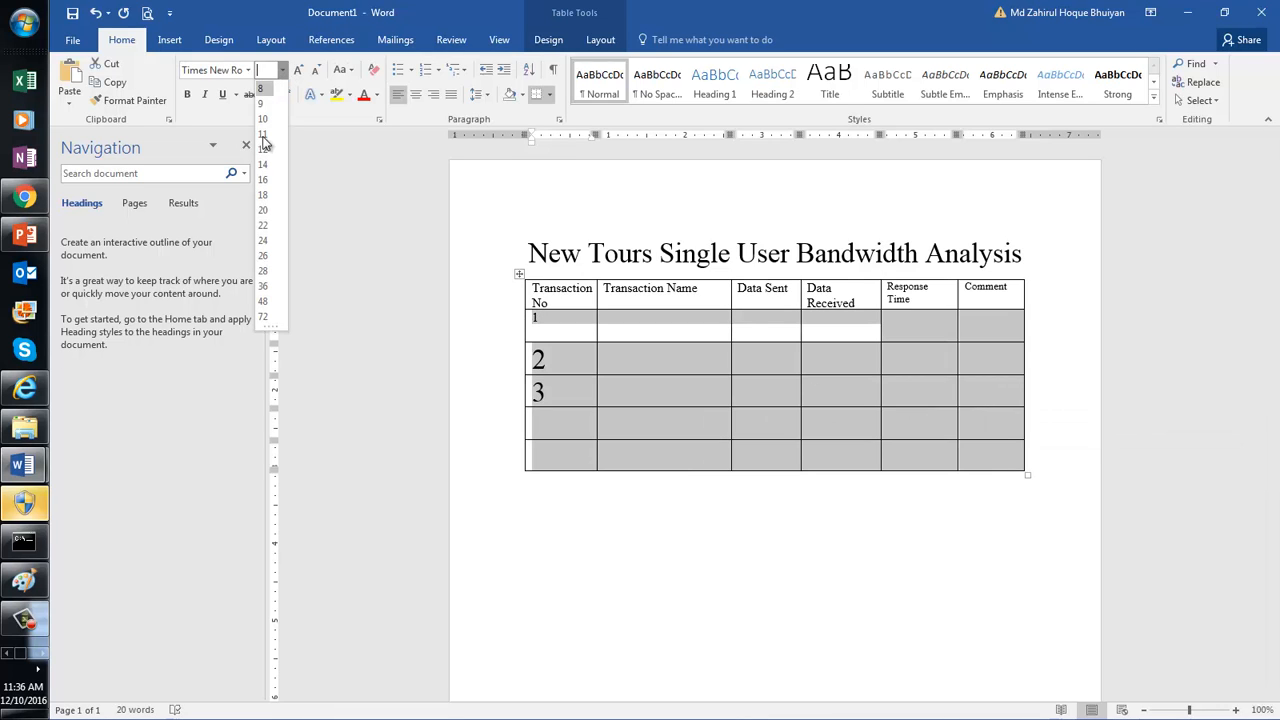
{"action": "left_click", "coordinate": [262, 149]}
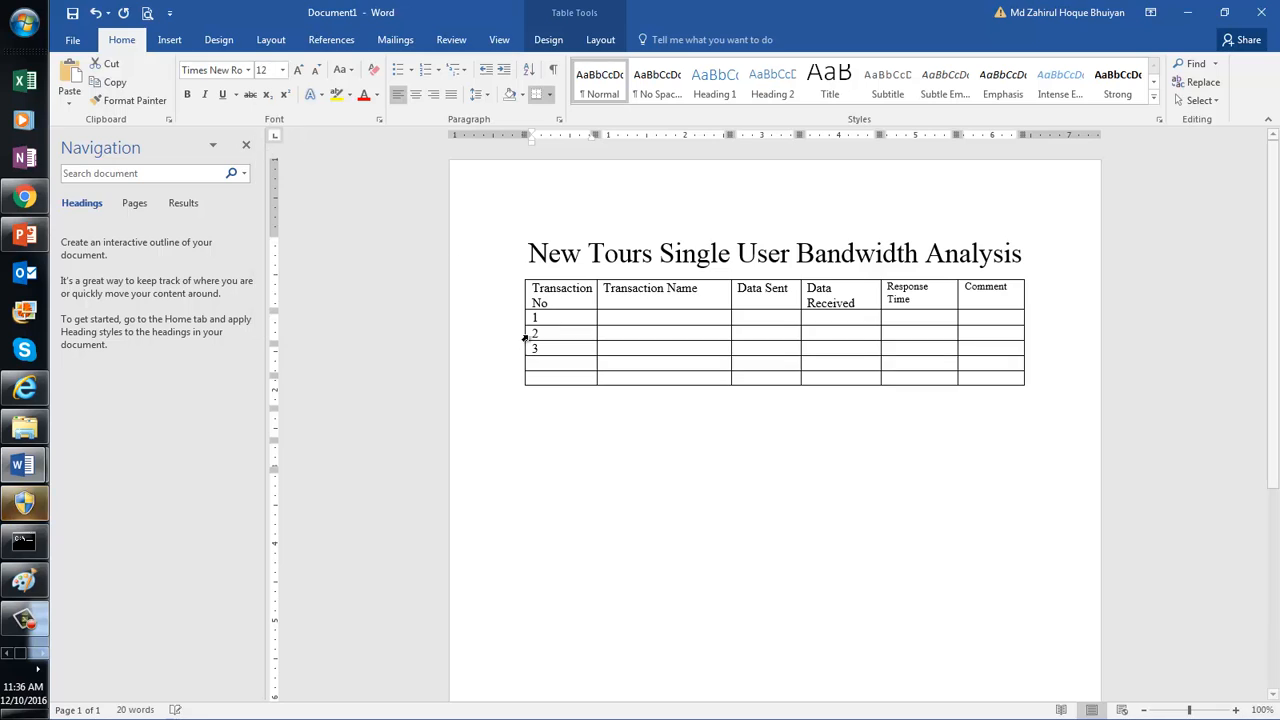
{"action": "left_click", "coordinate": [637, 316]}
Step: Enter transaction names 01-OpenApplication and 02-ClickOn Register in rows 1 and 2
{"action": "type", "text": "01-Open"}
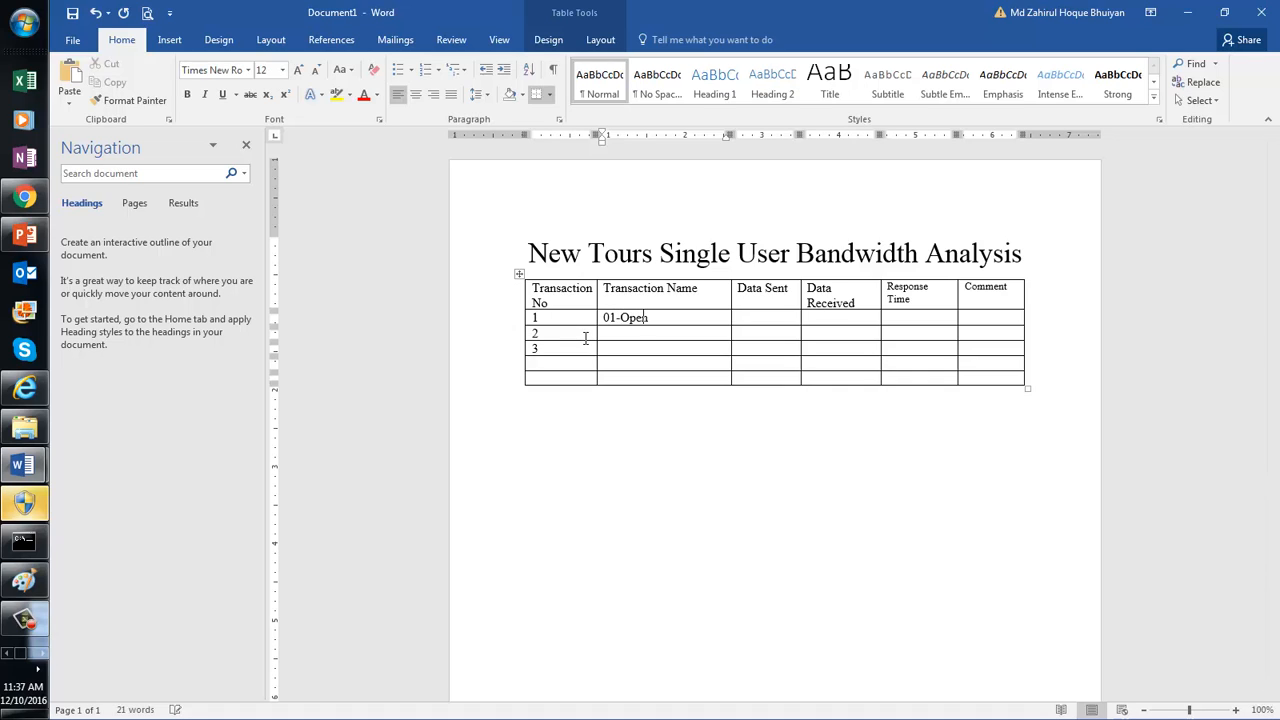
{"action": "type", "text": "Application"}
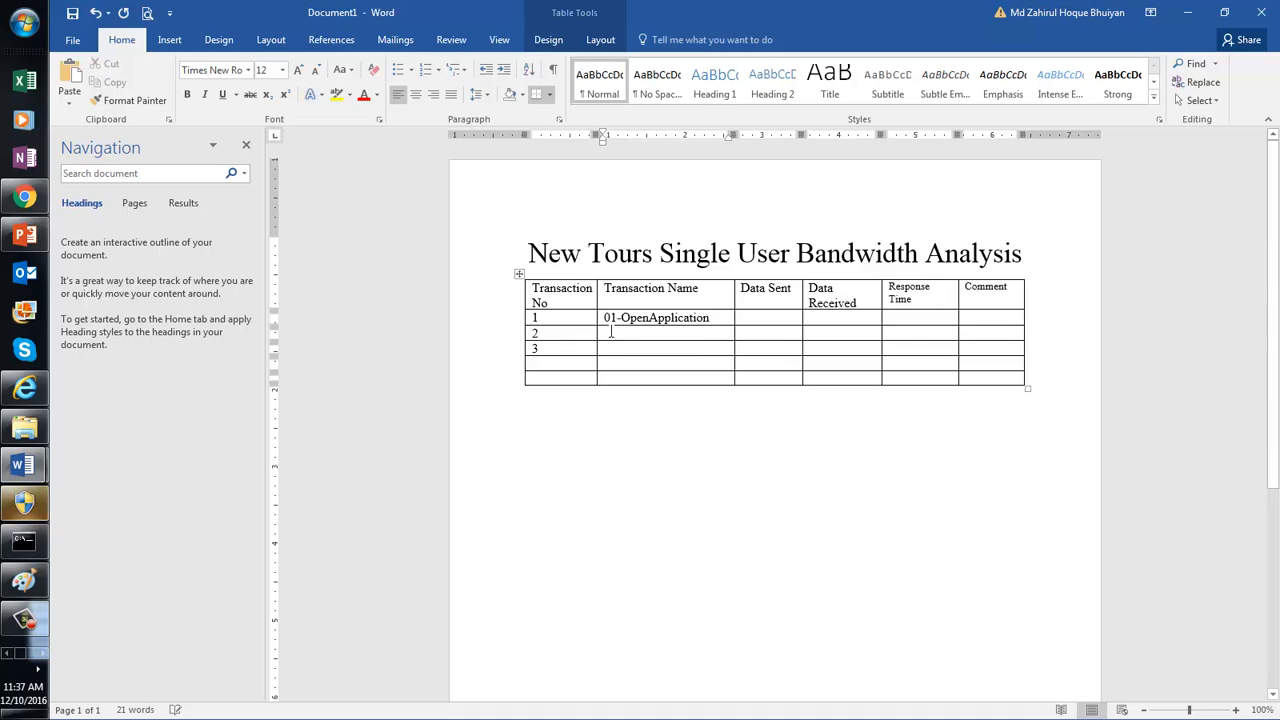
{"action": "type", "text": "02-Cli"}
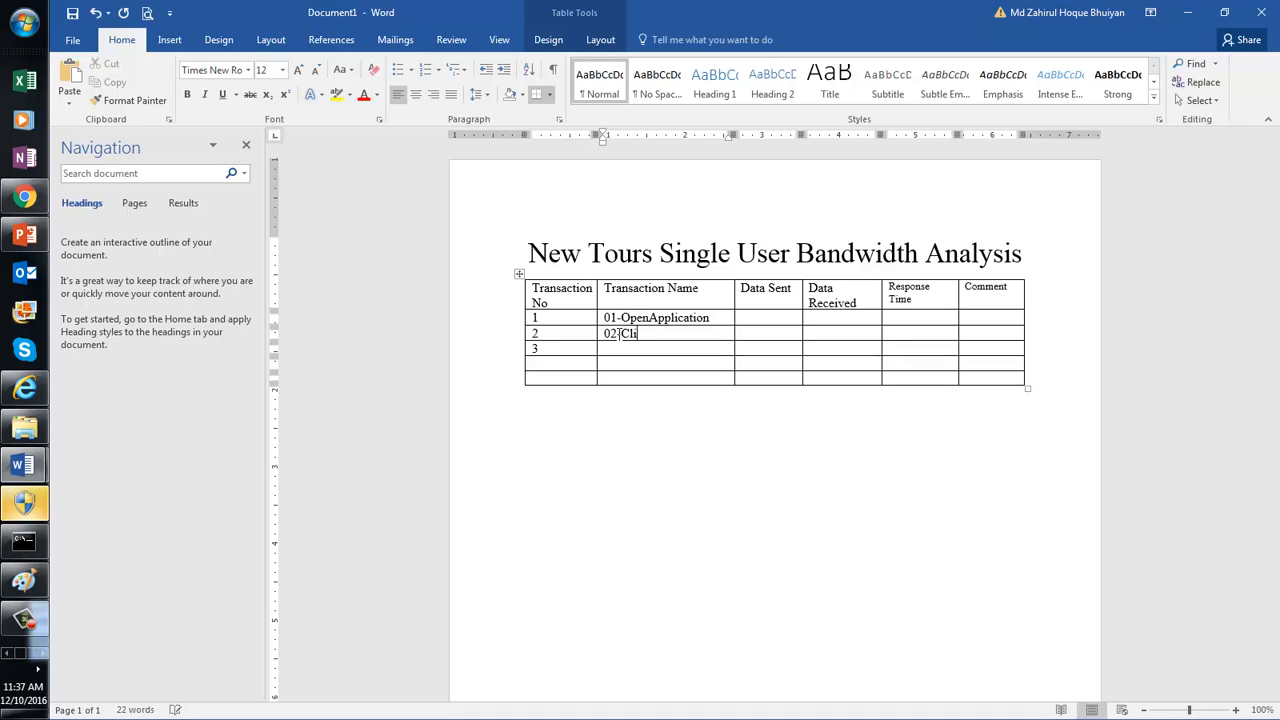
{"action": "type", "text": "ckOn Register"}
{"action": "left_click", "coordinate": [545, 349]}
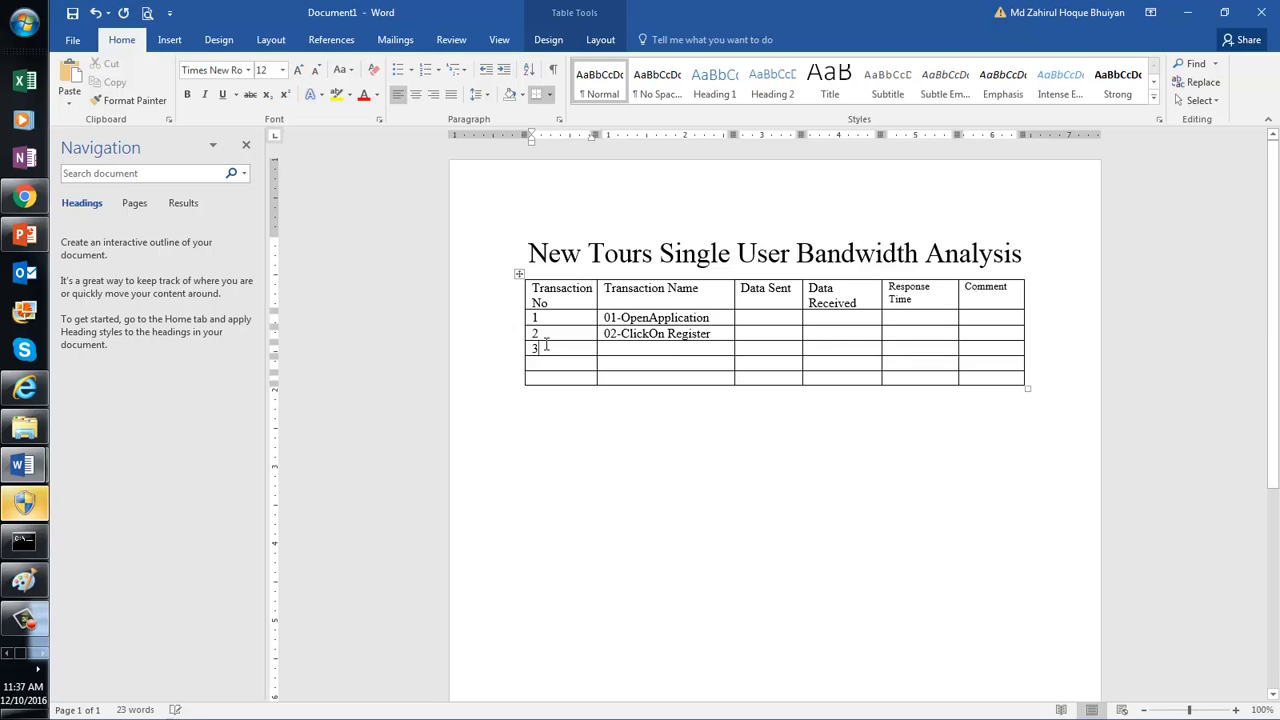
{"action": "right_click", "coordinate": [545, 349]}
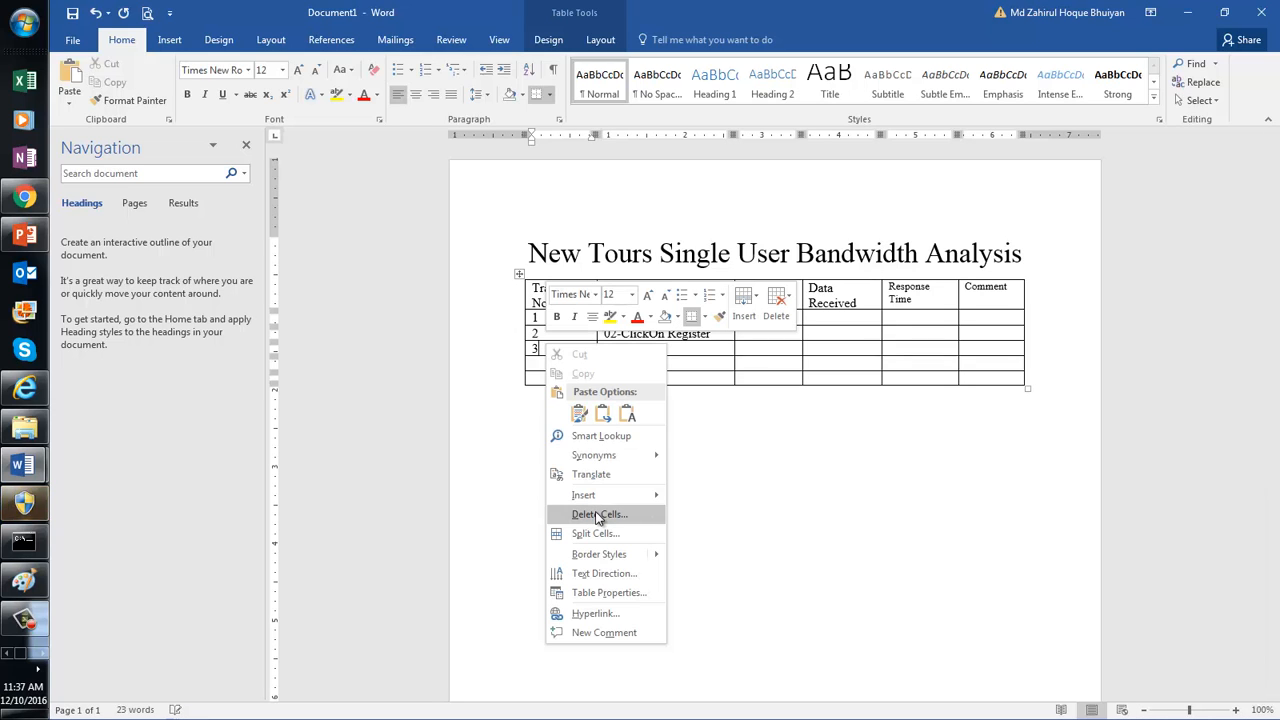
Step: Delete two of the empty rows below transaction 2
{"action": "left_click", "coordinate": [598, 515]}
{"action": "left_click", "coordinate": [650, 356]}
{"action": "left_click", "coordinate": [630, 392]}
{"action": "right_click", "coordinate": [570, 349]}
{"action": "left_click", "coordinate": [622, 520]}
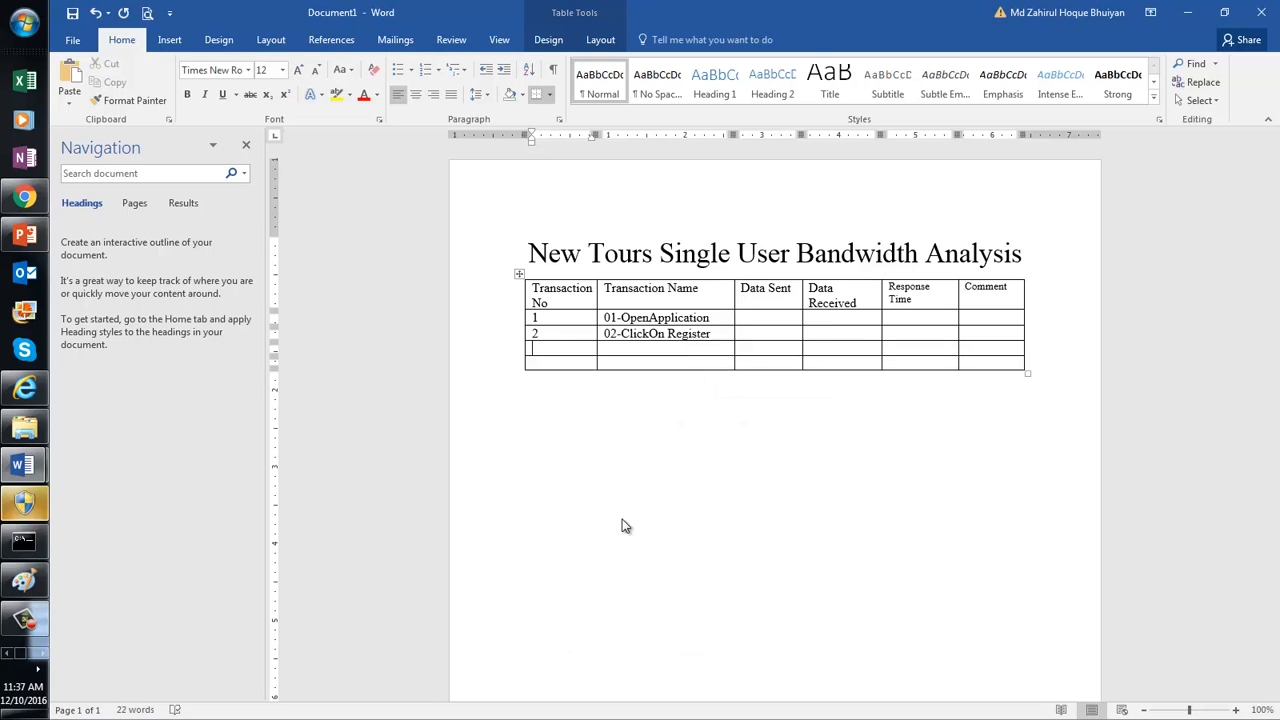
{"action": "left_click", "coordinate": [632, 354]}
{"action": "left_click", "coordinate": [630, 393]}
Step: Delete the last remaining empty row from the table
{"action": "right_click", "coordinate": [560, 348]}
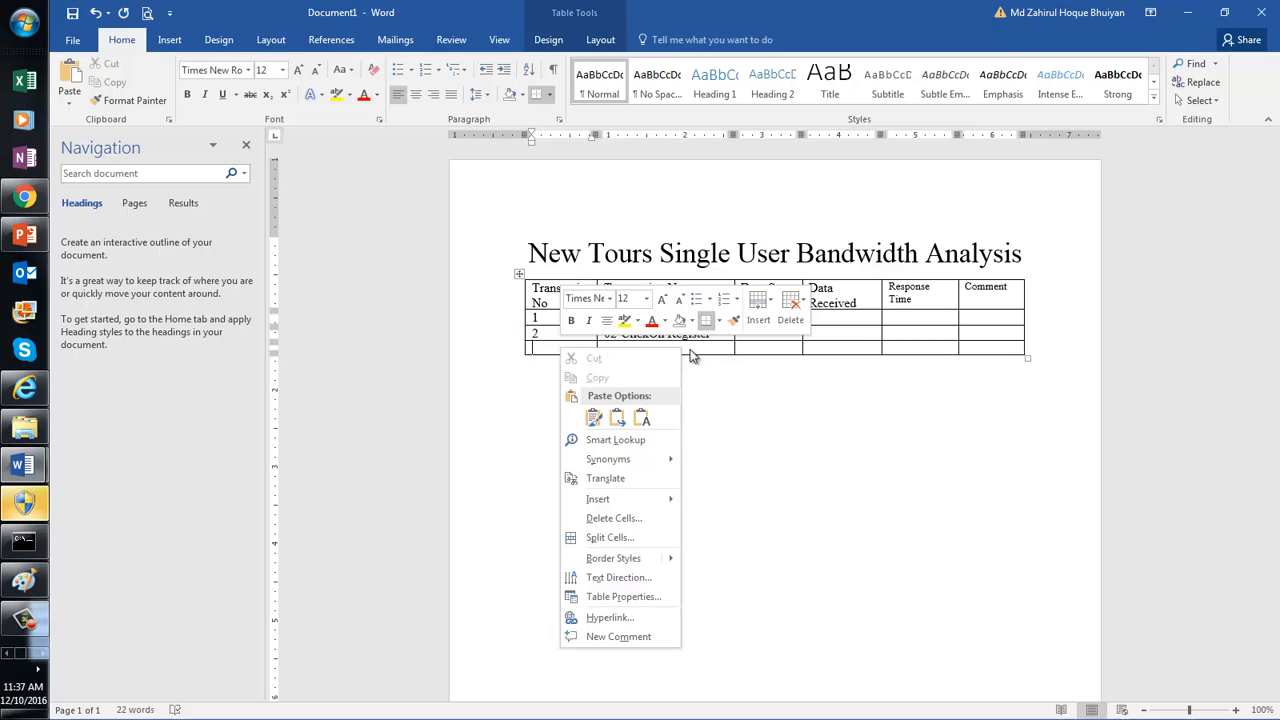
{"action": "left_click", "coordinate": [690, 348]}
{"action": "right_click", "coordinate": [559, 349]}
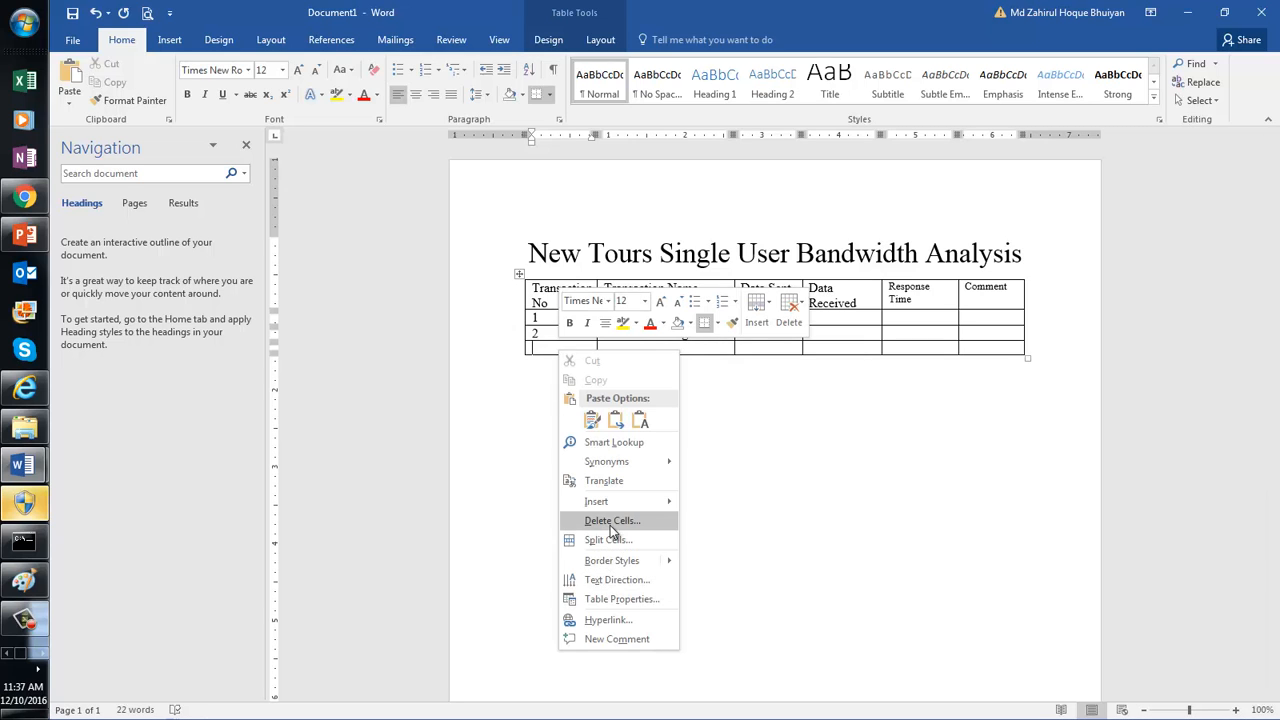
{"action": "left_click", "coordinate": [611, 521]}
{"action": "left_click", "coordinate": [642, 354]}
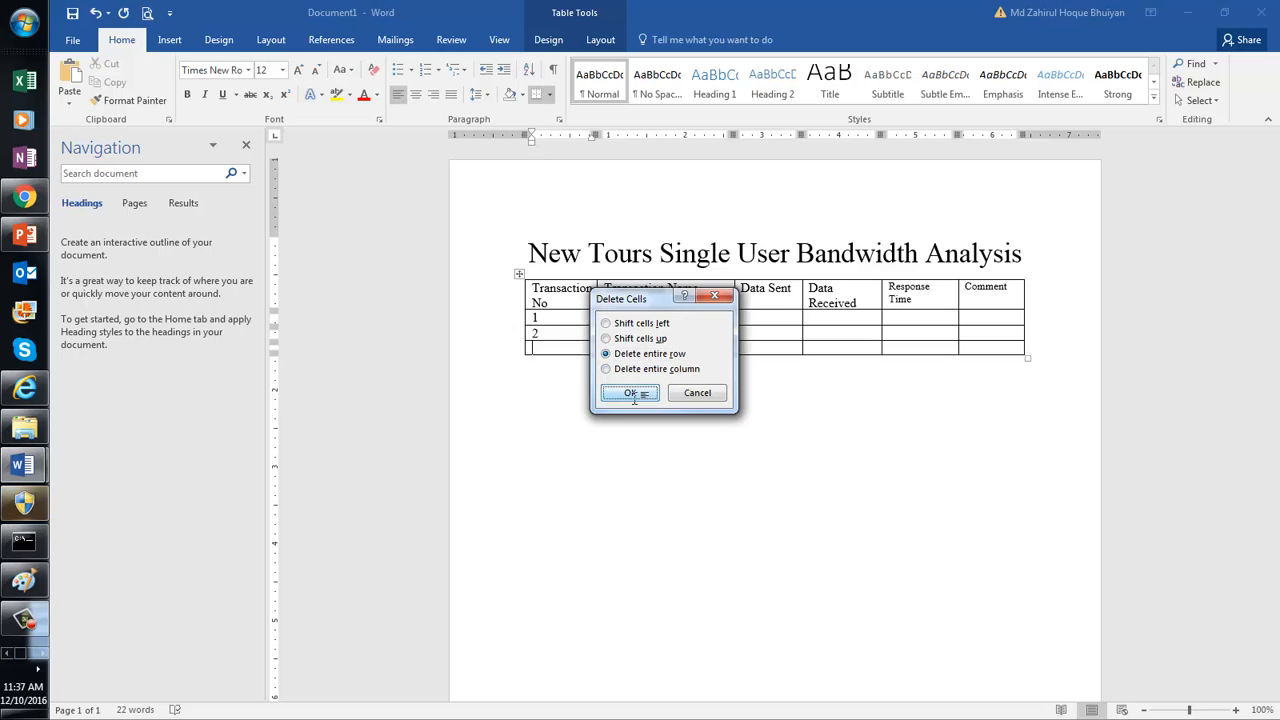
{"action": "left_click", "coordinate": [632, 396]}
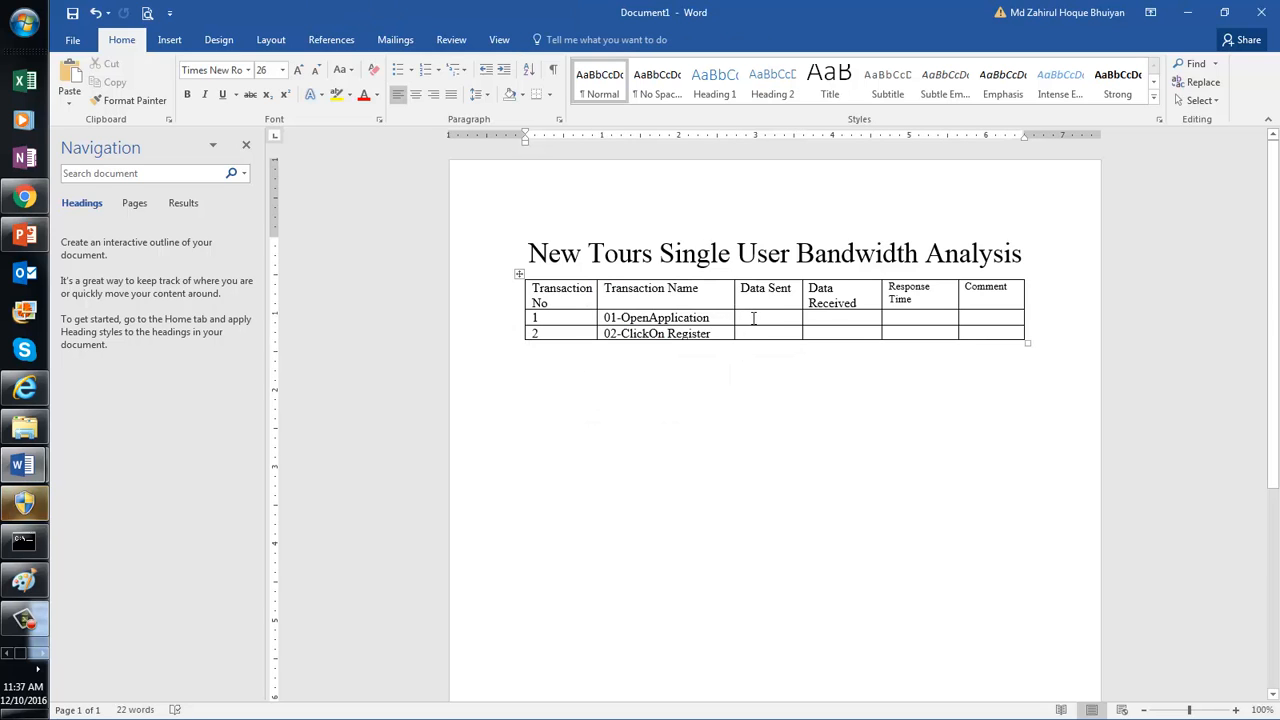
{"action": "left_click", "coordinate": [753, 318]}
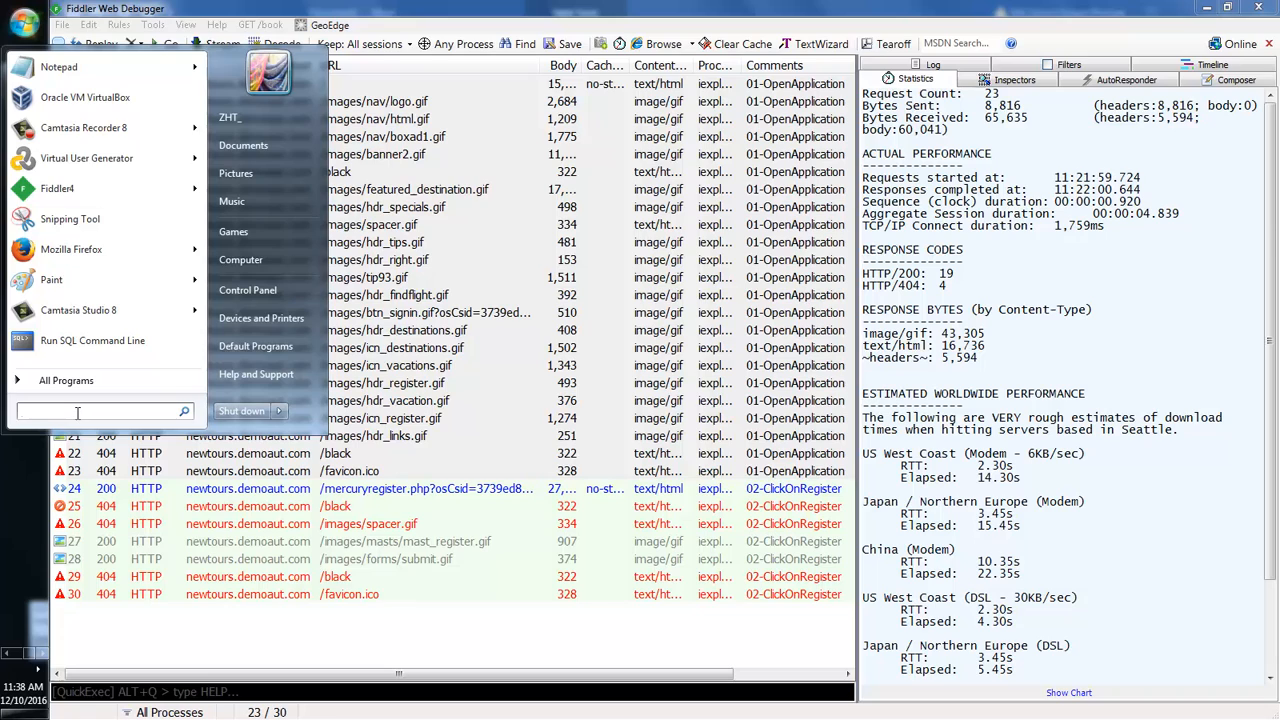
Step: Enter 8.61KB in row 1's Data Sent cell and launch Calculator
{"action": "type", "text": "calc"}
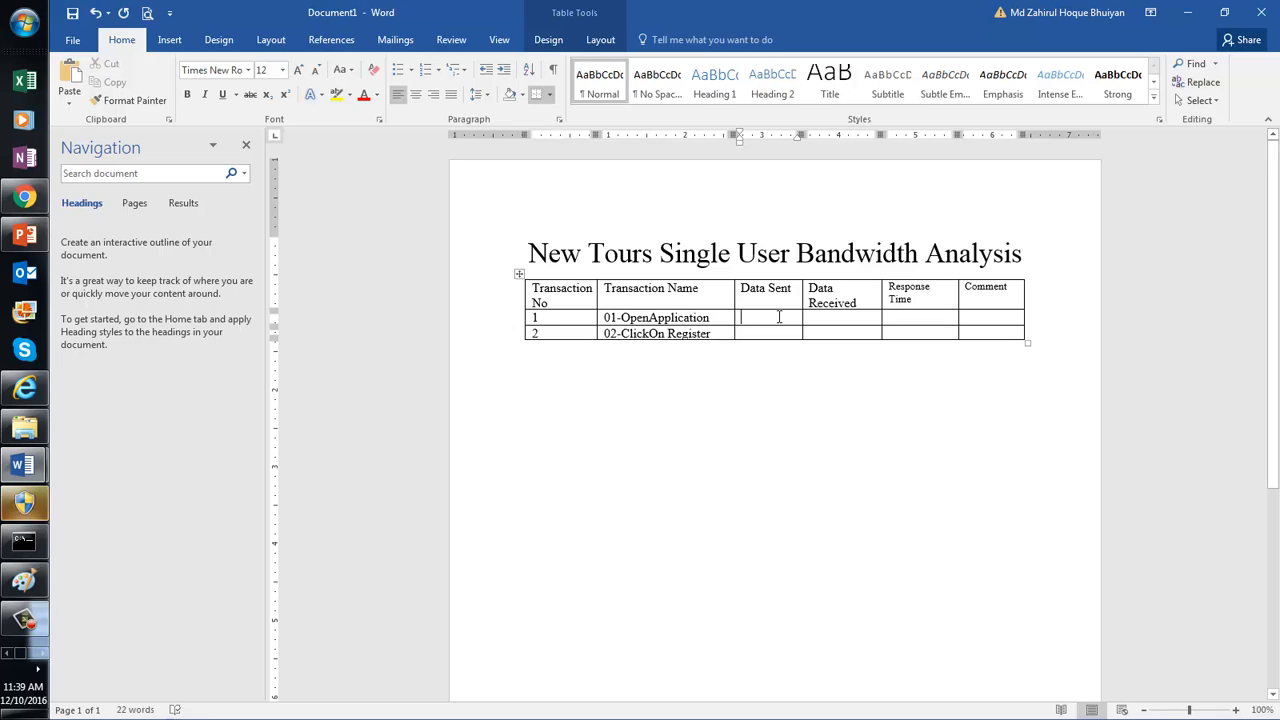
{"action": "type", "text": "8.61KB"}
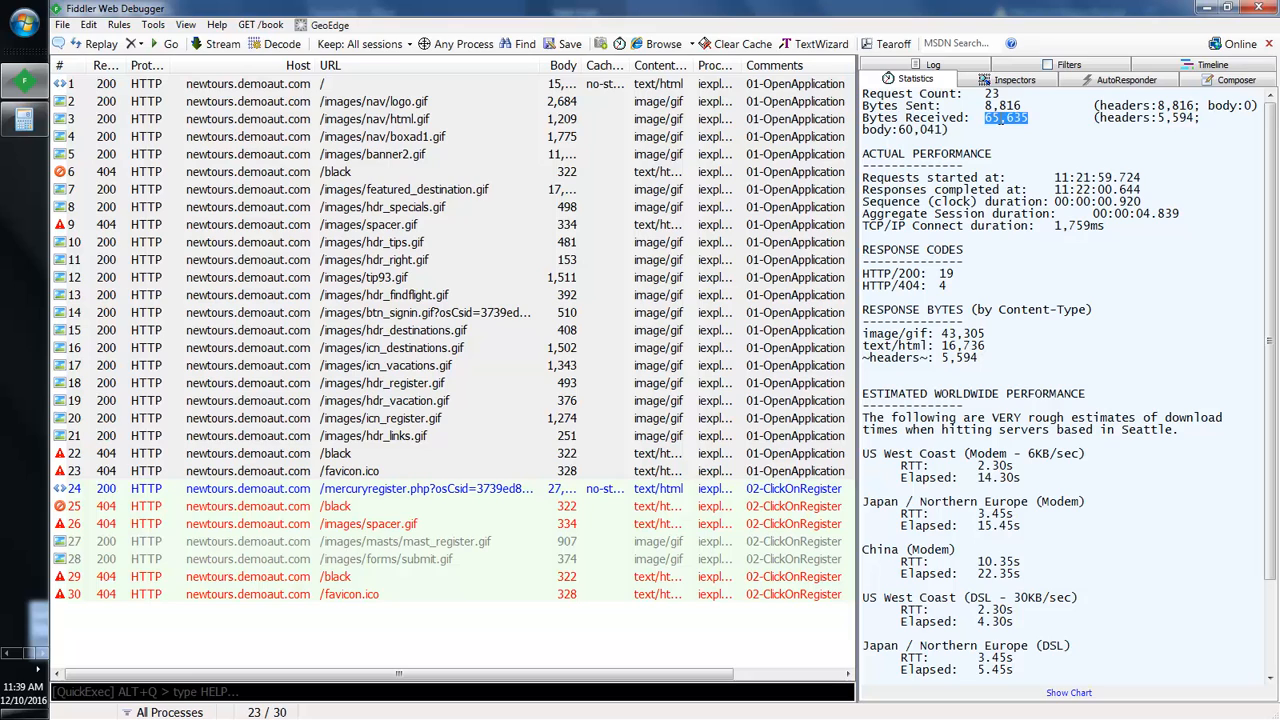
{"action": "left_click", "coordinate": [10, 656]}
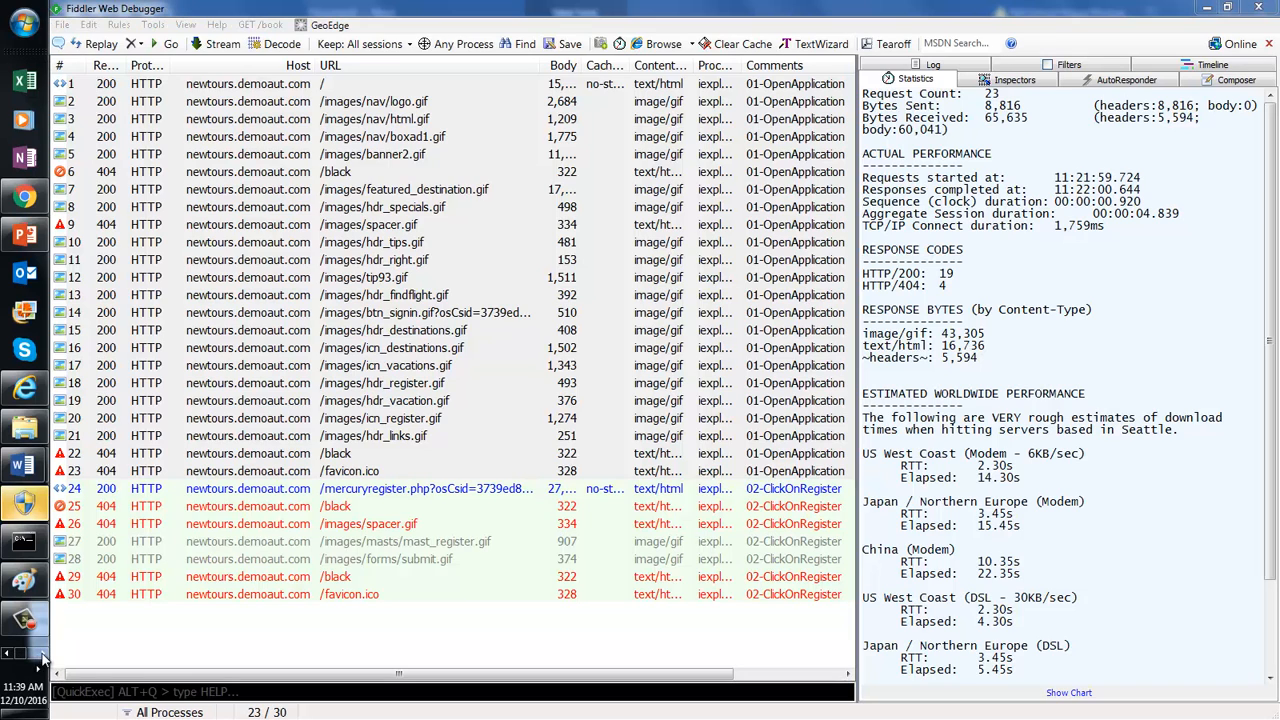
{"action": "left_click", "coordinate": [42, 656]}
Step: Divide 65635 by 1024 in Calculator (64.0966796875 KB) and return to the Word report
{"action": "left_click", "coordinate": [24, 120]}
{"action": "left_click", "coordinate": [879, 391]}
{"action": "left_click", "coordinate": [785, 442]}
{"action": "left_click", "coordinate": [801, 467]}
{"action": "left_click", "coordinate": [814, 444]}
{"action": "left_click", "coordinate": [787, 419]}
{"action": "left_click", "coordinate": [910, 458]}
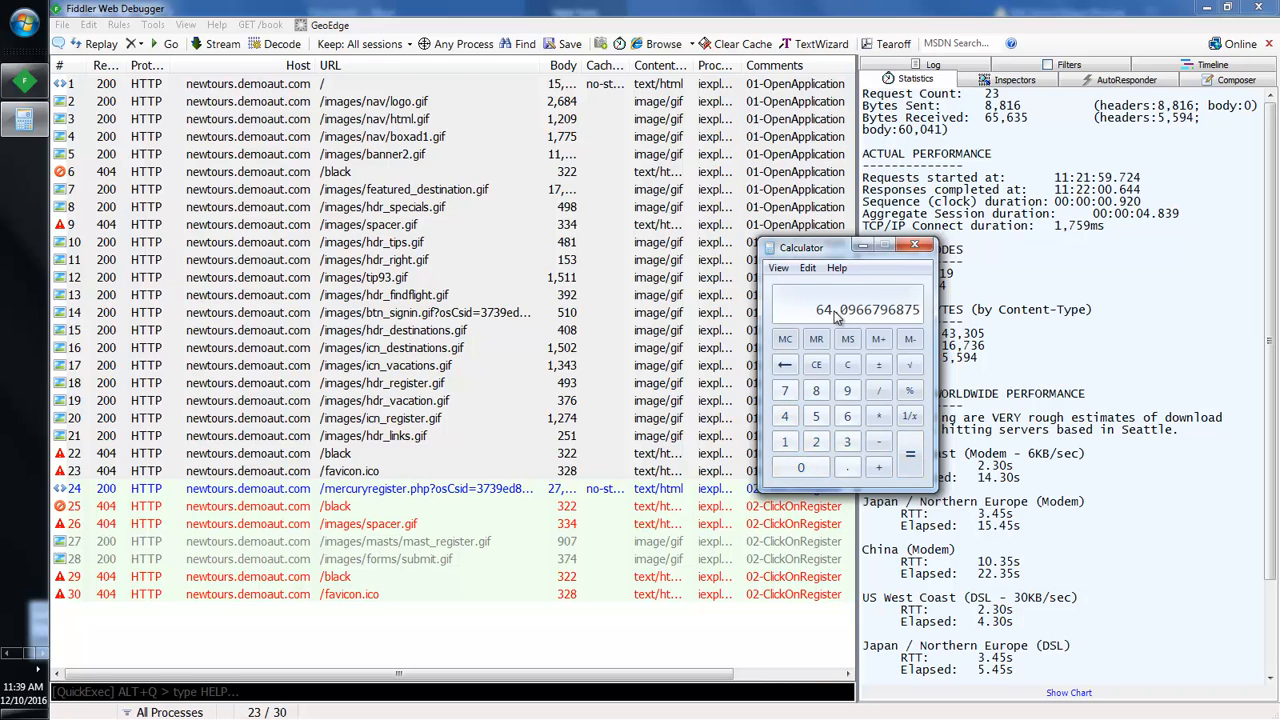
{"action": "left_click", "coordinate": [5, 654]}
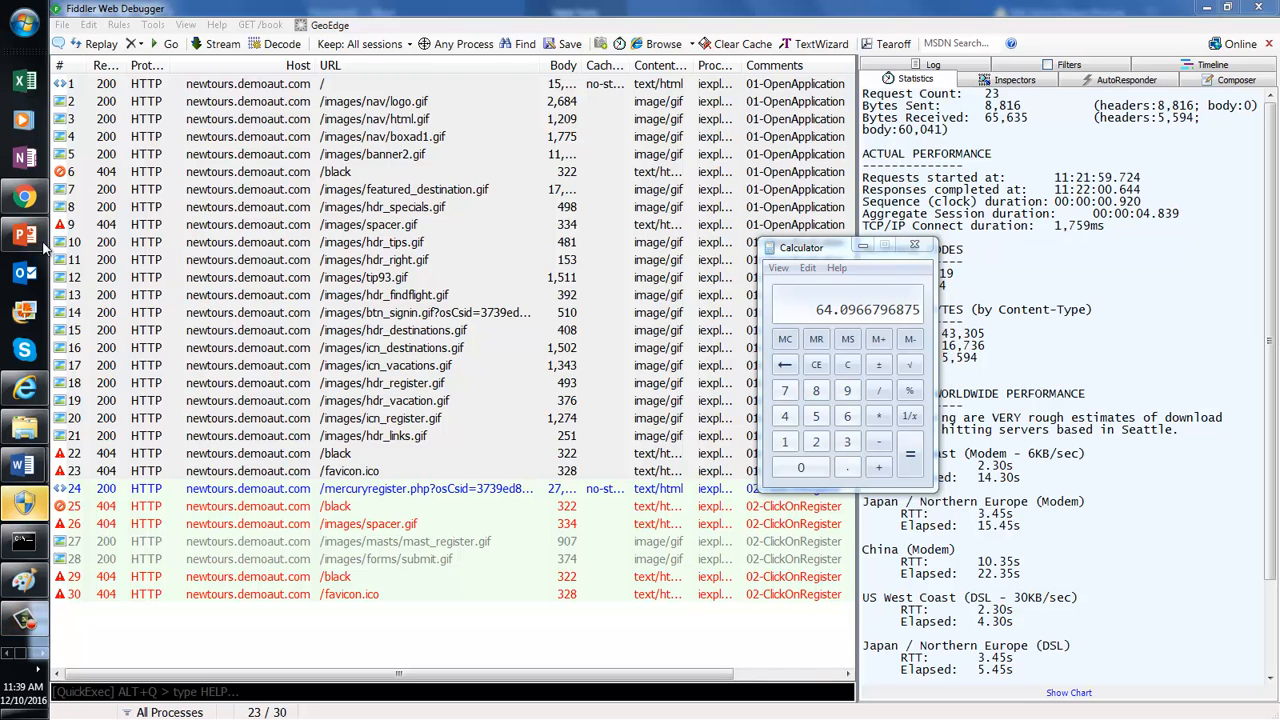
{"action": "left_click", "coordinate": [155, 520]}
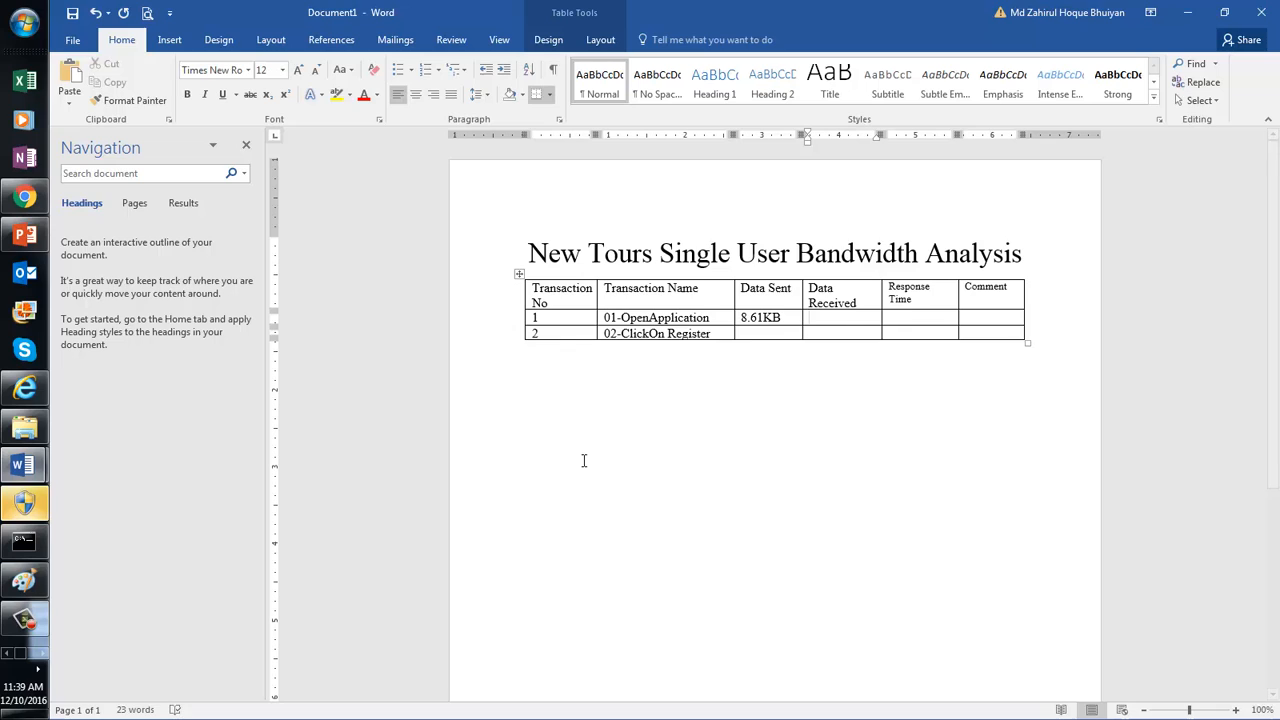
Step: Enter 64.1KB as row 1's Data Received and bring up MercuryTourTestCases' target response time
{"action": "type", "text": "6"}
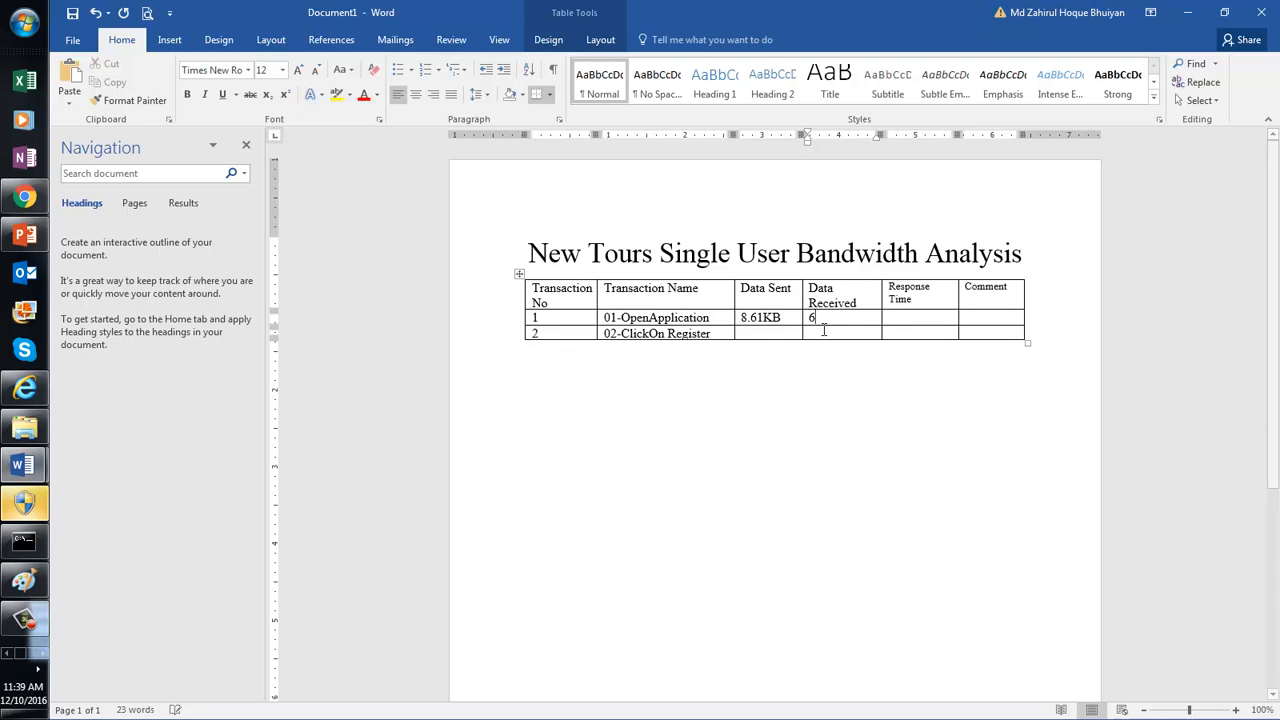
{"action": "type", "text": "4.1KB"}
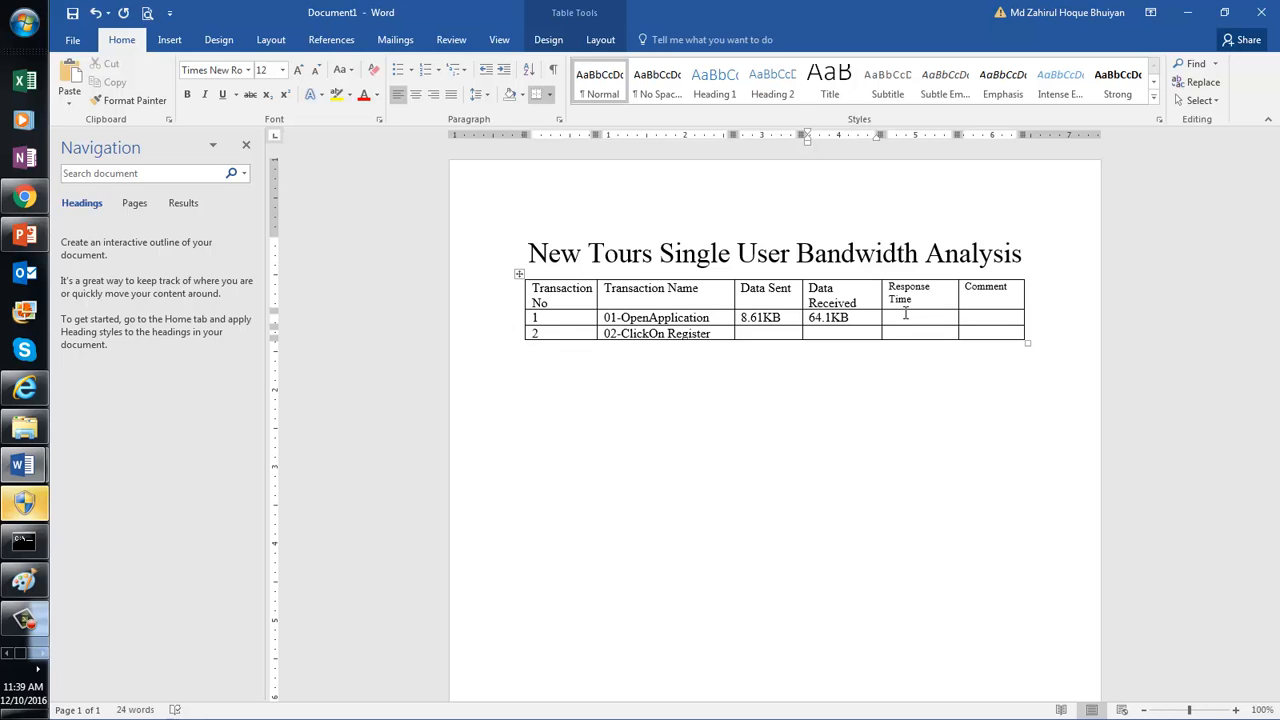
{"action": "left_click", "coordinate": [24, 476]}
{"action": "left_click", "coordinate": [192, 385]}
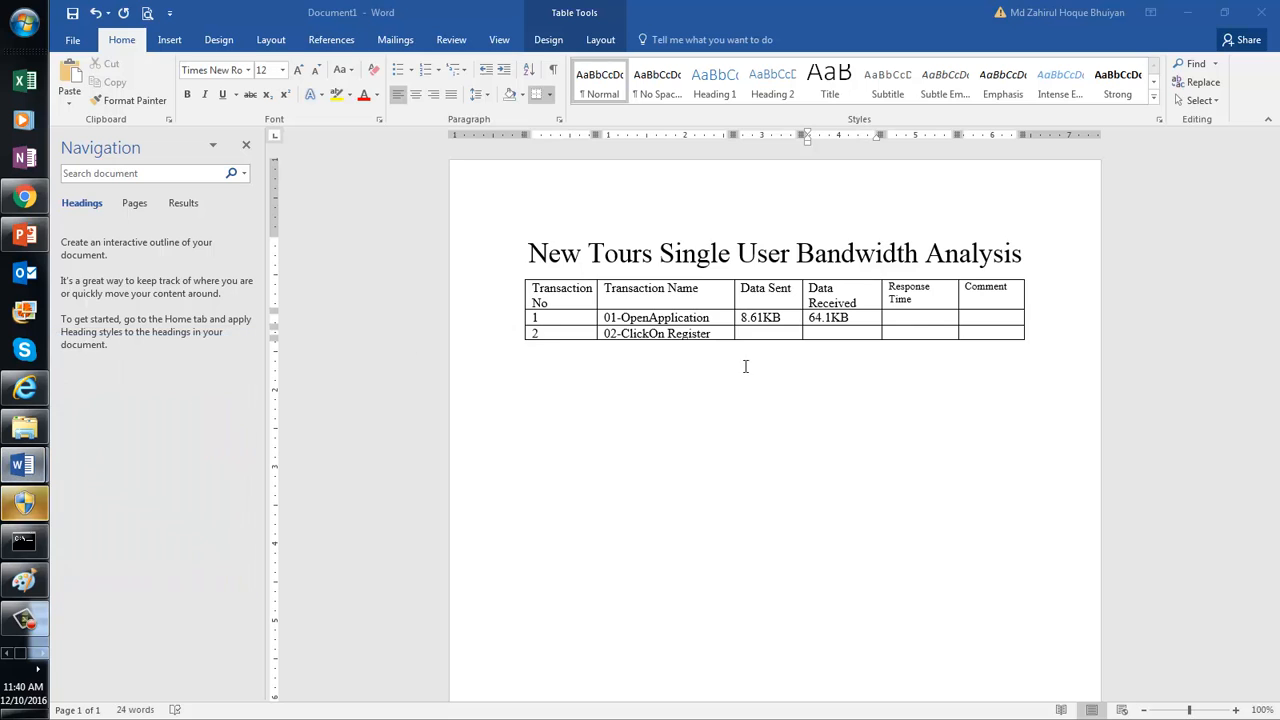
{"action": "double_click", "coordinate": [953, 339]}
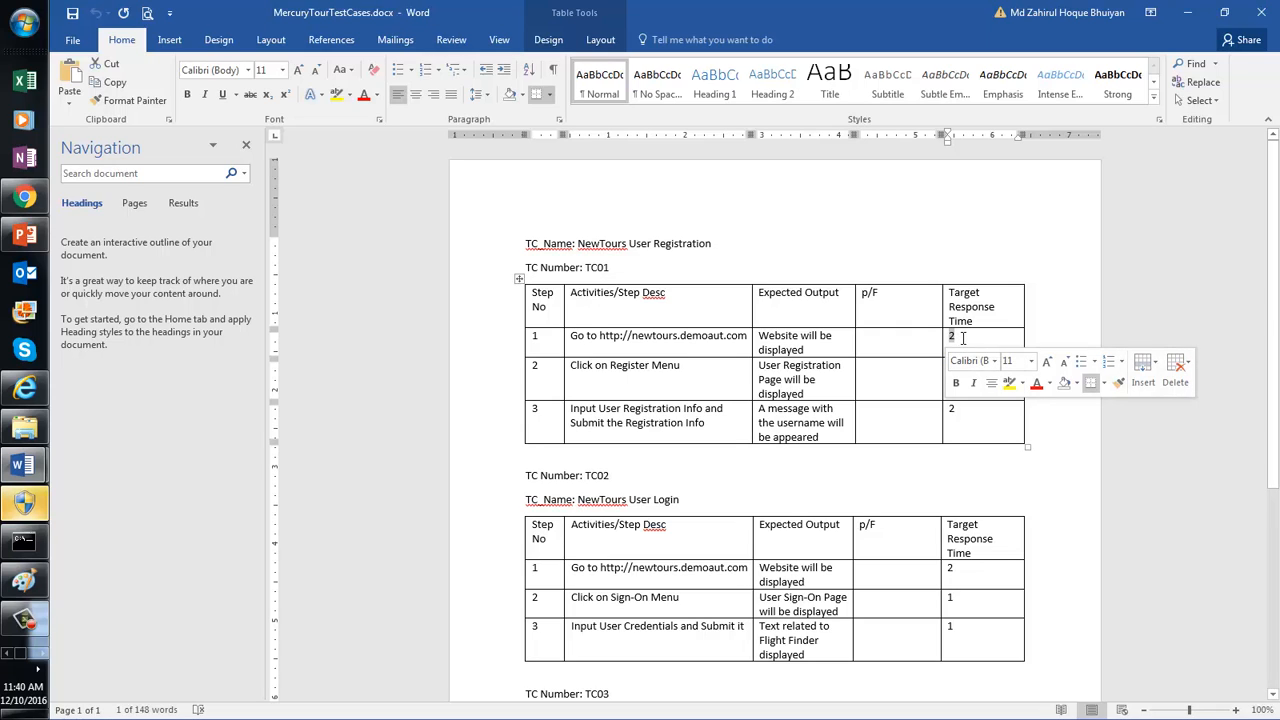
Step: Check TC01 step 1's target response time of 2, then bring up Fiddler's session statistics
{"action": "left_click", "coordinate": [969, 337]}
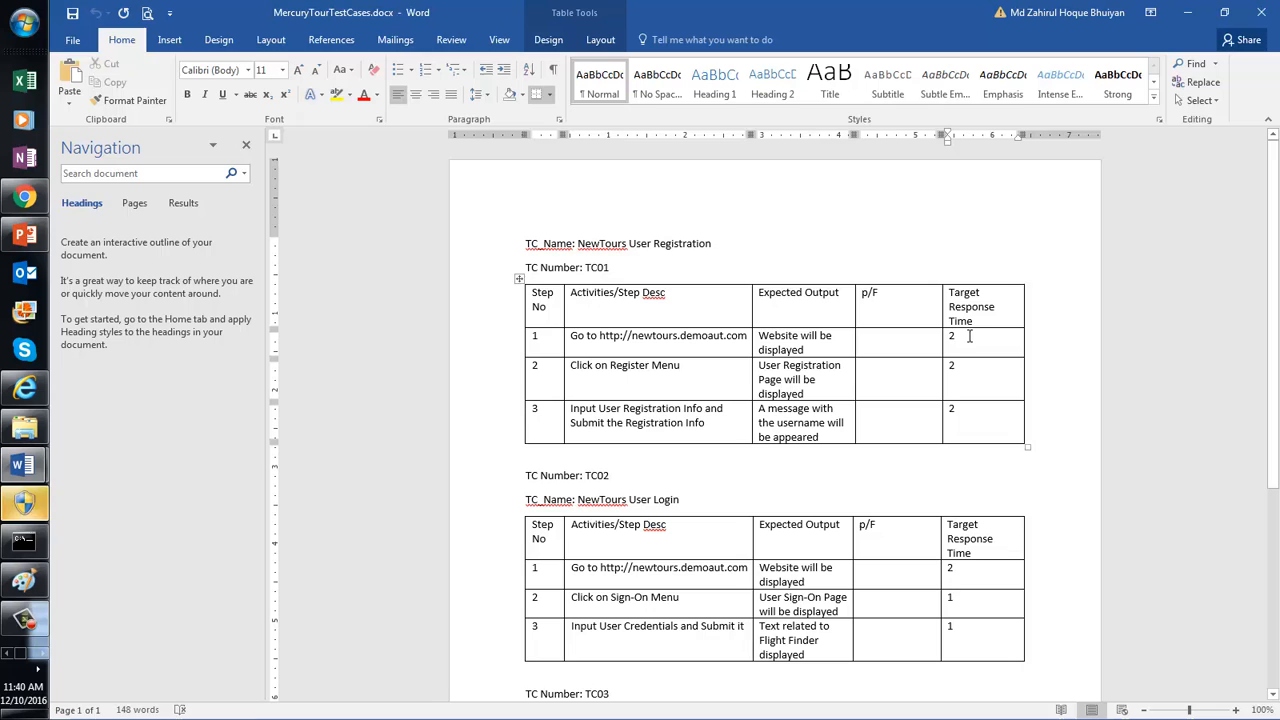
{"action": "left_click", "coordinate": [946, 336]}
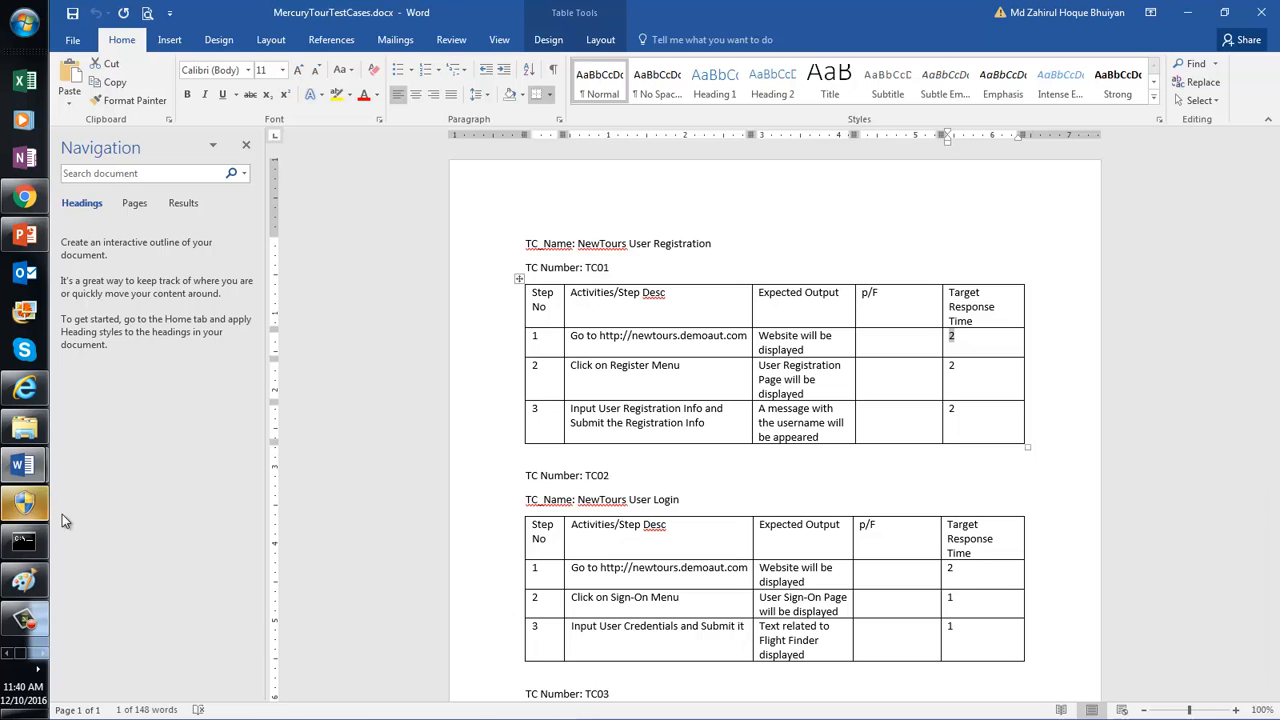
{"action": "left_click", "coordinate": [41, 653]}
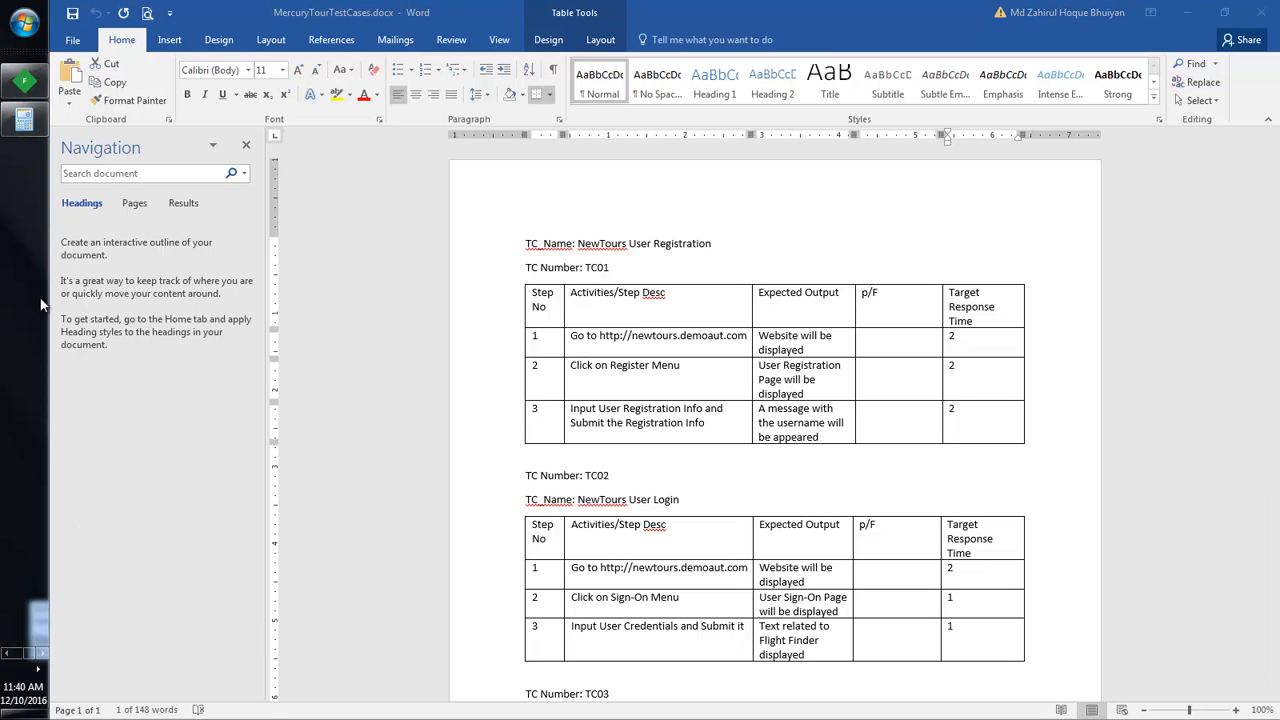
{"action": "left_click", "coordinate": [26, 85]}
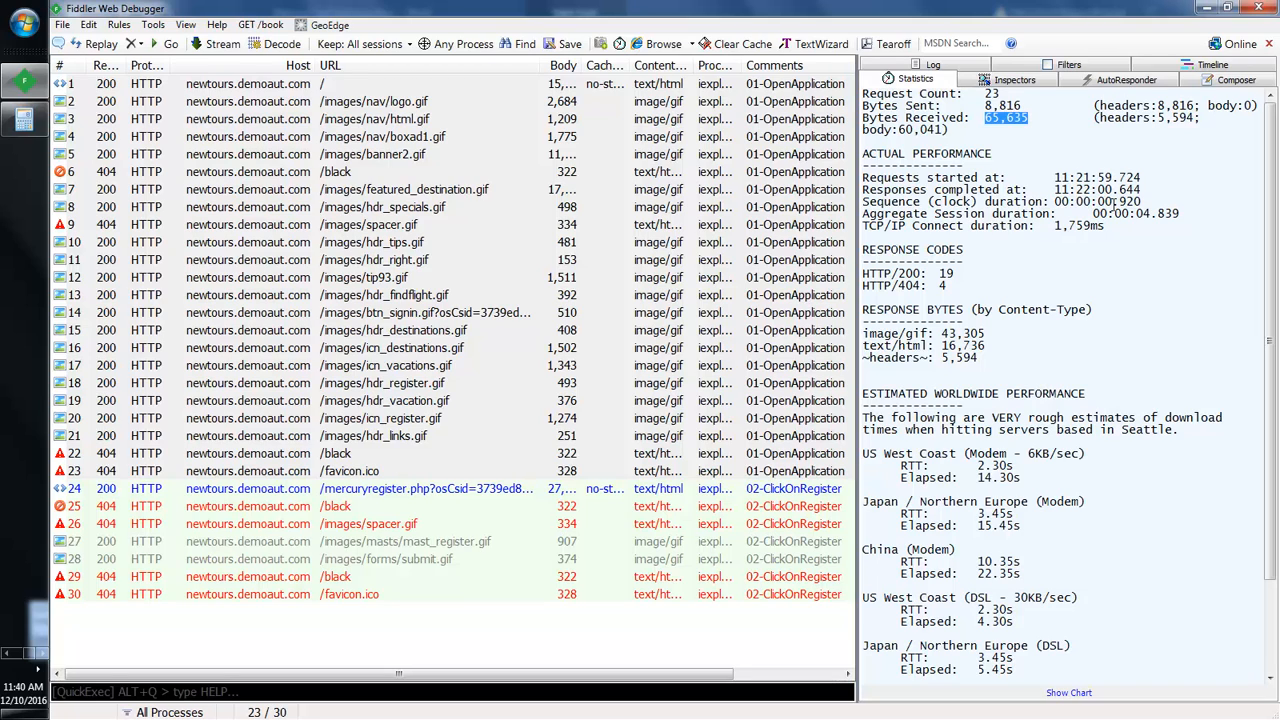
Step: Read off Fiddler's 0.920 s sequence duration and return to Word's Document1 bandwidth table
{"action": "left_click_drag", "start_coordinate": [1118, 201], "coordinate": [1145, 203]}
{"action": "left_click", "coordinate": [1141, 201]}
{"action": "left_click_drag", "start_coordinate": [1141, 201], "coordinate": [1120, 201]}
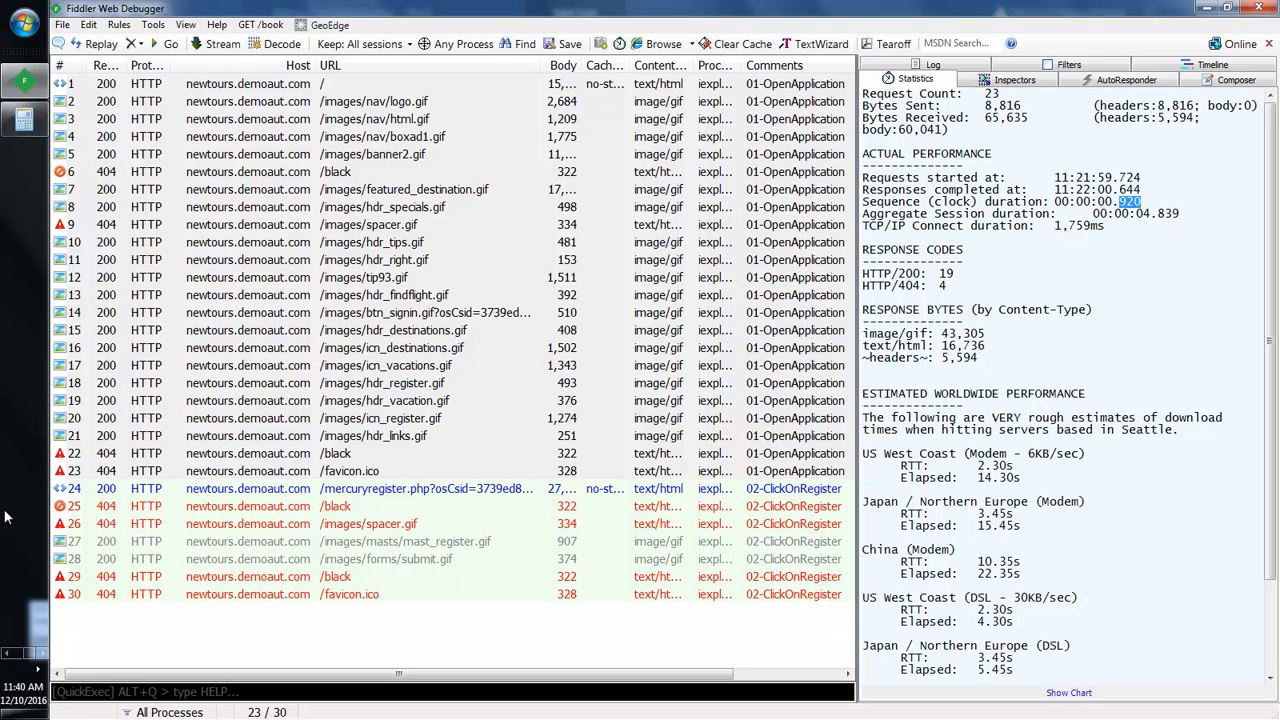
{"action": "left_click", "coordinate": [14, 655]}
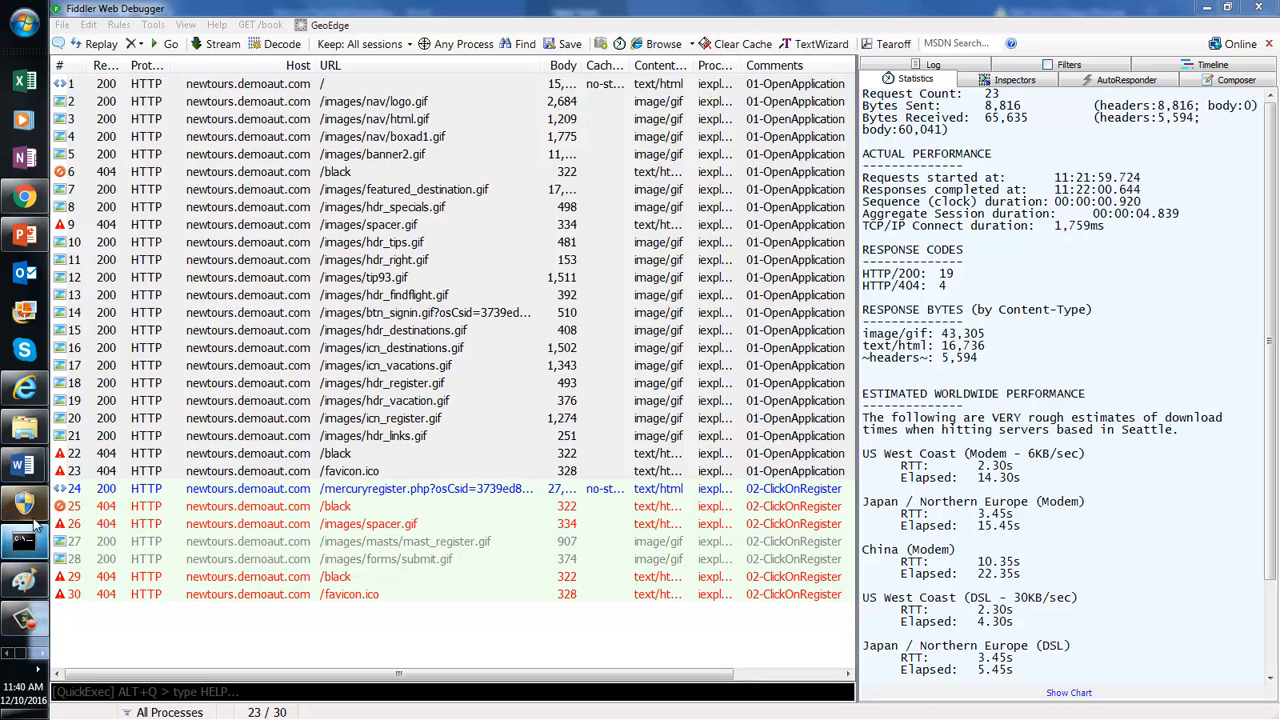
{"action": "mouse_move", "coordinate": [24, 463]}
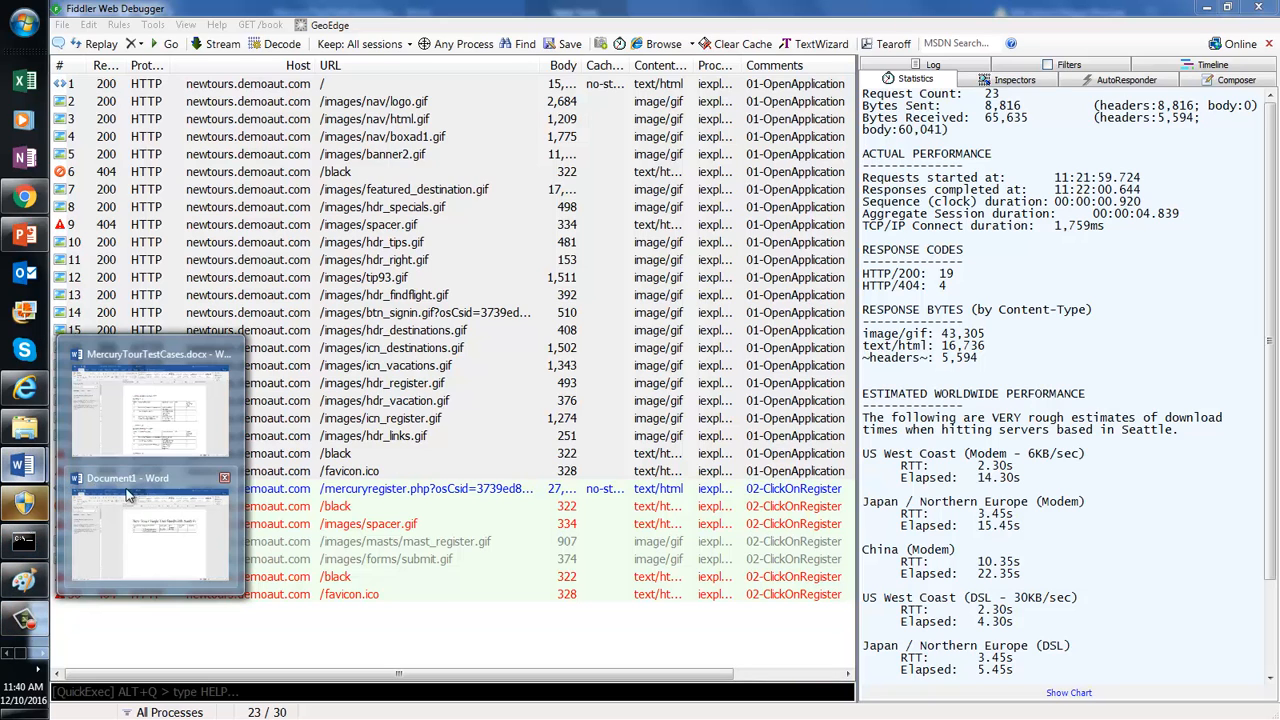
{"action": "left_click", "coordinate": [169, 512]}
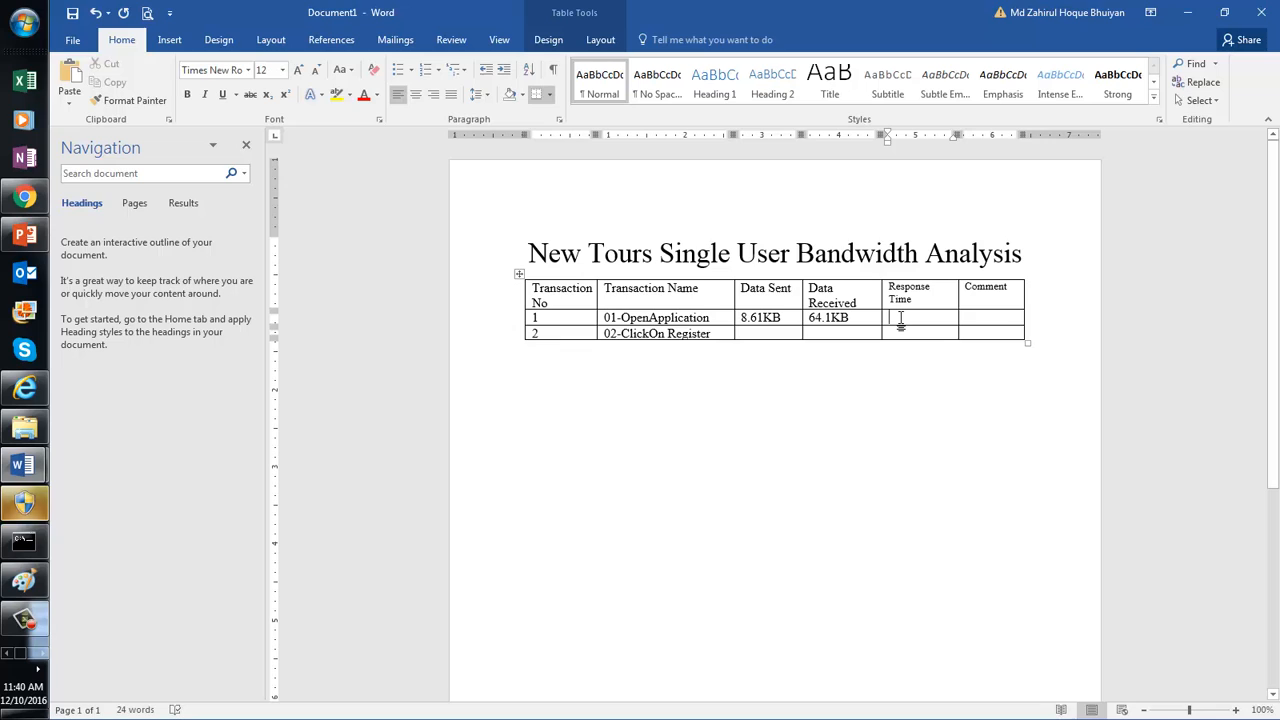
Step: Enter 1 Sec as row 1's response time and look up step 2's target in the test cases
{"action": "type", "text": "1"}
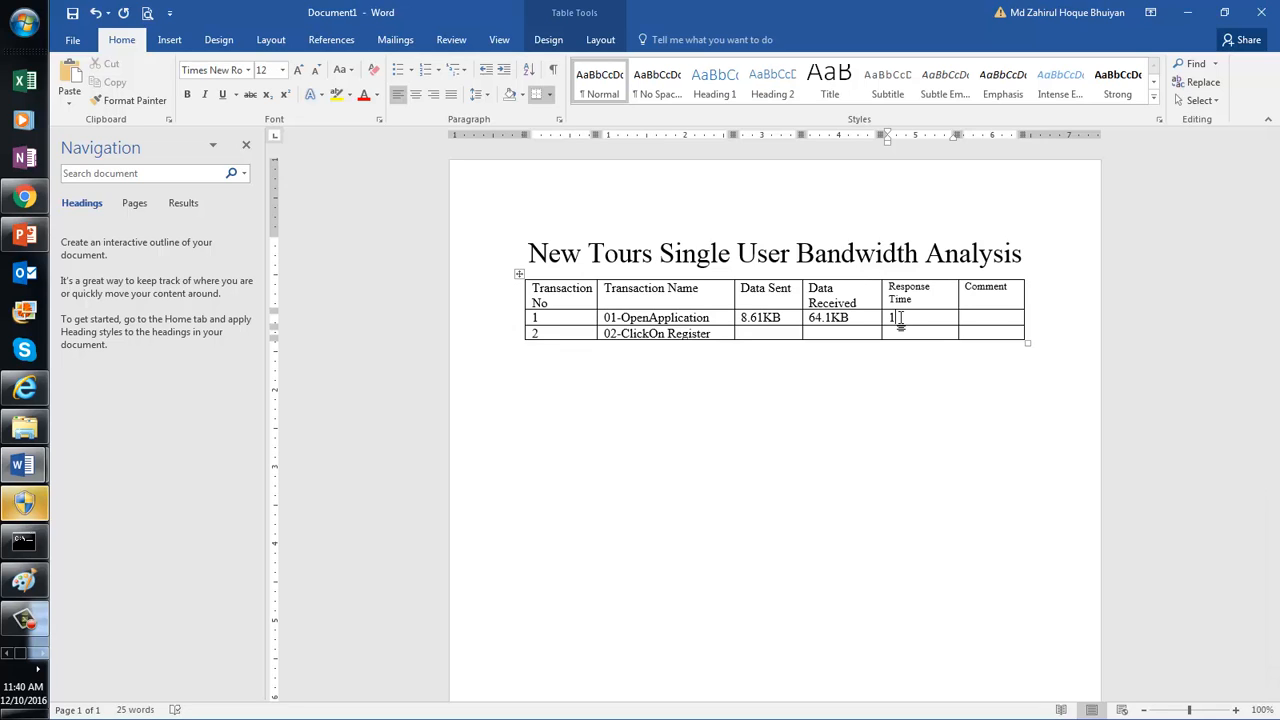
{"action": "type", "text": " Sec"}
{"action": "left_click", "coordinate": [788, 332]}
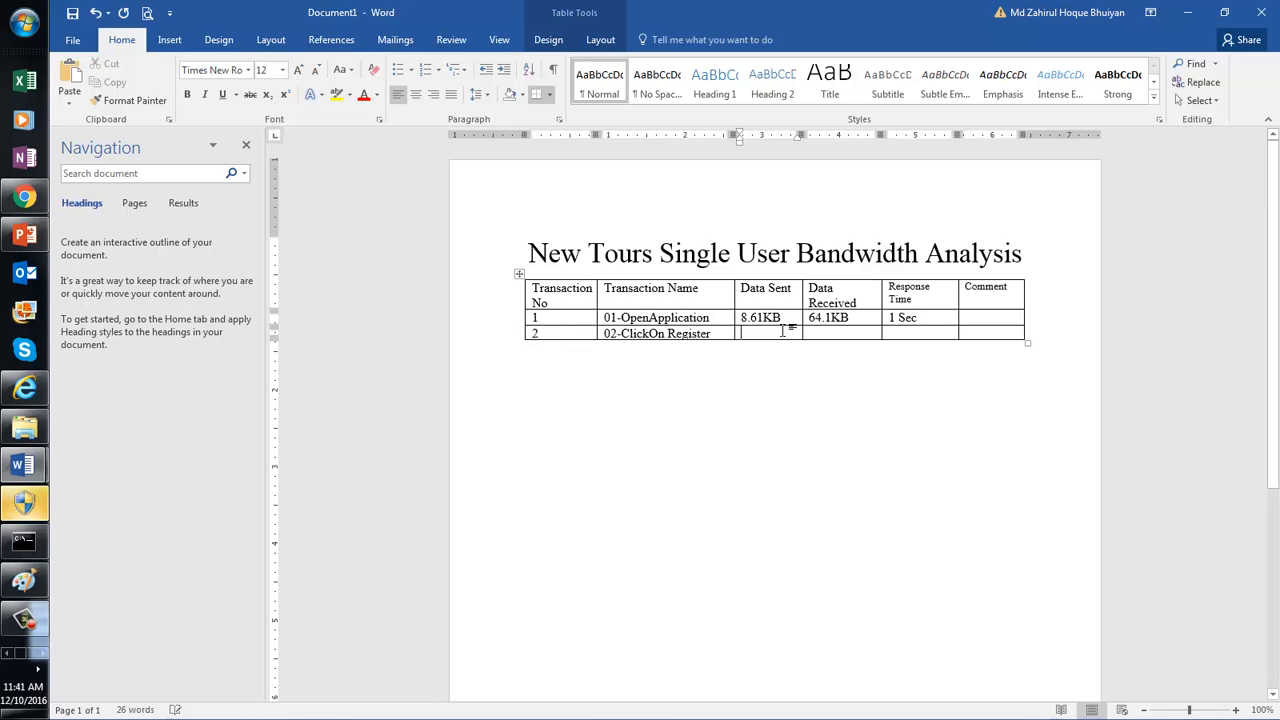
{"action": "left_click", "coordinate": [24, 464]}
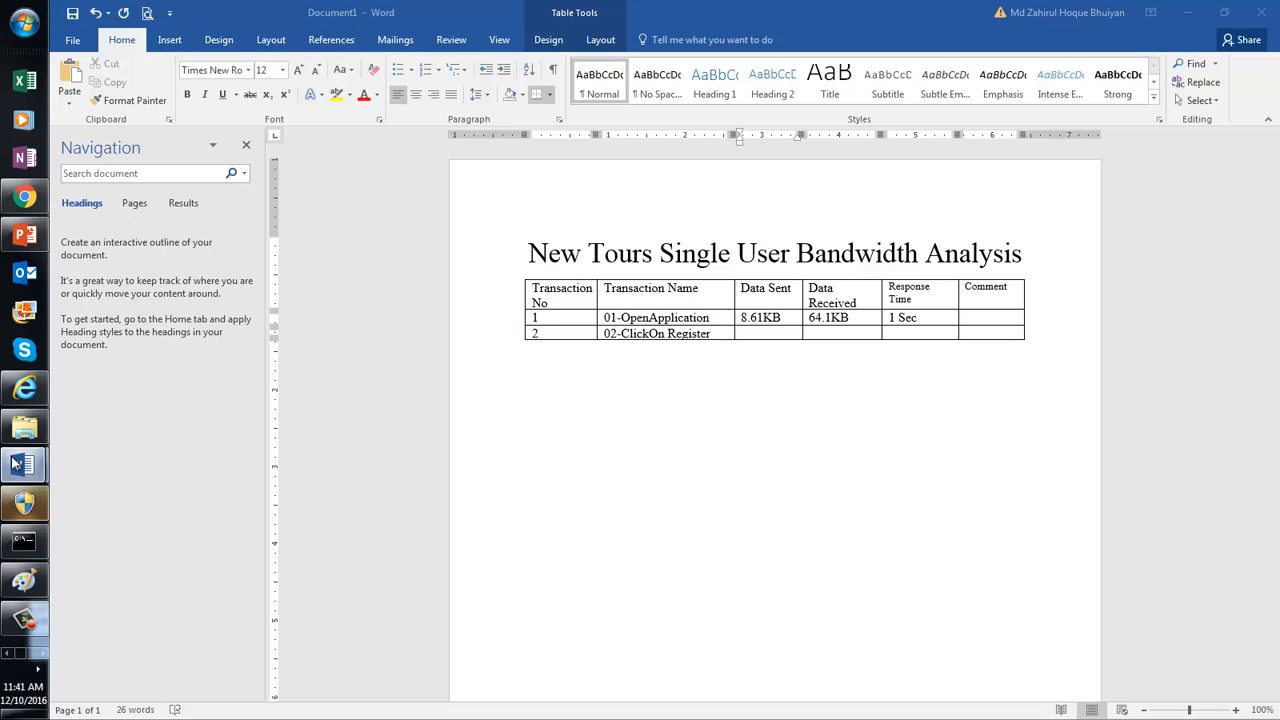
{"action": "left_click", "coordinate": [152, 416]}
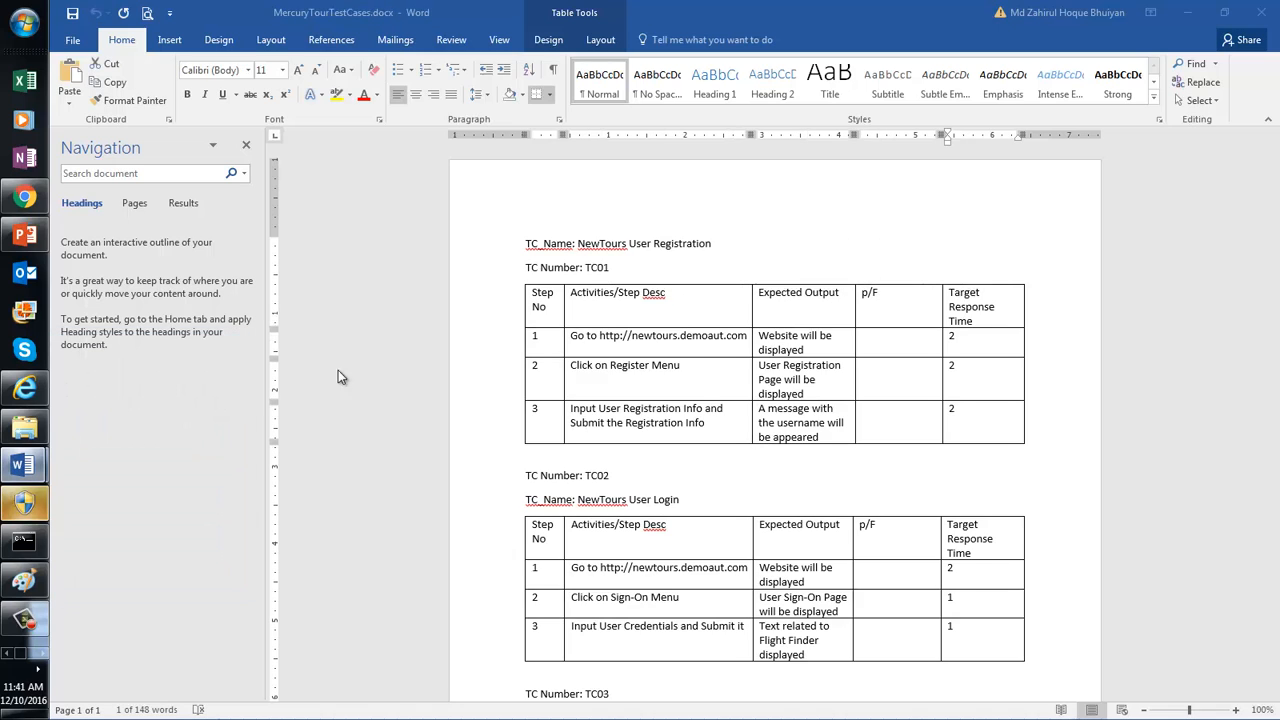
{"action": "double_click", "coordinate": [970, 365]}
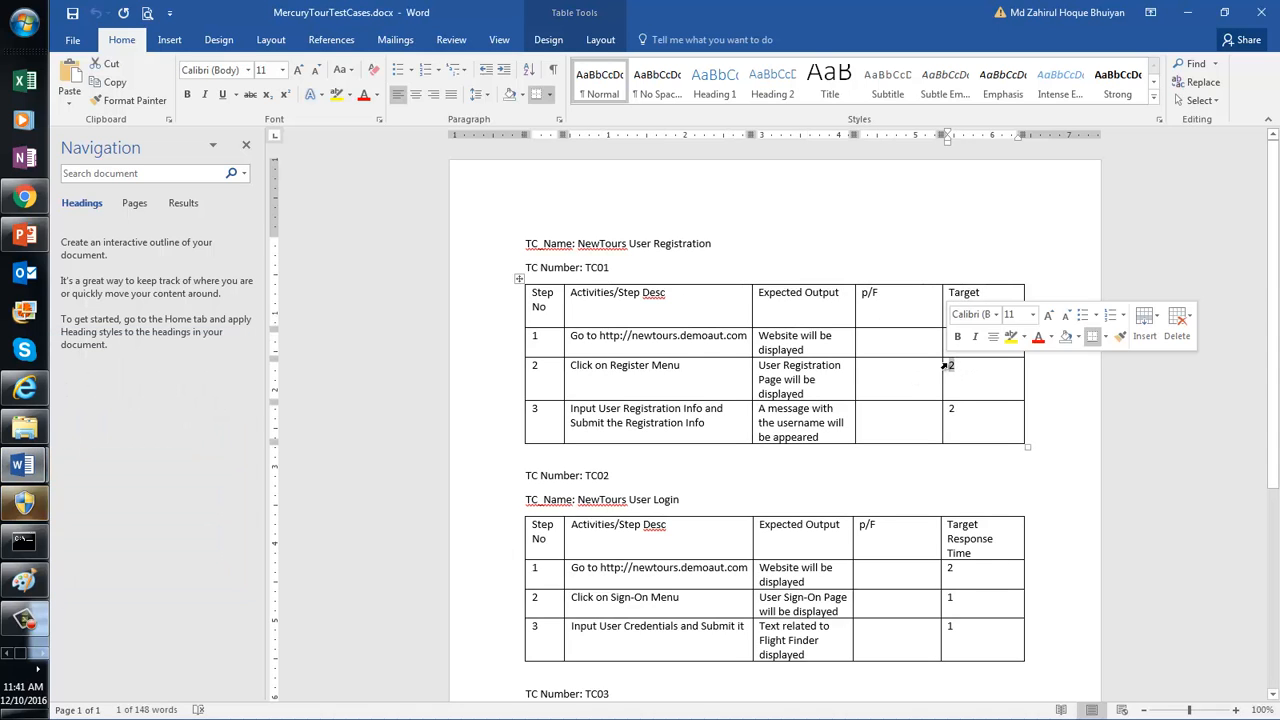
Step: Enter 2 in the 02-ClickOn Register row's Response Time cell of the bandwidth table
{"action": "left_click", "coordinate": [24, 464]}
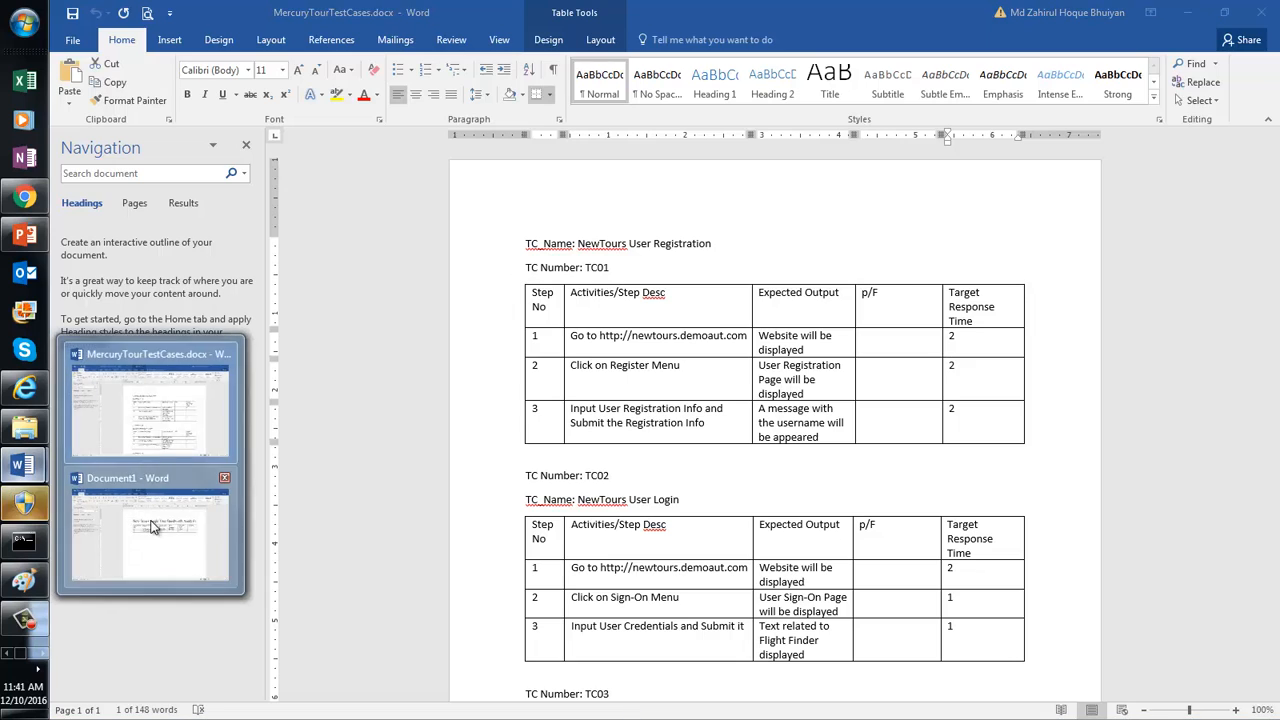
{"action": "left_click", "coordinate": [150, 570]}
{"action": "left_click", "coordinate": [980, 318]}
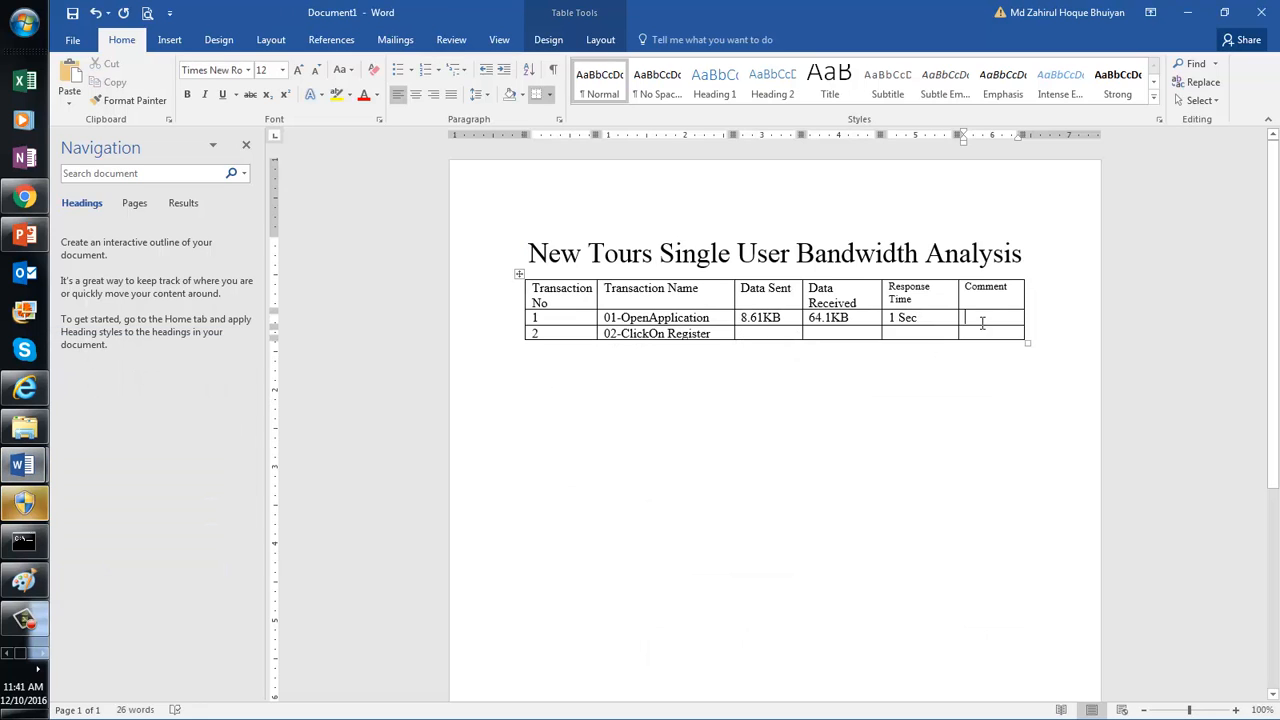
{"action": "left_click", "coordinate": [931, 334]}
{"action": "type", "text": "2"}
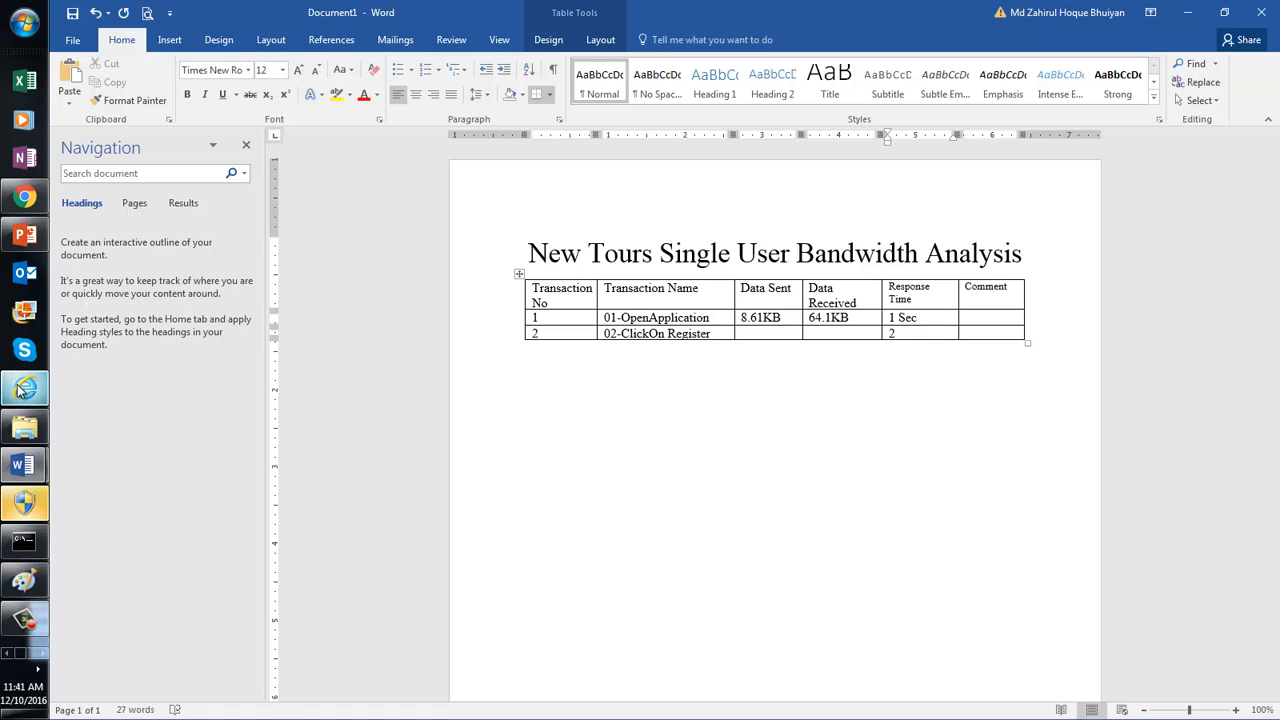
{"action": "left_click", "coordinate": [22, 389]}
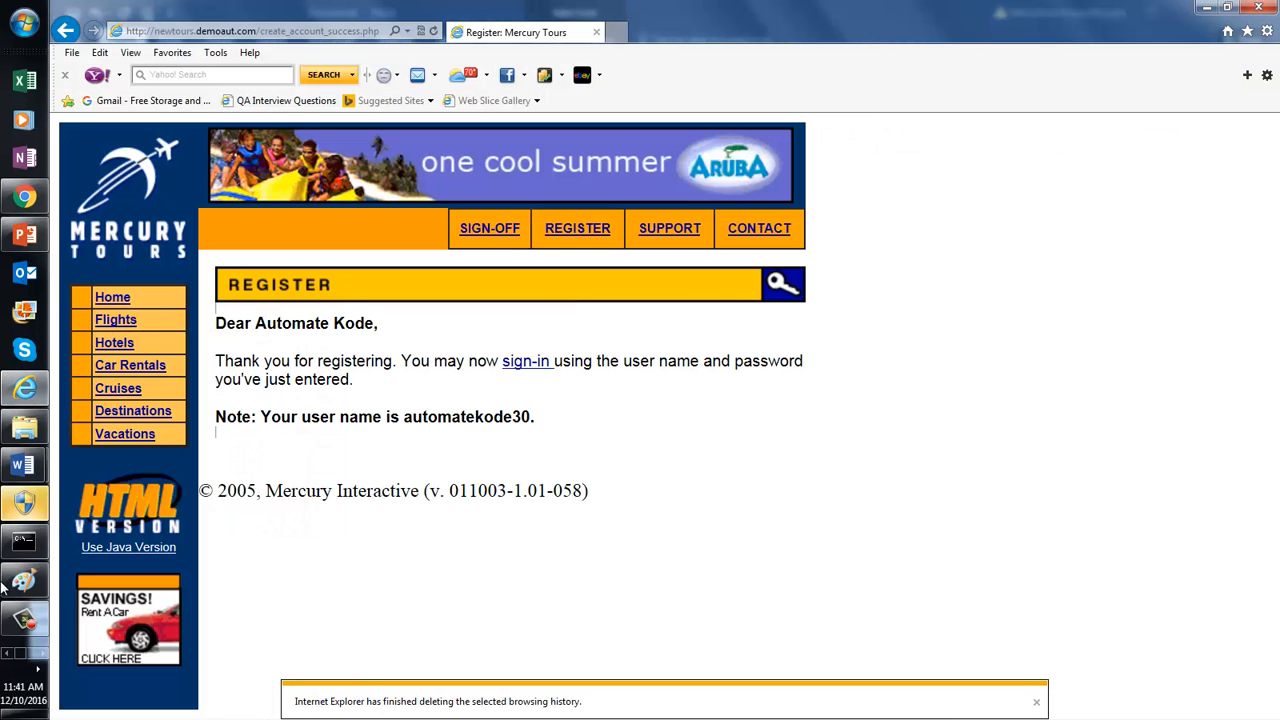
Step: Convert Fiddler's 2,904 bytes sent for the register transaction to 2.8359375 KB in Calculator
{"action": "left_click", "coordinate": [30, 625]}
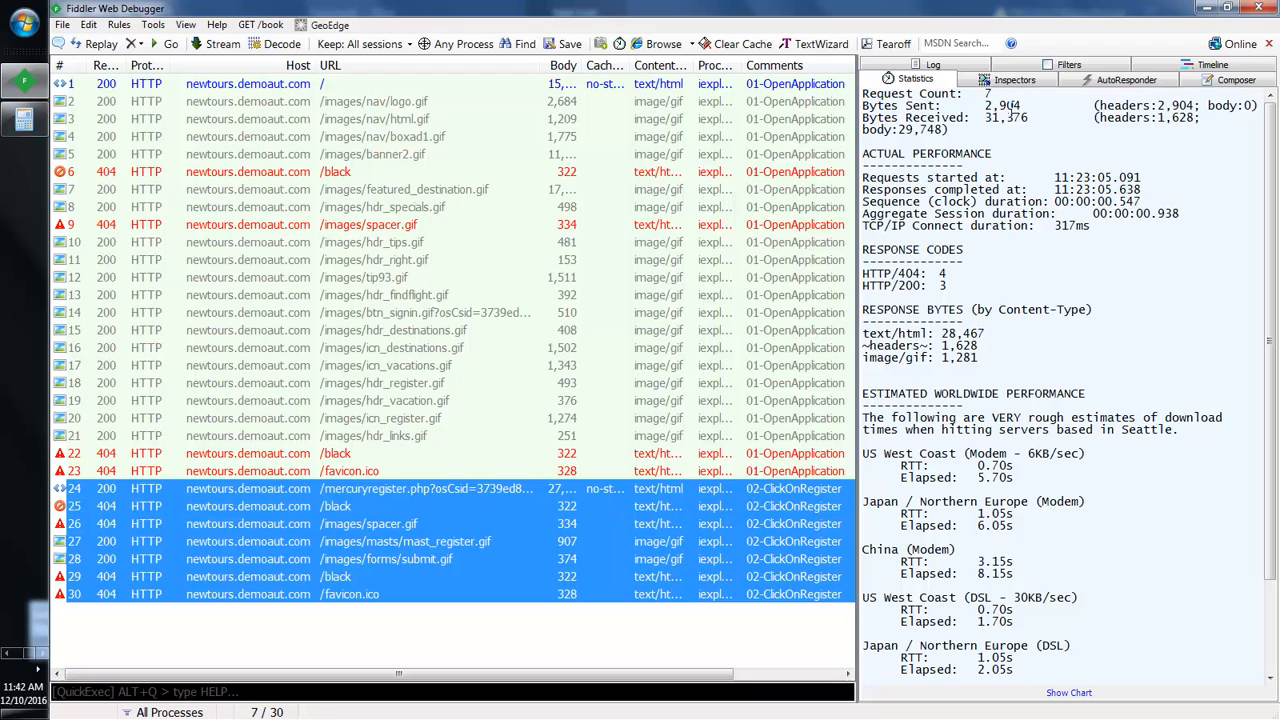
{"action": "left_click_drag", "start_coordinate": [986, 107], "coordinate": [1020, 107]}
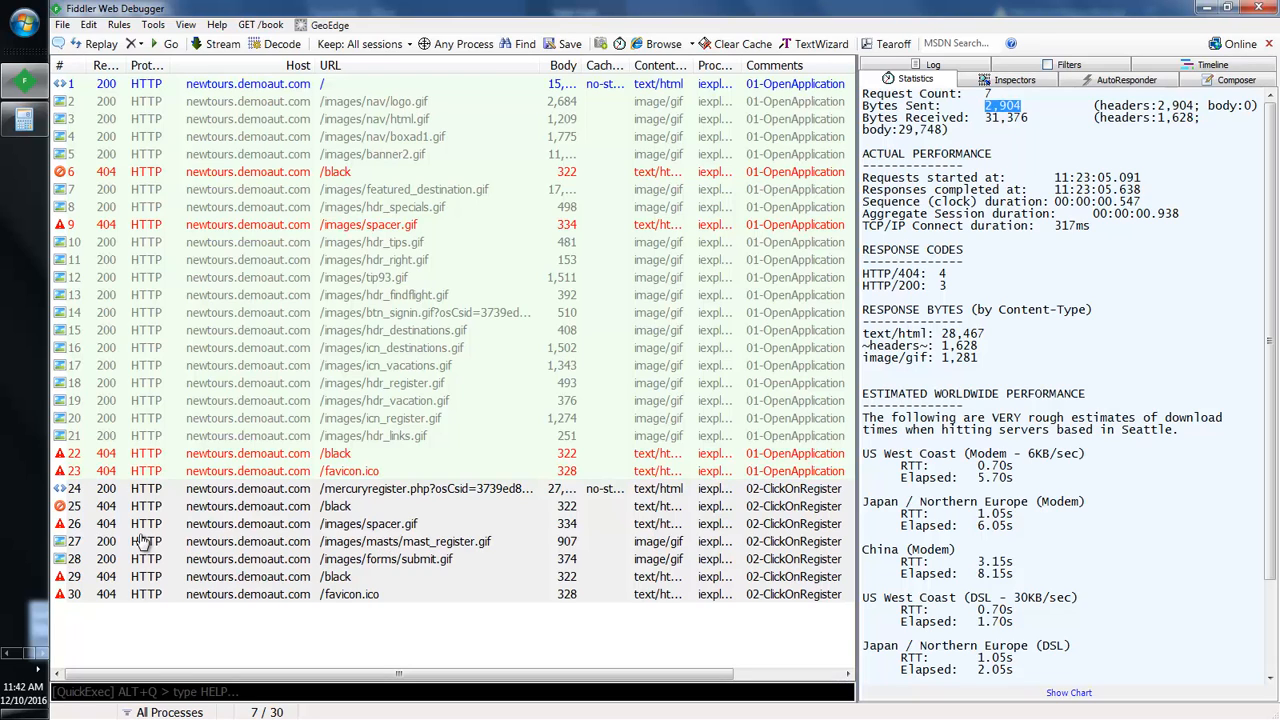
{"action": "left_click", "coordinate": [22, 127]}
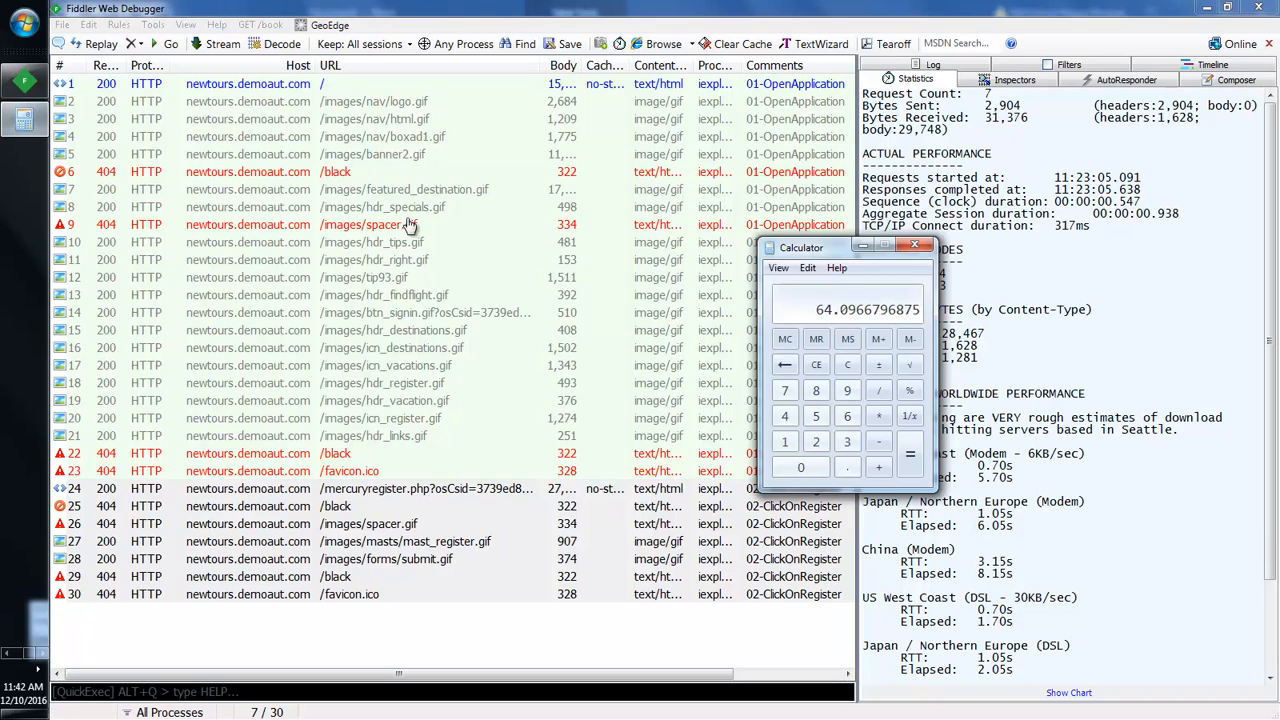
{"action": "type", "text": "2904"}
{"action": "type", "text": "1024"}
{"action": "key", "text": "Return"}
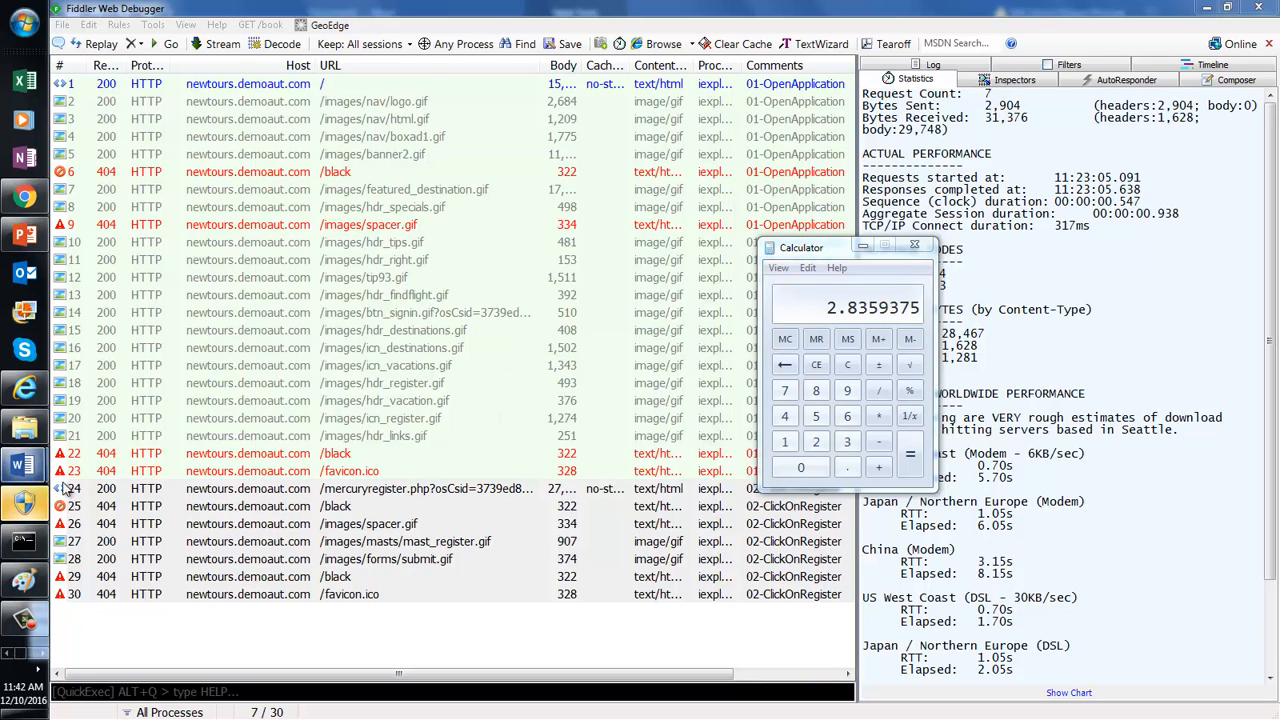
{"action": "mouse_move", "coordinate": [24, 465]}
{"action": "left_click", "coordinate": [104, 503]}
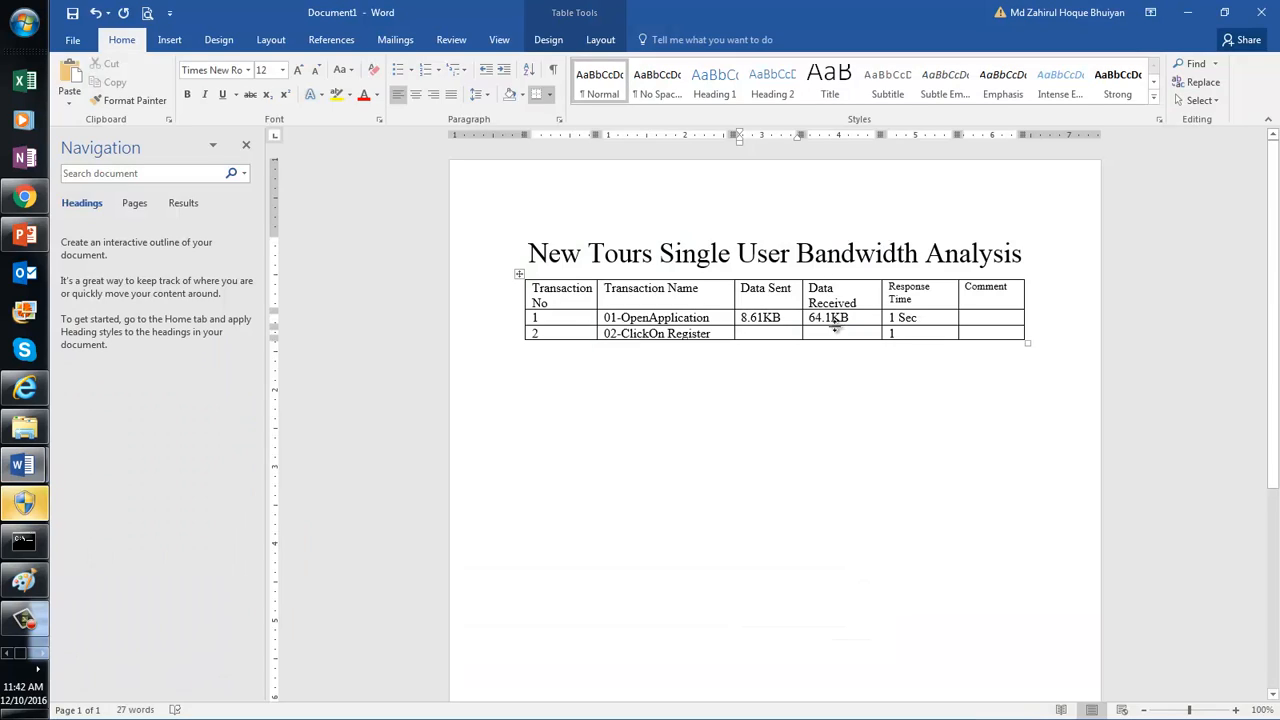
Step: Enter 2.84 as row 2's Data Sent and compute 31376 / 1024 in Calculator
{"action": "left_click", "coordinate": [777, 332]}
{"action": "type", "text": "2.84"}
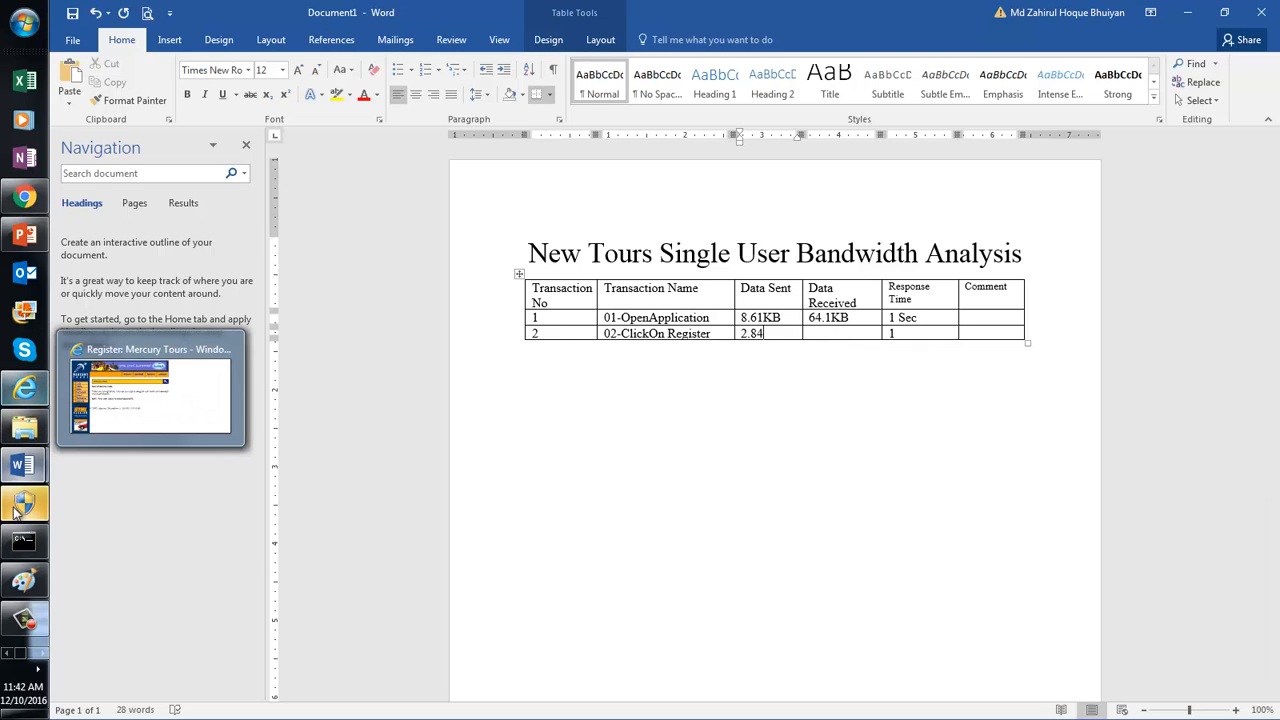
{"action": "left_click", "coordinate": [42, 652]}
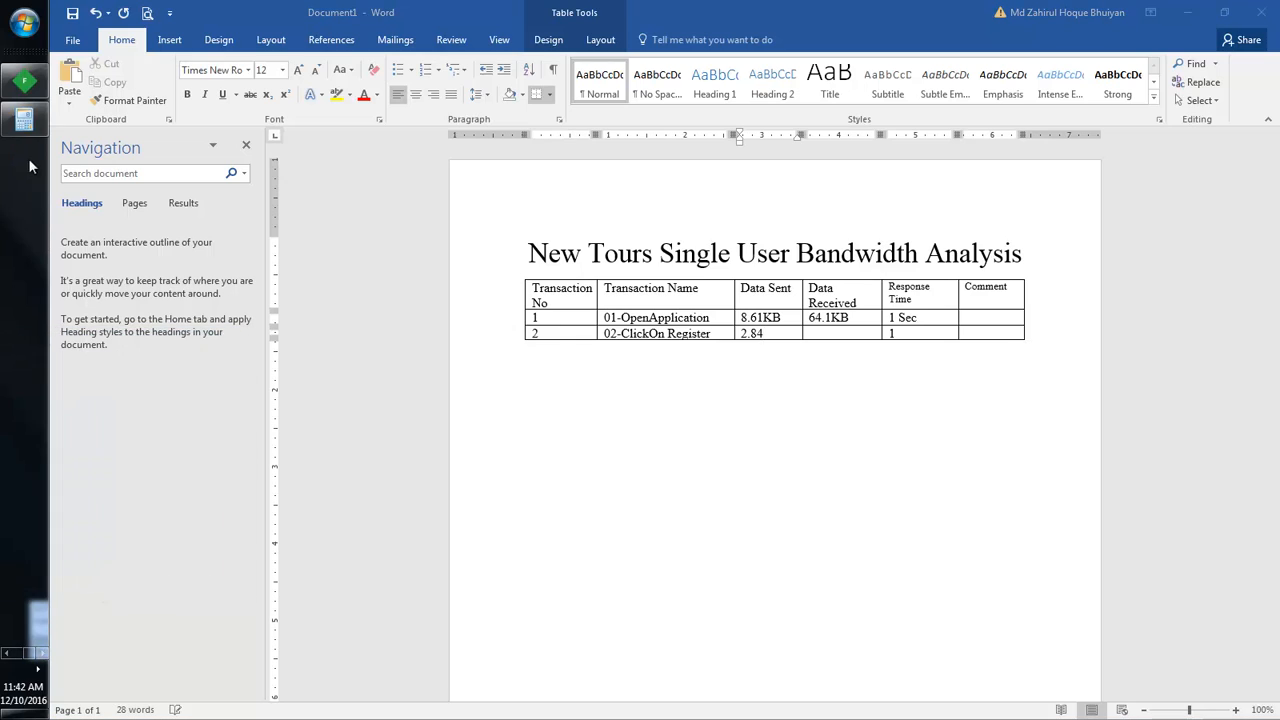
{"action": "left_click", "coordinate": [26, 120]}
{"action": "type", "text": "31"}
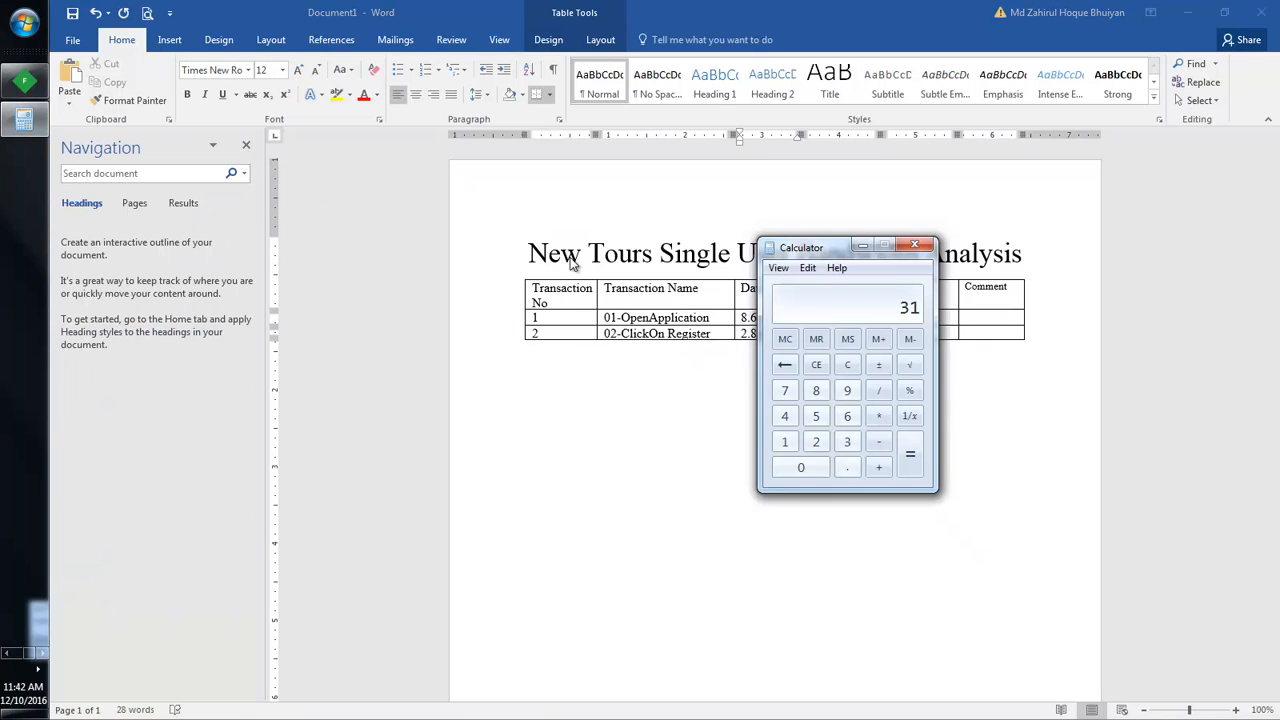
{"action": "type", "text": "3"}
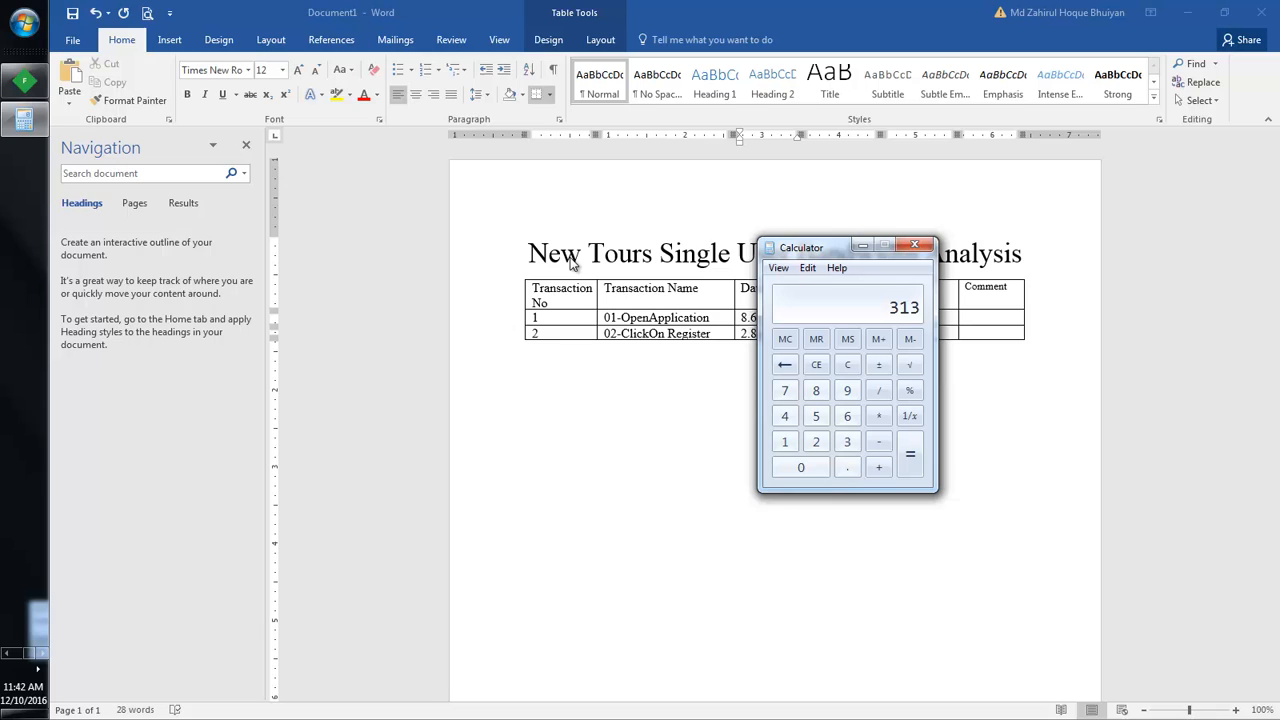
{"action": "type", "text": "761024"}
{"action": "key", "text": "Return"}
Step: Enter 30.64 KB as row 2's Data Received in the bandwidth table
{"action": "left_click", "coordinate": [7, 655]}
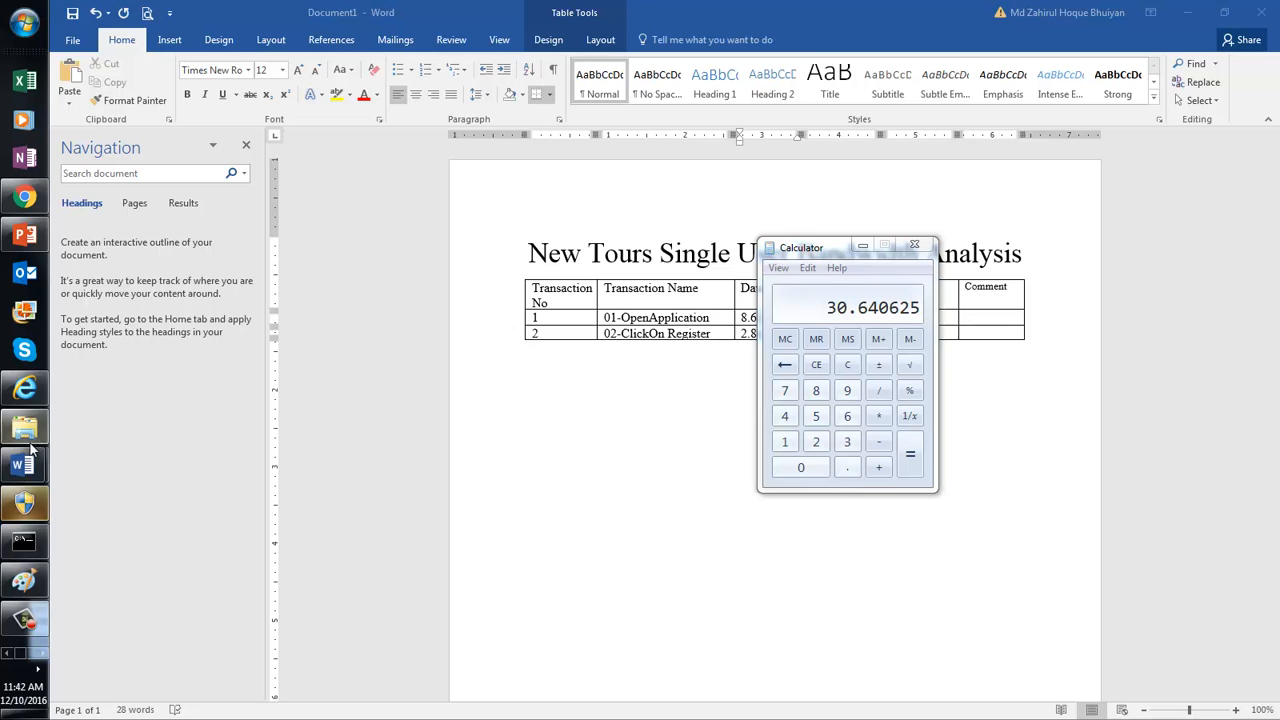
{"action": "mouse_move", "coordinate": [24, 465]}
{"action": "left_click", "coordinate": [157, 507]}
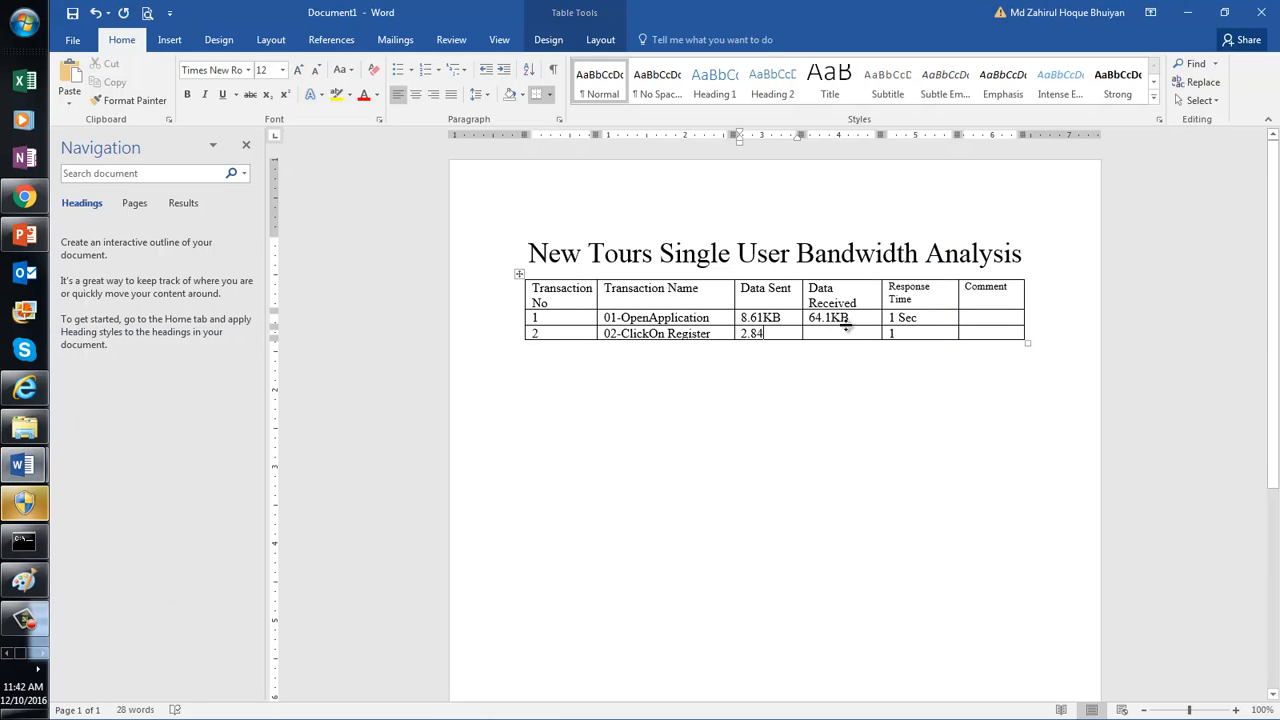
{"action": "left_click", "coordinate": [829, 335]}
{"action": "type", "text": "30."}
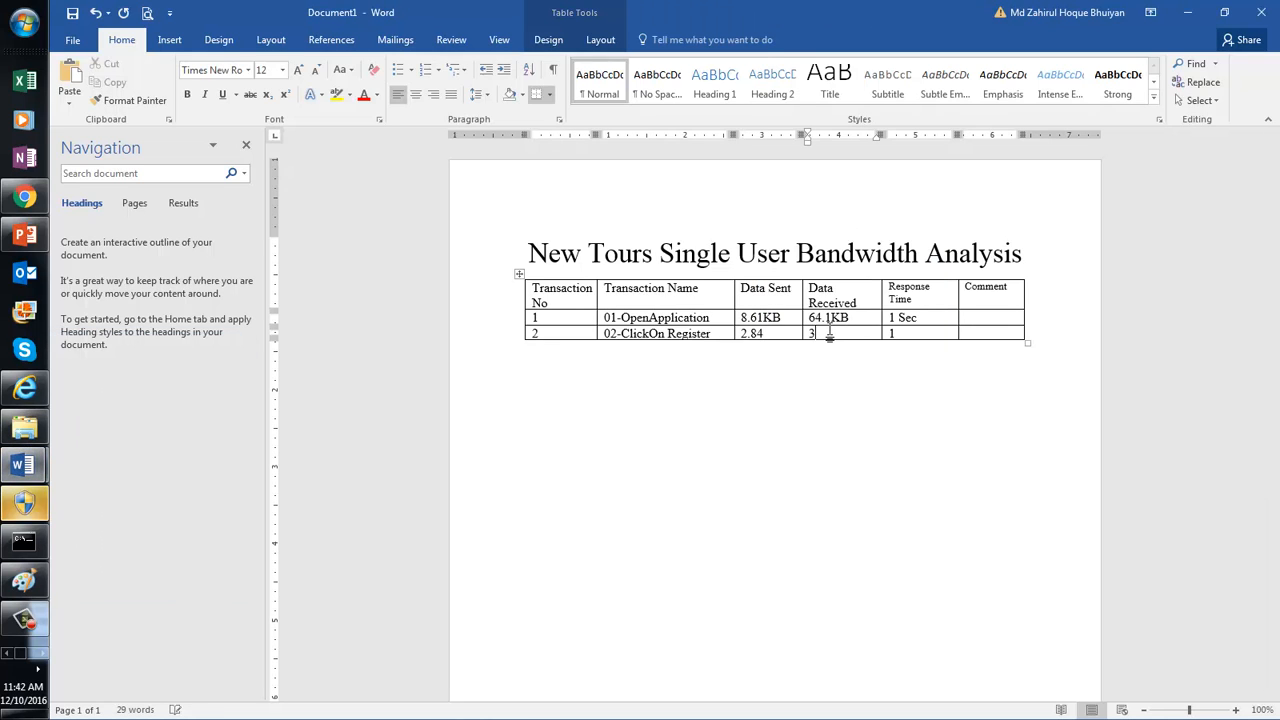
{"action": "type", "text": "64 KB"}
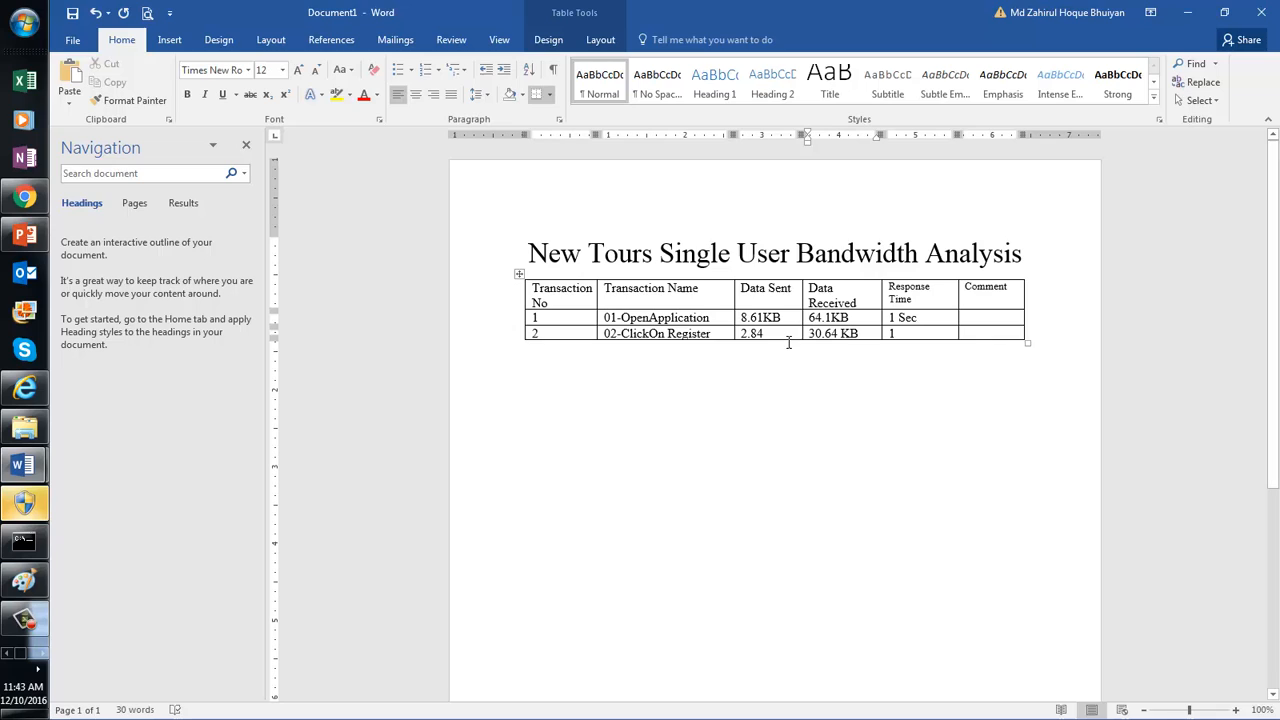
{"action": "left_click", "coordinate": [795, 288]}
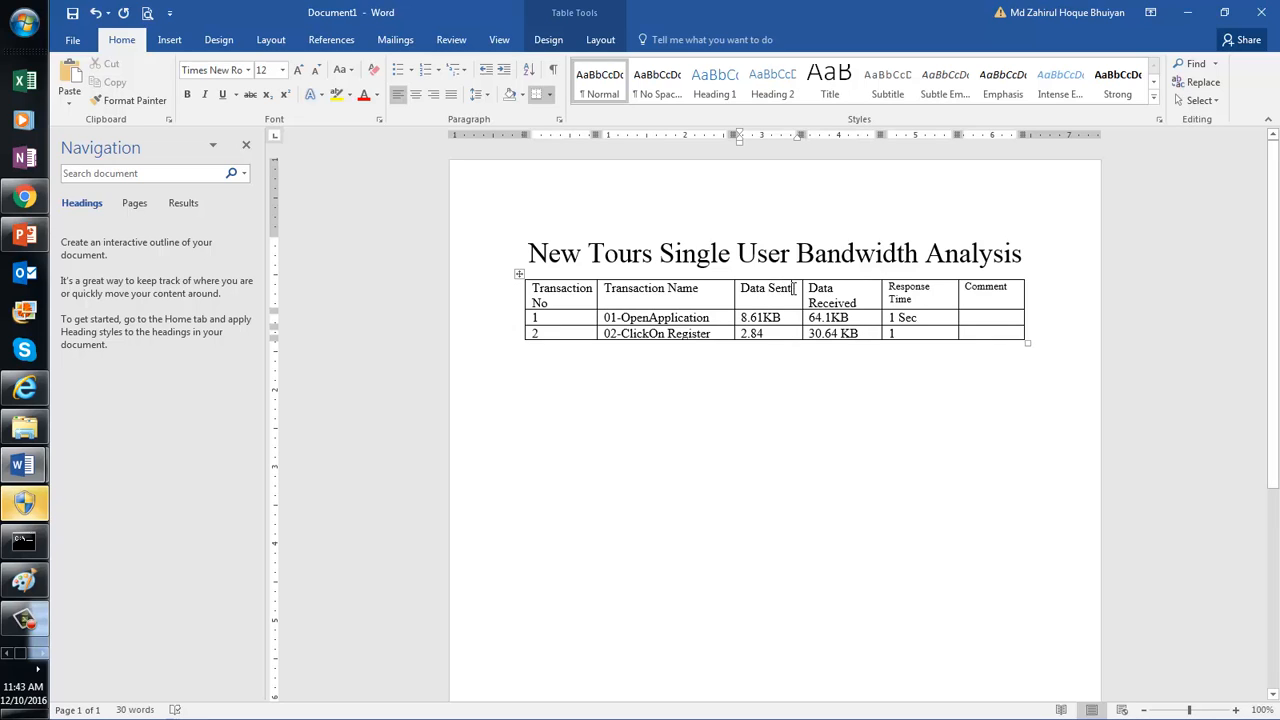
Step: Add '(Acceptable Up to 100 KB)' on a new line in the Data Sent heading
{"action": "key", "text": "Return"}
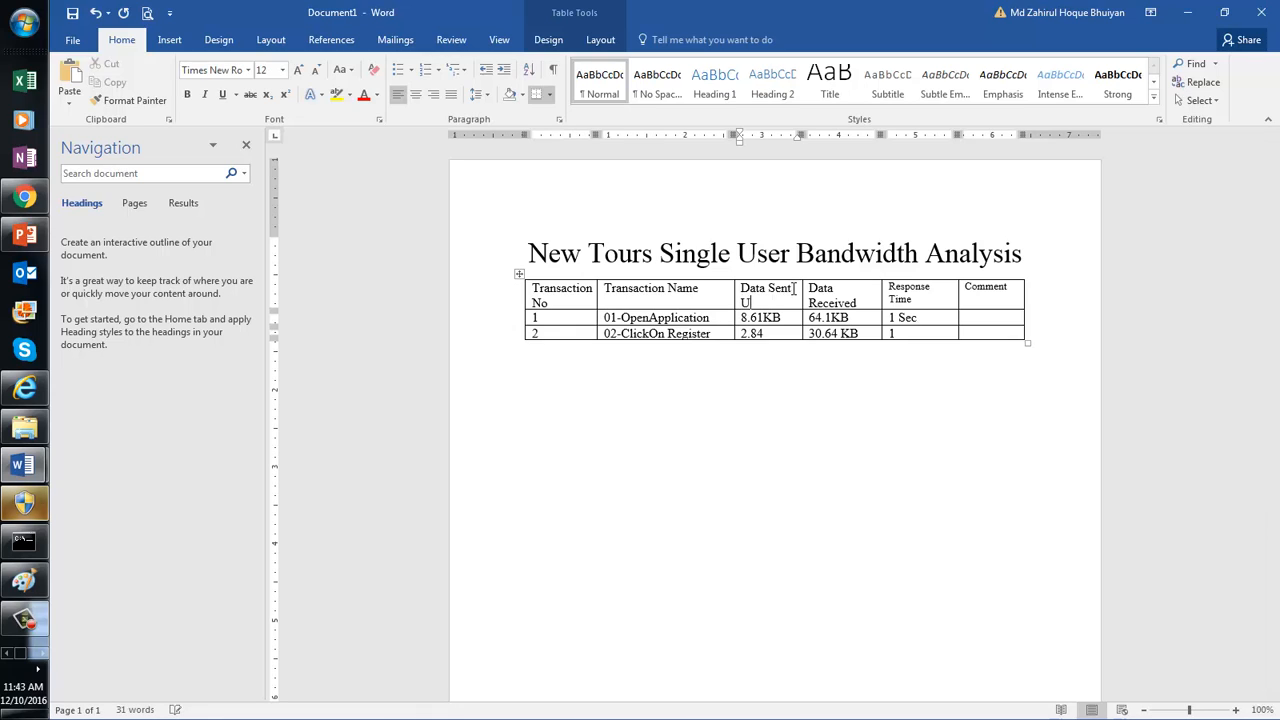
{"action": "type", "text": "Upto"}
{"action": "key", "text": "BackSpace"}
{"action": "key", "text": "BackSpace"}
{"action": "key", "text": "BackSpace"}
{"action": "key", "text": "BackSpace"}
{"action": "type", "text": "()"}
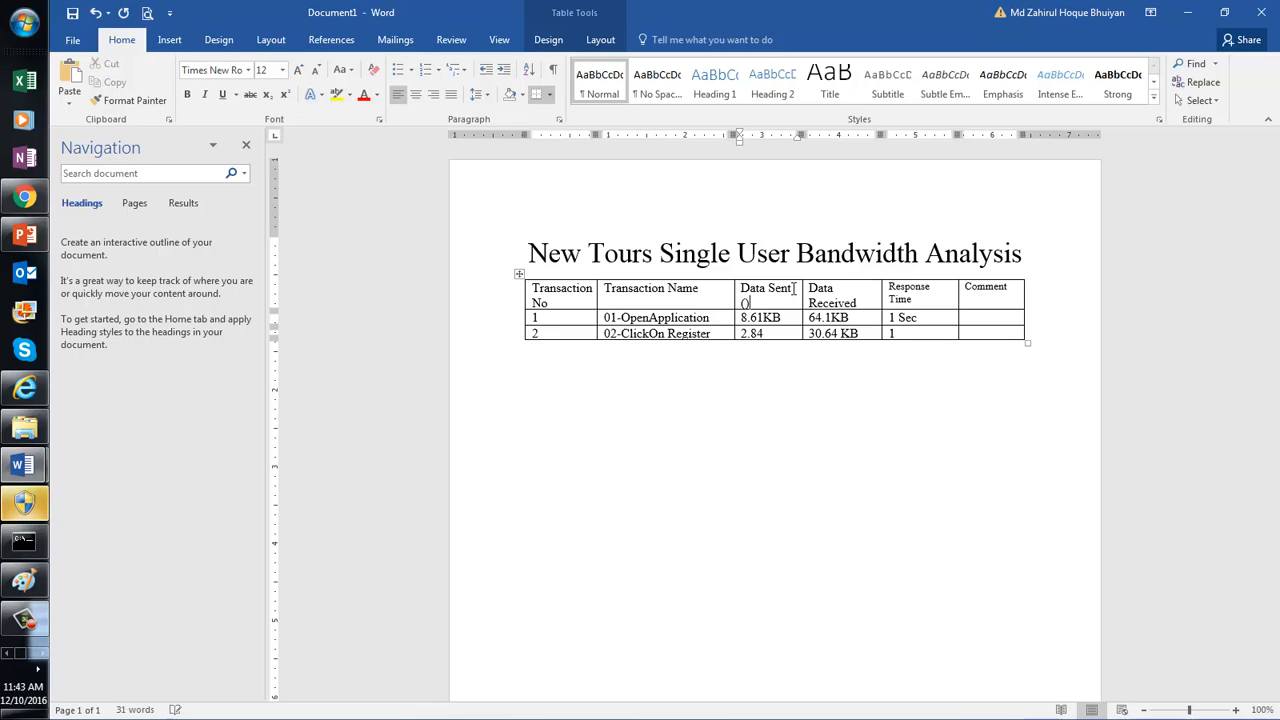
{"action": "type", "text": "Acceptable "}
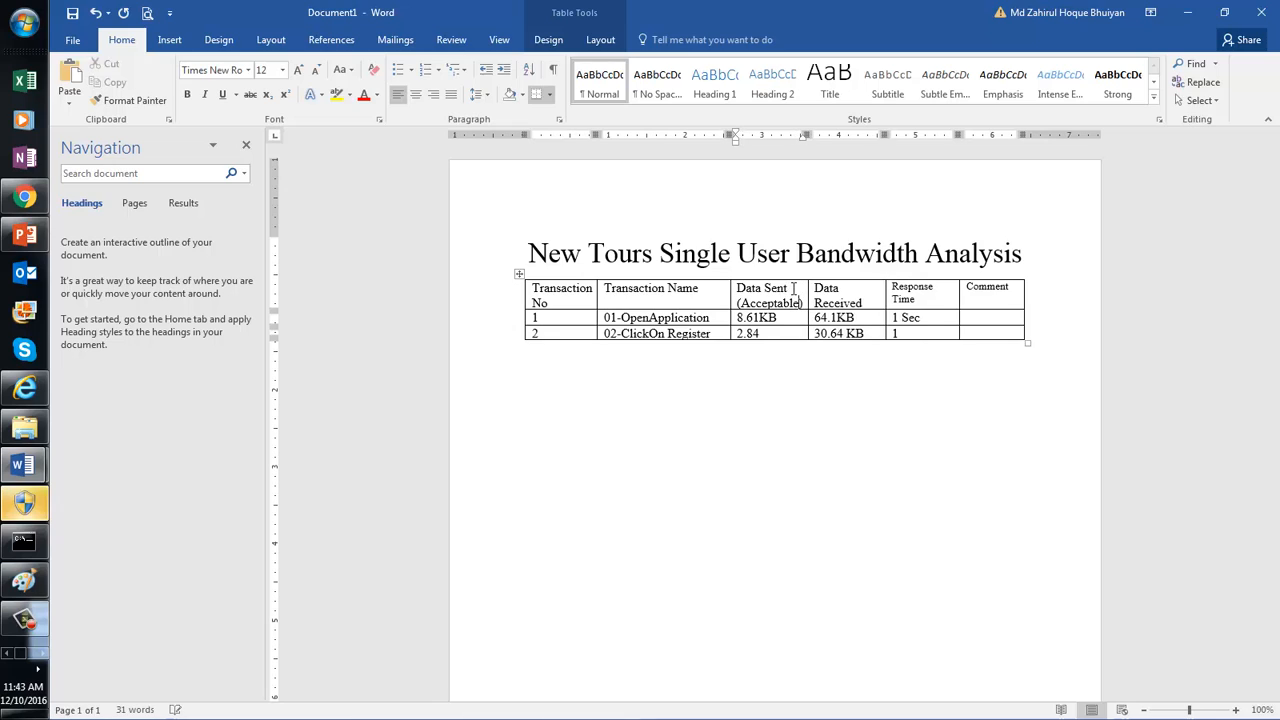
{"action": "type", "text": "Up"}
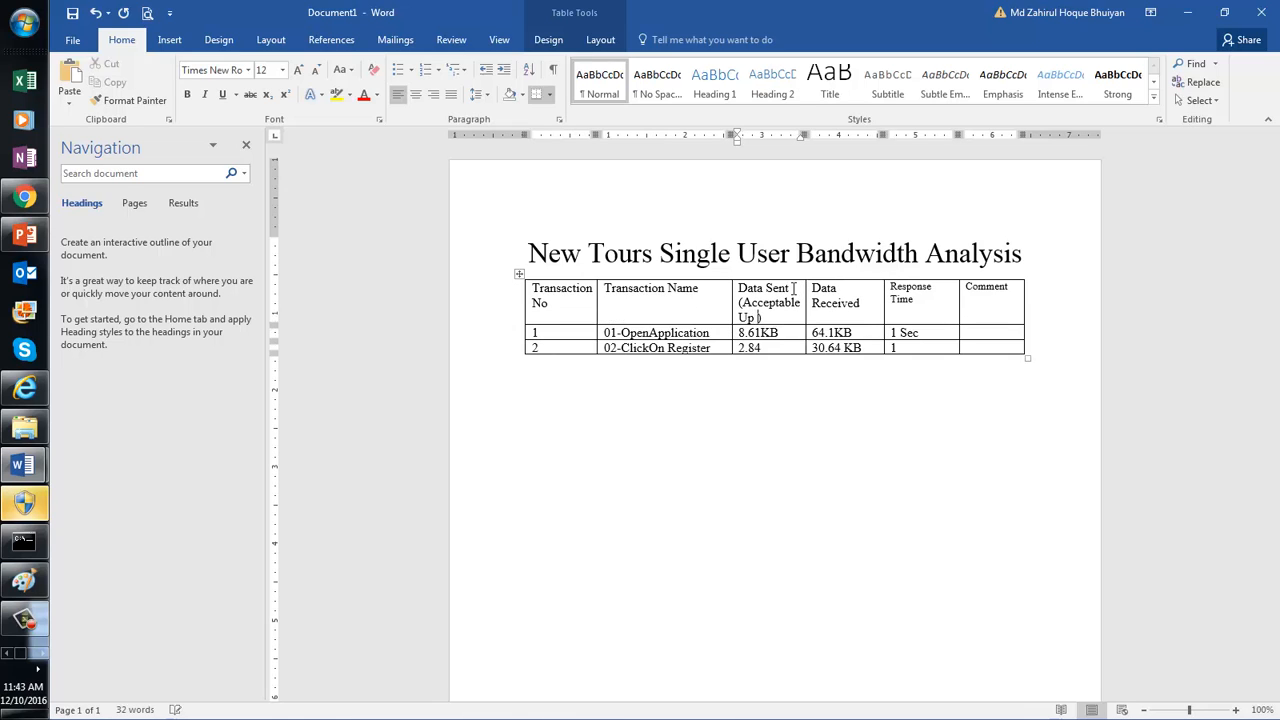
{"action": "type", "text": " to 100 KB"}
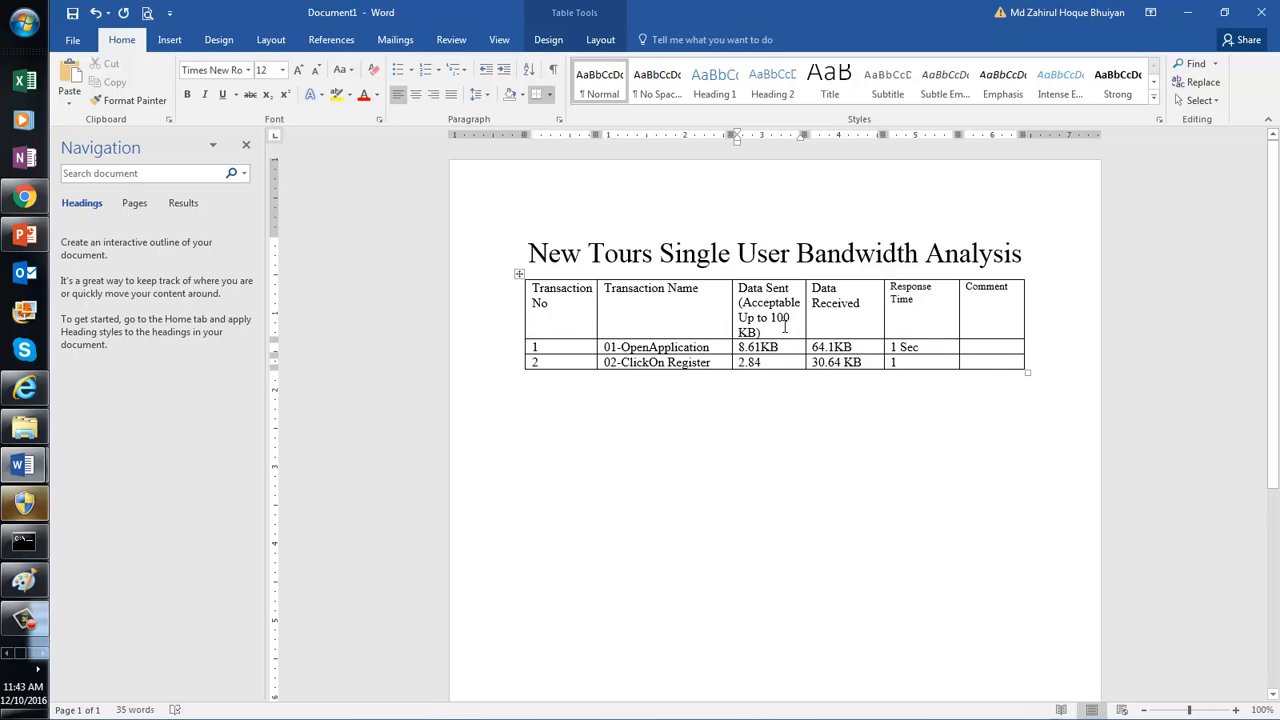
Step: Add 'Accesptable Upto(400KB)' on a new line under the Data Received heading
{"action": "left_click", "coordinate": [867, 302]}
{"action": "key", "text": "Return"}
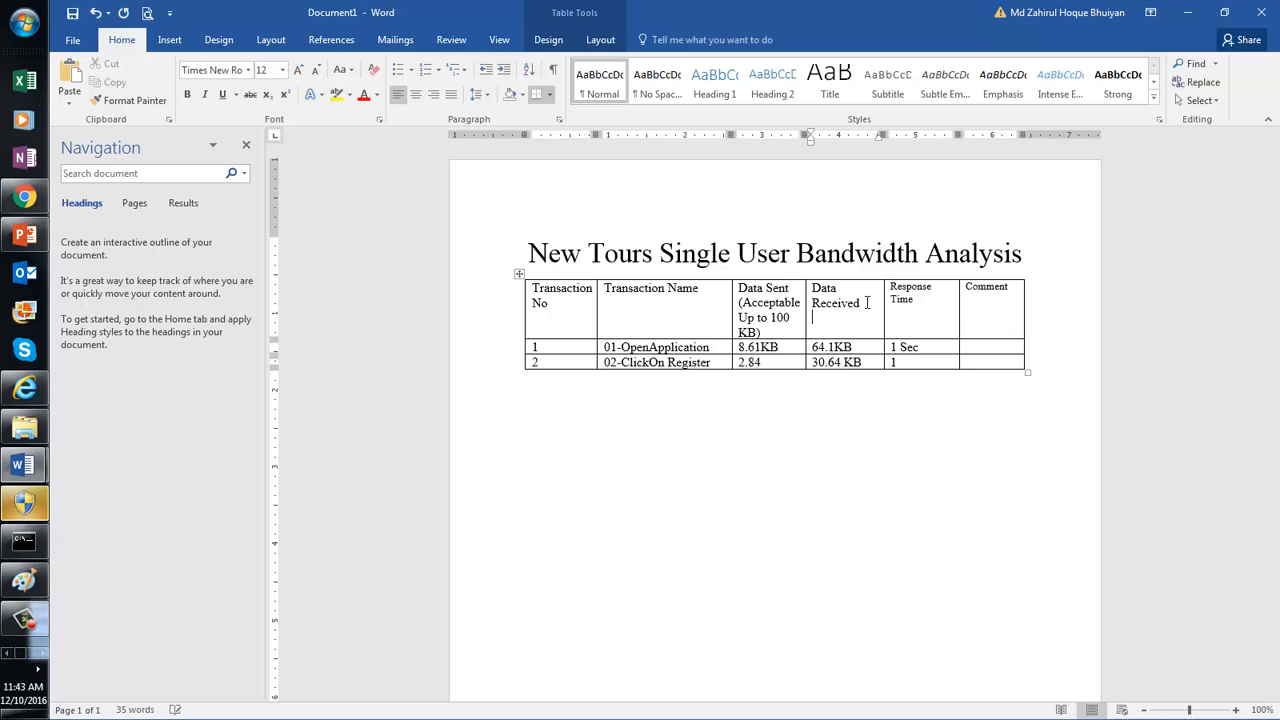
{"action": "type", "text": "Accesptable U"}
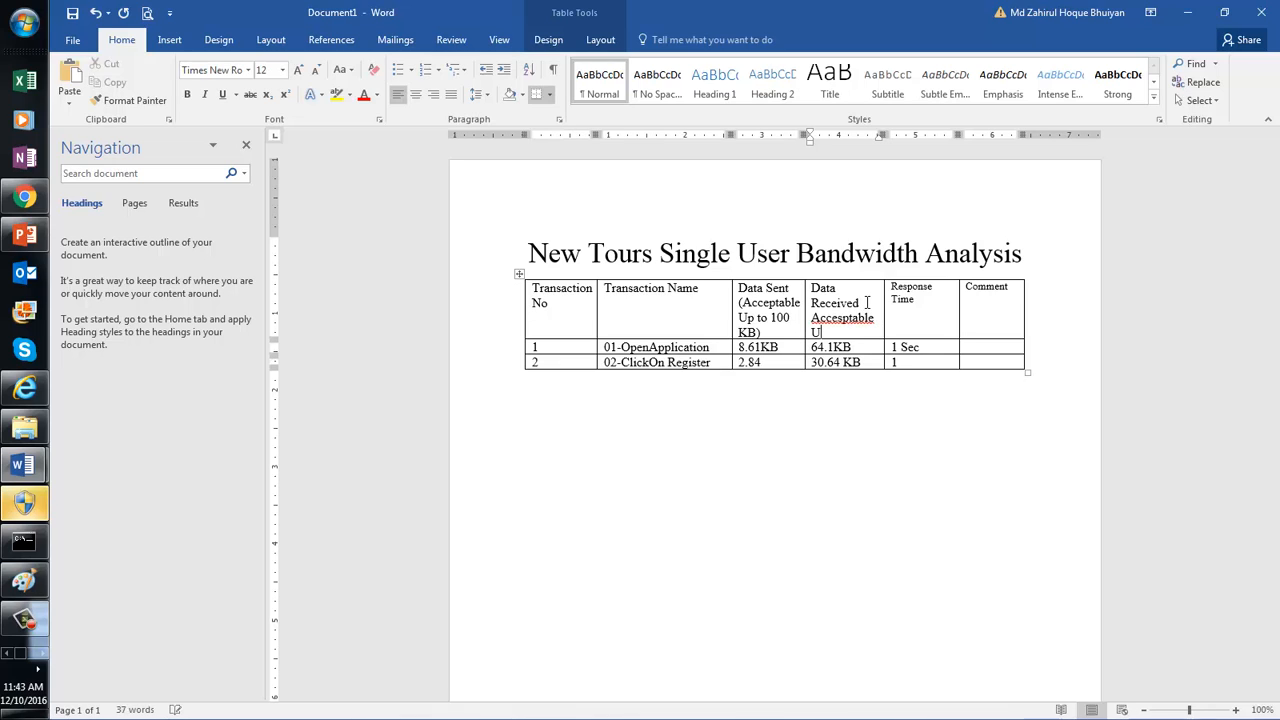
{"action": "type", "text": "pto()"}
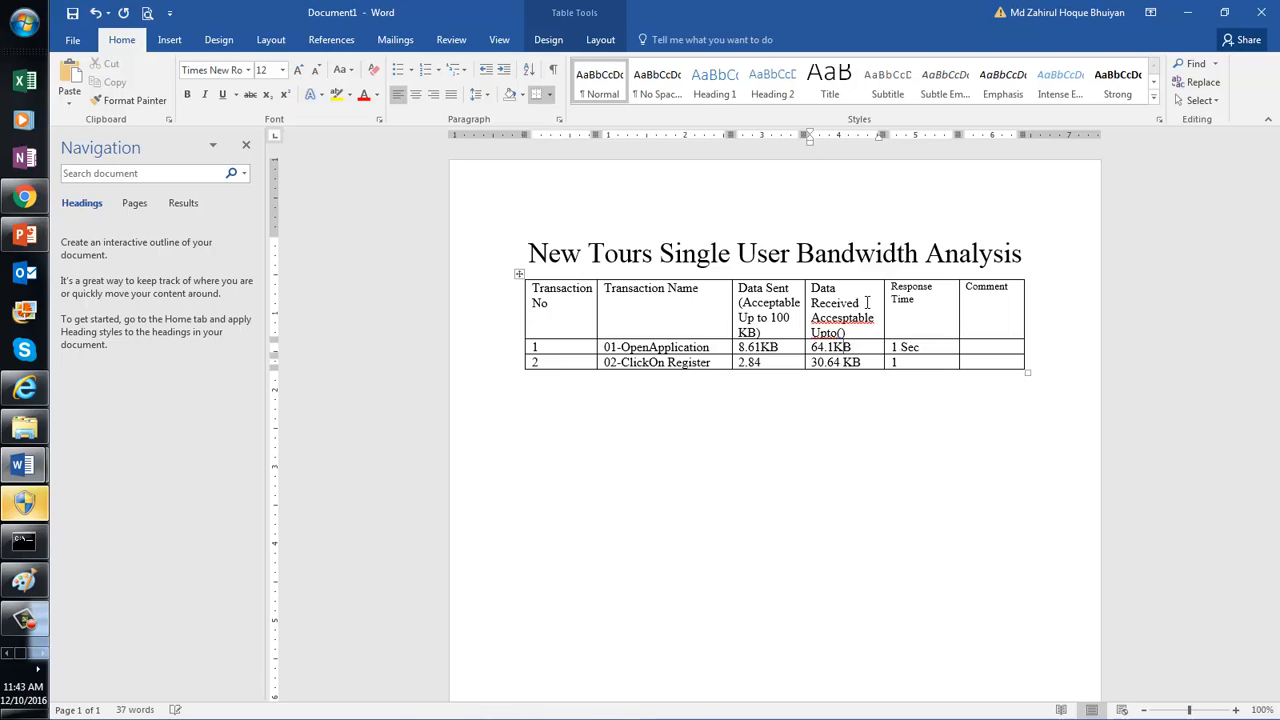
{"action": "type", "text": "400KB"}
{"action": "left_click", "coordinate": [930, 318]}
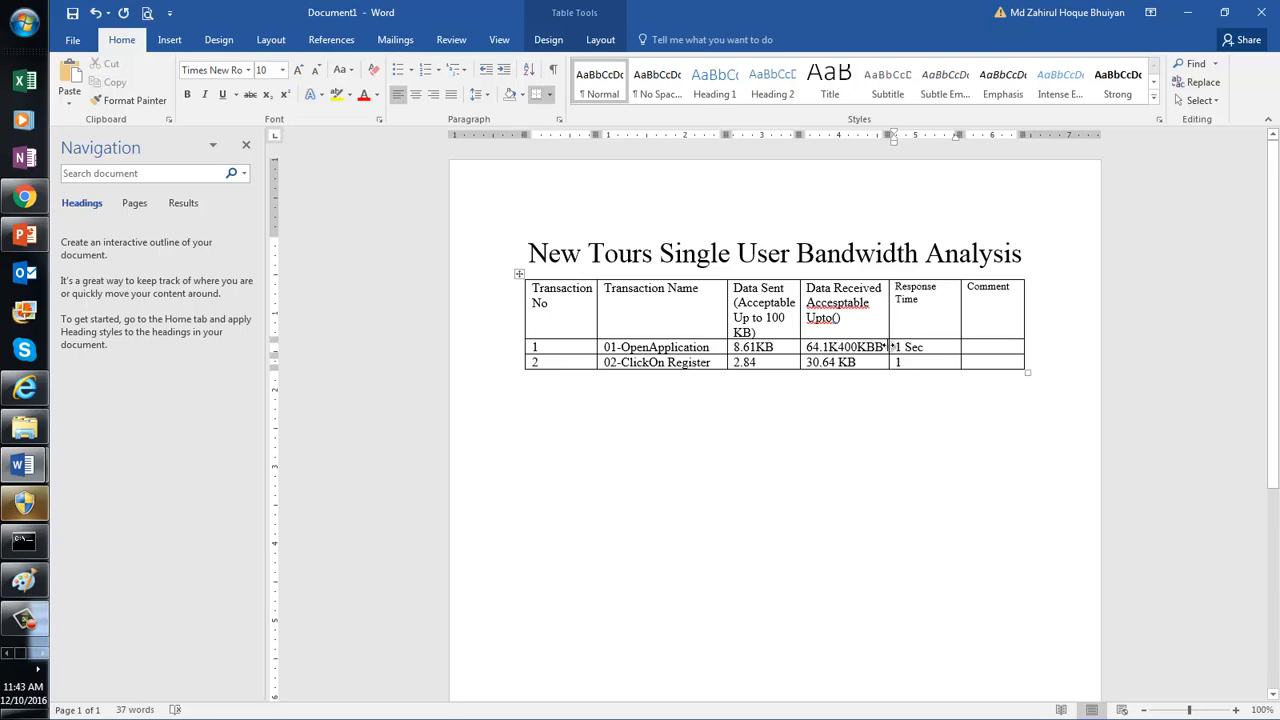
Step: Correct row 1's Data Received value to read 64.1KB, then type 100 KB
{"action": "left_click", "coordinate": [884, 347]}
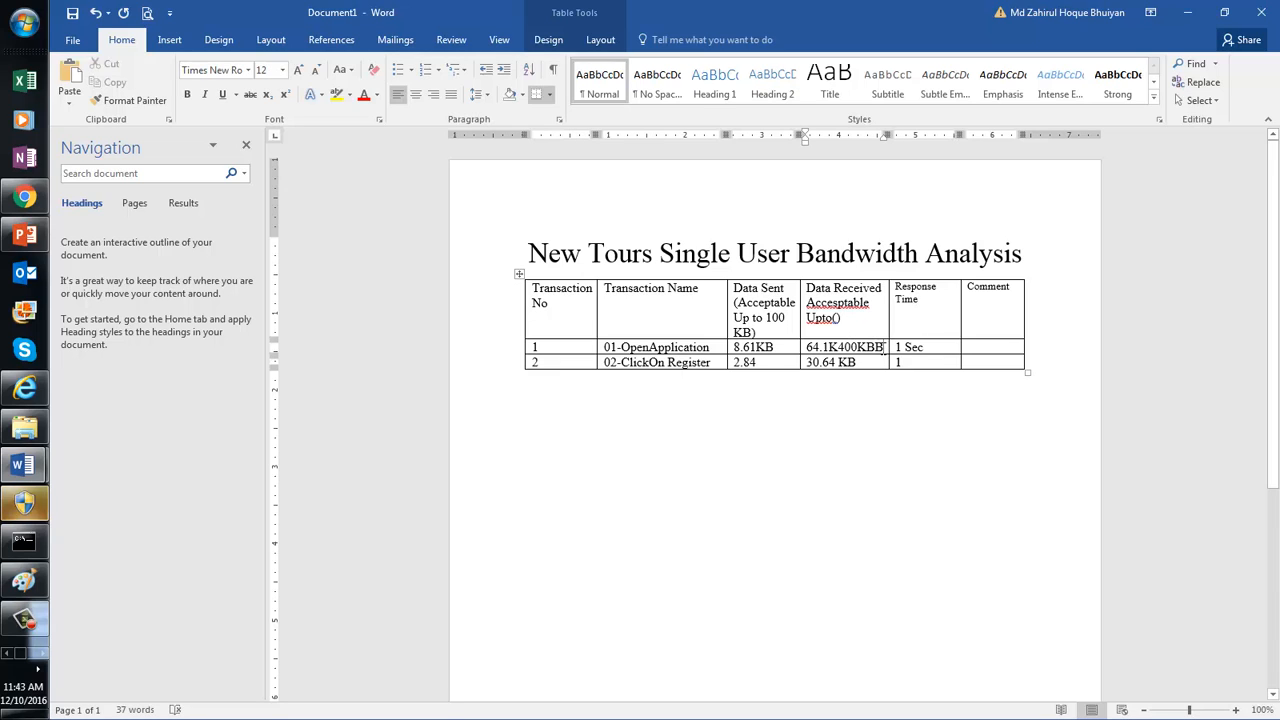
{"action": "key", "text": "BackSpace"}
{"action": "key", "text": "BackSpace"}
{"action": "key", "text": "BackSpace"}
{"action": "key", "text": "BackSpace"}
{"action": "key", "text": "BackSpace"}
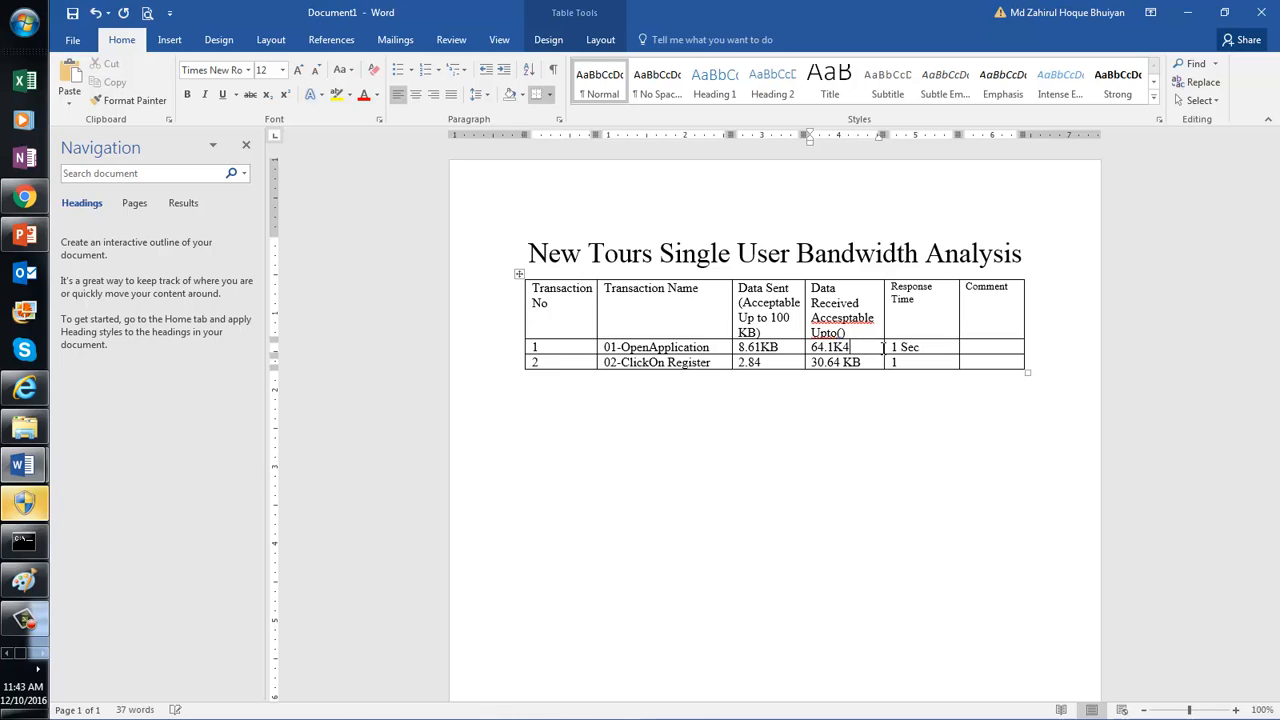
{"action": "type", "text": "B"}
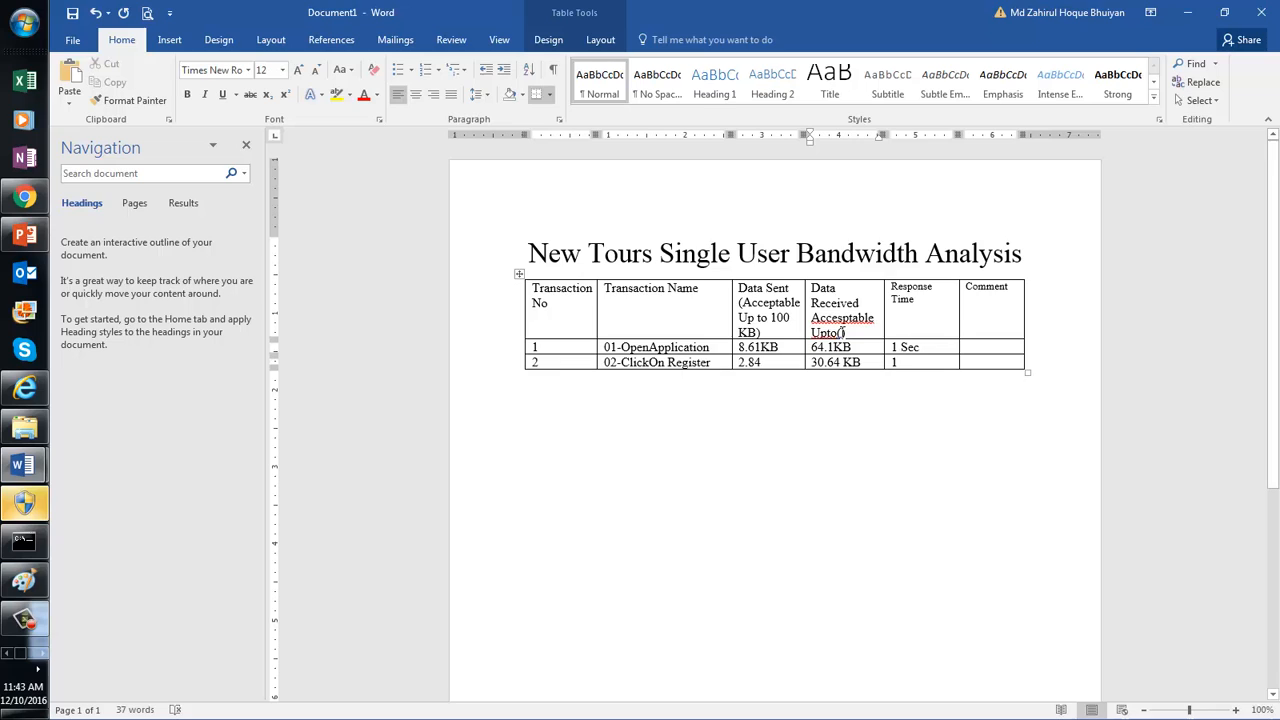
{"action": "type", "text": "100 K"}
{"action": "type", "text": "B"}
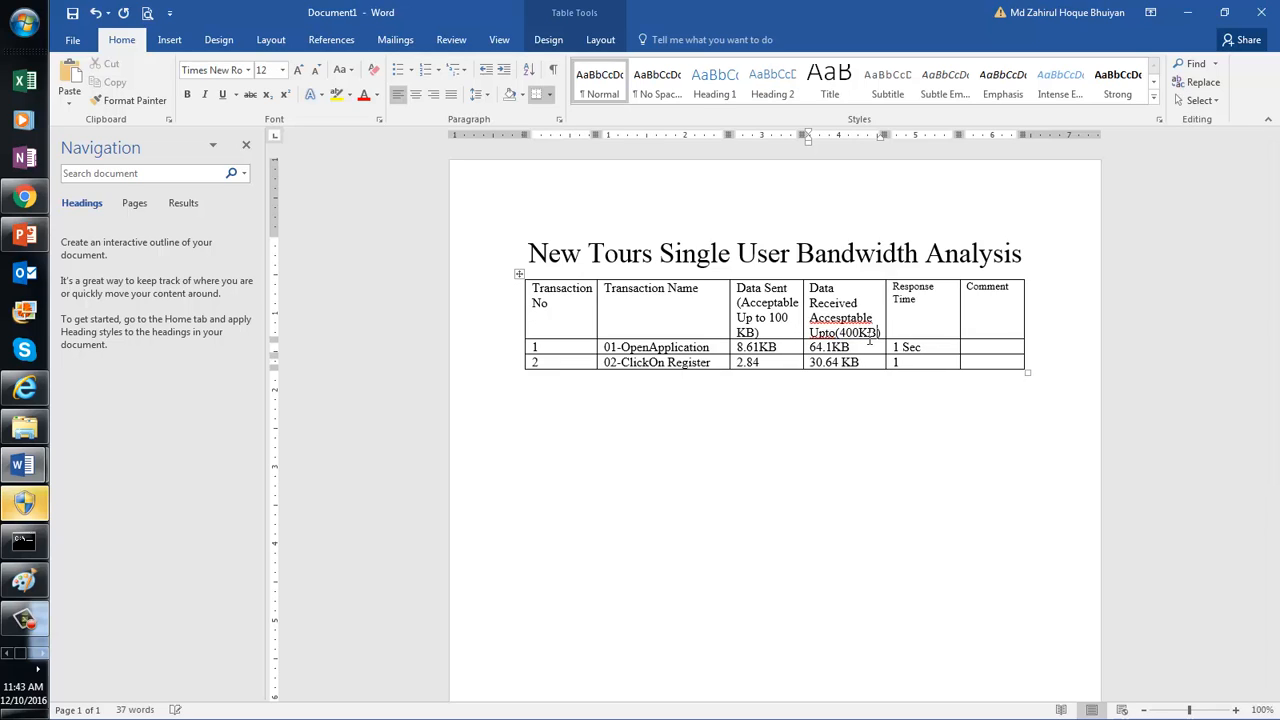
{"action": "left_click", "coordinate": [915, 316]}
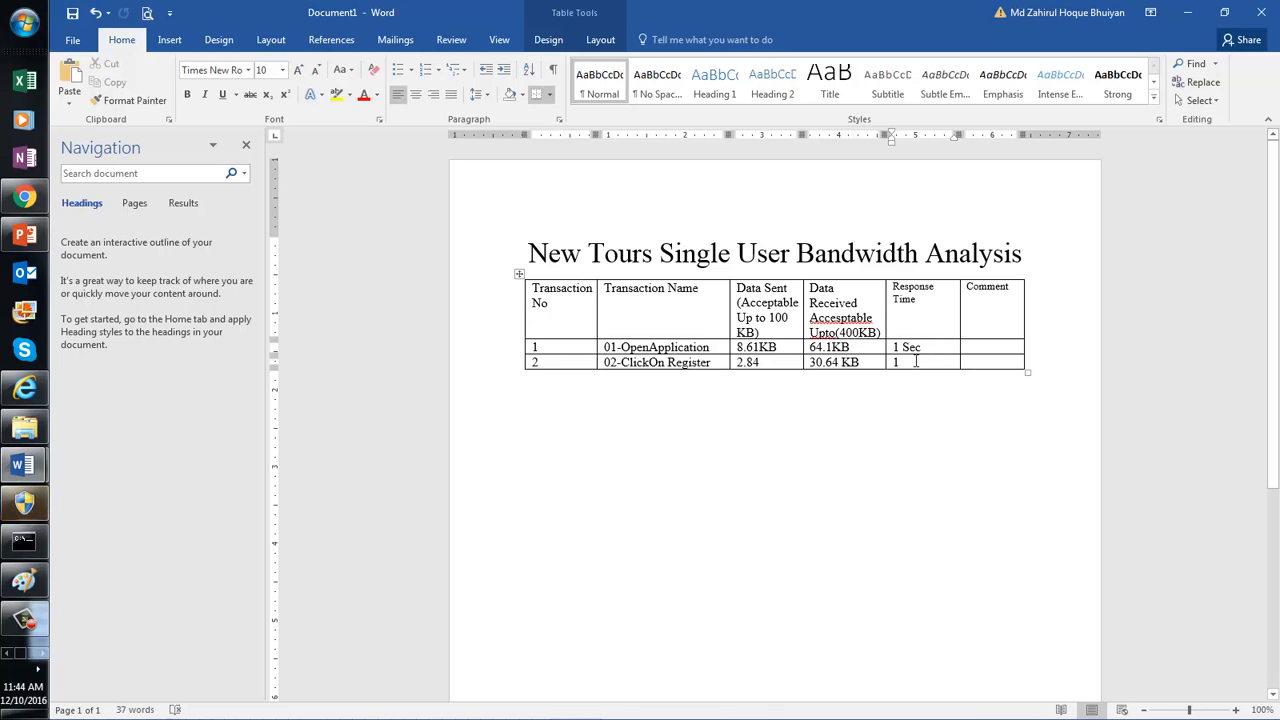
Step: Enter 1 Sec as row 2's Response Time and append KB to its 2.84 Data Sent value
{"action": "left_click", "coordinate": [915, 362]}
{"action": "type", "text": "1 Sec"}
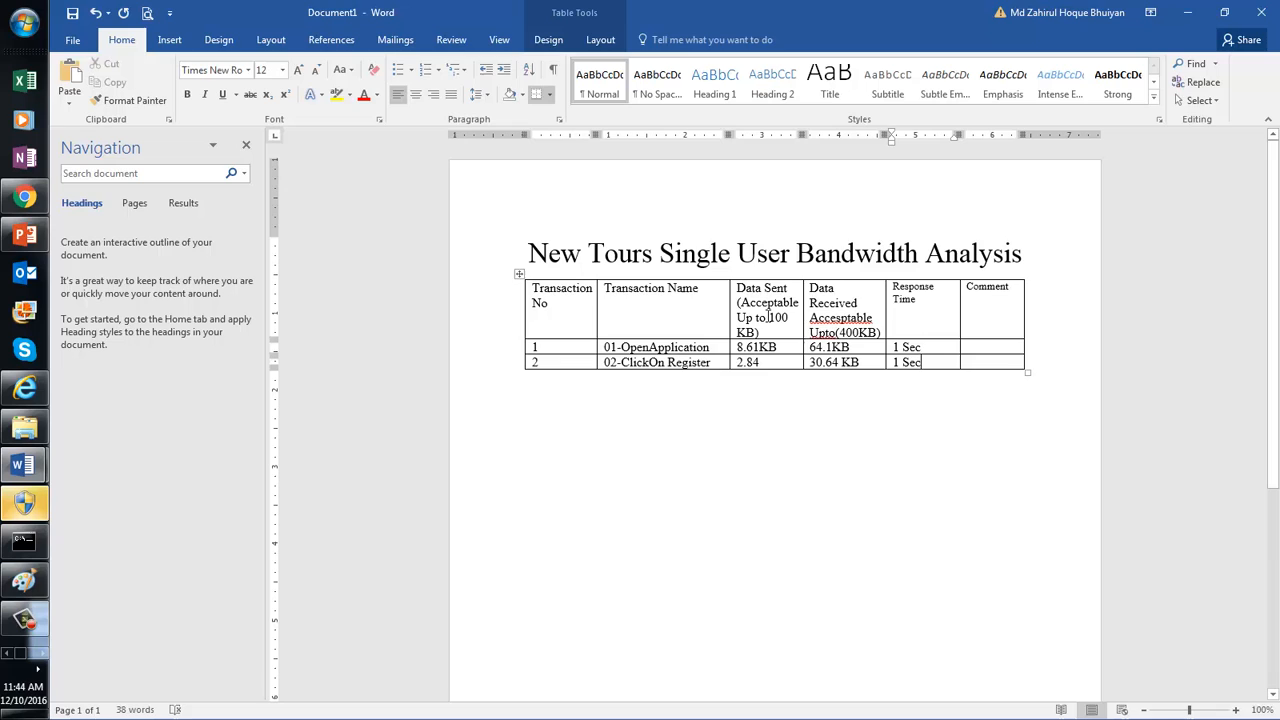
{"action": "double_click", "coordinate": [785, 318]}
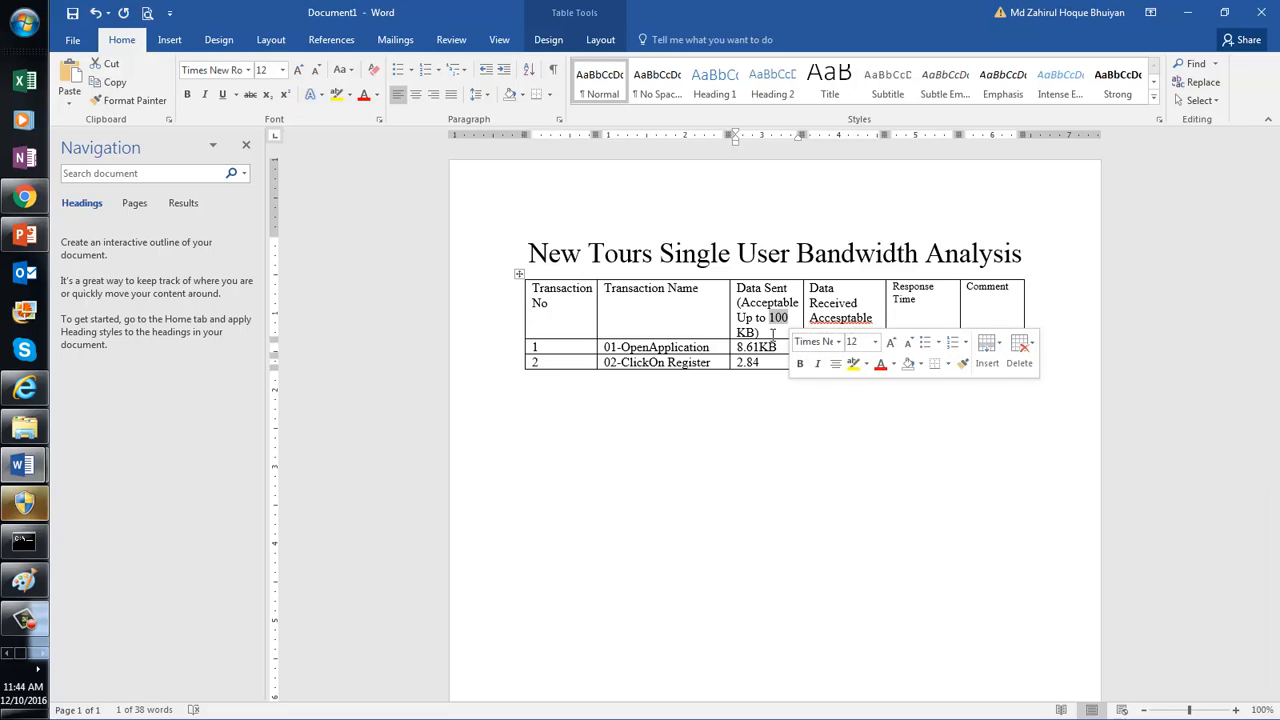
{"action": "left_click", "coordinate": [772, 329]}
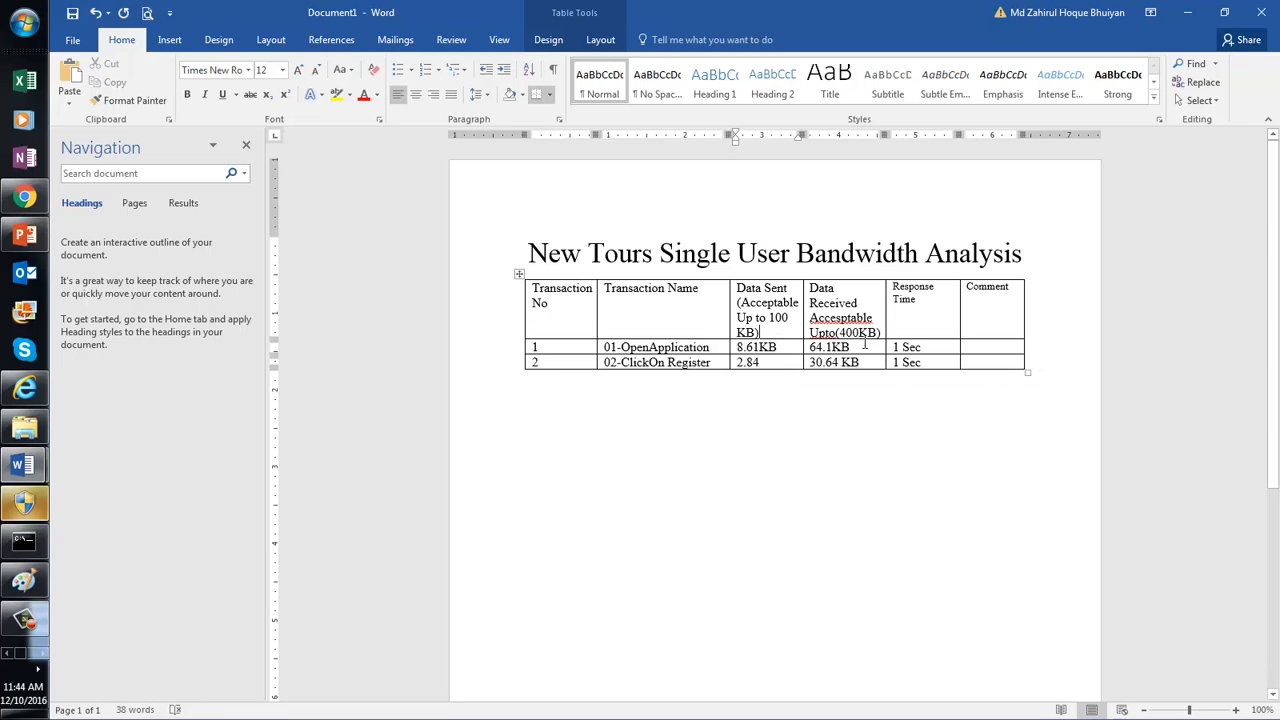
{"action": "left_click", "coordinate": [851, 346]}
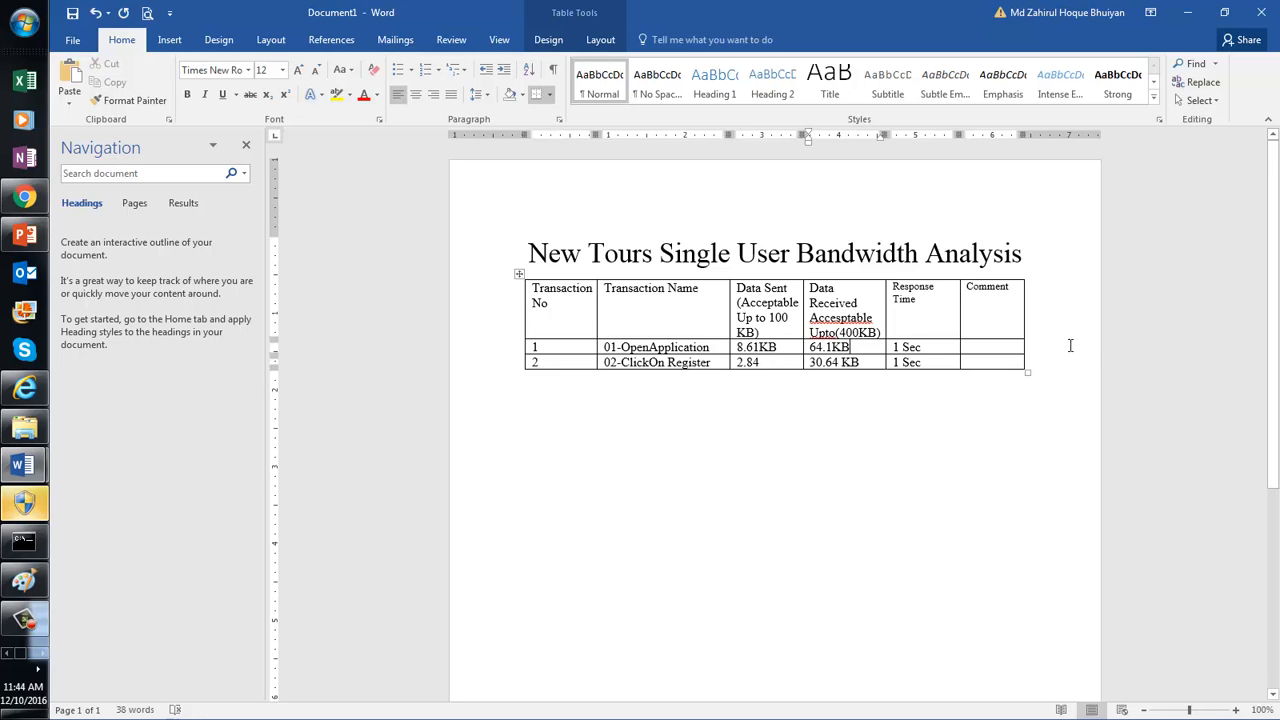
{"action": "left_click", "coordinate": [1002, 346]}
{"action": "left_click", "coordinate": [763, 362]}
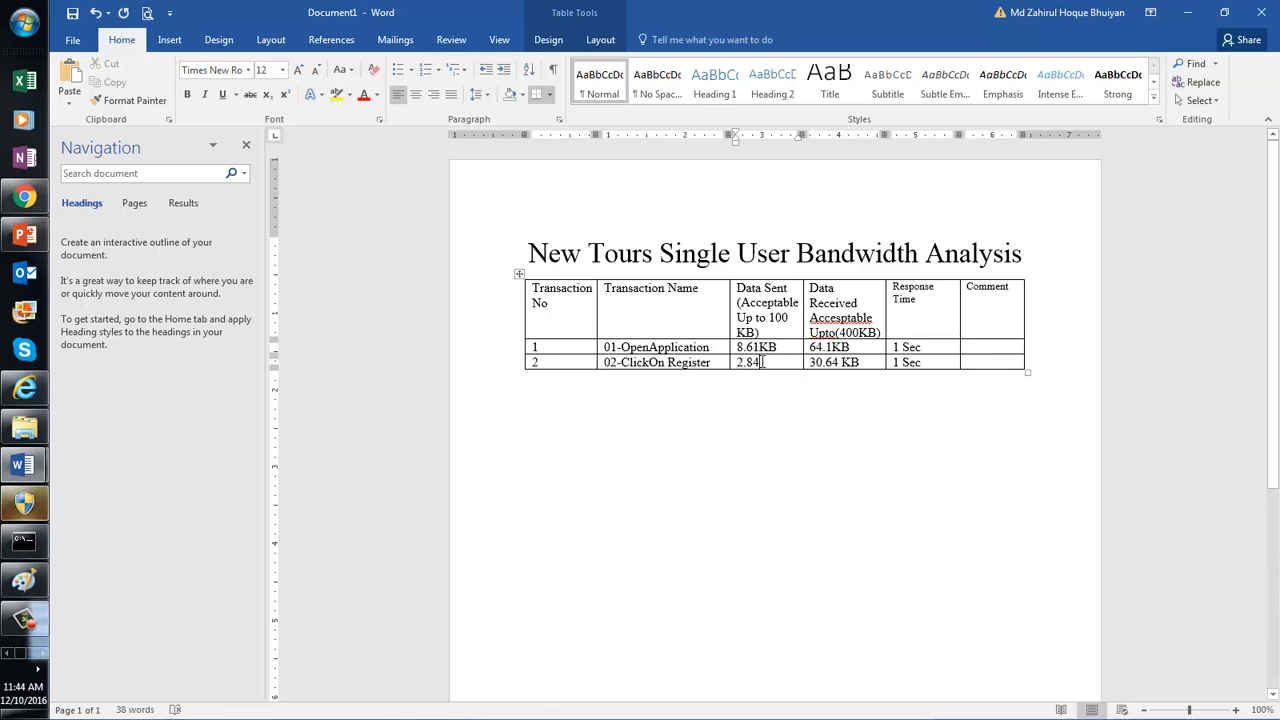
{"action": "type", "text": "KB"}
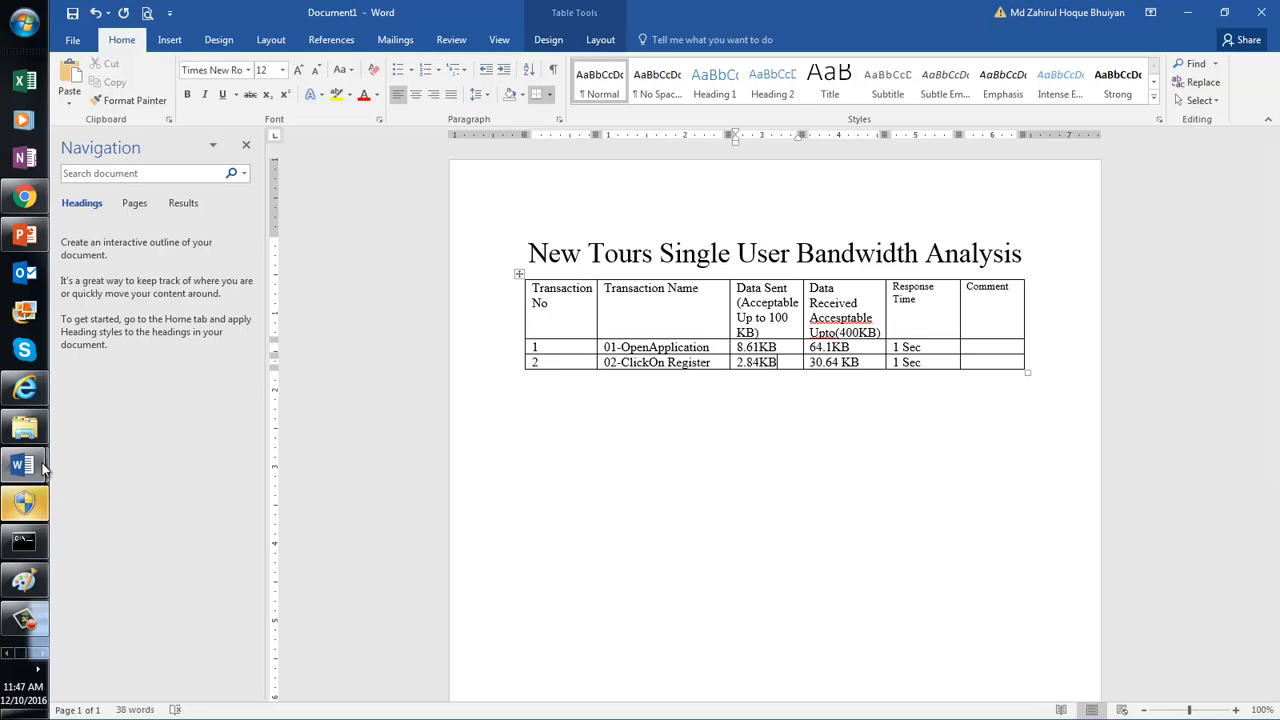
Step: Set the Word report aside and bring Fiddler's trace, showing 2,904 bytes sent, to the front
{"action": "mouse_move", "coordinate": [32, 470]}
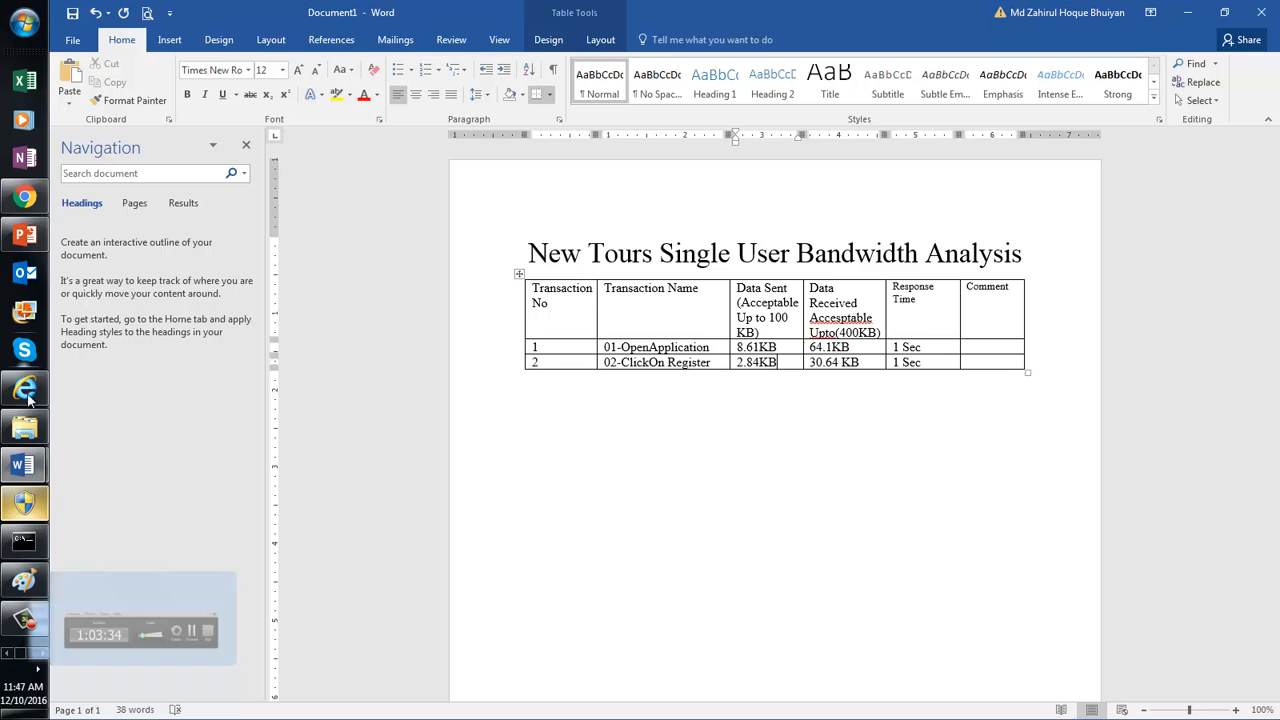
{"action": "left_click", "coordinate": [38, 604]}
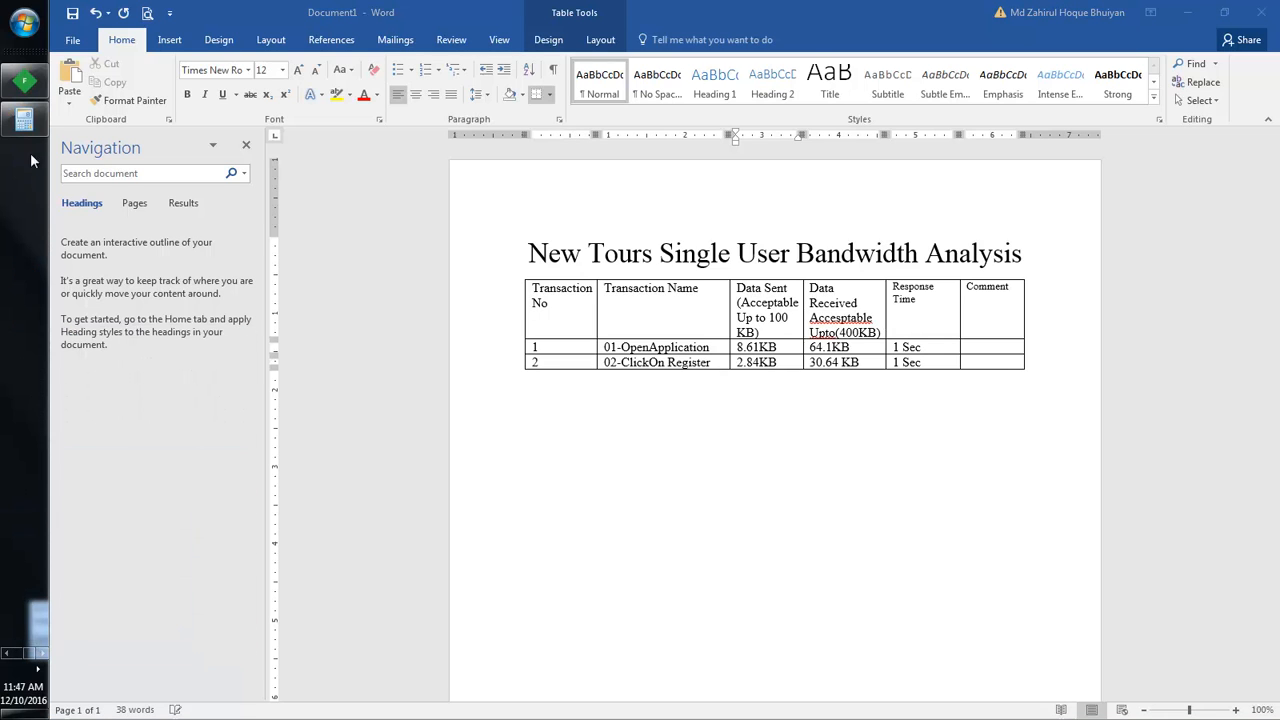
{"action": "left_click", "coordinate": [28, 84]}
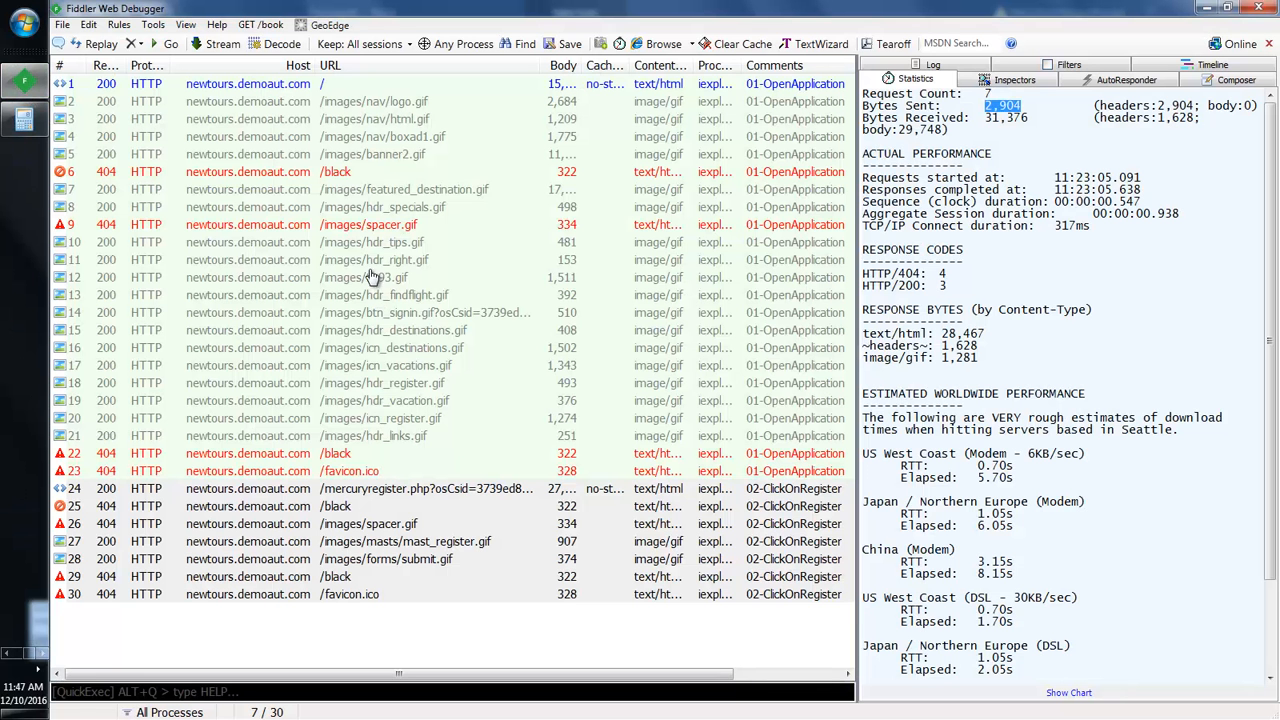
Step: Inspect session 9's /images/spacer.gif response, rendered in WebView as a 334-byte 404 Not Found page
{"action": "left_click", "coordinate": [338, 172]}
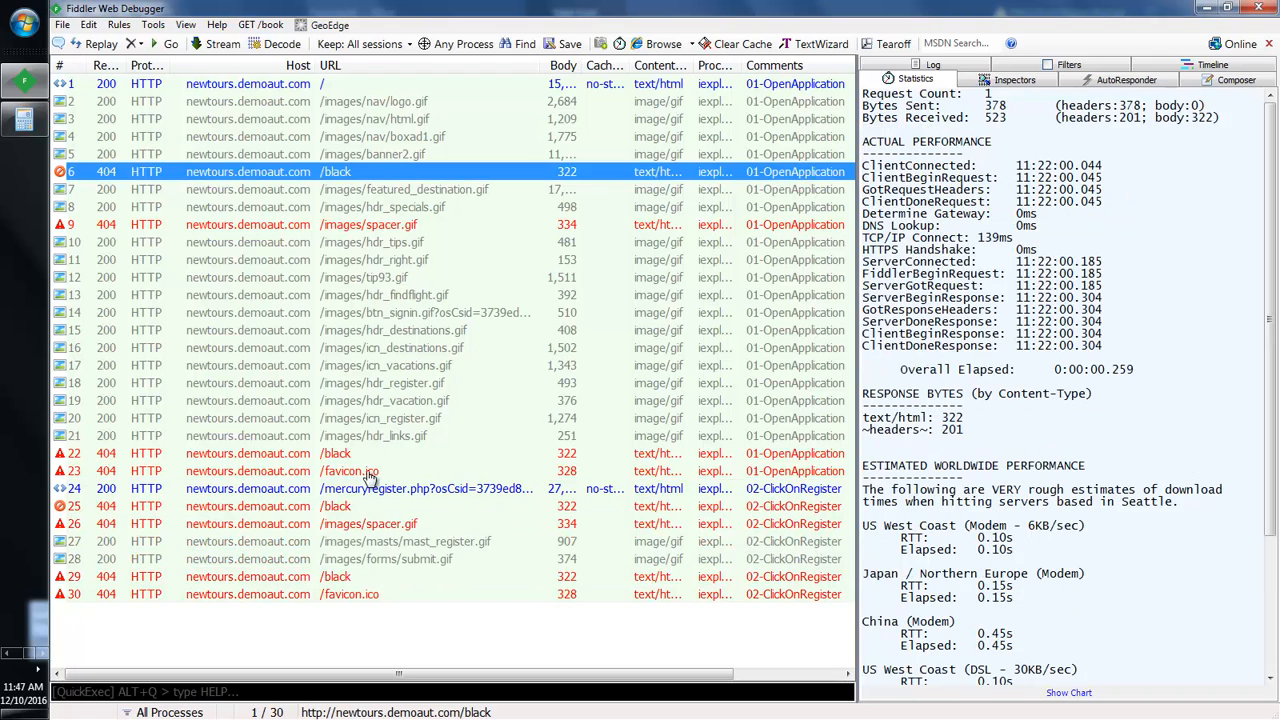
{"action": "left_click", "coordinate": [366, 524]}
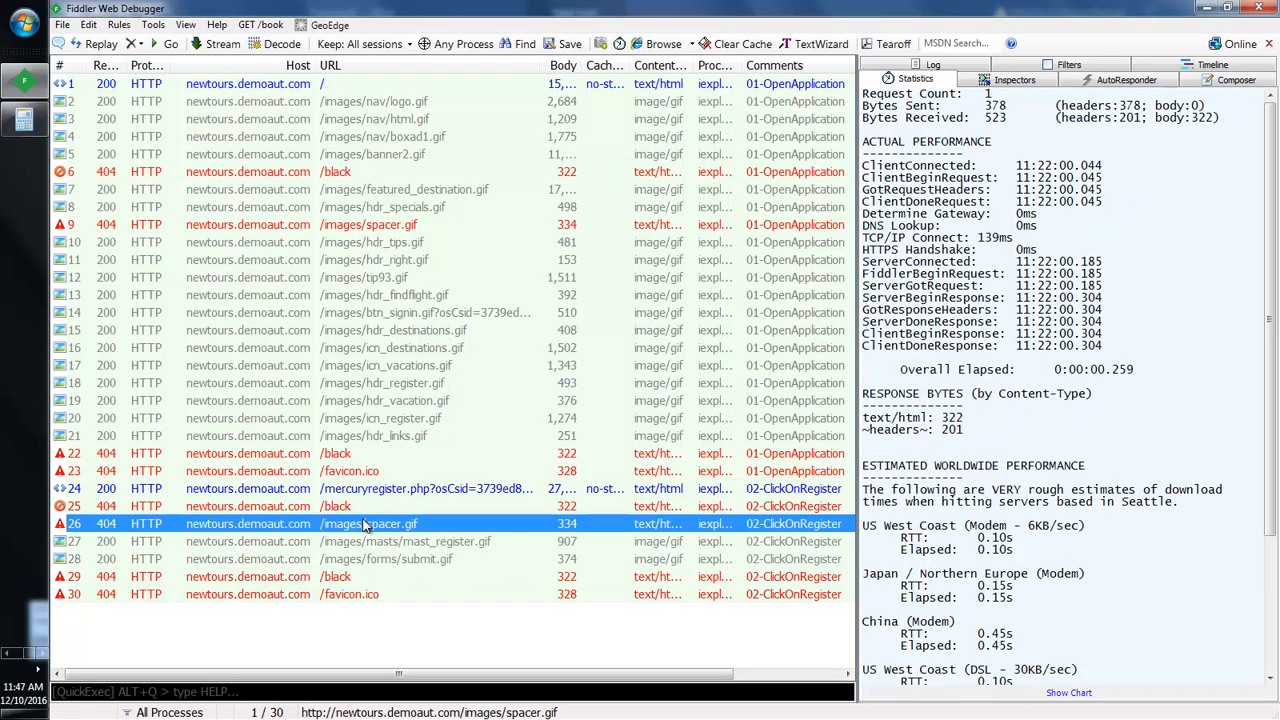
{"action": "left_click", "coordinate": [368, 228]}
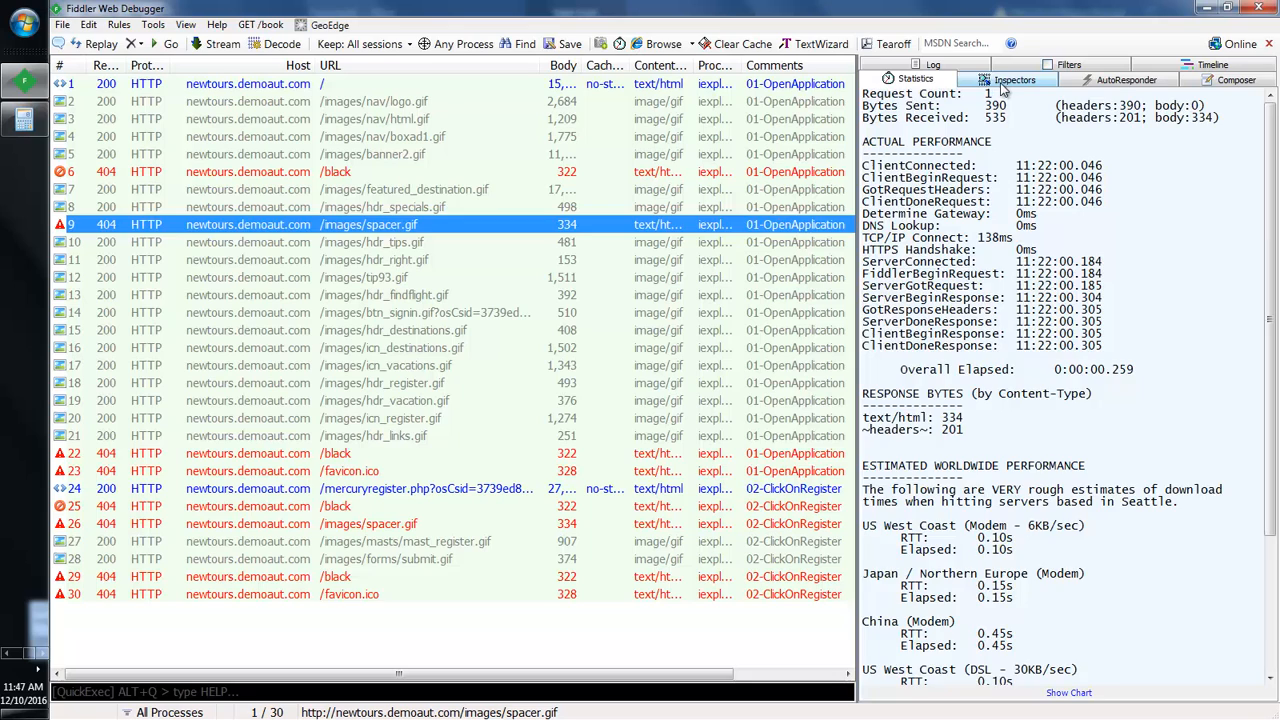
{"action": "left_click", "coordinate": [1005, 85]}
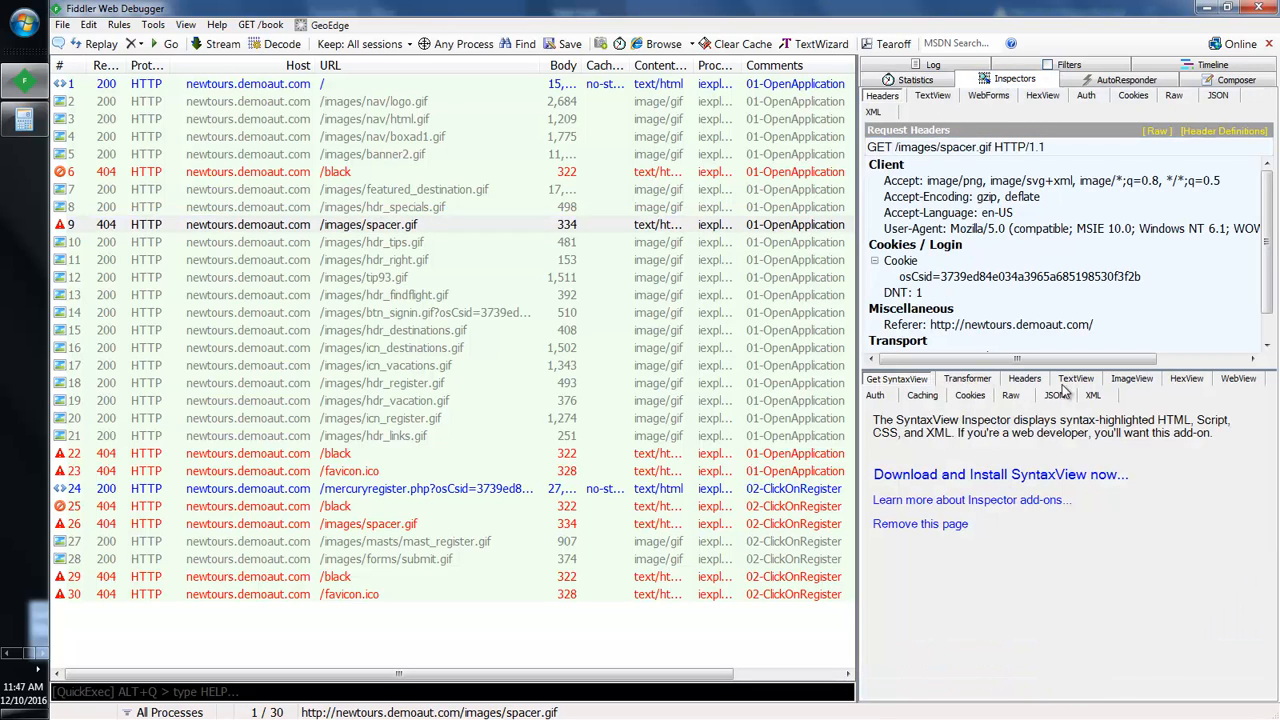
{"action": "left_click", "coordinate": [1238, 379]}
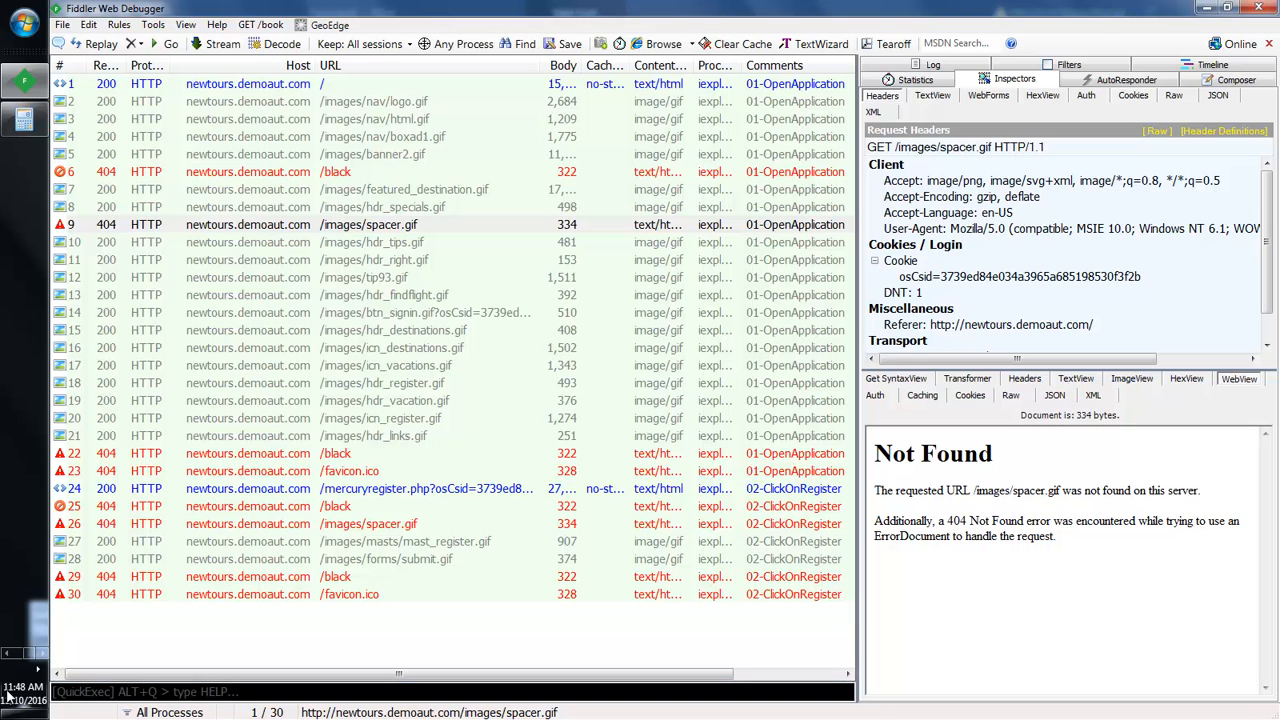
{"action": "left_click", "coordinate": [24, 22]}
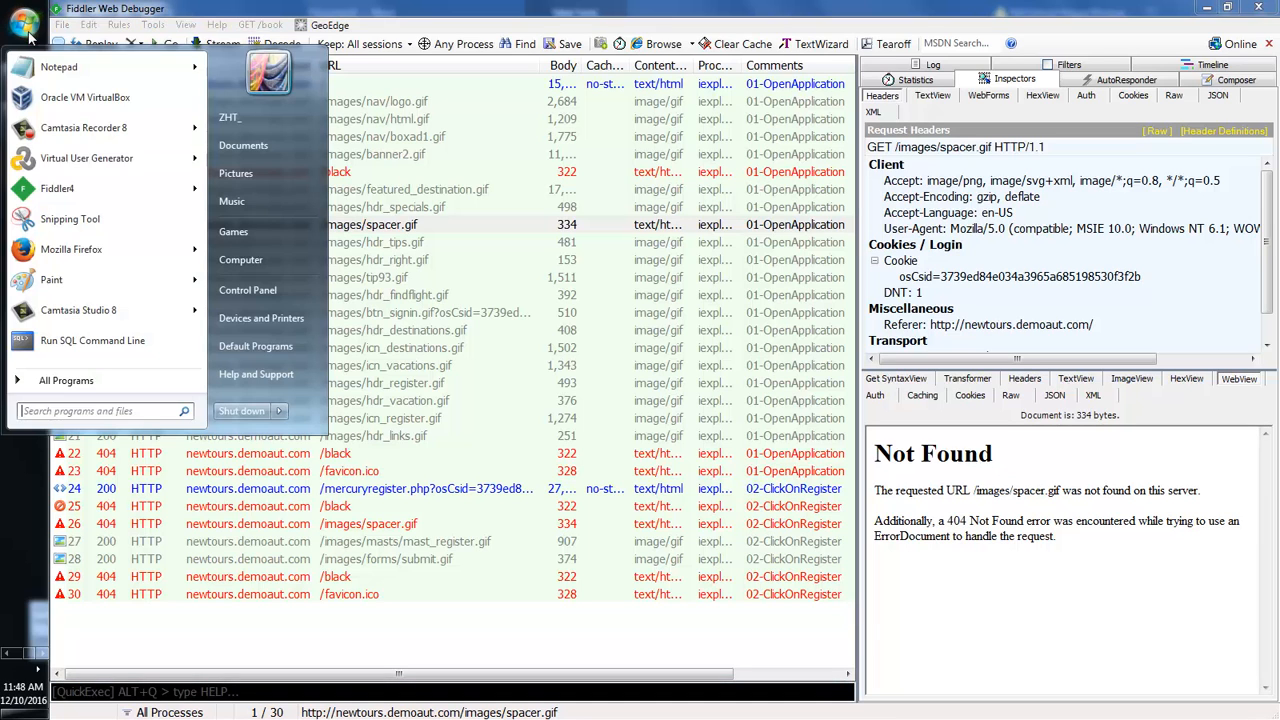
Step: Snip the Fiddler window showing the session list and the Not Found response
{"action": "left_click", "coordinate": [36, 226]}
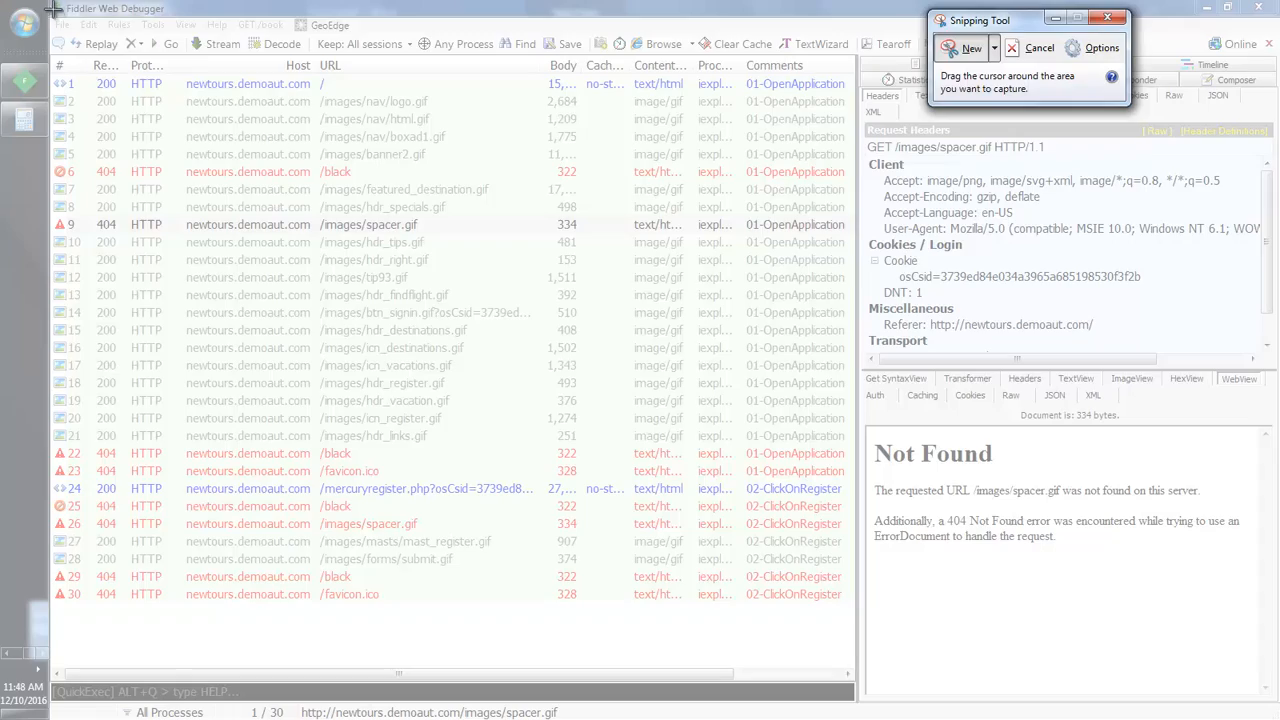
{"action": "left_click_drag", "start_coordinate": [50, 3], "coordinate": [1248, 620]}
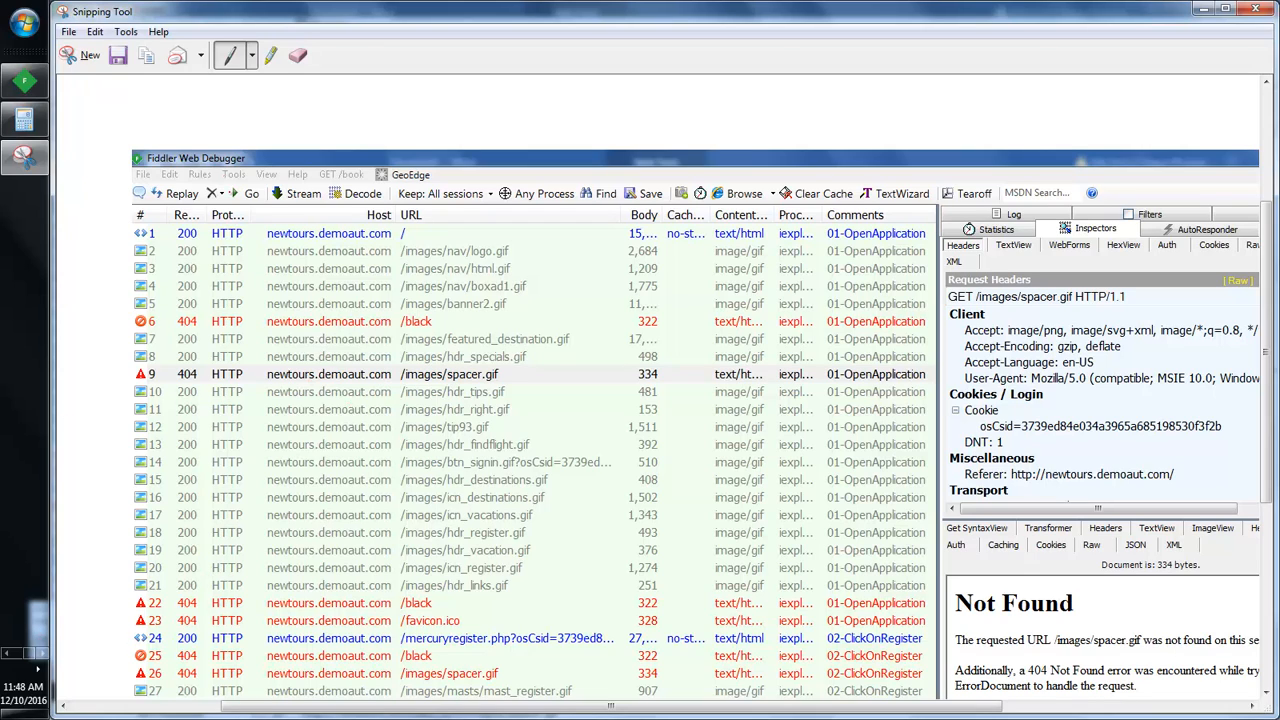
{"action": "left_click", "coordinate": [24, 22]}
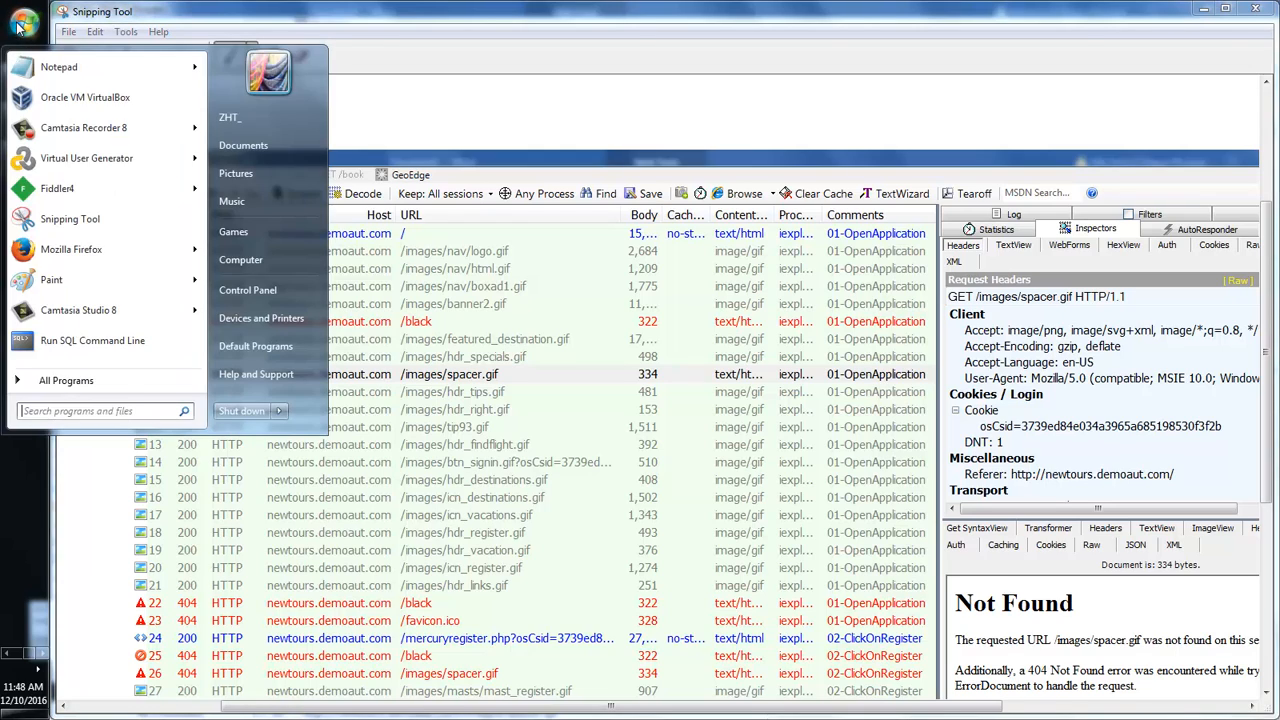
{"action": "left_click", "coordinate": [458, 72]}
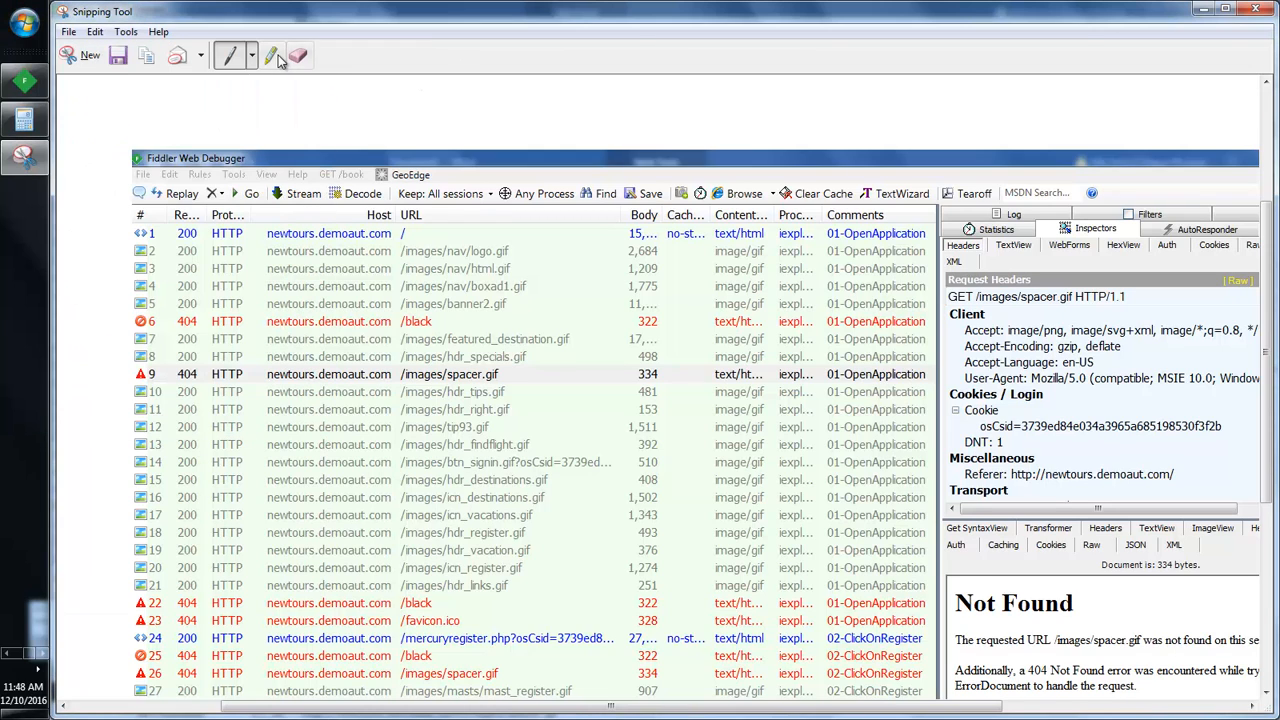
Step: Highlight the 404 rows 6, 22, 25 and 26 and mark the Not Found response in yellow
{"action": "left_click", "coordinate": [274, 57]}
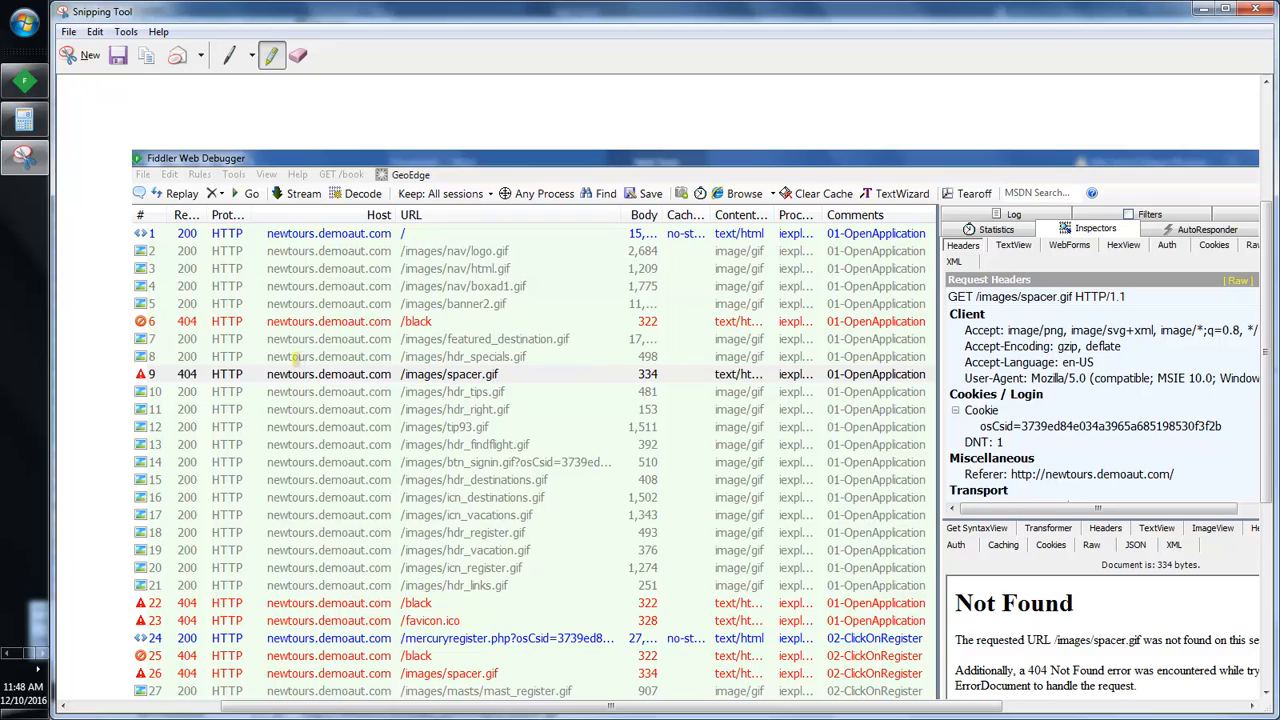
{"action": "mouse_move", "coordinate": [143, 320]}
{"action": "left_mouse_down"}
{"action": "mouse_move", "coordinate": [550, 328]}
{"action": "mouse_move", "coordinate": [845, 300]}
{"action": "left_mouse_up"}
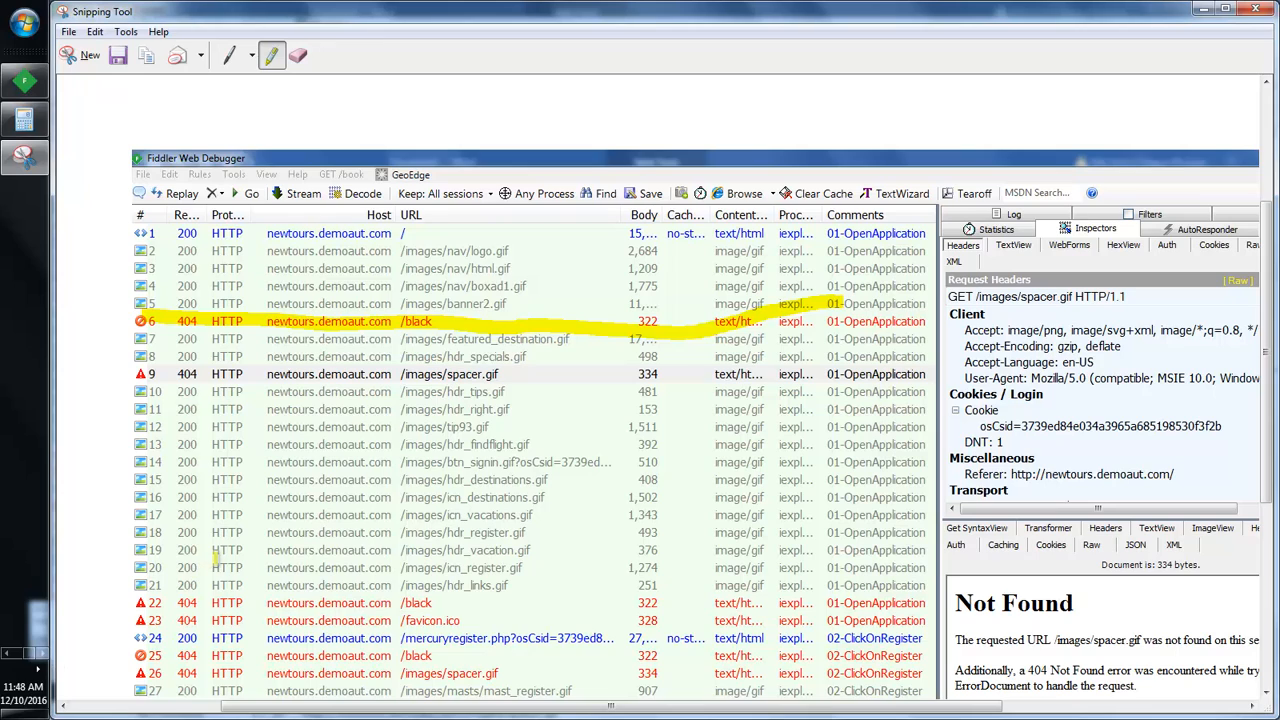
{"action": "mouse_move", "coordinate": [137, 602]}
{"action": "left_mouse_down"}
{"action": "mouse_move", "coordinate": [466, 620]}
{"action": "mouse_move", "coordinate": [910, 603]}
{"action": "left_mouse_up"}
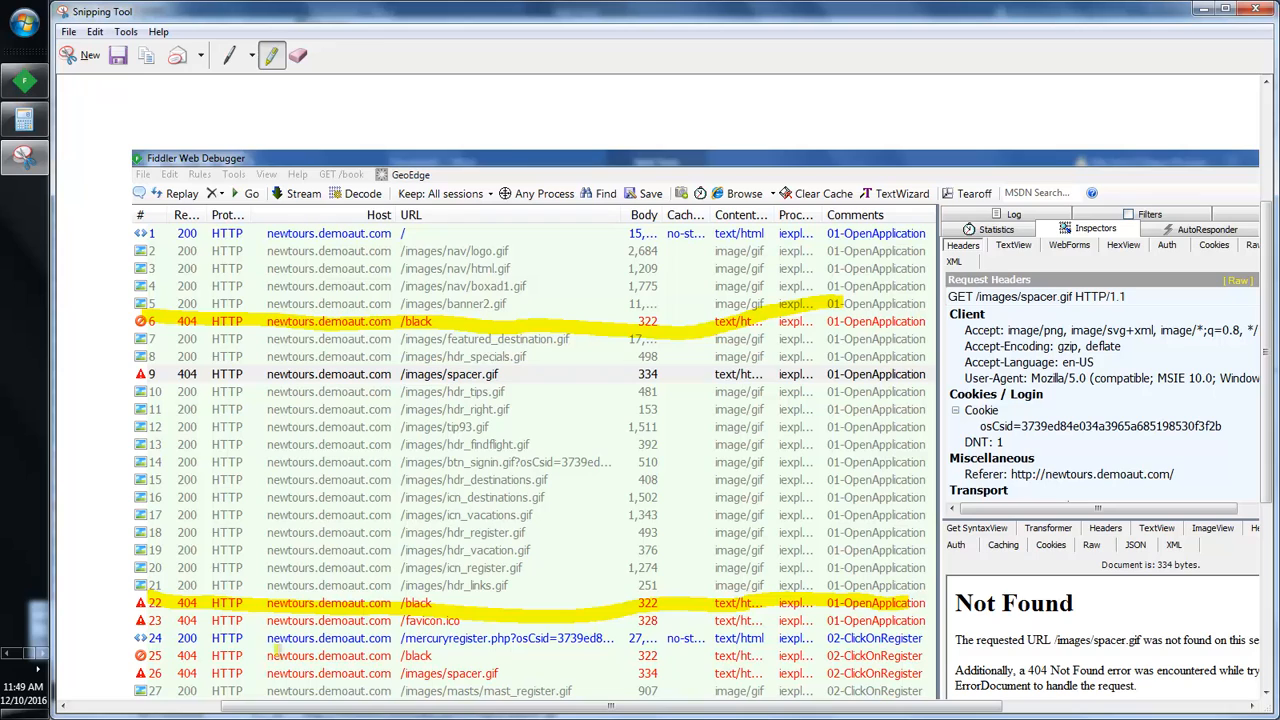
{"action": "left_click_drag", "start_coordinate": [176, 656], "coordinate": [814, 656]}
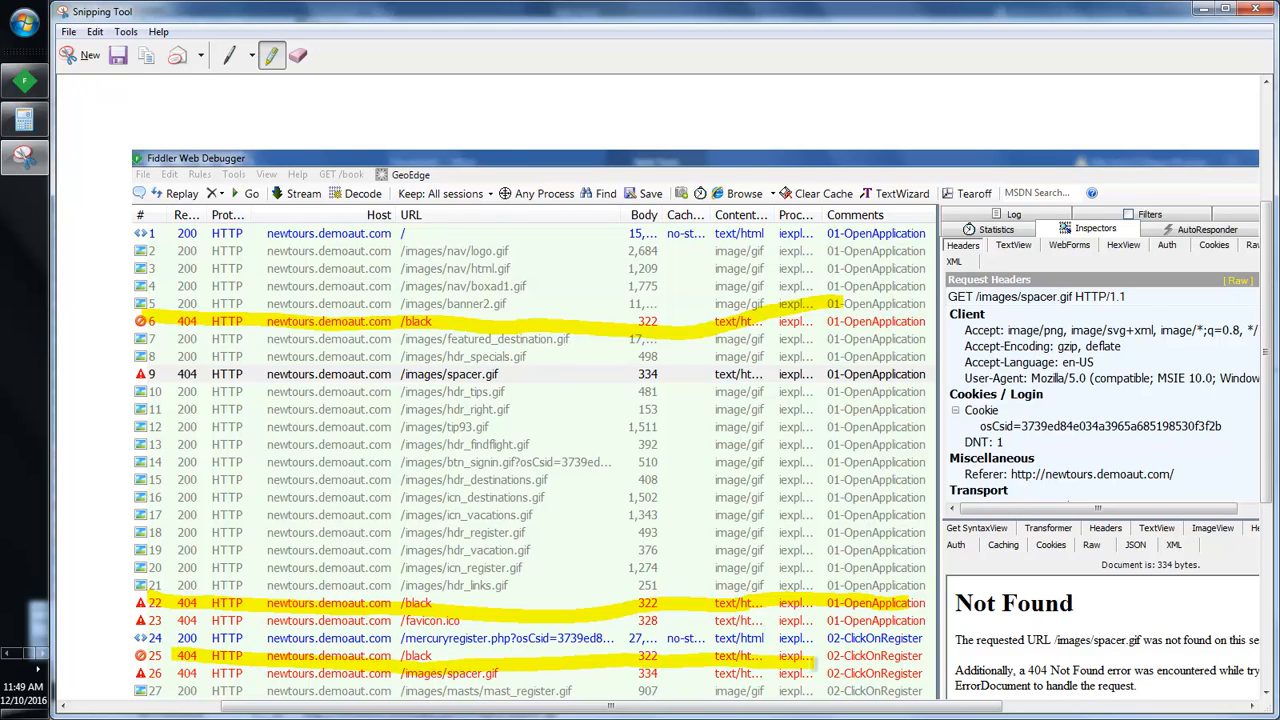
{"action": "left_click_drag", "start_coordinate": [210, 672], "coordinate": [816, 666]}
{"action": "mouse_move", "coordinate": [977, 593]}
{"action": "left_mouse_down"}
{"action": "mouse_move", "coordinate": [1156, 585]}
{"action": "mouse_move", "coordinate": [1182, 596]}
{"action": "mouse_move", "coordinate": [1200, 690]}
{"action": "mouse_move", "coordinate": [1042, 698]}
{"action": "mouse_move", "coordinate": [960, 640]}
{"action": "mouse_move", "coordinate": [948, 582]}
{"action": "left_mouse_up"}
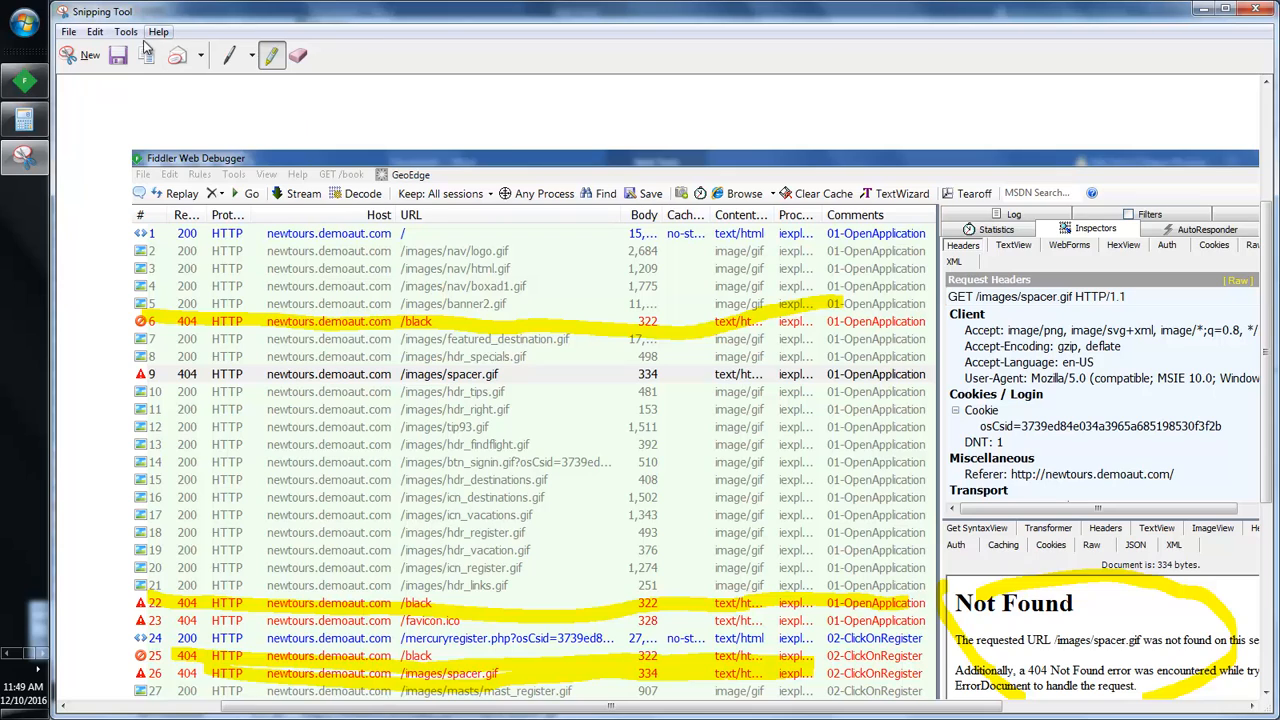
Step: Switch to the Document1 report and place the cursor at the end of the bandwidth table
{"action": "left_click", "coordinate": [6, 653]}
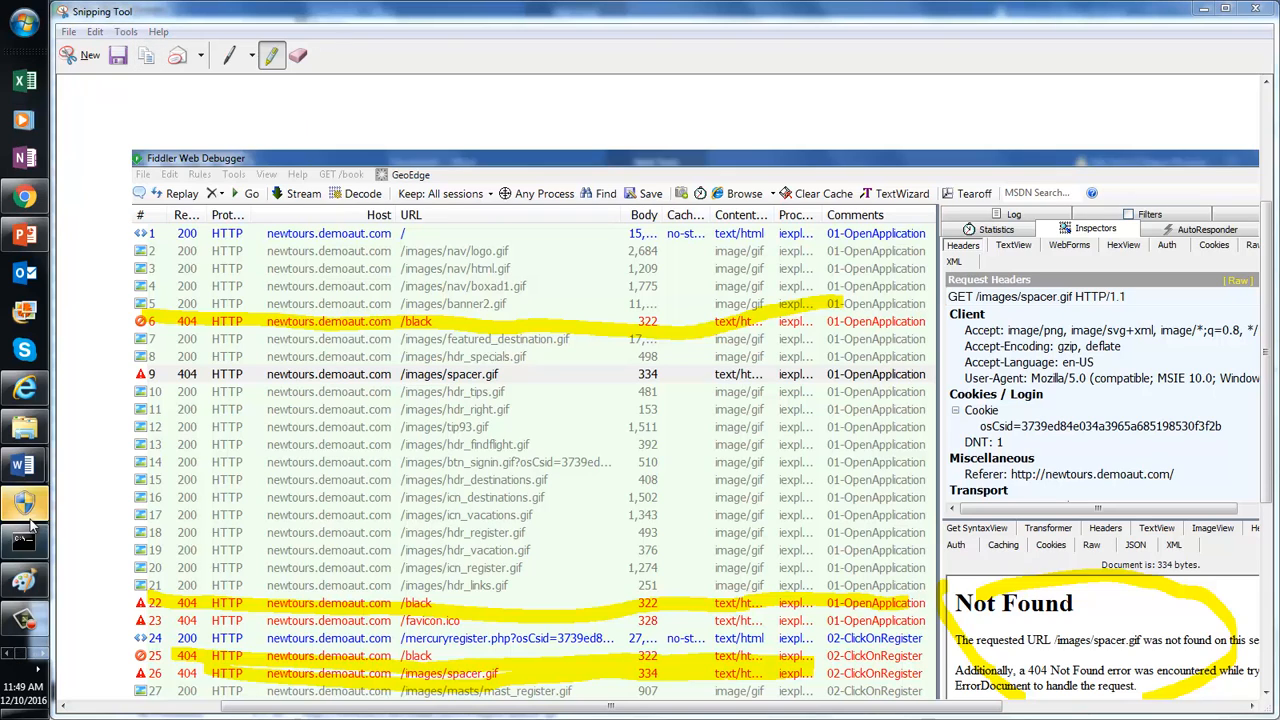
{"action": "mouse_move", "coordinate": [24, 464]}
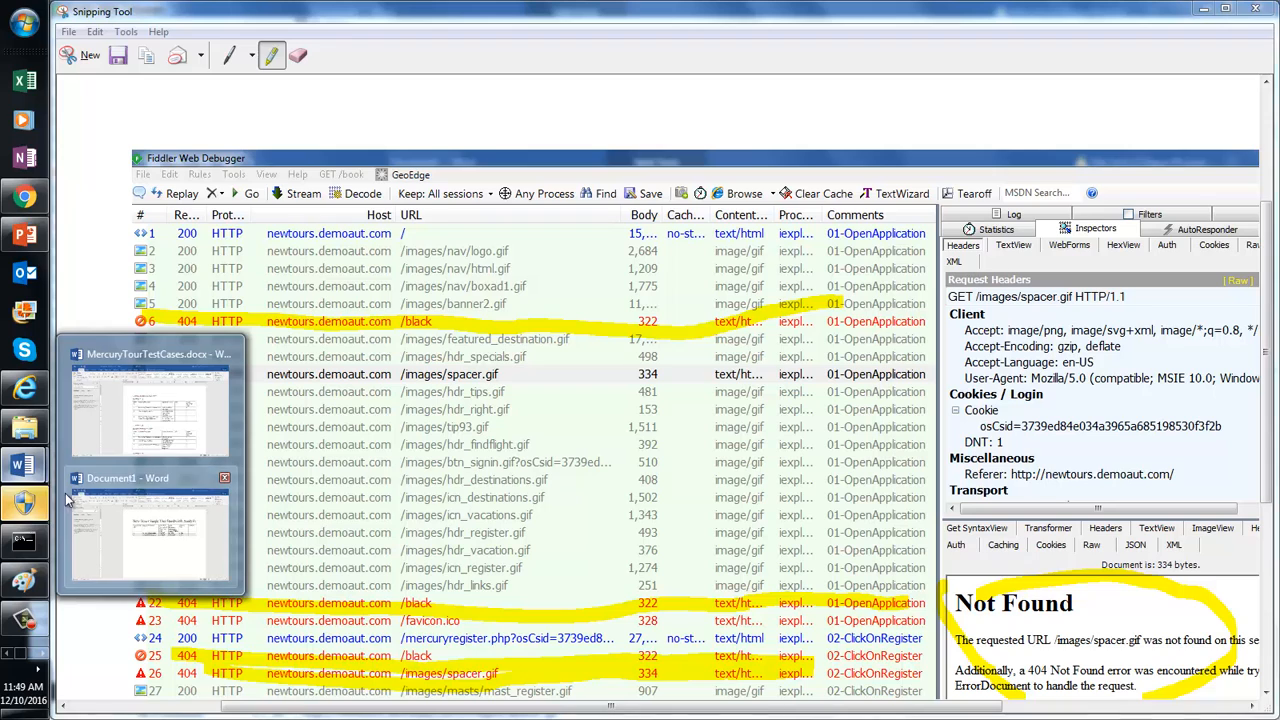
{"action": "left_click", "coordinate": [155, 533]}
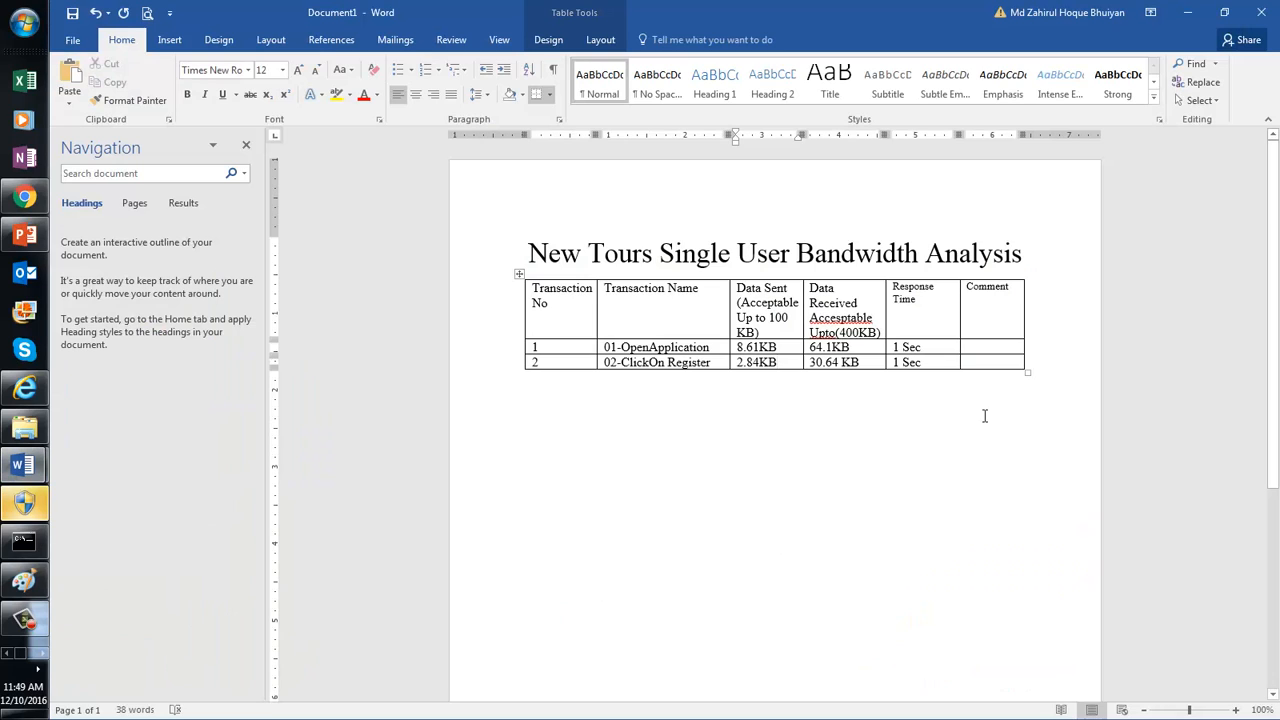
{"action": "left_click", "coordinate": [1062, 364]}
{"action": "key", "text": "Return"}
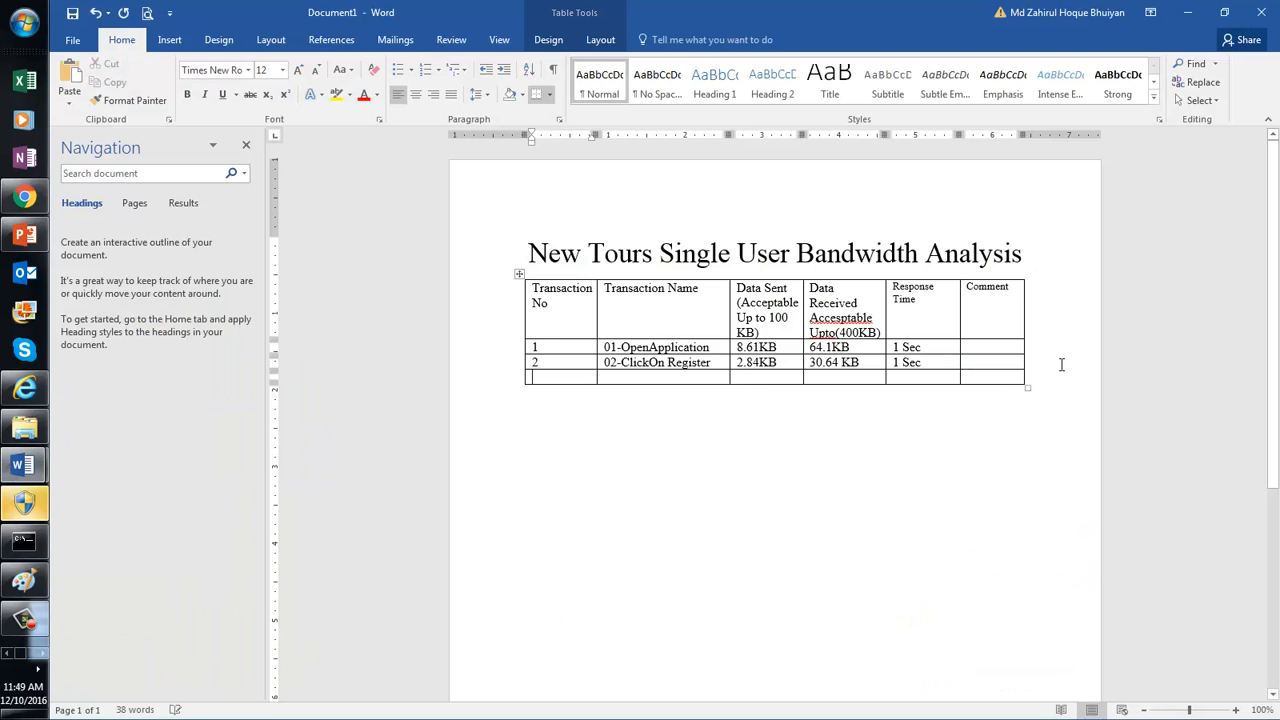
{"action": "key", "text": "ctrl+z"}
Step: Below the table, type the 12-point note 'If highlighted requests are not necessary, please remove them.' and paste the screenshot
{"action": "left_click", "coordinate": [672, 413]}
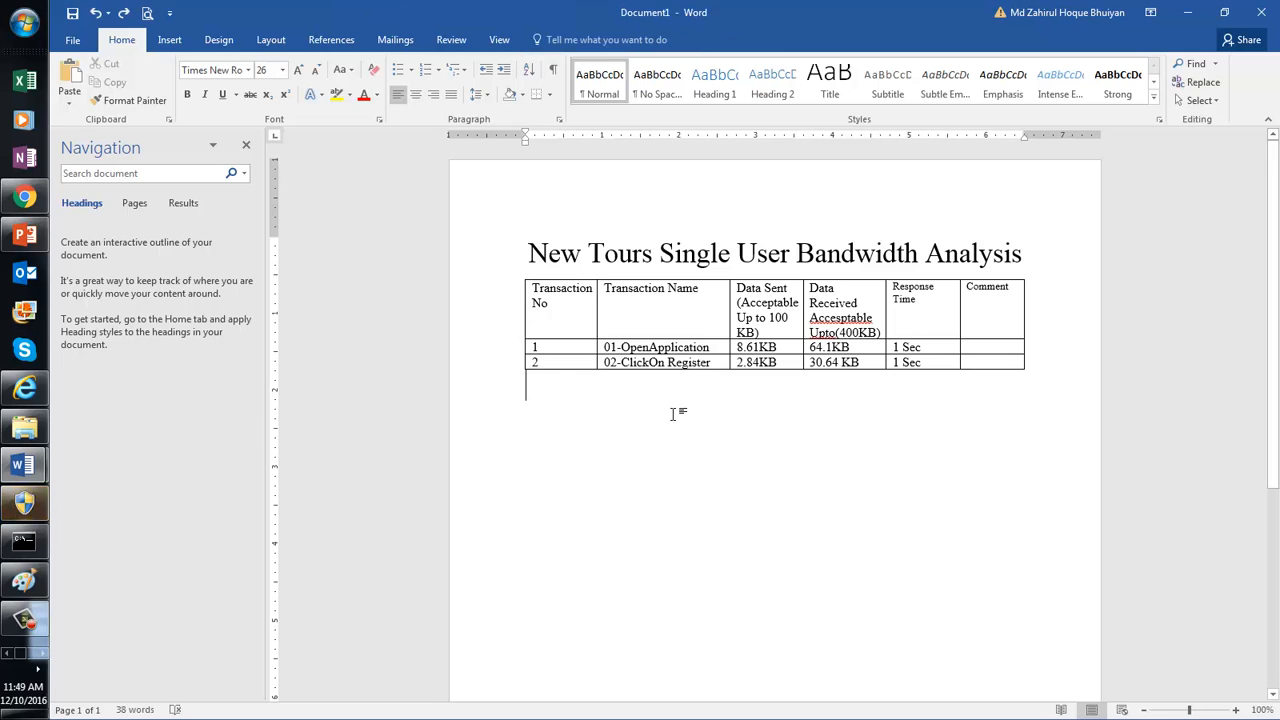
{"action": "left_click", "coordinate": [282, 70]}
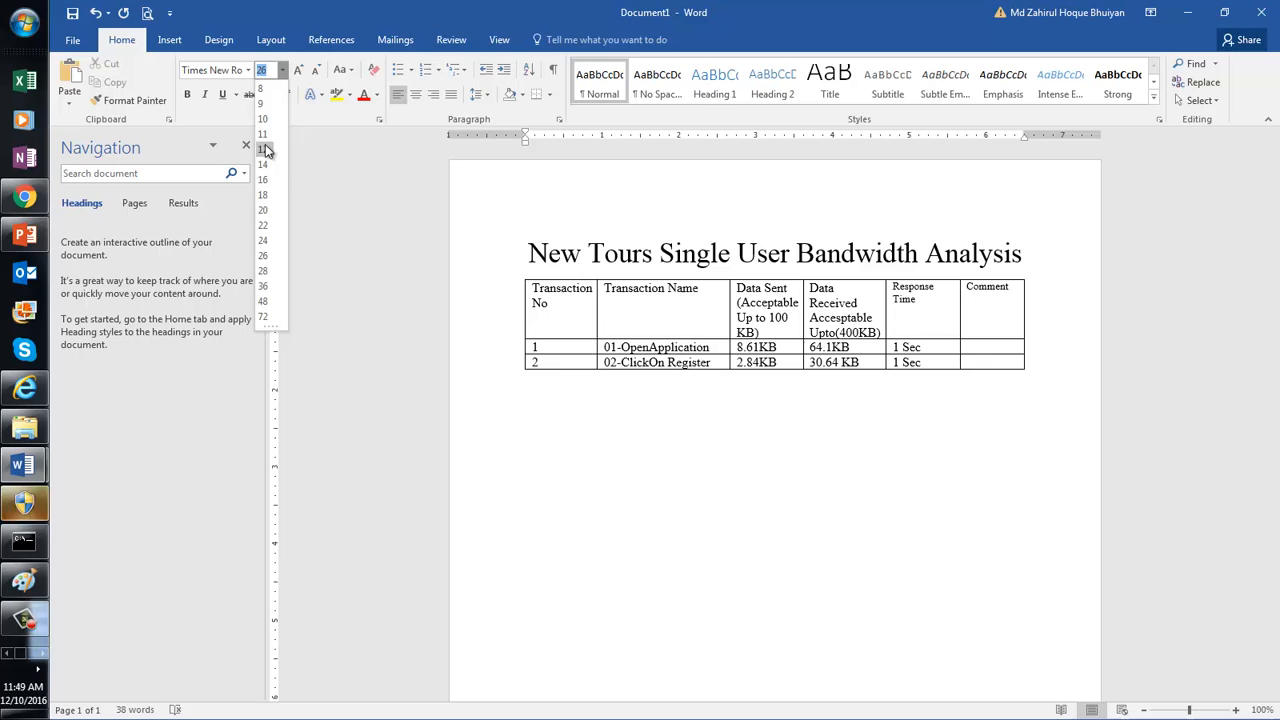
{"action": "left_click", "coordinate": [265, 149]}
{"action": "type", "text": "If"}
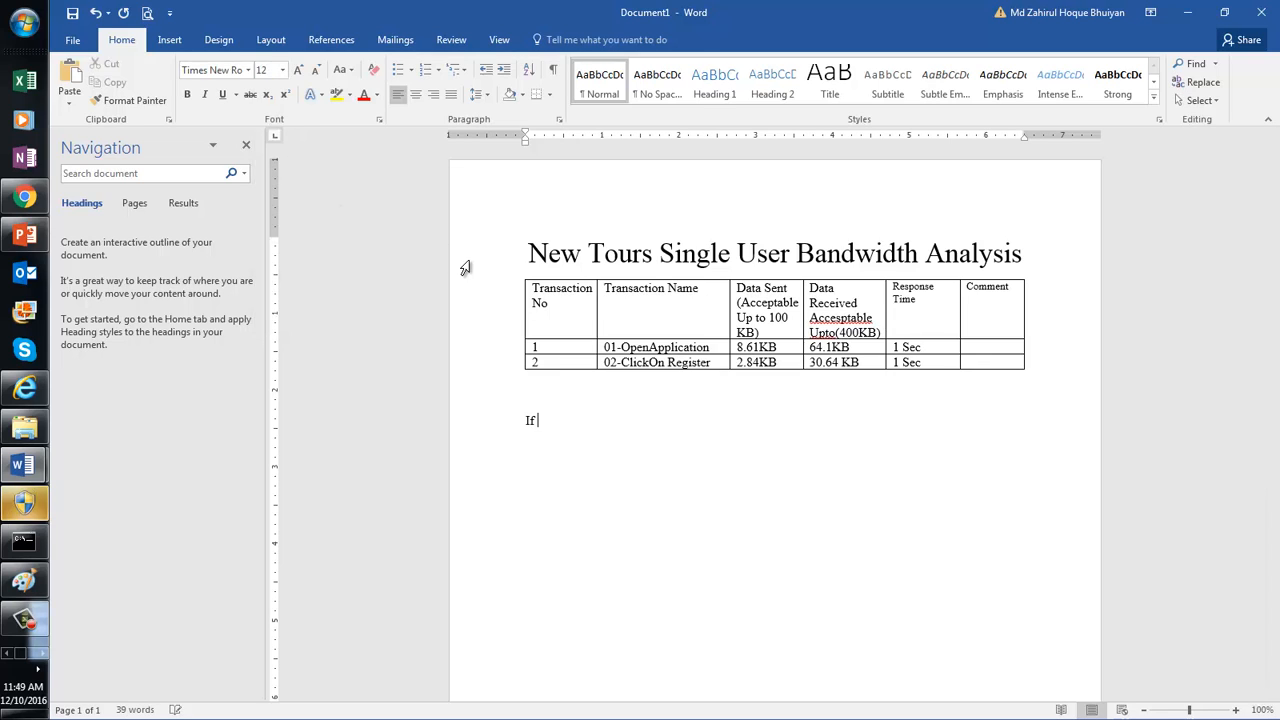
{"action": "type", "text": " highlighted request"}
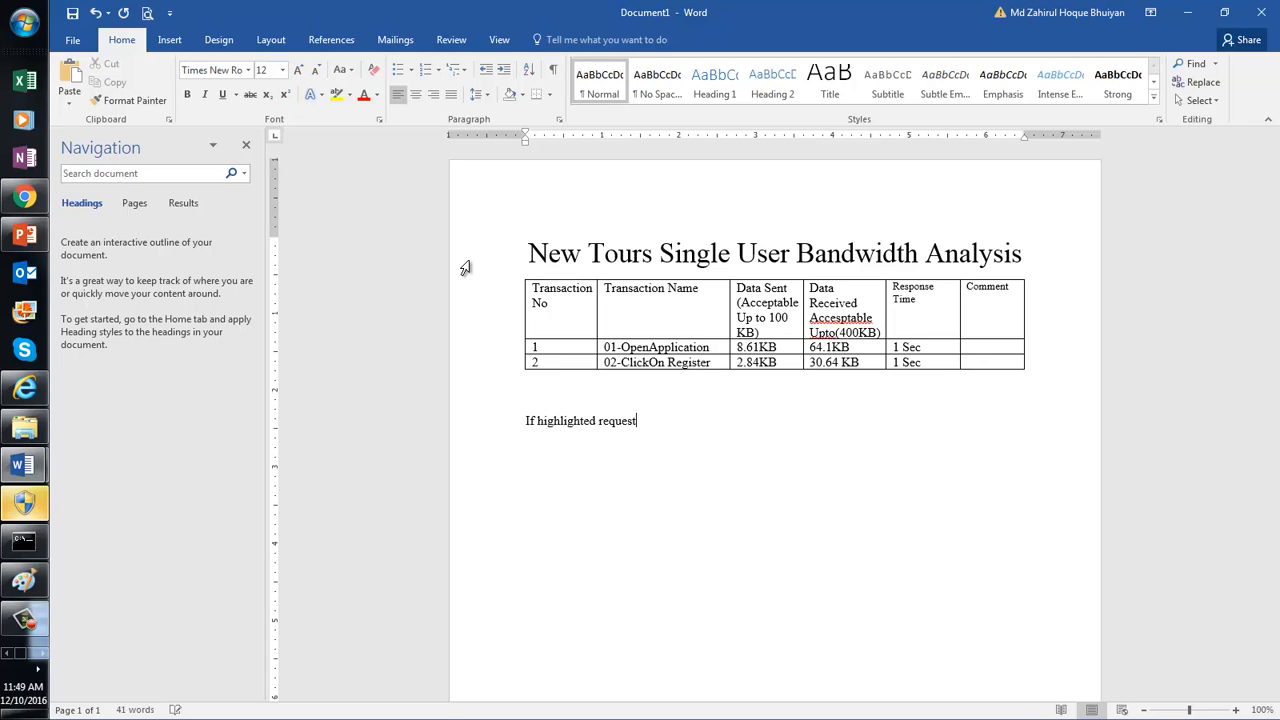
{"action": "type", "text": "s are not necess"}
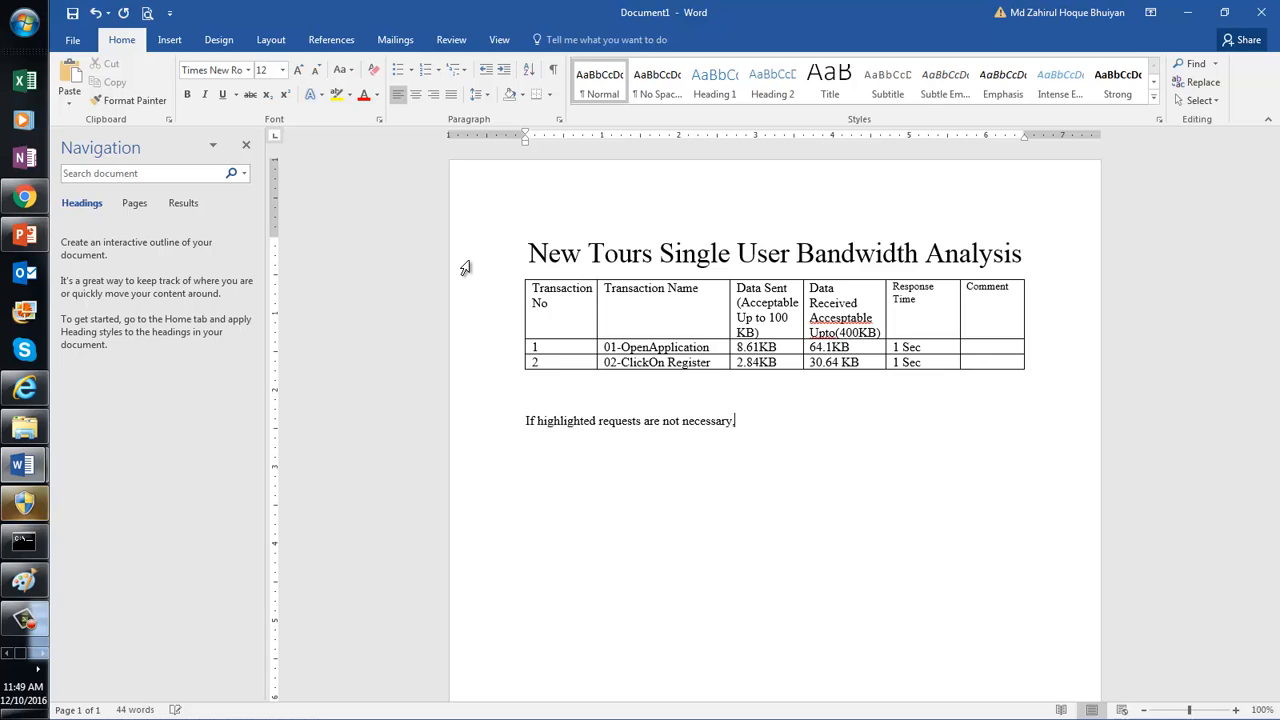
{"action": "type", "text": "ary, please remove them."}
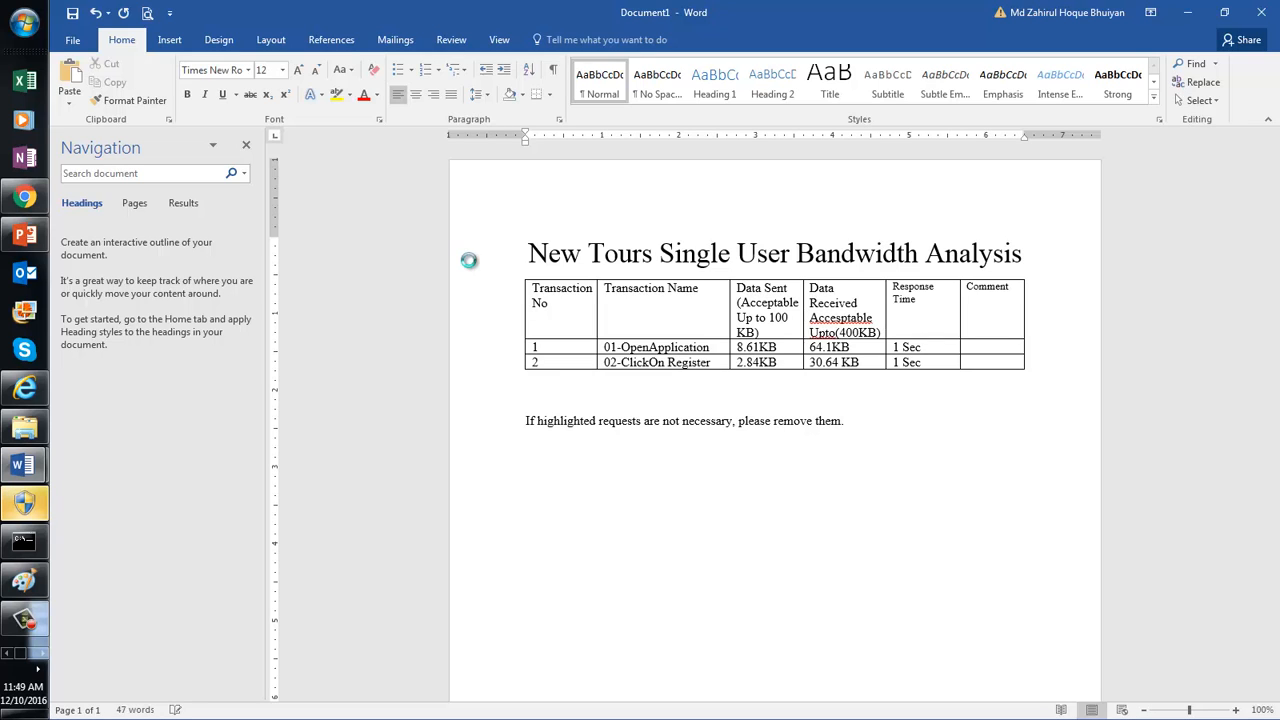
{"action": "key", "text": "ctrl+v"}
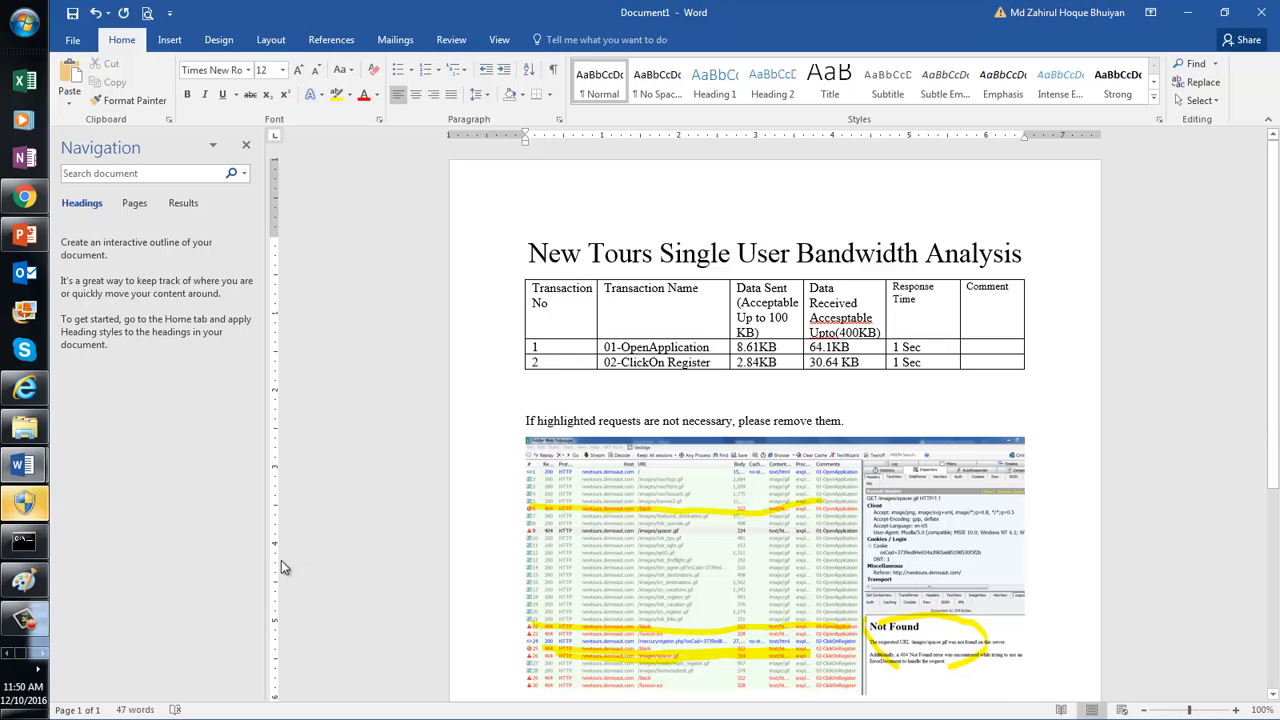
Step: Bring Fiddler Web Debugger back to the front
{"action": "left_click", "coordinate": [42, 656]}
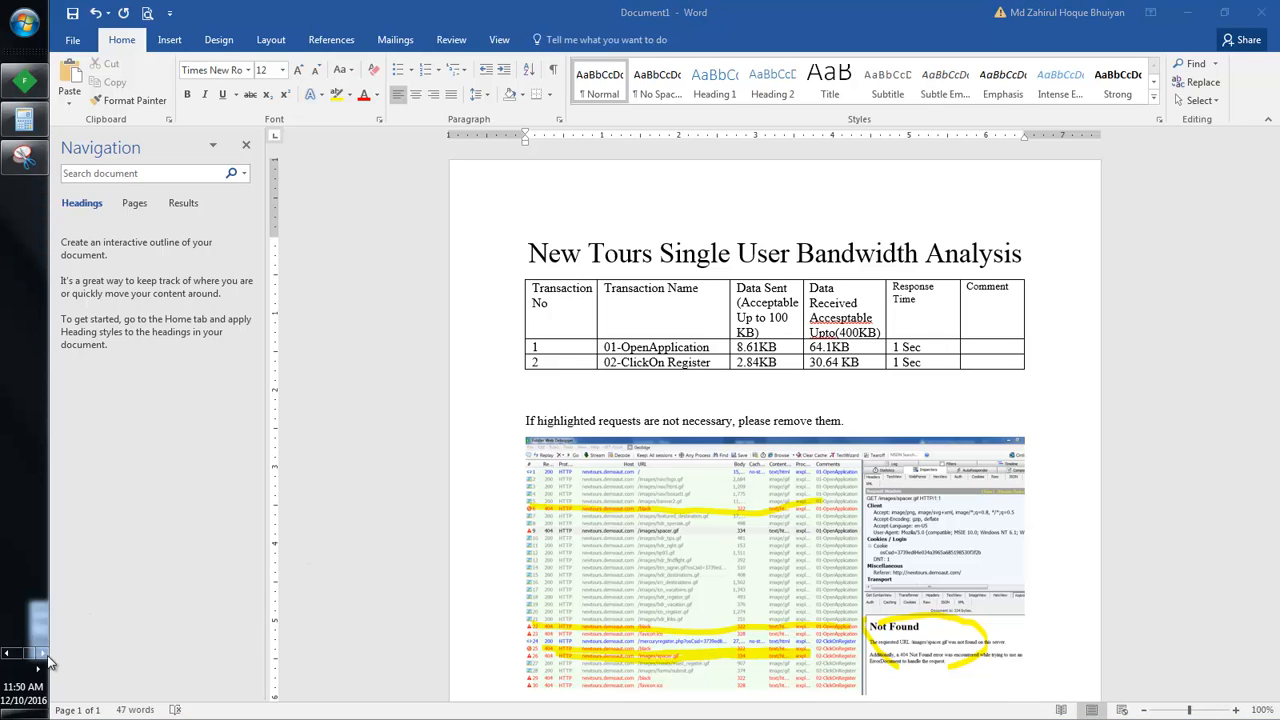
{"action": "left_click", "coordinate": [28, 78]}
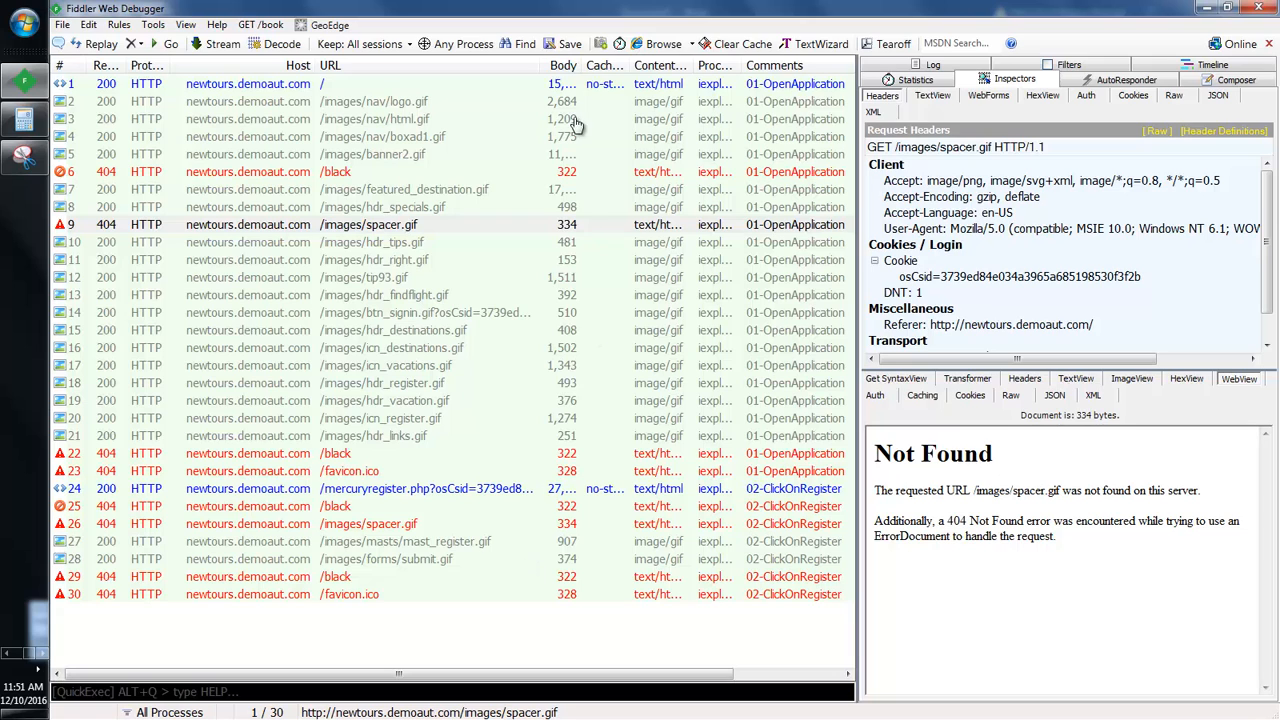
Step: Widen the URL column and show Statistics for the icn_destinations.gif request
{"action": "left_click_drag", "start_coordinate": [546, 65], "coordinate": [765, 106]}
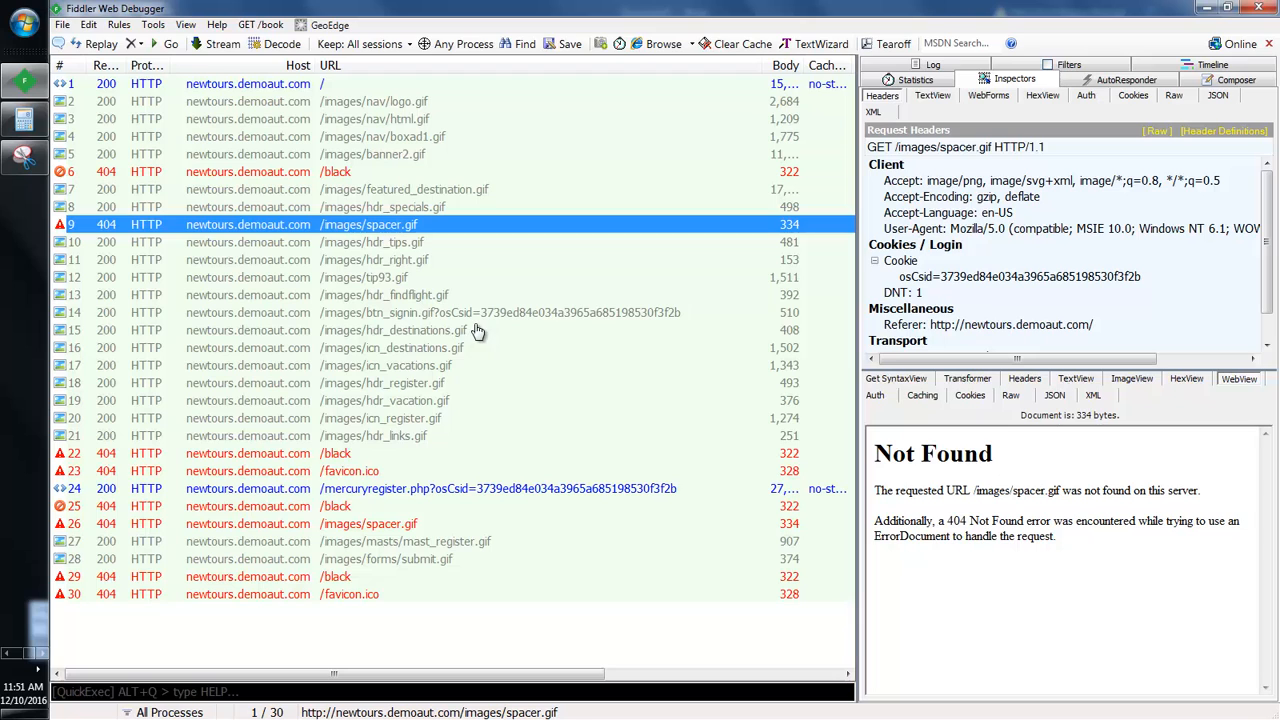
{"action": "left_click", "coordinate": [420, 355]}
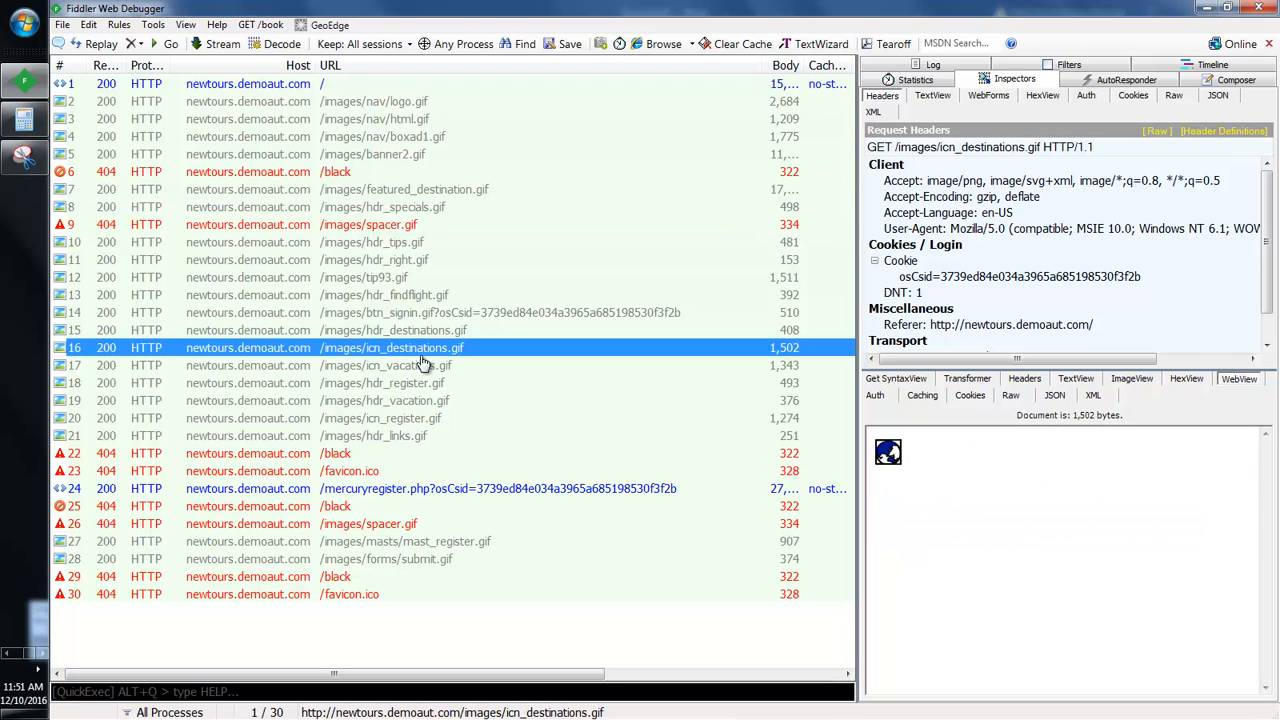
{"action": "left_click", "coordinate": [935, 80]}
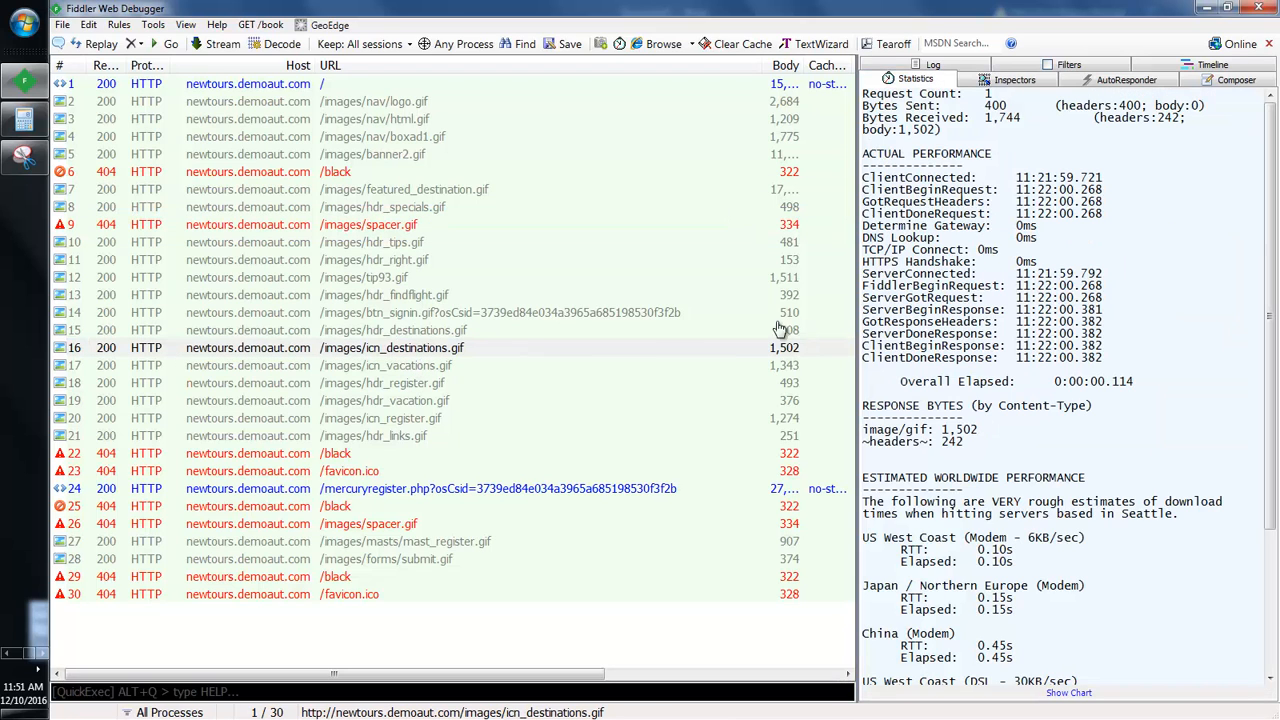
Step: Review statistics for hdr_vacation, icn_register, hdr_specials, banner2, boxad1, logo, hdr_tips, hdr_links and mercuryregister.php
{"action": "left_click", "coordinate": [377, 402]}
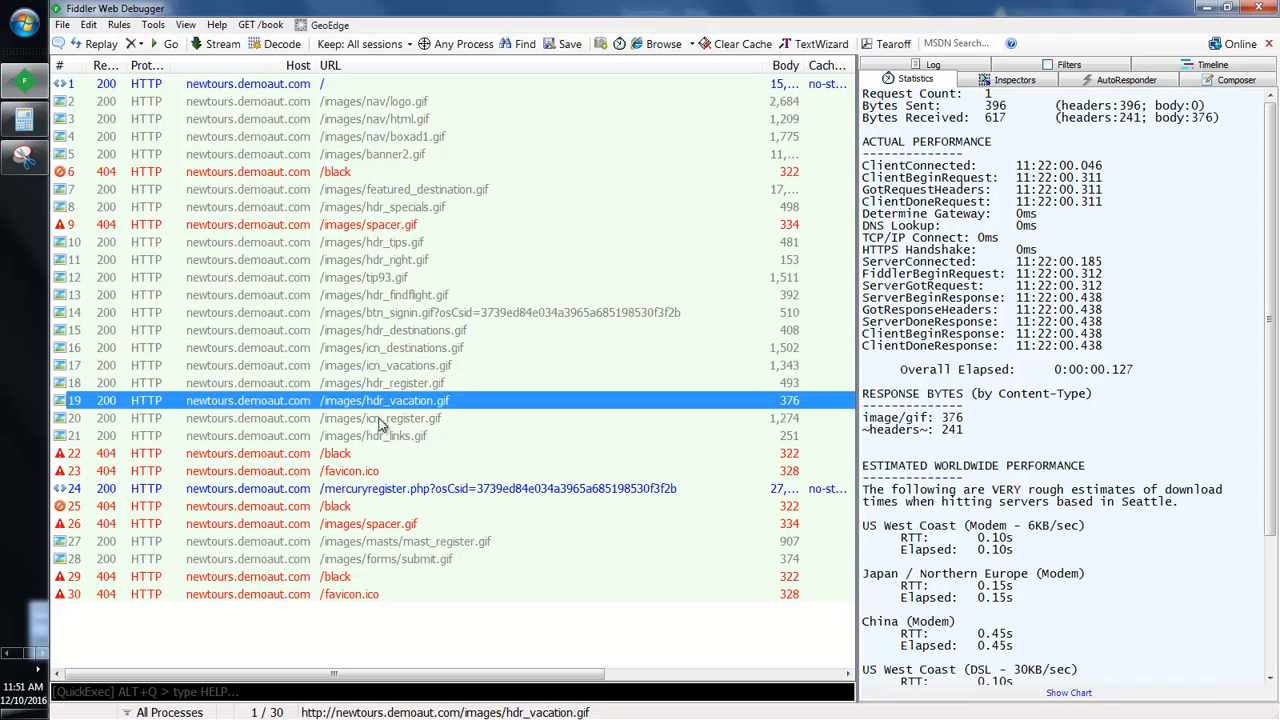
{"action": "left_click", "coordinate": [382, 420]}
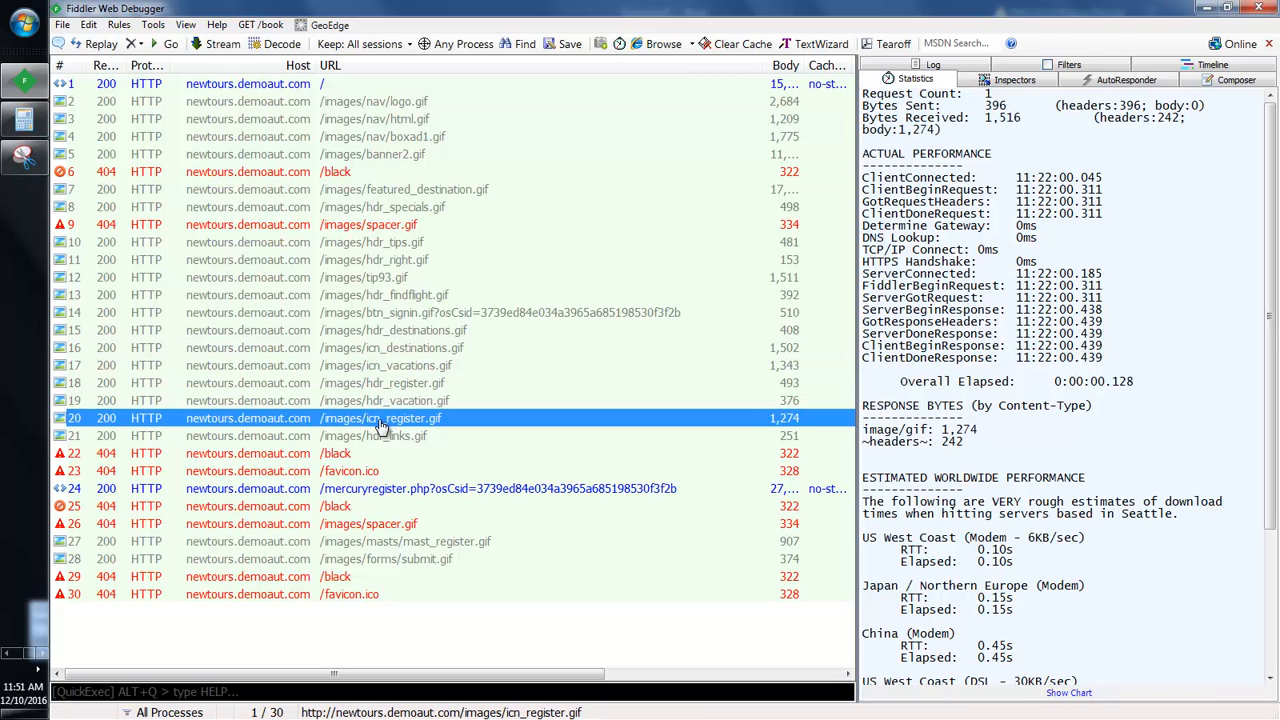
{"action": "left_click", "coordinate": [325, 207]}
{"action": "left_click", "coordinate": [330, 155]}
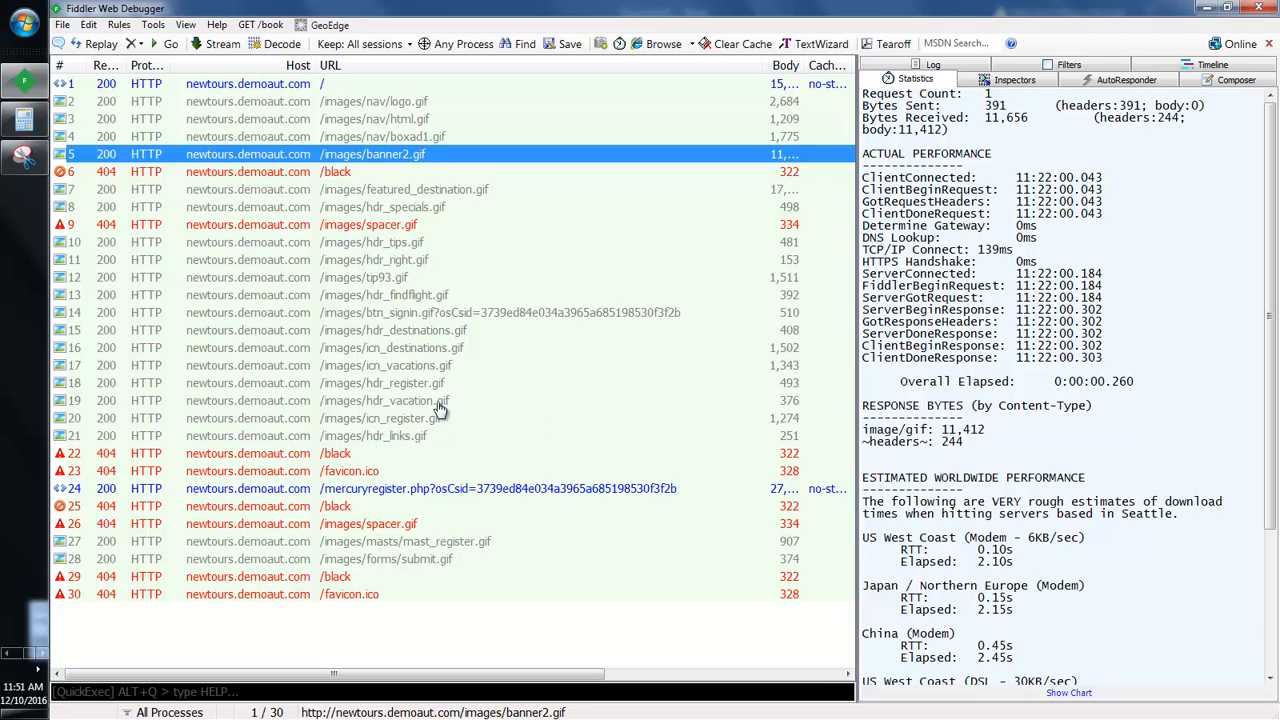
{"action": "left_click", "coordinate": [349, 137]}
{"action": "left_click", "coordinate": [356, 102]}
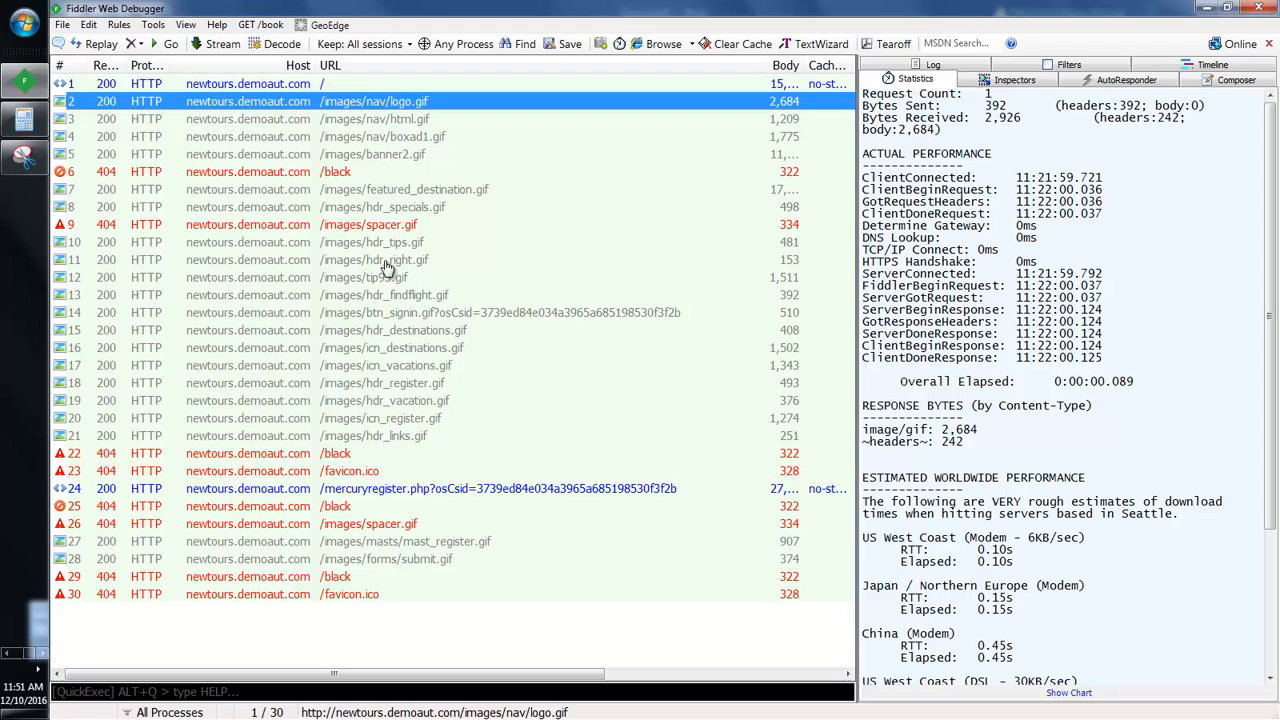
{"action": "left_click", "coordinate": [383, 245]}
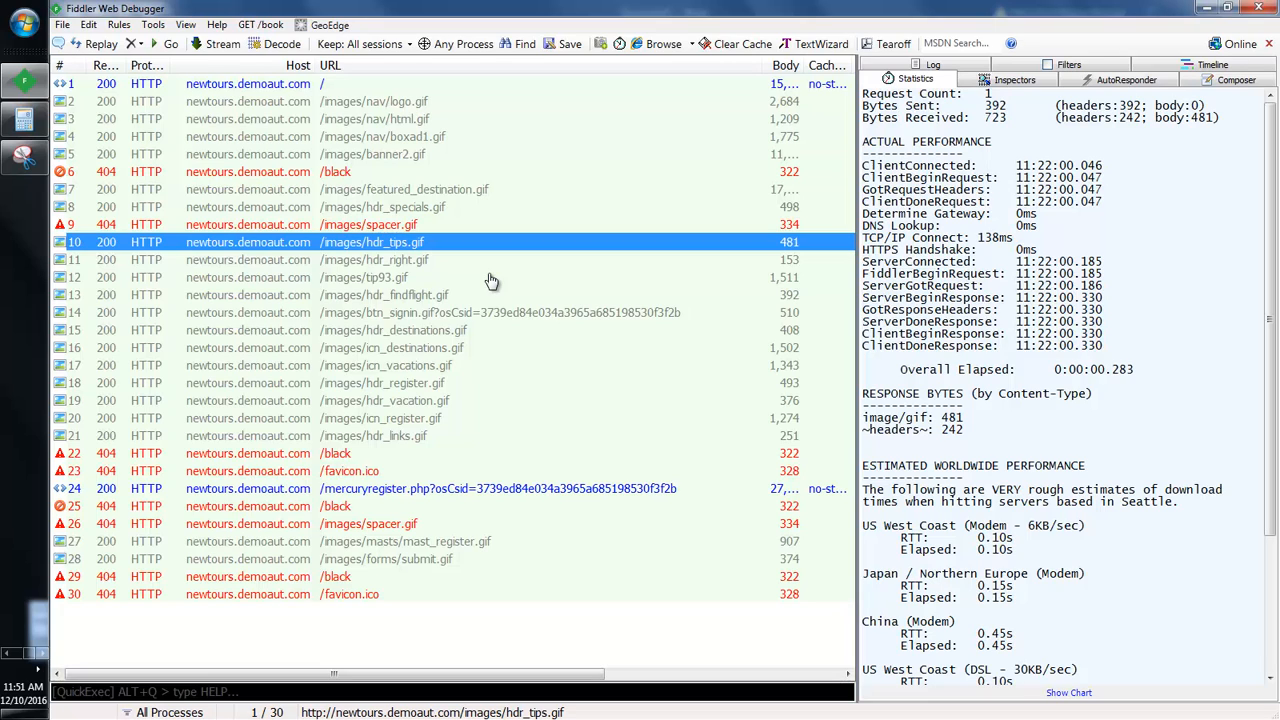
{"action": "left_click", "coordinate": [393, 436]}
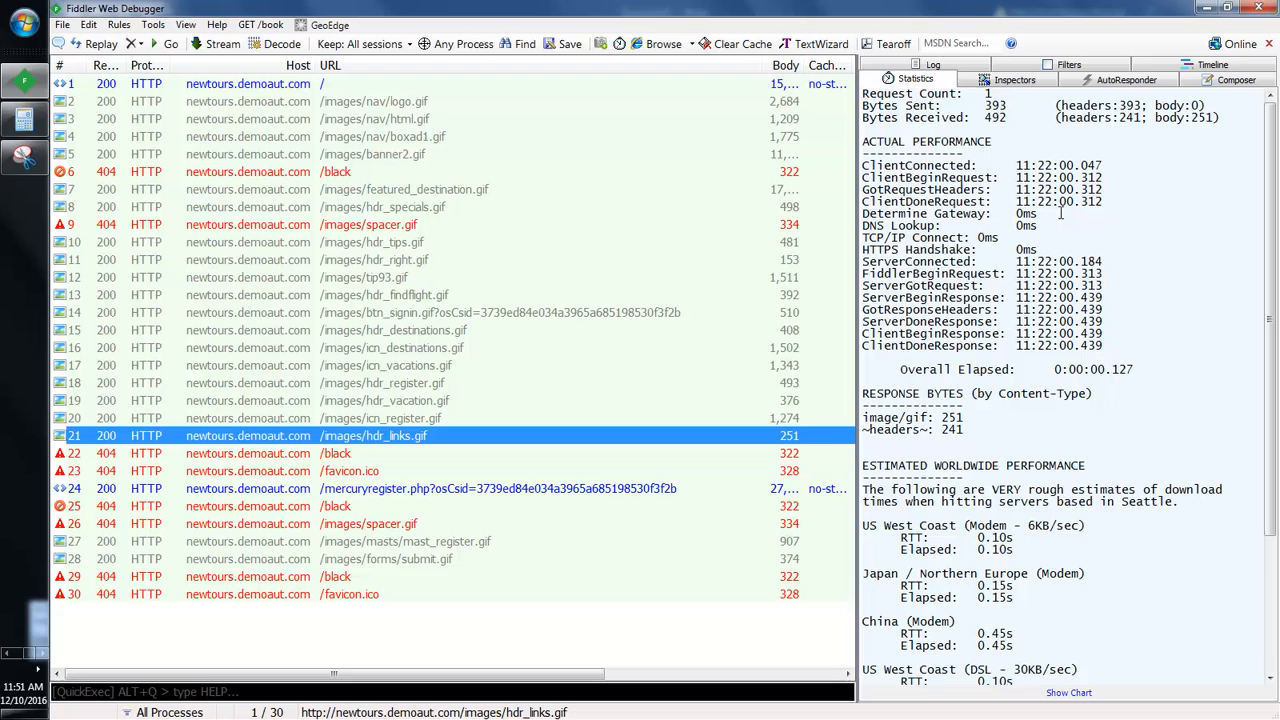
{"action": "left_click", "coordinate": [532, 490]}
Step: Inspect the mercuryregister.php headers and response, decoding it and applying GZIP compression
{"action": "left_click", "coordinate": [1014, 84]}
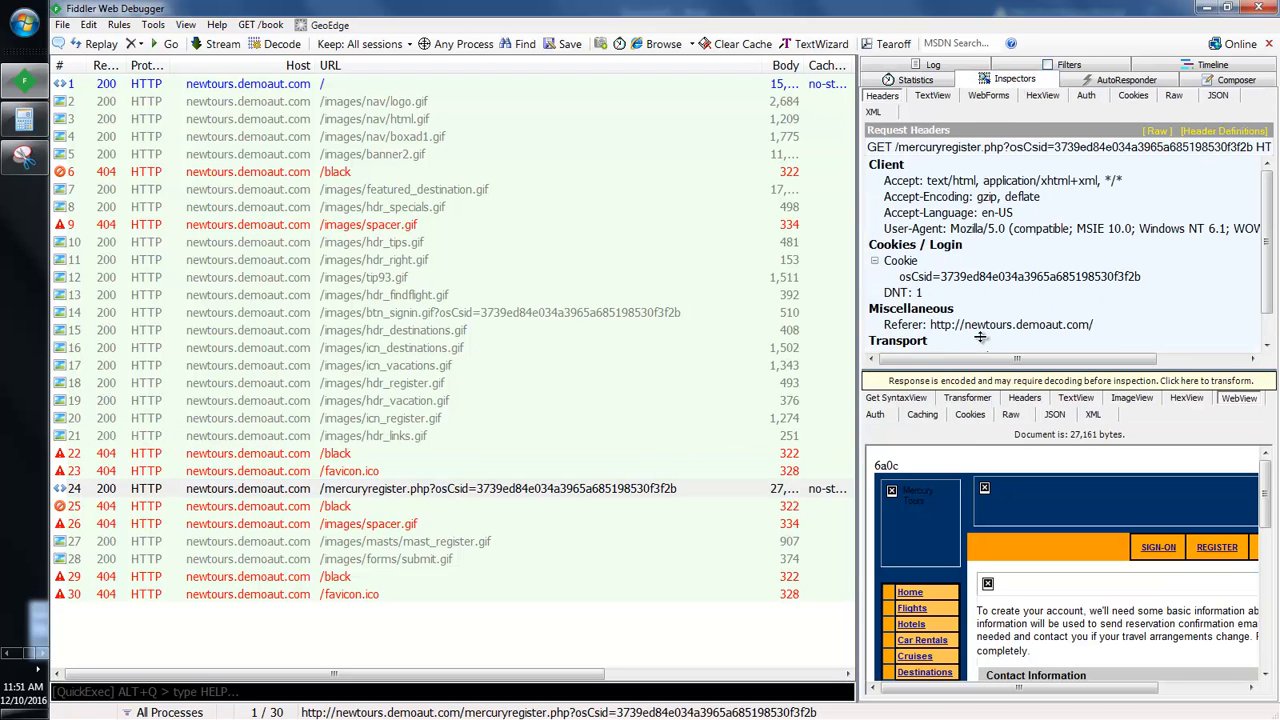
{"action": "left_click", "coordinate": [970, 382]}
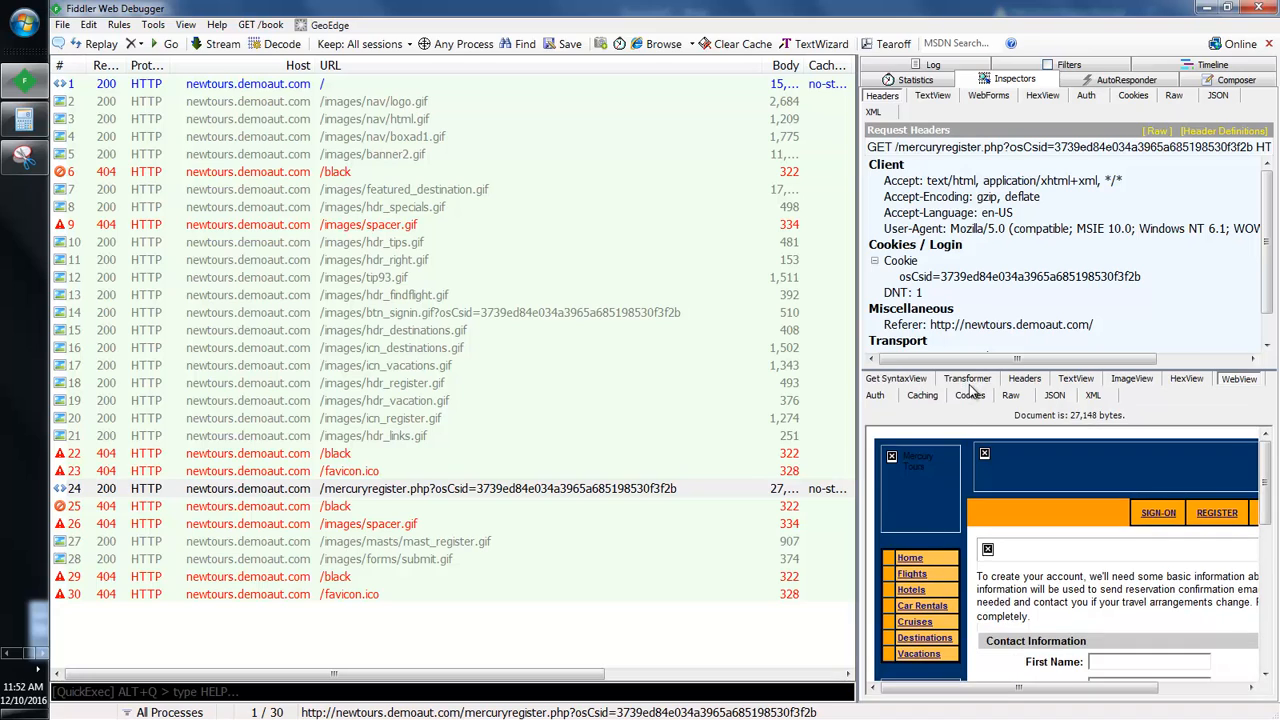
{"action": "left_click", "coordinate": [968, 378]}
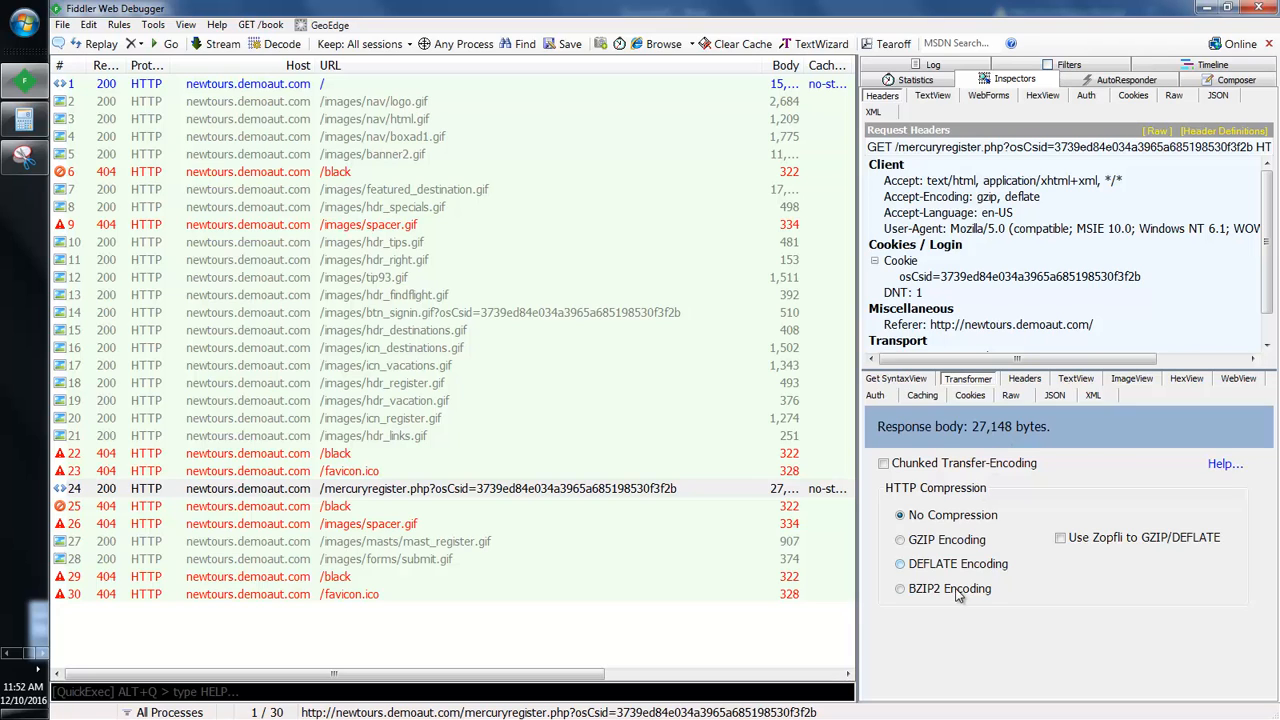
{"action": "left_click", "coordinate": [905, 541]}
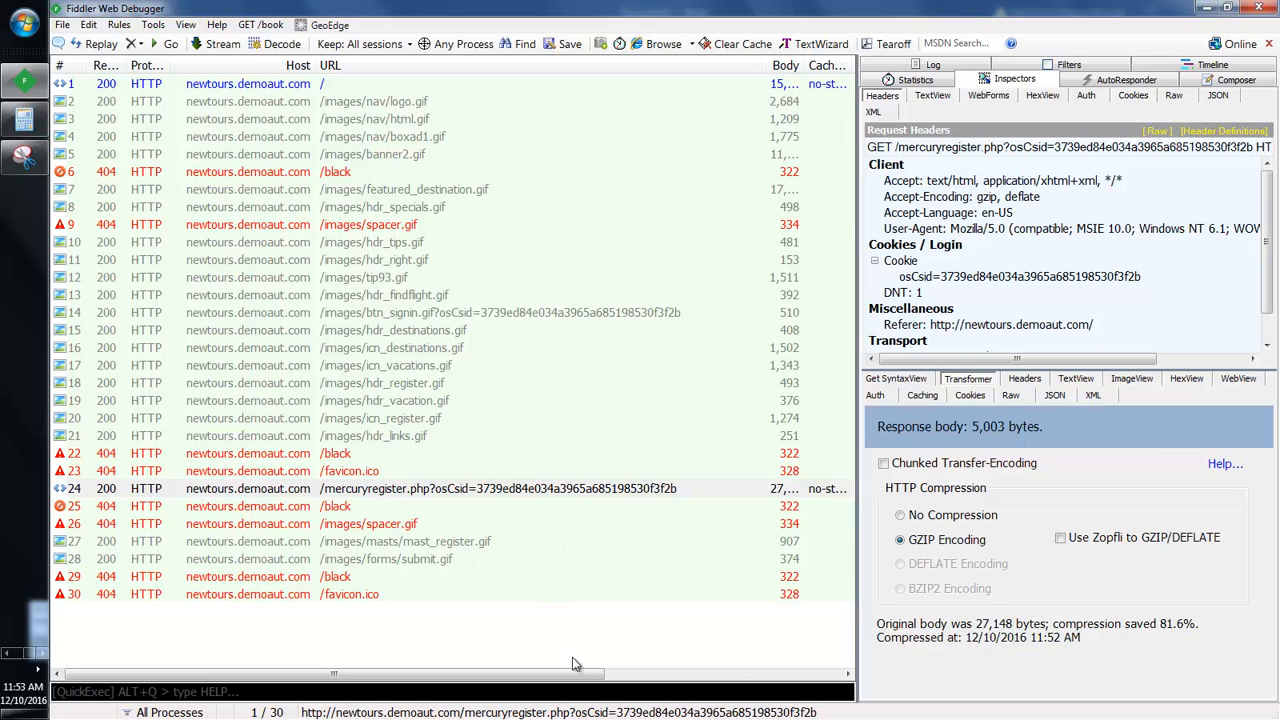
Step: Inspect the favicon.ico, hdr_vacation.gif, hdr_findflight.gif and /black requests, then return to the Word report
{"action": "left_click_drag", "start_coordinate": [580, 674], "coordinate": [787, 503]}
{"action": "left_click", "coordinate": [763, 471]}
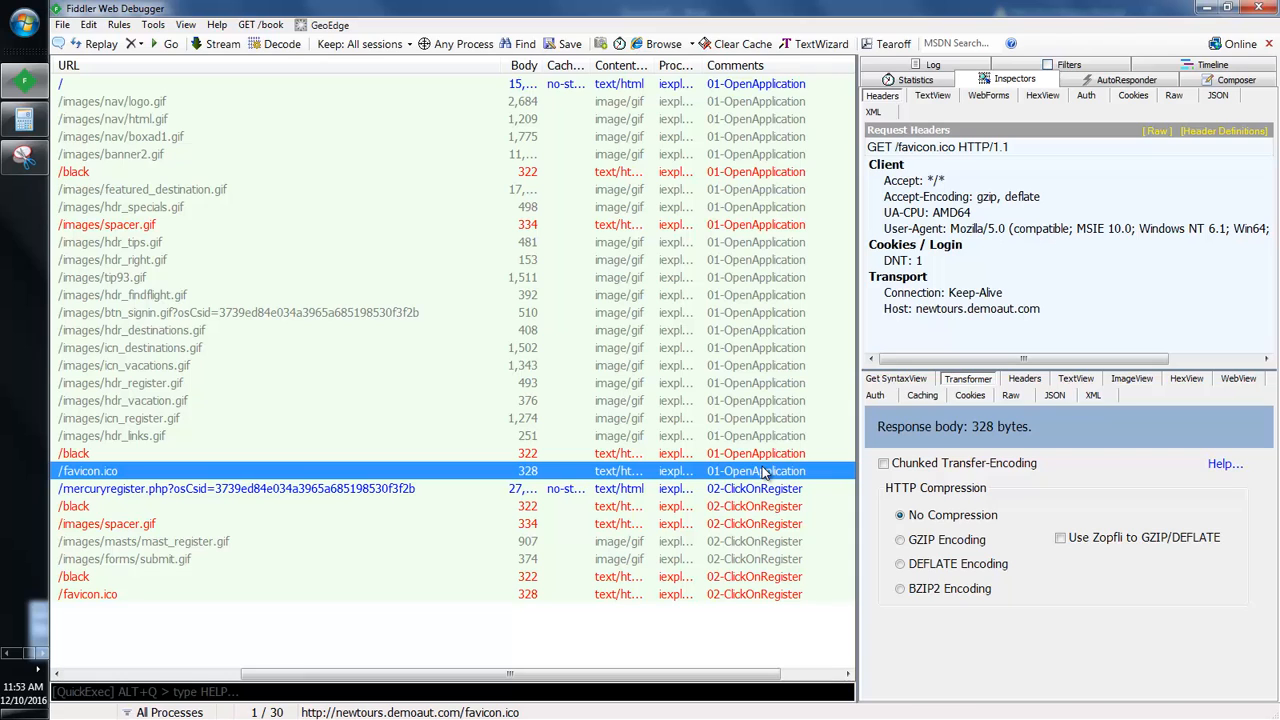
{"action": "key", "text": "shift+Up"}
{"action": "key", "text": "shift+Up"}
{"action": "key", "text": "shift+Up"}
{"action": "key", "text": "shift+Up"}
{"action": "key", "text": "shift+Up"}
{"action": "key", "text": "shift+Up"}
{"action": "key", "text": "shift+Up"}
{"action": "key", "text": "shift+Up"}
{"action": "key", "text": "shift+Up"}
{"action": "key", "text": "shift+Up"}
{"action": "key", "text": "shift+Up"}
{"action": "key", "text": "shift+Up"}
{"action": "key", "text": "shift+Up"}
{"action": "key", "text": "shift+Up"}
{"action": "key", "text": "shift+Up"}
{"action": "key", "text": "shift+Up"}
{"action": "key", "text": "shift+Up"}
{"action": "key", "text": "shift+Up"}
{"action": "key", "text": "shift+Up"}
{"action": "key", "text": "shift+Up"}
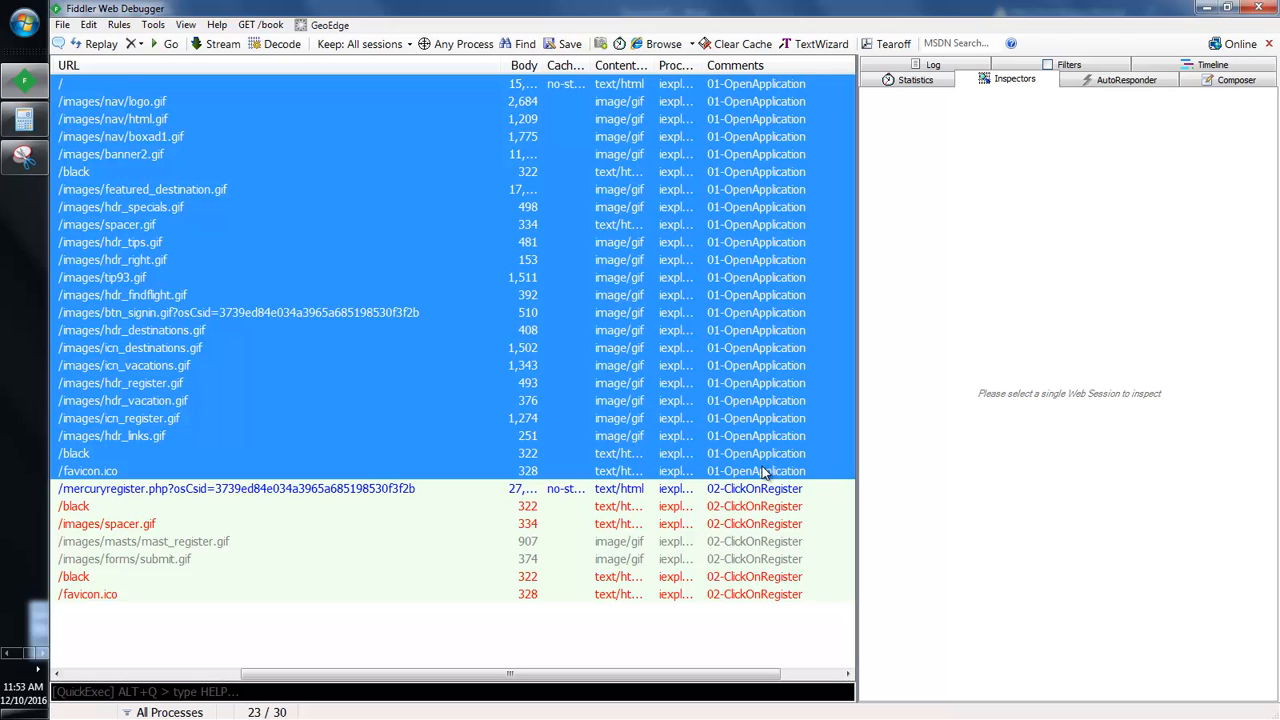
{"action": "left_click", "coordinate": [757, 398]}
{"action": "left_click", "coordinate": [747, 295]}
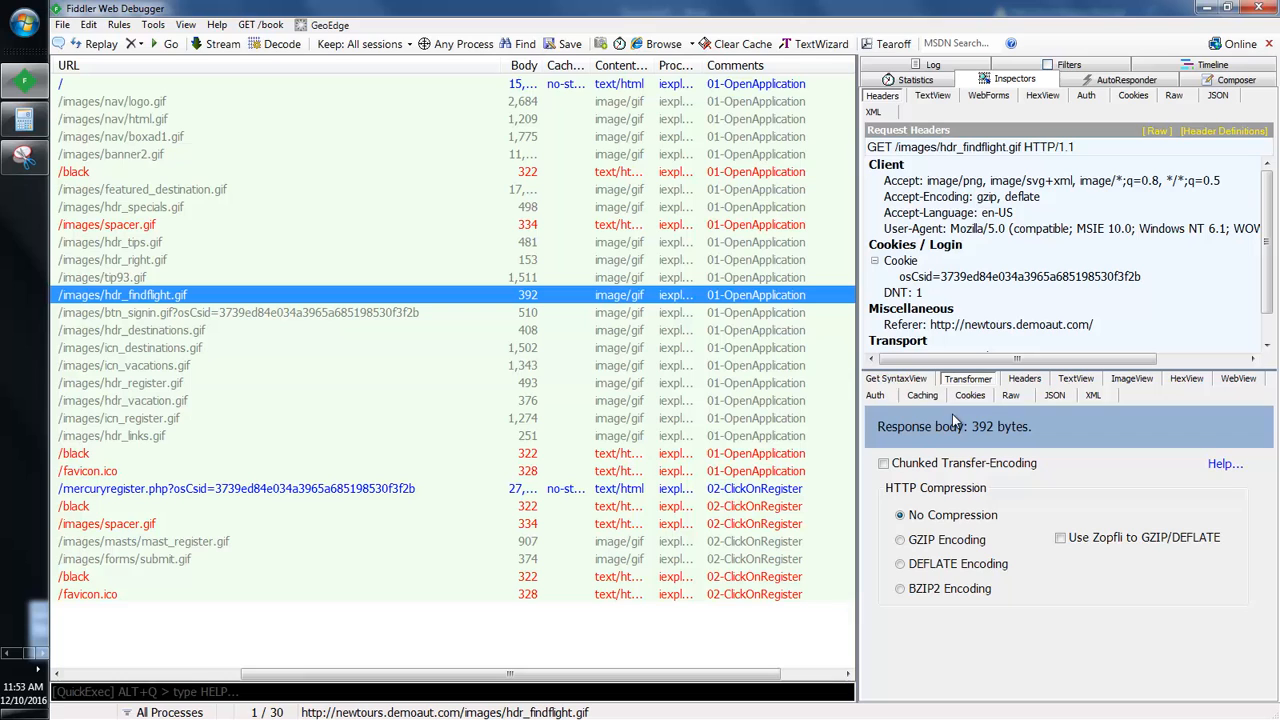
{"action": "left_click", "coordinate": [354, 474]}
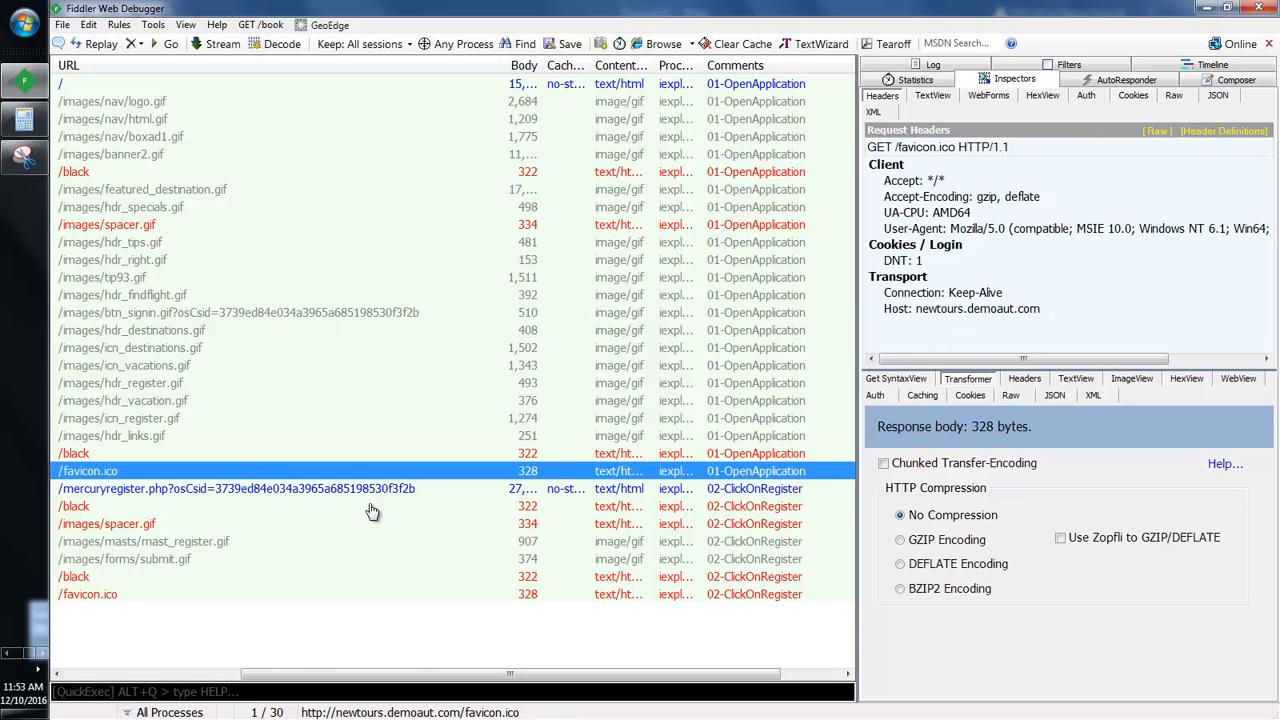
{"action": "left_click", "coordinate": [369, 504]}
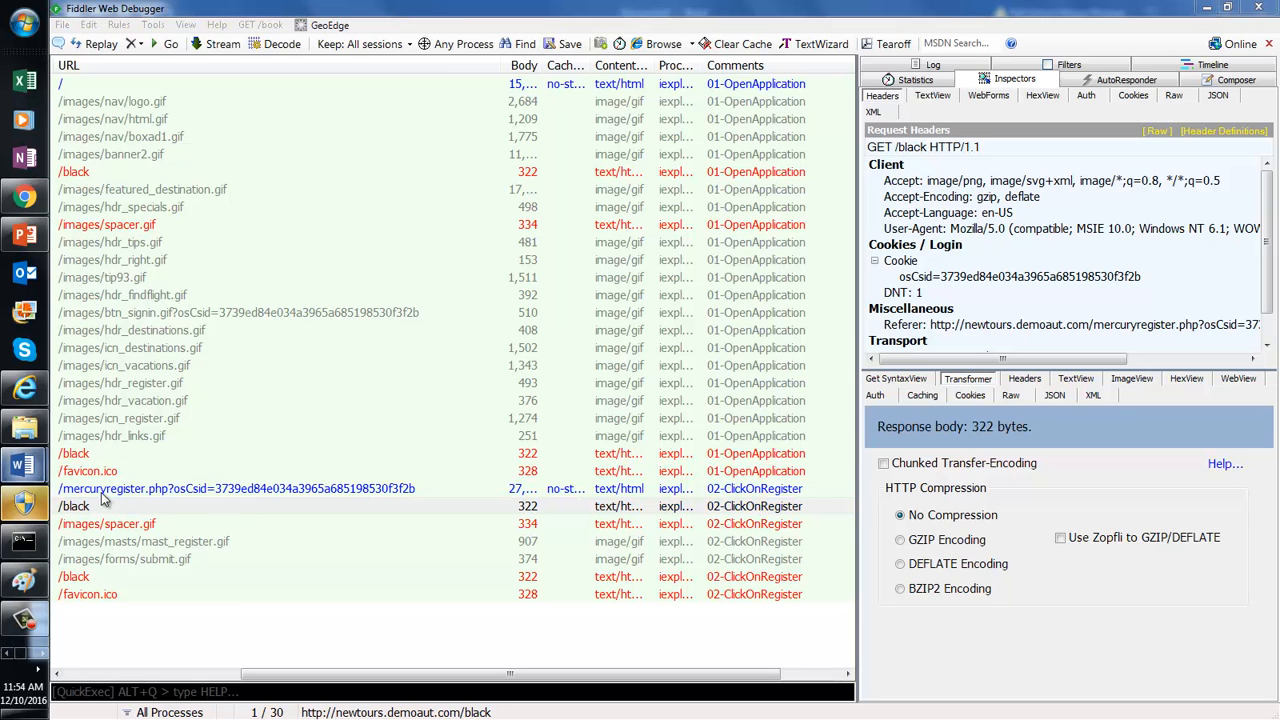
{"action": "mouse_move", "coordinate": [24, 465]}
{"action": "left_click", "coordinate": [168, 548]}
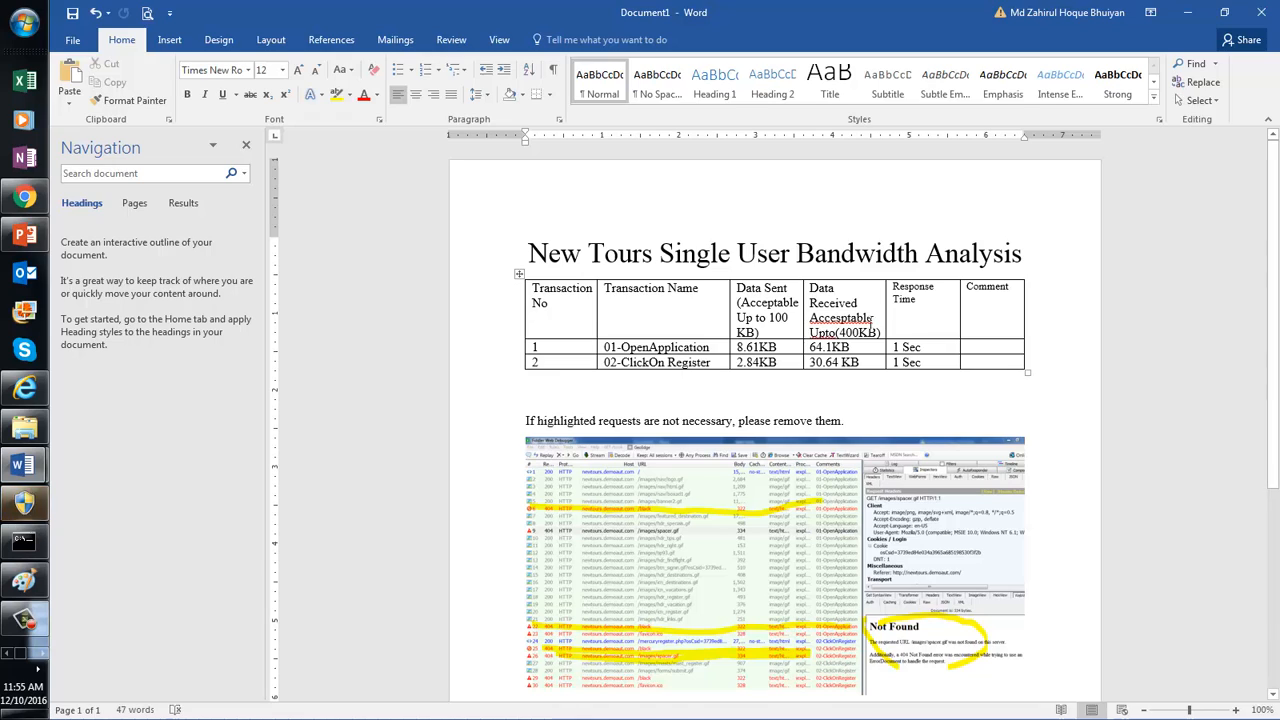
Step: Edit the first row's Comment cell, then open the report's File Info page from below the table
{"action": "left_click", "coordinate": [993, 346]}
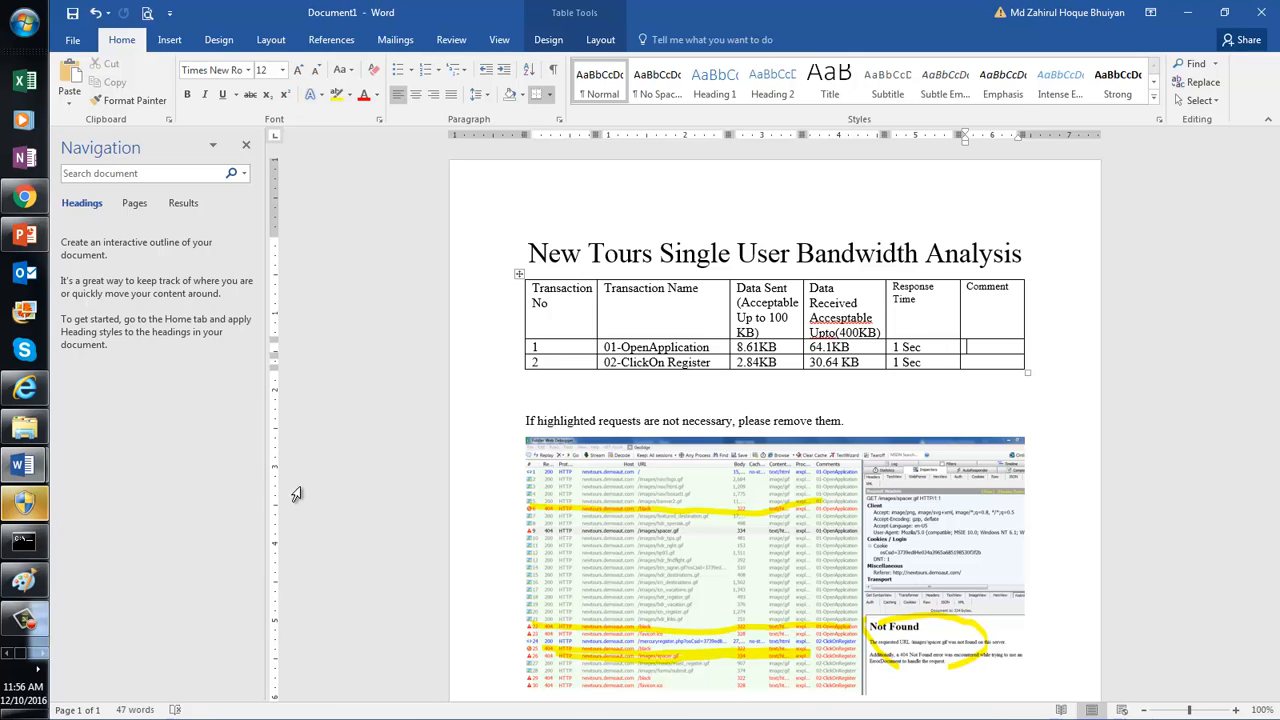
{"action": "left_click", "coordinate": [578, 389]}
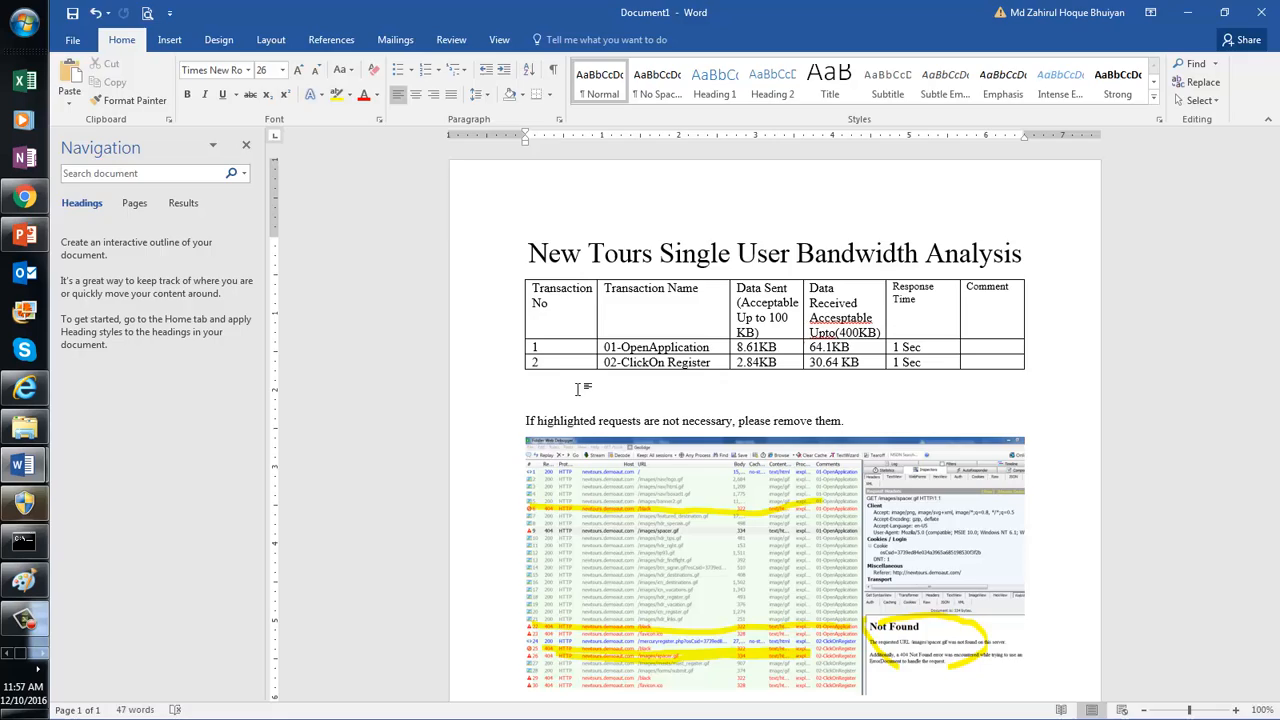
{"action": "key", "text": "alt+f"}
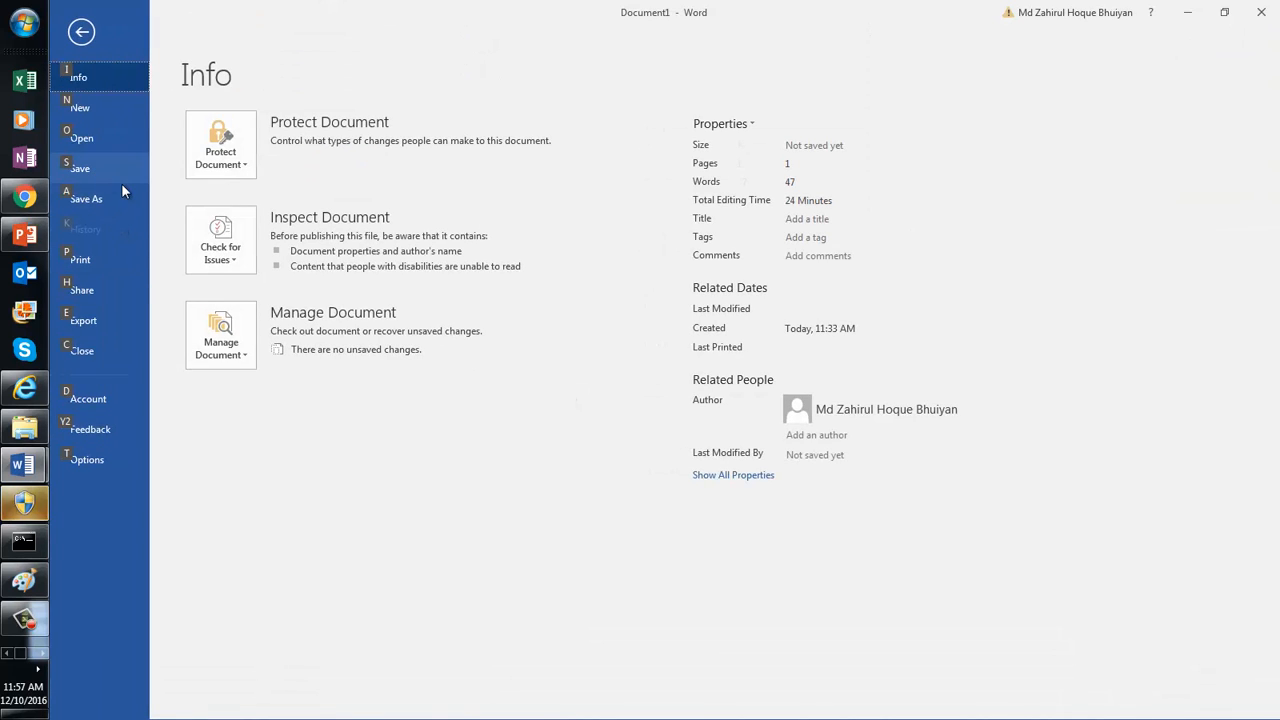
Step: Start Save As for the report and browse to drive DATA (D:)
{"action": "key", "text": "Escape"}
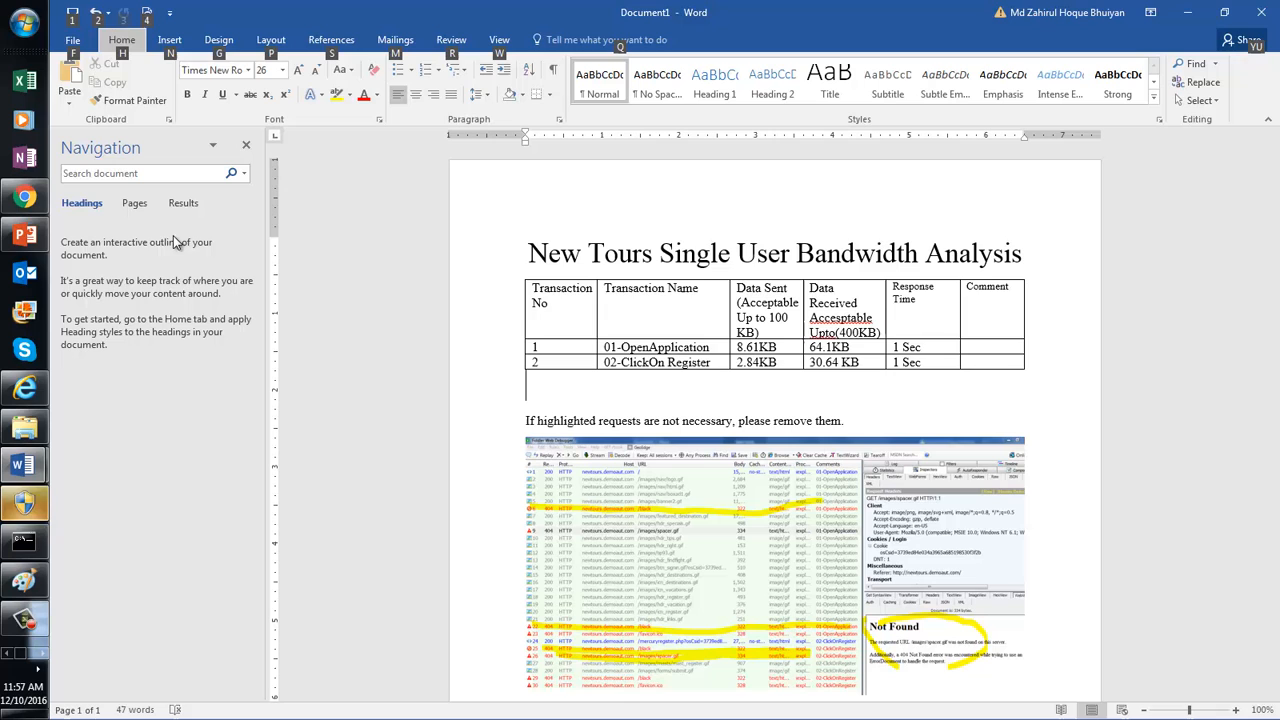
{"action": "left_click", "coordinate": [75, 45]}
{"action": "left_click", "coordinate": [90, 199]}
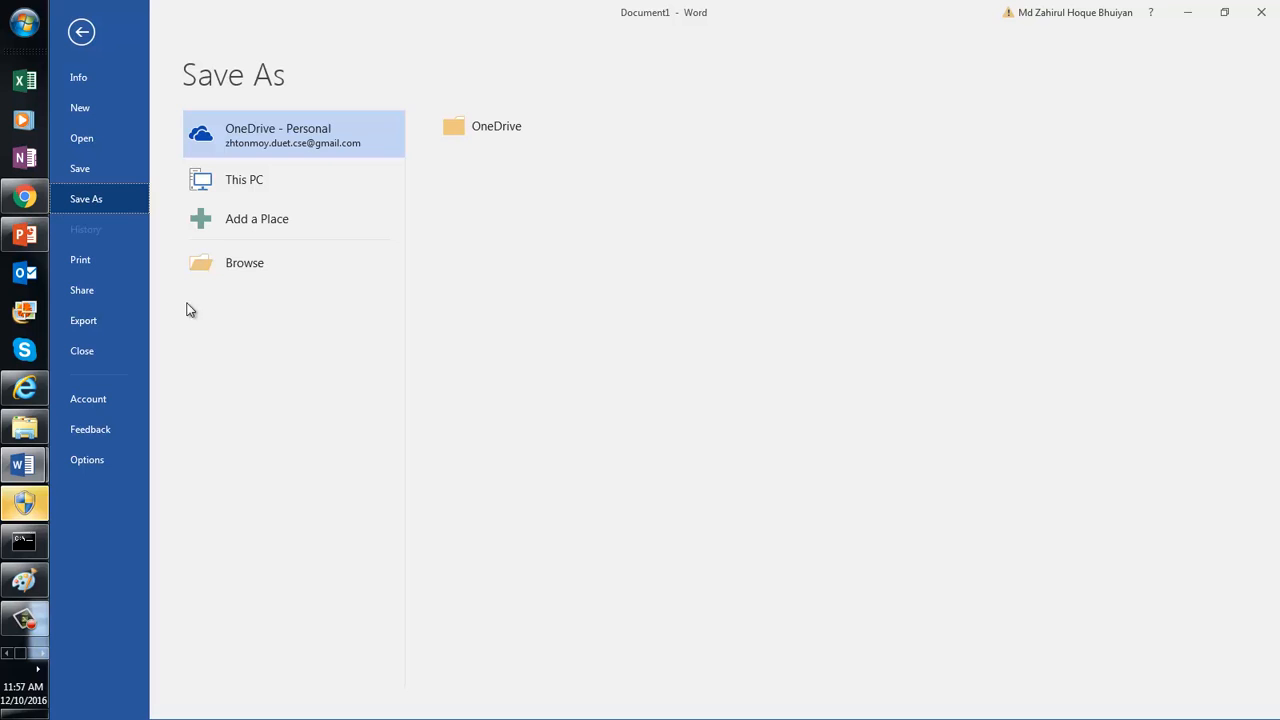
{"action": "left_click", "coordinate": [224, 276]}
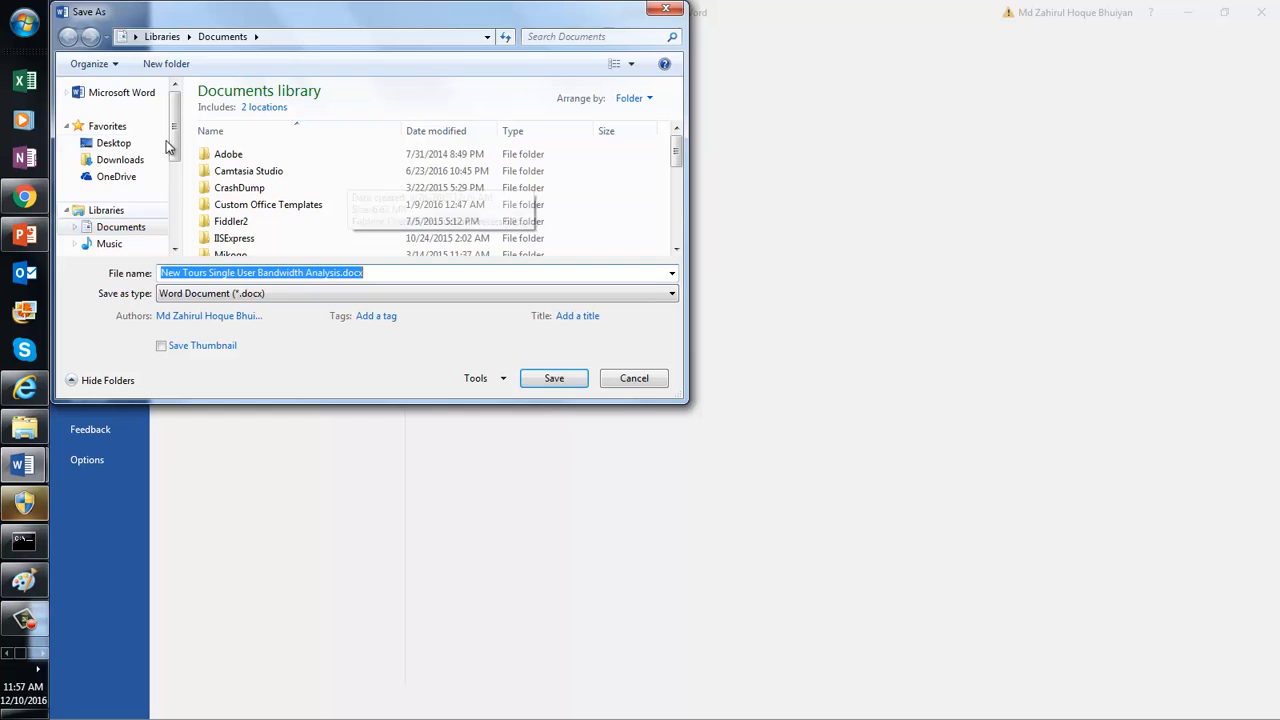
{"action": "scroll", "coordinate": [168, 150], "scroll_direction": "down", "scroll_amount": 2}
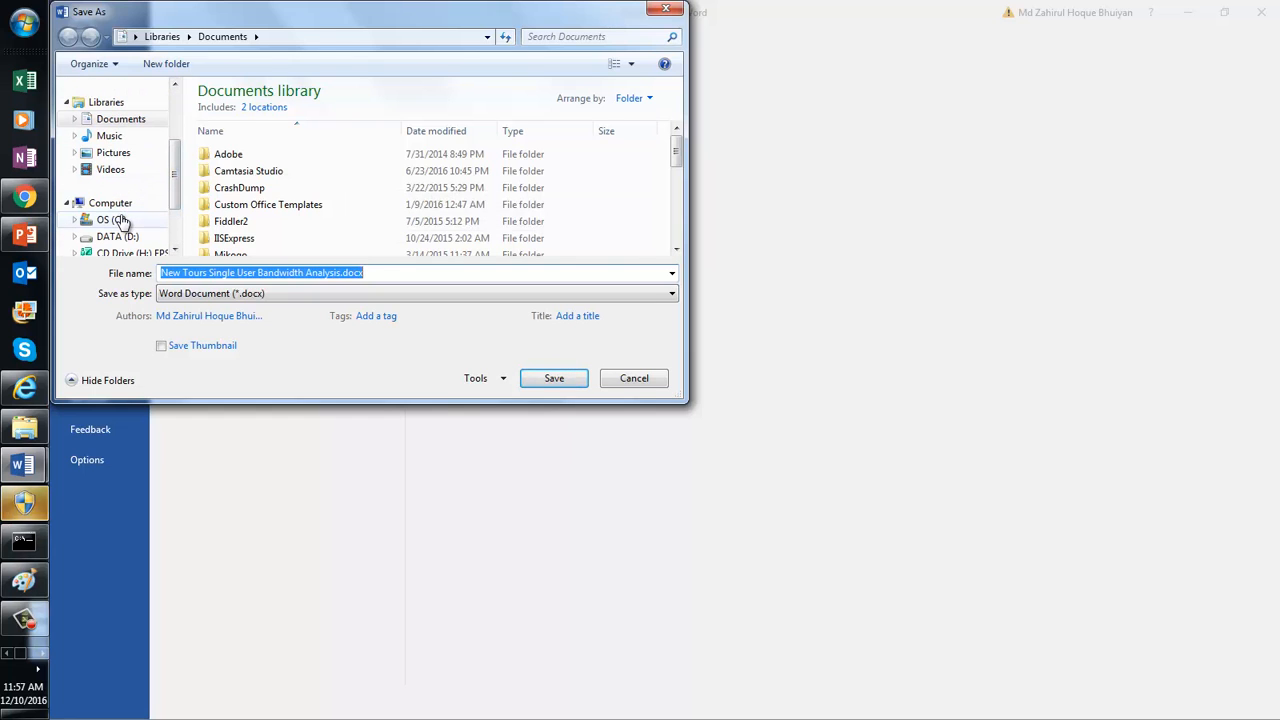
{"action": "left_click", "coordinate": [118, 220]}
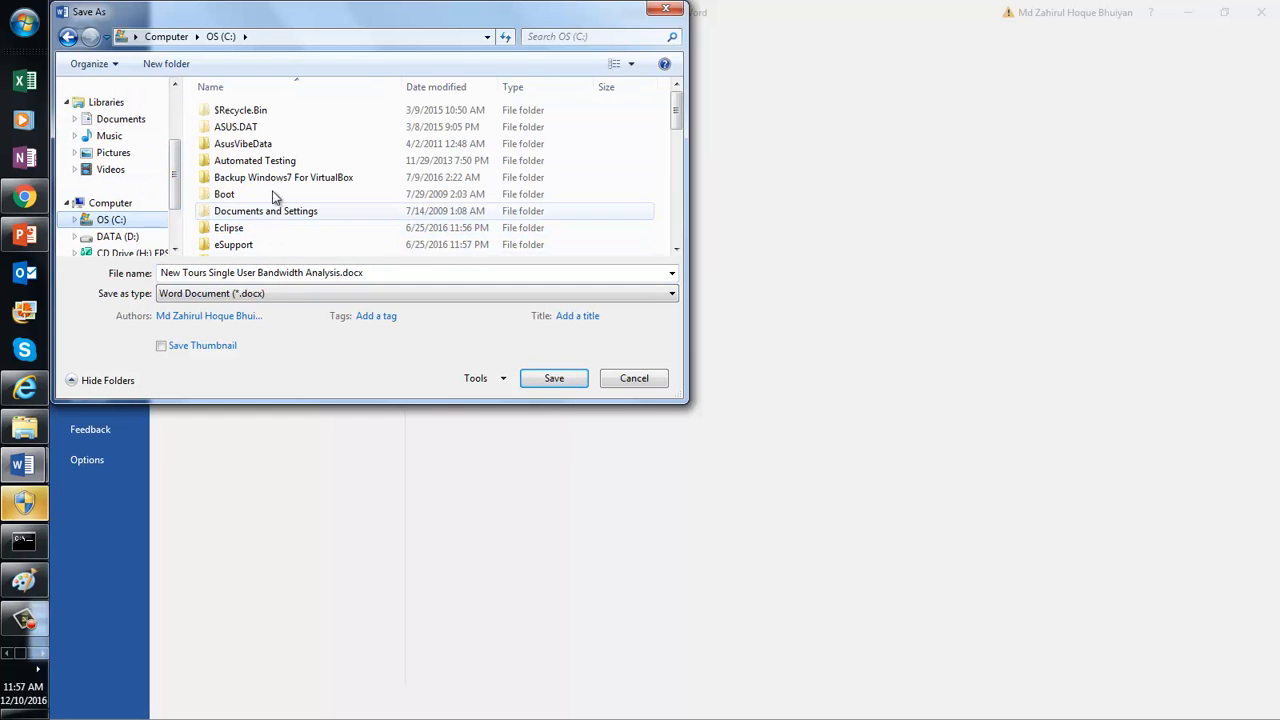
{"action": "left_click", "coordinate": [278, 184]}
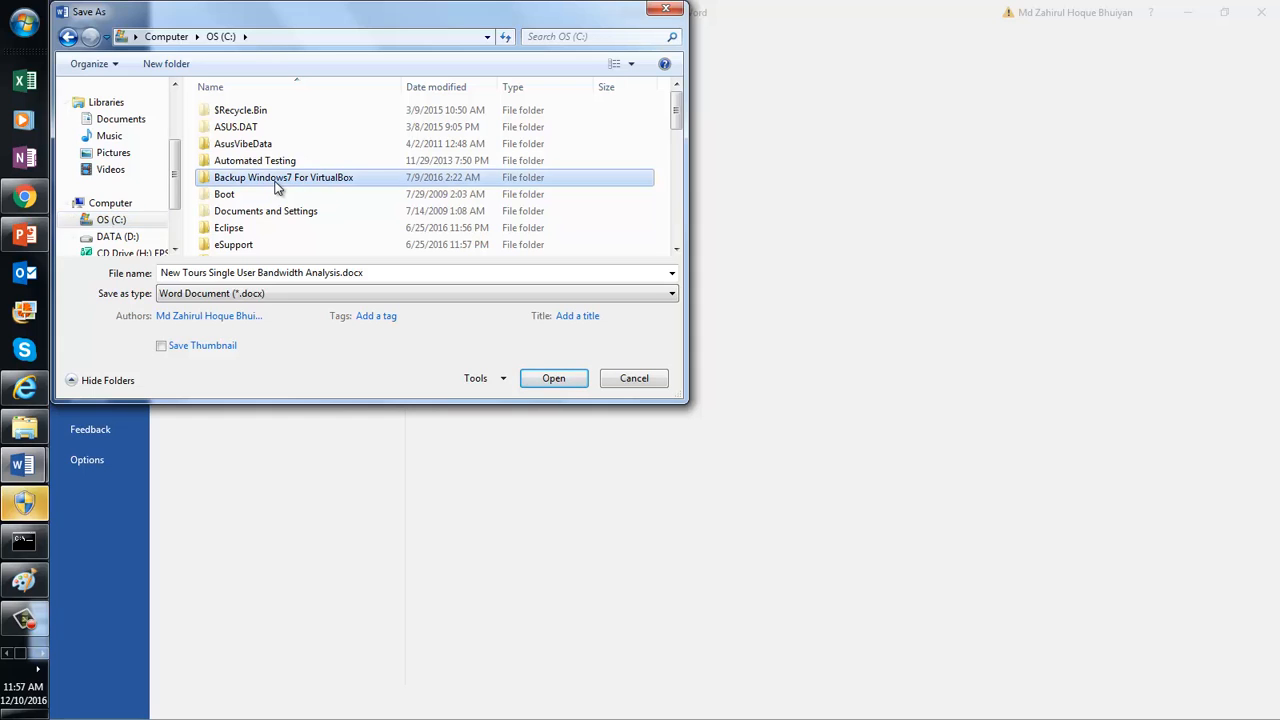
{"action": "left_click", "coordinate": [122, 240]}
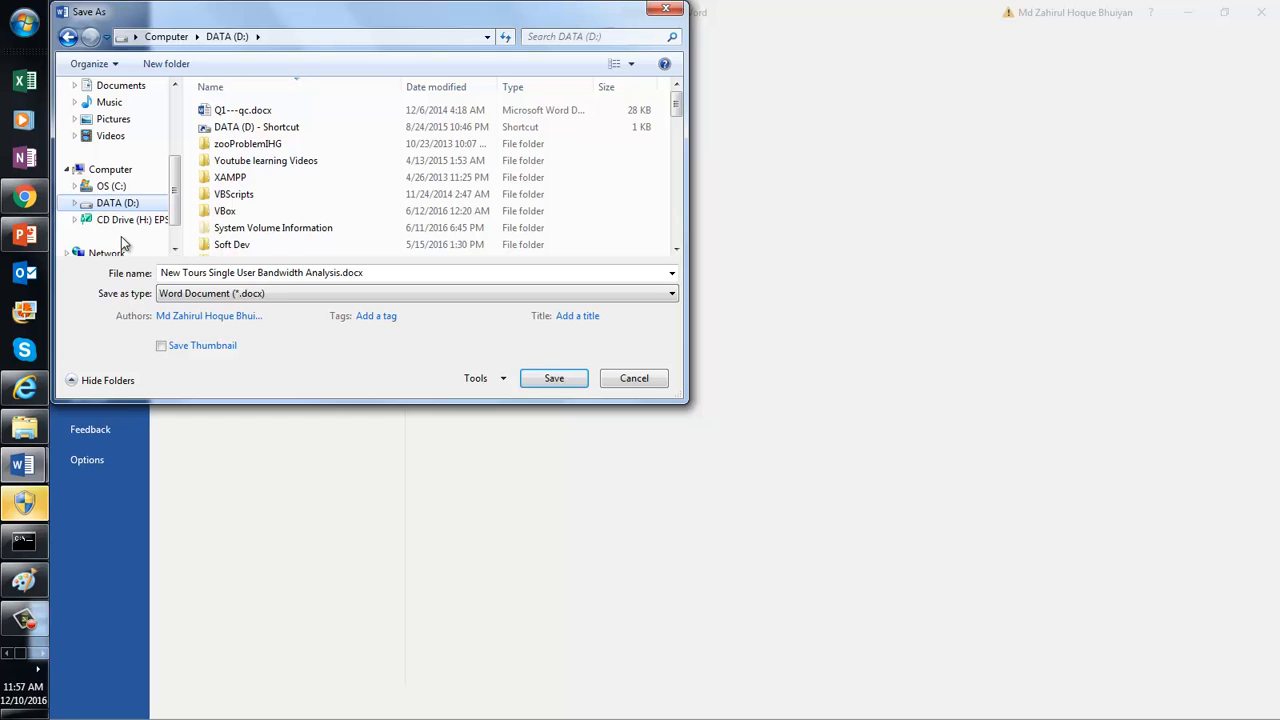
{"action": "left_click", "coordinate": [256, 179]}
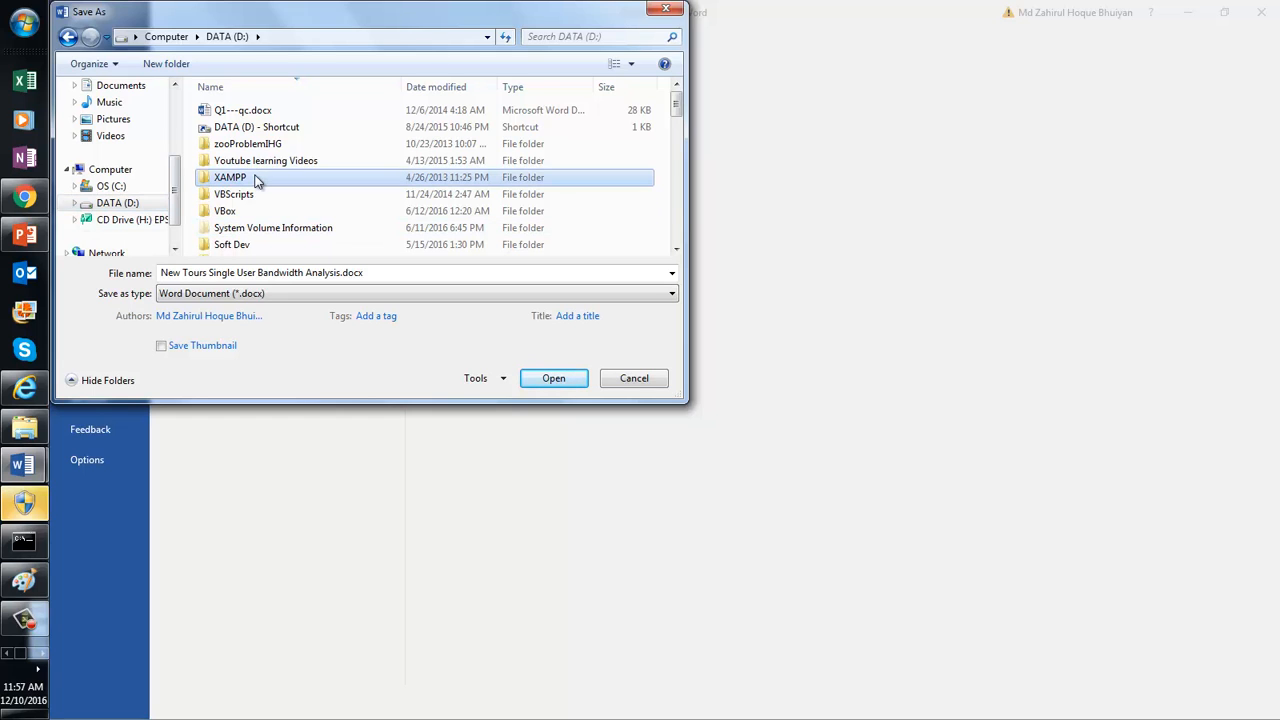
Step: Save it as New Tours Single User Bandwidth Analysis.docx in 3qilabs docs\Performance Testing\Fiddler Analysis
{"action": "key", "text": "3"}
{"action": "key", "text": "Return"}
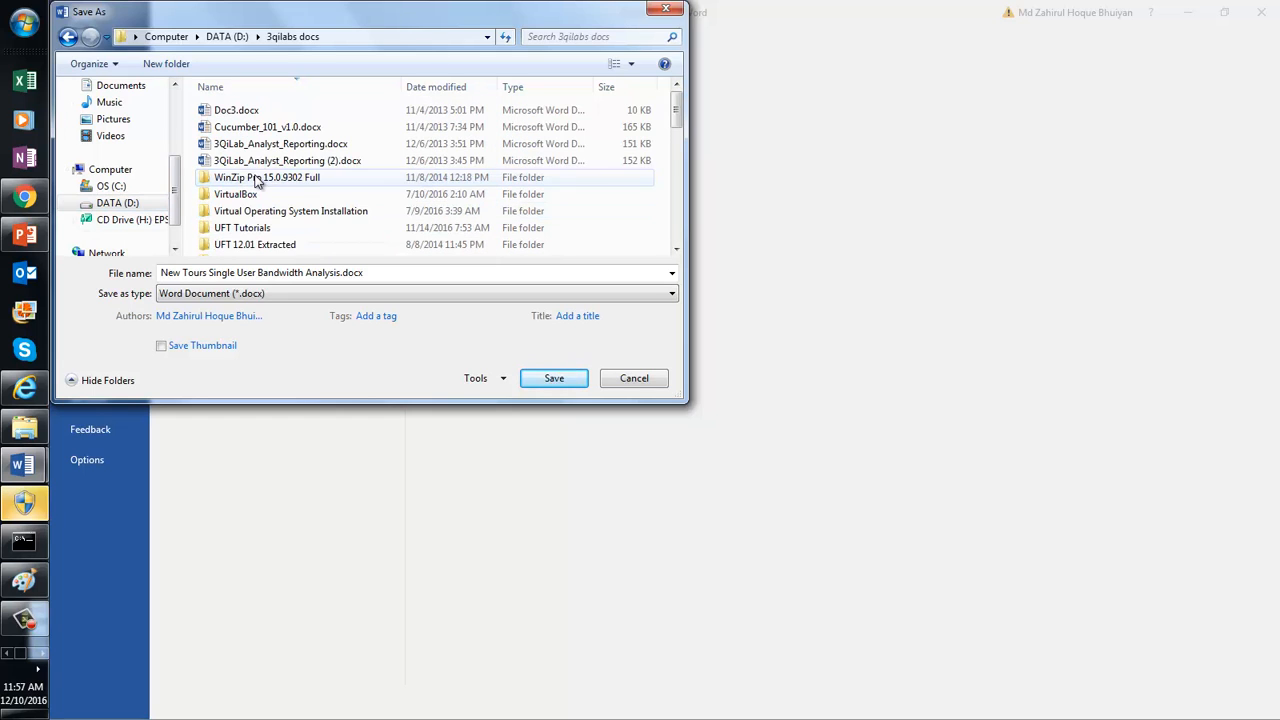
{"action": "left_click", "coordinate": [265, 229]}
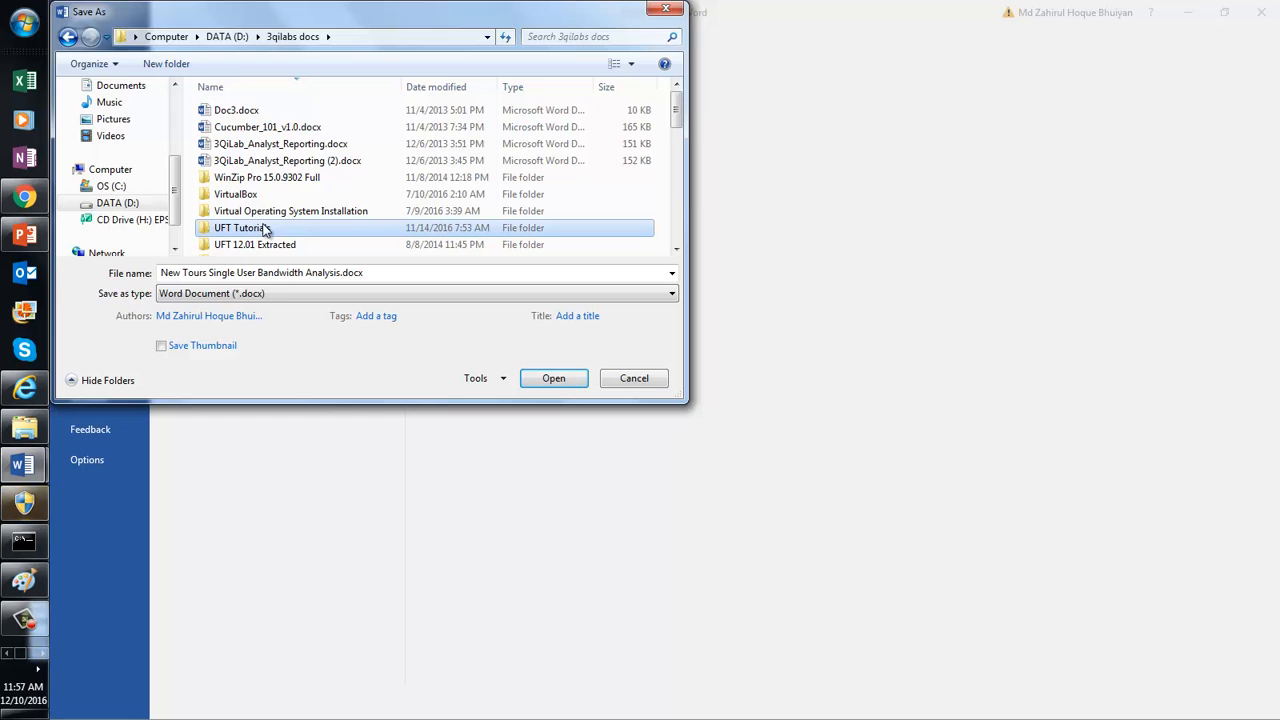
{"action": "key", "text": "p"}
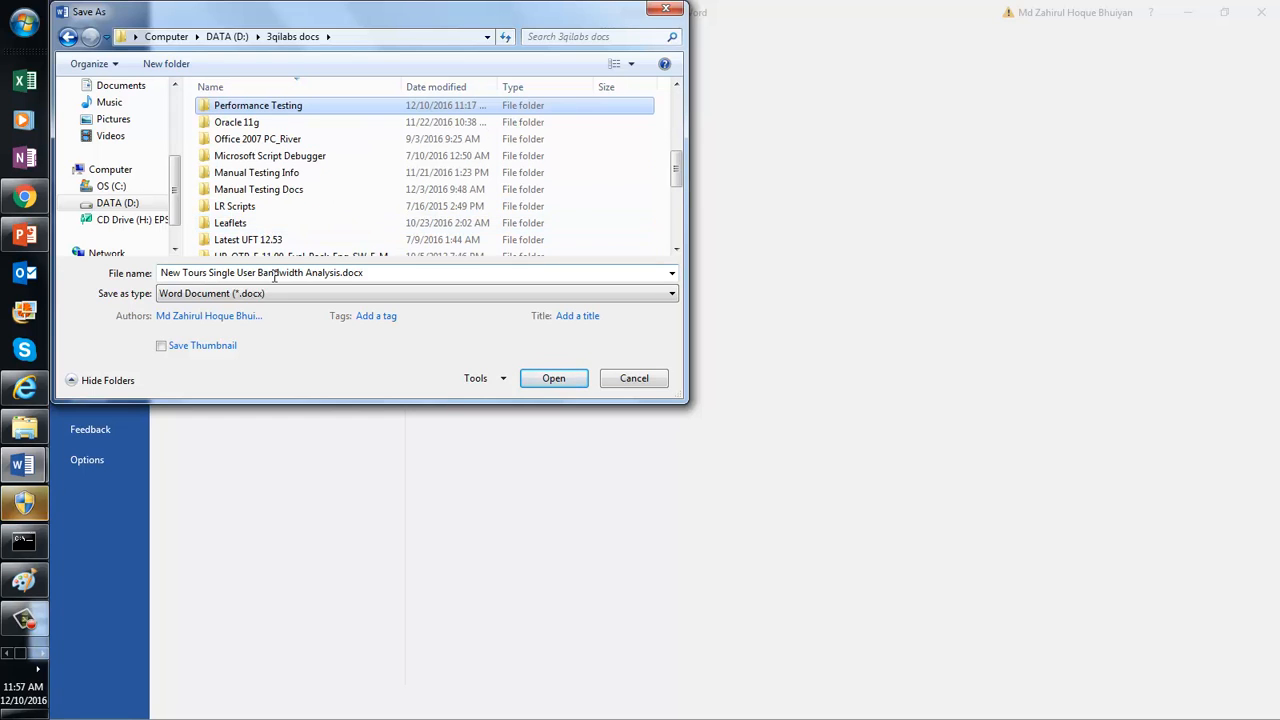
{"action": "key", "text": "Return"}
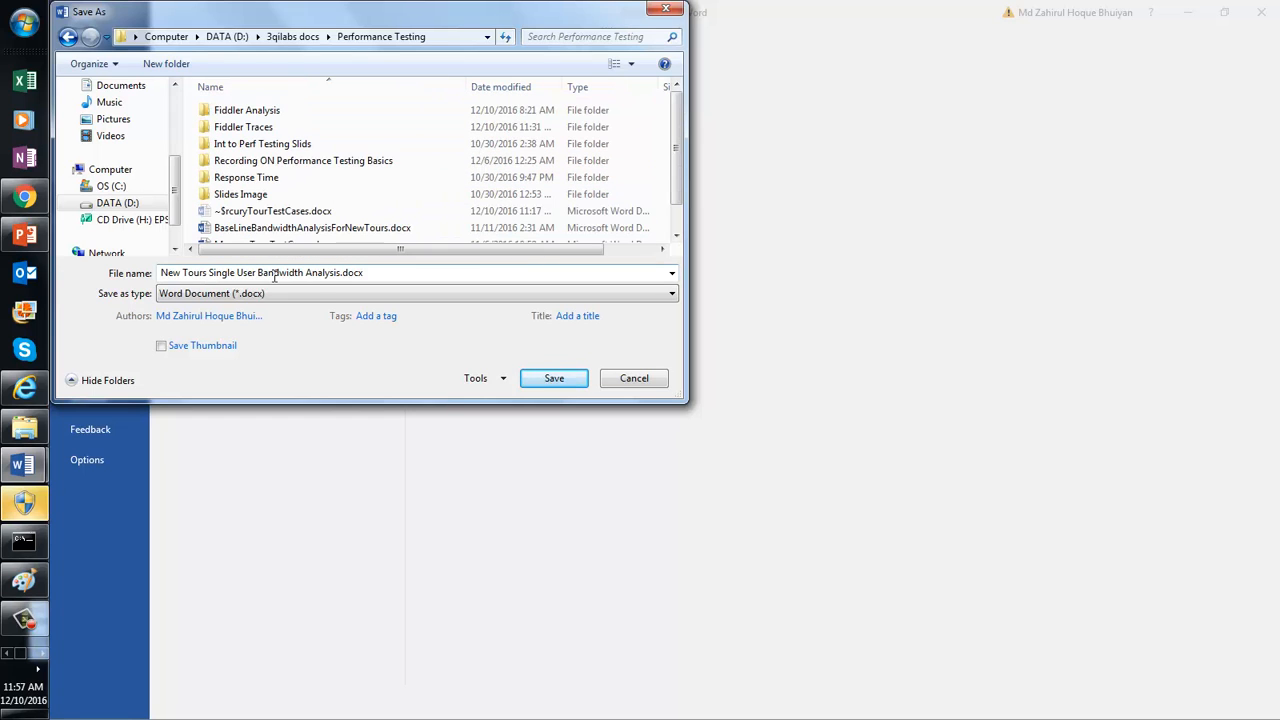
{"action": "double_click", "coordinate": [250, 110]}
{"action": "triple_click", "coordinate": [296, 273]}
{"action": "left_click", "coordinate": [240, 272]}
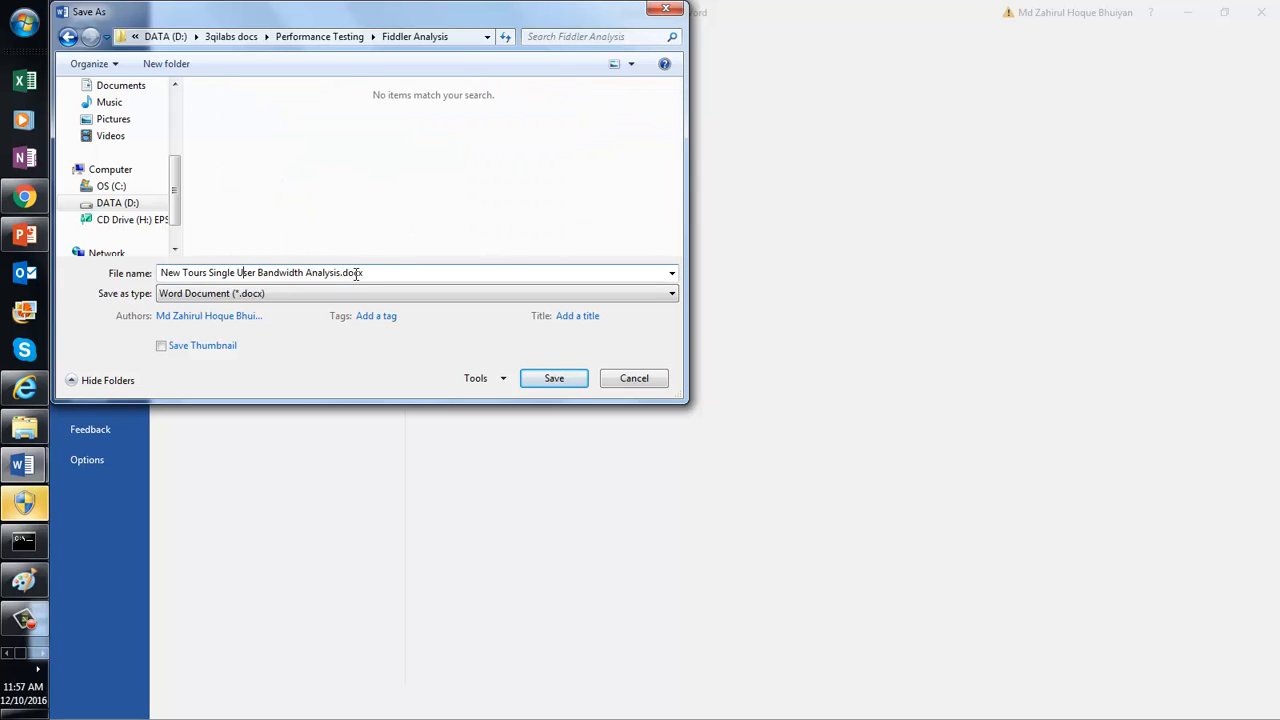
{"action": "left_click", "coordinate": [548, 380]}
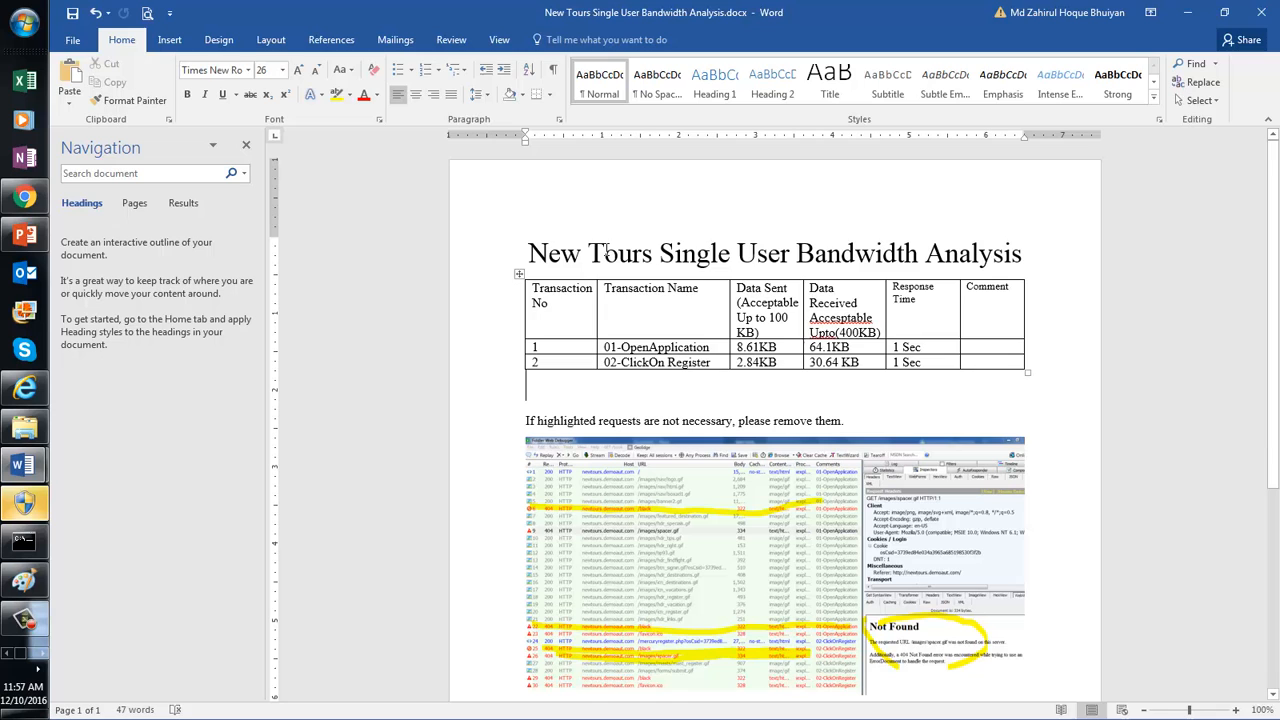
Step: Load the webmail site in the browser and sign in to the account
{"action": "left_click", "coordinate": [25, 200]}
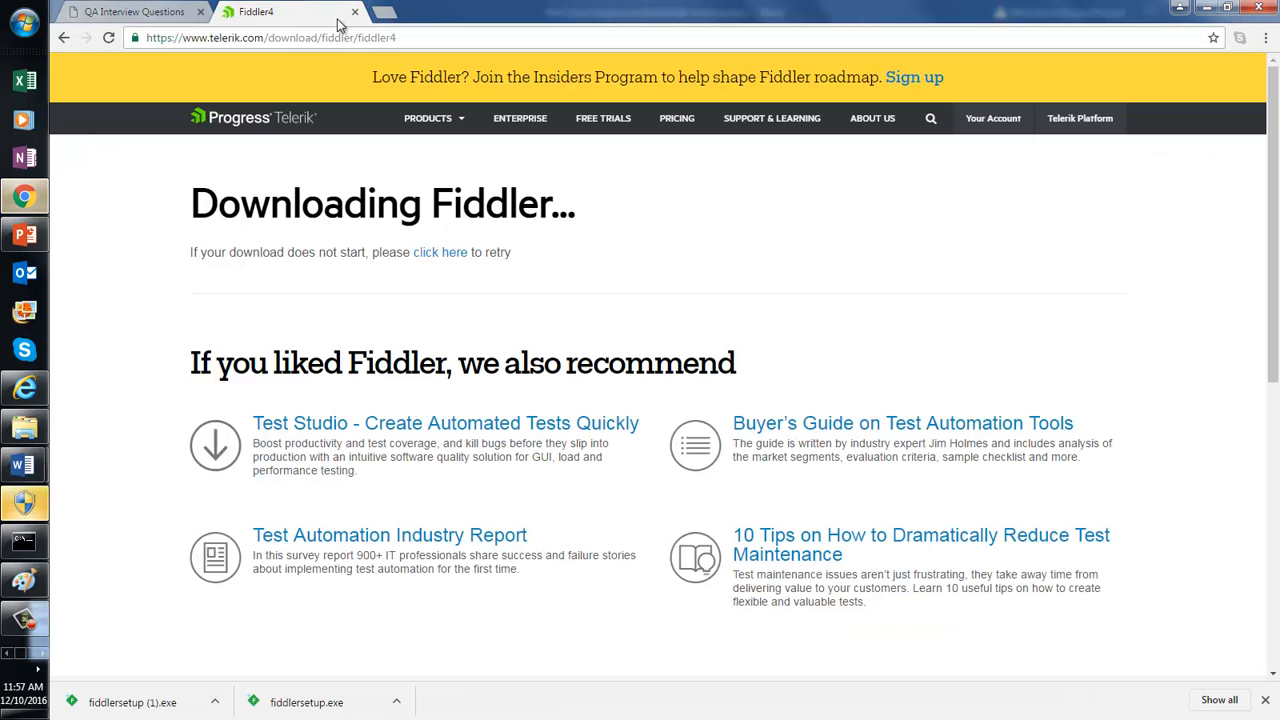
{"action": "left_click", "coordinate": [333, 40]}
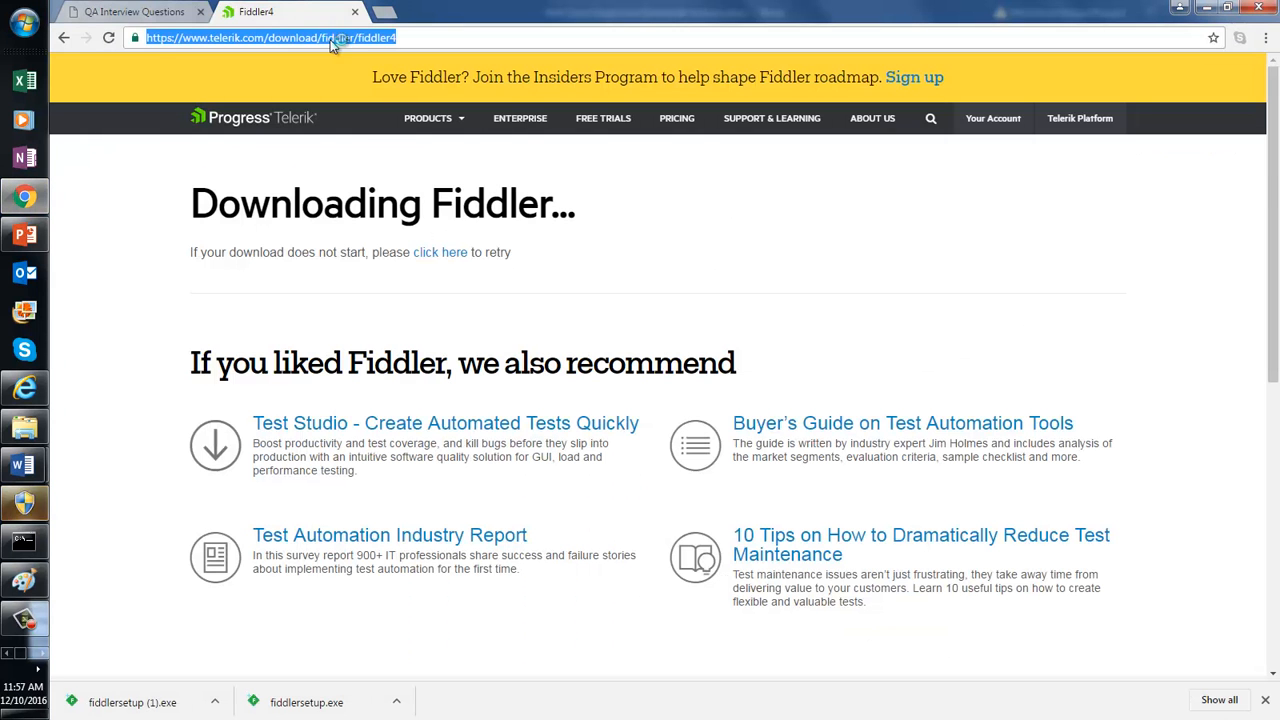
{"action": "type", "text": "email.secureserver.net"}
{"action": "key", "text": "Return"}
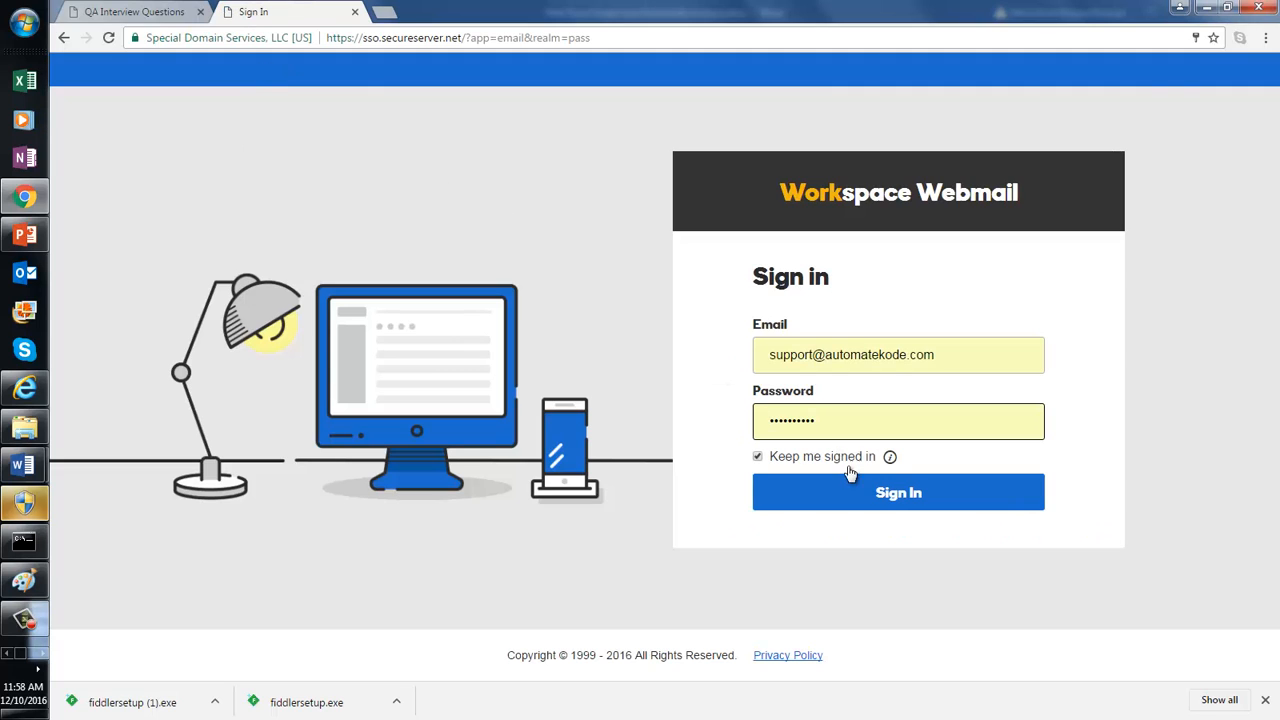
{"action": "left_click", "coordinate": [788, 490]}
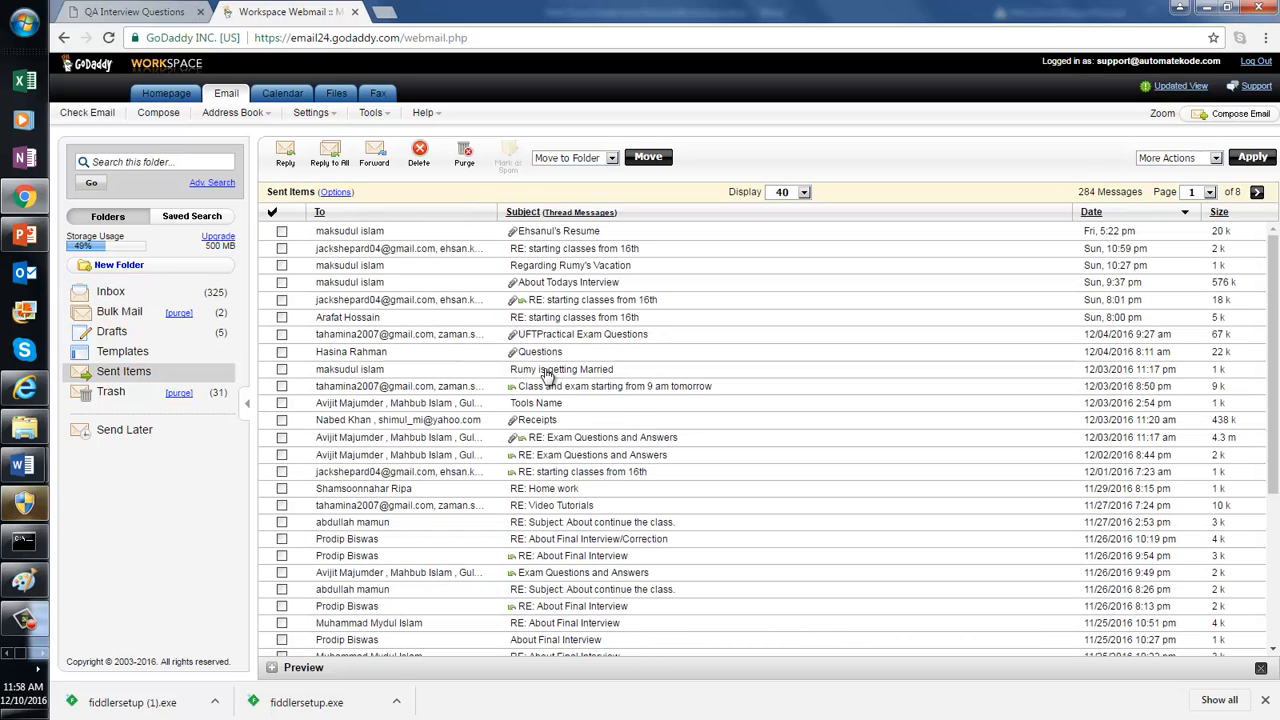
Step: Reply all to the sent Tools Name message and delete the quoted original text
{"action": "left_click", "coordinate": [558, 404]}
{"action": "left_click", "coordinate": [330, 155]}
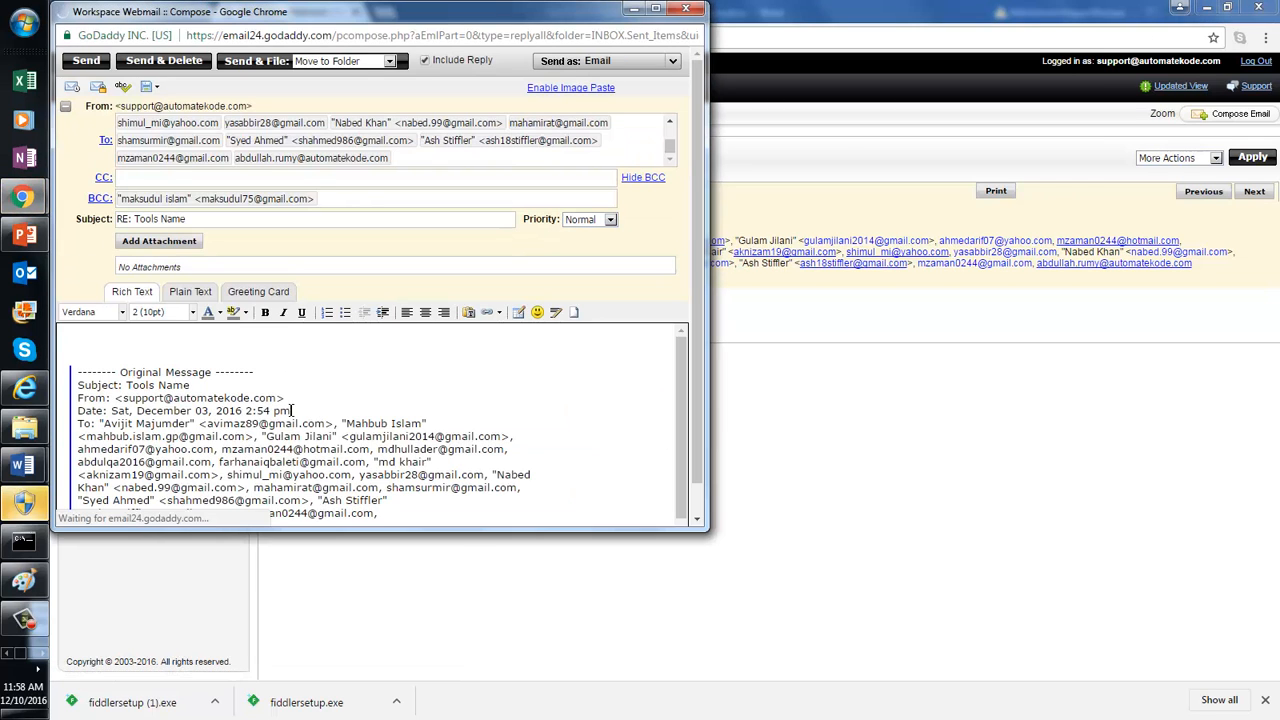
{"action": "key", "text": "ctrl+a"}
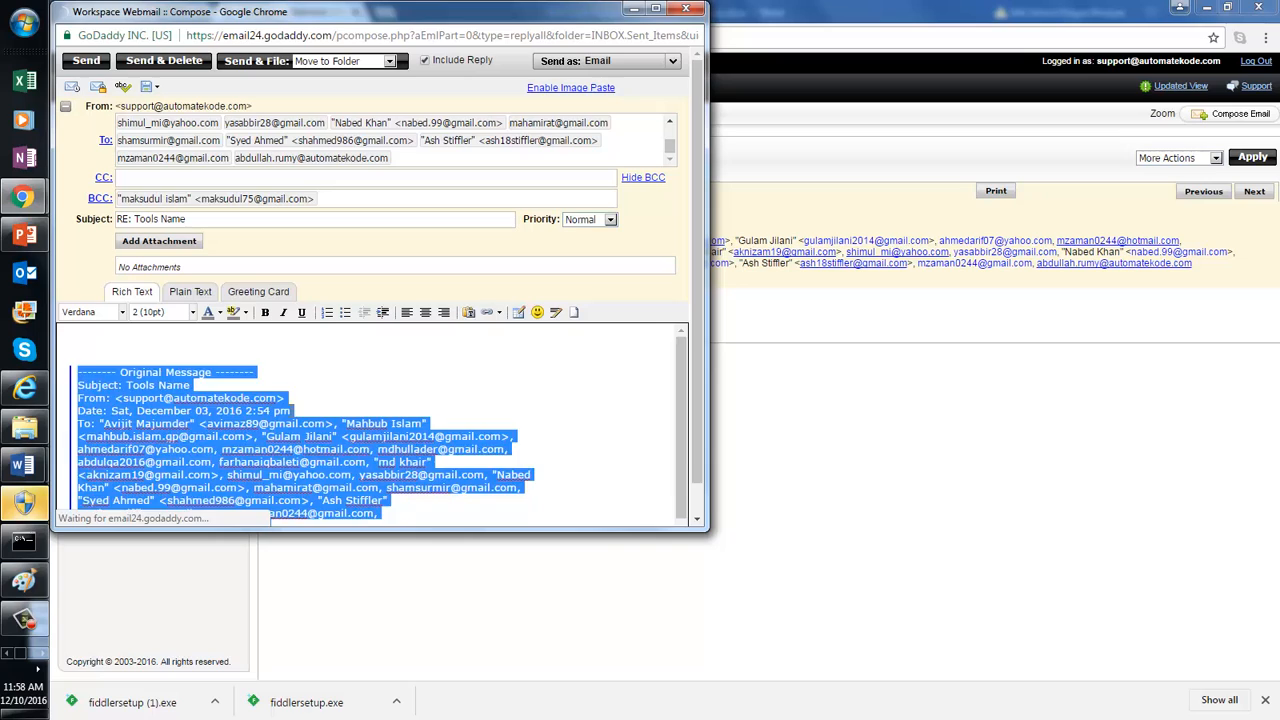
{"action": "key", "text": "Delete"}
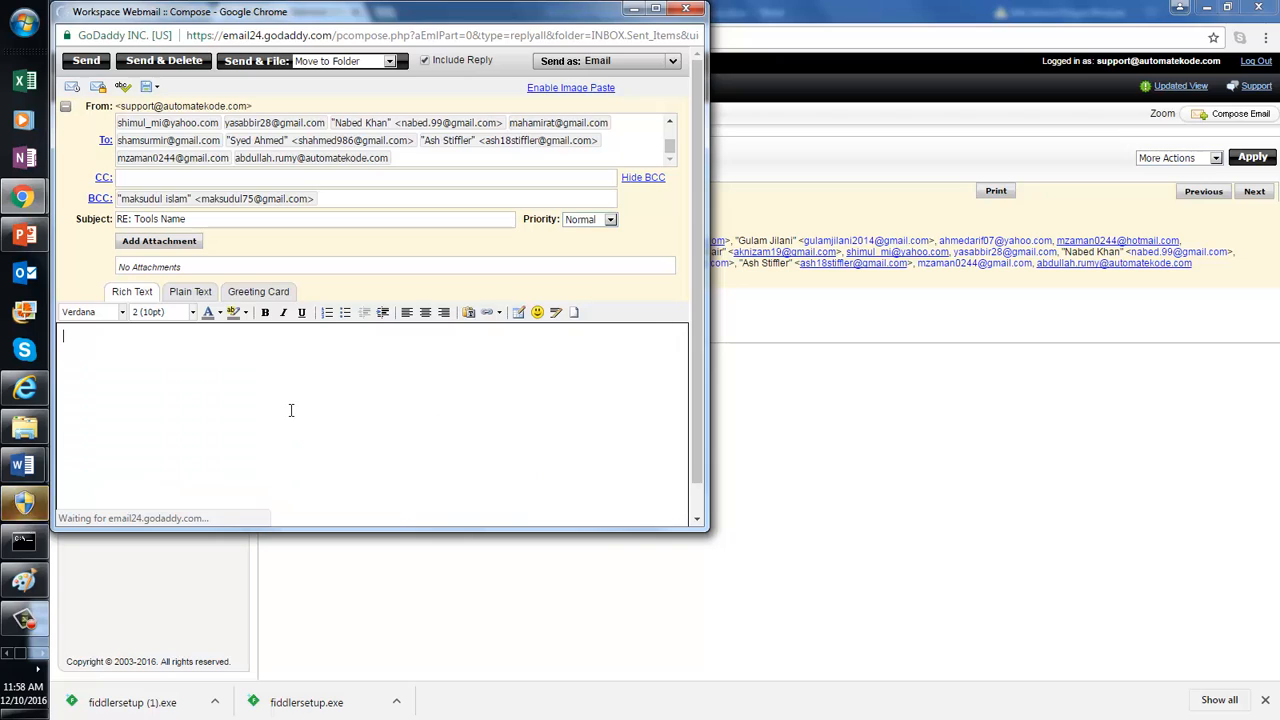
Step: Attach New Tours Single User Bandwidth Analysis.docx from D:\3qilabs docs\Performance Testing\Fiddler Analysis
{"action": "left_click", "coordinate": [159, 241]}
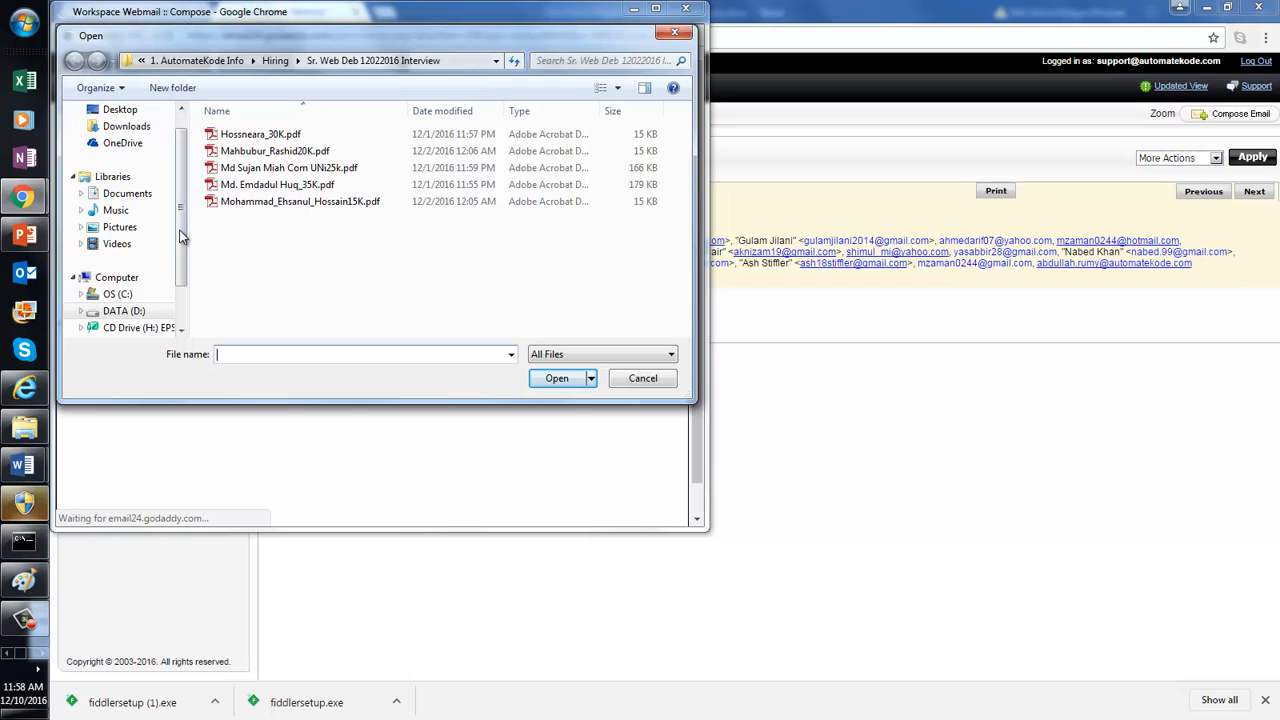
{"action": "left_click", "coordinate": [123, 310]}
{"action": "left_click", "coordinate": [262, 211]}
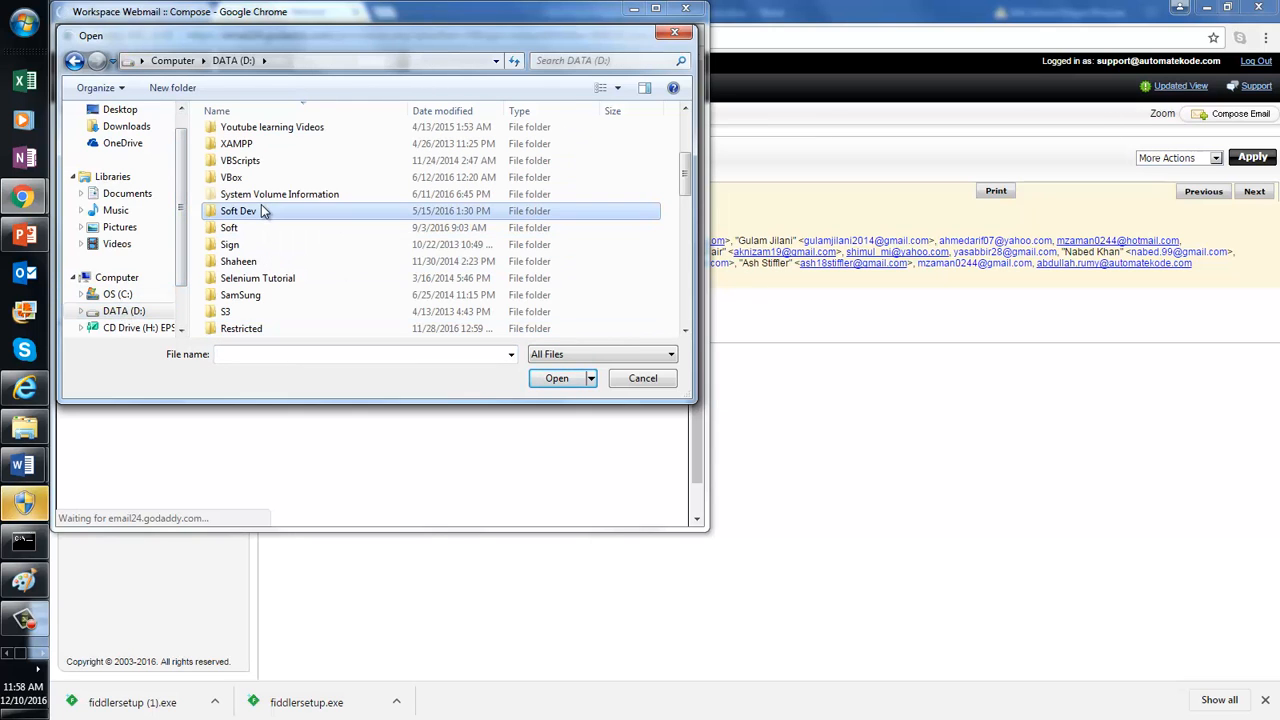
{"action": "key", "text": "3"}
{"action": "key", "text": "Return"}
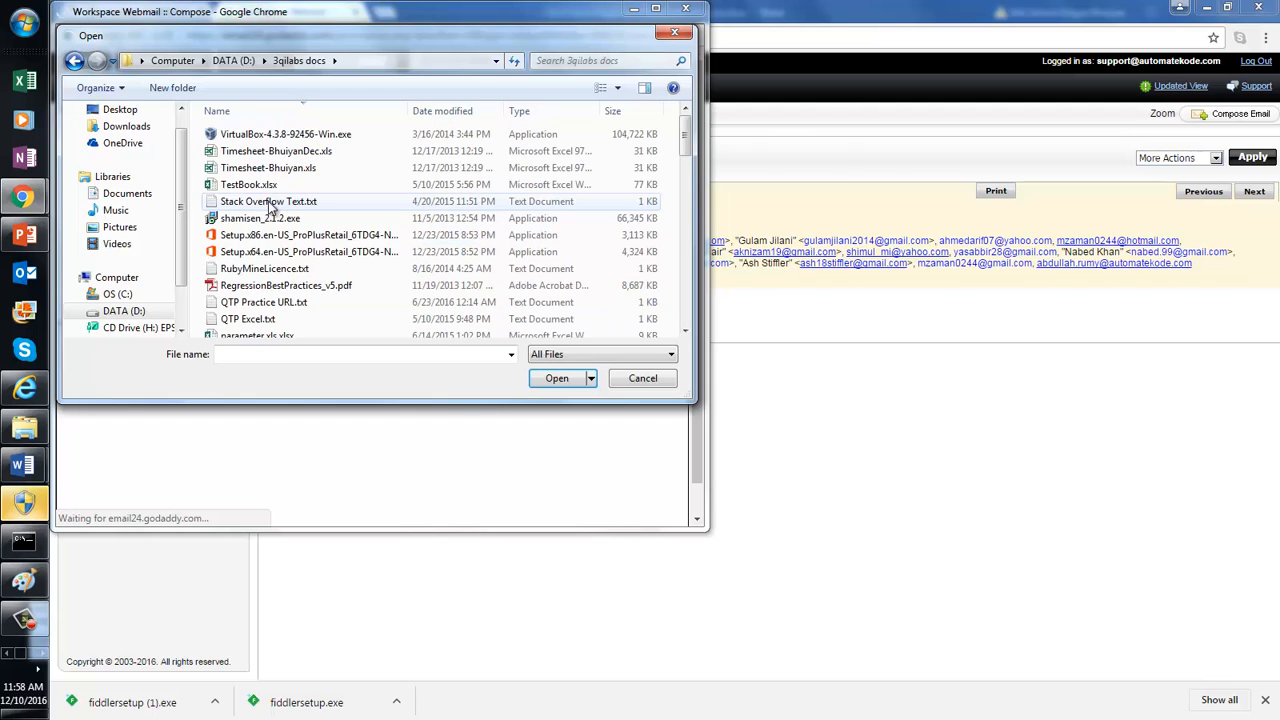
{"action": "left_click", "coordinate": [268, 203]}
{"action": "key", "text": "p"}
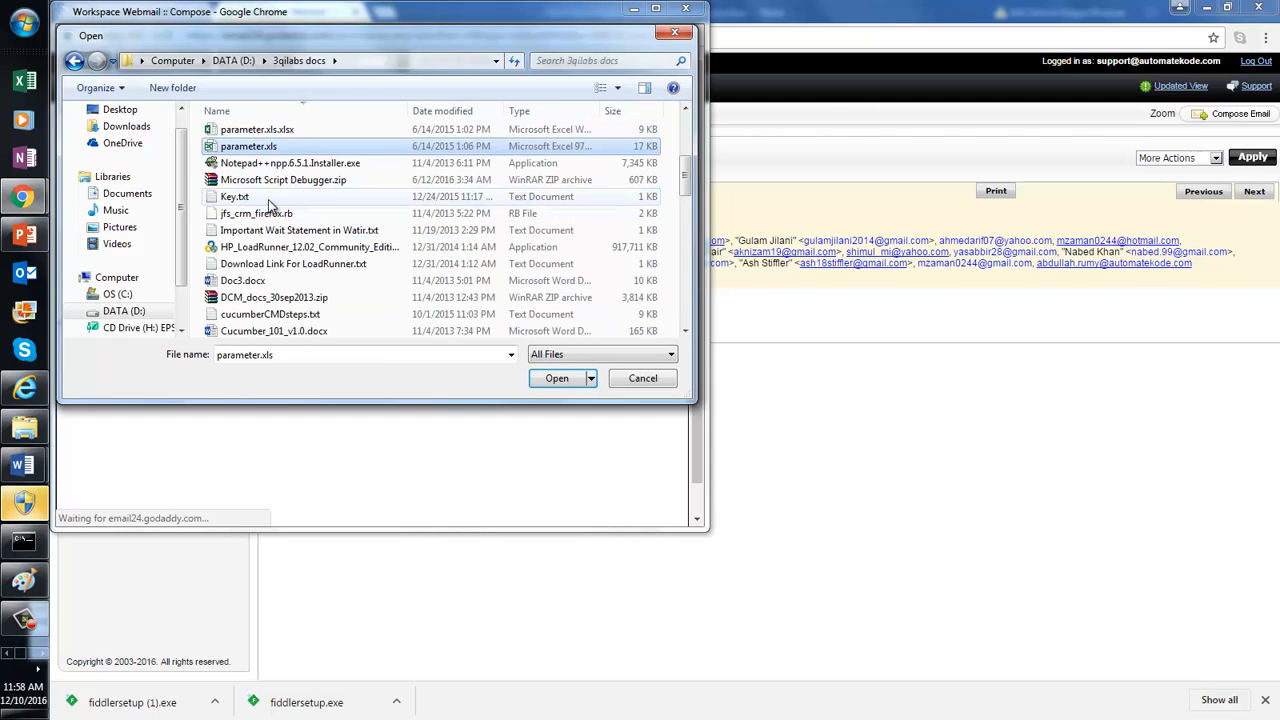
{"action": "key", "text": "e"}
{"action": "key", "text": "Return"}
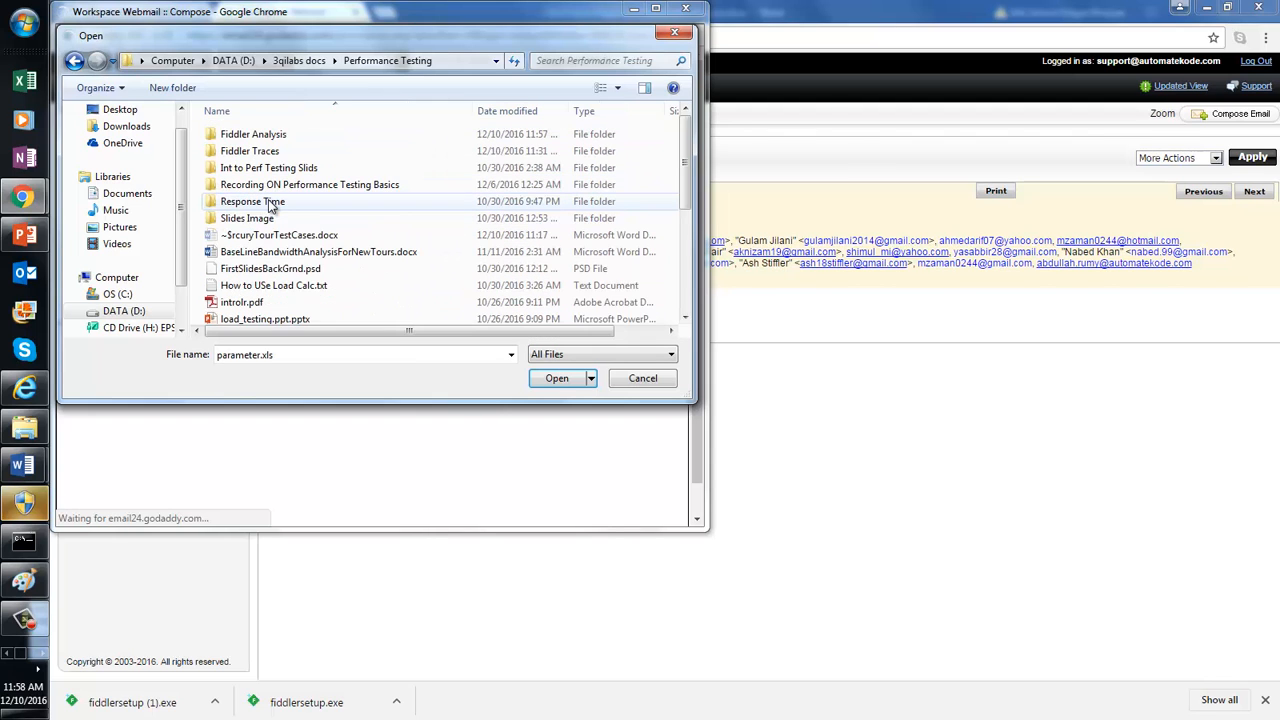
{"action": "double_click", "coordinate": [264, 136]}
{"action": "double_click", "coordinate": [278, 151]}
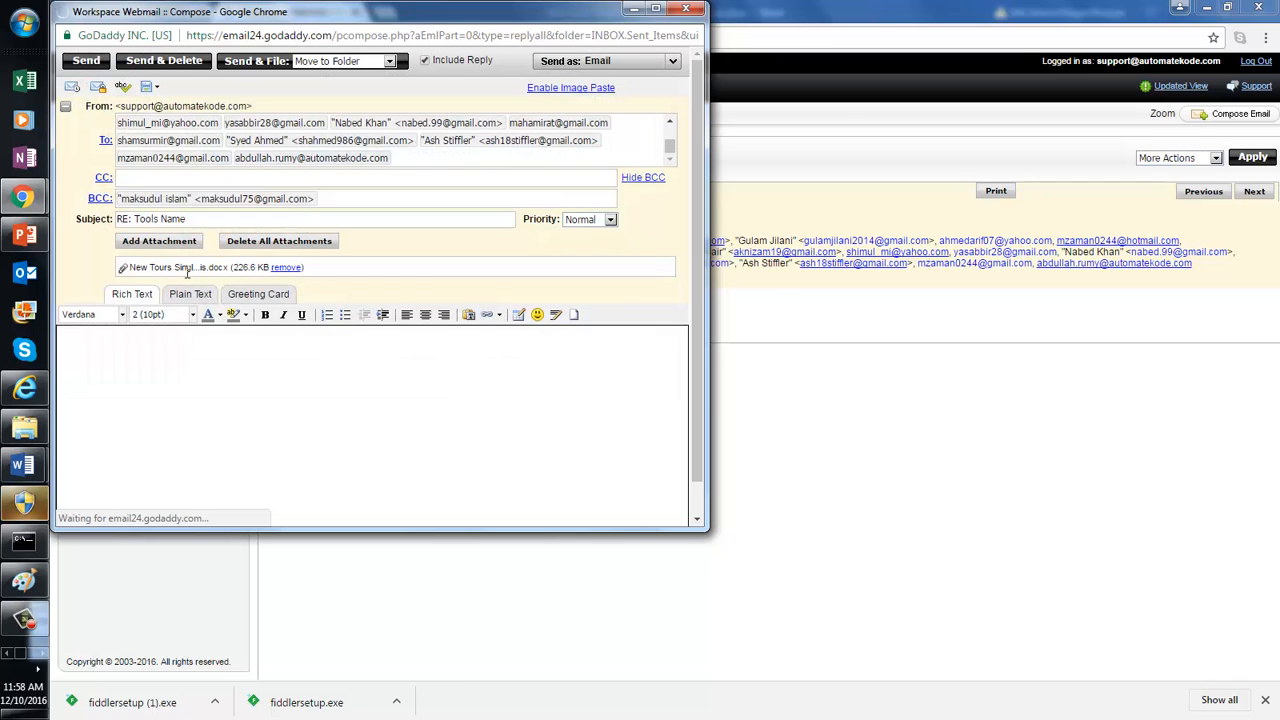
{"action": "left_click", "coordinate": [160, 241]}
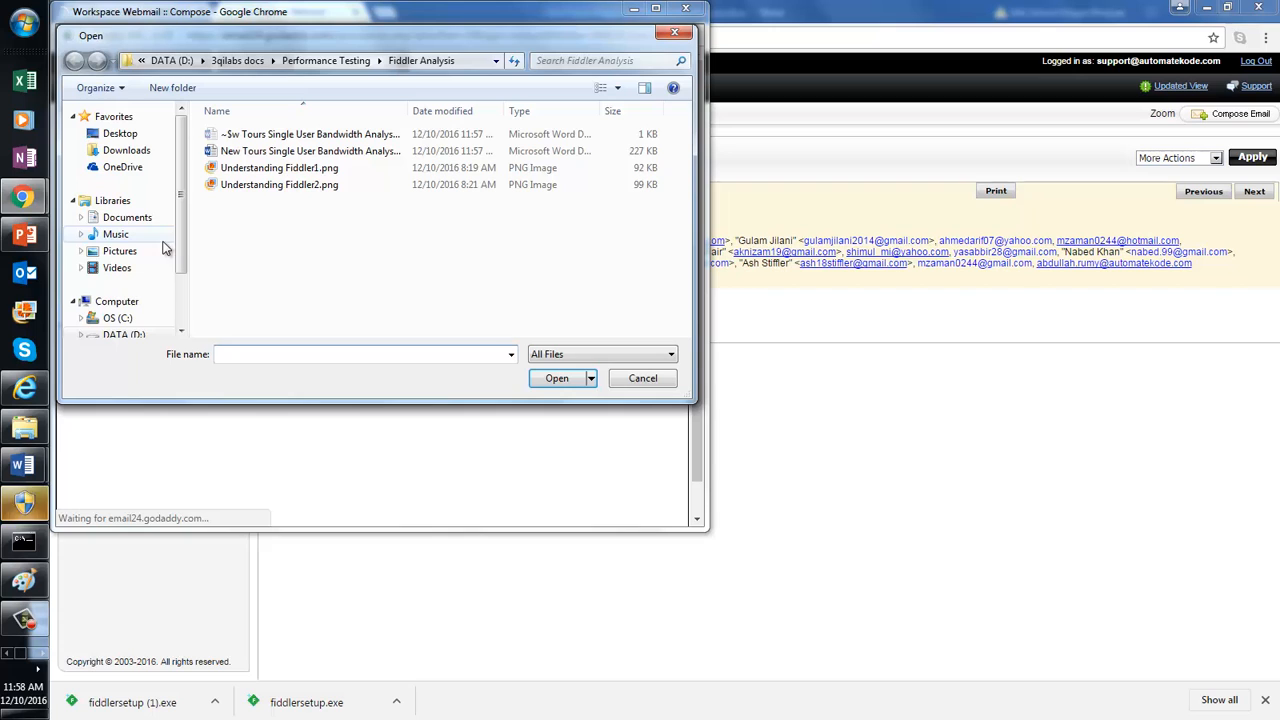
Step: From Performance Testing\Fiddler Traces, attach the TC01_NewToursUserReg.saz trace to the reply
{"action": "left_click", "coordinate": [327, 60]}
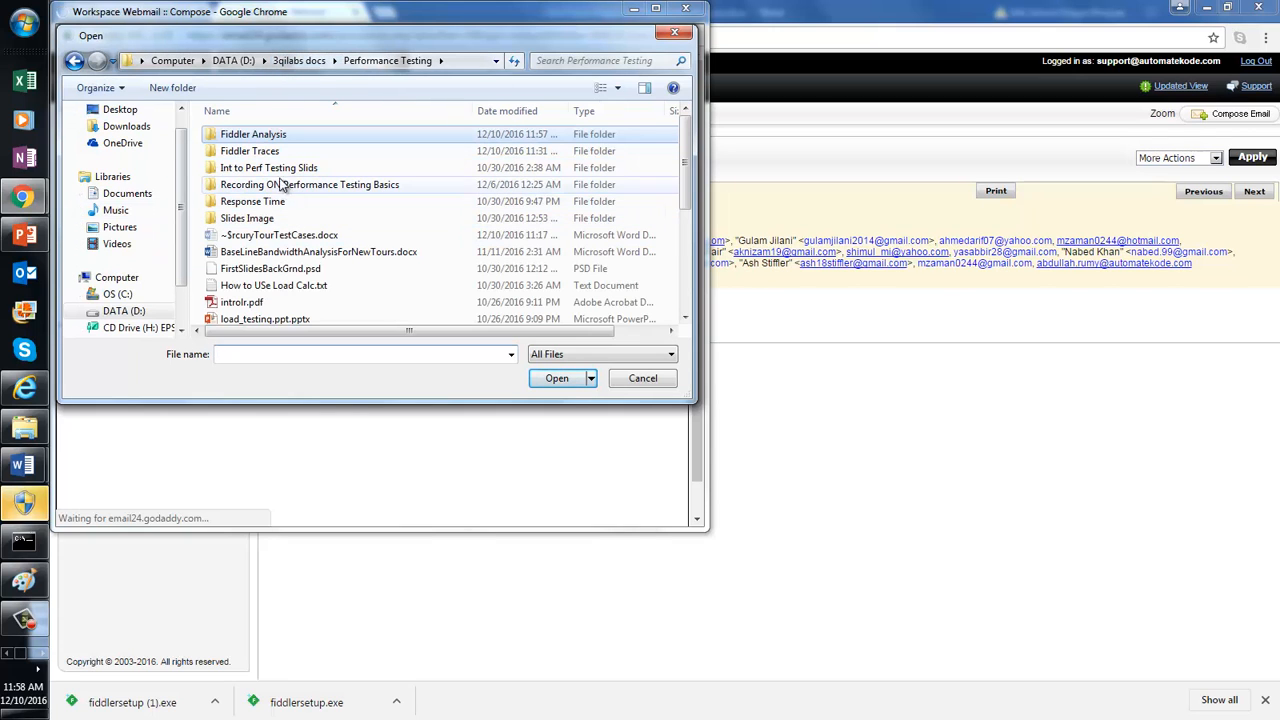
{"action": "double_click", "coordinate": [272, 151]}
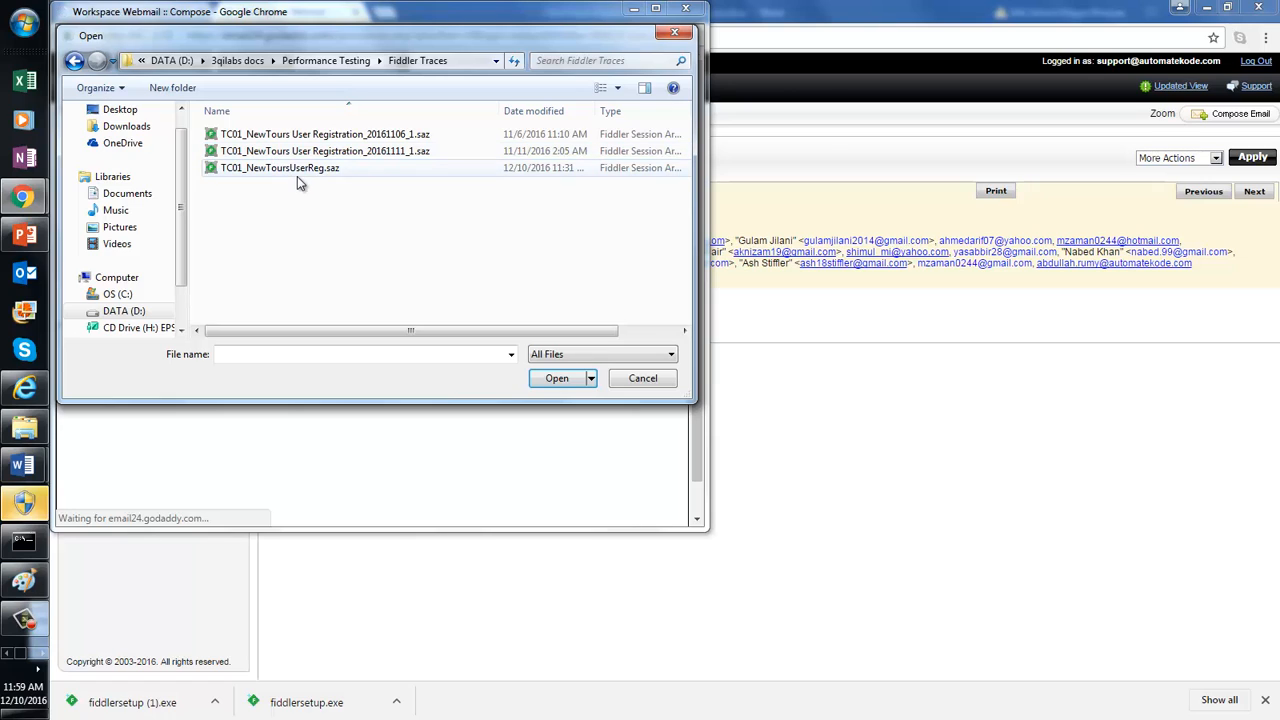
{"action": "left_click", "coordinate": [301, 178]}
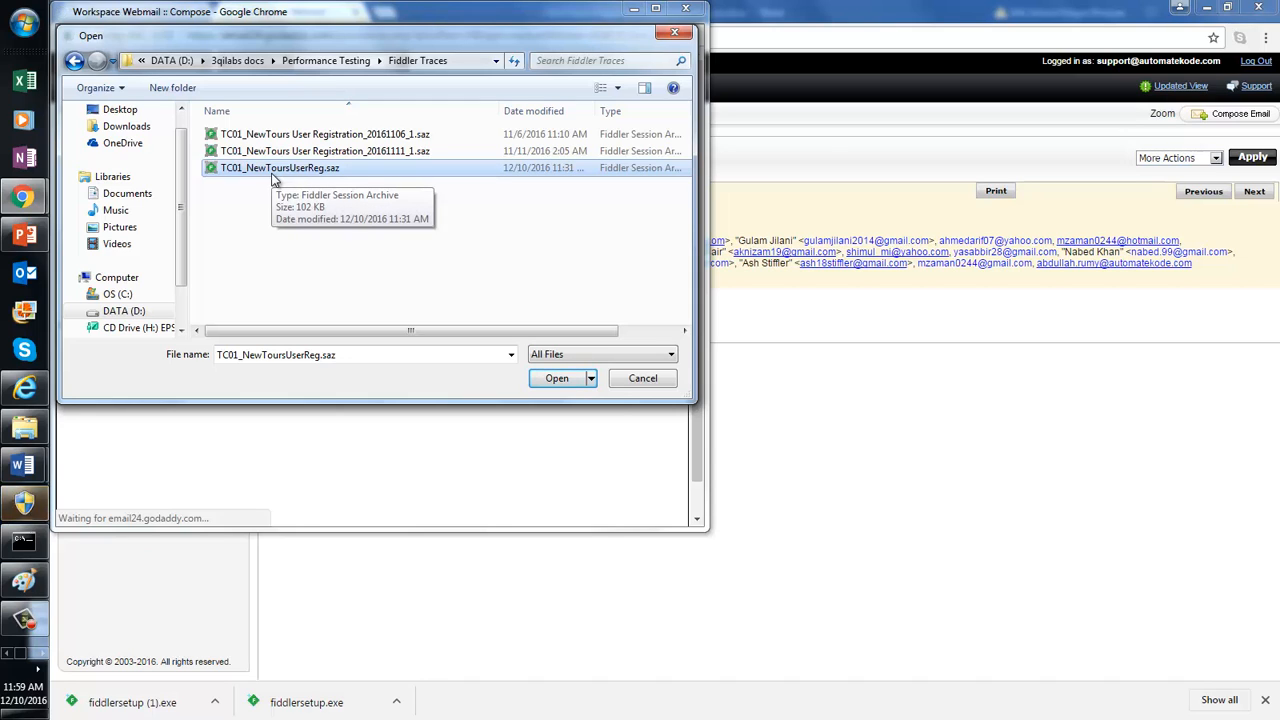
{"action": "double_click", "coordinate": [336, 173]}
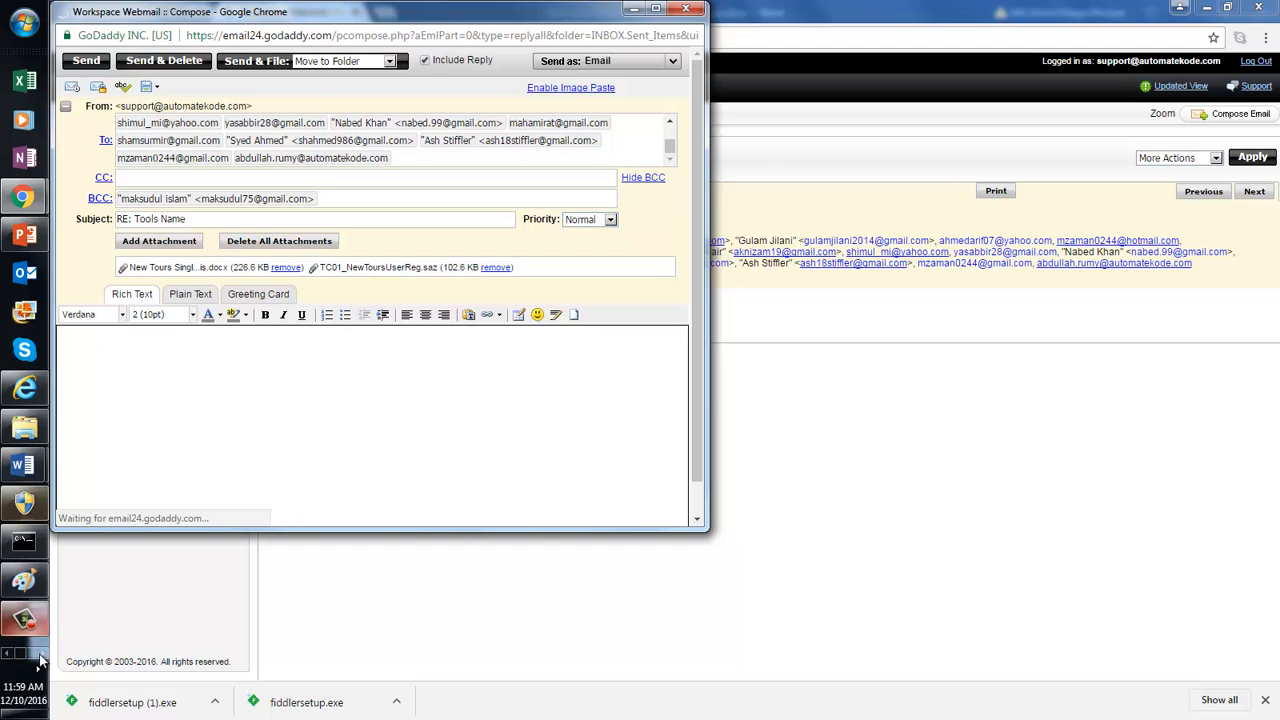
Step: Bring Fiddler Web Debugger to the front and open its File menu for saving sessions
{"action": "left_click", "coordinate": [42, 657]}
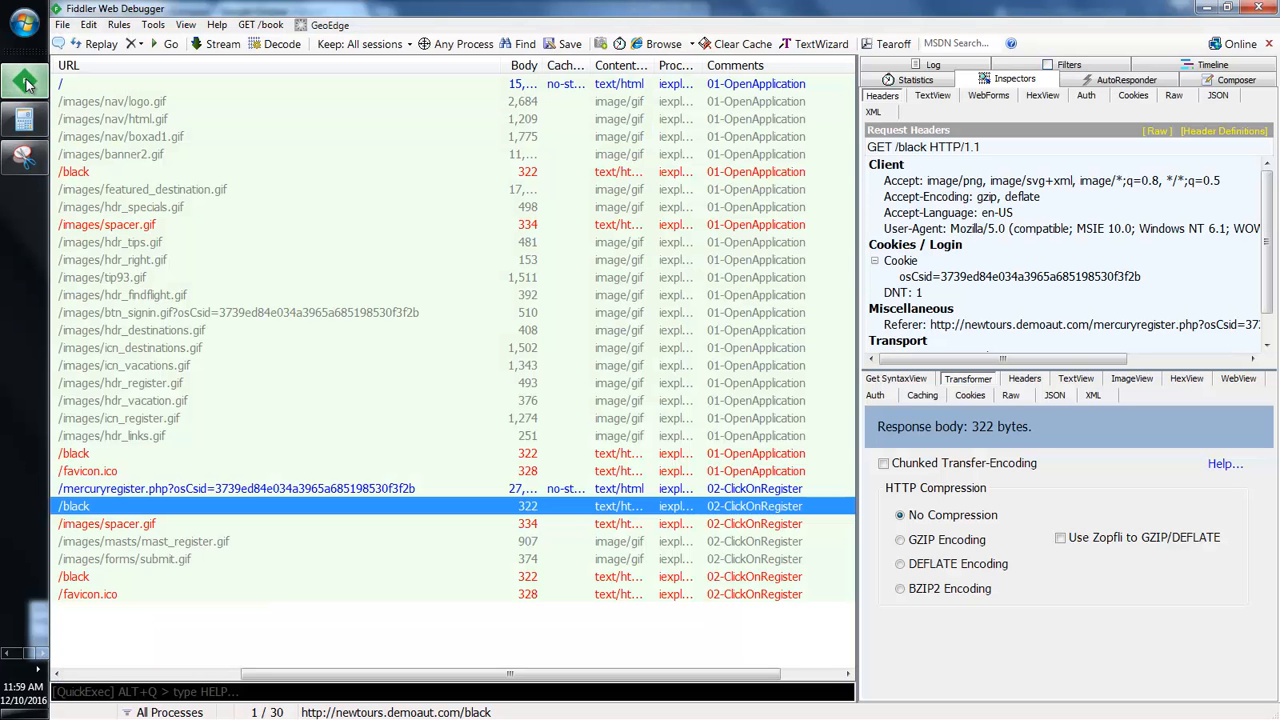
{"action": "left_click", "coordinate": [26, 82]}
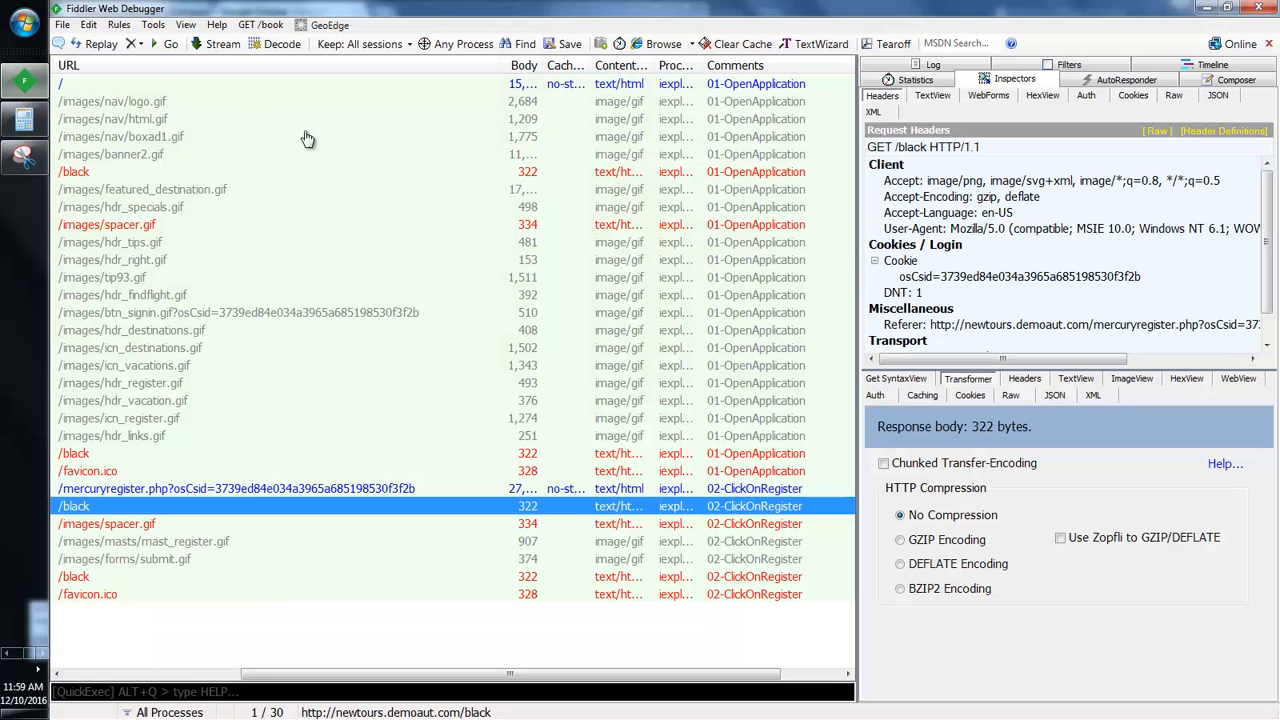
{"action": "left_click", "coordinate": [62, 25]}
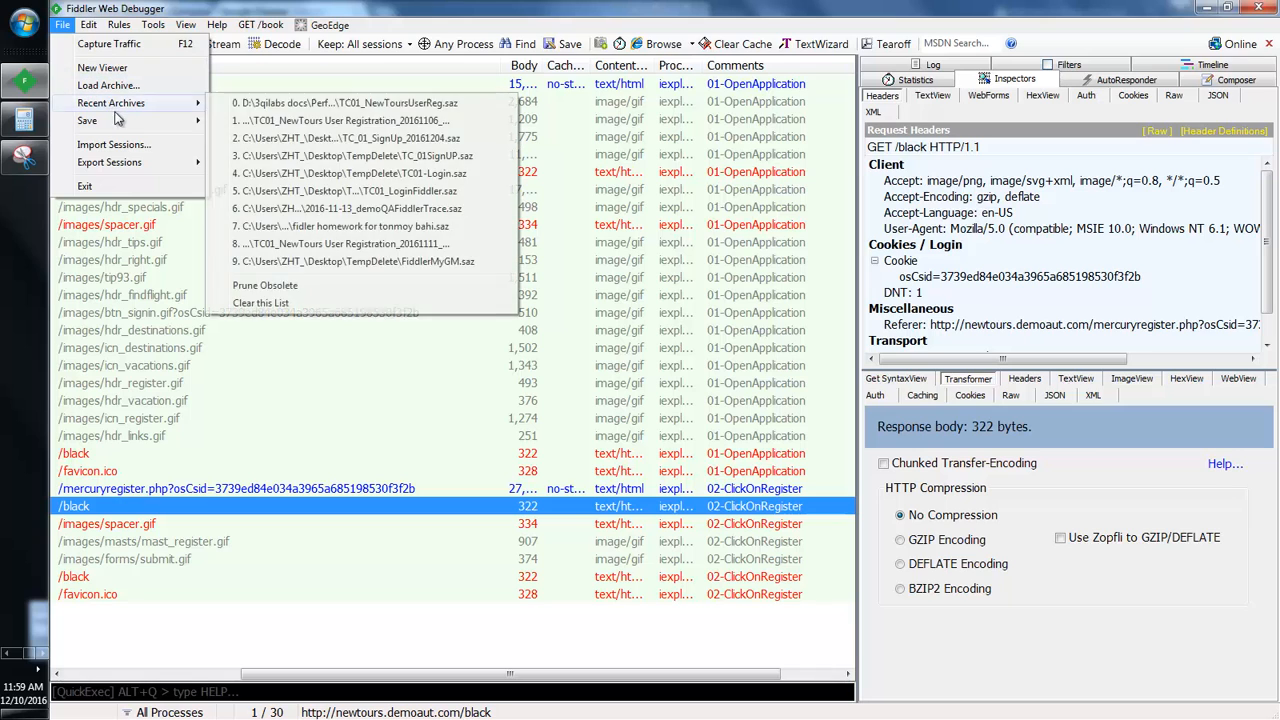
{"action": "mouse_move", "coordinate": [130, 121]}
{"action": "left_click", "coordinate": [252, 124]}
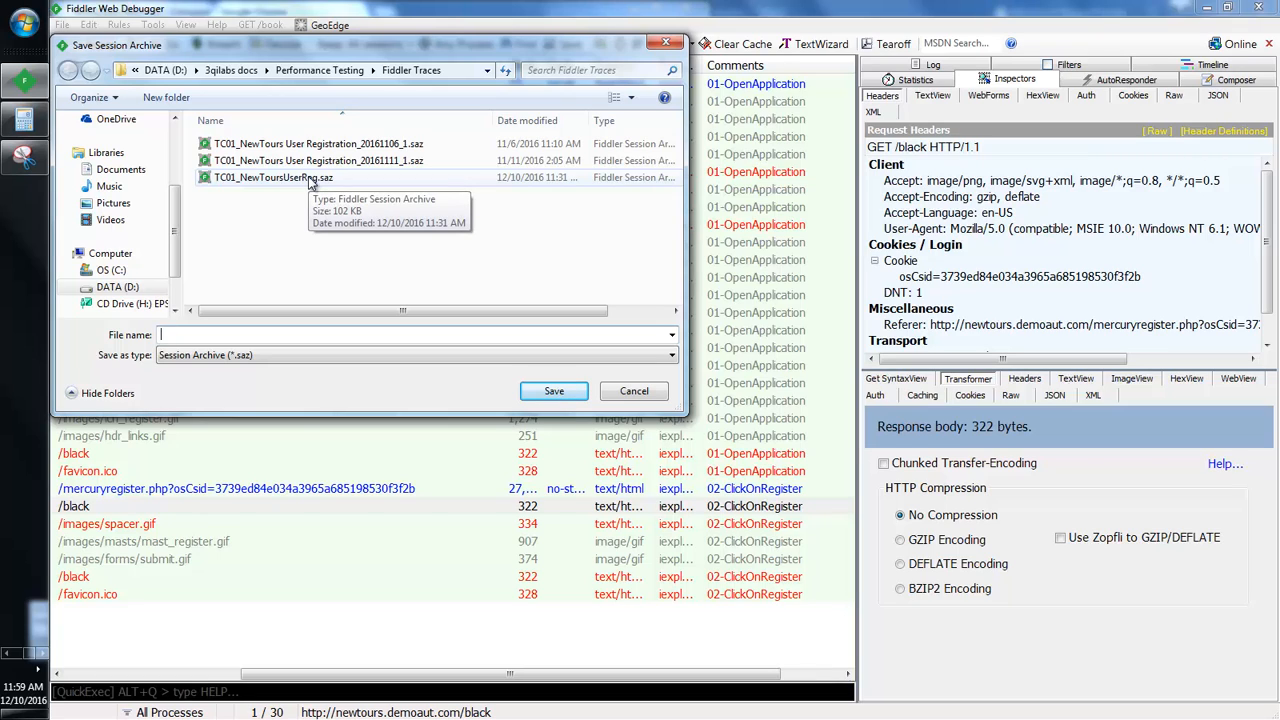
{"action": "left_click", "coordinate": [463, 72]}
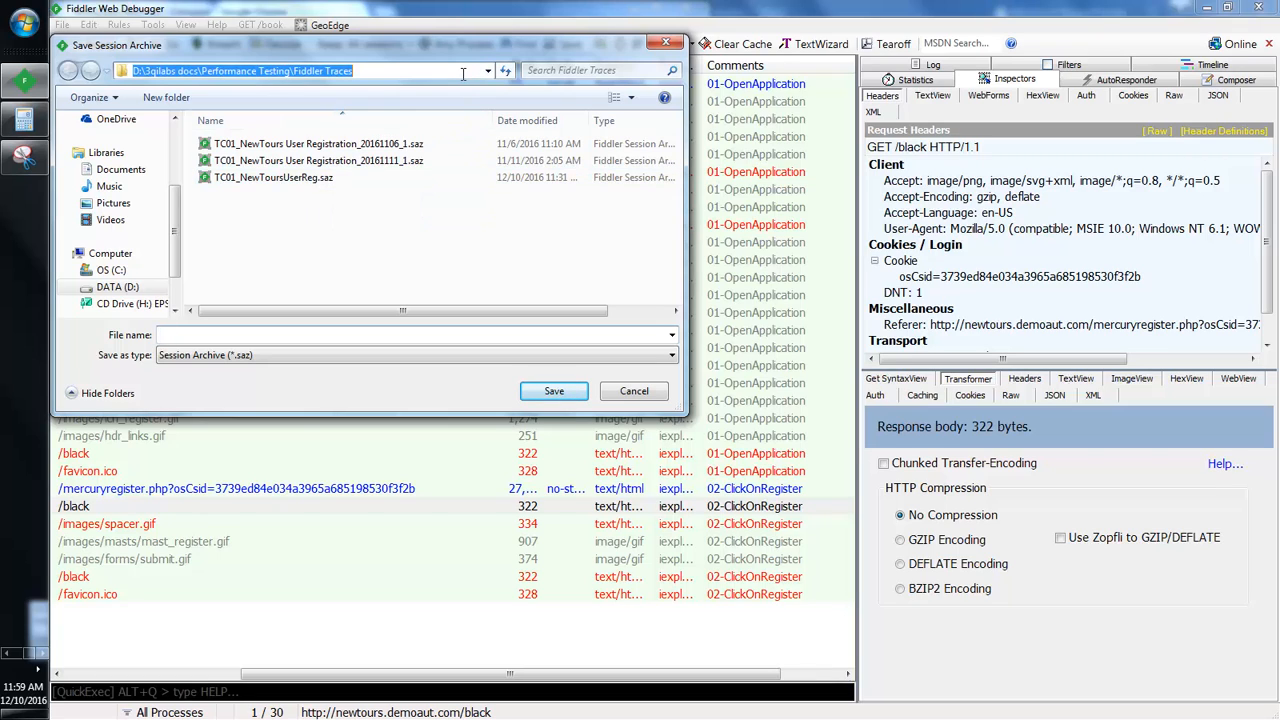
{"action": "left_click", "coordinate": [664, 45]}
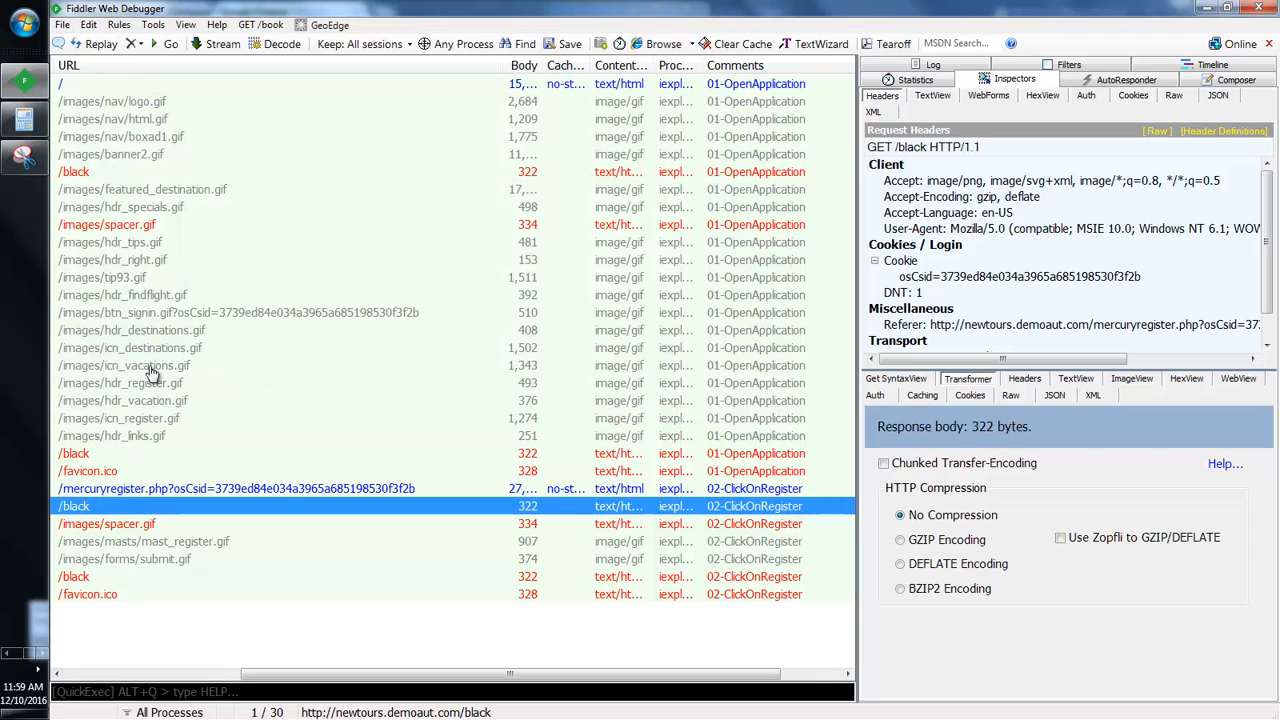
{"action": "left_click", "coordinate": [44, 657]}
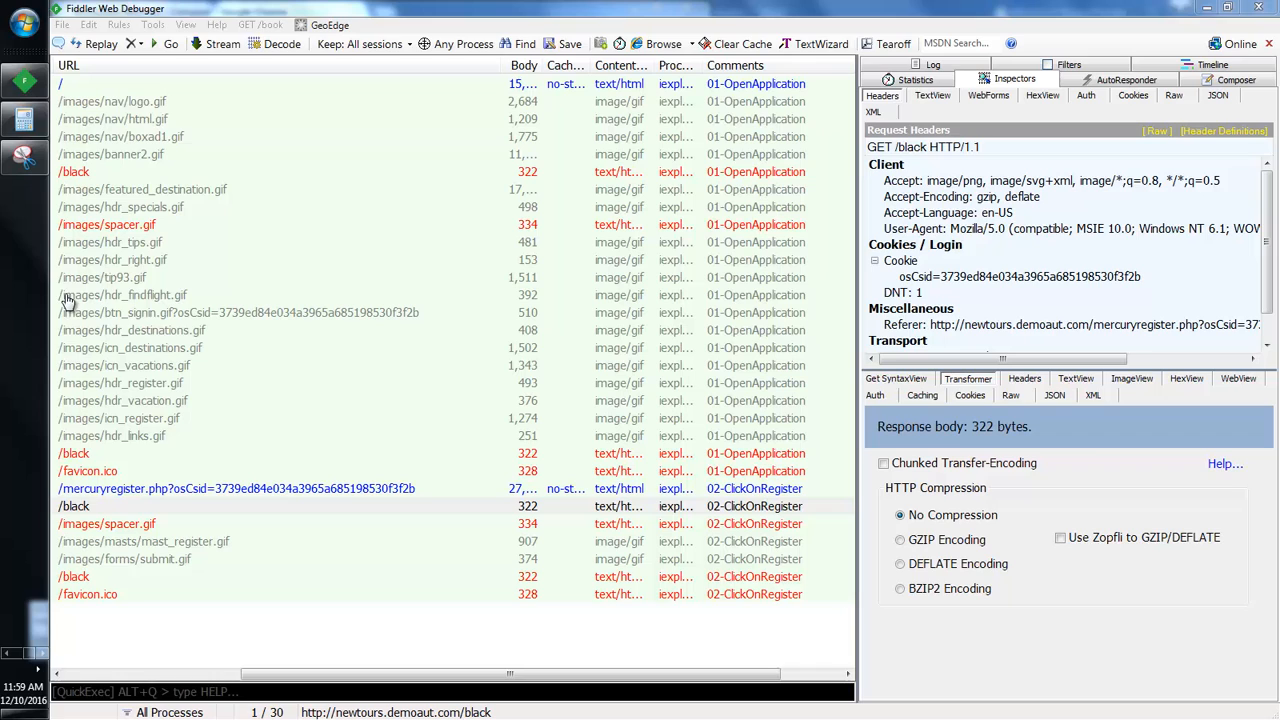
{"action": "left_click", "coordinate": [10, 656]}
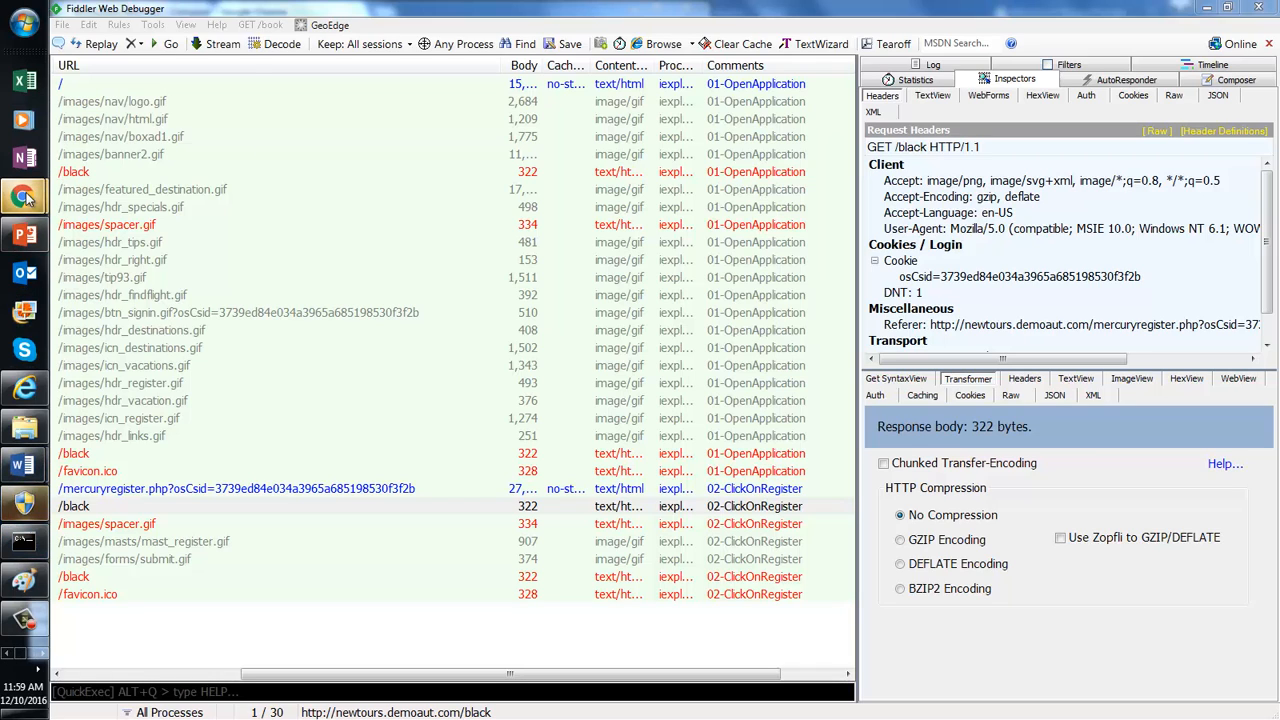
{"action": "mouse_move", "coordinate": [24, 196]}
{"action": "left_click", "coordinate": [178, 261]}
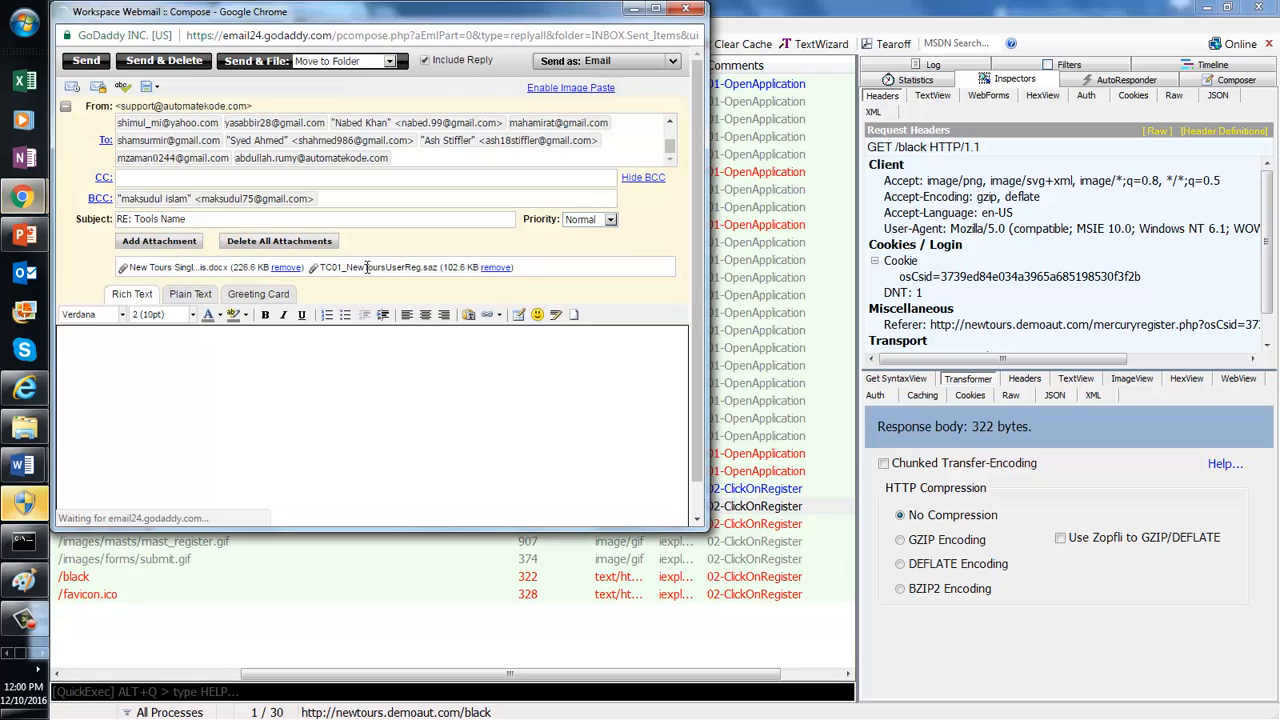
Step: Remove and re-attach TC01_NewToursUserReg.saz to the reply, then start adding another attachment
{"action": "left_click", "coordinate": [498, 268]}
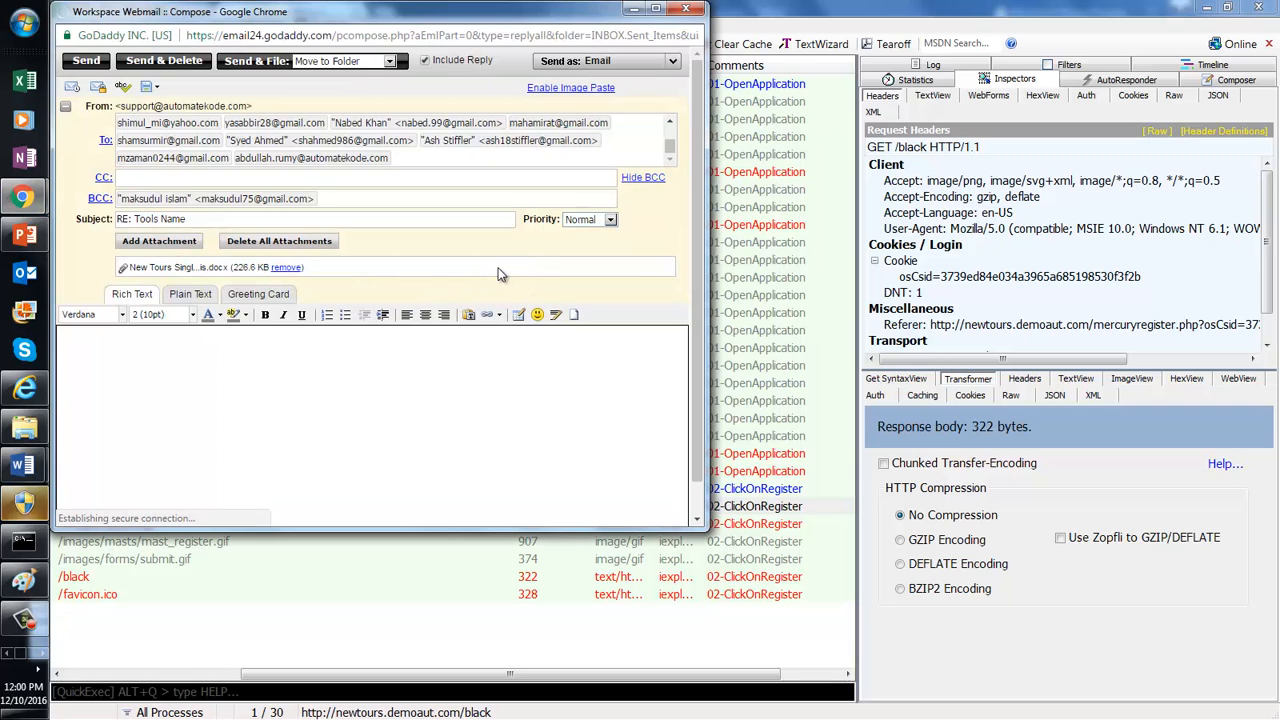
{"action": "left_click", "coordinate": [183, 243]}
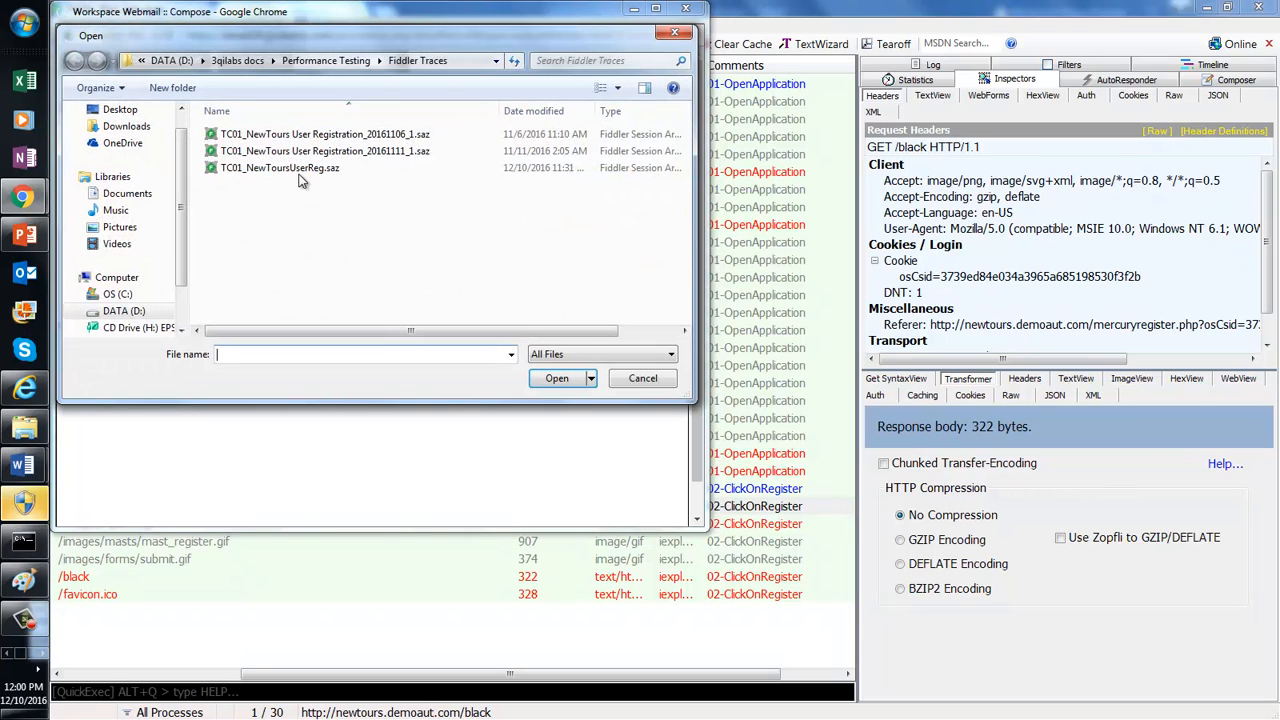
{"action": "double_click", "coordinate": [297, 170]}
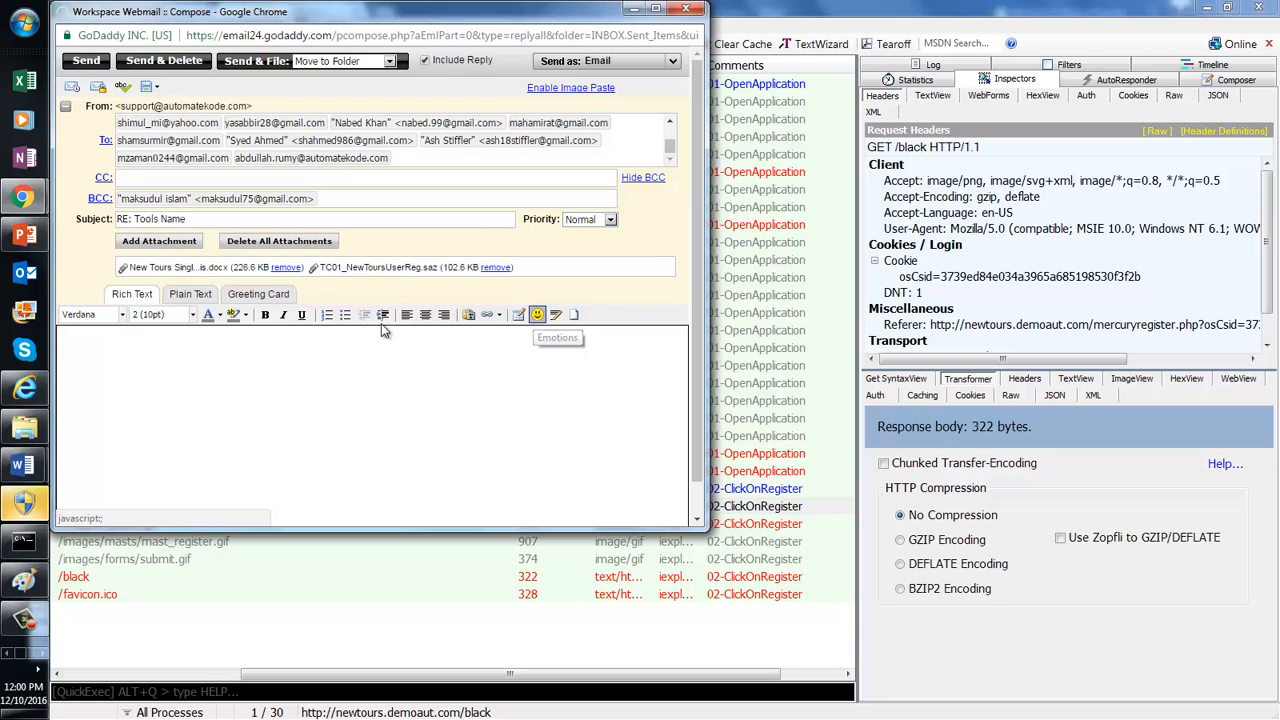
{"action": "left_click", "coordinate": [157, 242]}
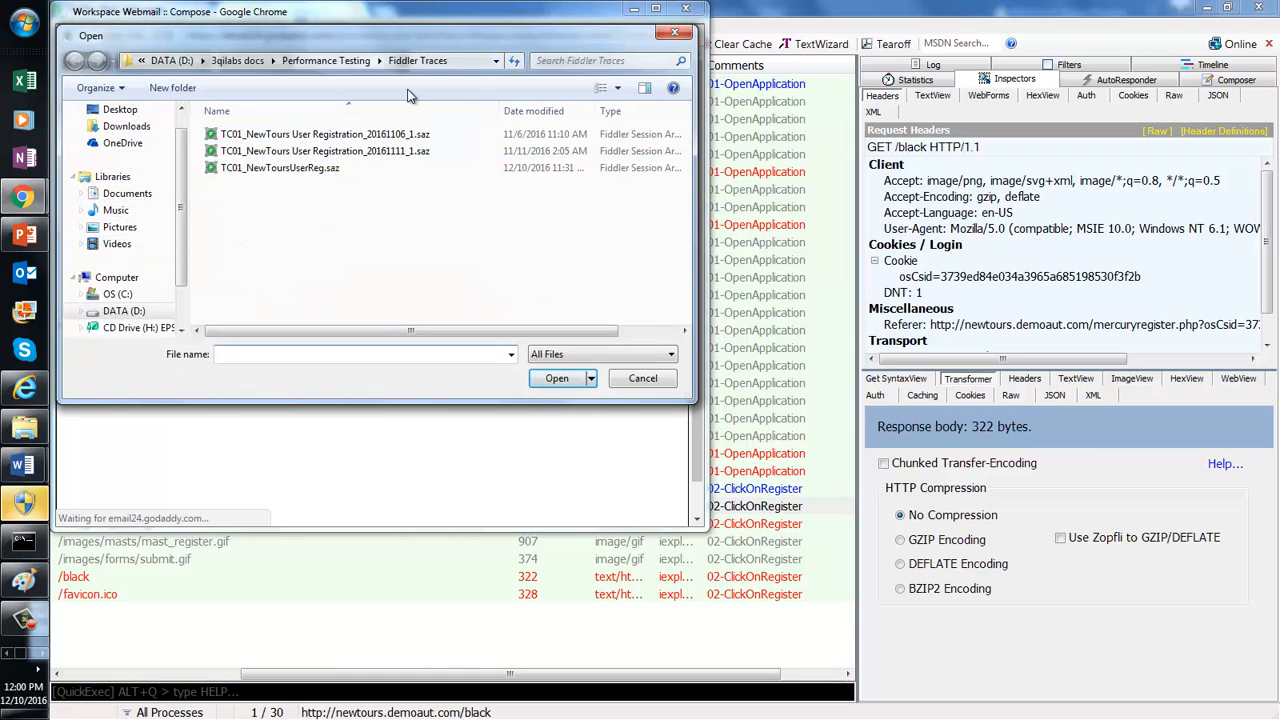
Step: Browse the Recording ON Performance Testing Basics and Fiddler Traces subfolders of Performance Testing
{"action": "left_click", "coordinate": [337, 62]}
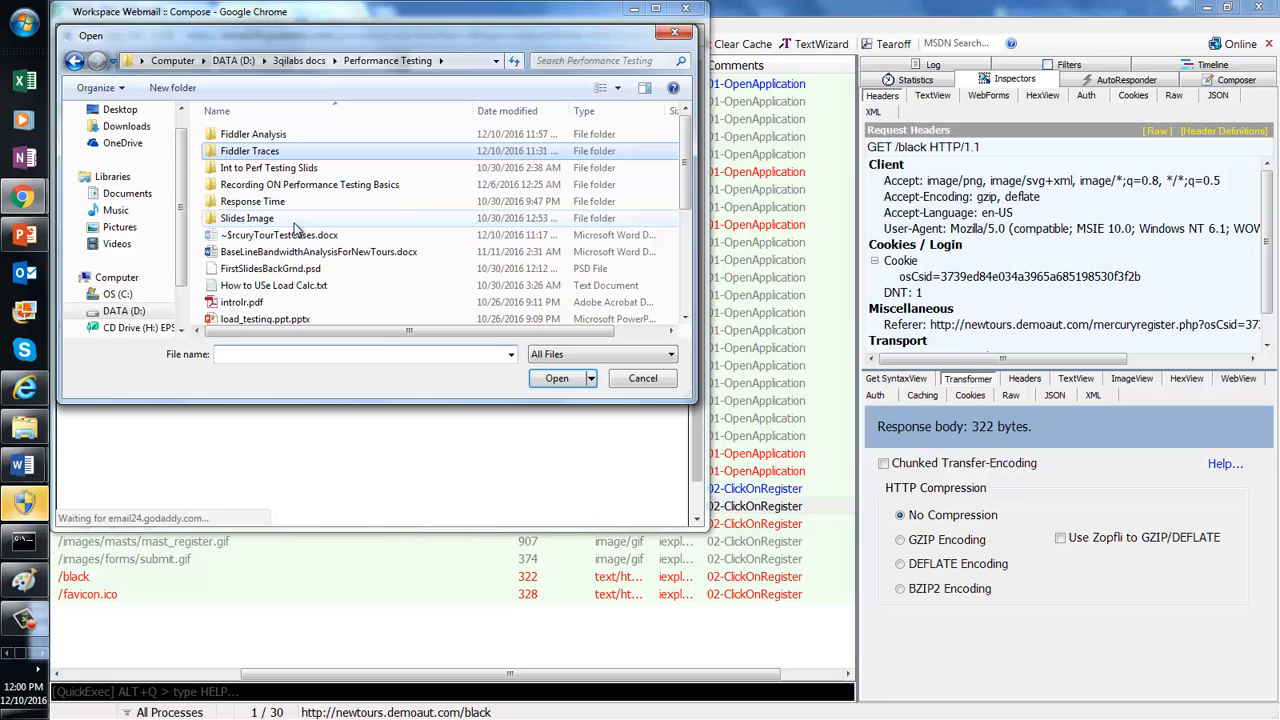
{"action": "double_click", "coordinate": [390, 185]}
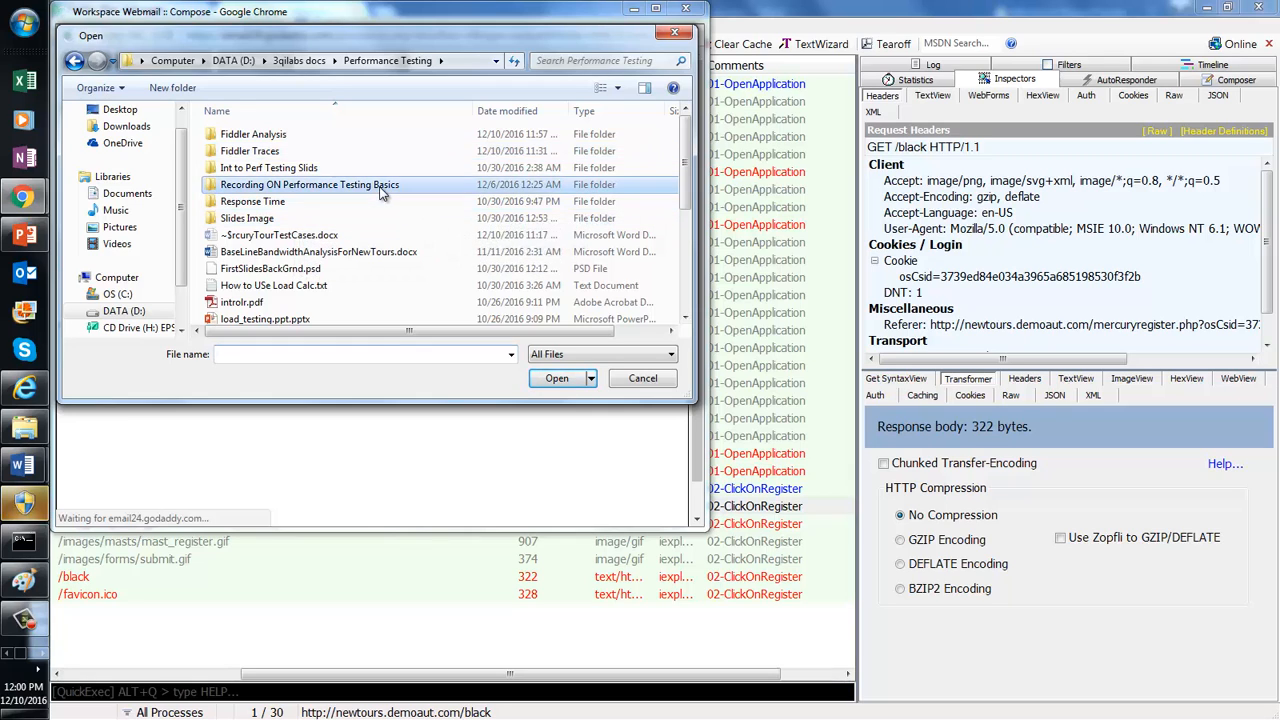
{"action": "left_click", "coordinate": [74, 60]}
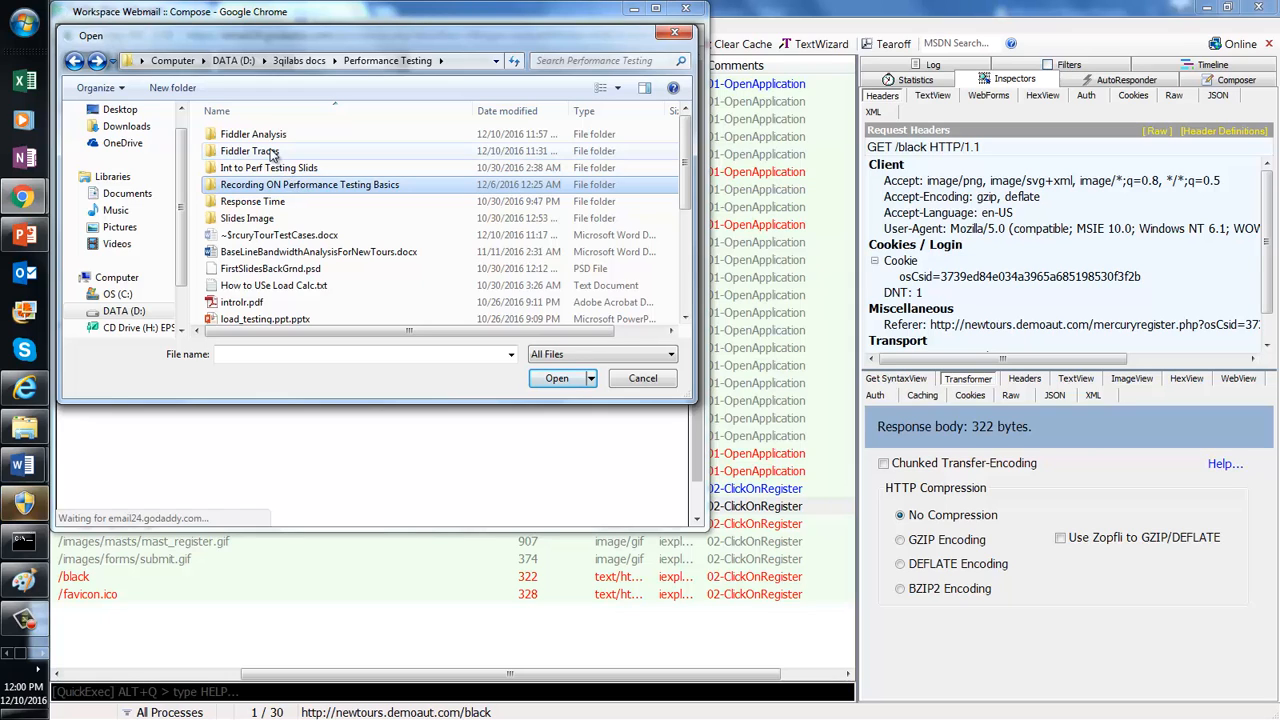
{"action": "double_click", "coordinate": [270, 151]}
{"action": "left_click", "coordinate": [75, 61]}
{"action": "left_click", "coordinate": [75, 61]}
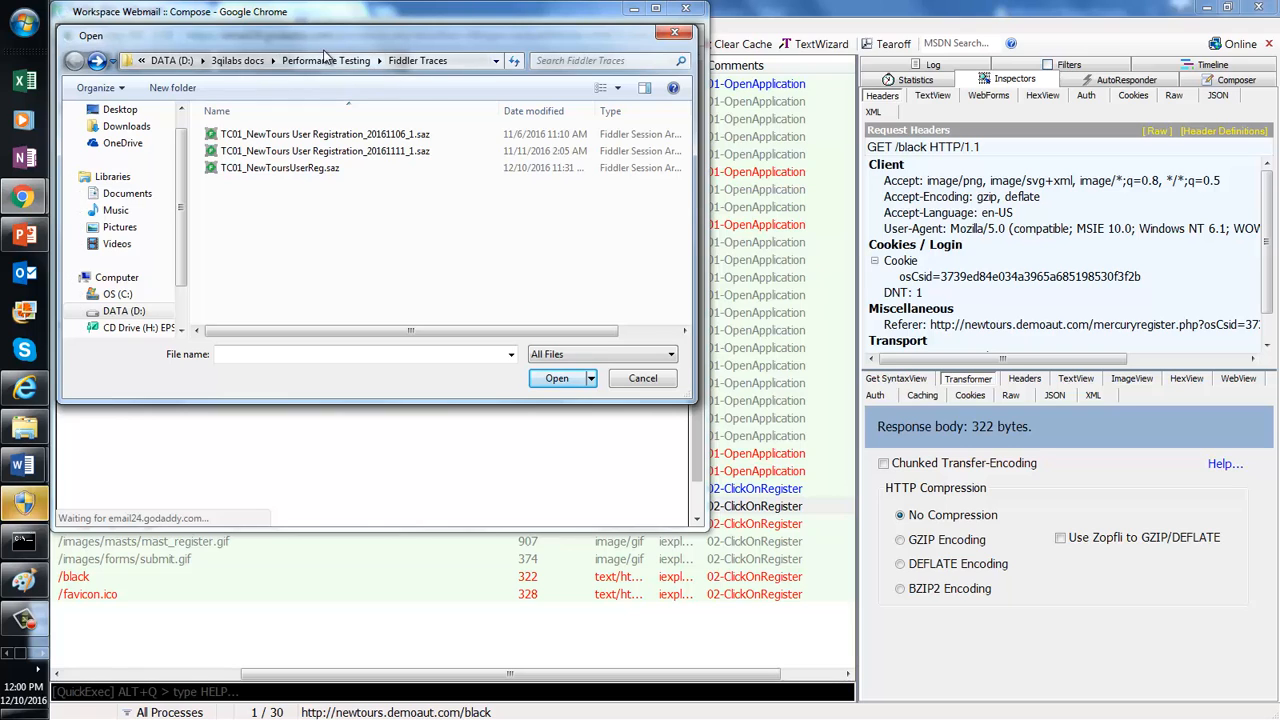
{"action": "left_click", "coordinate": [245, 60]}
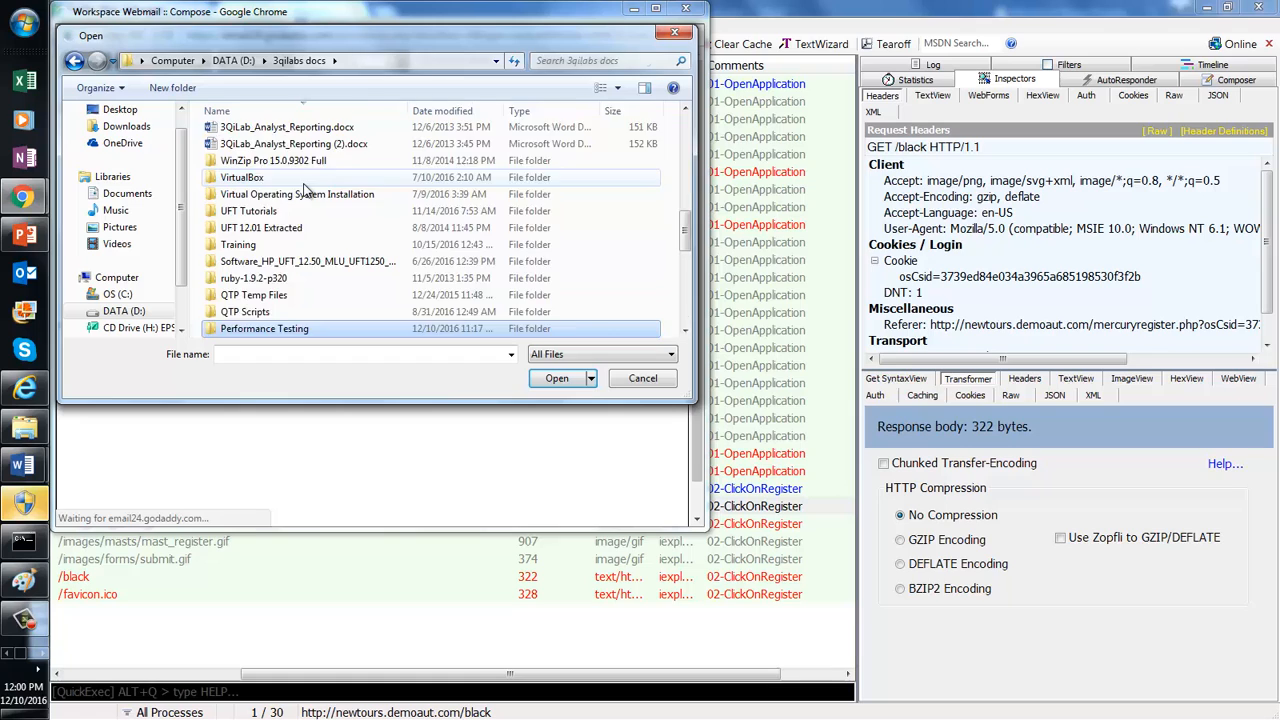
{"action": "key", "text": "Return"}
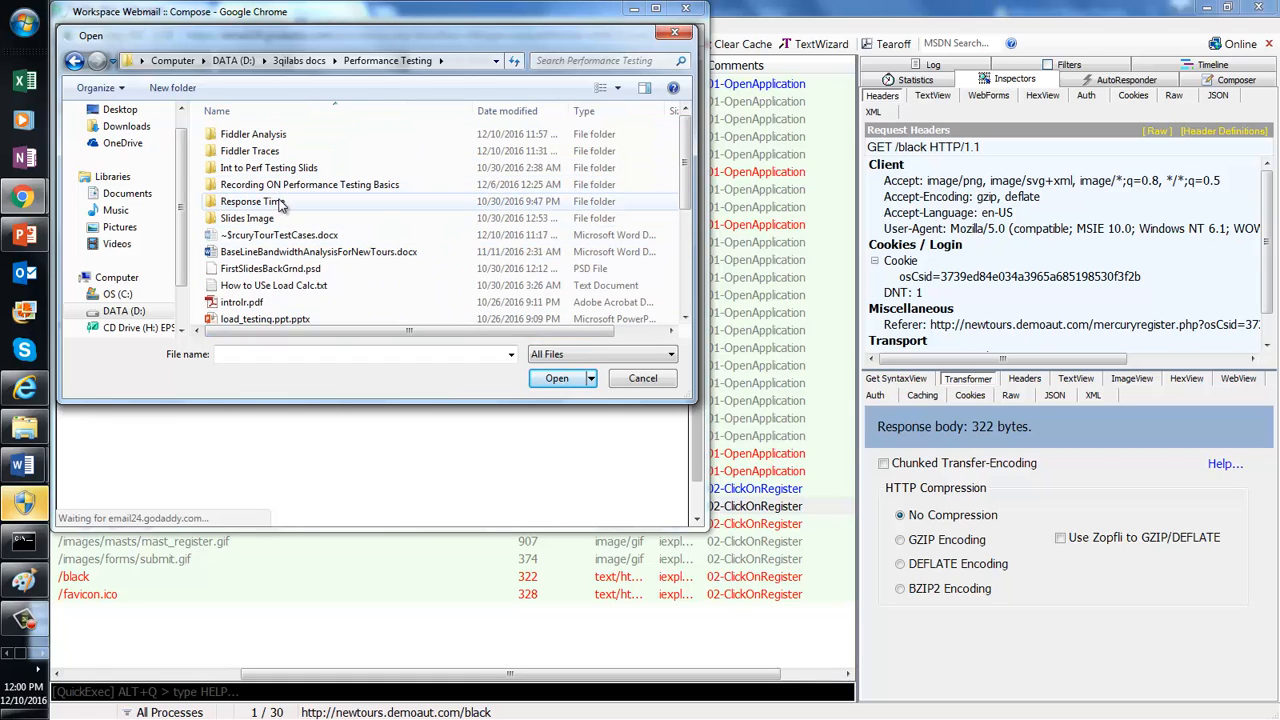
{"action": "double_click", "coordinate": [283, 190]}
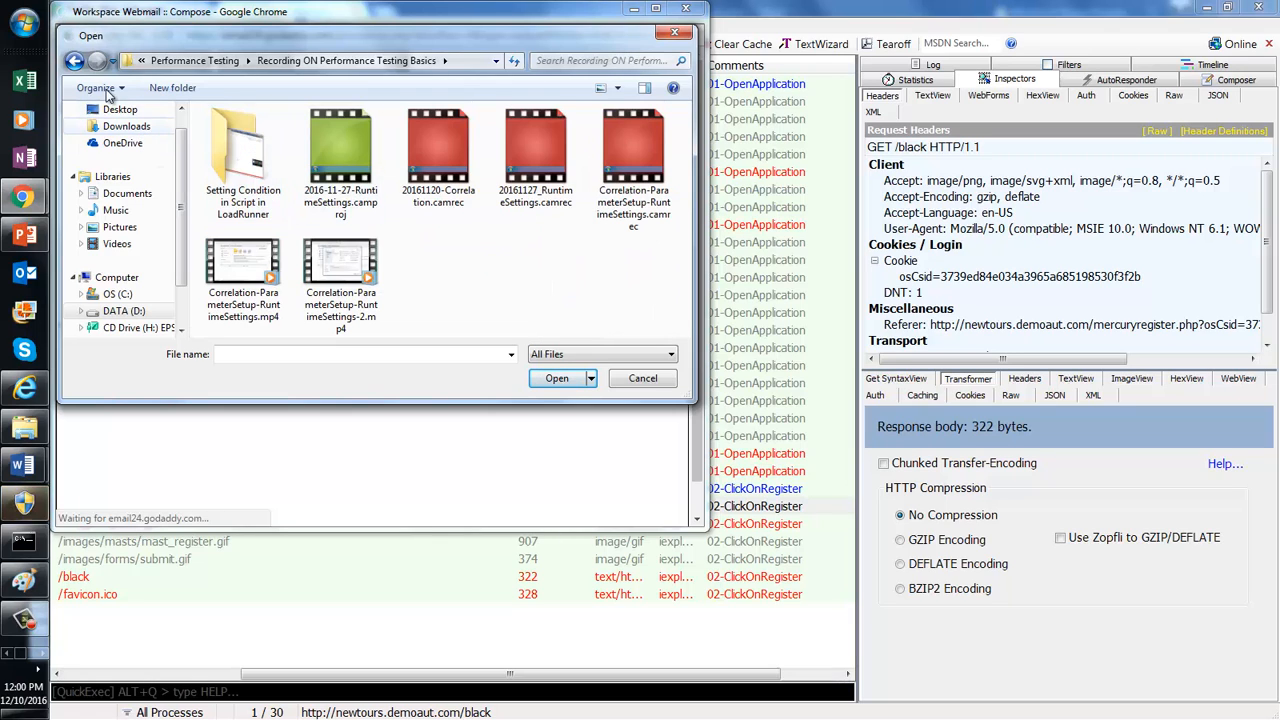
{"action": "left_click", "coordinate": [75, 61]}
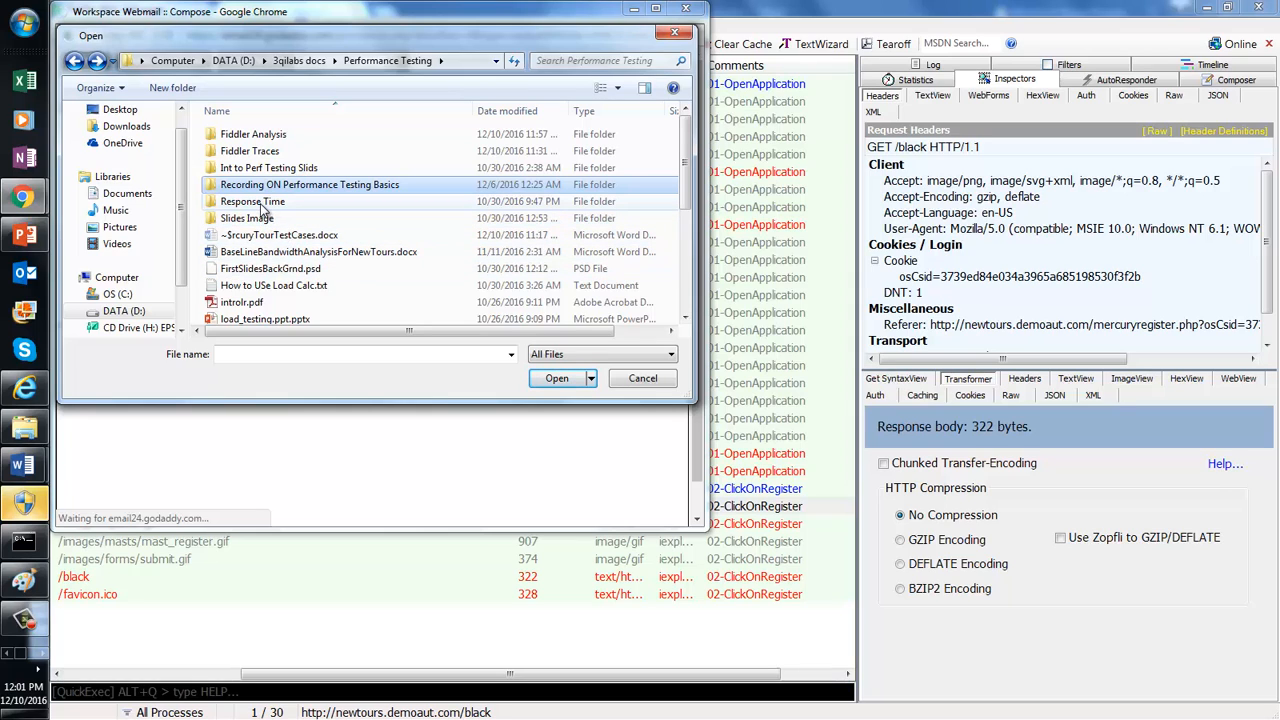
Step: Navigate from the DATA (D:) drive through 3qilabs docs back into Performance Testing
{"action": "left_click", "coordinate": [233, 60]}
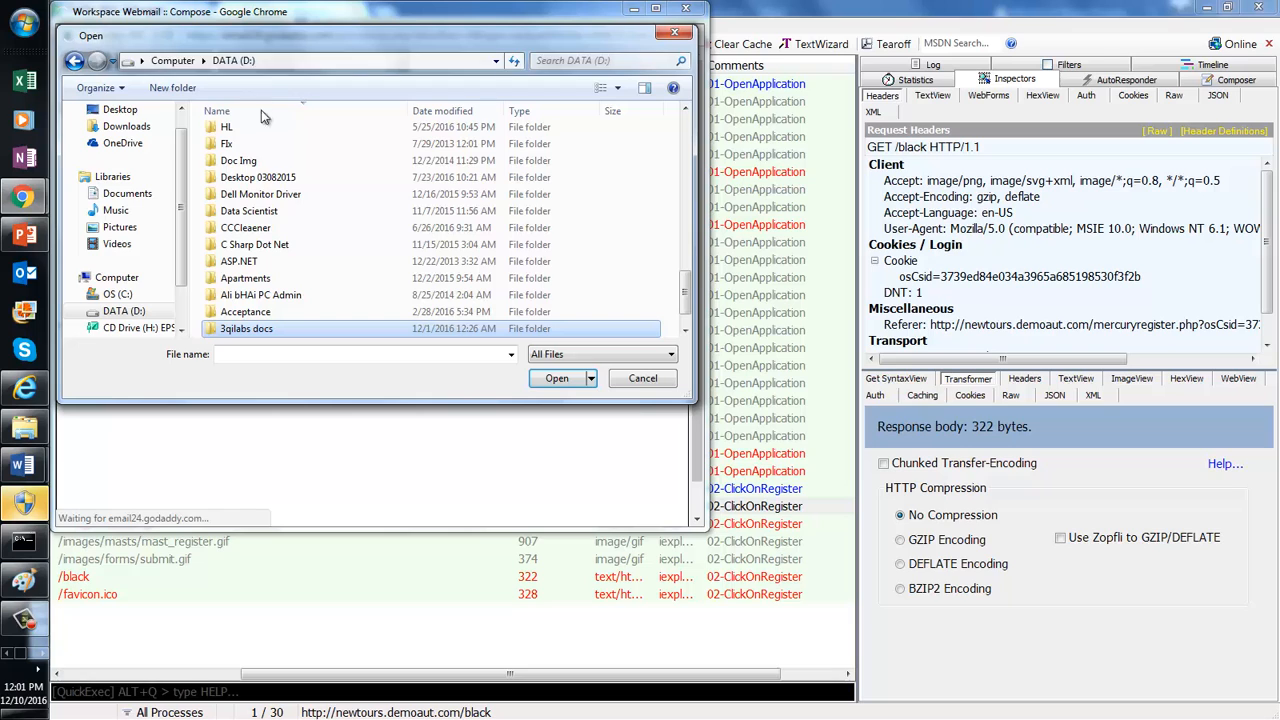
{"action": "left_click", "coordinate": [258, 162]}
{"action": "scroll", "coordinate": [250, 160], "scroll_direction": "up", "scroll_amount": 5}
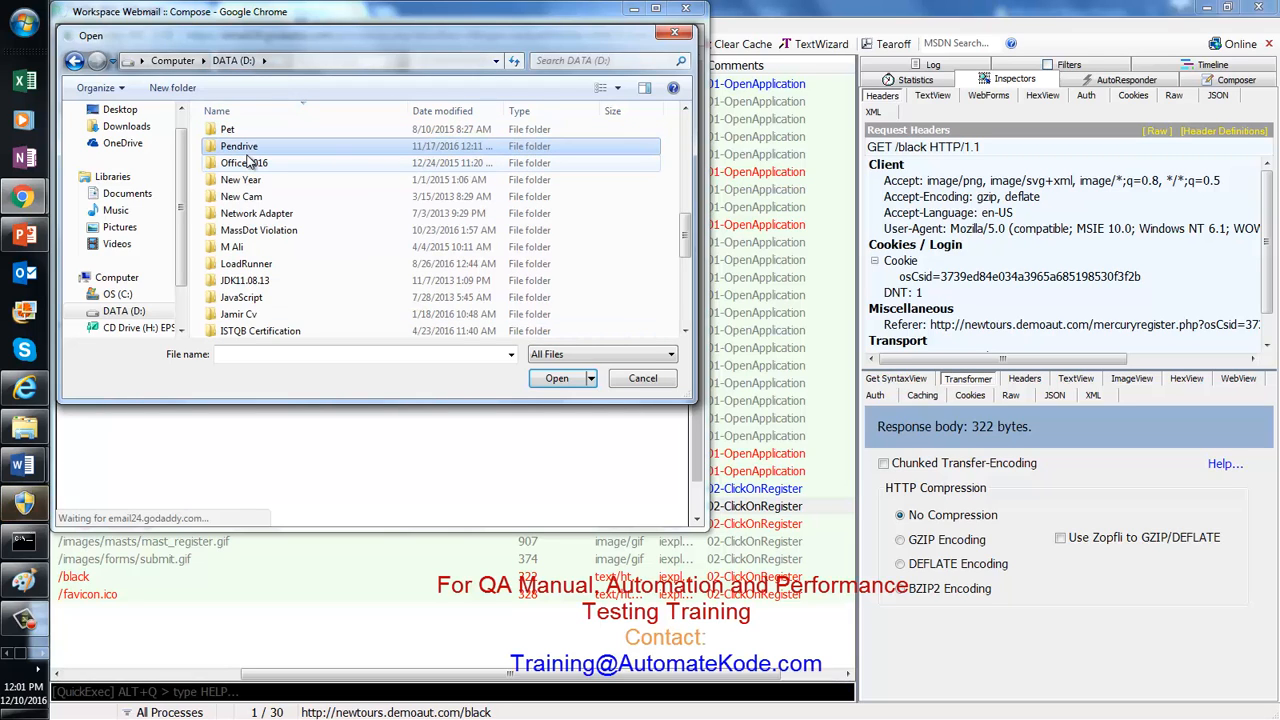
{"action": "scroll", "coordinate": [249, 160], "scroll_direction": "down", "scroll_amount": 5}
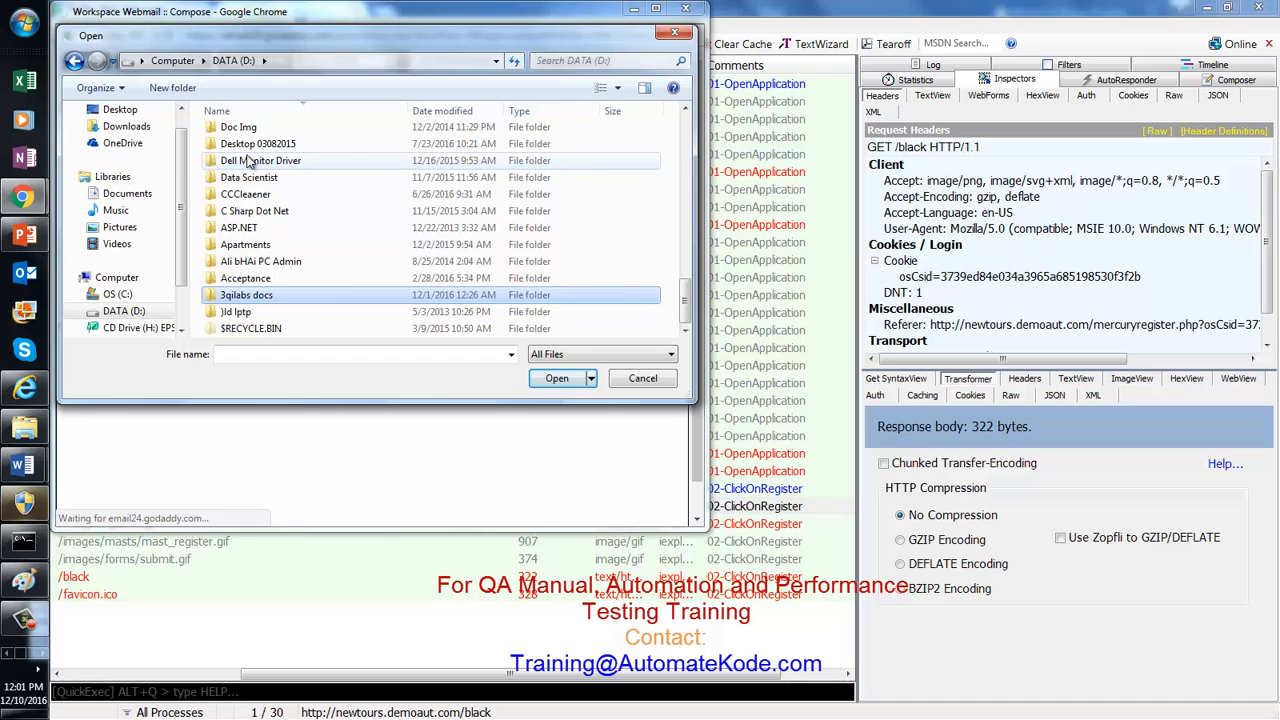
{"action": "key", "text": "Return"}
{"action": "left_click", "coordinate": [270, 268]}
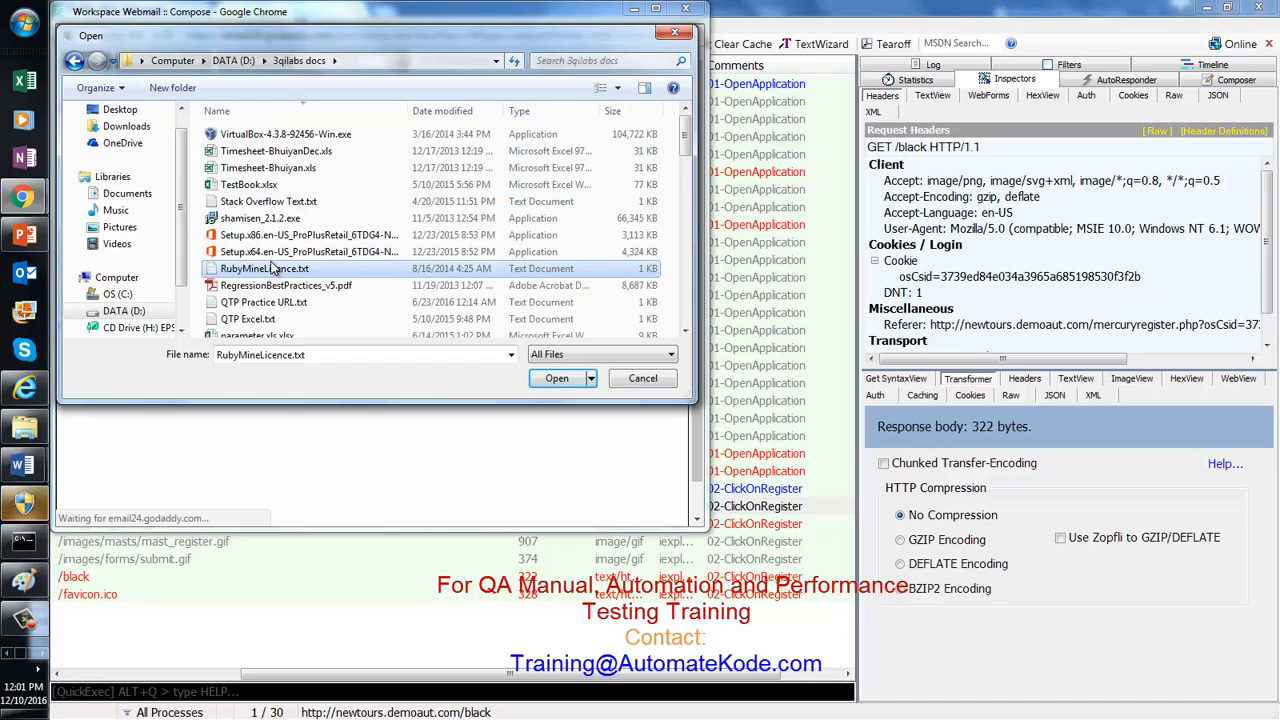
{"action": "key", "text": "p"}
{"action": "key", "text": "p"}
{"action": "key", "text": "p"}
{"action": "key", "text": "p"}
{"action": "key", "text": "p"}
{"action": "key", "text": "p"}
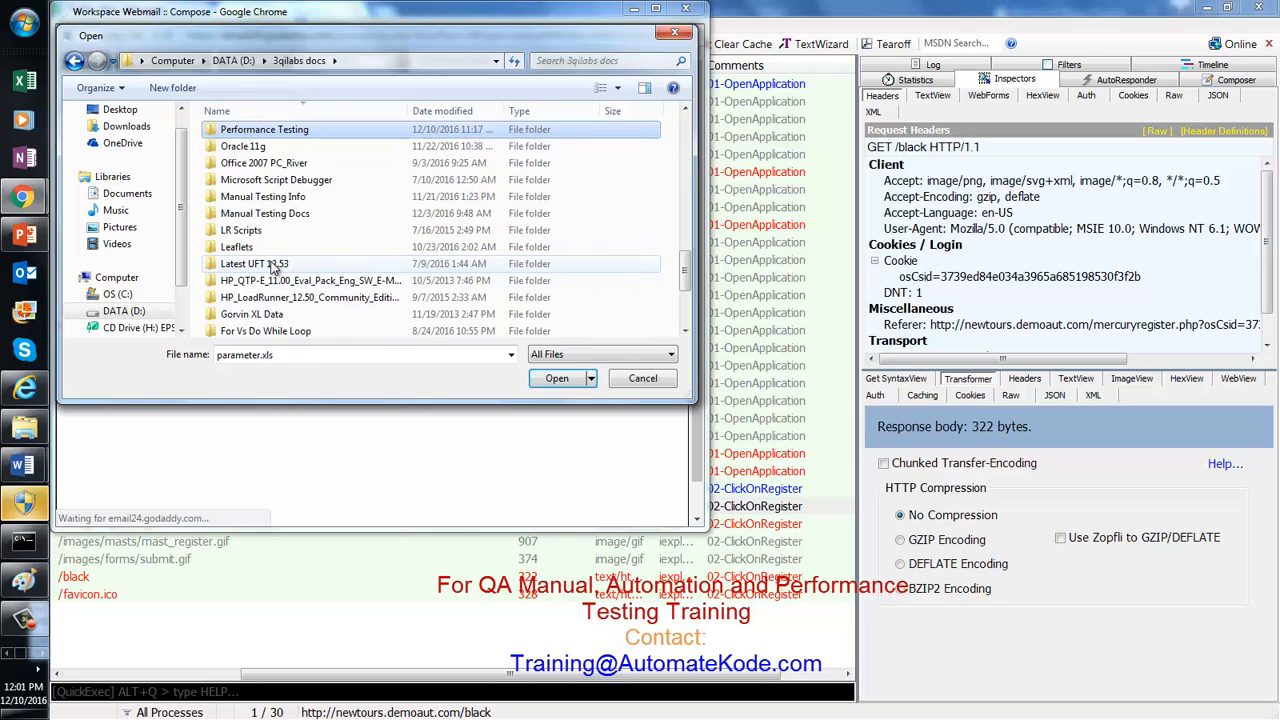
{"action": "key", "text": "Return"}
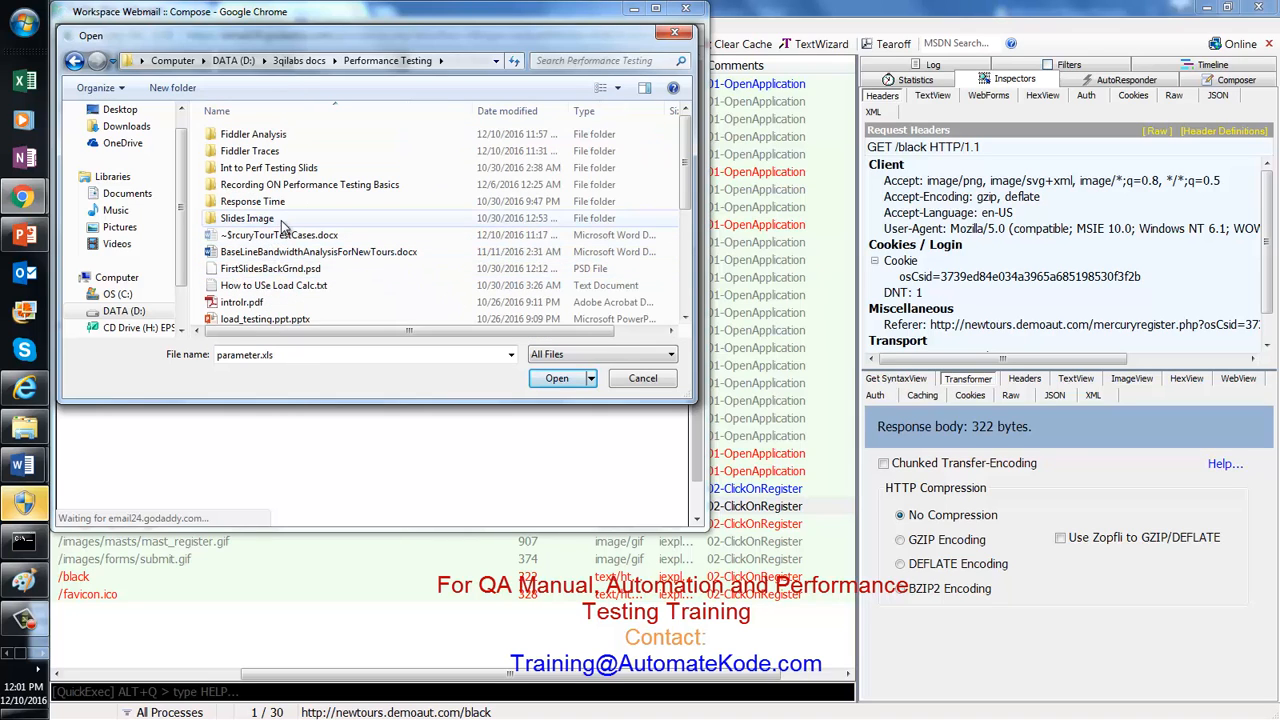
Step: Check the Response Time, Recording, Int to Perf Testing Slids and Fiddler Traces folders, ending in Fiddler Analysis
{"action": "double_click", "coordinate": [277, 201]}
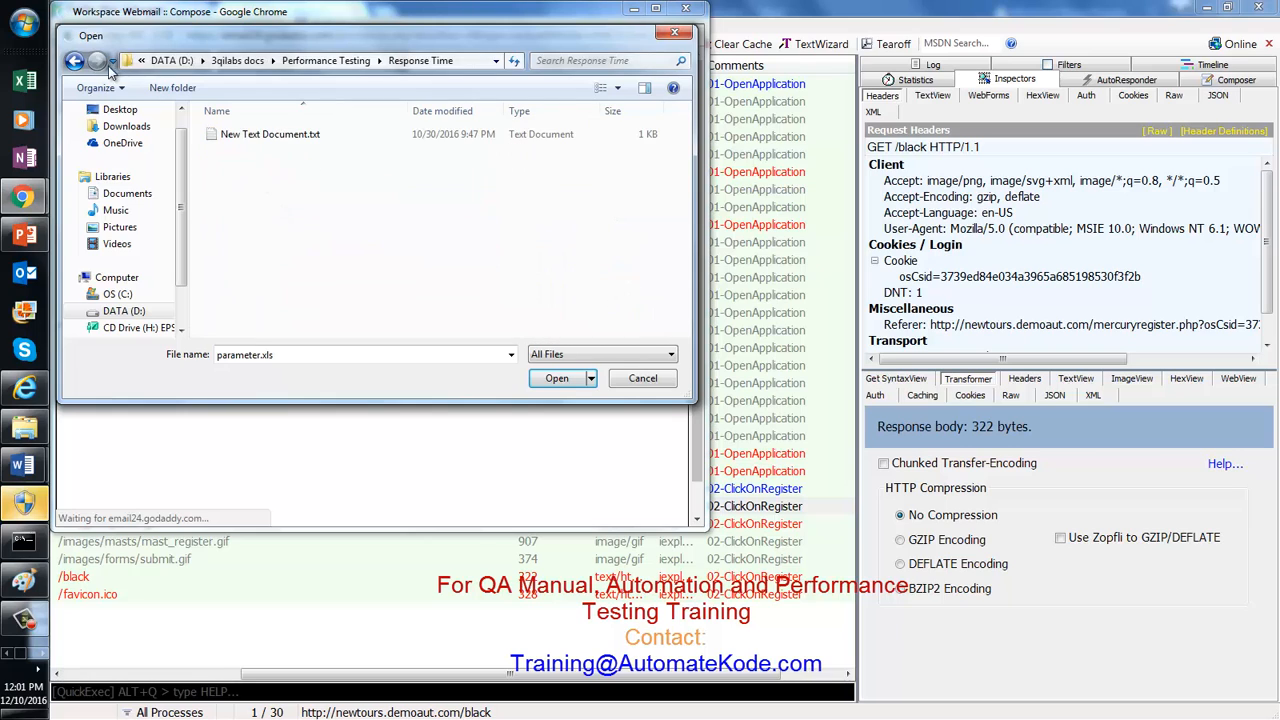
{"action": "left_click", "coordinate": [73, 61]}
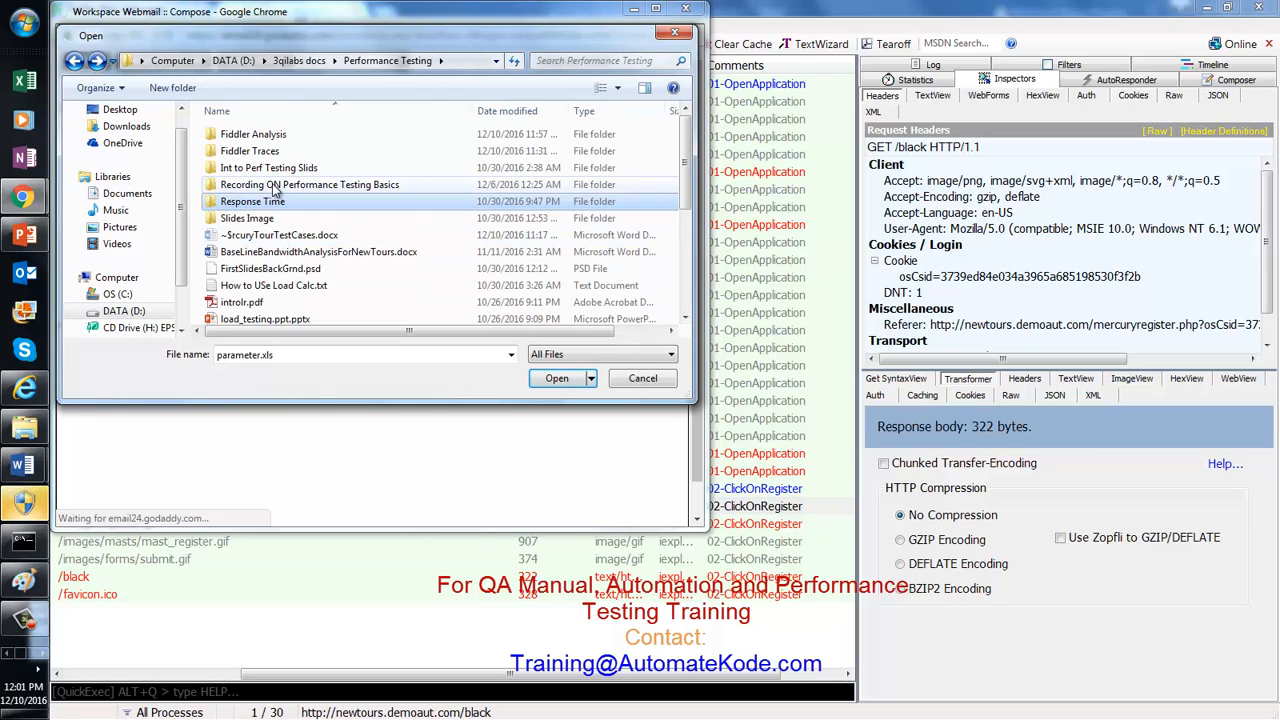
{"action": "double_click", "coordinate": [273, 185]}
{"action": "left_click", "coordinate": [73, 61]}
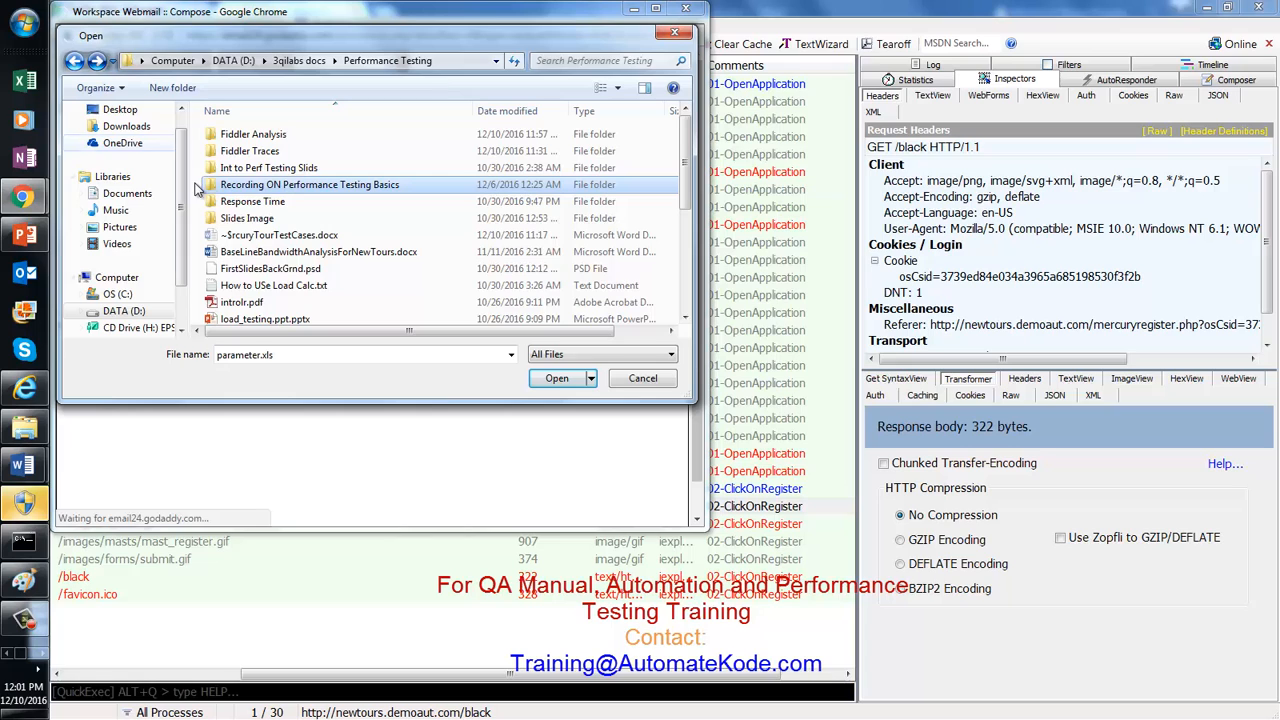
{"action": "double_click", "coordinate": [249, 172]}
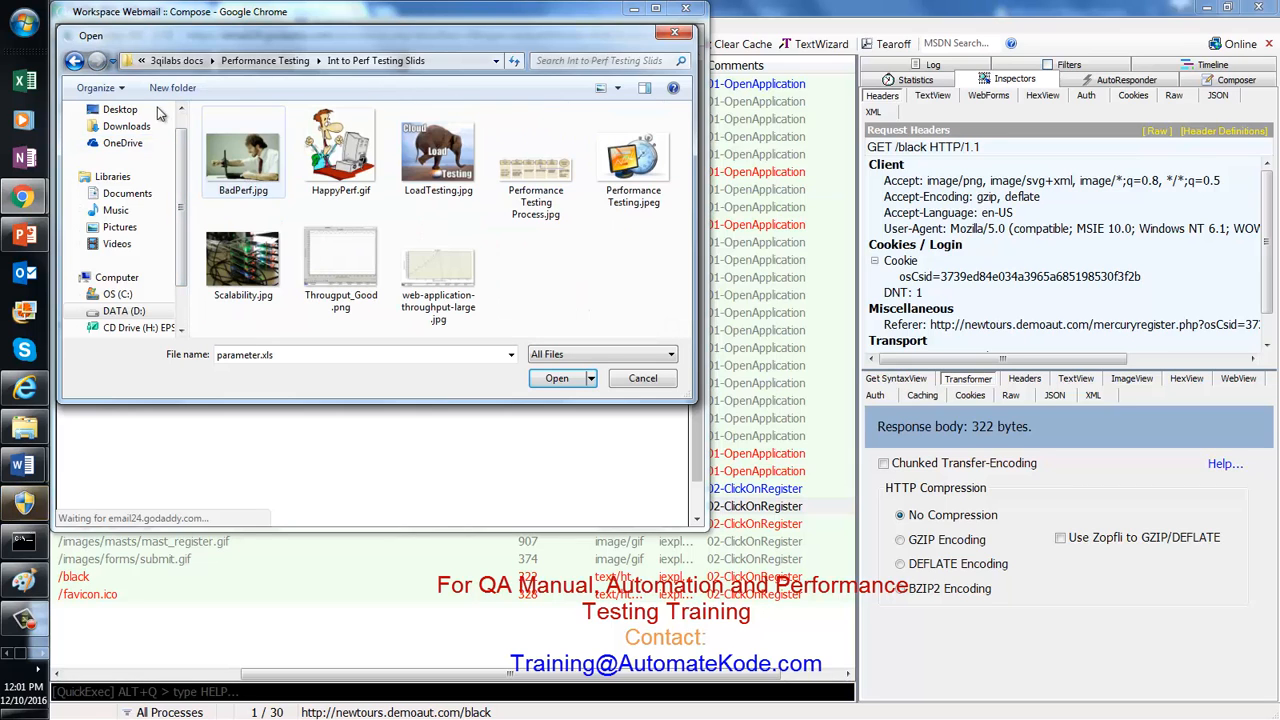
{"action": "left_click", "coordinate": [74, 61]}
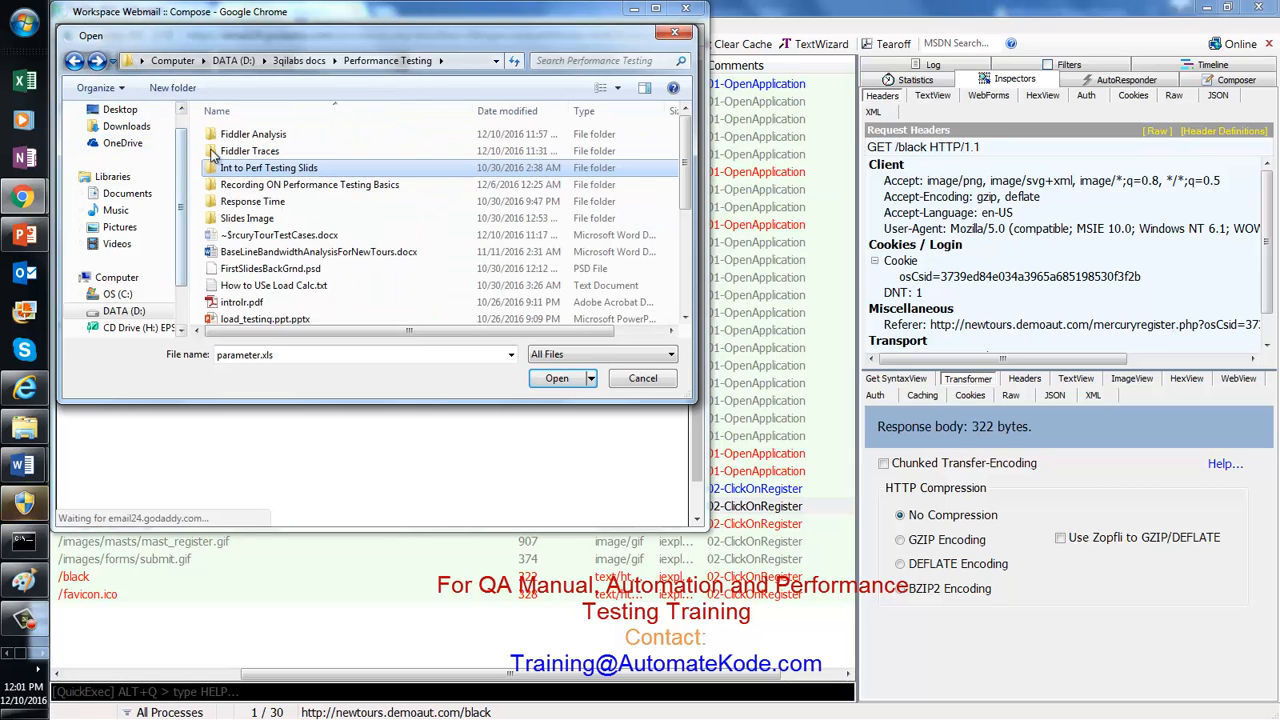
{"action": "double_click", "coordinate": [228, 146]}
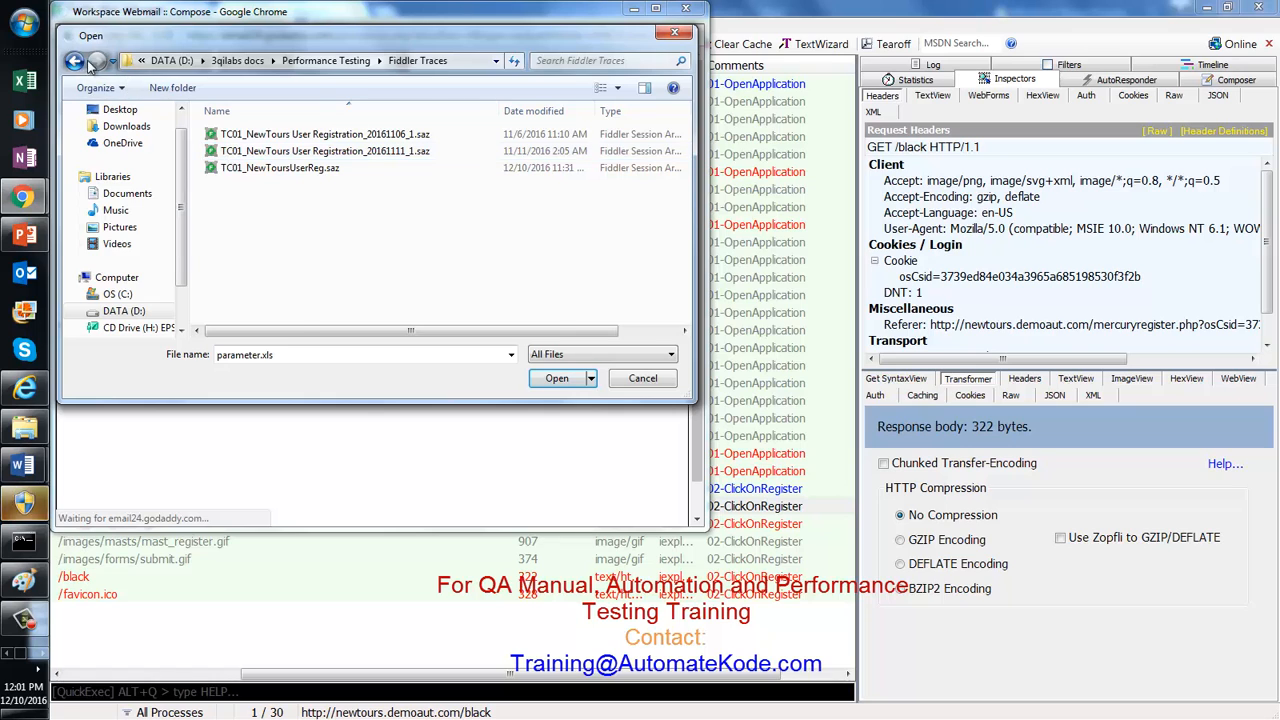
{"action": "left_click", "coordinate": [74, 61]}
{"action": "double_click", "coordinate": [247, 135]}
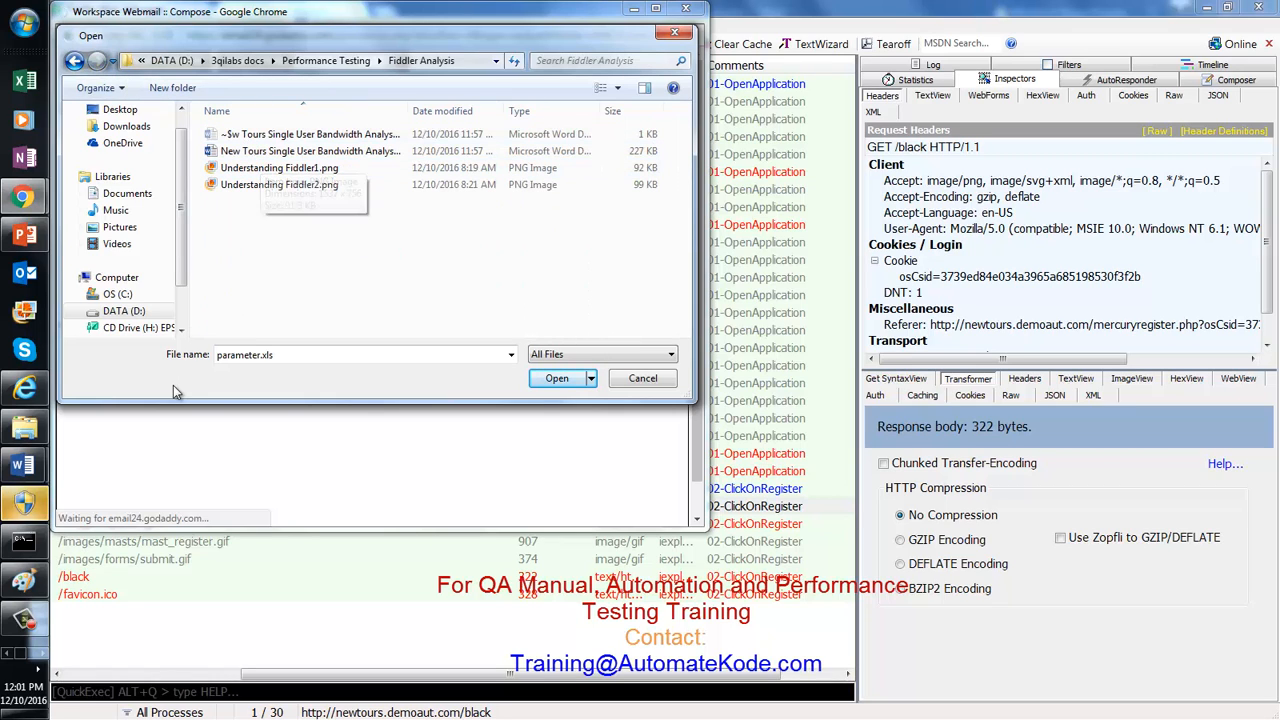
{"action": "left_click", "coordinate": [24, 428]}
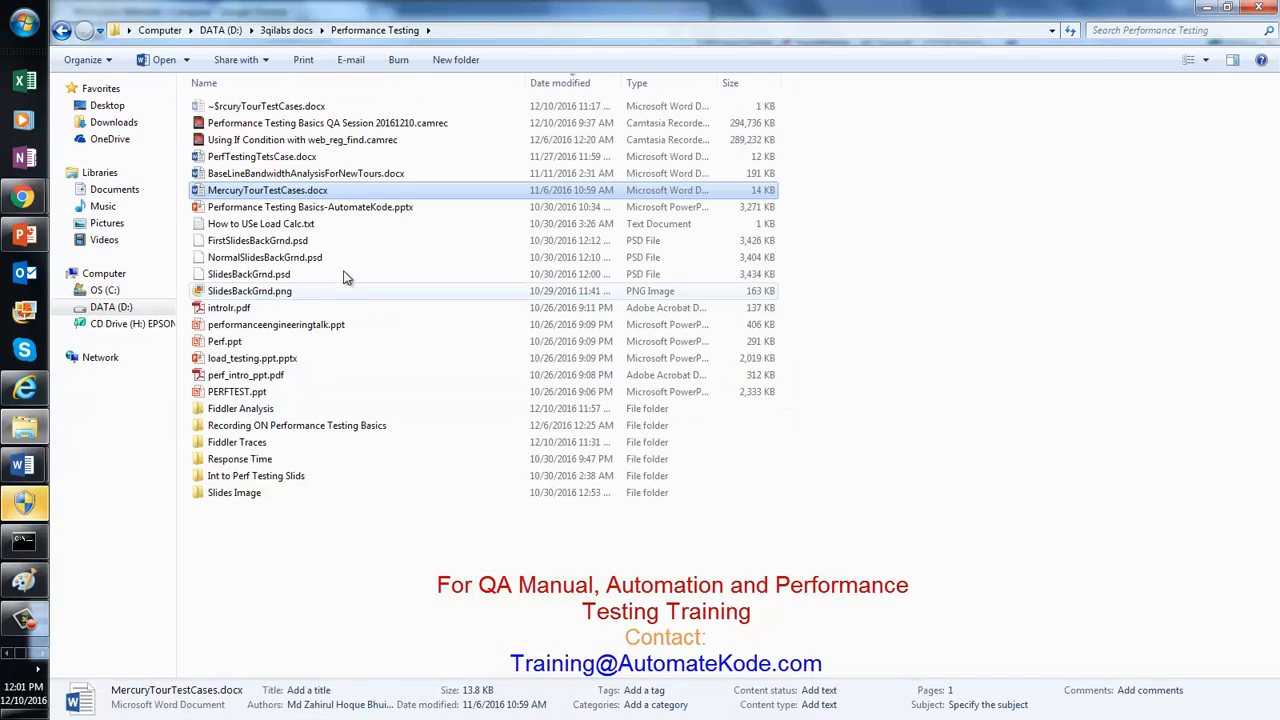
Step: Open MercuryTourTestCases.docx from the Performance Testing folder in Word to review the test tables
{"action": "left_click", "coordinate": [472, 31]}
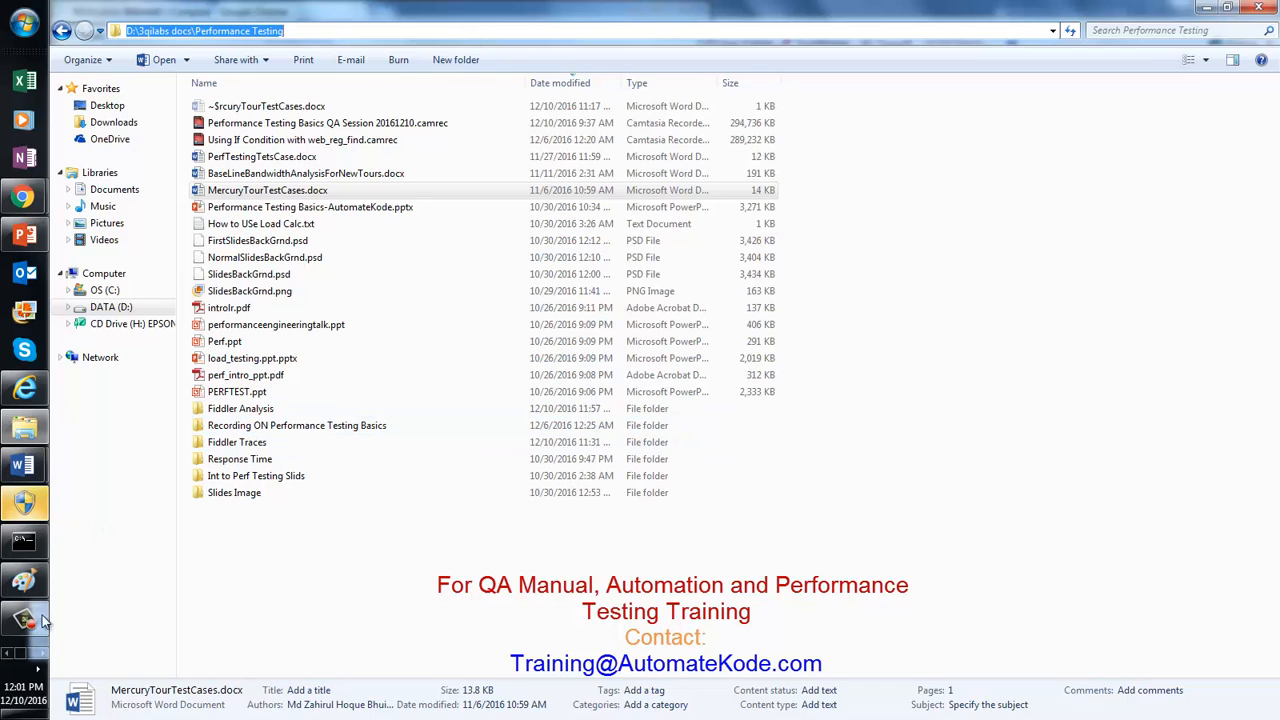
{"action": "left_click", "coordinate": [22, 200]}
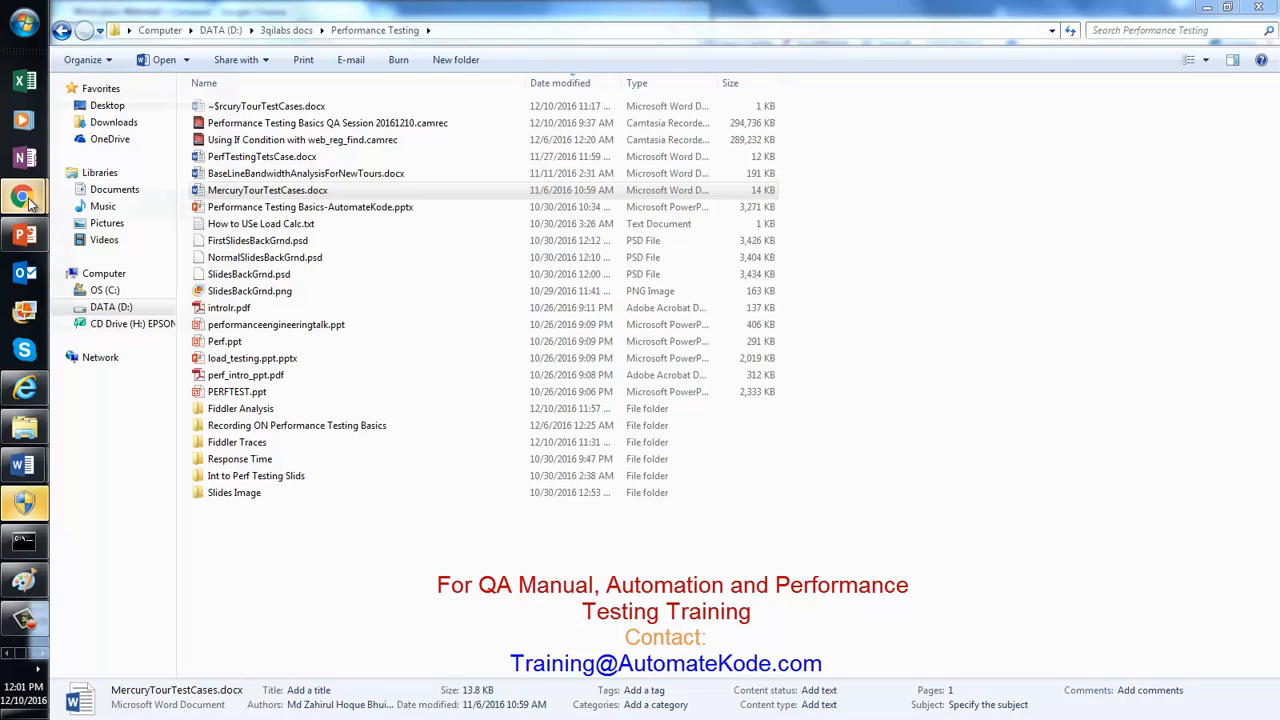
{"action": "left_click", "coordinate": [298, 192]}
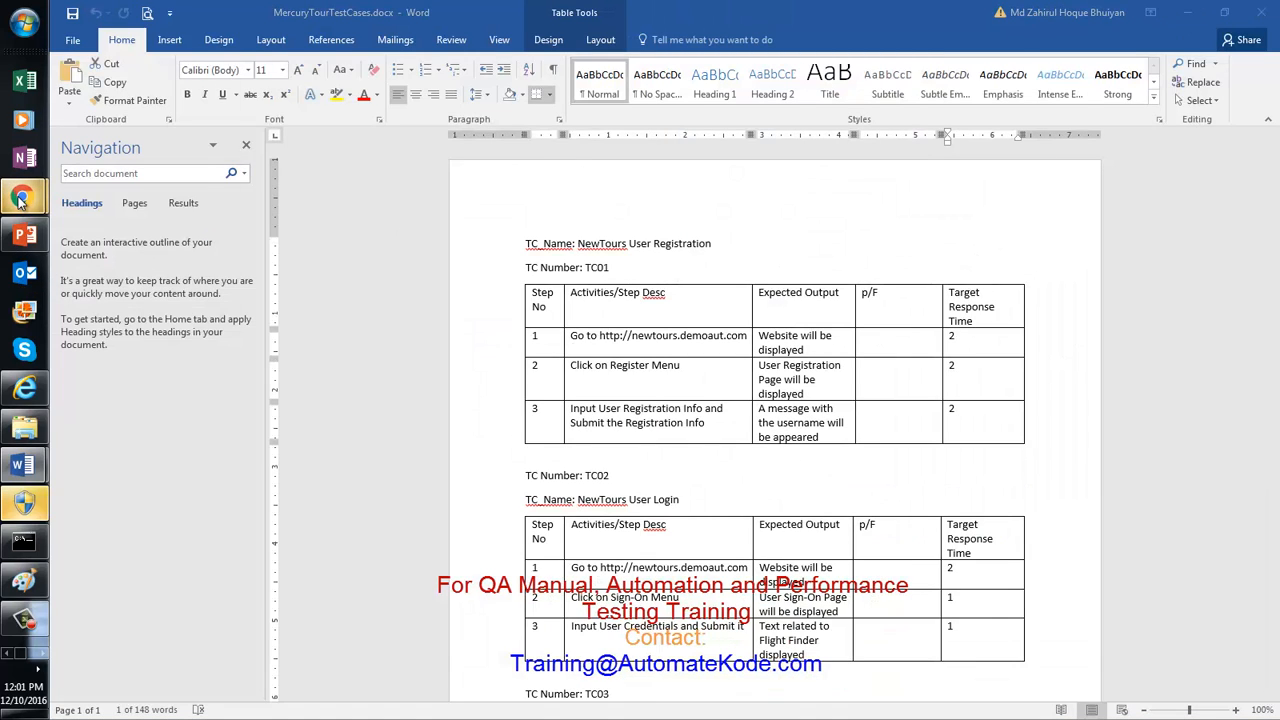
{"action": "mouse_move", "coordinate": [22, 196]}
{"action": "left_click", "coordinate": [172, 268]}
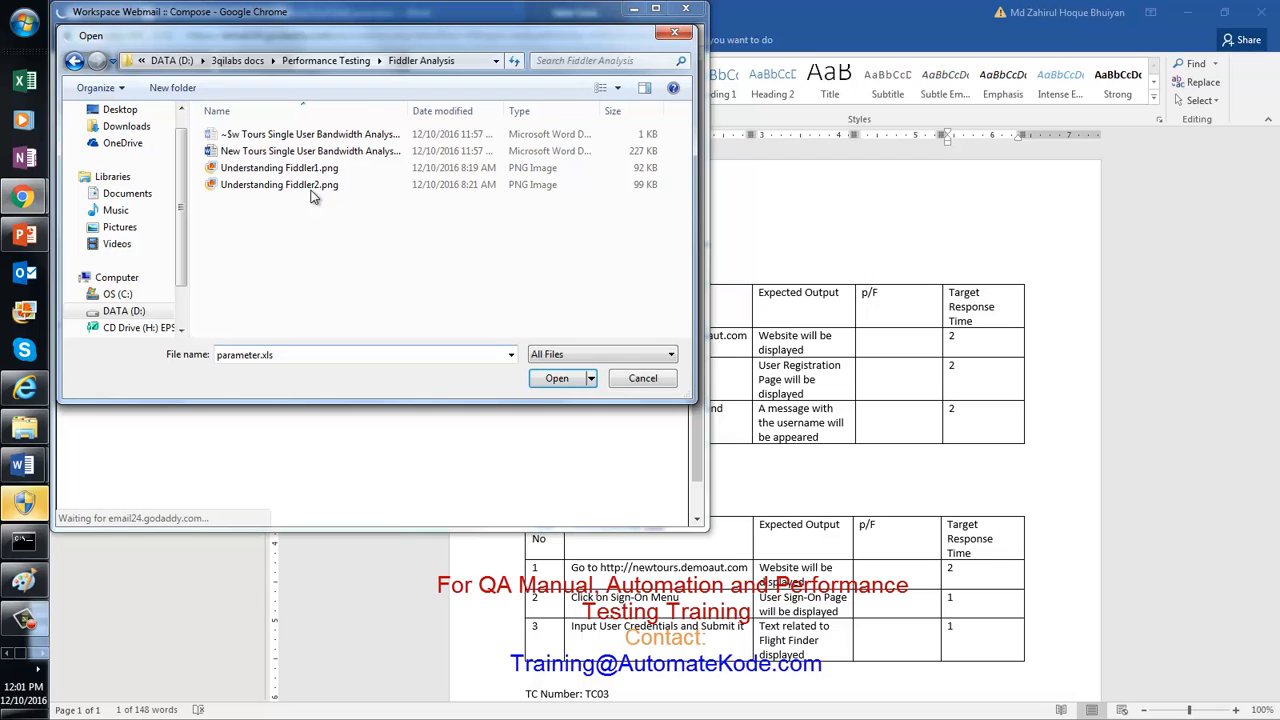
Step: Attach MercuryTourTestCases.docx from the Performance Testing folder to the webmail reply
{"action": "left_click", "coordinate": [326, 60]}
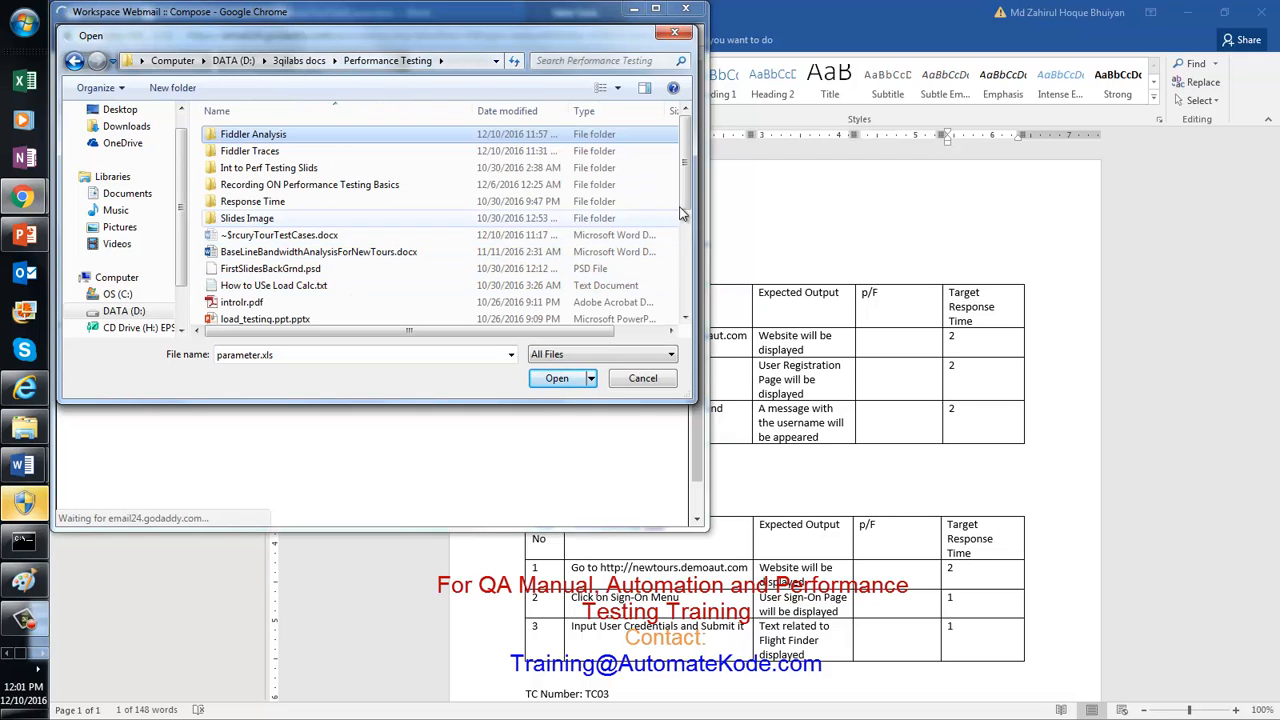
{"action": "left_click_drag", "start_coordinate": [686, 203], "coordinate": [686, 245]}
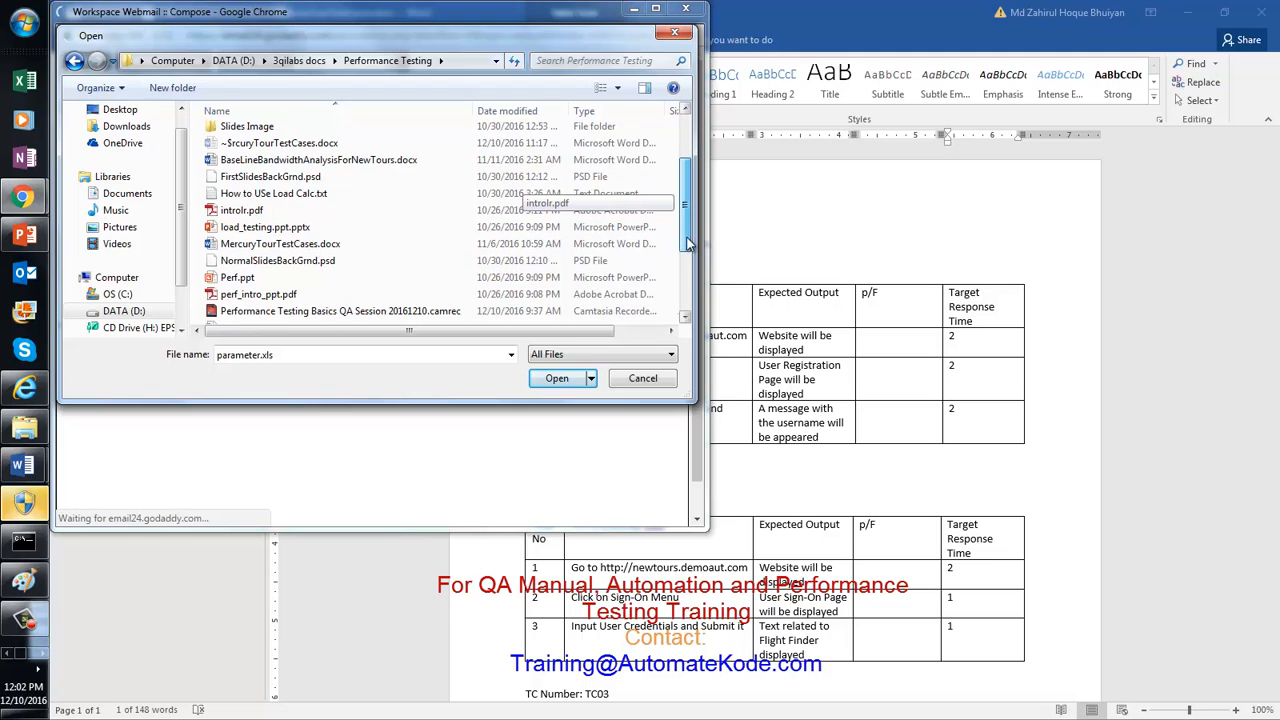
{"action": "left_click", "coordinate": [327, 246]}
{"action": "double_click", "coordinate": [327, 246]}
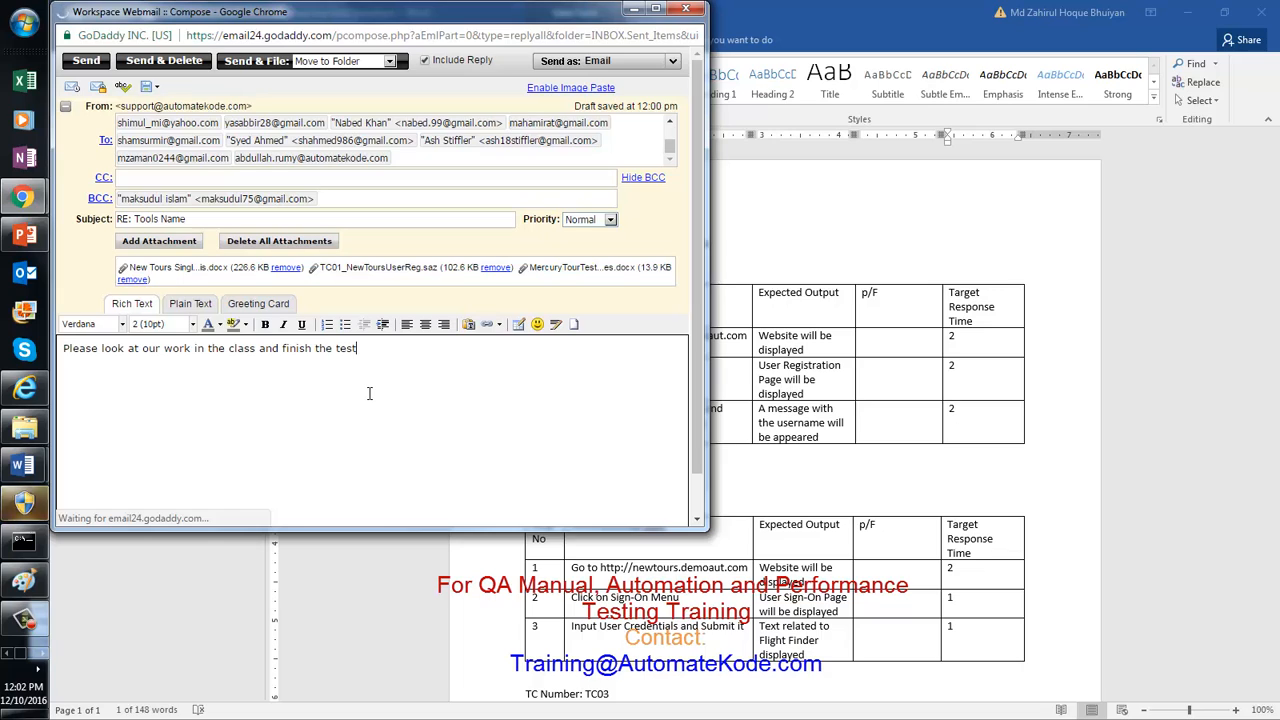
Step: End the body with 'the test cases' and start inserting 'bandwidth' before 'test'
{"action": "type", "text": "cases"}
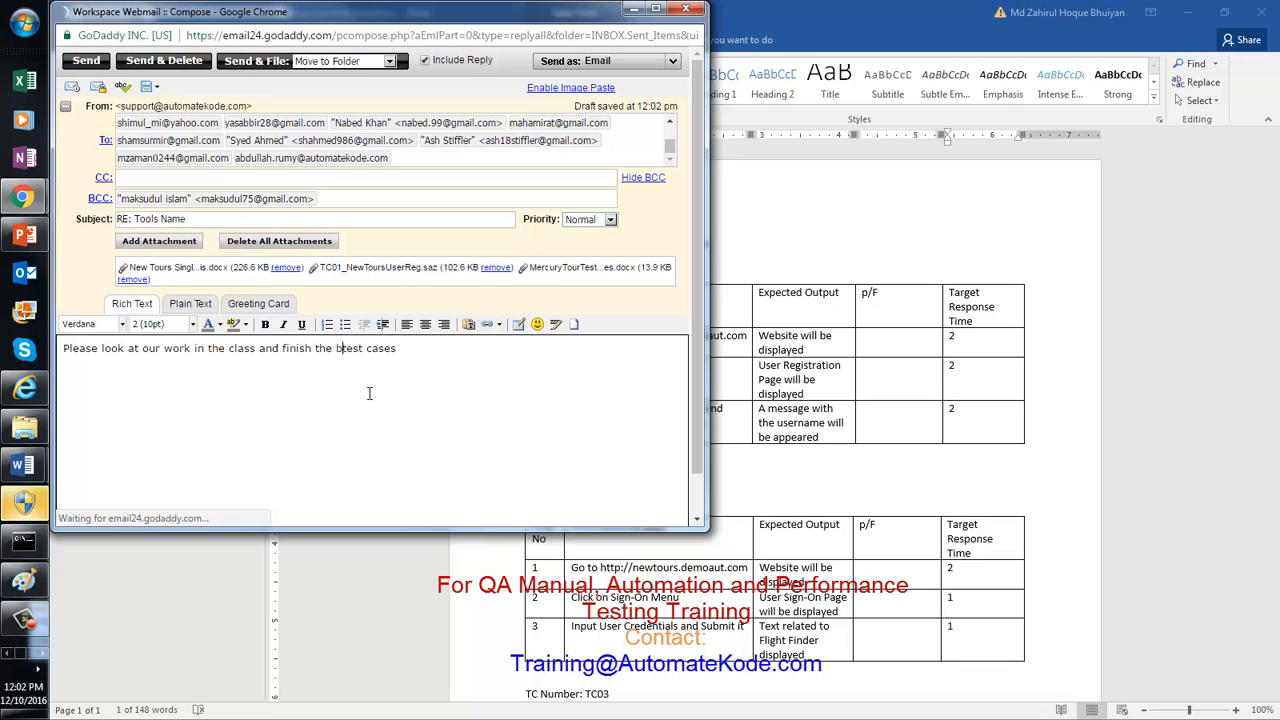
{"action": "type", "text": "w"}
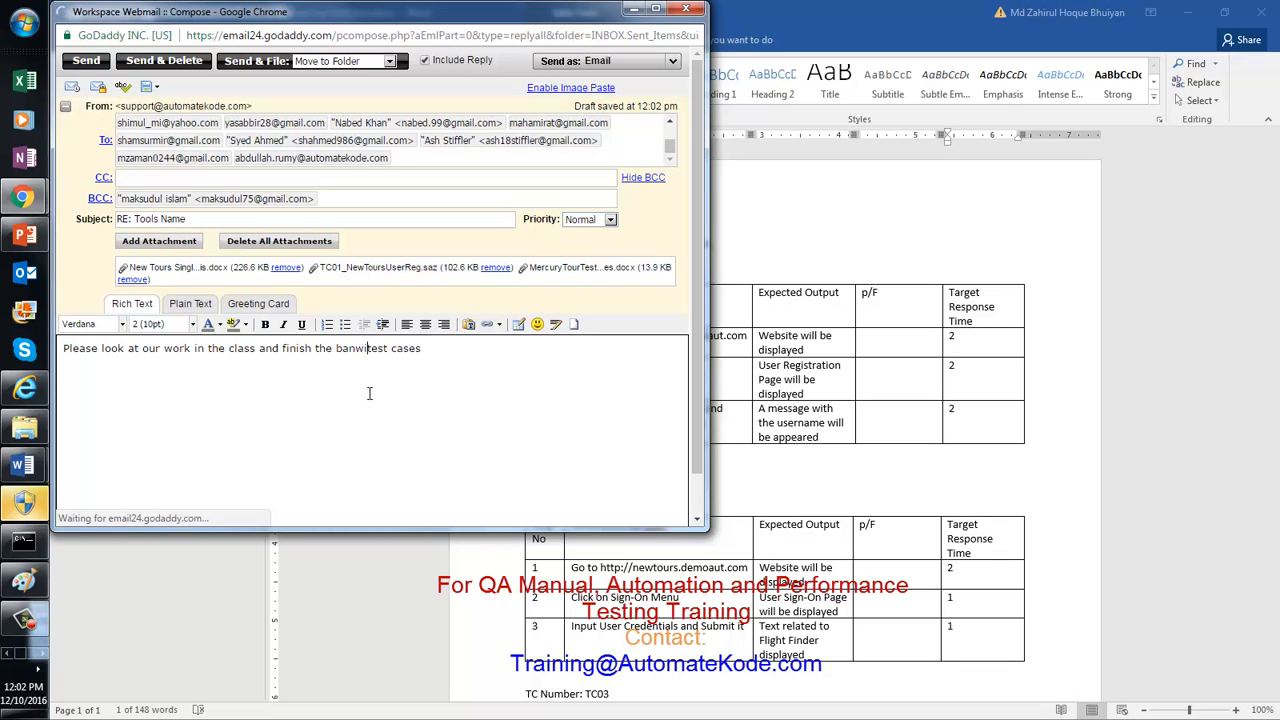